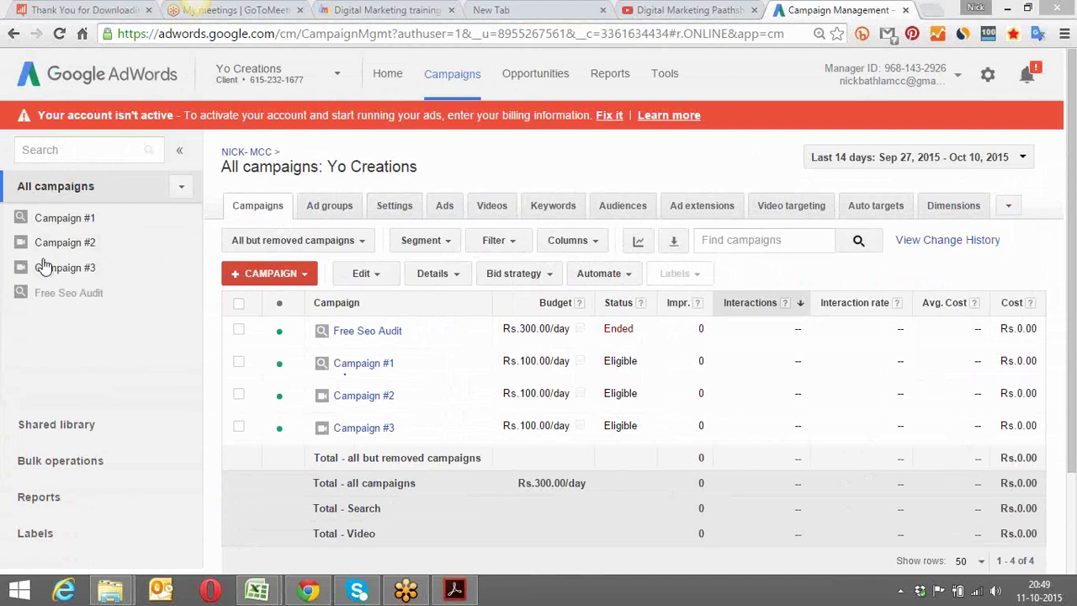
Show Campaign #1's settings with Delivery method expanded, revealing Standard delivery of the Rs.100.00/day budget
{"action": "left_click", "coordinate": [87, 222]}
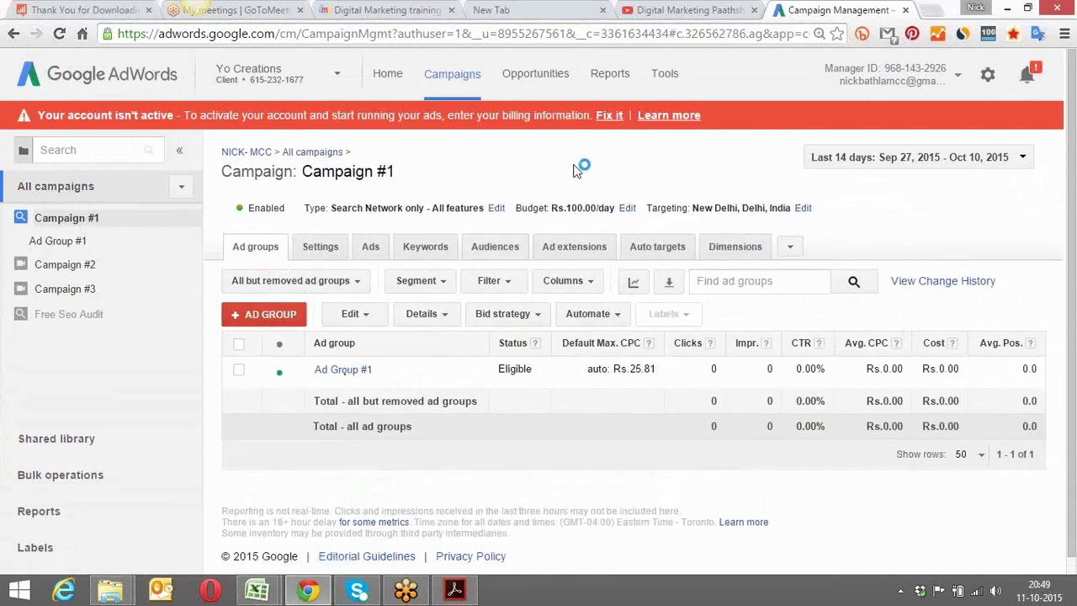
{"action": "left_click", "coordinate": [319, 249]}
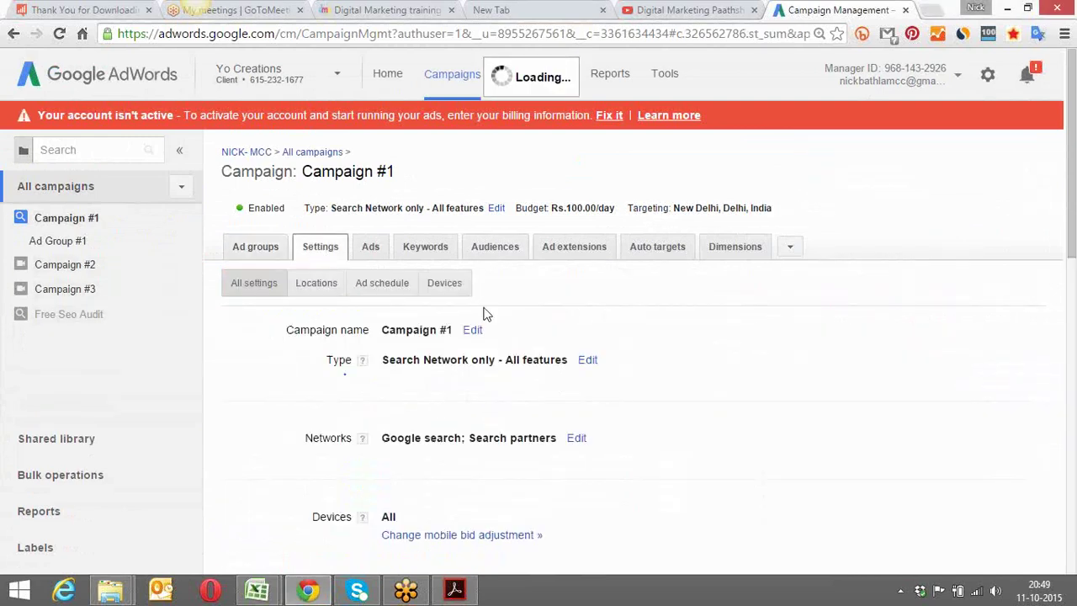
{"action": "left_click_drag", "start_coordinate": [1074, 120], "coordinate": [1071, 283]}
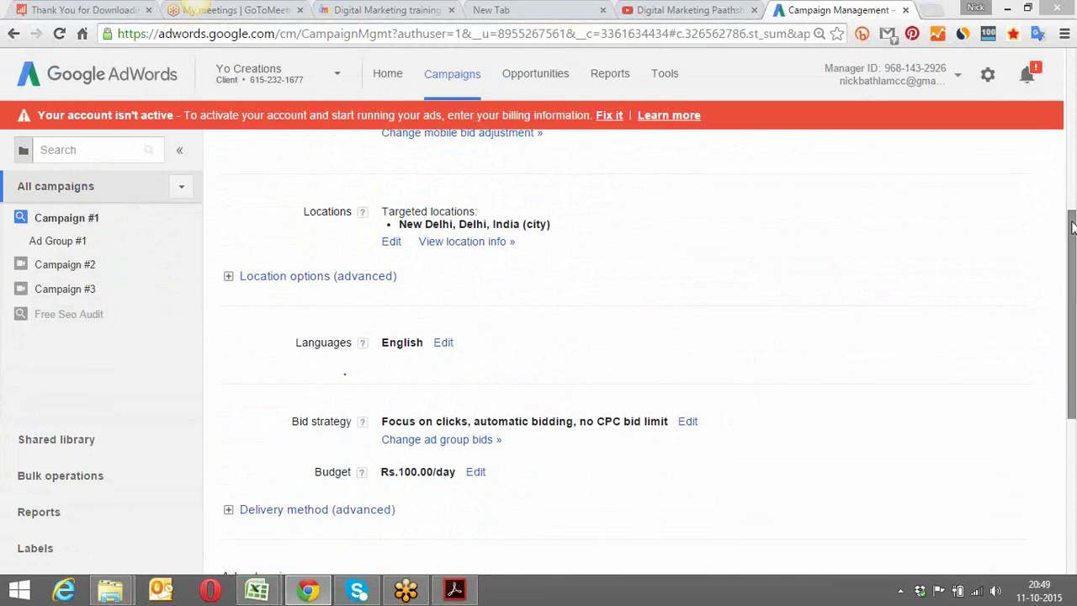
{"action": "left_click_drag", "start_coordinate": [1073, 229], "coordinate": [1074, 289]}
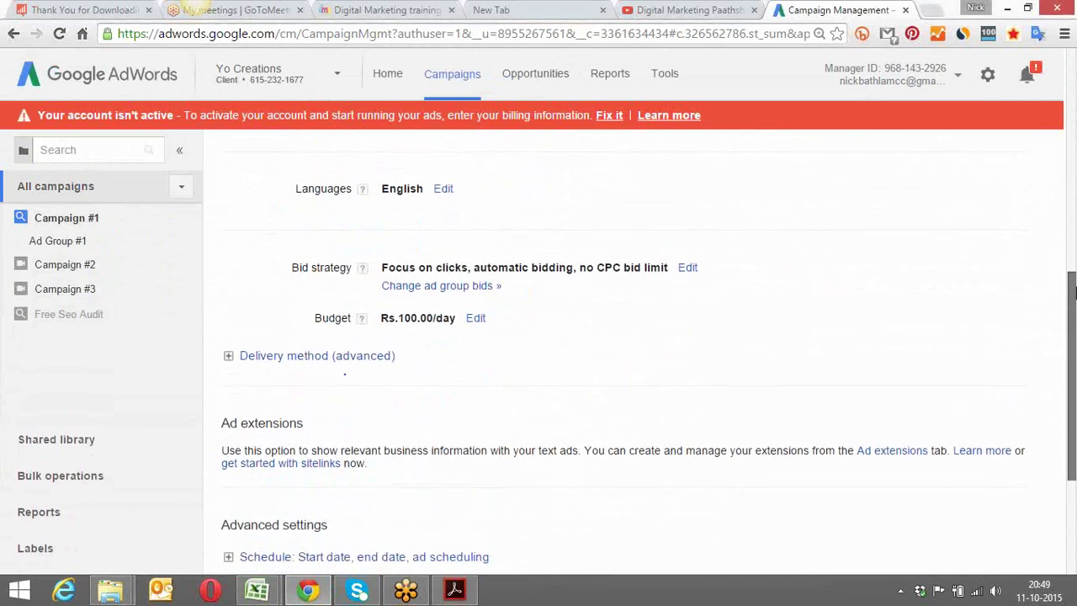
{"action": "left_click", "coordinate": [334, 357]}
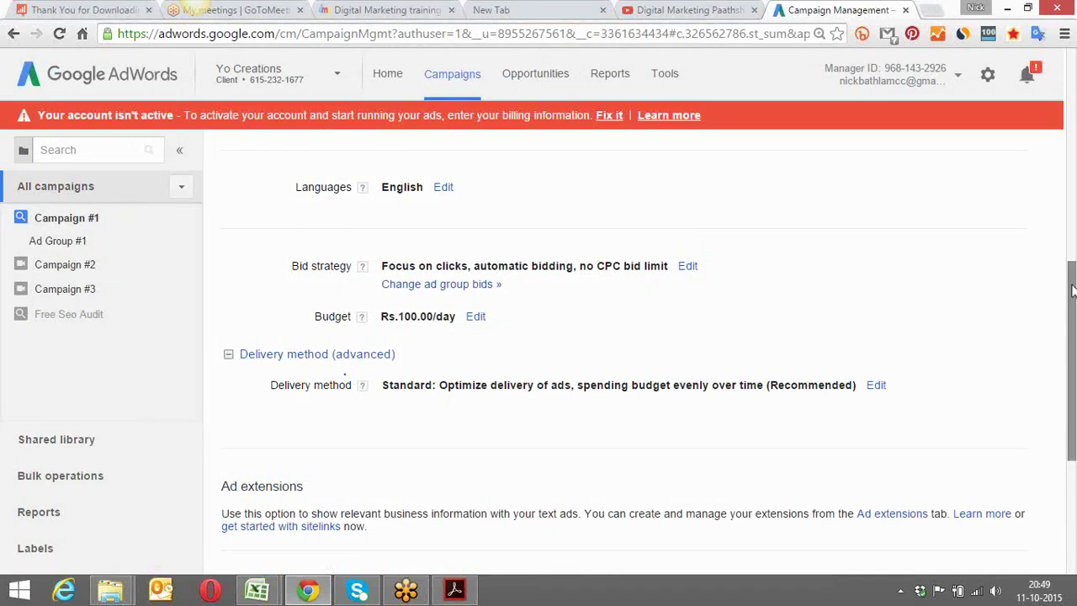
{"action": "left_click_drag", "start_coordinate": [1073, 290], "coordinate": [1074, 386]}
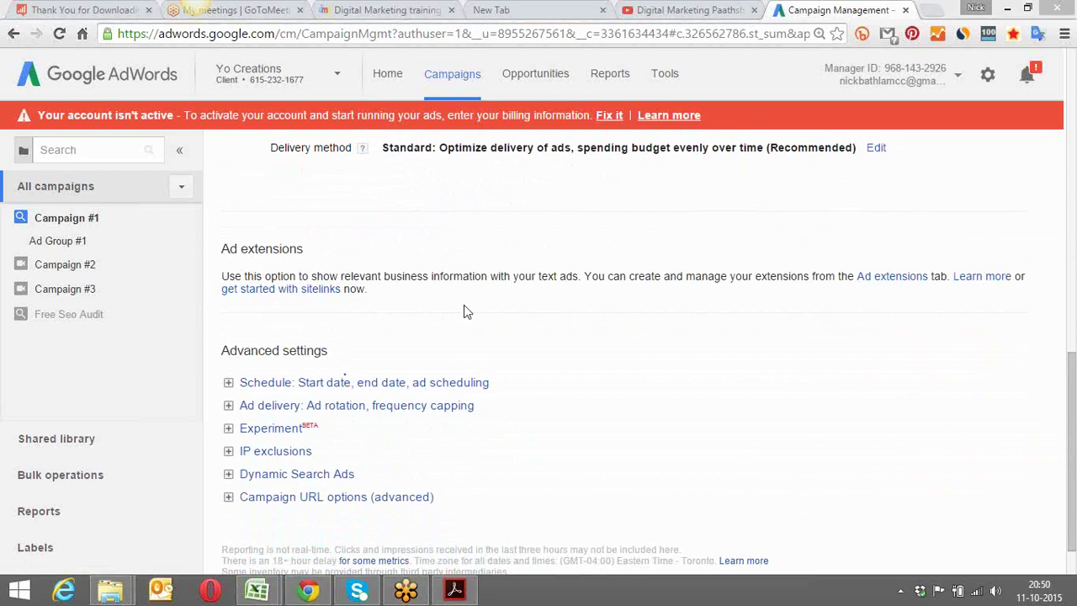
Expand Campaign #1's schedule to show start date Sep 27, 2015 and no end date, and scroll through the settings
{"action": "left_click", "coordinate": [228, 385]}
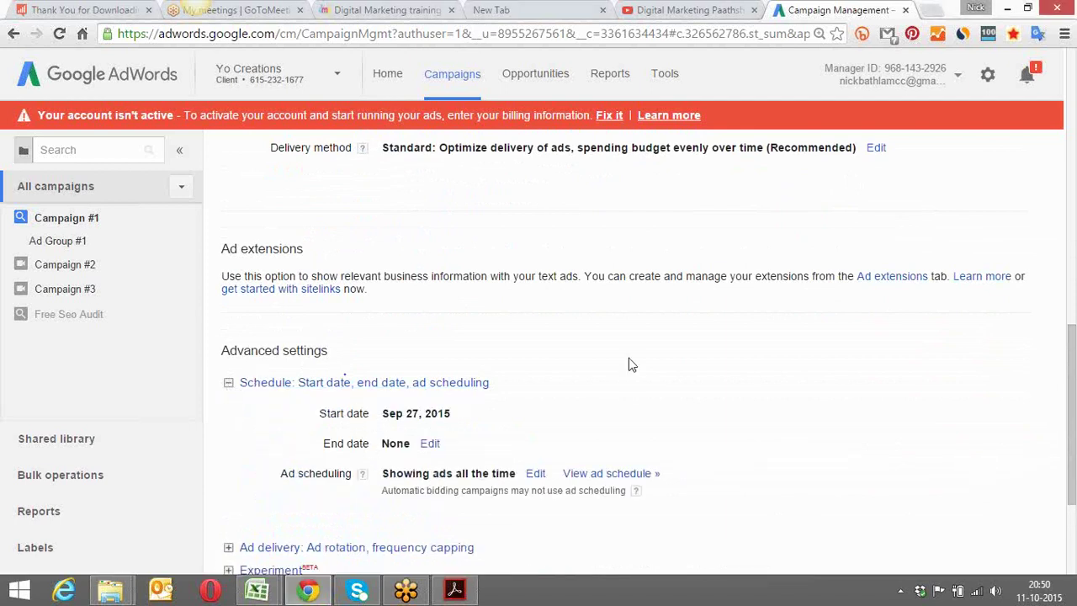
{"action": "left_click_drag", "start_coordinate": [1072, 365], "coordinate": [1070, 96]}
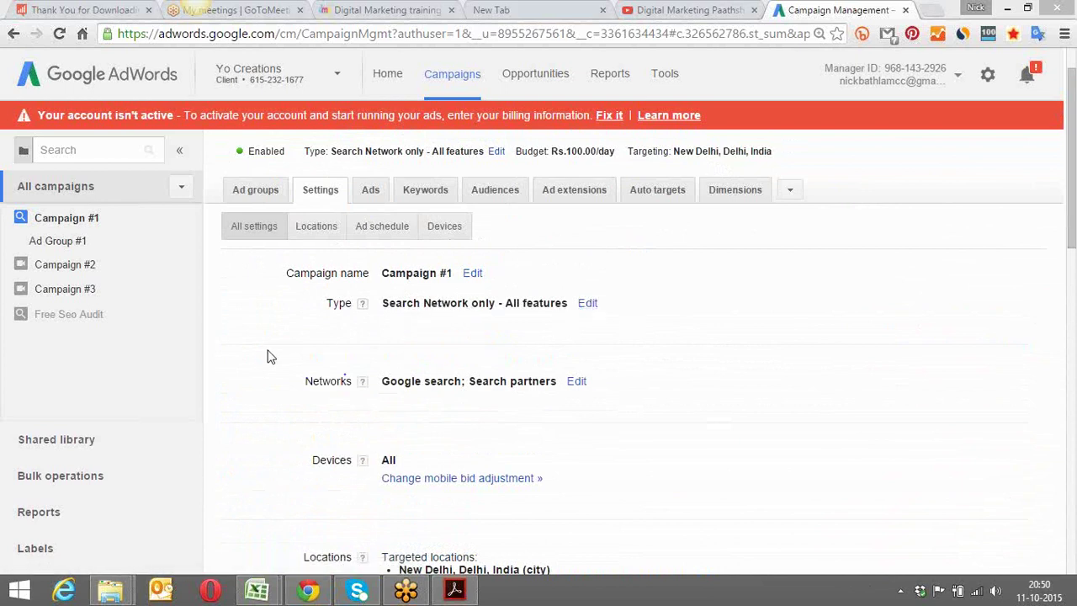
{"action": "scroll", "coordinate": [267, 356], "scroll_direction": "down", "scroll_amount": 3}
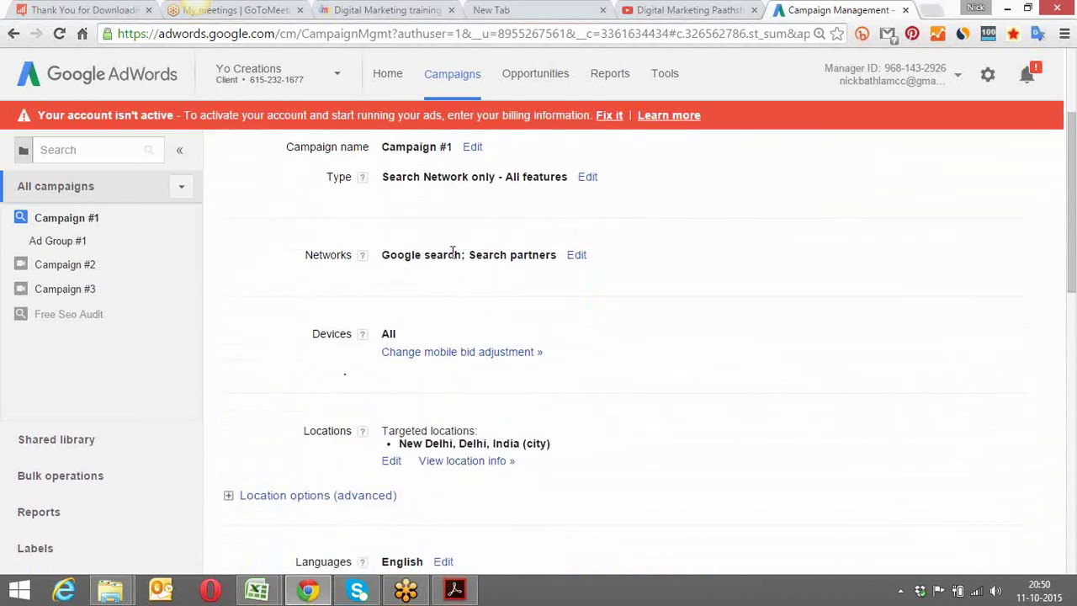
{"action": "left_click_drag", "start_coordinate": [1072, 152], "coordinate": [1072, 175]}
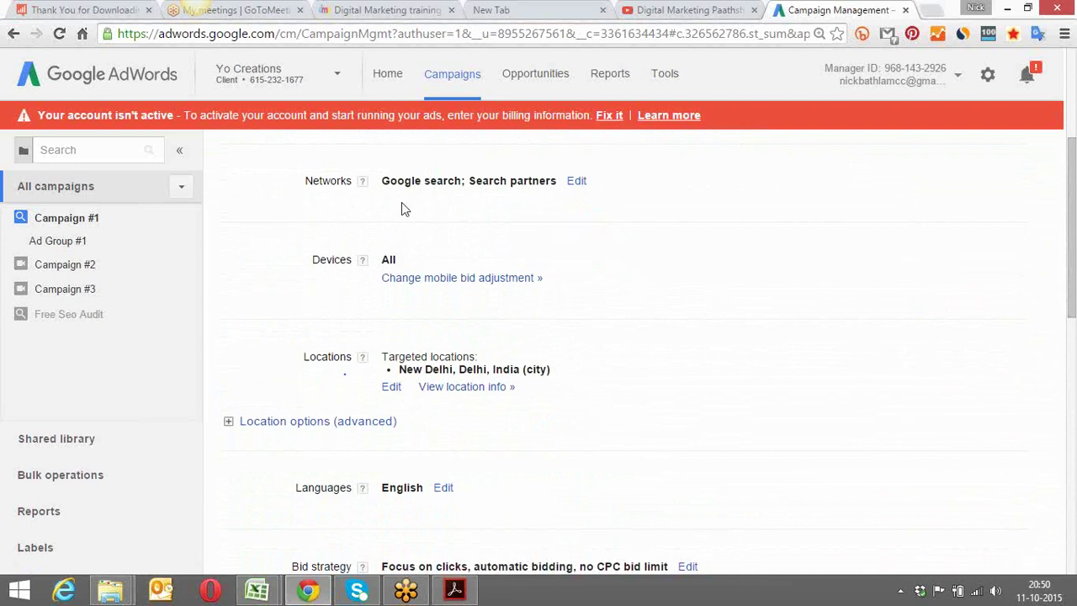
{"action": "scroll", "coordinate": [239, 266], "scroll_direction": "down", "scroll_amount": 1}
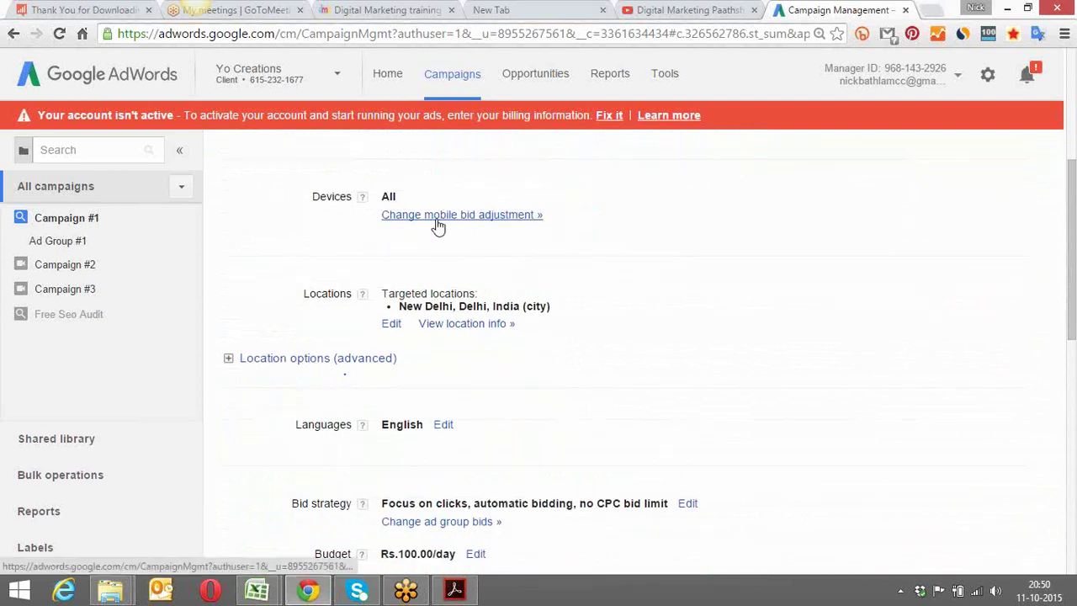
{"action": "left_click_drag", "start_coordinate": [1073, 174], "coordinate": [1072, 198]}
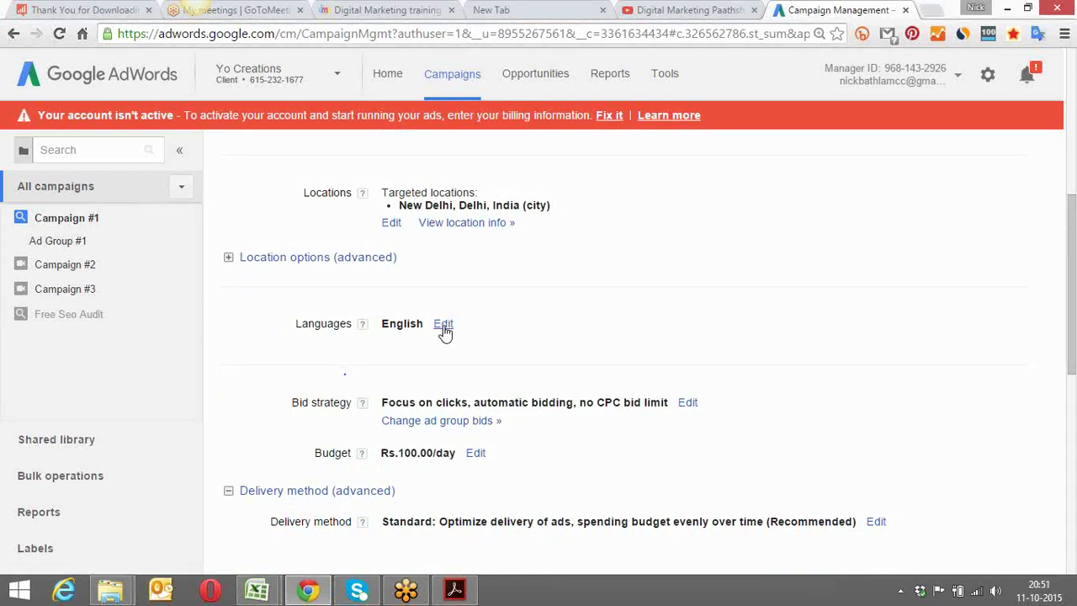
{"action": "scroll", "coordinate": [523, 330], "scroll_direction": "down", "scroll_amount": 2}
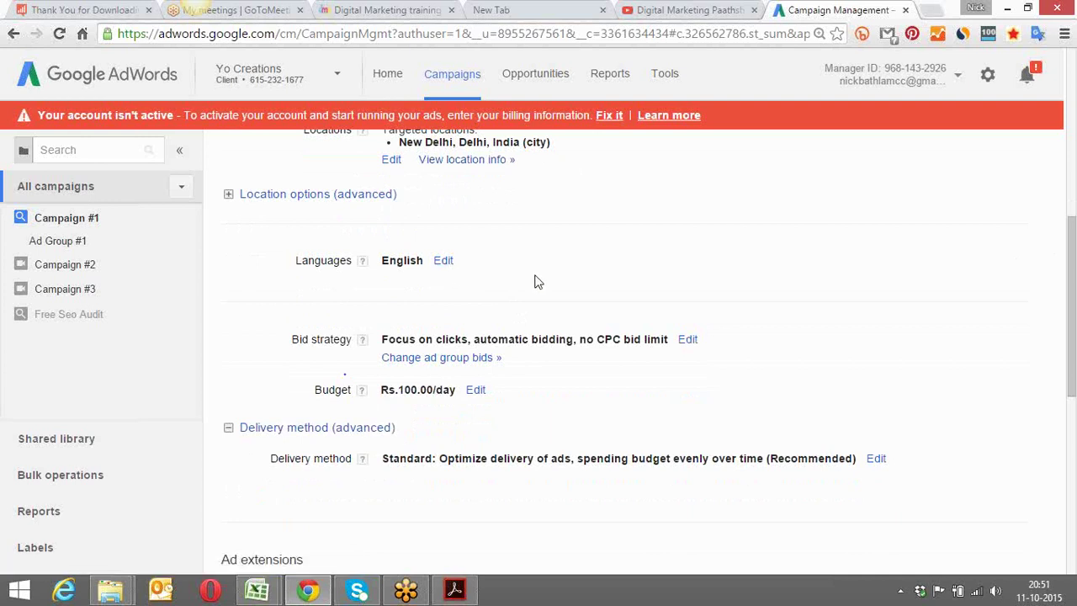
{"action": "scroll", "coordinate": [539, 282], "scroll_direction": "down", "scroll_amount": 2}
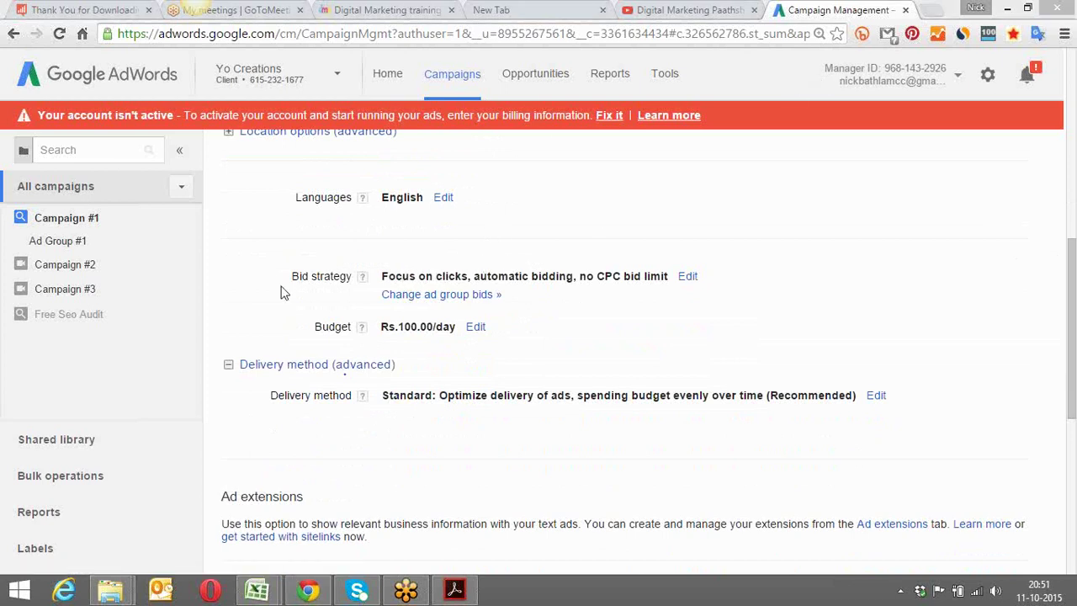
Change Campaign #1's bid strategy to 'I'll manually set my bids for clicks' and save
{"action": "left_click", "coordinate": [688, 277]}
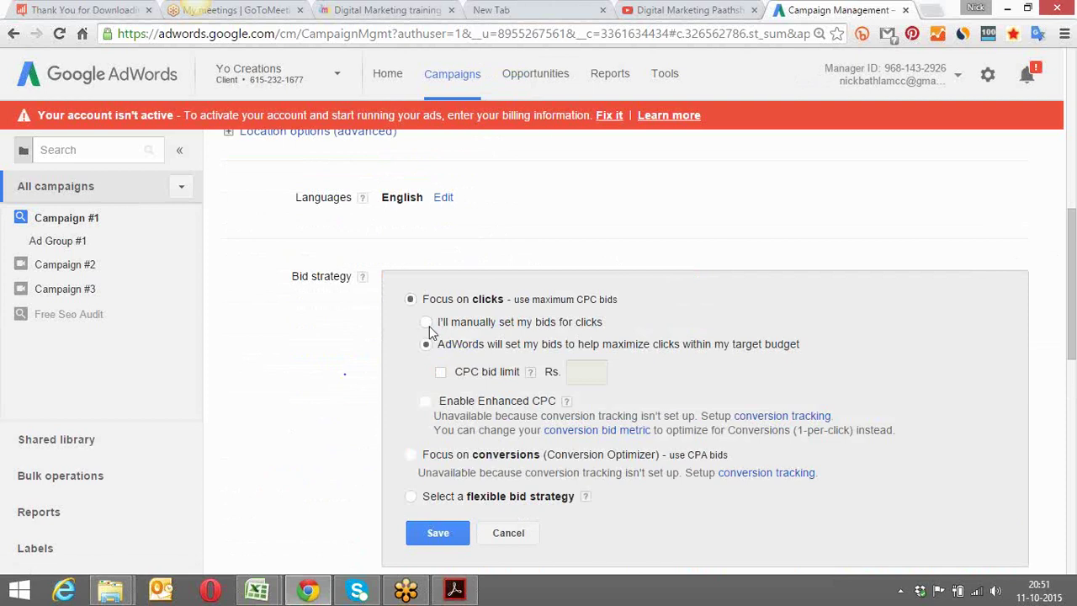
{"action": "left_click", "coordinate": [426, 323]}
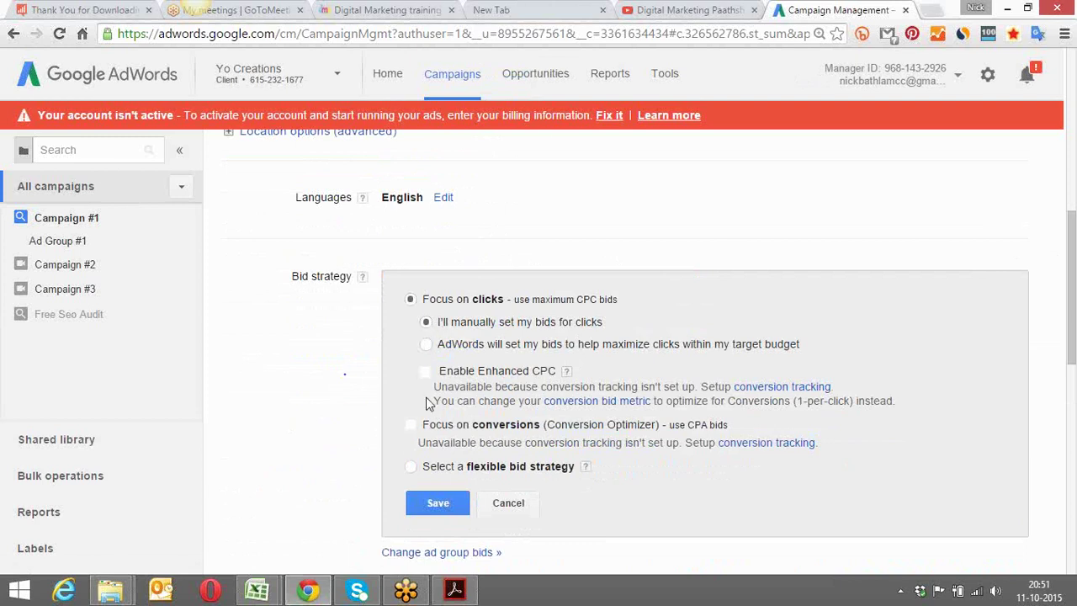
{"action": "left_click", "coordinate": [438, 505]}
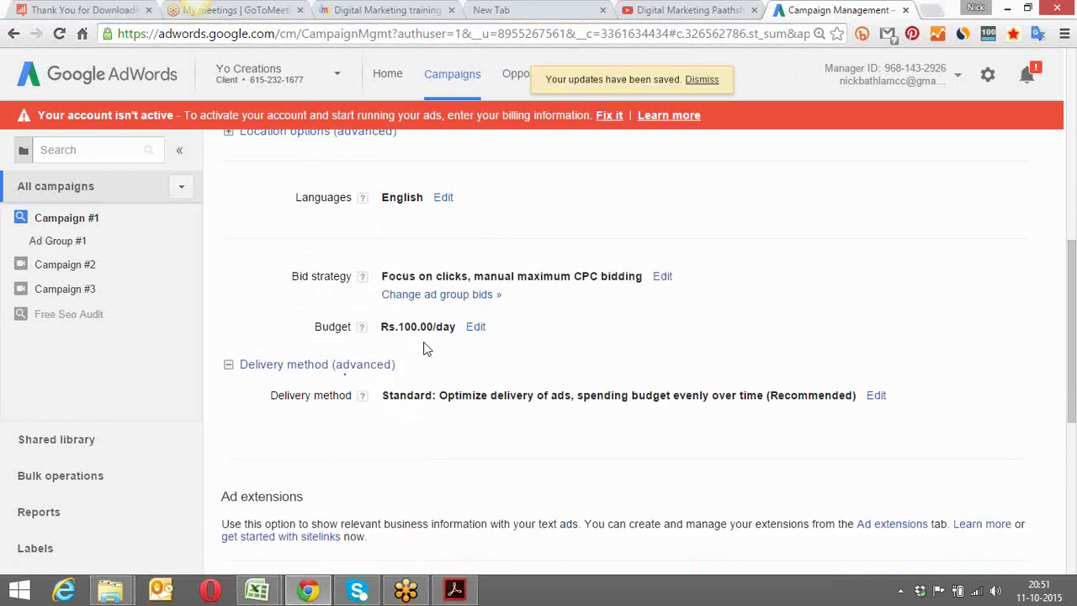
Review the Advanced settings, then open a new browser tab on the Google start page
{"action": "scroll", "coordinate": [447, 360], "scroll_direction": "down", "scroll_amount": 5}
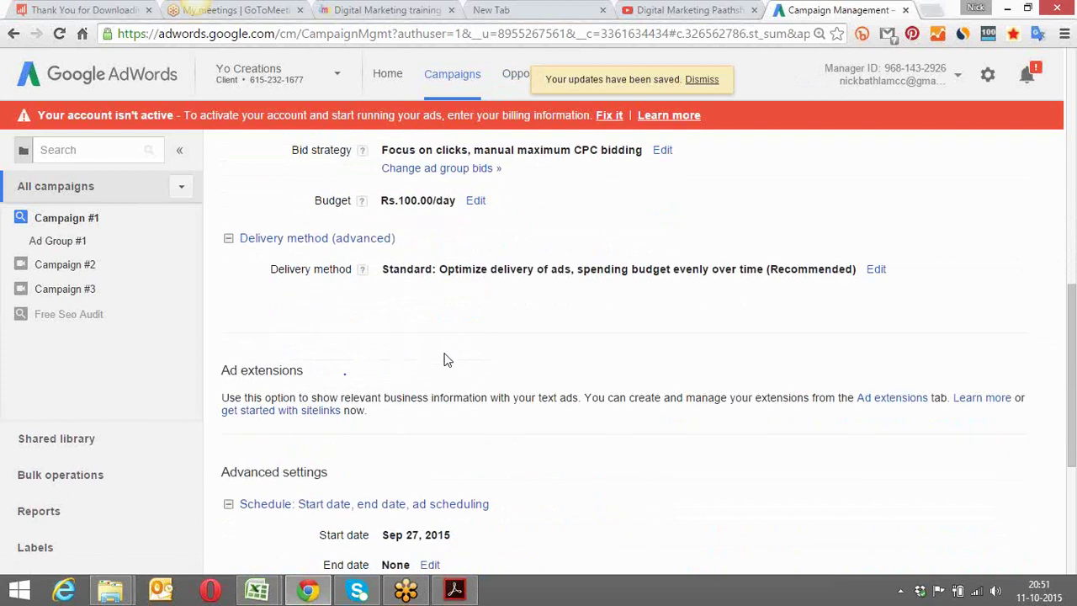
{"action": "scroll", "coordinate": [447, 360], "scroll_direction": "down", "scroll_amount": 2}
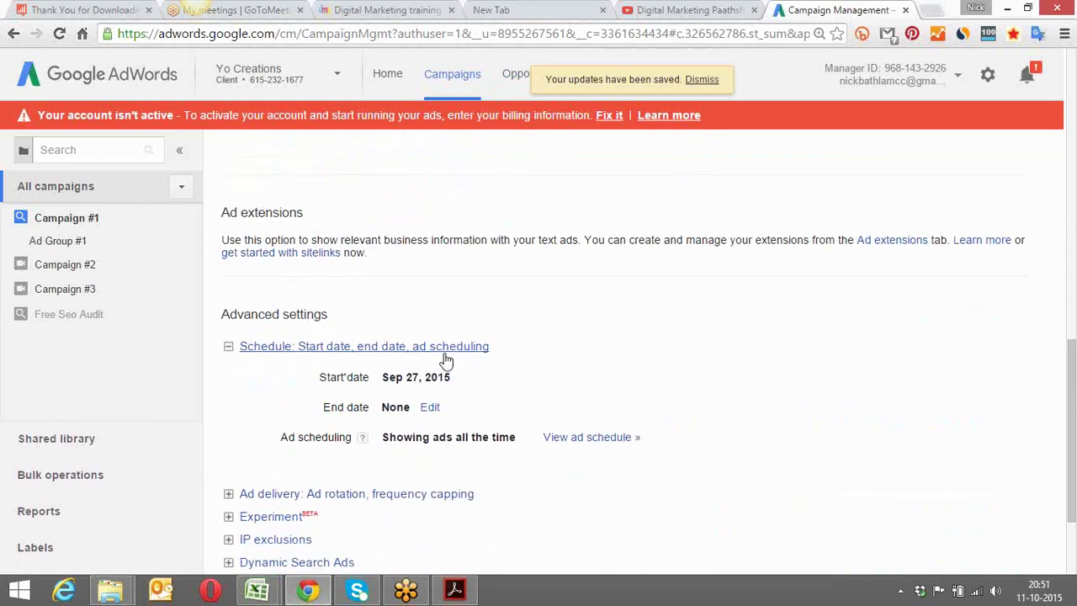
{"action": "scroll", "coordinate": [447, 360], "scroll_direction": "up", "scroll_amount": 2}
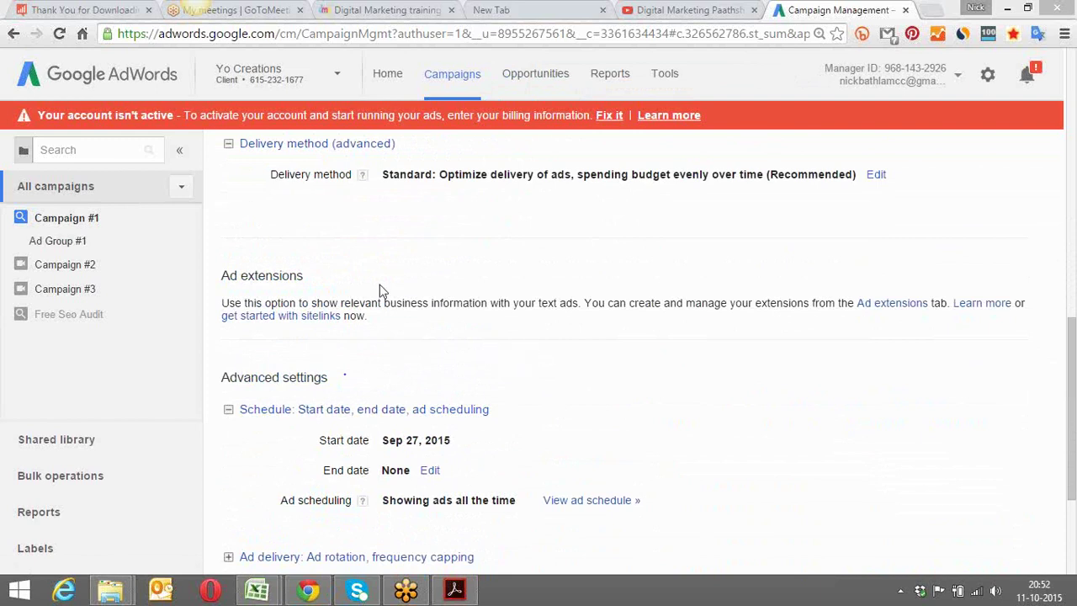
{"action": "left_click", "coordinate": [935, 12]}
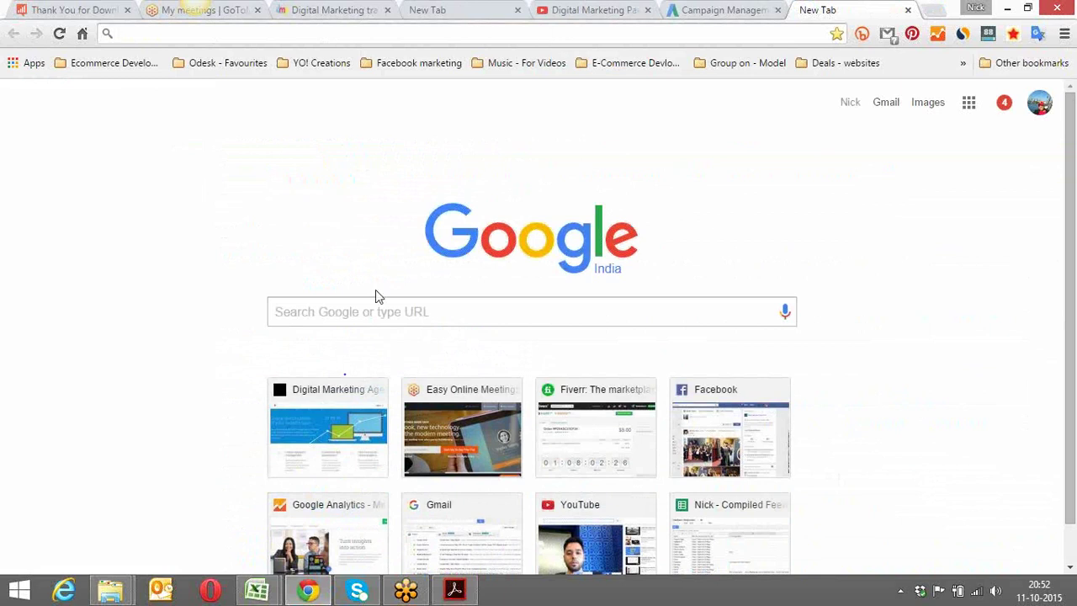
Look up image results for 'Call extension' on Google, then return to the AdWords campaign tab
{"action": "left_click", "coordinate": [368, 315]}
{"action": "type", "text": "Ca"}
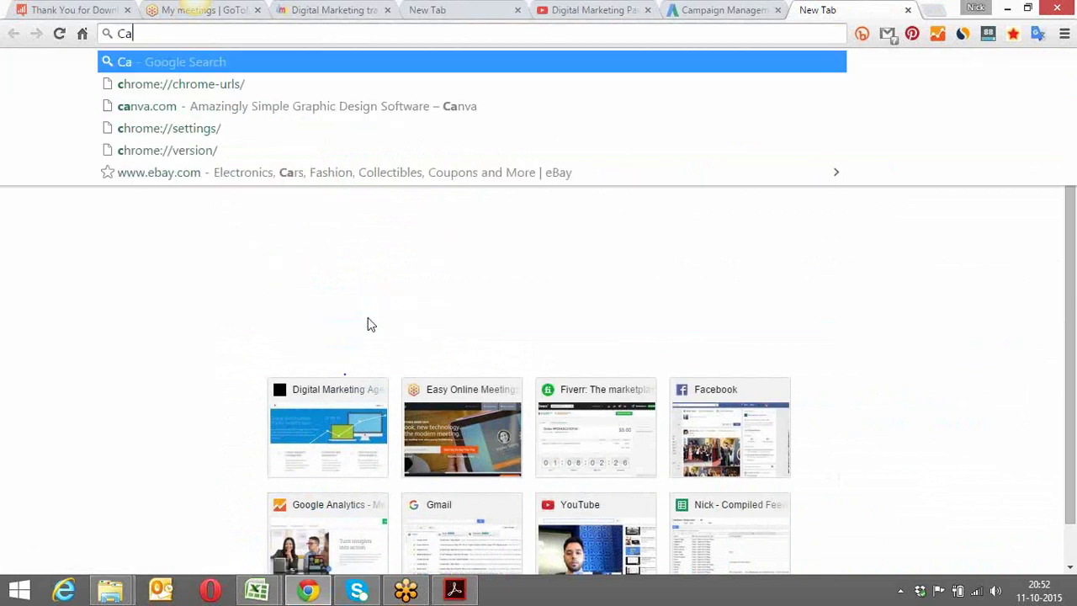
{"action": "type", "text": "ll extension"}
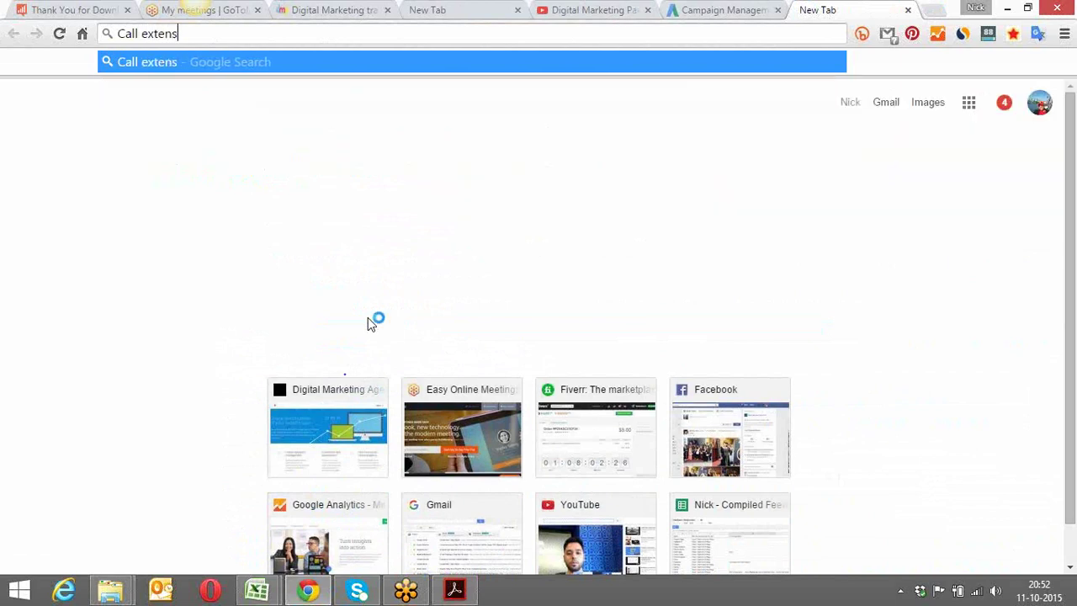
{"action": "key", "text": "Return"}
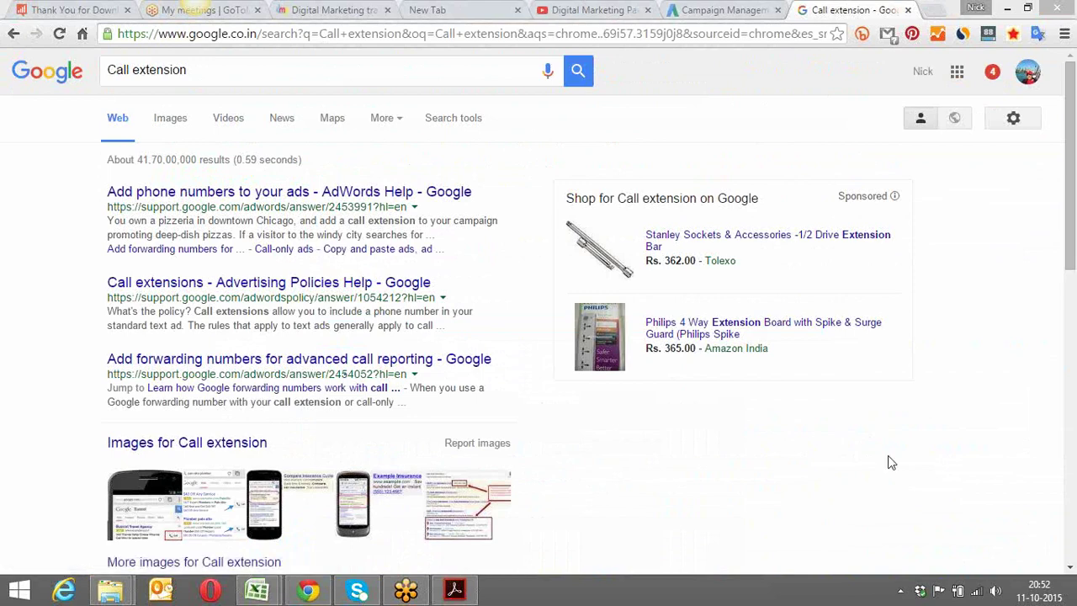
{"action": "key", "text": "Return"}
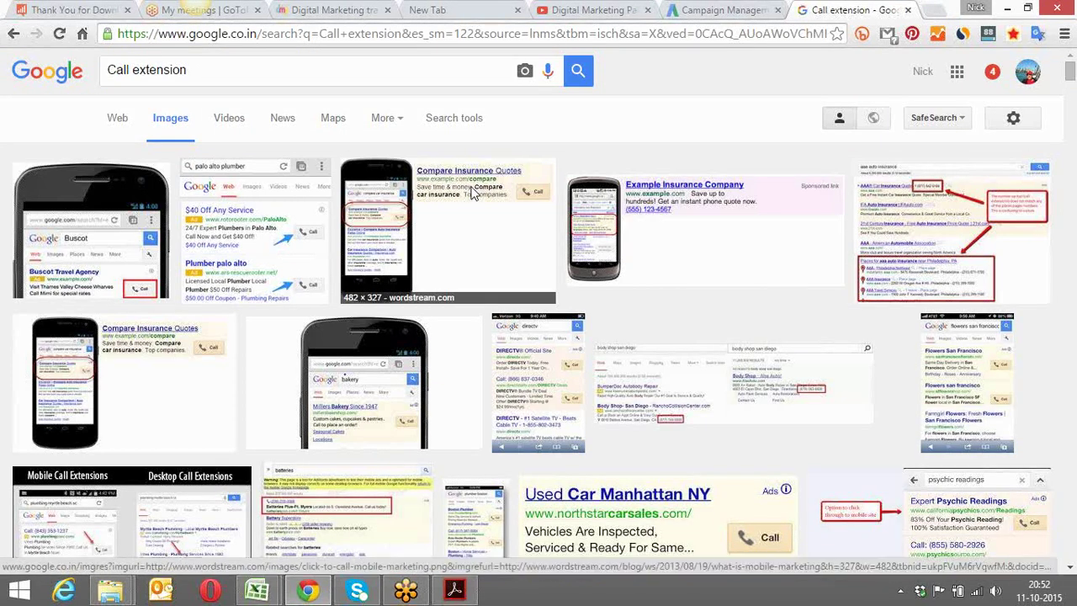
{"action": "left_click", "coordinate": [723, 10]}
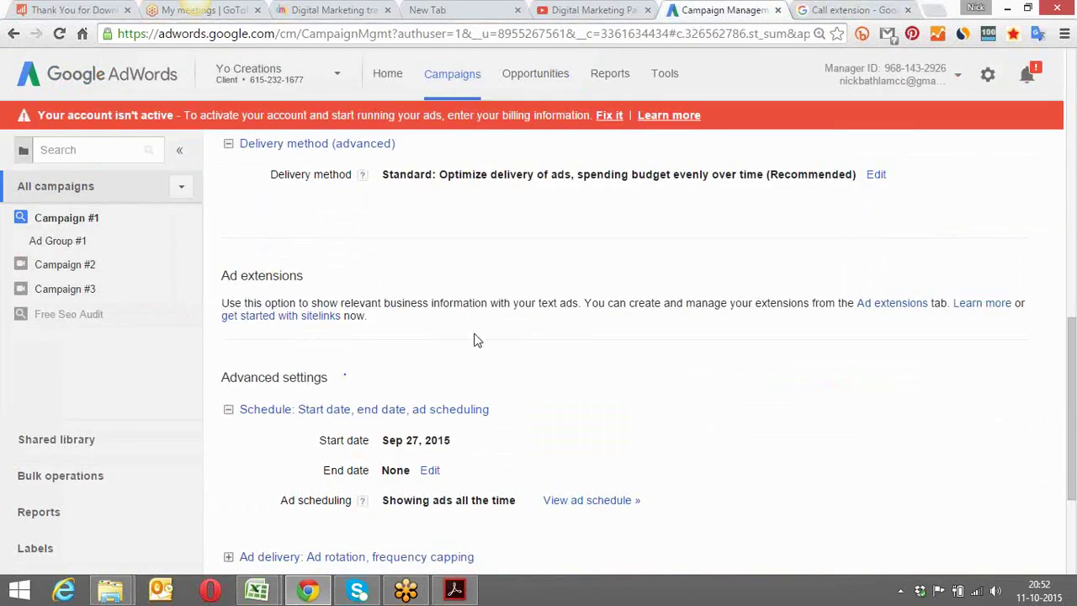
Keep Campaign #1's ad rotation on 'Optimize for clicks', save it, and return to the top
{"action": "scroll", "coordinate": [475, 339], "scroll_direction": "down", "scroll_amount": 3}
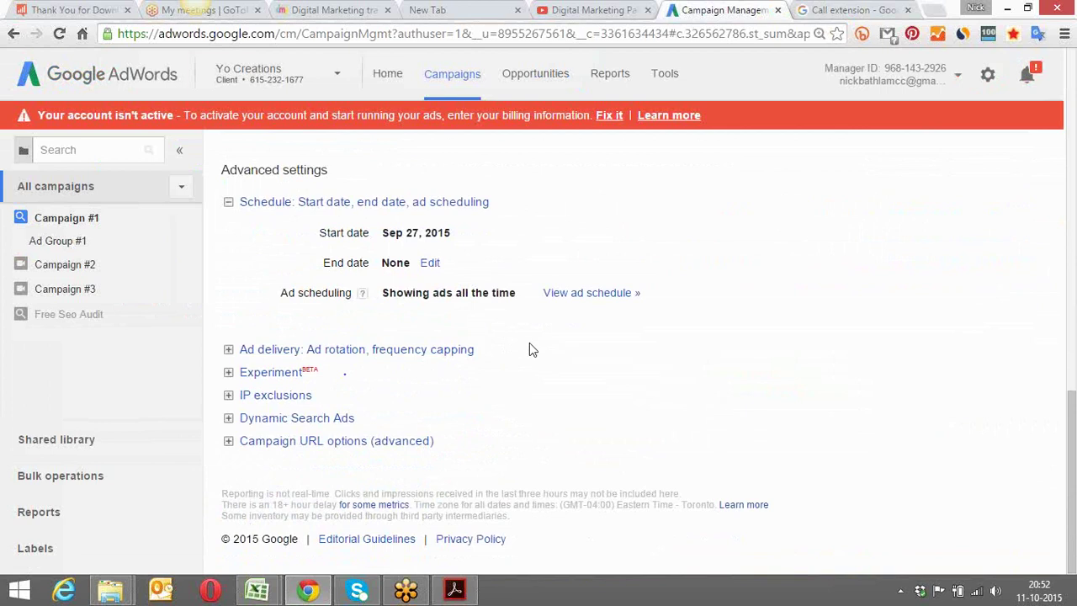
{"action": "left_click", "coordinate": [374, 352]}
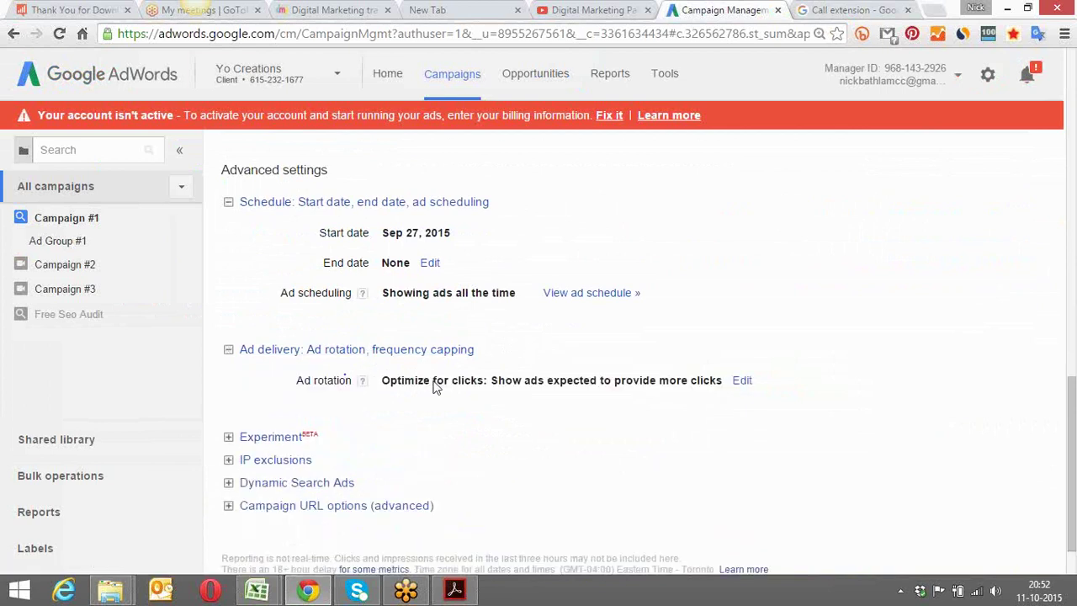
{"action": "left_click", "coordinate": [743, 384]}
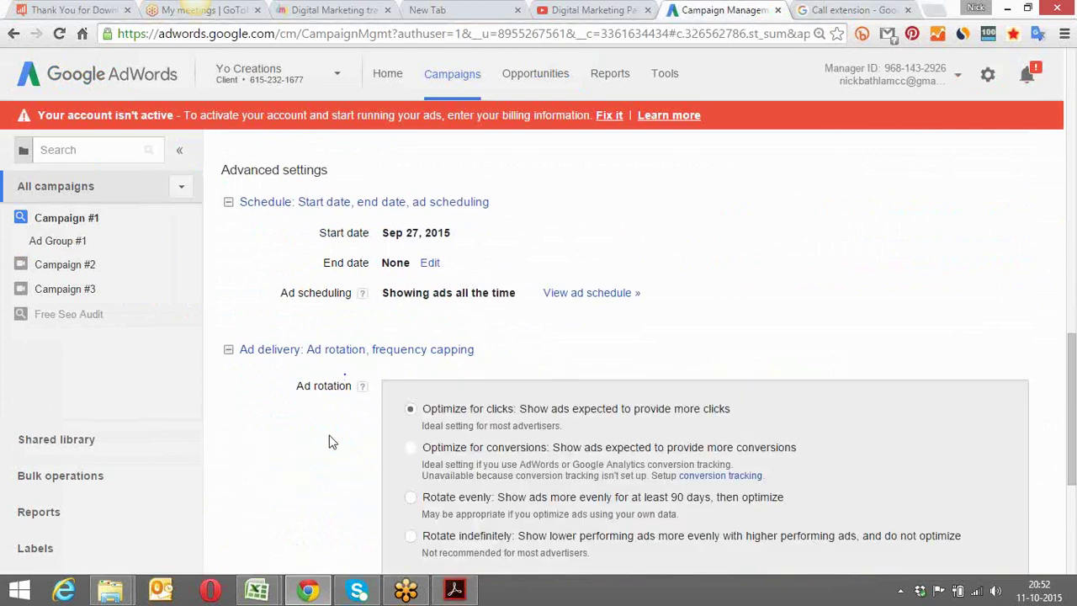
{"action": "scroll", "coordinate": [333, 442], "scroll_direction": "down", "scroll_amount": 1}
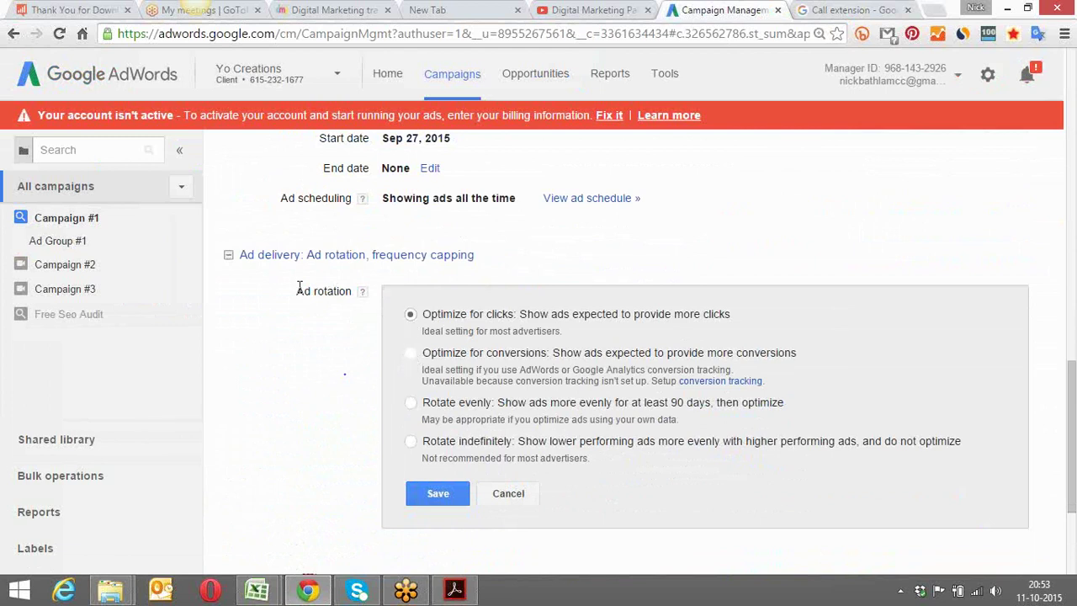
{"action": "left_click_drag", "start_coordinate": [298, 290], "coordinate": [340, 288]}
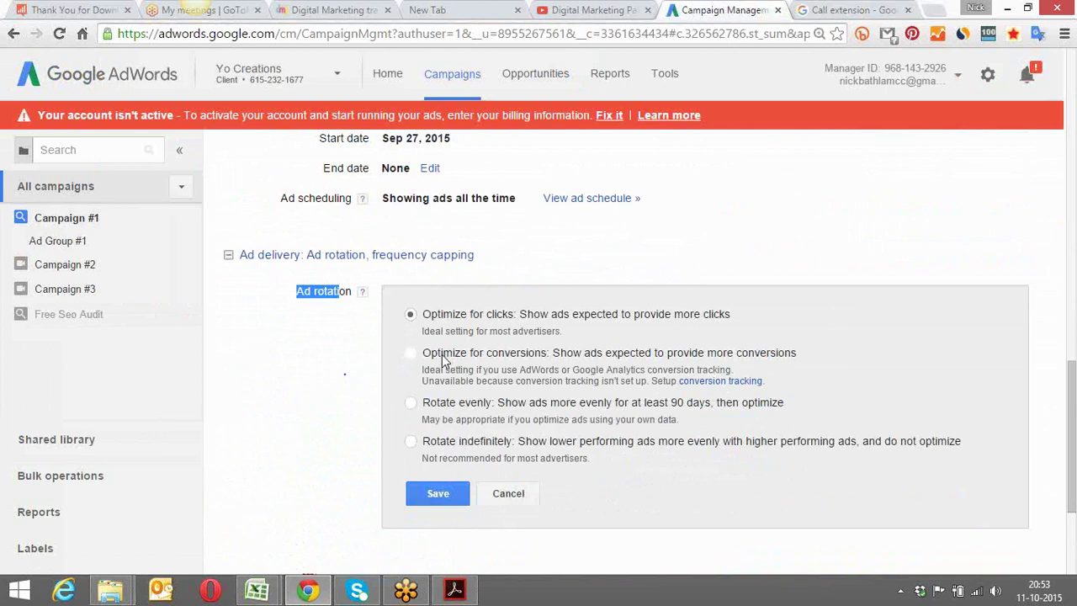
{"action": "left_click", "coordinate": [427, 488]}
{"action": "left_click", "coordinate": [477, 376]}
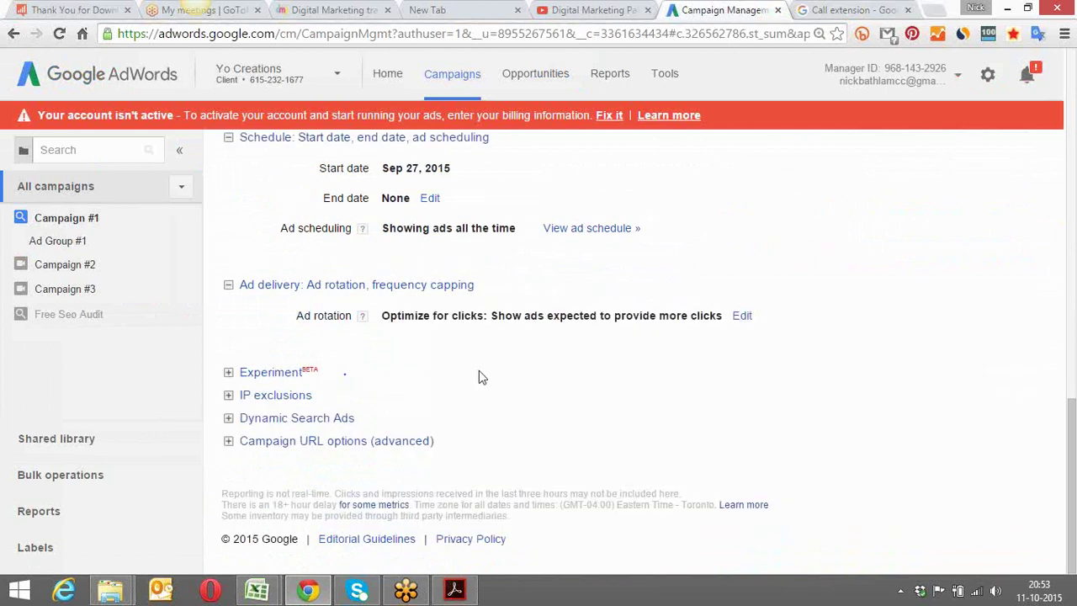
{"action": "scroll", "coordinate": [478, 377], "scroll_direction": "up", "scroll_amount": 15}
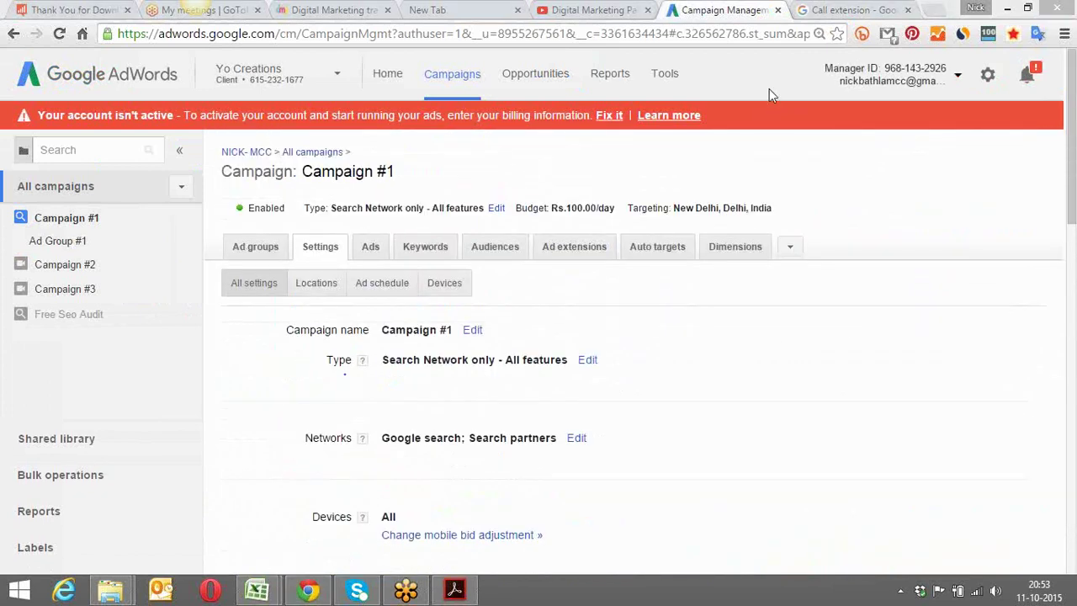
Add a second Google account by entering its e-mail address and signing in with the saved password
{"action": "left_click", "coordinate": [958, 77]}
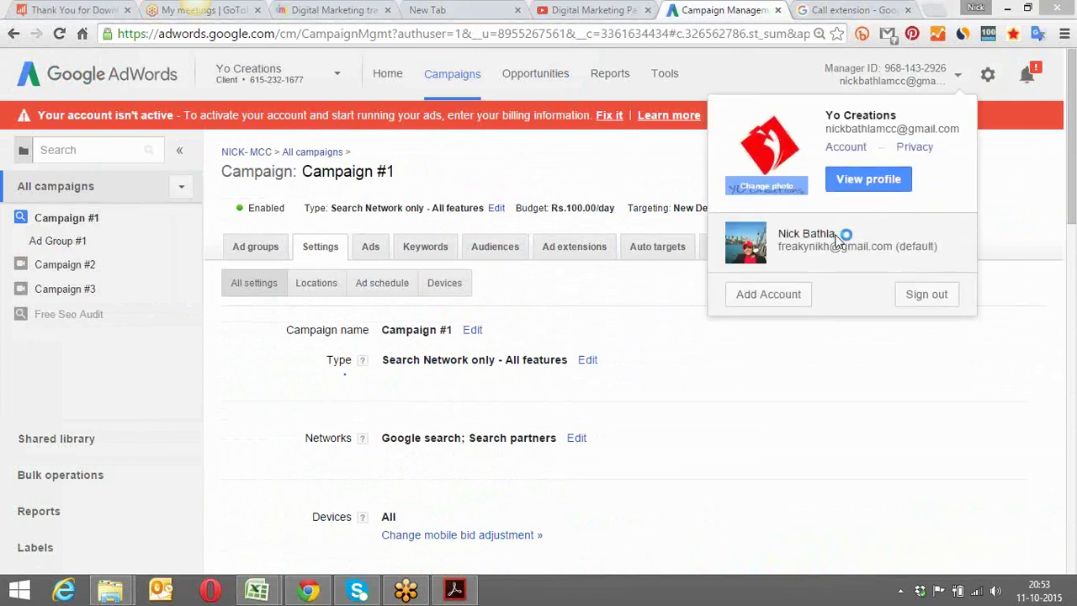
{"action": "left_click", "coordinate": [754, 293]}
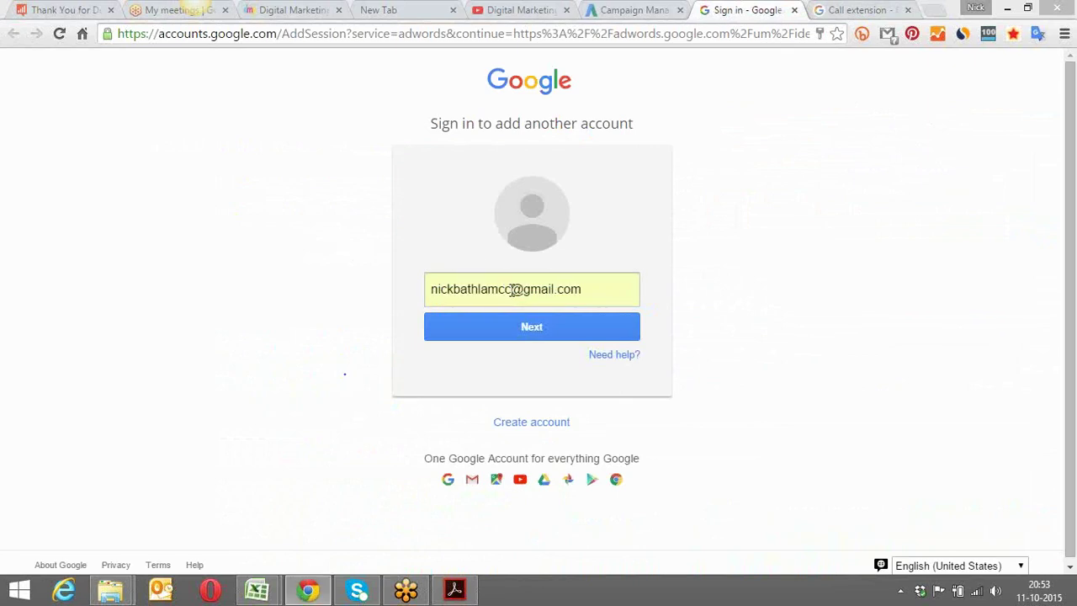
{"action": "left_click_drag", "start_coordinate": [510, 288], "coordinate": [399, 297]}
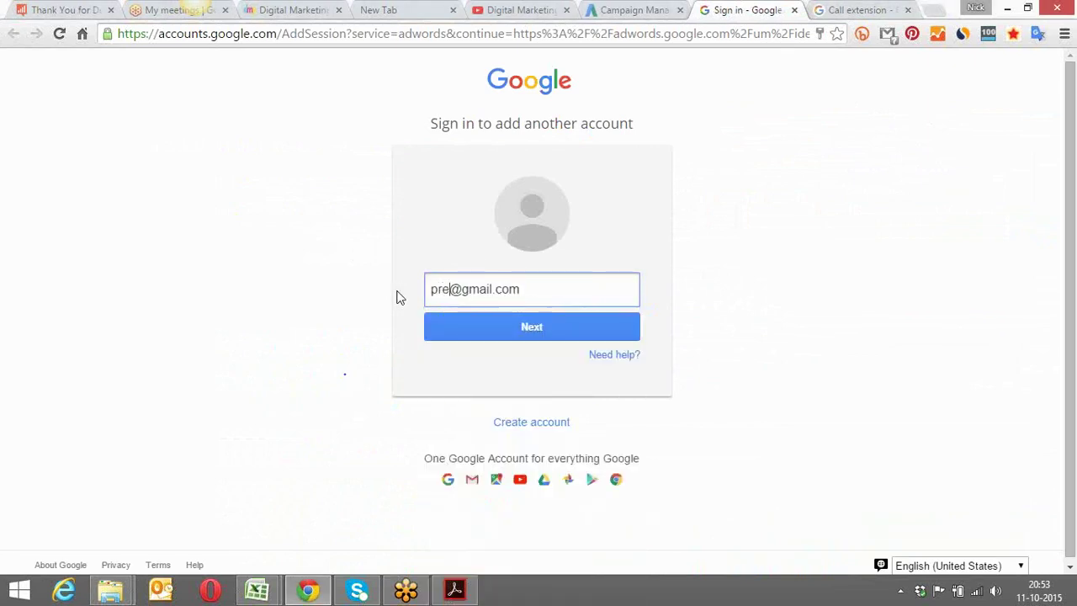
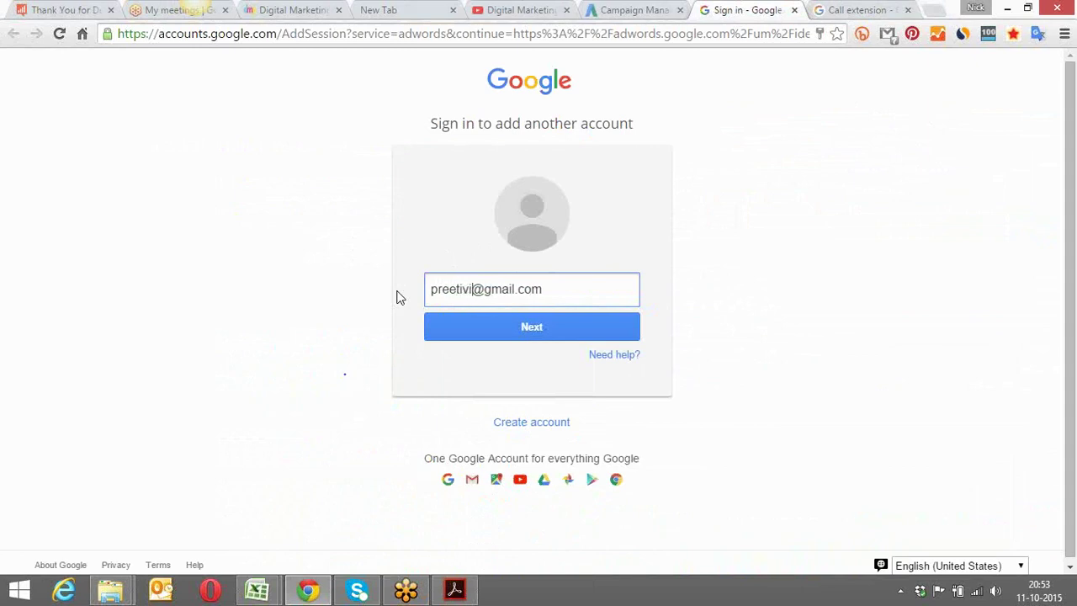
{"action": "left_click", "coordinate": [455, 319]}
{"action": "left_click", "coordinate": [456, 327]}
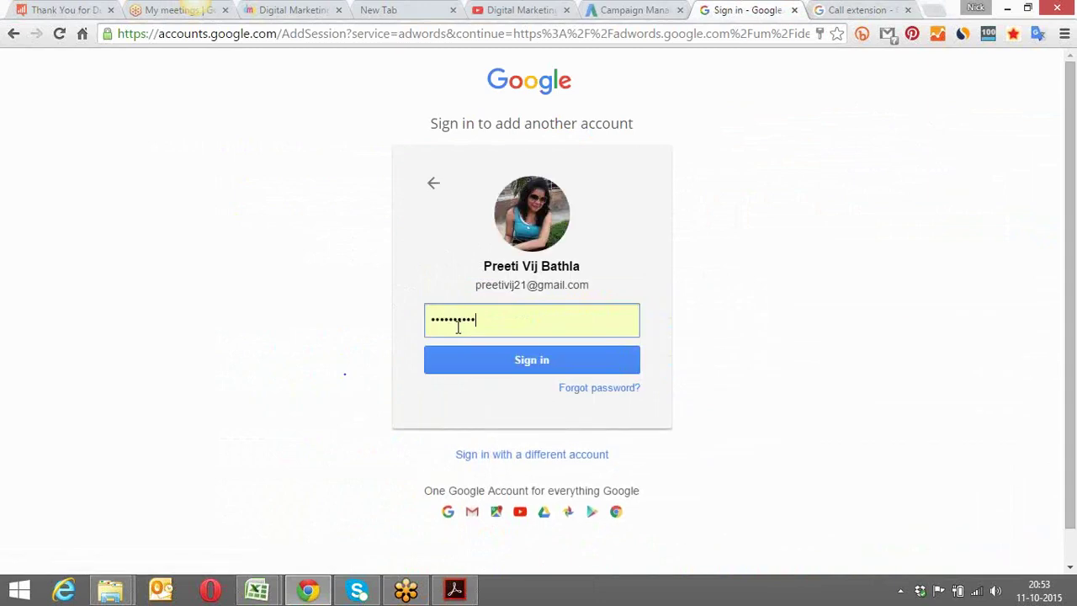
{"action": "left_click", "coordinate": [467, 360]}
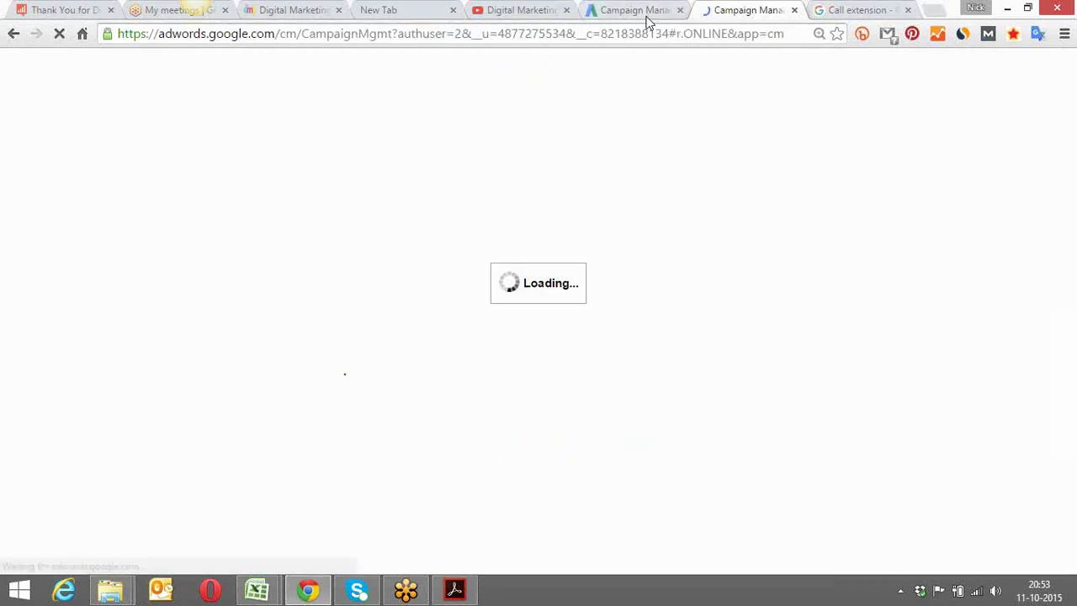
Close the empty New Tab and open the +CAMPAIGN type menu on the second account's All campaigns page
{"action": "left_click", "coordinate": [450, 10]}
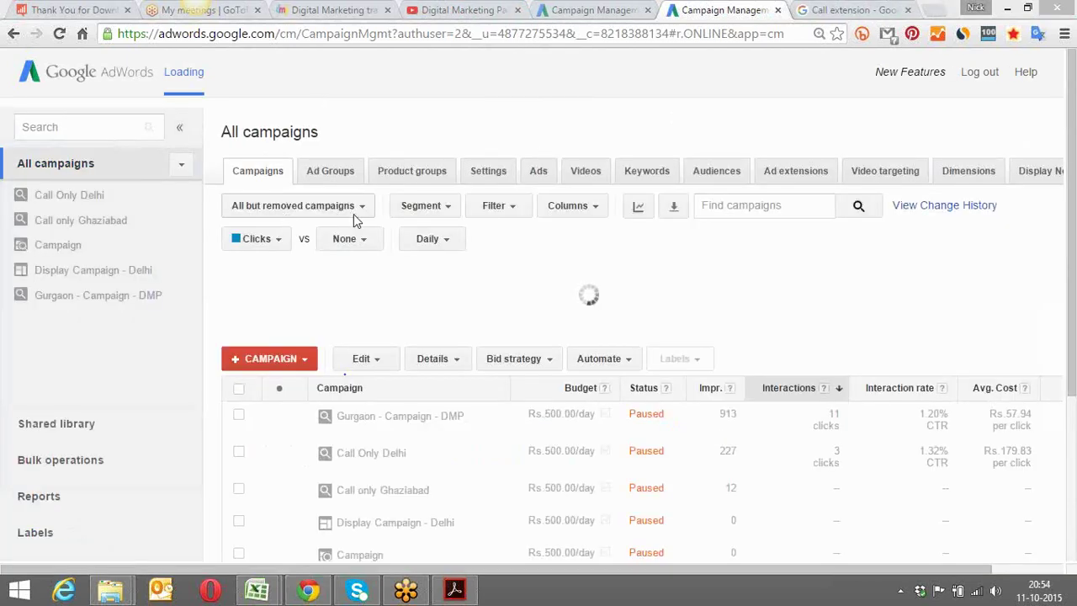
{"action": "scroll", "coordinate": [1072, 134], "scroll_direction": "down", "scroll_amount": 3}
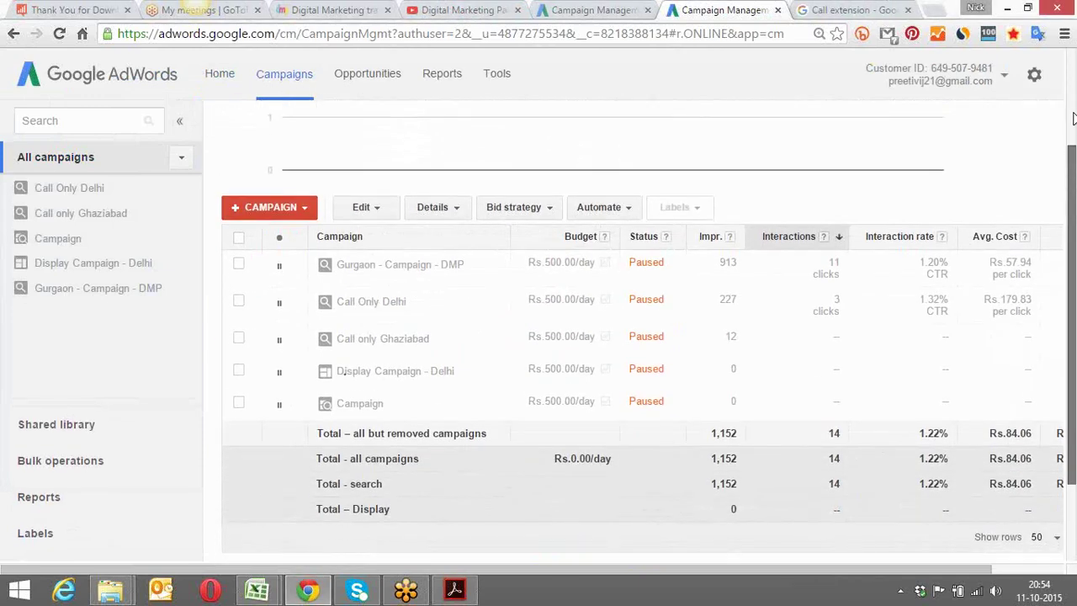
{"action": "scroll", "coordinate": [1071, 151], "scroll_direction": "up", "scroll_amount": 3}
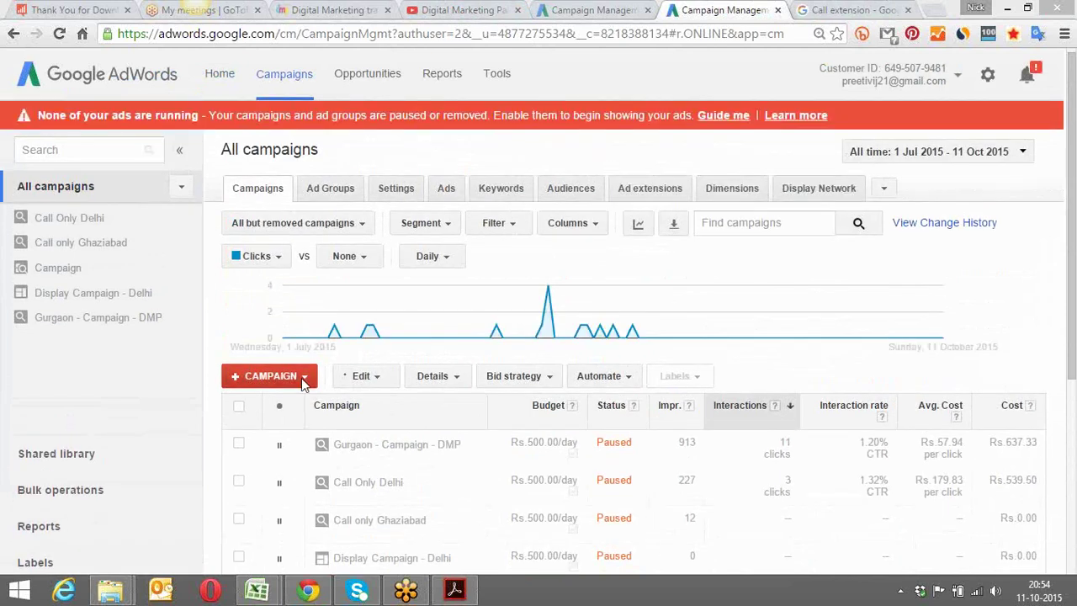
{"action": "left_click", "coordinate": [303, 378]}
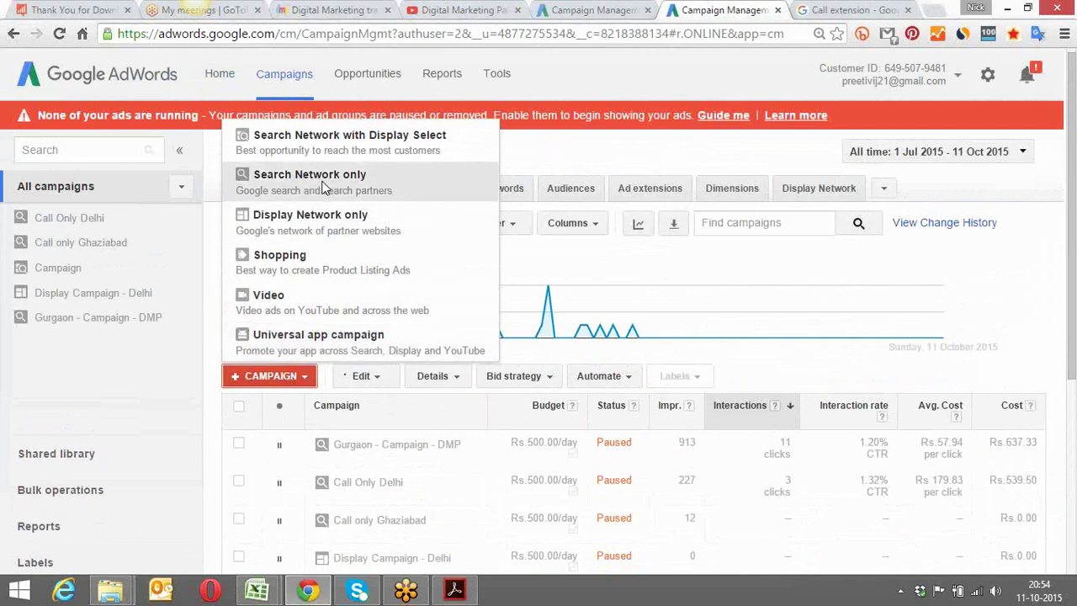
Create a Search Network only campaign named 'Gurgaon - DMP' and open the Existing campaigns list
{"action": "left_click", "coordinate": [323, 187]}
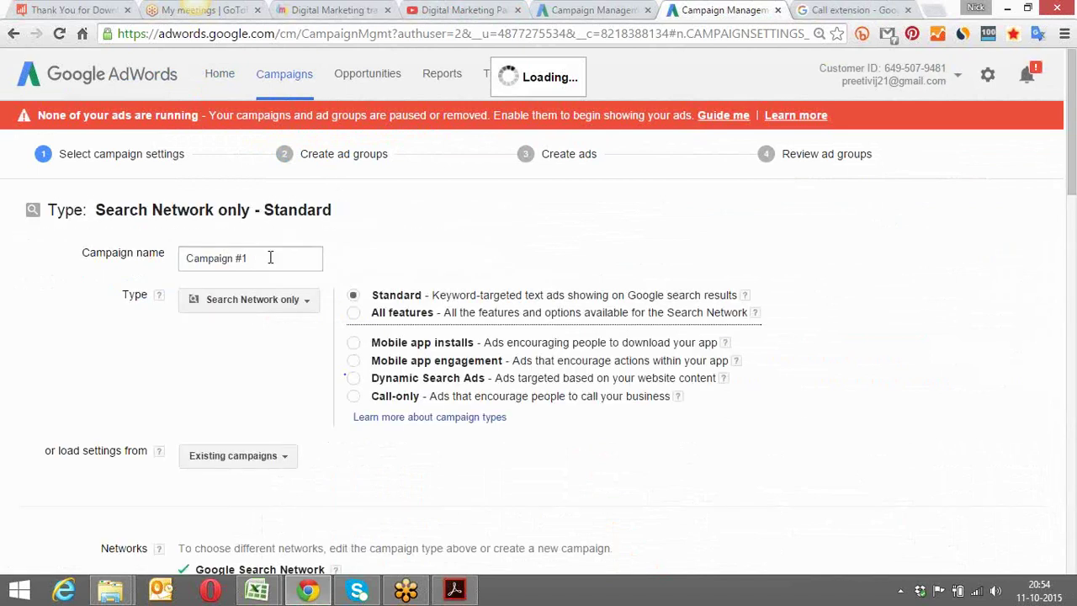
{"action": "left_click", "coordinate": [270, 258]}
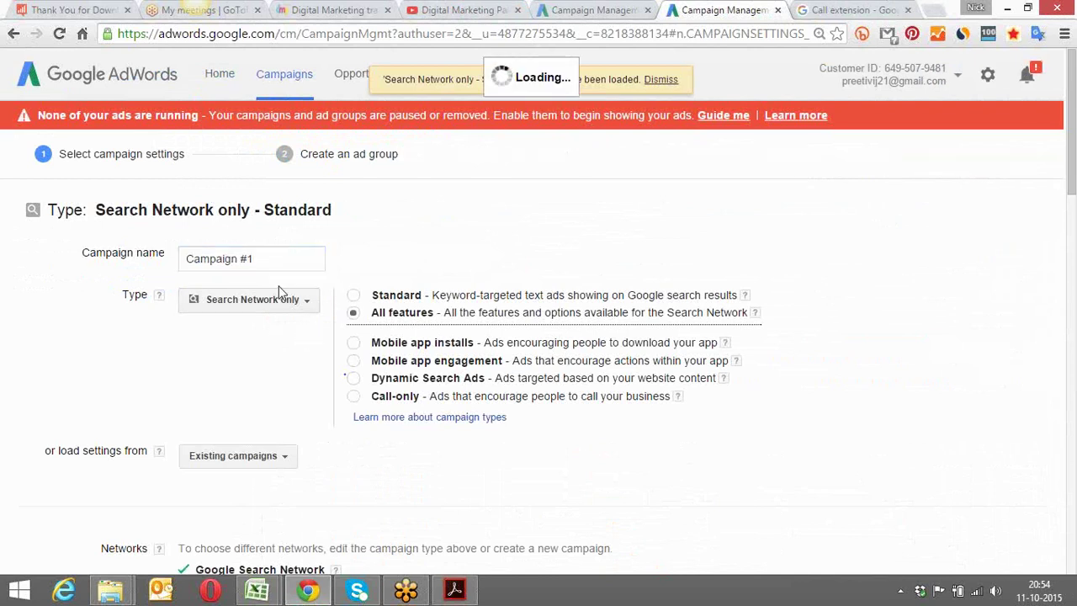
{"action": "left_click_drag", "start_coordinate": [260, 258], "coordinate": [160, 260]}
{"action": "type", "text": "Gurg"}
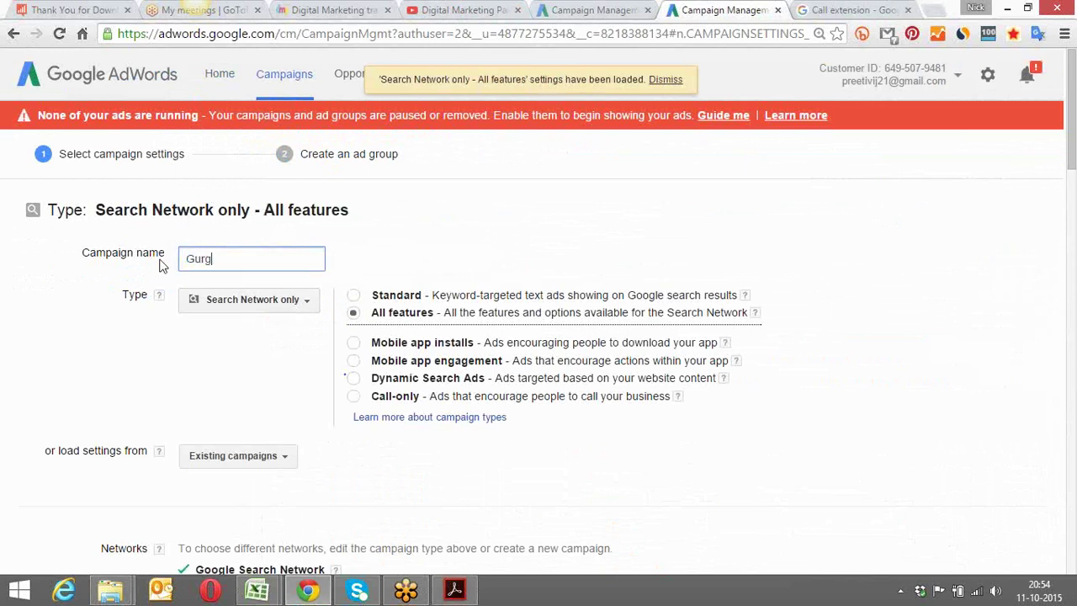
{"action": "type", "text": "aon - DMP"}
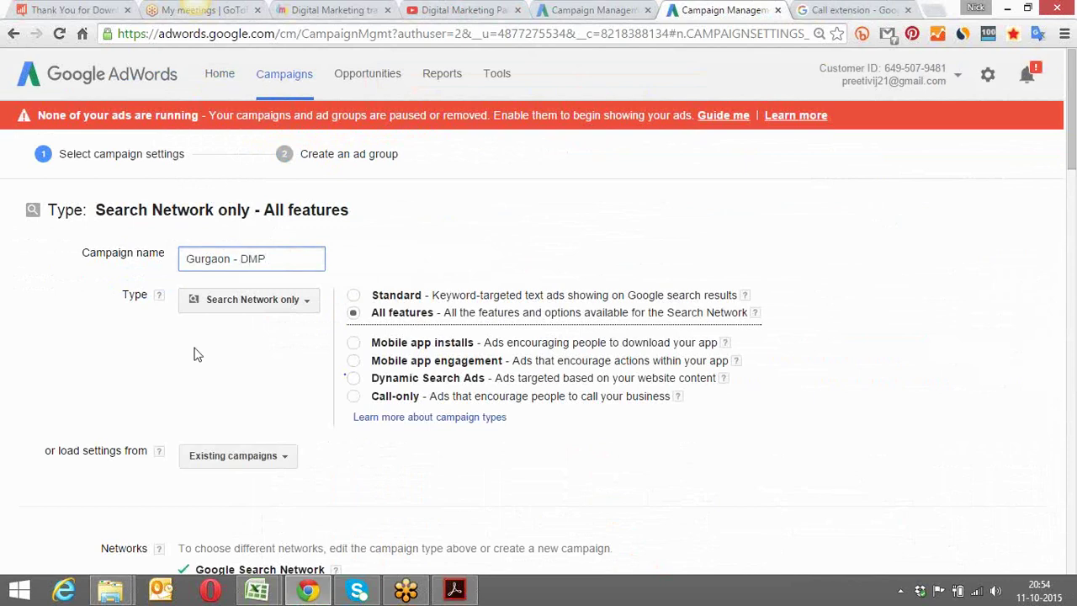
{"action": "left_click", "coordinate": [202, 363]}
{"action": "scroll", "coordinate": [202, 364], "scroll_direction": "down", "scroll_amount": 2}
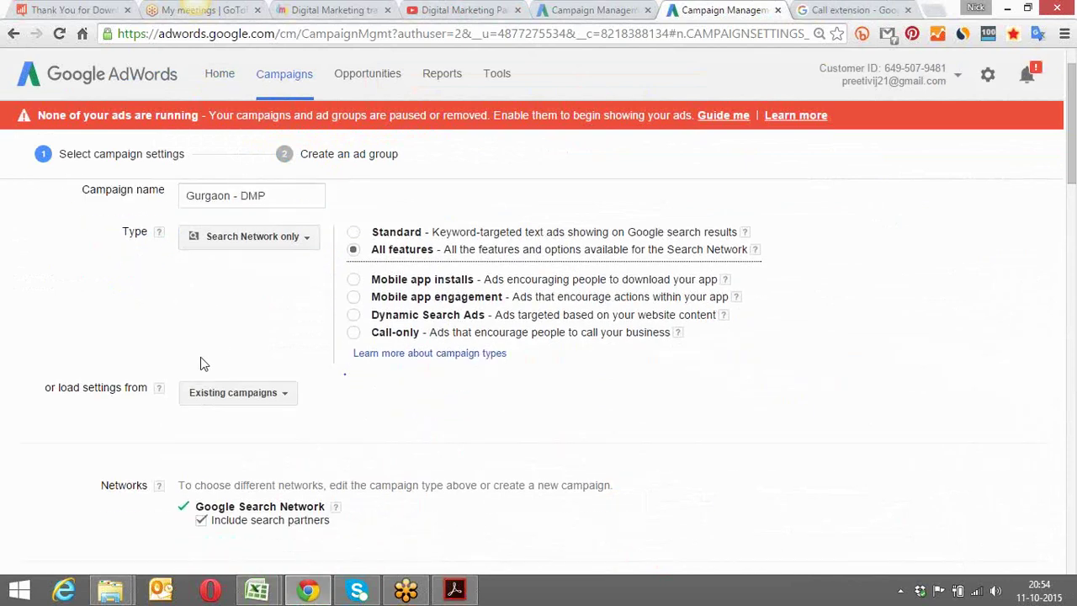
{"action": "scroll", "coordinate": [202, 363], "scroll_direction": "down", "scroll_amount": 1}
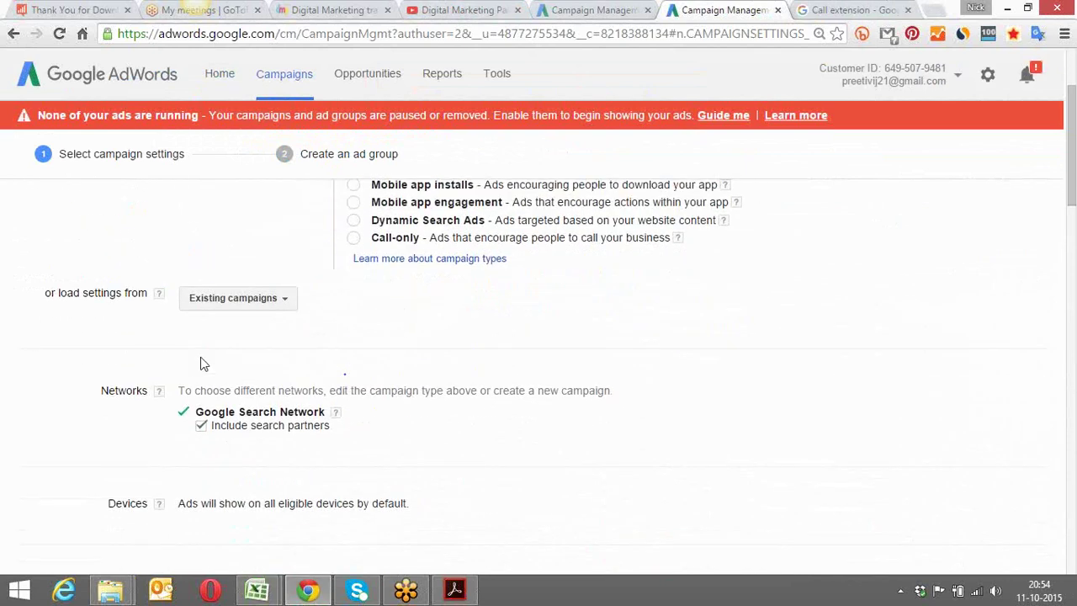
{"action": "left_click", "coordinate": [287, 308]}
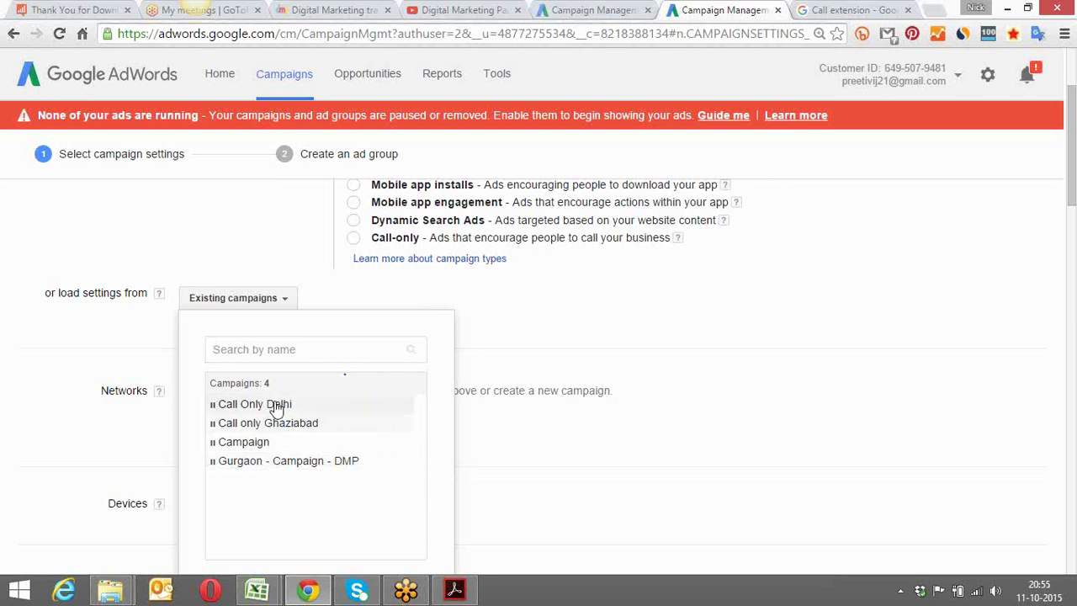
Replace all-India targeting with the location Gurgaon, Haryana, India via 'Let me choose...'
{"action": "left_click", "coordinate": [244, 263]}
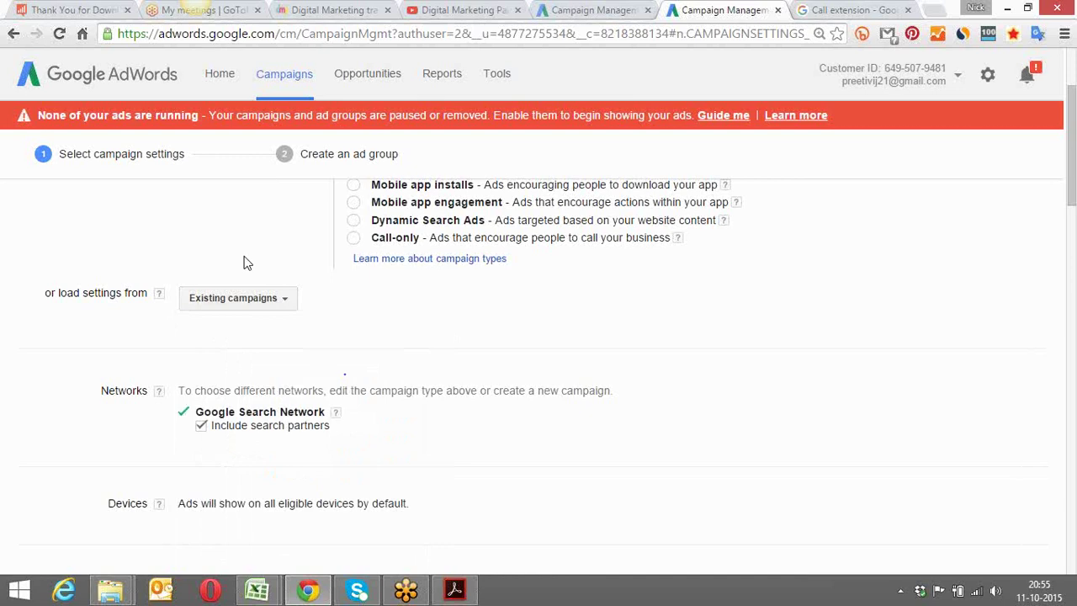
{"action": "scroll", "coordinate": [244, 263], "scroll_direction": "down", "scroll_amount": 2}
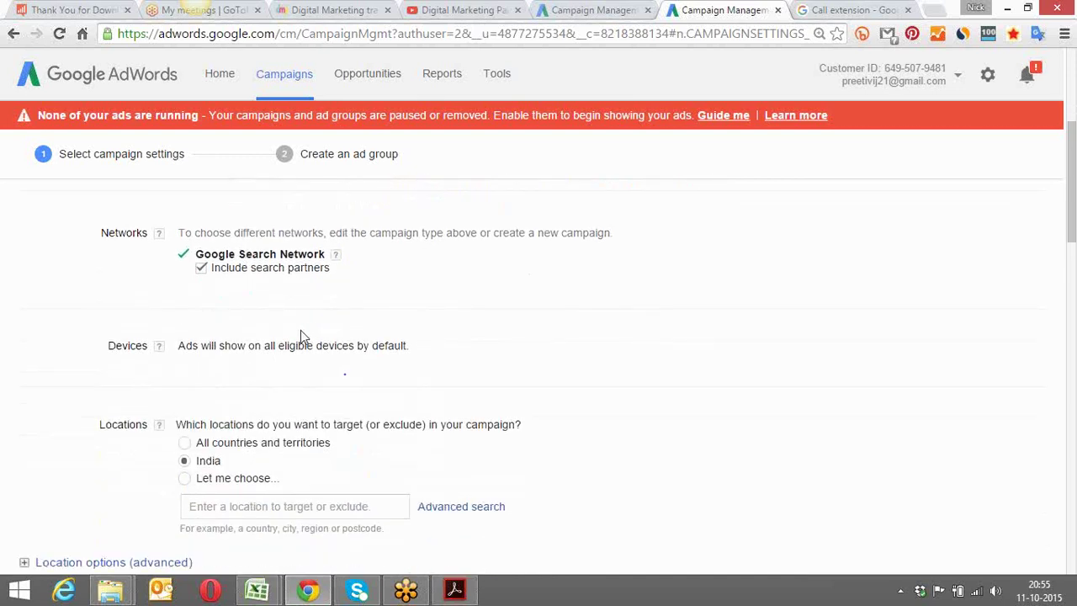
{"action": "scroll", "coordinate": [303, 337], "scroll_direction": "down", "scroll_amount": 1}
{"action": "scroll", "coordinate": [300, 330], "scroll_direction": "down", "scroll_amount": 1}
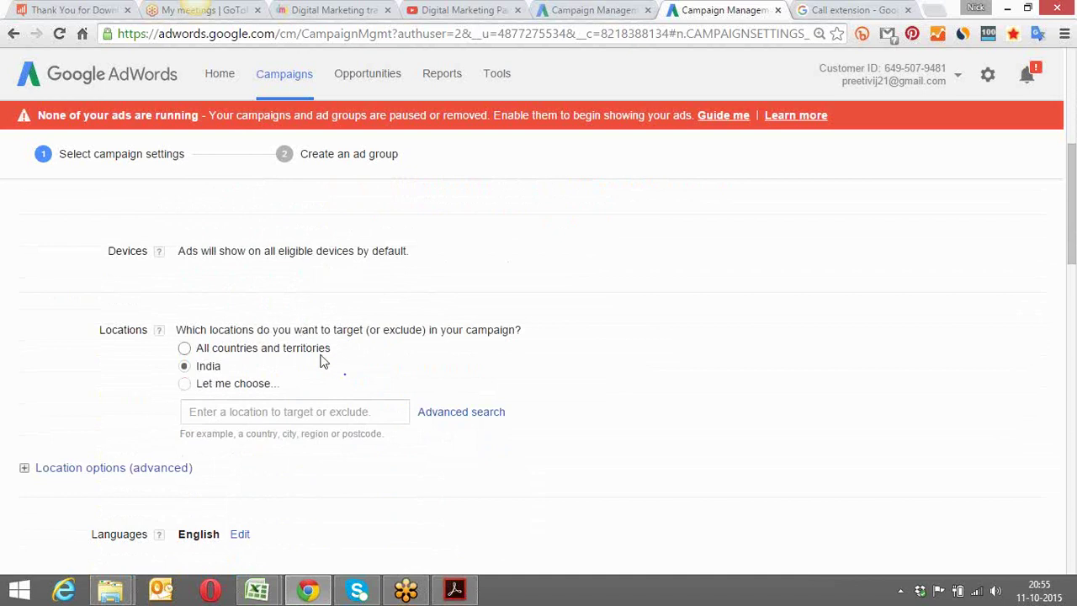
{"action": "left_click", "coordinate": [252, 415]}
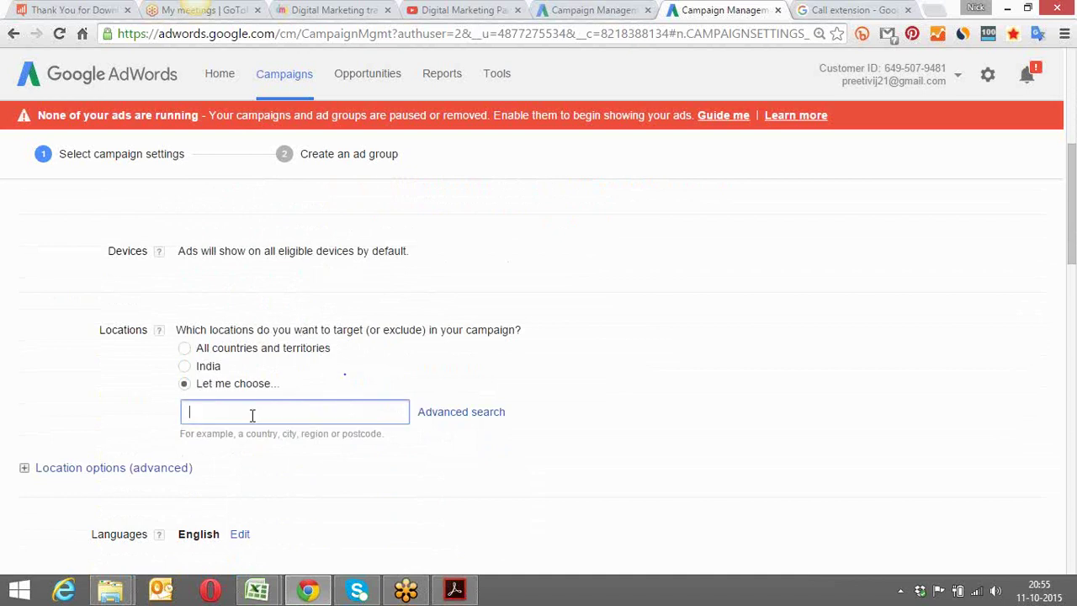
{"action": "type", "text": "Gurgaon"}
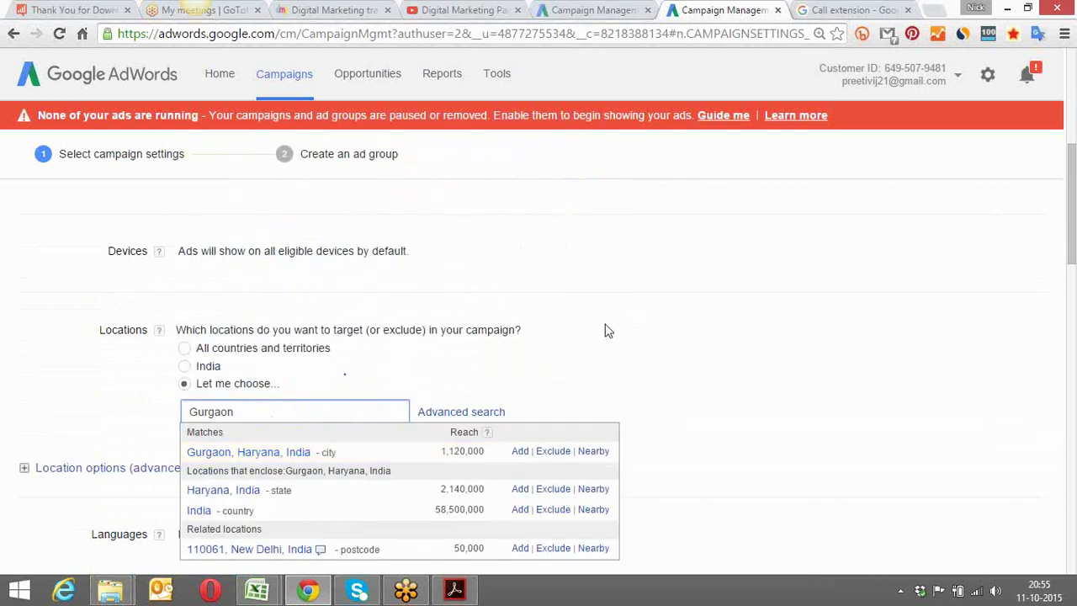
{"action": "left_click", "coordinate": [519, 451]}
{"action": "scroll", "coordinate": [492, 295], "scroll_direction": "down", "scroll_amount": 3}
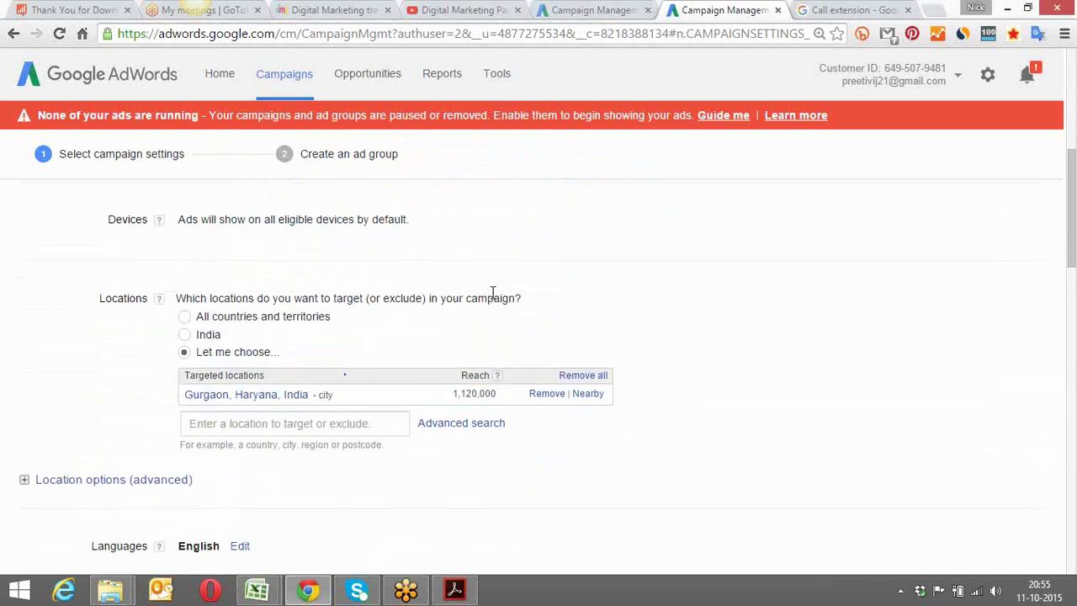
{"action": "scroll", "coordinate": [492, 295], "scroll_direction": "down", "scroll_amount": 2}
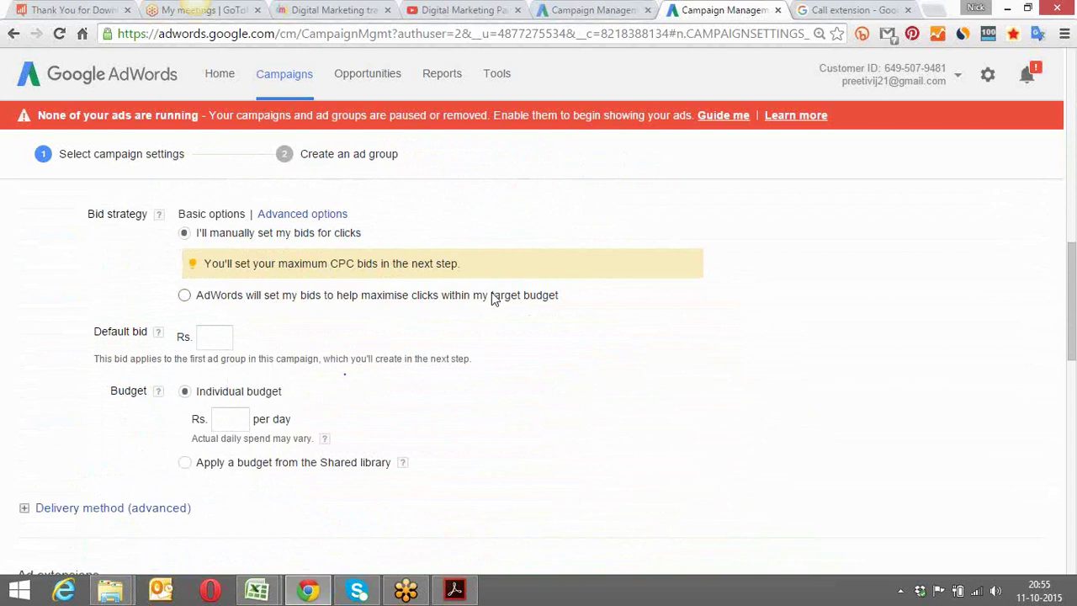
Switch bidding to manual cost-per-click with a default bid of Rs. 50
{"action": "left_click", "coordinate": [494, 296]}
{"action": "key", "text": "Up"}
{"action": "key", "text": "Down"}
{"action": "left_click", "coordinate": [225, 235]}
{"action": "scroll", "coordinate": [429, 233], "scroll_direction": "up", "scroll_amount": 1}
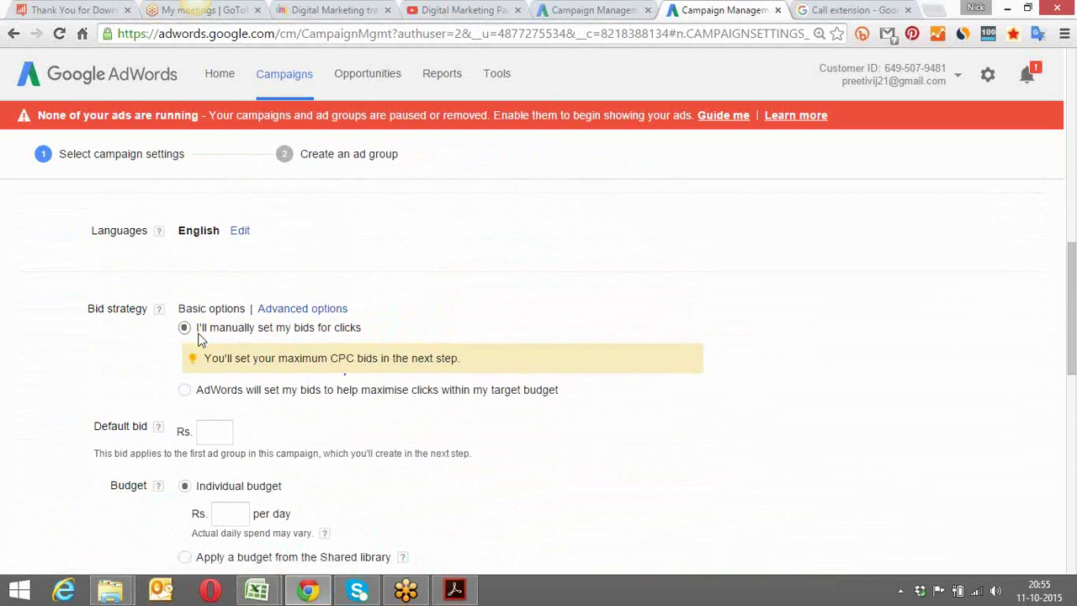
{"action": "left_click", "coordinate": [212, 429]}
{"action": "left_click", "coordinate": [570, 269]}
Enter a Rs. 500 daily budget as an individual budget rather than a shared library one
{"action": "scroll", "coordinate": [571, 270], "scroll_direction": "down", "scroll_amount": 1}
{"action": "scroll", "coordinate": [571, 271], "scroll_direction": "down", "scroll_amount": 3}
{"action": "left_click", "coordinate": [230, 326]}
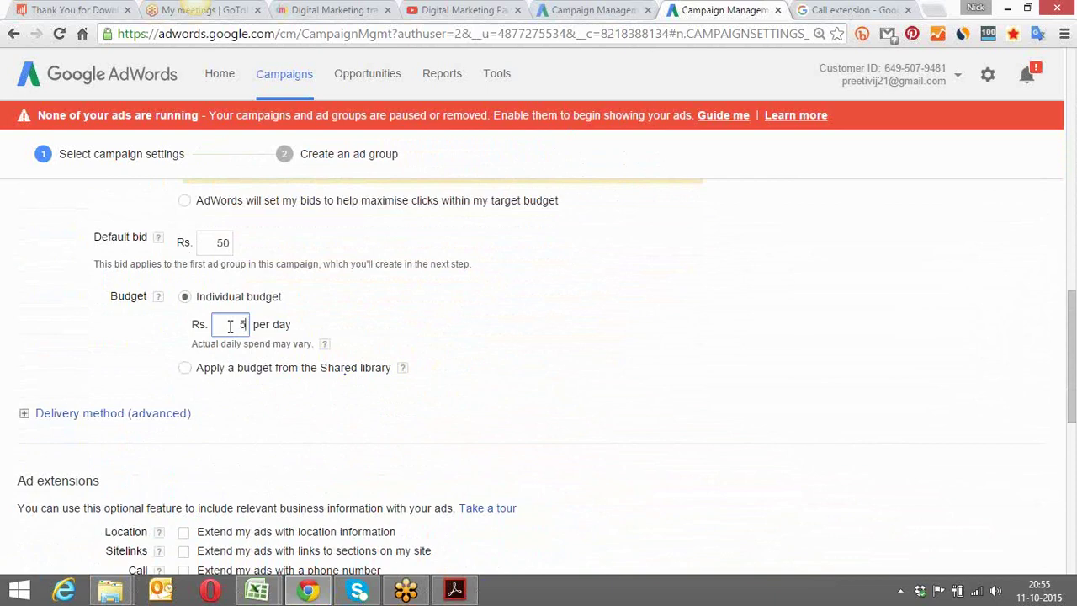
{"action": "type", "text": "500"}
{"action": "left_click", "coordinate": [564, 376]}
{"action": "scroll", "coordinate": [422, 432], "scroll_direction": "down", "scroll_amount": 1}
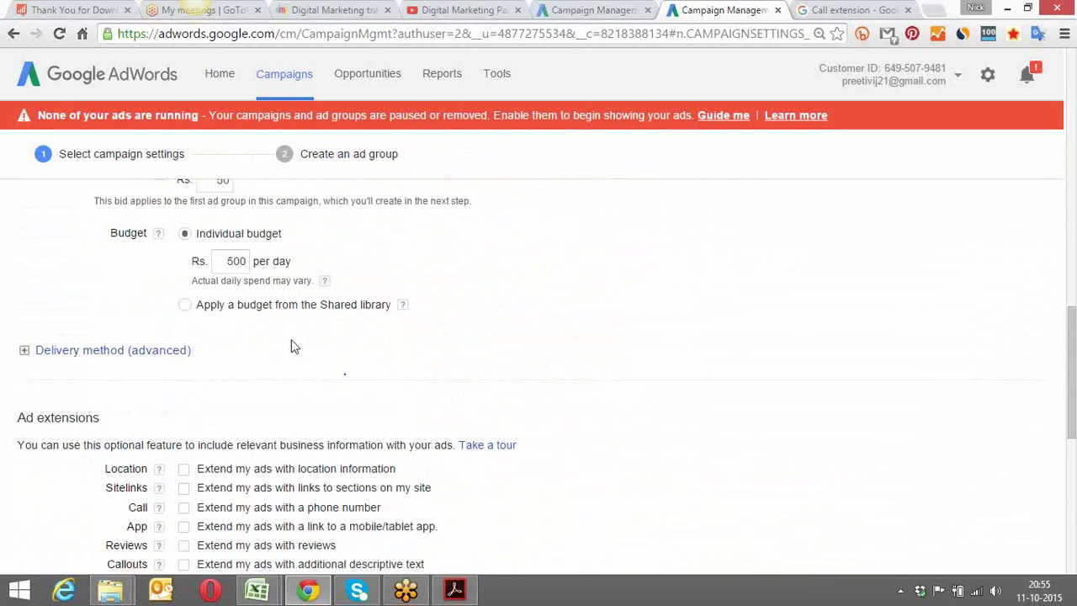
{"action": "left_click", "coordinate": [184, 304]}
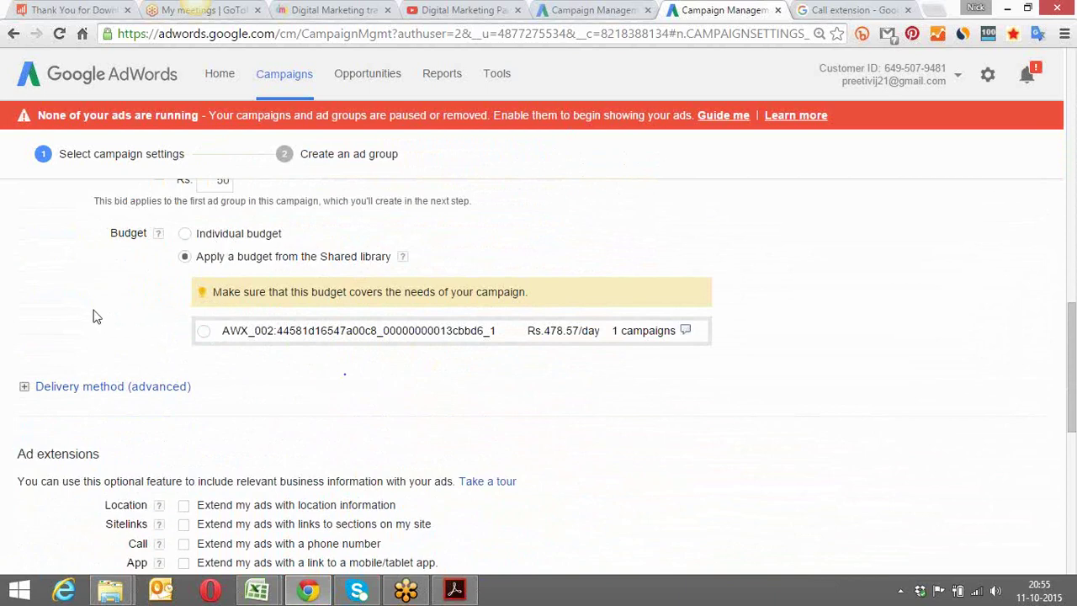
{"action": "scroll", "coordinate": [95, 316], "scroll_direction": "up", "scroll_amount": 2}
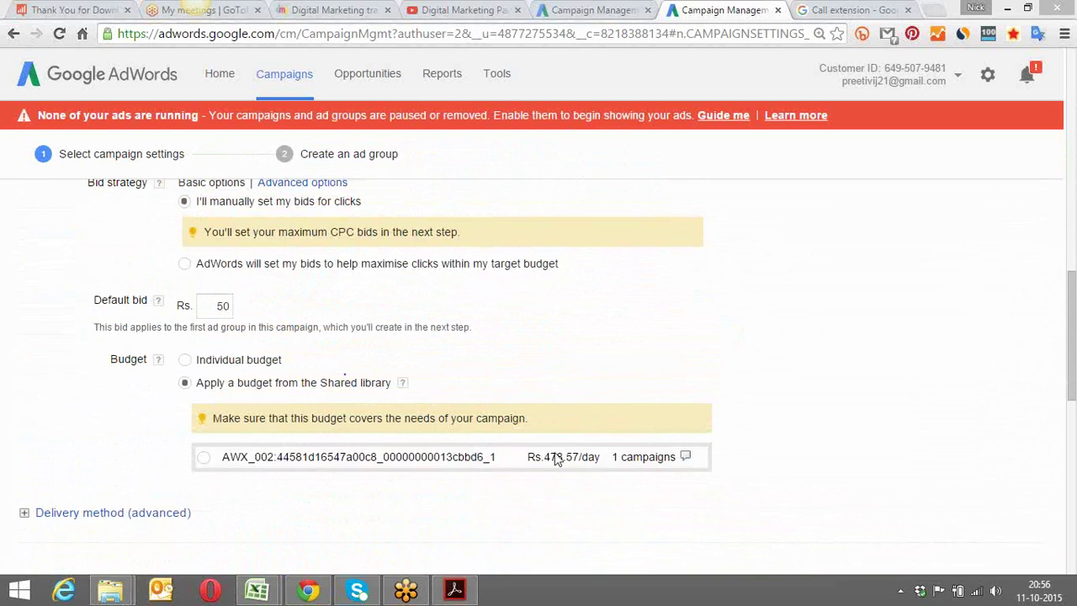
{"action": "left_click", "coordinate": [185, 360]}
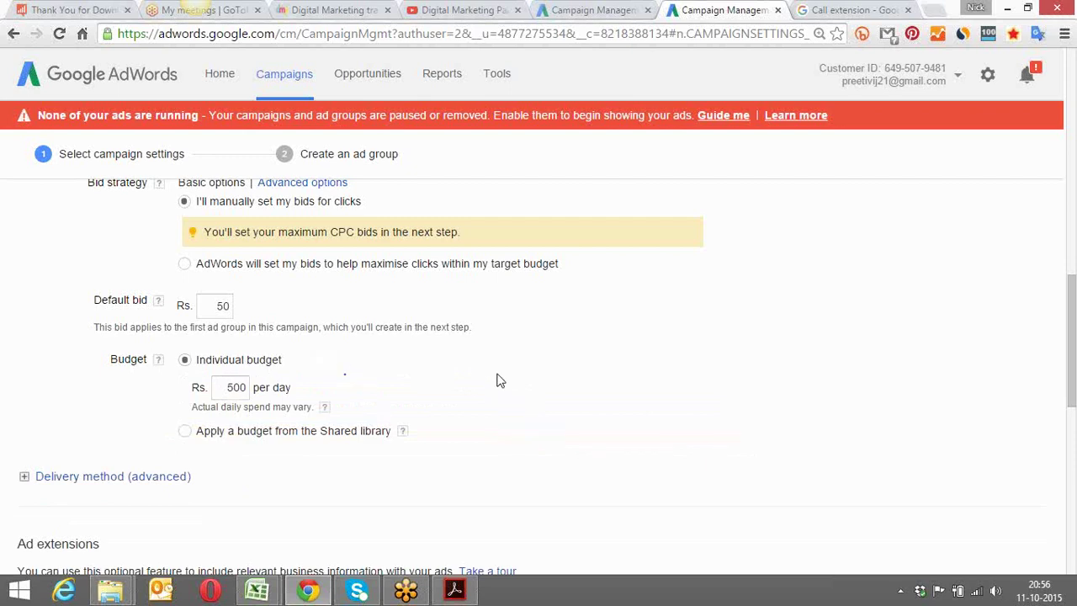
{"action": "scroll", "coordinate": [497, 380], "scroll_direction": "down", "scroll_amount": 3}
Enable the Call extension and add the mobile phone number to it
{"action": "scroll", "coordinate": [497, 380], "scroll_direction": "down", "scroll_amount": 2}
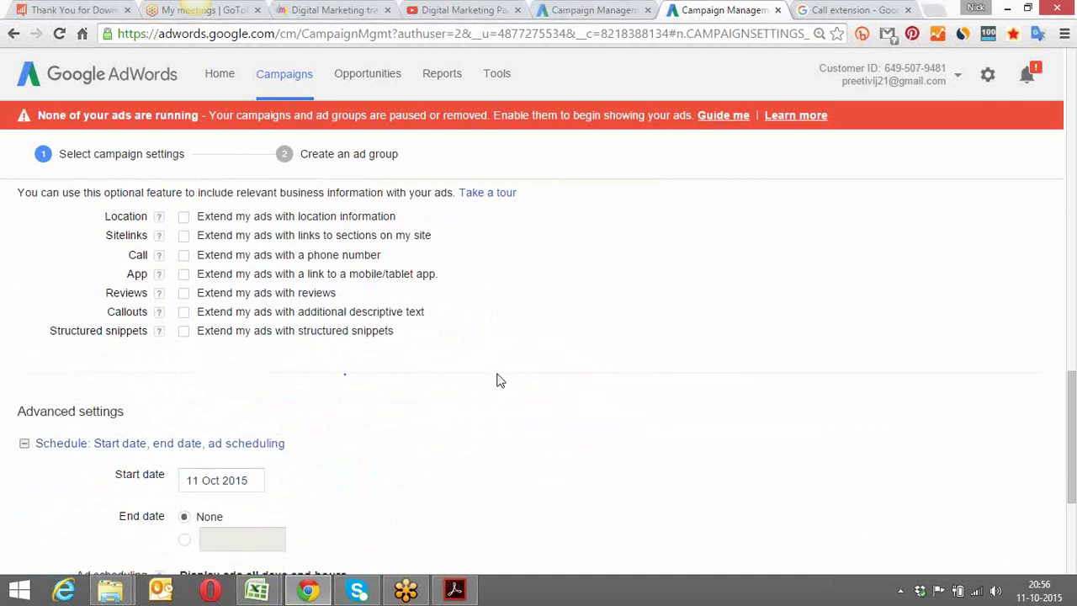
{"action": "left_click", "coordinate": [183, 256]}
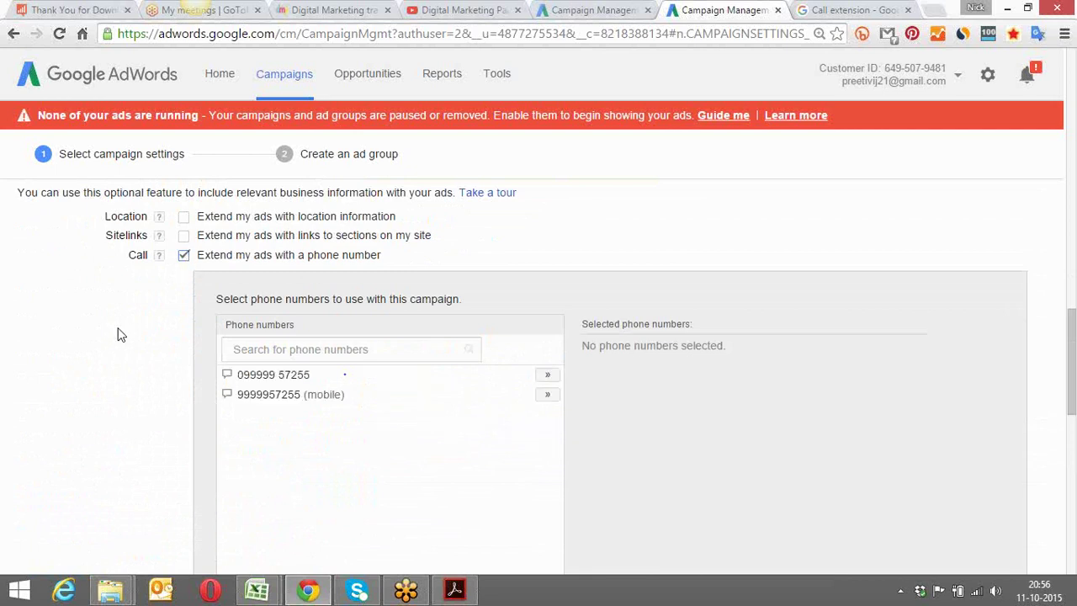
{"action": "left_click", "coordinate": [548, 396]}
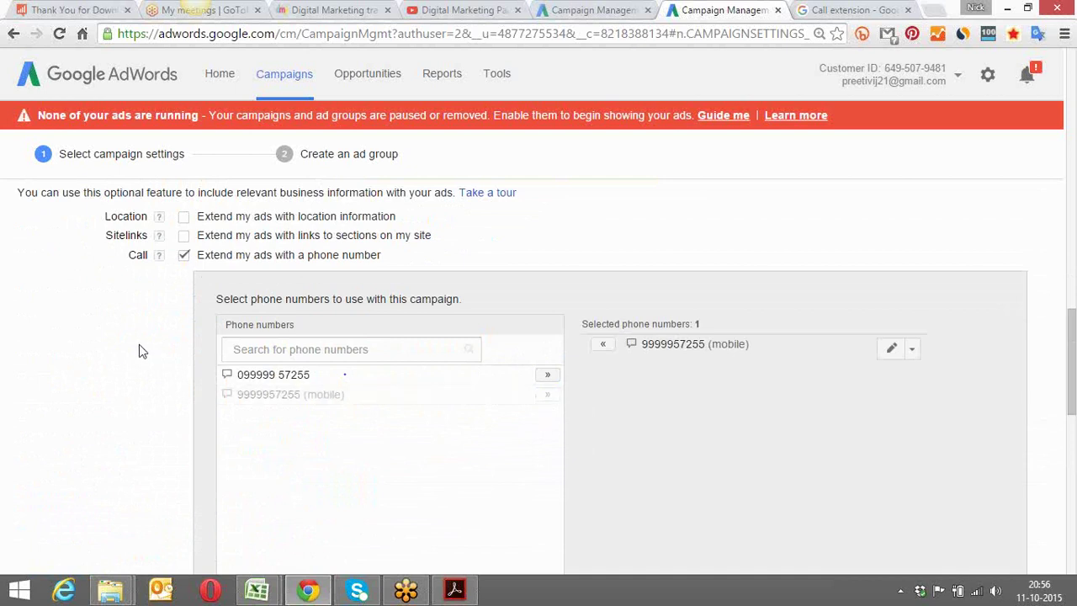
{"action": "scroll", "coordinate": [130, 355], "scroll_direction": "up", "scroll_amount": 2}
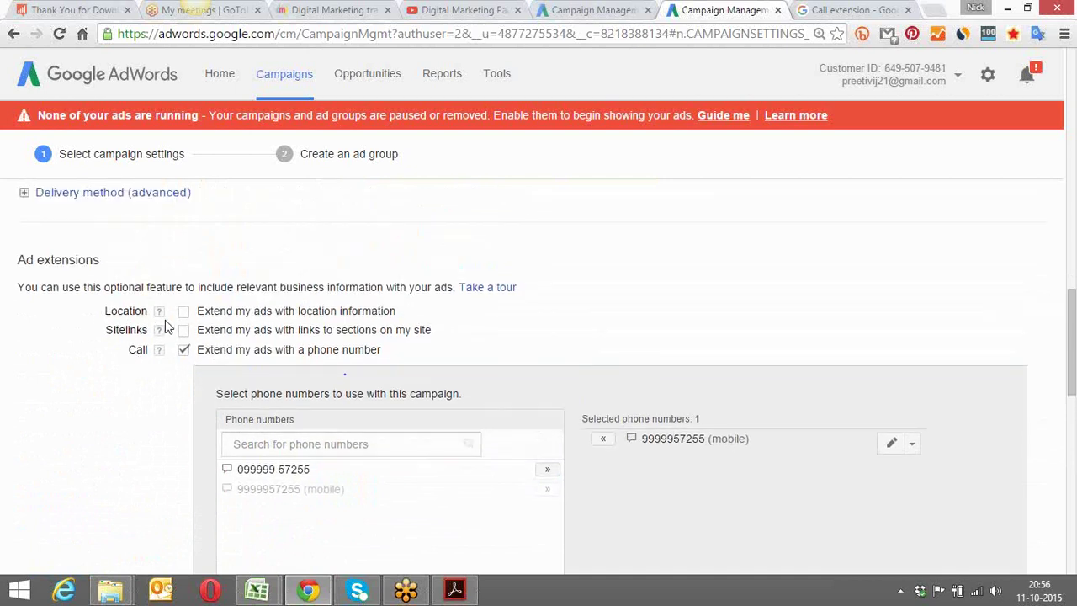
Try adding a business location with a Category filter, cancel, and leave Location unchecked
{"action": "left_click", "coordinate": [185, 312]}
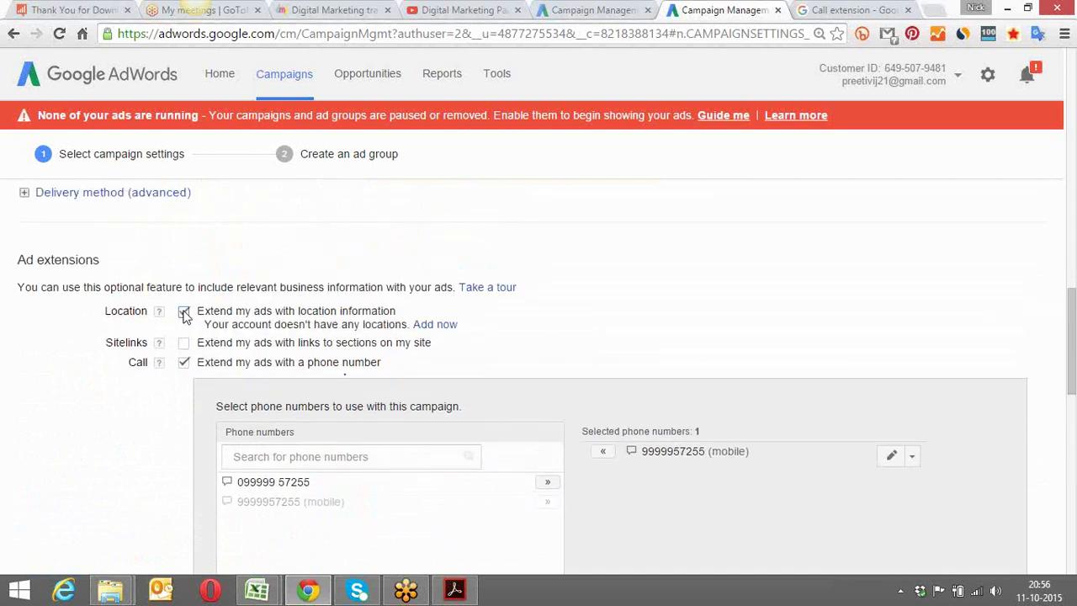
{"action": "left_click", "coordinate": [433, 327]}
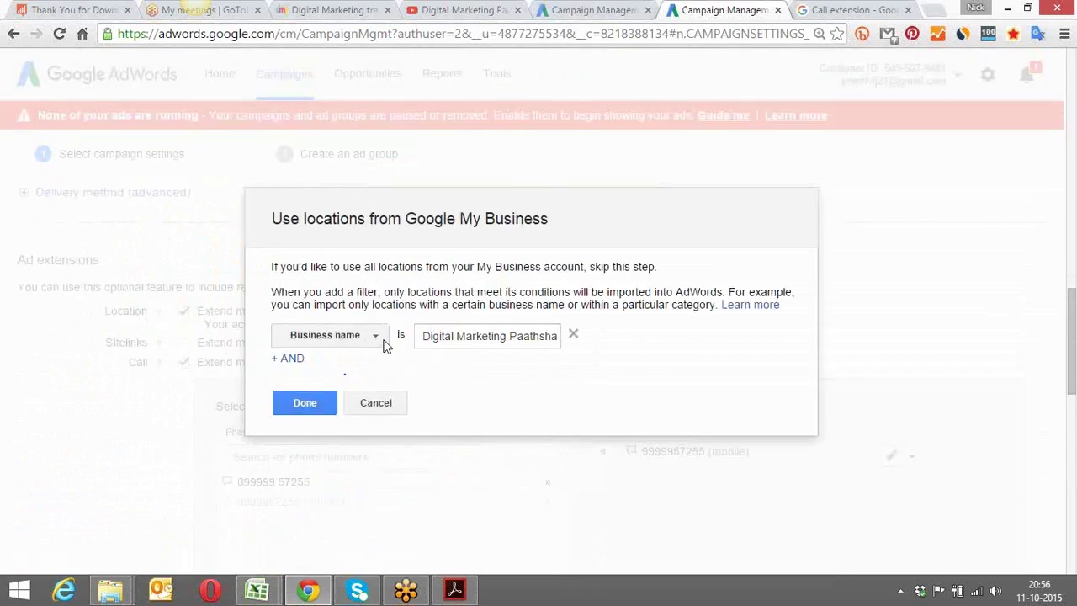
{"action": "left_click", "coordinate": [301, 358]}
{"action": "left_click", "coordinate": [450, 377]}
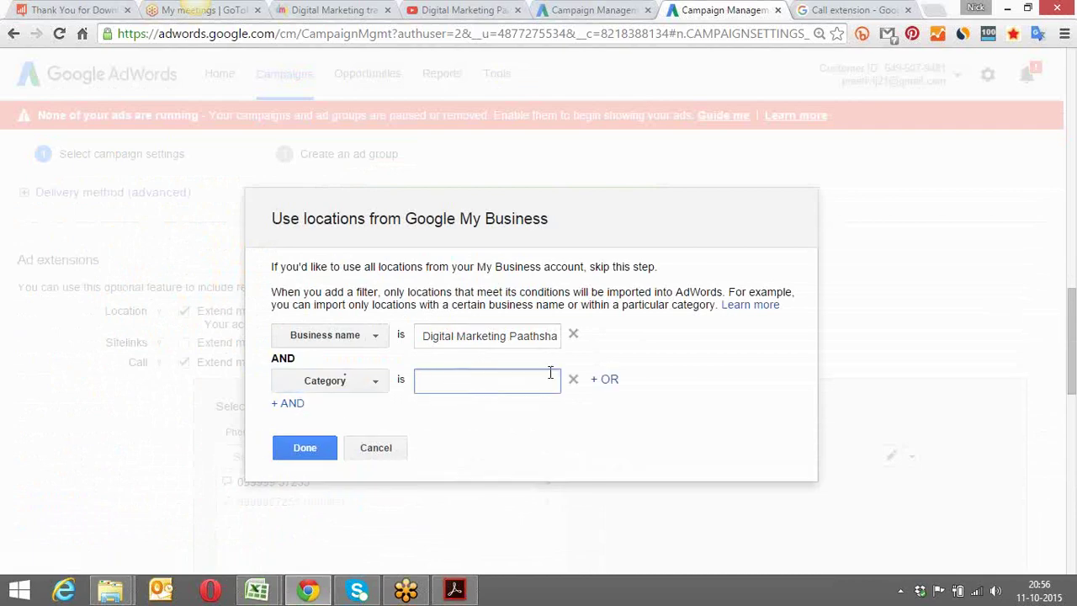
{"action": "left_click", "coordinate": [374, 451]}
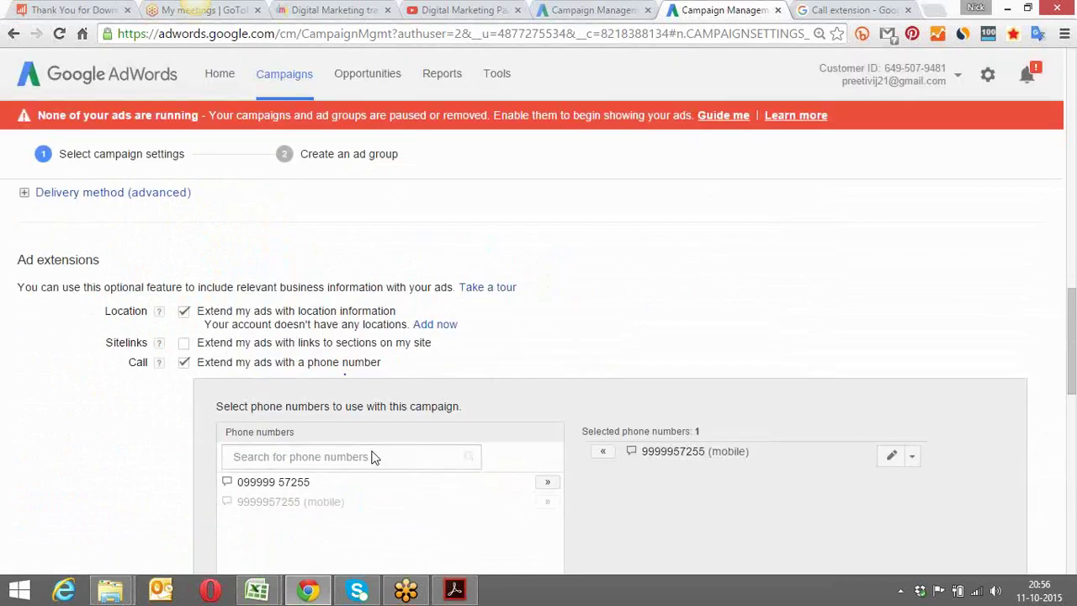
{"action": "left_click", "coordinate": [183, 311]}
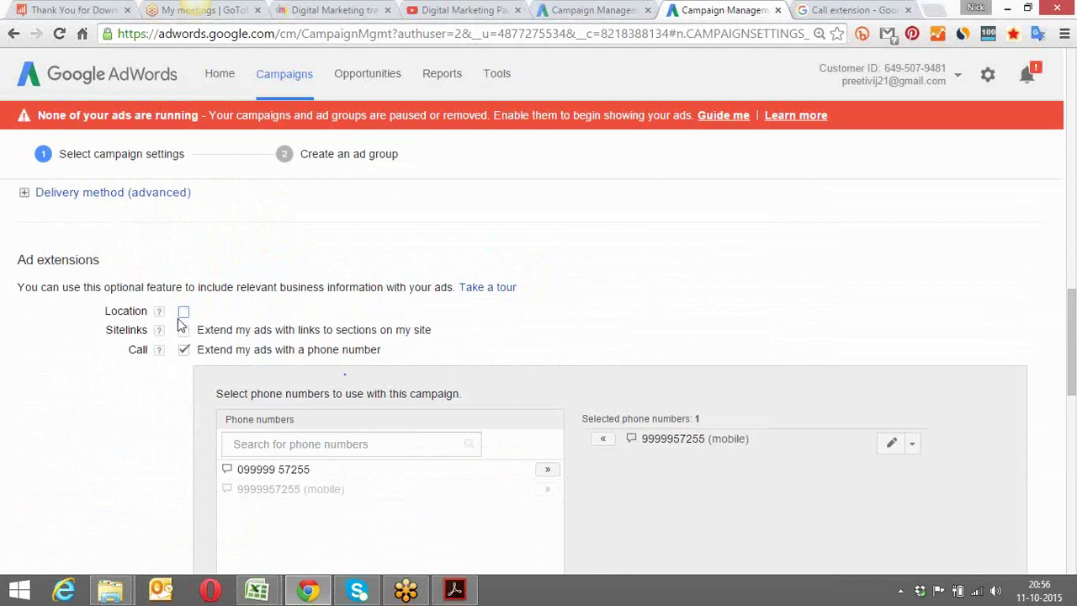
{"action": "scroll", "coordinate": [146, 414], "scroll_direction": "down", "scroll_amount": 1}
{"action": "scroll", "coordinate": [146, 414], "scroll_direction": "down", "scroll_amount": 5}
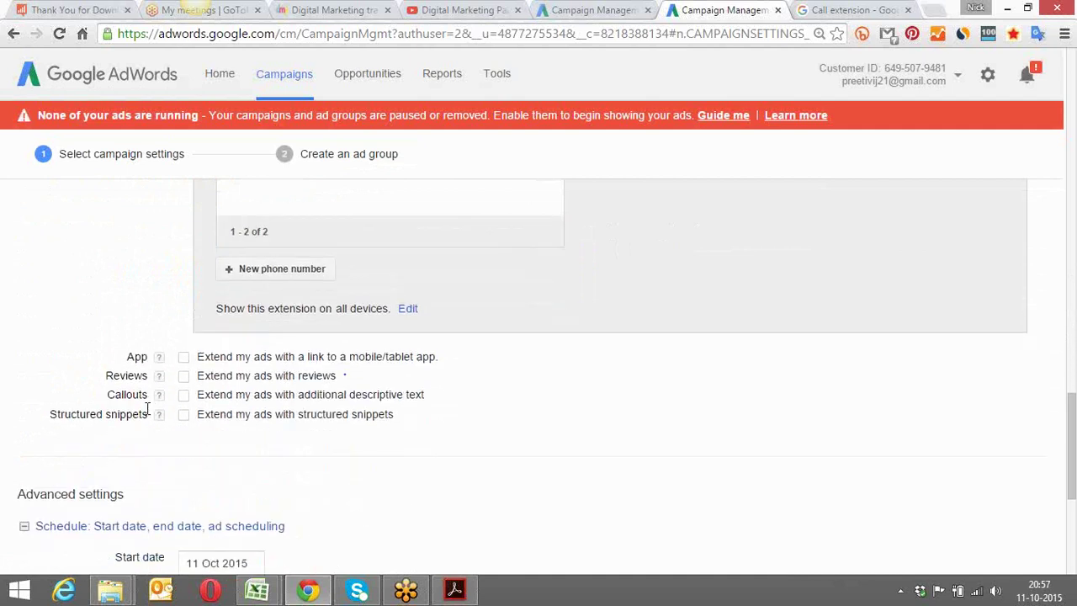
{"action": "scroll", "coordinate": [145, 414], "scroll_direction": "down", "scroll_amount": 3}
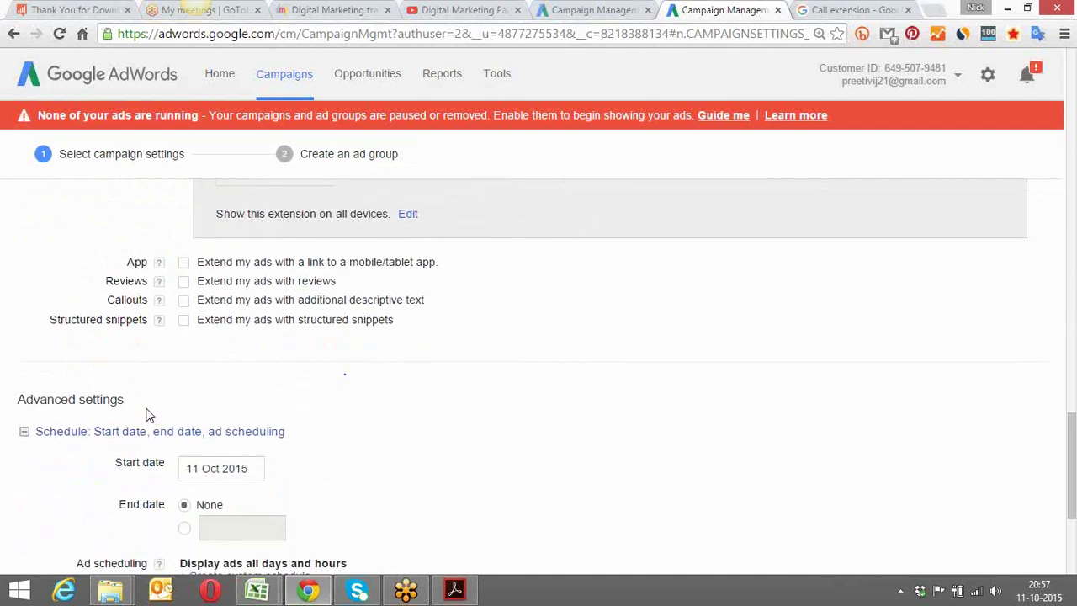
{"action": "scroll", "coordinate": [145, 414], "scroll_direction": "up", "scroll_amount": 15}
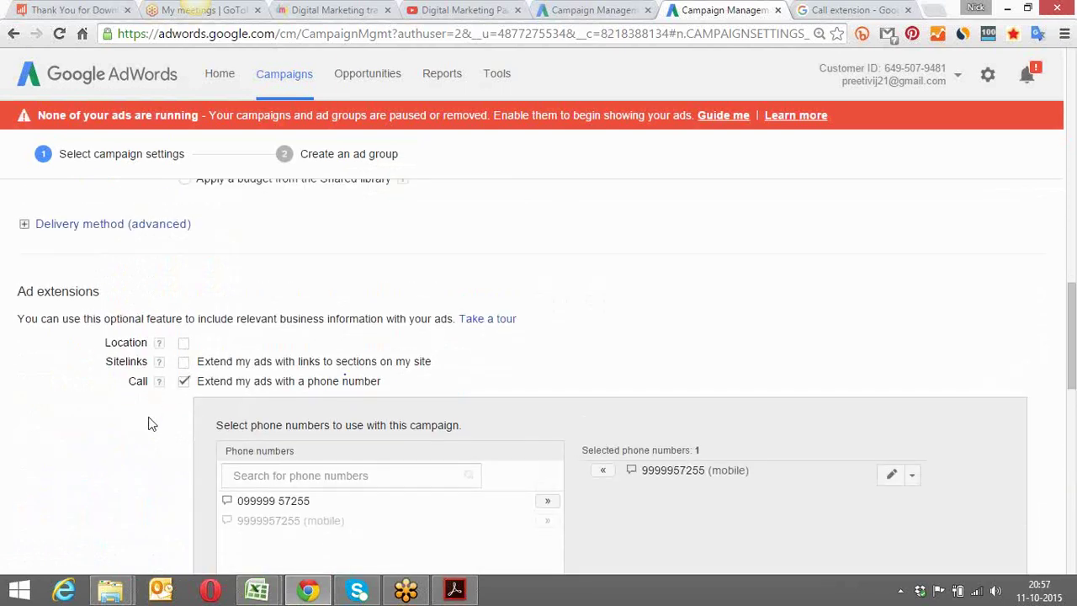
{"action": "scroll", "coordinate": [140, 429], "scroll_direction": "down", "scroll_amount": 5}
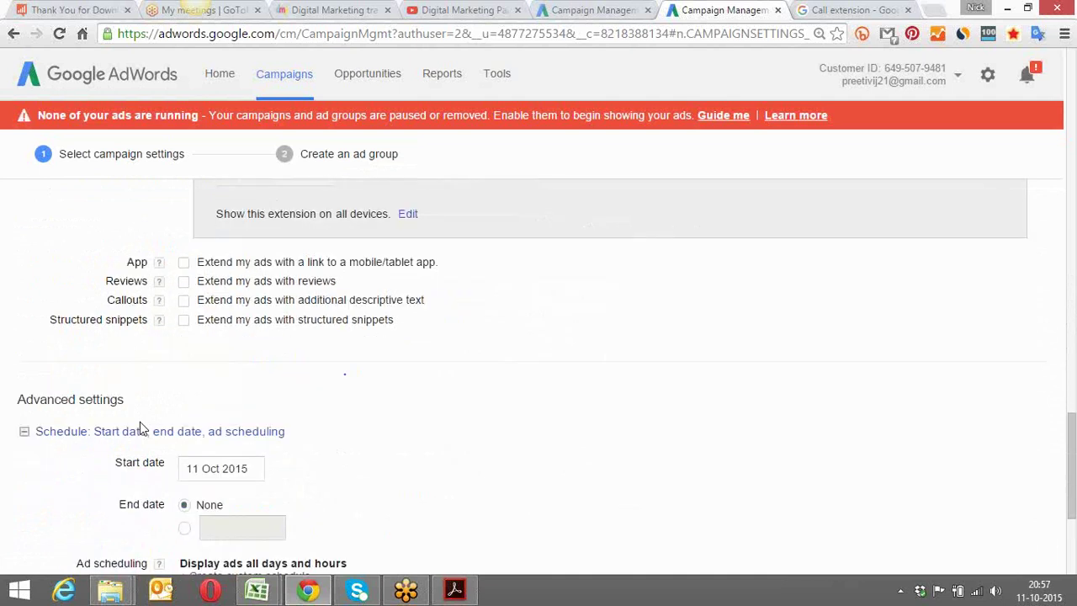
Enable Reviews and permanently remove the disapproved DMP review
{"action": "left_click", "coordinate": [184, 262]}
{"action": "left_click", "coordinate": [183, 281]}
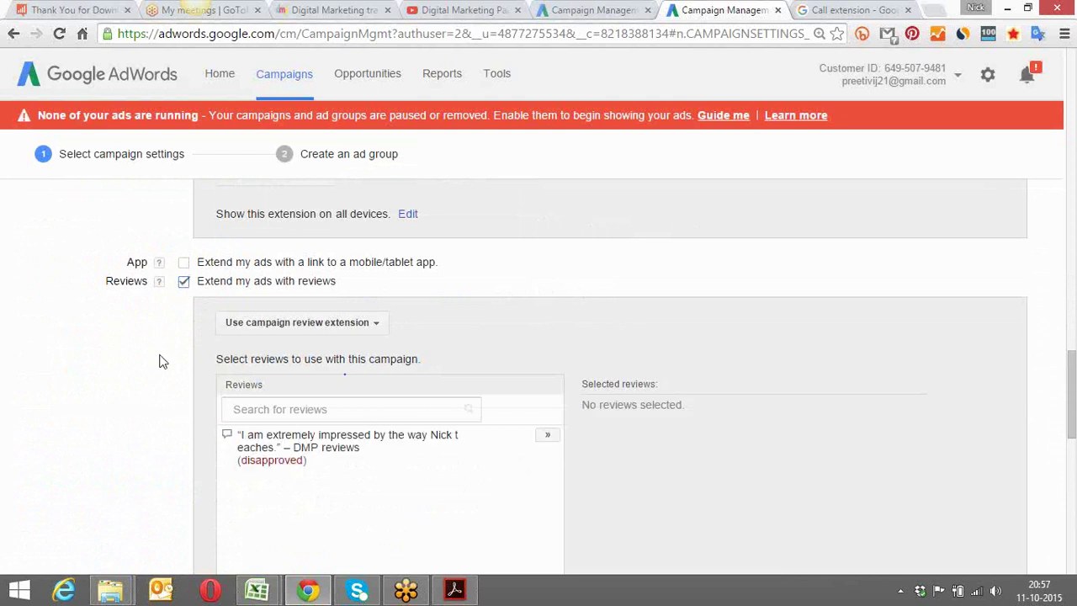
{"action": "scroll", "coordinate": [162, 362], "scroll_direction": "down", "scroll_amount": 1}
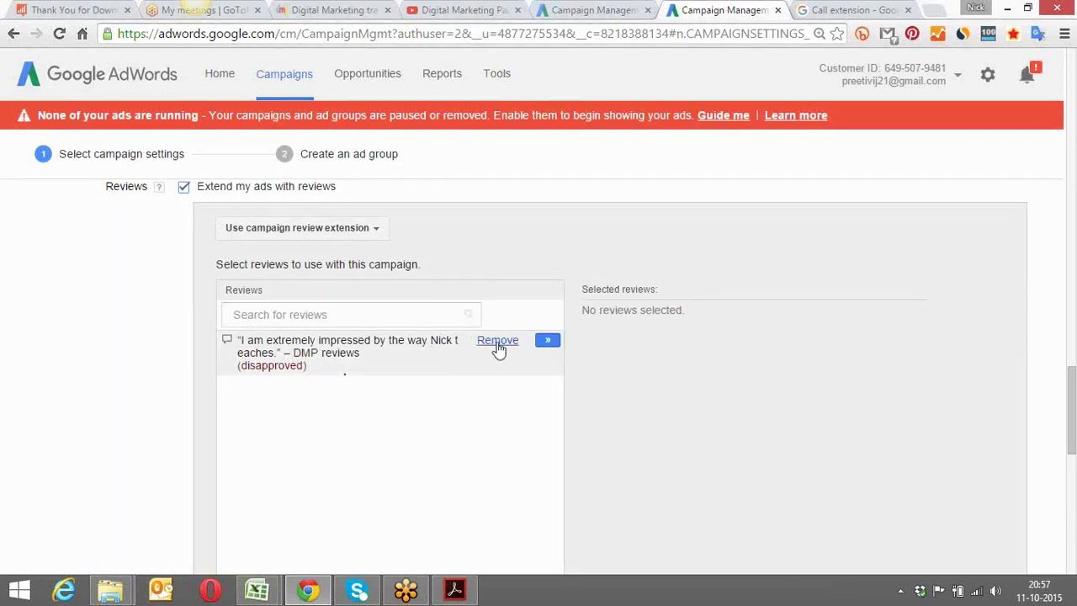
{"action": "left_click", "coordinate": [497, 341]}
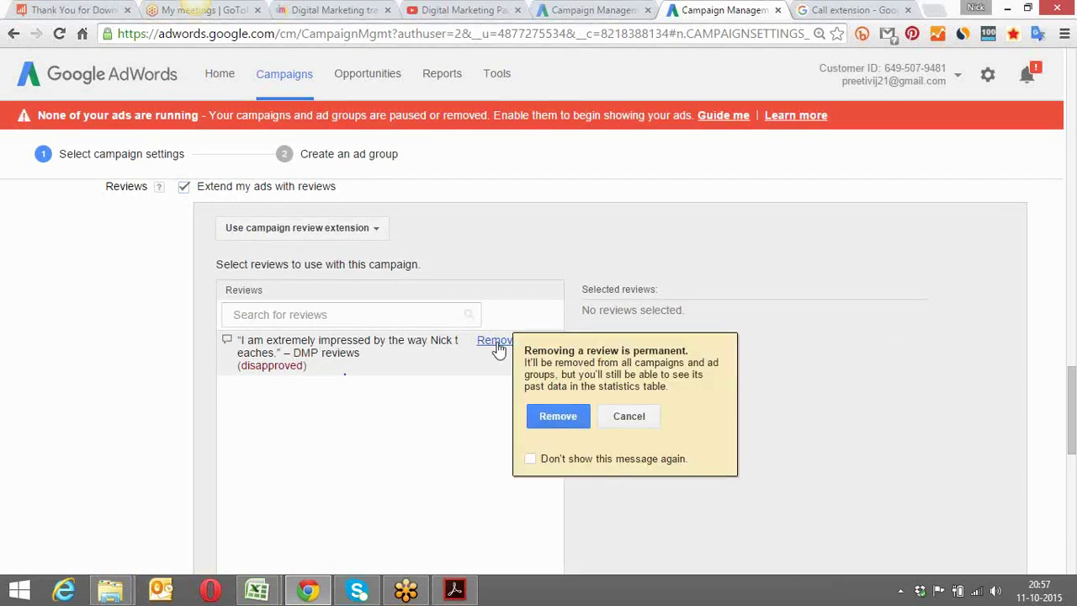
{"action": "left_click", "coordinate": [557, 415]}
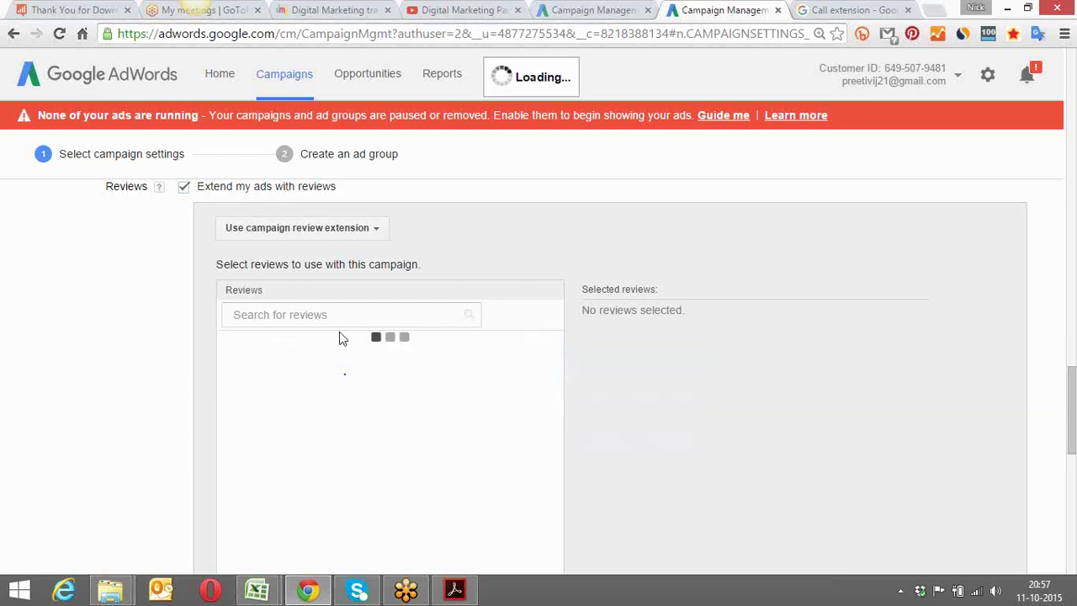
Start a new review and go to the Call extension image results tab
{"action": "scroll", "coordinate": [113, 354], "scroll_direction": "down", "scroll_amount": 1}
{"action": "scroll", "coordinate": [117, 361], "scroll_direction": "down", "scroll_amount": 1}
{"action": "scroll", "coordinate": [117, 360], "scroll_direction": "up", "scroll_amount": 1}
{"action": "scroll", "coordinate": [117, 360], "scroll_direction": "down", "scroll_amount": 1}
{"action": "scroll", "coordinate": [116, 361], "scroll_direction": "down", "scroll_amount": 4}
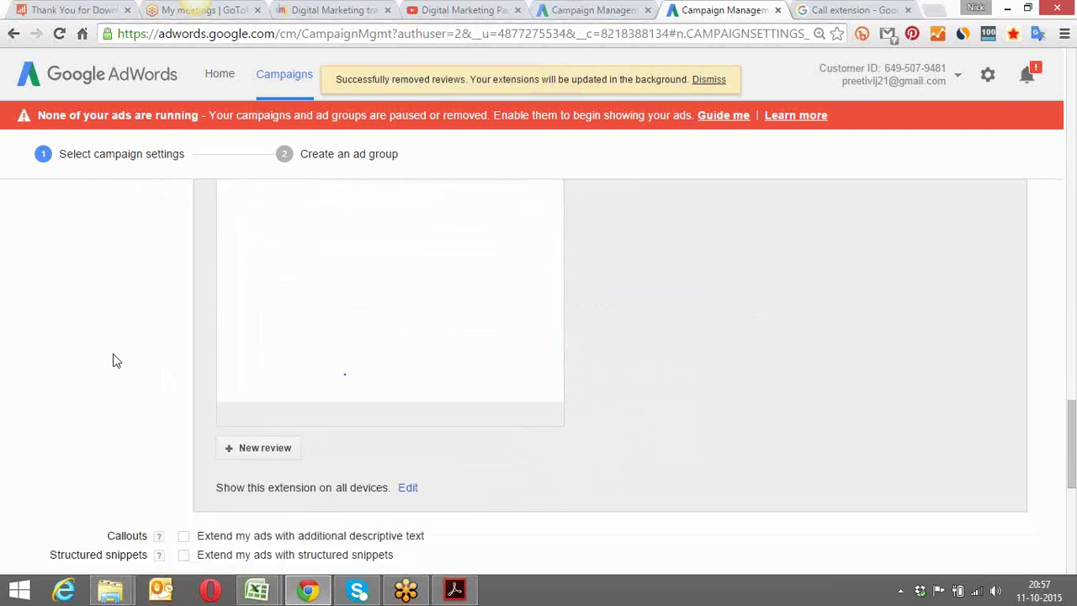
{"action": "left_click", "coordinate": [264, 421]}
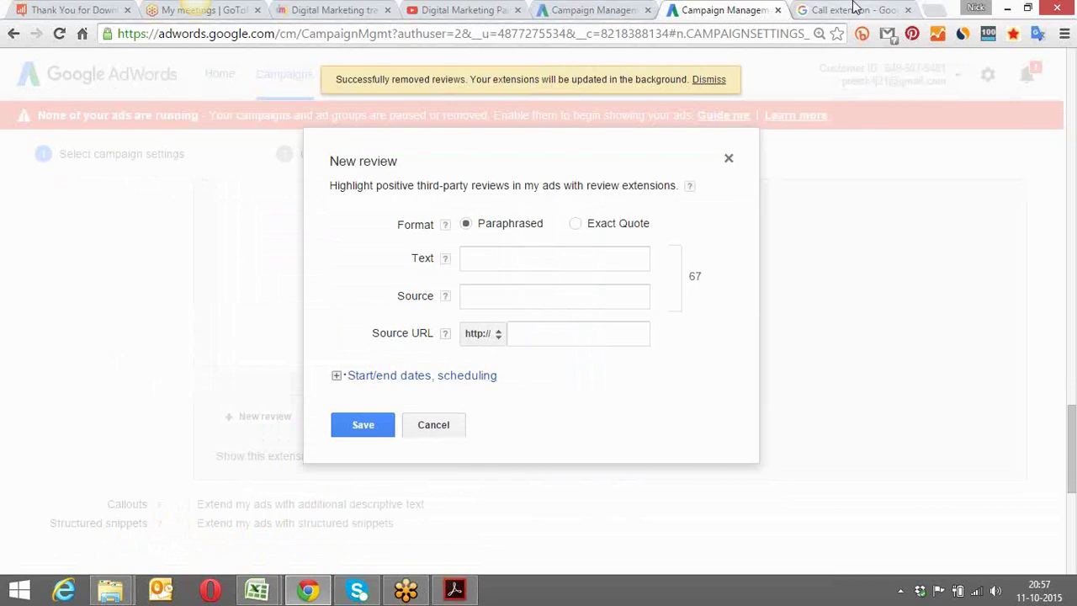
{"action": "left_click", "coordinate": [854, 10]}
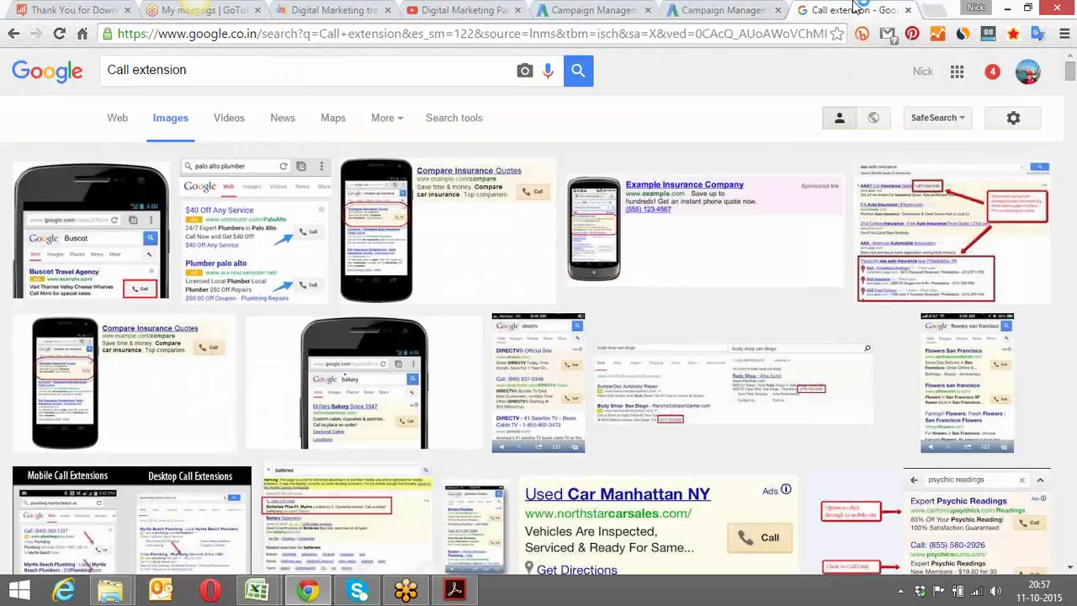
Enter 'digital marketing paathshala' in the address bar, discarding the suggested site completion
{"action": "left_click", "coordinate": [742, 36]}
{"action": "type", "text": "dig"}
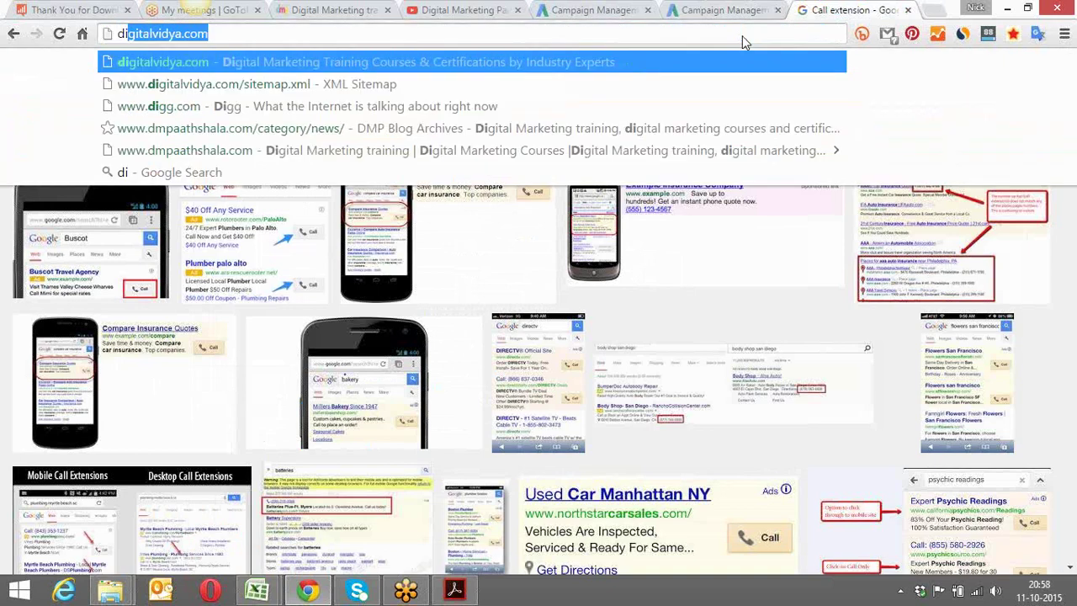
{"action": "type", "text": "ita"}
{"action": "key", "text": "BackSpace"}
{"action": "key", "text": "BackSpace"}
{"action": "key", "text": "BackSpace"}
{"action": "type", "text": "ita"}
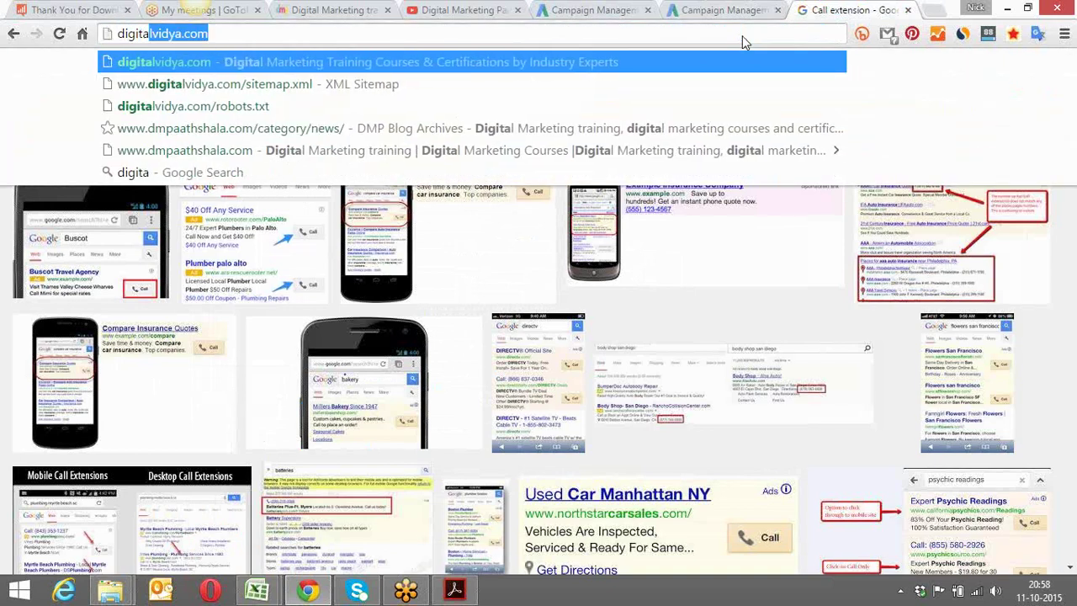
{"action": "type", "text": "l mar"}
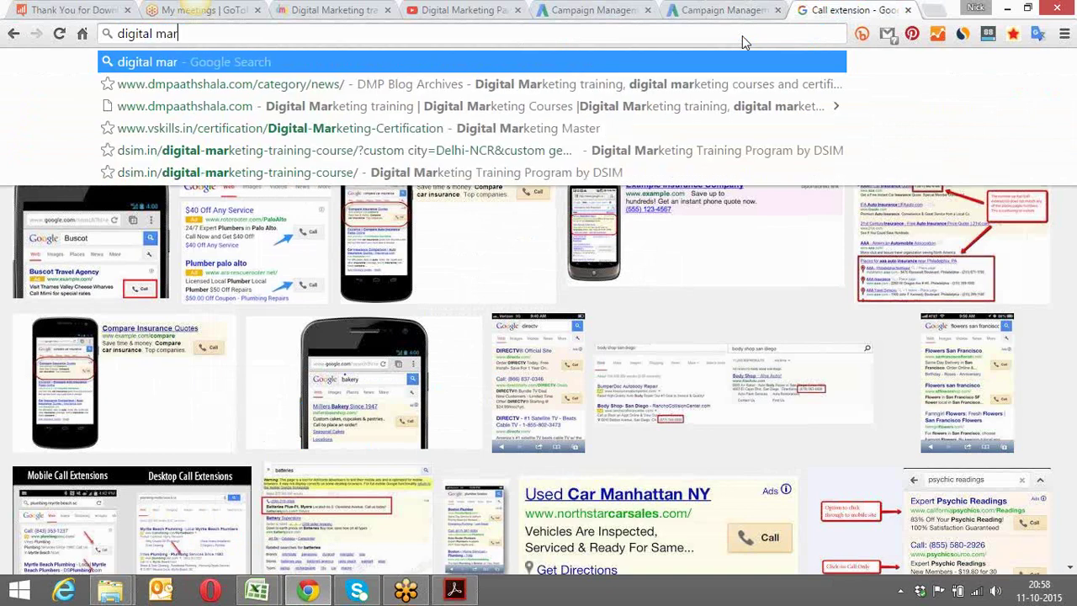
{"action": "type", "text": "keting paathsha"}
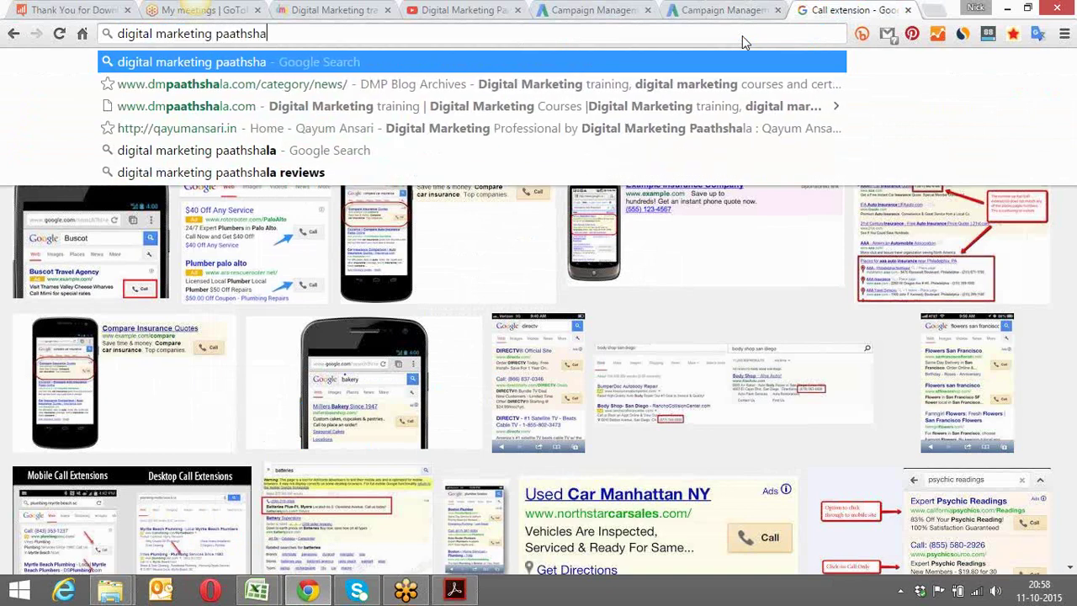
{"action": "type", "text": "la"}
Search for 'digital marketing paathshala', then refine it to 'digital marketing paathshala reviews'
{"action": "key", "text": "Return"}
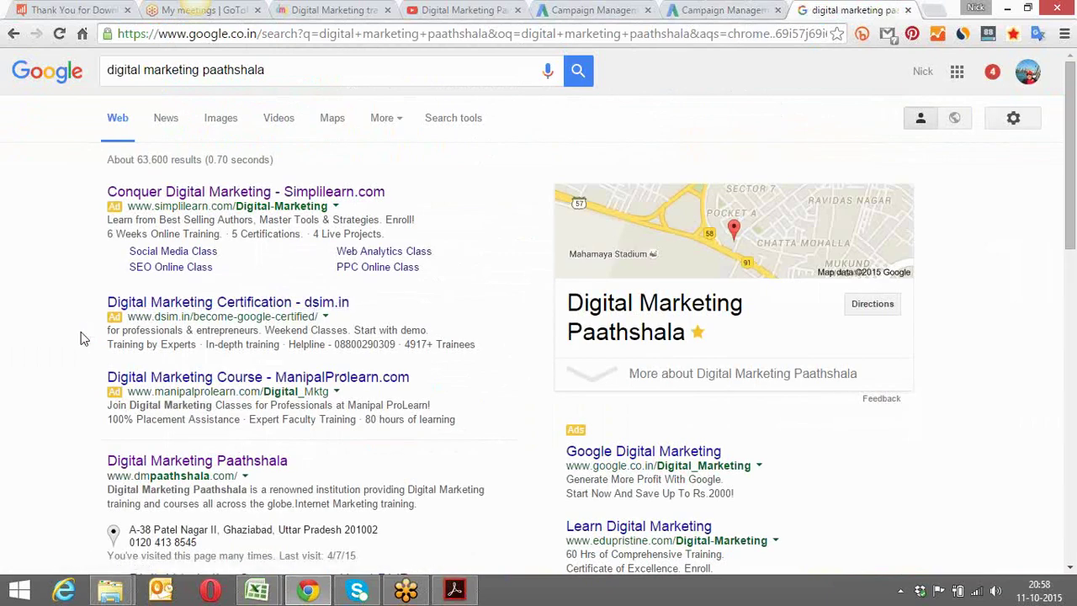
{"action": "scroll", "coordinate": [82, 338], "scroll_direction": "down", "scroll_amount": 2}
{"action": "scroll", "coordinate": [81, 339], "scroll_direction": "down", "scroll_amount": 3}
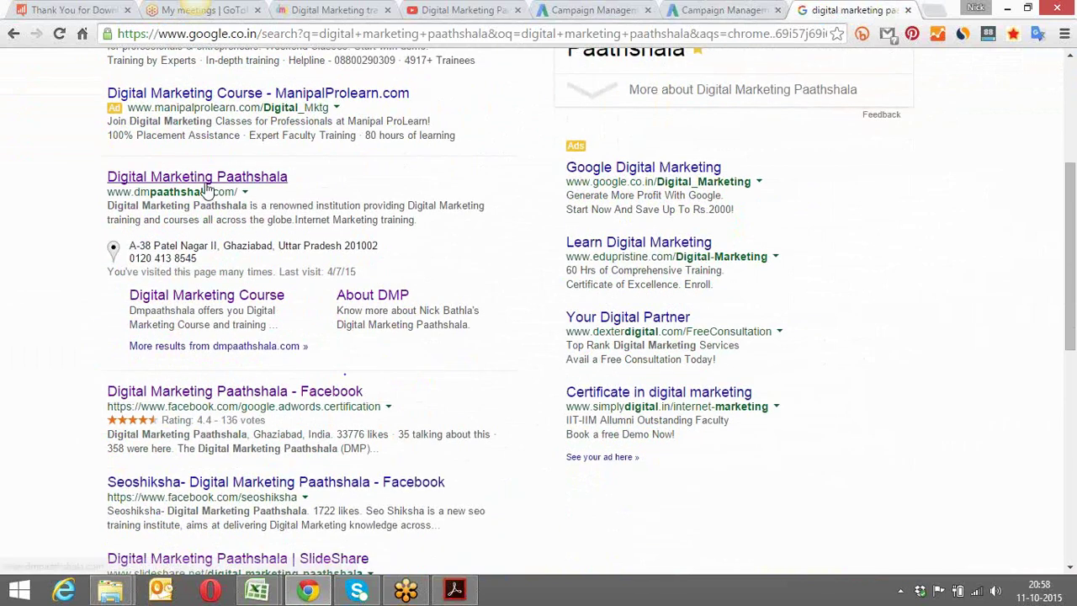
{"action": "scroll", "coordinate": [209, 239], "scroll_direction": "up", "scroll_amount": 4}
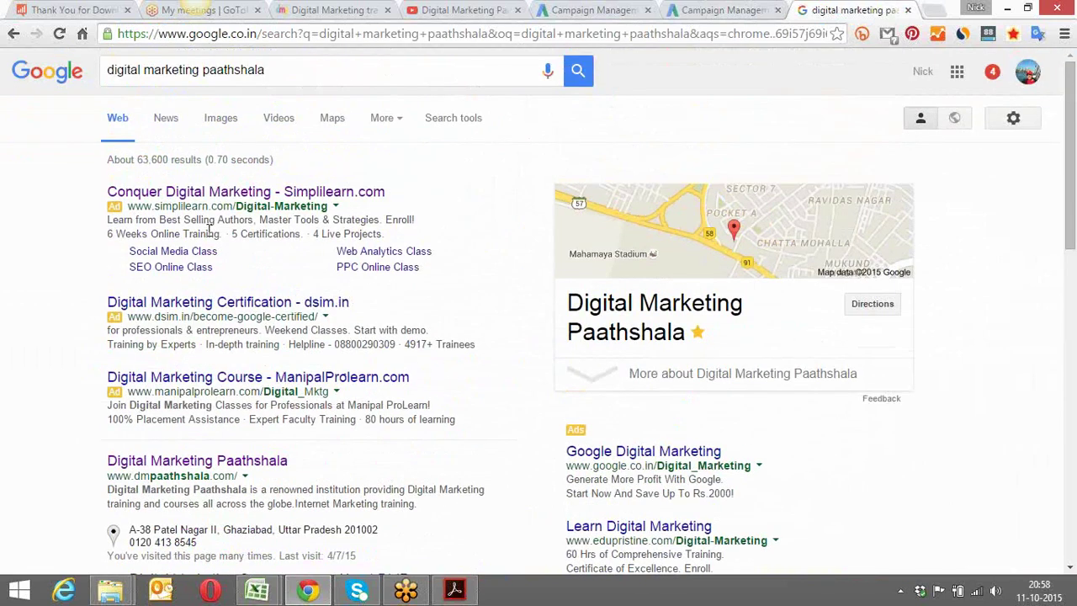
{"action": "left_click", "coordinate": [279, 48]}
{"action": "type", "text": "rev"}
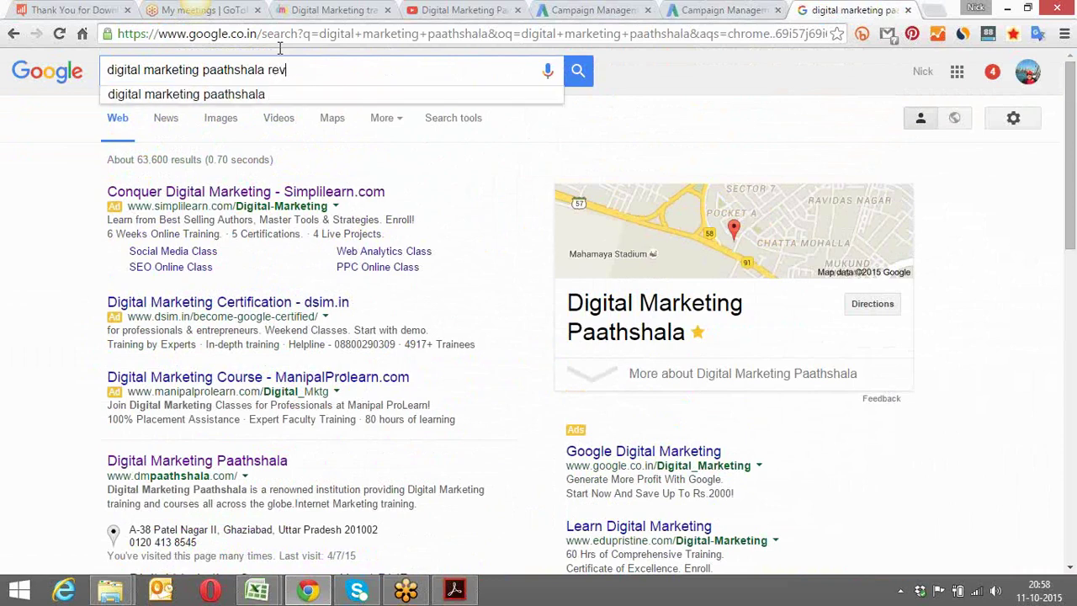
{"action": "type", "text": "iews"}
{"action": "key", "text": "Return"}
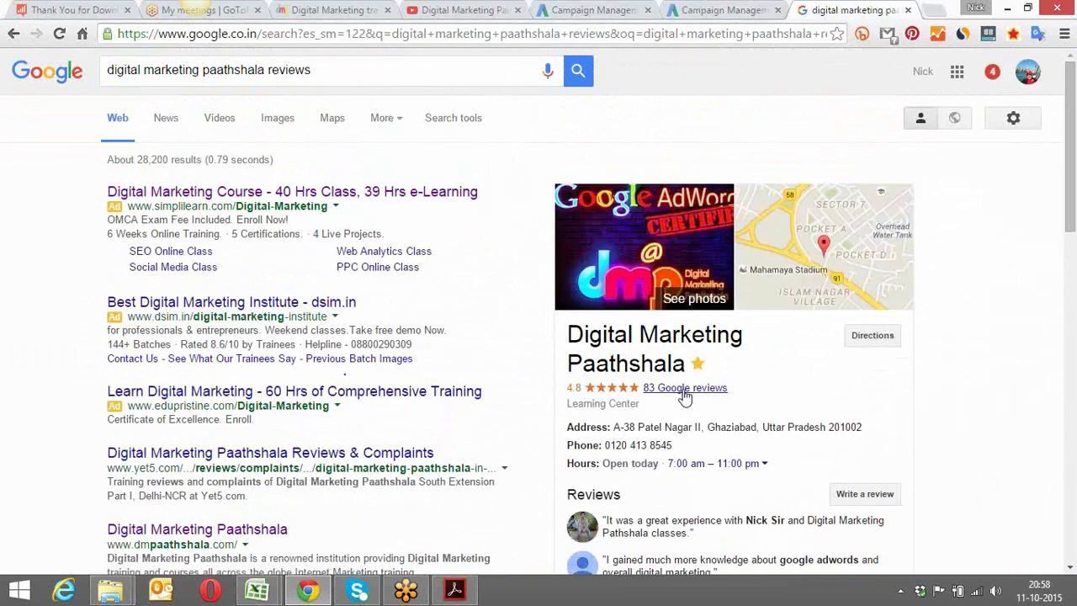
Open the institute's 83 Google reviews, expand the top review and copy its text
{"action": "left_click", "coordinate": [684, 389]}
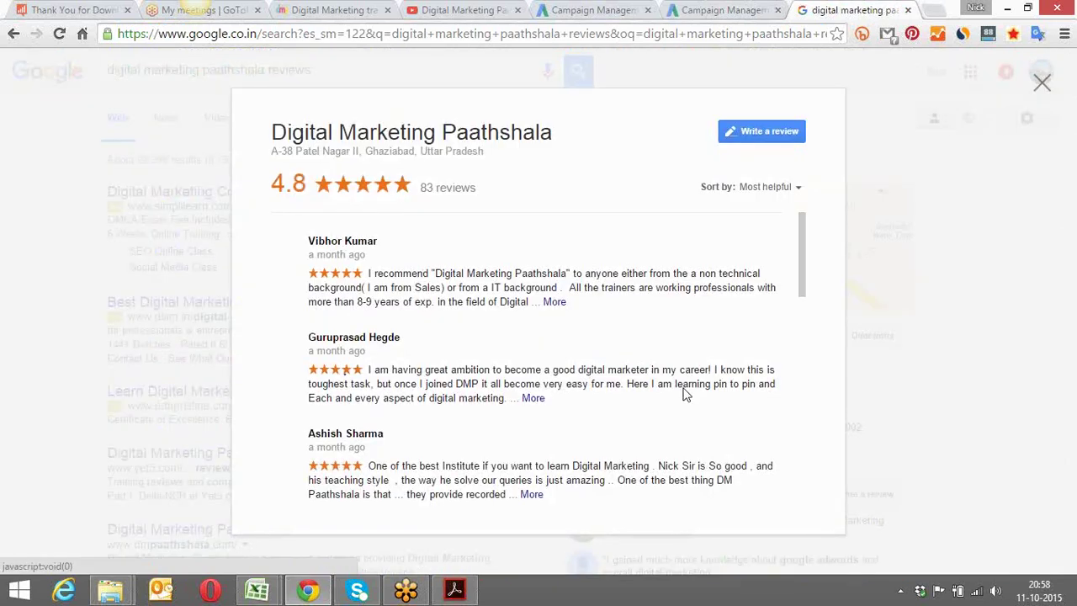
{"action": "left_click", "coordinate": [557, 302]}
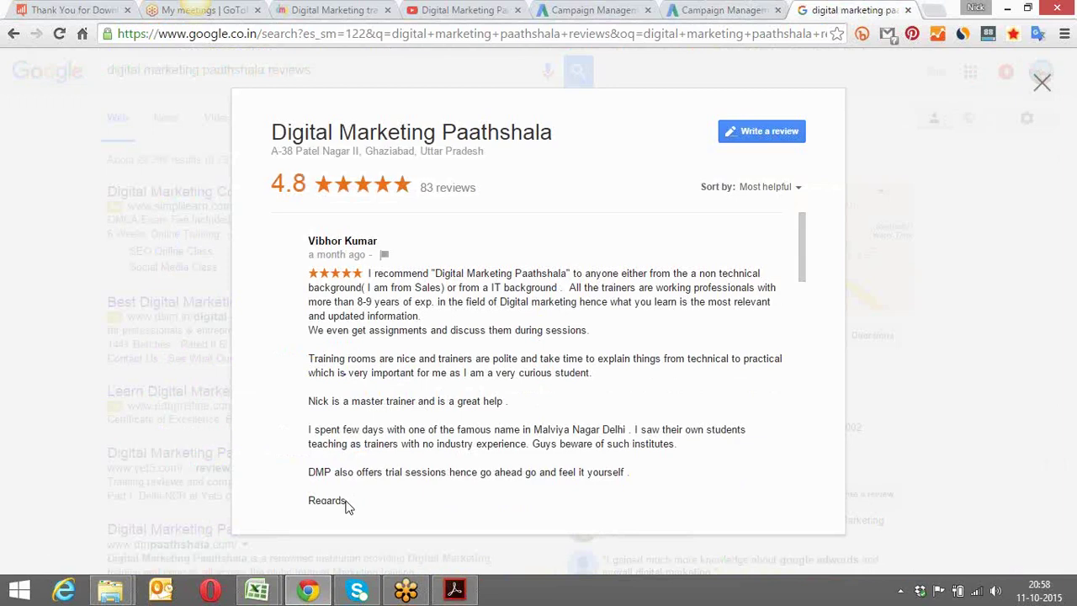
{"action": "left_click_drag", "start_coordinate": [345, 500], "coordinate": [367, 273]}
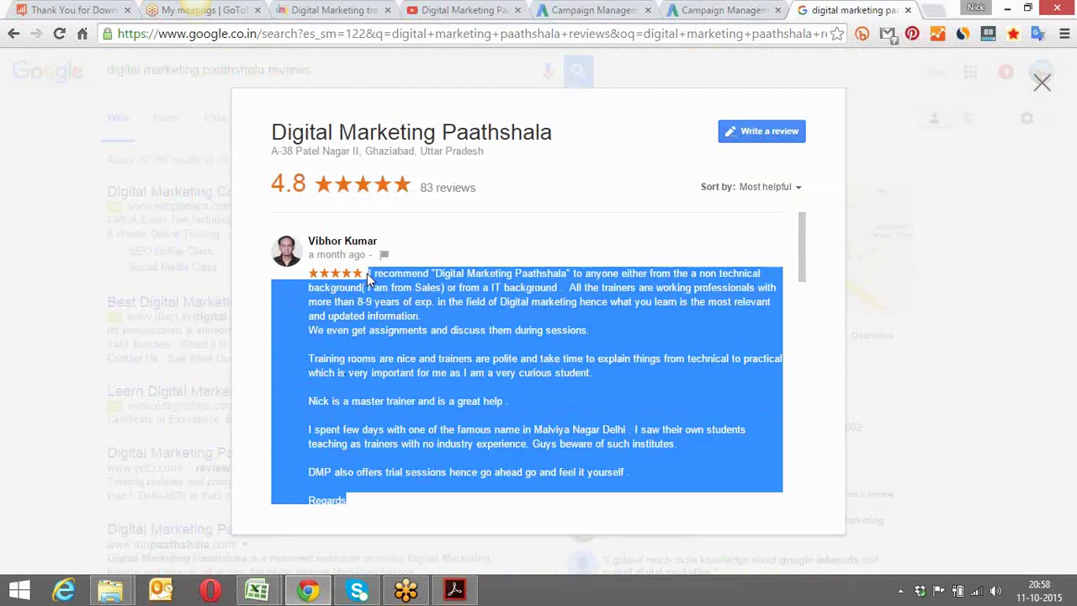
{"action": "right_click", "coordinate": [390, 276]}
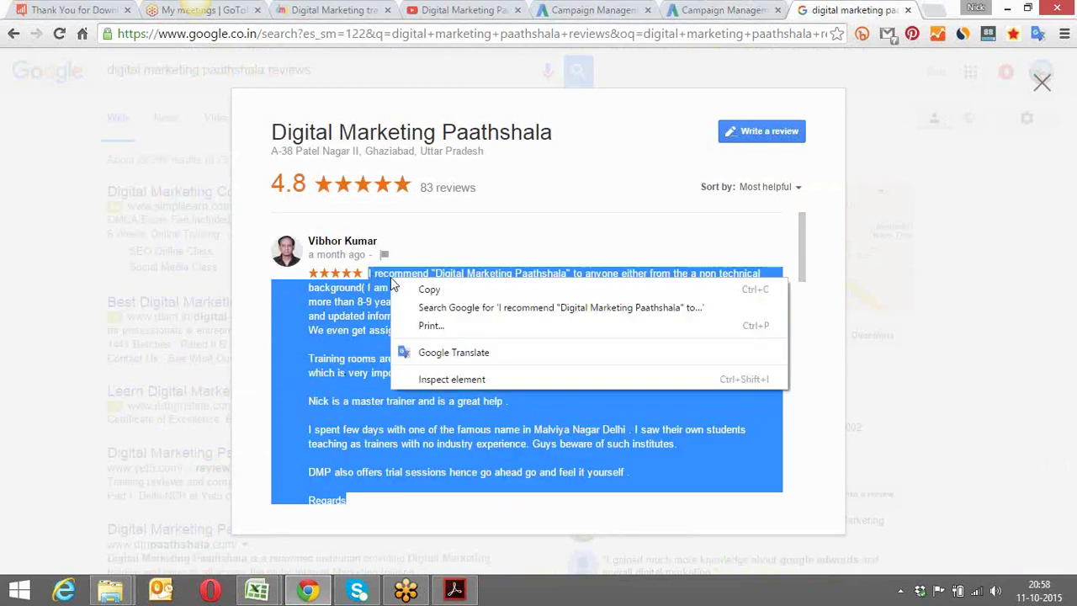
{"action": "left_click", "coordinate": [446, 288]}
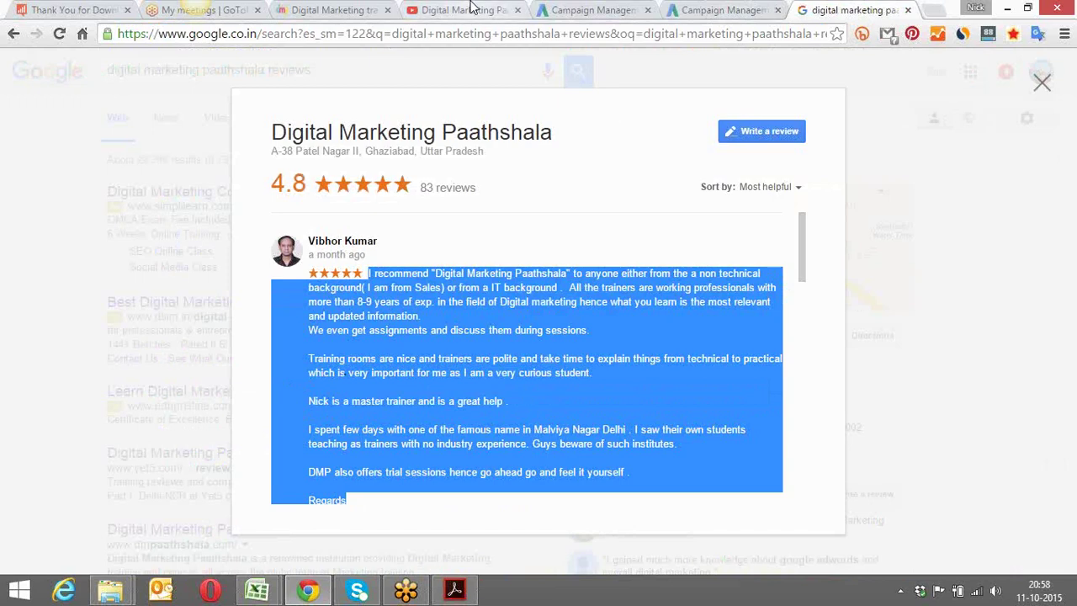
Set the new review to Exact Quote and paste the copied review into Text
{"action": "left_click", "coordinate": [599, 10]}
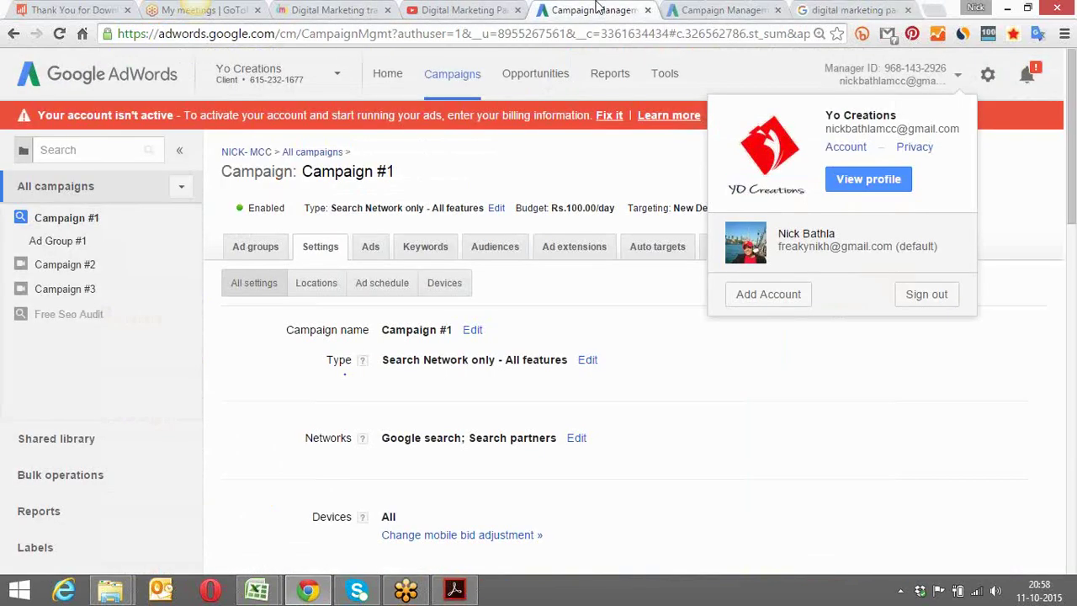
{"action": "left_click", "coordinate": [690, 7]}
{"action": "left_click", "coordinate": [509, 260]}
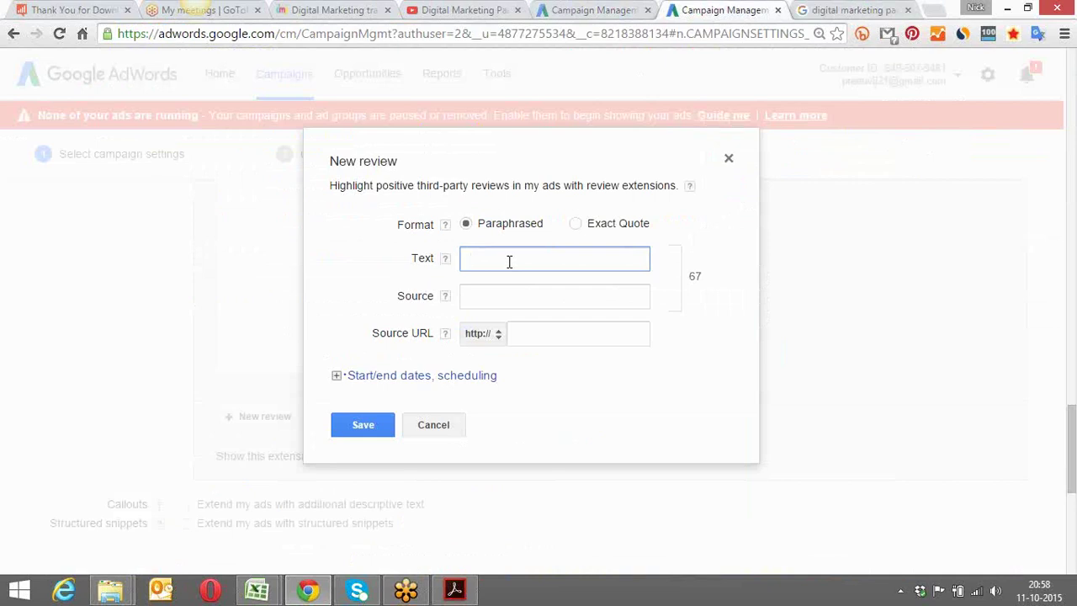
{"action": "left_click", "coordinate": [575, 223]}
{"action": "left_click", "coordinate": [546, 254]}
{"action": "key", "text": "ctrl+v"}
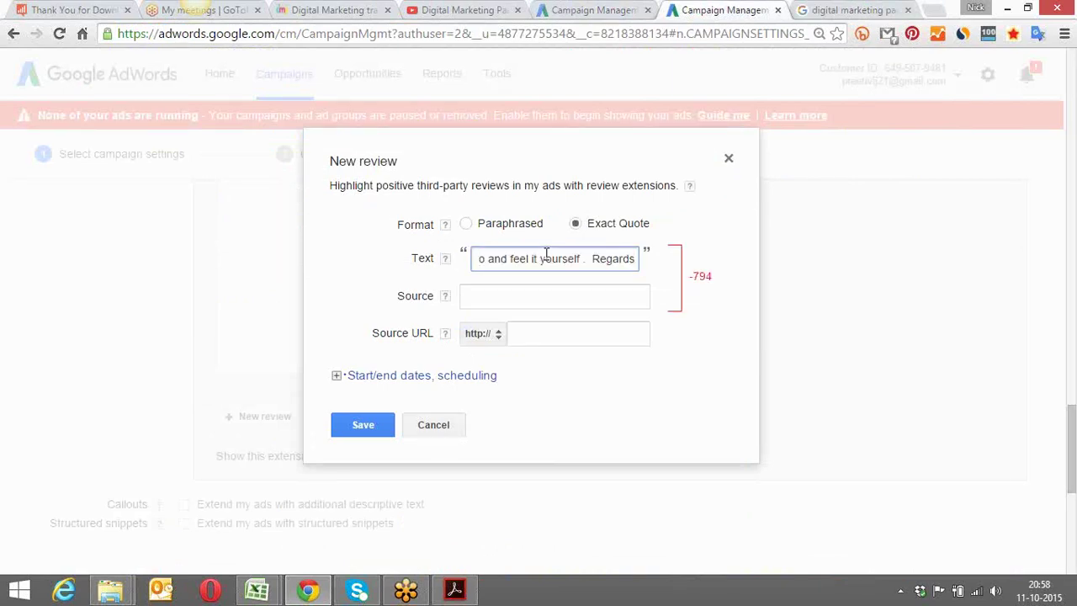
Trim the pasted quote's later sentences so it ends at 'We even get'
{"action": "key", "text": "Left"}
{"action": "key", "text": "Left"}
{"action": "key", "text": "Left"}
{"action": "key", "text": "Left"}
{"action": "key", "text": "Left"}
{"action": "key", "text": "Left"}
{"action": "key", "text": "Left"}
{"action": "key", "text": "Left"}
{"action": "key", "text": "Left"}
{"action": "key", "text": "Left"}
{"action": "key", "text": "Left"}
{"action": "key", "text": "Left"}
{"action": "key", "text": "Left"}
{"action": "key", "text": "Left"}
{"action": "key", "text": "Left"}
{"action": "key", "text": "Left"}
{"action": "key", "text": "Left"}
{"action": "key", "text": "Left"}
{"action": "key", "text": "Left"}
{"action": "key", "text": "Left"}
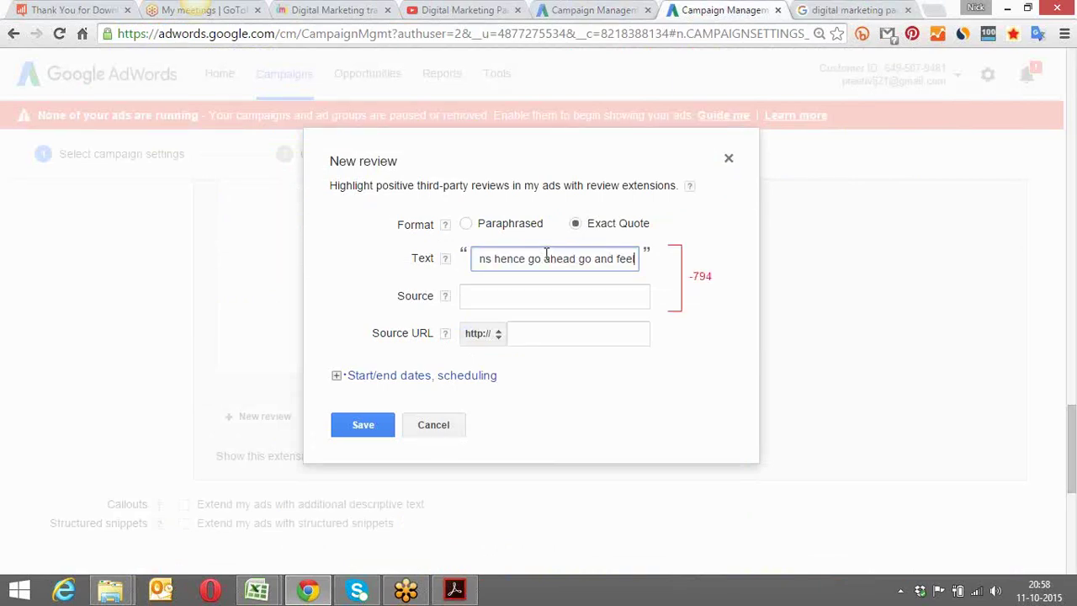
{"action": "key", "text": "Left"}
{"action": "key", "text": "Left"}
{"action": "key", "text": "Left"}
{"action": "key", "text": "Left"}
{"action": "key", "text": "Left"}
{"action": "key", "text": "Left"}
{"action": "key", "text": "Left"}
{"action": "key", "text": "Left"}
{"action": "key", "text": "Left"}
{"action": "key", "text": "Left"}
{"action": "key", "text": "Left"}
{"action": "key", "text": "Left"}
{"action": "key", "text": "Left"}
{"action": "key", "text": "Left"}
{"action": "key", "text": "Left"}
{"action": "key", "text": "Left"}
{"action": "key", "text": "Left"}
{"action": "key", "text": "Left"}
{"action": "key", "text": "Left"}
{"action": "key", "text": "Left"}
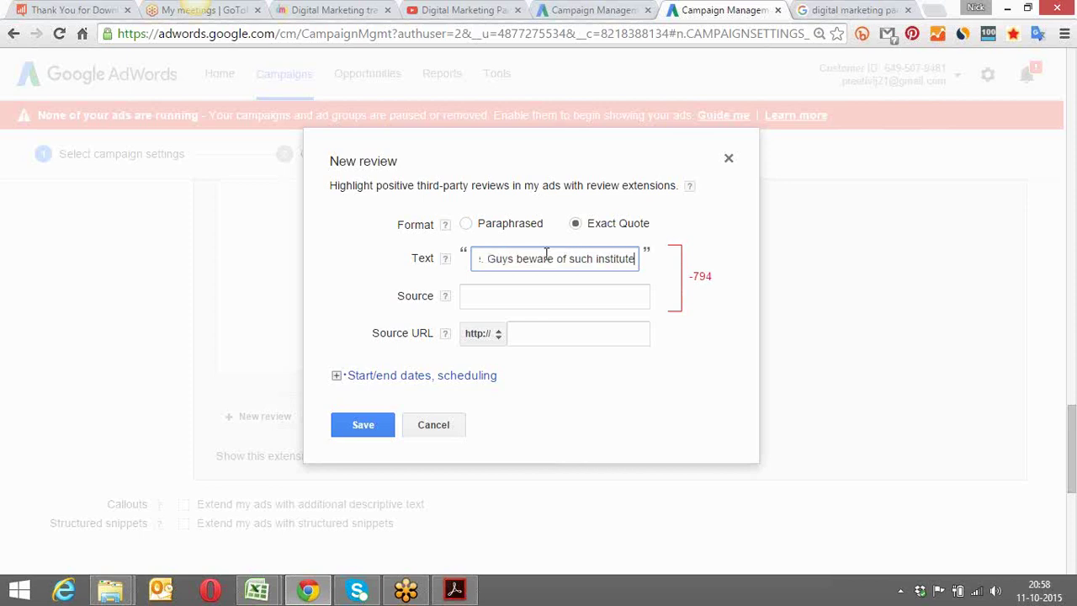
{"action": "key", "text": "Left"}
{"action": "key", "text": "Left"}
{"action": "key", "text": "Left"}
{"action": "key", "text": "Left"}
{"action": "key", "text": "Left"}
{"action": "key", "text": "Left"}
{"action": "key", "text": "Left"}
{"action": "key", "text": "Left"}
{"action": "key", "text": "Left"}
{"action": "key", "text": "Left"}
{"action": "key", "text": "Left"}
{"action": "key", "text": "Left"}
{"action": "key", "text": "Left"}
{"action": "key", "text": "Left"}
{"action": "key", "text": "Left"}
{"action": "key", "text": "Left"}
{"action": "key", "text": "Left"}
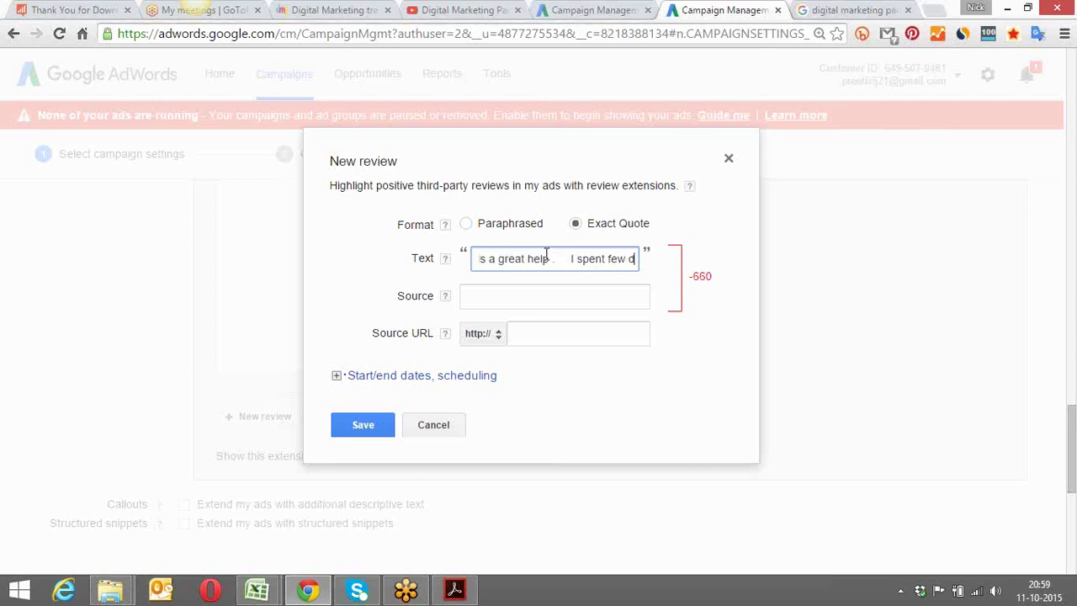
{"action": "key", "text": "BackSpace"}
{"action": "key", "text": "BackSpace"}
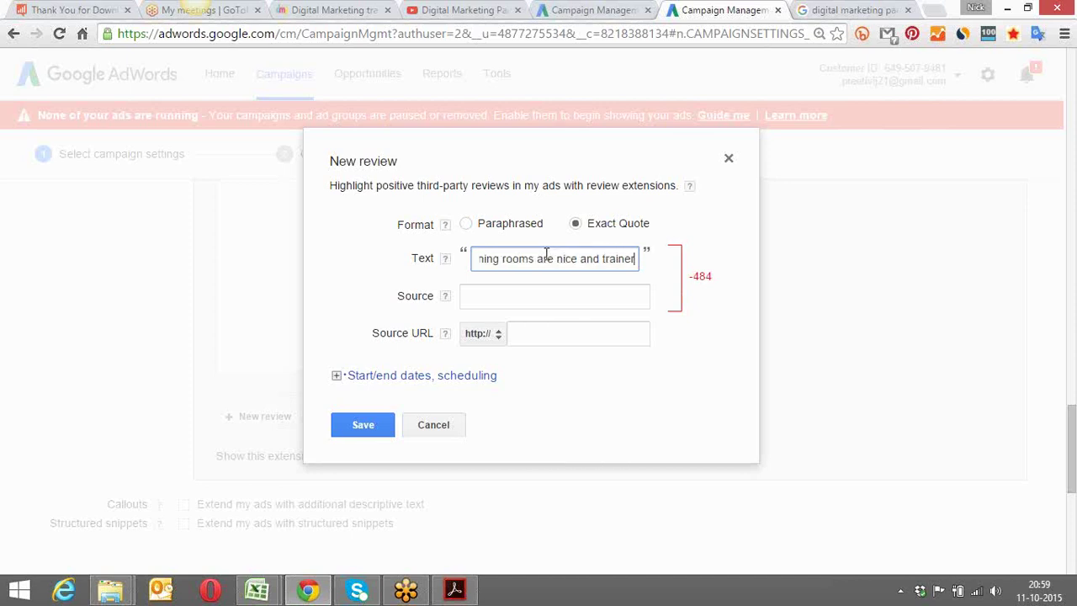
{"action": "key", "text": "BackSpace"}
{"action": "key", "text": "BackSpace"}
{"action": "key", "text": "BackSpace"}
{"action": "key", "text": "BackSpace"}
{"action": "key", "text": "BackSpace"}
{"action": "key", "text": "BackSpace"}
{"action": "key", "text": "BackSpace"}
{"action": "key", "text": "BackSpace"}
{"action": "key", "text": "BackSpace"}
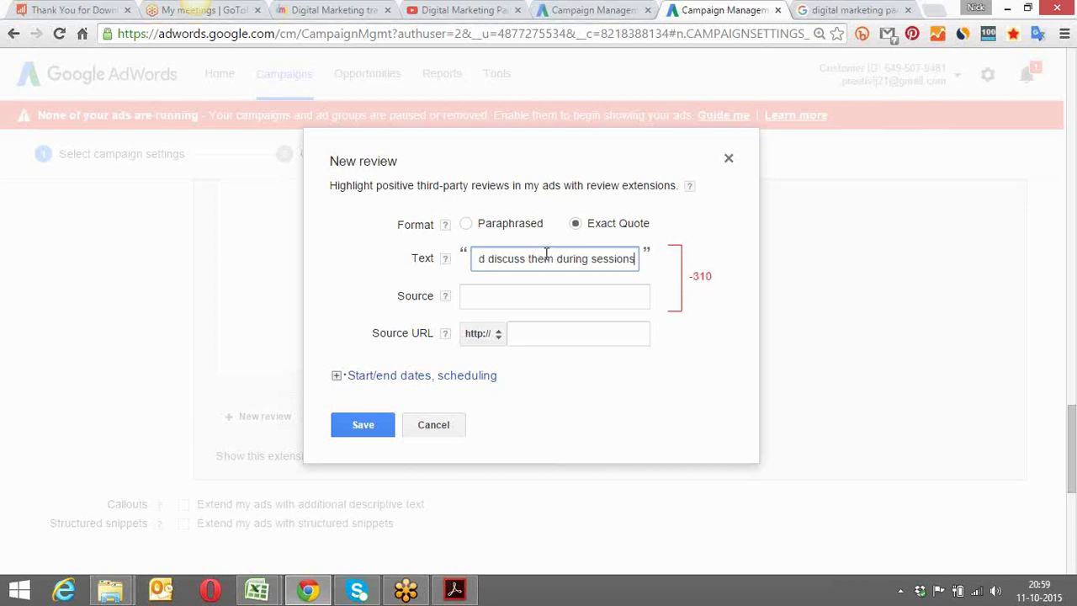
{"action": "key", "text": "BackSpace"}
{"action": "key", "text": "BackSpace"}
{"action": "key", "text": "BackSpace"}
{"action": "key", "text": "BackSpace"}
{"action": "key", "text": "BackSpace"}
{"action": "key", "text": "BackSpace"}
{"action": "key", "text": "BackSpace"}
{"action": "key", "text": "BackSpace"}
{"action": "key", "text": "BackSpace"}
{"action": "key", "text": "BackSpace"}
{"action": "key", "text": "BackSpace"}
{"action": "key", "text": "BackSpace"}
{"action": "key", "text": "BackSpace"}
{"action": "key", "text": "BackSpace"}
{"action": "key", "text": "BackSpace"}
{"action": "key", "text": "BackSpace"}
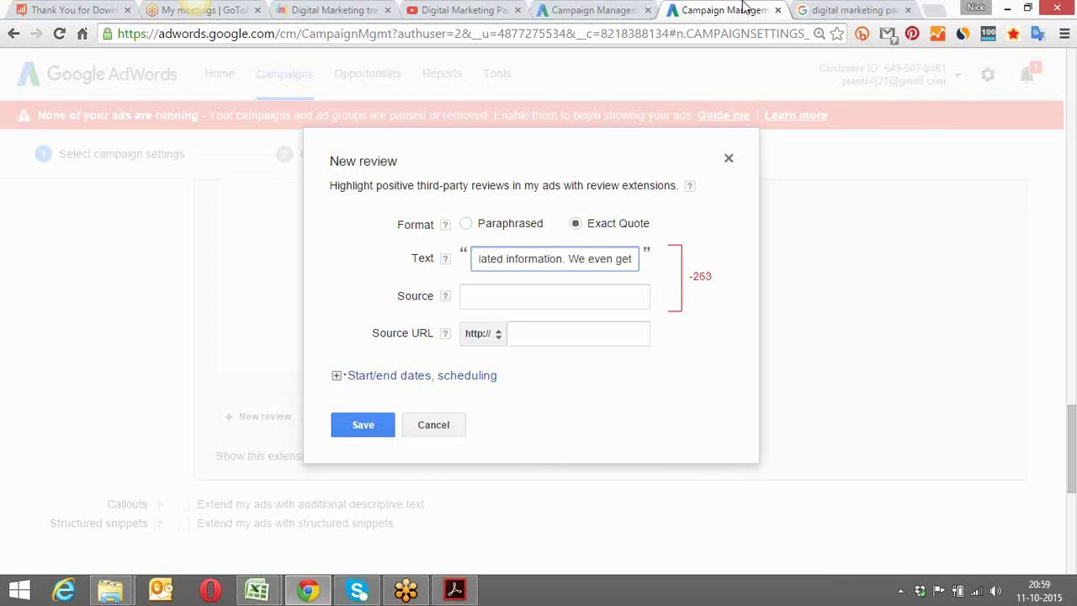
{"action": "left_click", "coordinate": [827, 10]}
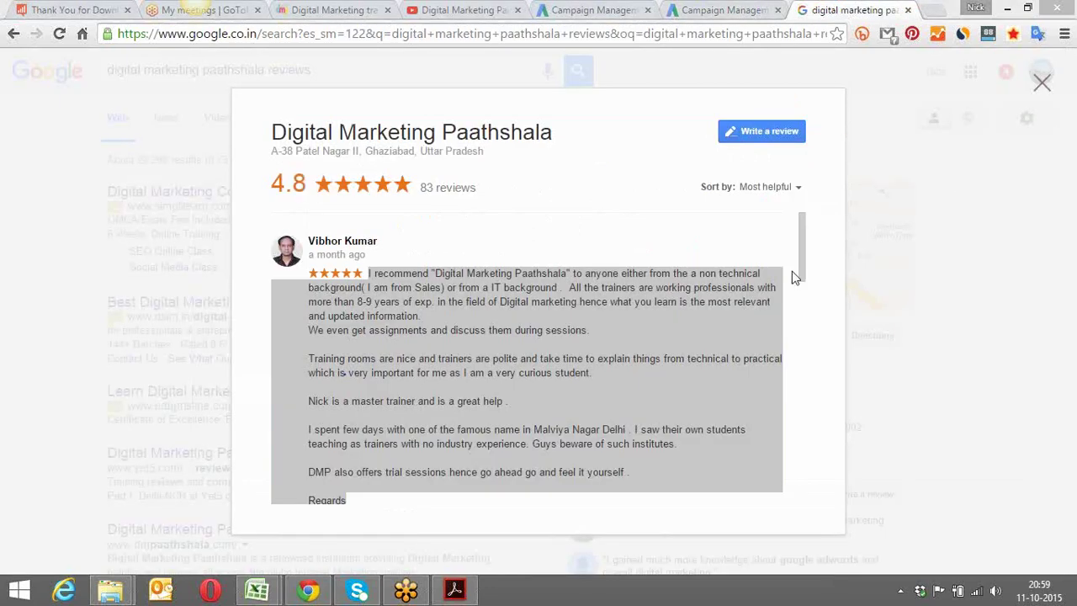
Expand the second and third Google reviews and copy the third review's full text
{"action": "left_click_drag", "start_coordinate": [803, 241], "coordinate": [817, 304]}
{"action": "left_click", "coordinate": [532, 371]}
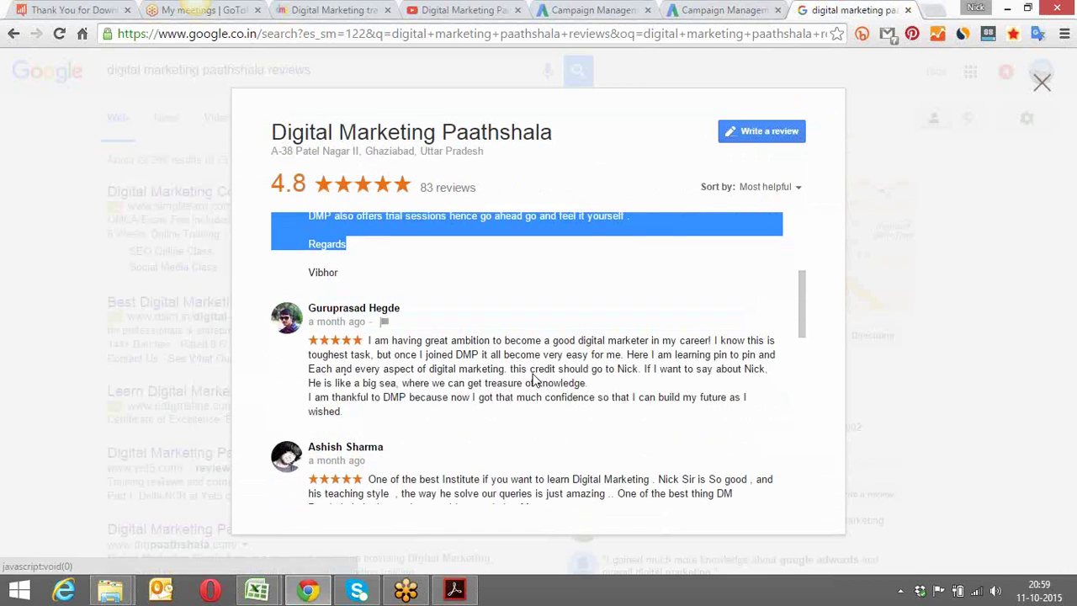
{"action": "left_click_drag", "start_coordinate": [802, 288], "coordinate": [806, 312]}
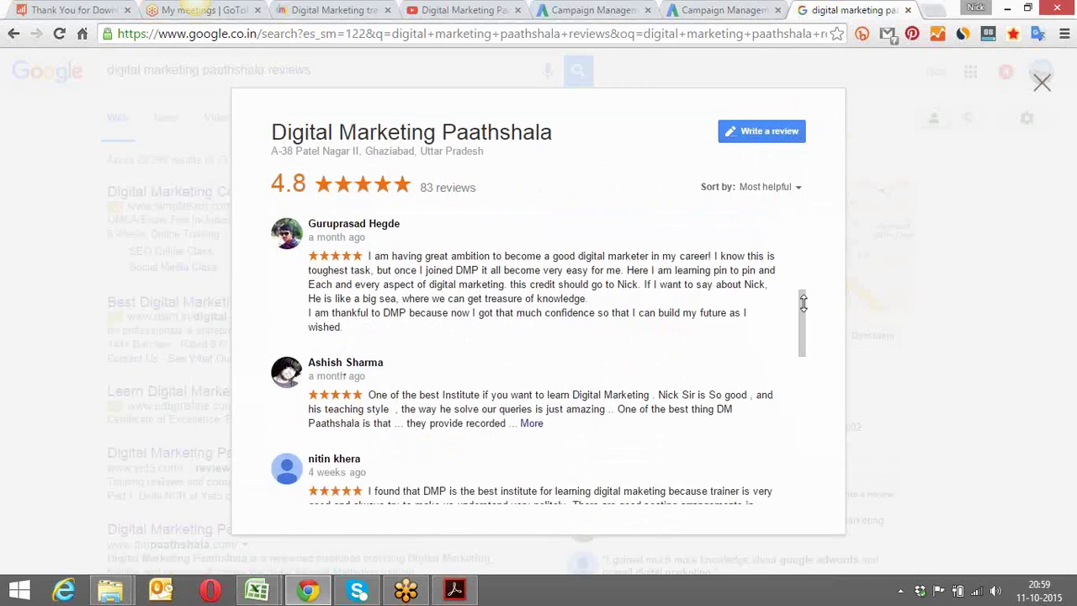
{"action": "left_click", "coordinate": [529, 424]}
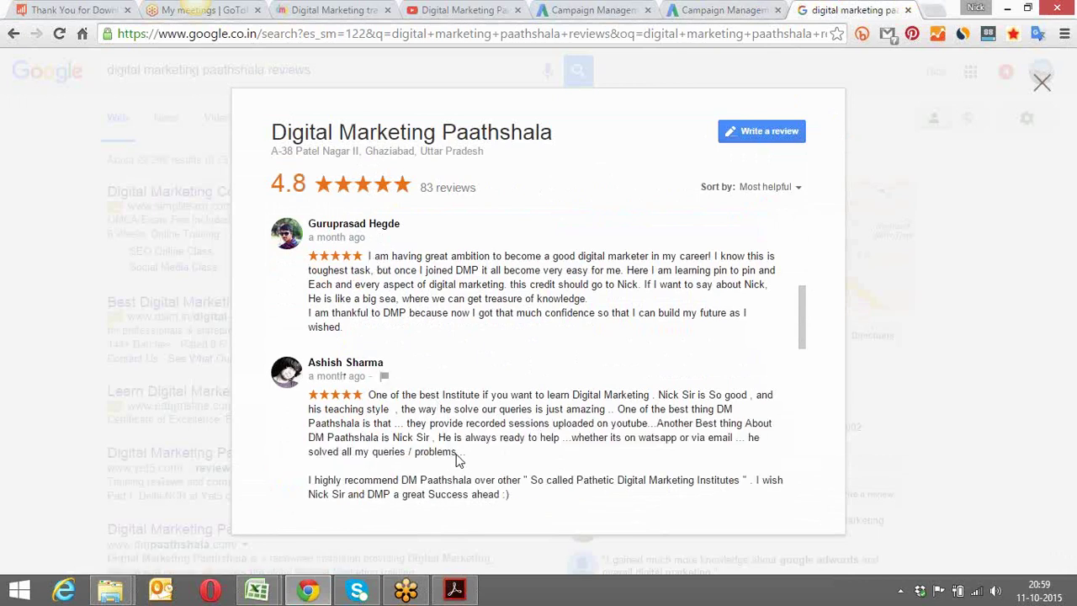
{"action": "left_click_drag", "start_coordinate": [456, 455], "coordinate": [380, 392]}
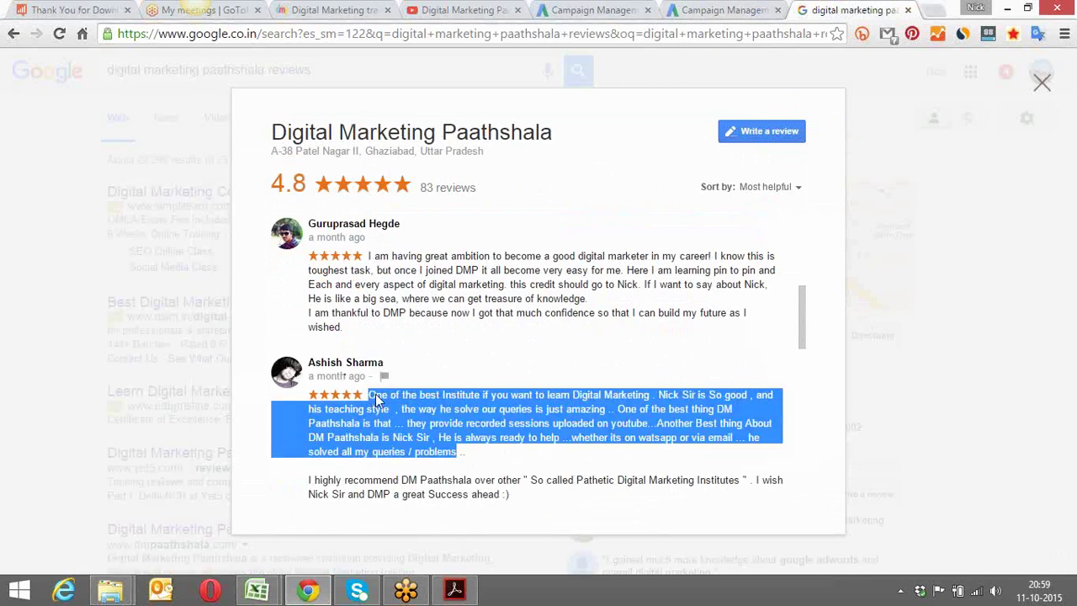
{"action": "right_click", "coordinate": [407, 403]}
{"action": "left_click", "coordinate": [452, 415]}
Replace the AdWords review quote with the newly copied review text
{"action": "left_click", "coordinate": [723, 10]}
{"action": "key", "text": "ctrl+a"}
{"action": "key", "text": "ctrl+v"}
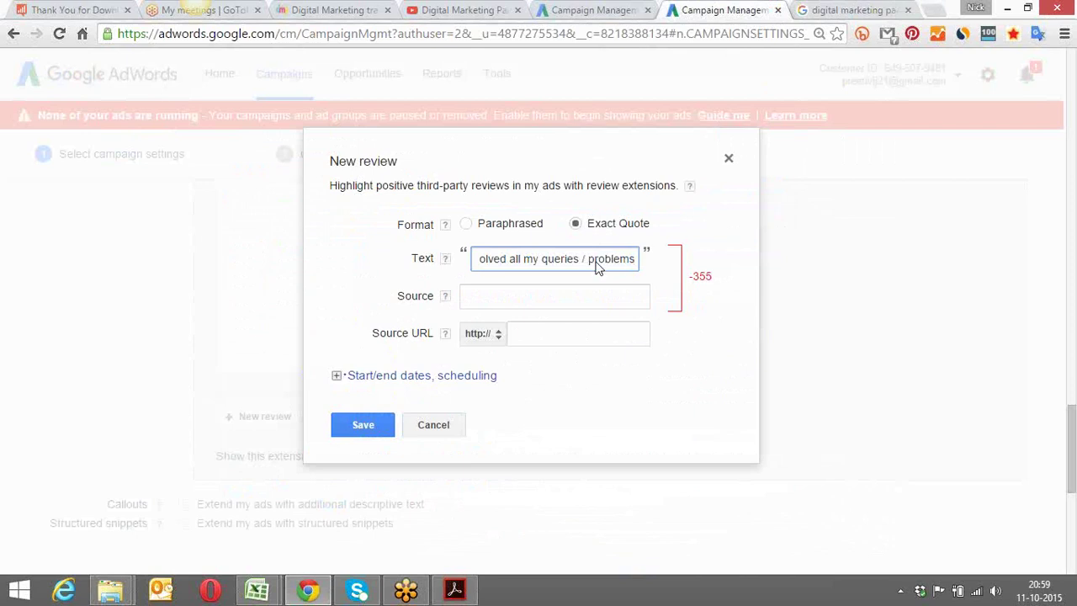
Cut the quote to 'One of the best Institute if you want to learn Digital Marketing'
{"action": "left_click", "coordinate": [693, 354]}
{"action": "left_click", "coordinate": [600, 263]}
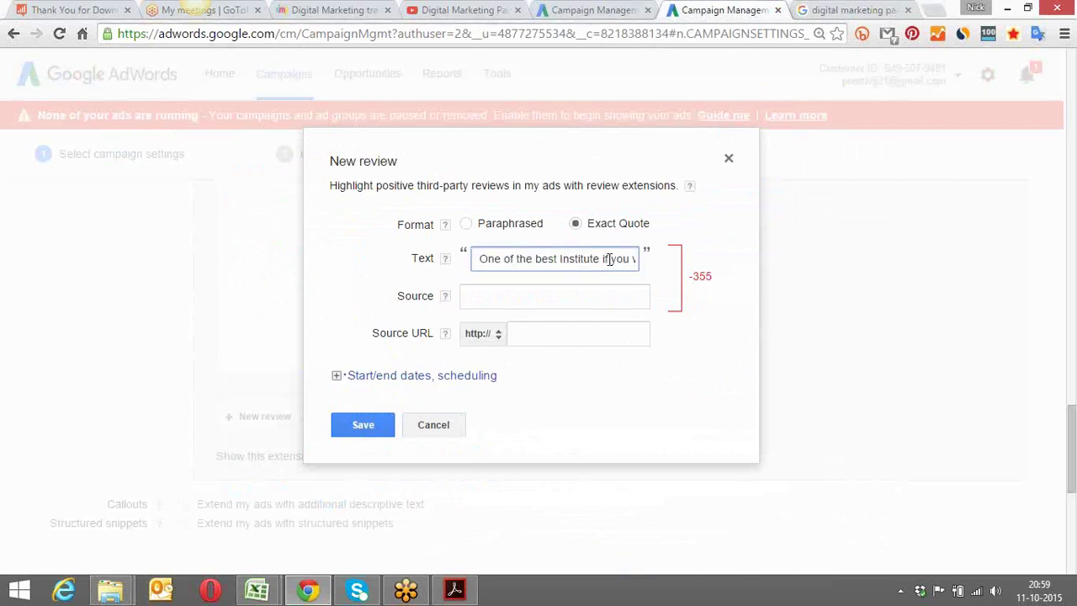
{"action": "key", "text": "Right"}
{"action": "key", "text": "Right"}
{"action": "key", "text": "Right"}
{"action": "key", "text": "Right"}
{"action": "key", "text": "Right"}
{"action": "key", "text": "Right"}
{"action": "key", "text": "Right"}
{"action": "key", "text": "Right"}
{"action": "key", "text": "Right"}
{"action": "key", "text": "Right"}
{"action": "key", "text": "Right"}
{"action": "key", "text": "Right"}
{"action": "key", "text": "Right"}
{"action": "key", "text": "Right"}
{"action": "key", "text": "Right"}
{"action": "key", "text": "Right"}
{"action": "key", "text": "Right"}
{"action": "key", "text": "Right"}
{"action": "key", "text": "Right"}
{"action": "key", "text": "Right"}
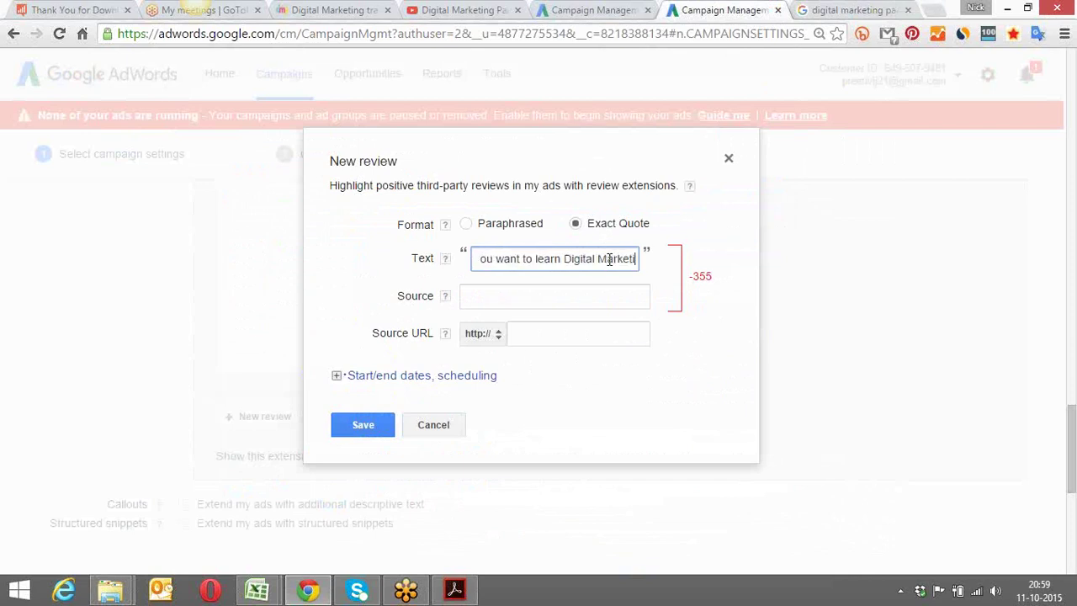
{"action": "key", "text": "Right"}
{"action": "key", "text": "Right"}
{"action": "key", "text": "Right"}
{"action": "key", "text": "Right"}
{"action": "key", "text": "Right"}
{"action": "key", "text": "Right"}
{"action": "key", "text": "Right"}
{"action": "key", "text": "Right"}
{"action": "key", "text": "Right"}
{"action": "key", "text": "Right"}
{"action": "key", "text": "Right"}
{"action": "key", "text": "Right"}
{"action": "key", "text": "Right"}
{"action": "key", "text": "Right"}
{"action": "key", "text": "Right"}
{"action": "key", "text": "Right"}
{"action": "key", "text": "Right"}
{"action": "key", "text": "Right"}
{"action": "key", "text": "Right"}
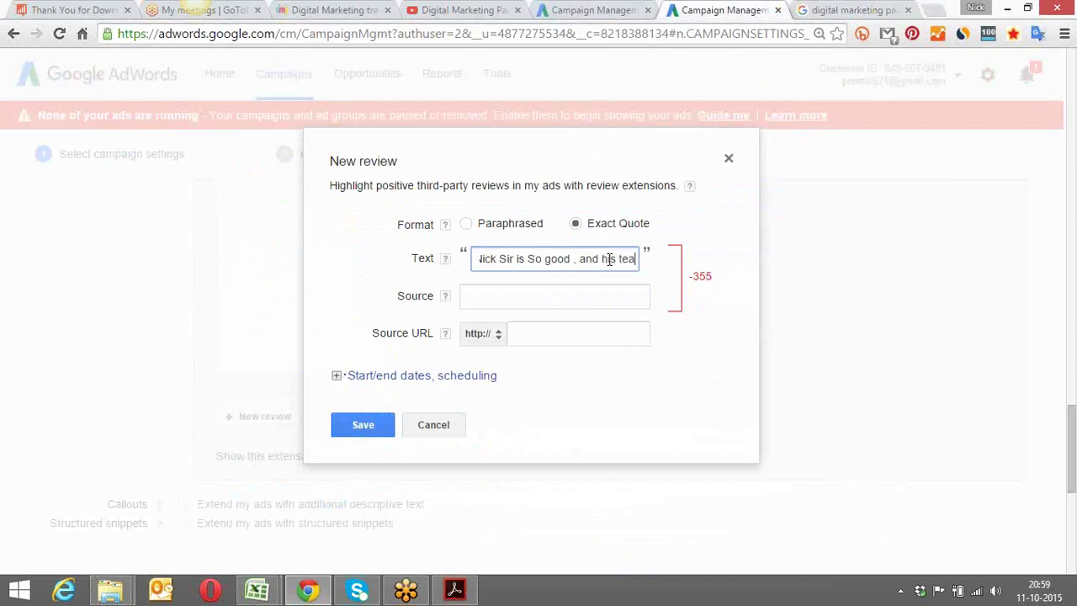
{"action": "key", "text": "Right"}
{"action": "key", "text": "Right"}
{"action": "key", "text": "Right"}
{"action": "key", "text": "Right"}
{"action": "key", "text": "Right"}
{"action": "key", "text": "Right"}
{"action": "key", "text": "Right"}
{"action": "key", "text": "Right"}
{"action": "key", "text": "Right"}
{"action": "key", "text": "Right"}
{"action": "key", "text": "Right"}
{"action": "key", "text": "Right"}
{"action": "key", "text": "Right"}
{"action": "key", "text": "Right"}
{"action": "key", "text": "Right"}
{"action": "key", "text": "Right"}
{"action": "key", "text": "Right"}
{"action": "key", "text": "Right"}
{"action": "key", "text": "Right"}
{"action": "key", "text": "Right"}
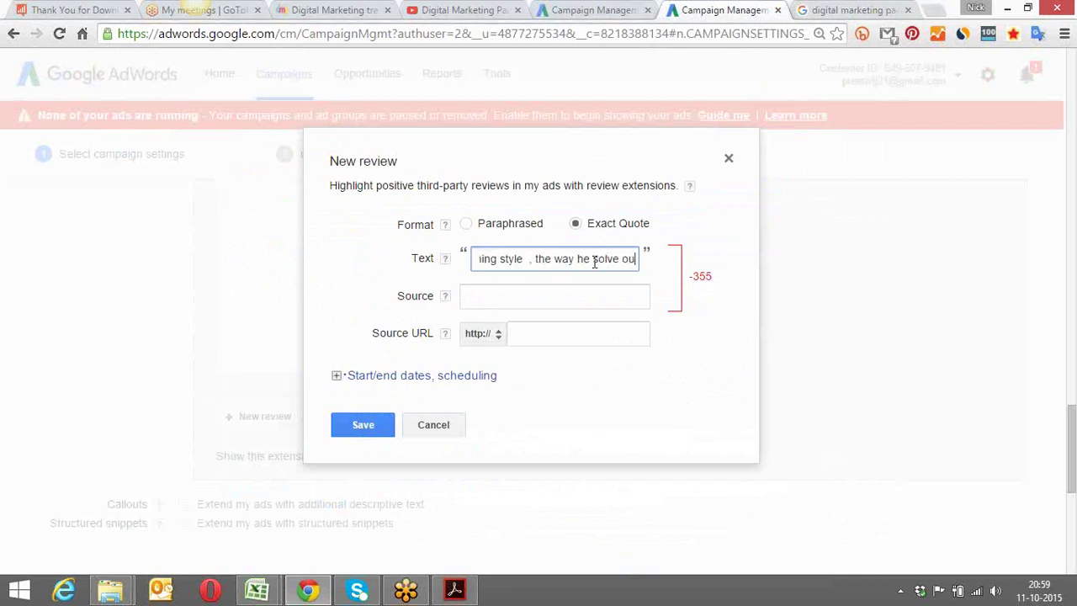
{"action": "left_click_drag", "start_coordinate": [536, 258], "coordinate": [671, 270]}
{"action": "key", "text": "Delete"}
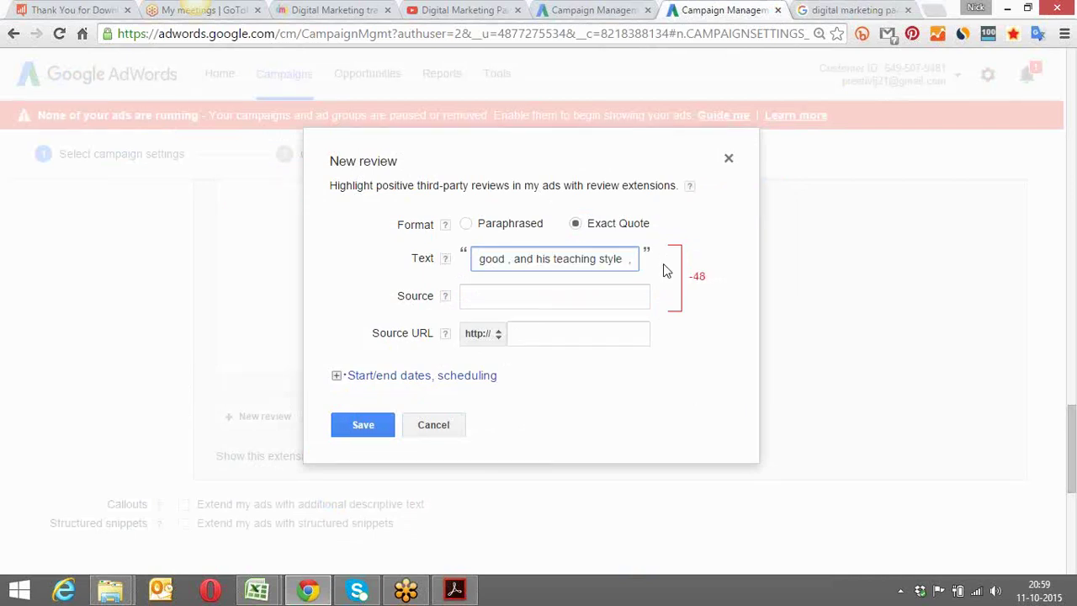
{"action": "key", "text": "BackSpace"}
{"action": "key", "text": "BackSpace"}
{"action": "key", "text": "BackSpace"}
{"action": "key", "text": "BackSpace"}
{"action": "key", "text": "BackSpace"}
{"action": "key", "text": "BackSpace"}
{"action": "key", "text": "BackSpace"}
{"action": "key", "text": "BackSpace"}
{"action": "key", "text": "BackSpace"}
{"action": "key", "text": "BackSpace"}
{"action": "key", "text": "BackSpace"}
{"action": "key", "text": "BackSpace"}
{"action": "key", "text": "BackSpace"}
{"action": "key", "text": "BackSpace"}
{"action": "key", "text": "BackSpace"}
{"action": "key", "text": "BackSpace"}
{"action": "key", "text": "BackSpace"}
{"action": "key", "text": "BackSpace"}
{"action": "key", "text": "BackSpace"}
{"action": "key", "text": "BackSpace"}
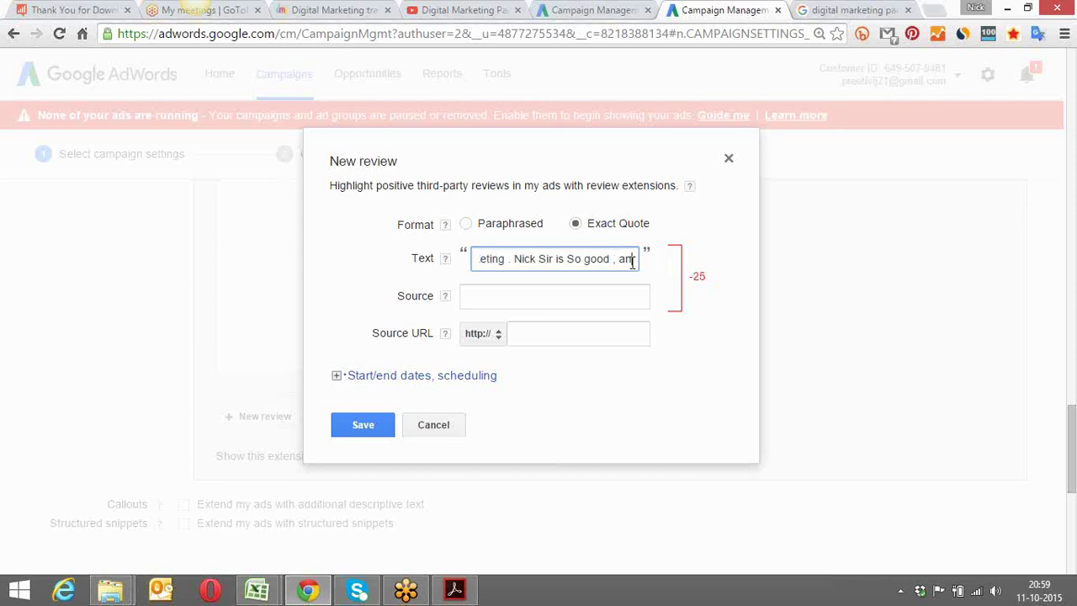
{"action": "key", "text": "BackSpace"}
{"action": "key", "text": "BackSpace"}
{"action": "key", "text": "BackSpace"}
{"action": "key", "text": "BackSpace"}
{"action": "key", "text": "BackSpace"}
{"action": "key", "text": "BackSpace"}
{"action": "key", "text": "BackSpace"}
{"action": "key", "text": "BackSpace"}
{"action": "key", "text": "BackSpace"}
{"action": "key", "text": "BackSpace"}
{"action": "key", "text": "BackSpace"}
{"action": "key", "text": "BackSpace"}
{"action": "key", "text": "BackSpace"}
{"action": "key", "text": "BackSpace"}
{"action": "key", "text": "BackSpace"}
{"action": "key", "text": "BackSpace"}
{"action": "key", "text": "BackSpace"}
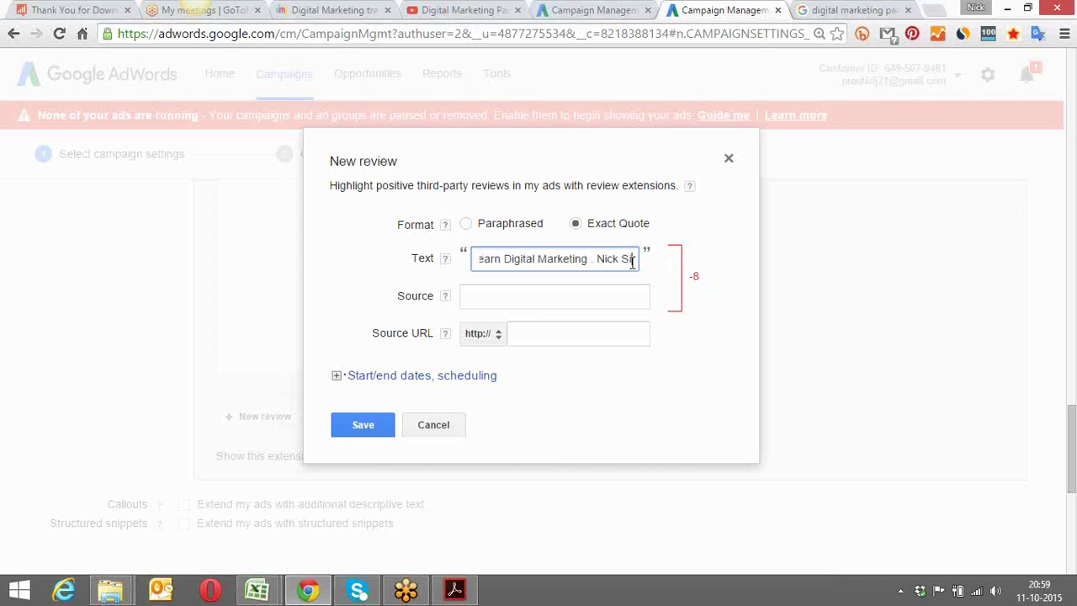
{"action": "key", "text": "BackSpace"}
{"action": "key", "text": "BackSpace"}
{"action": "key", "text": "BackSpace"}
{"action": "key", "text": "BackSpace"}
{"action": "key", "text": "BackSpace"}
{"action": "key", "text": "BackSpace"}
{"action": "key", "text": "BackSpace"}
{"action": "key", "text": "BackSpace"}
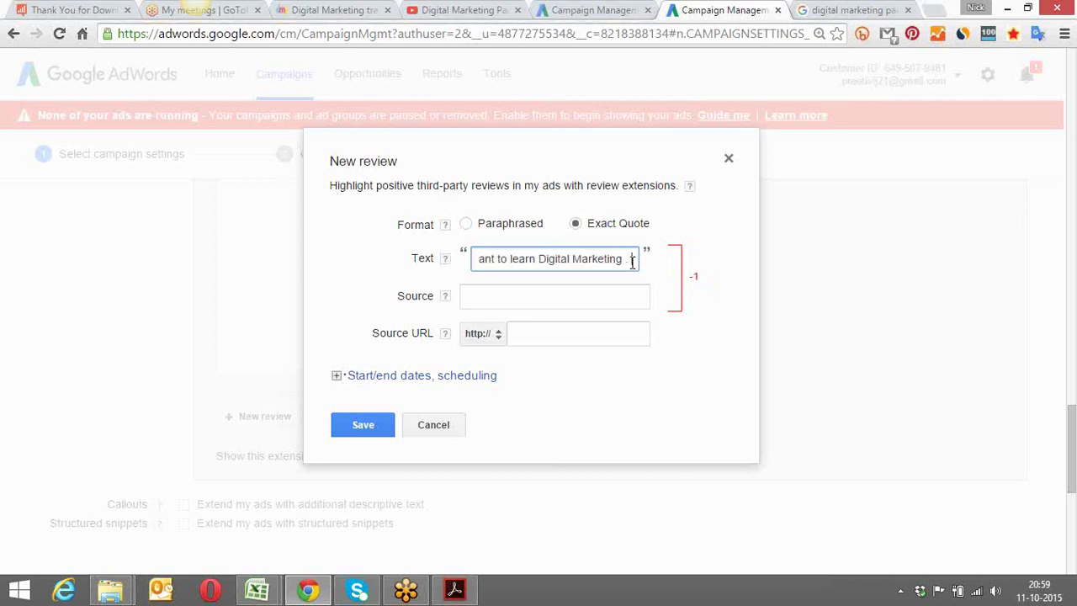
{"action": "key", "text": "BackSpace"}
{"action": "left_click", "coordinate": [580, 295]}
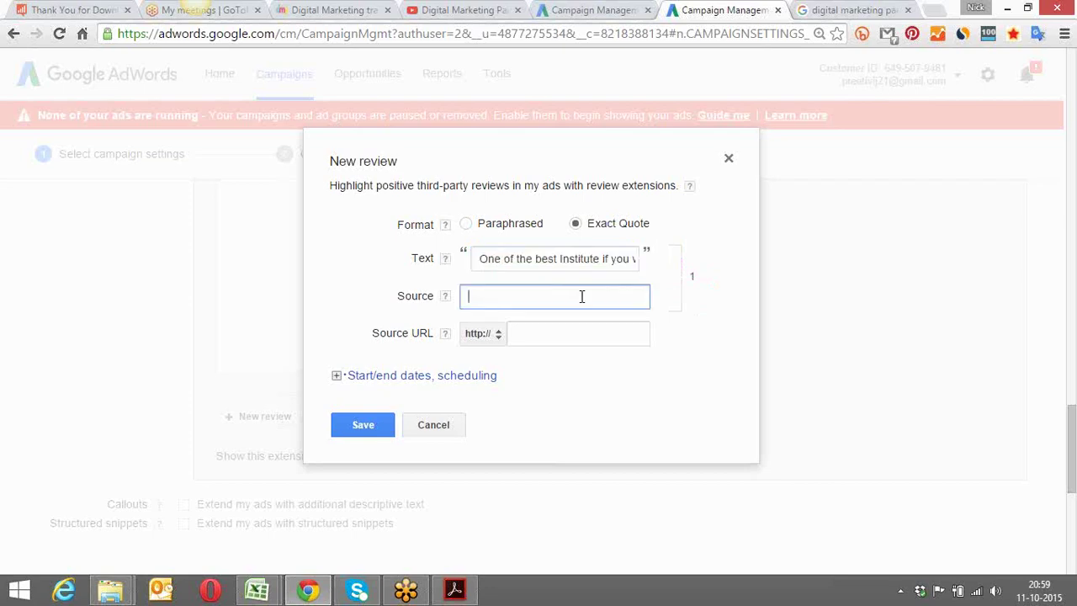
Paste the Google reviews page address into the review's source URL
{"action": "key", "text": "ctrl+Tab"}
{"action": "left_click", "coordinate": [653, 41]}
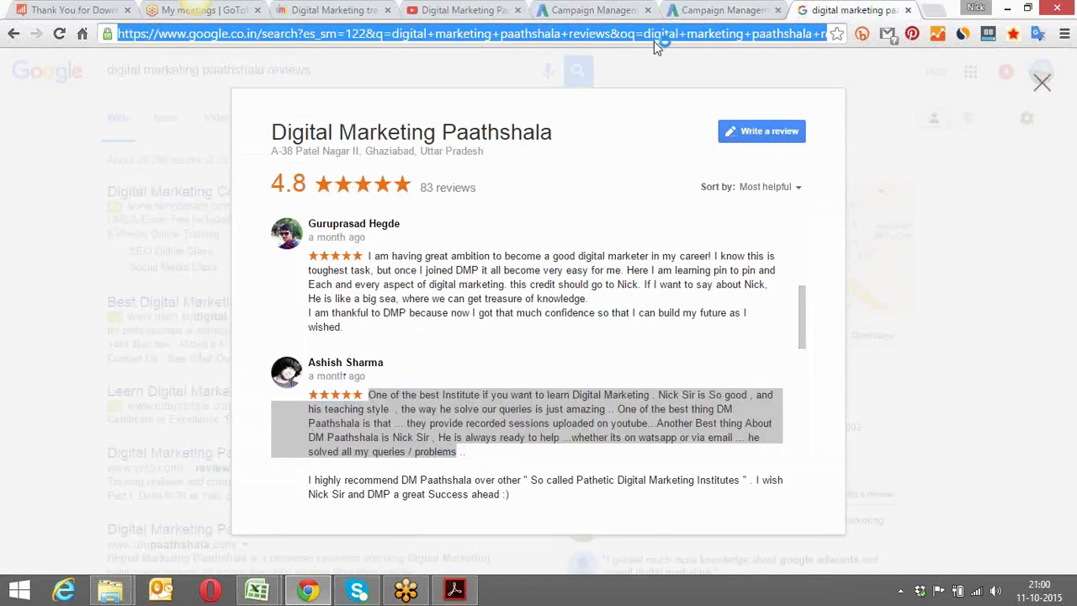
{"action": "left_click", "coordinate": [691, 9]}
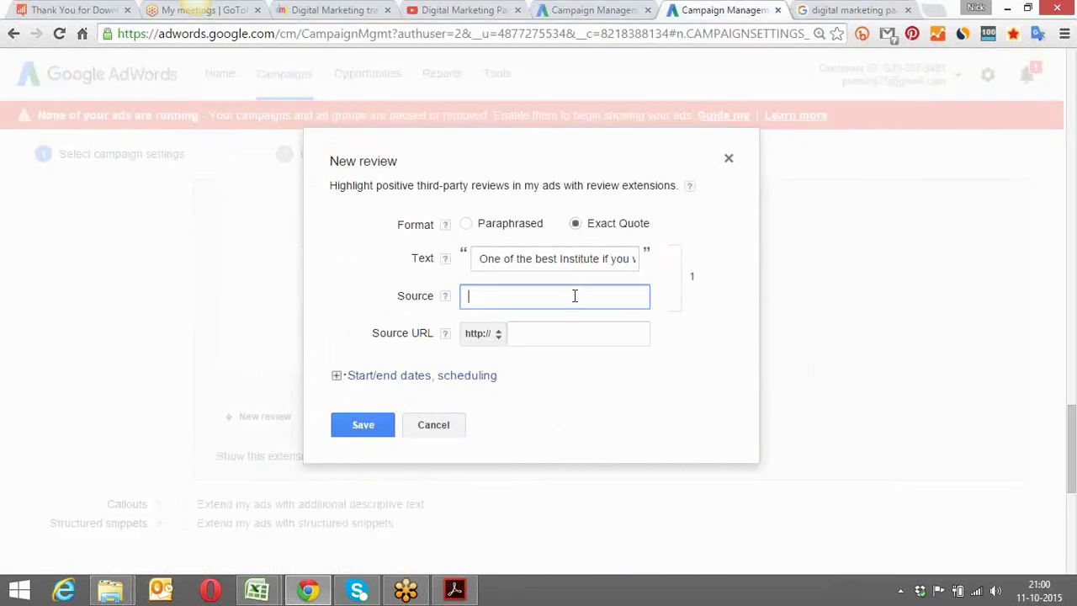
{"action": "left_click", "coordinate": [567, 335]}
{"action": "key", "text": "ctrl+v"}
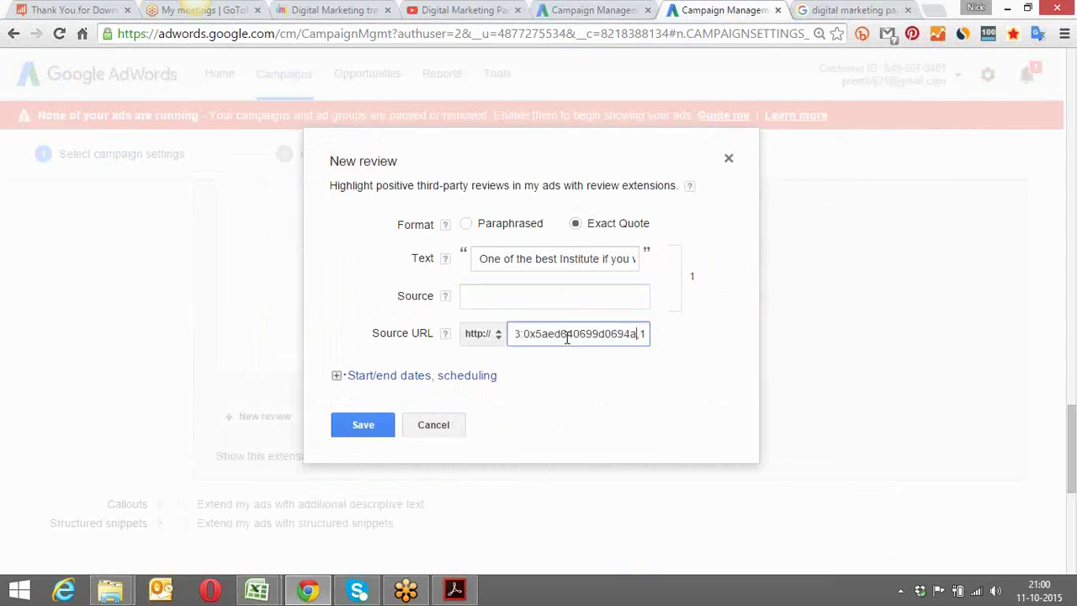
{"action": "key", "text": "Left"}
{"action": "key", "text": "Left"}
{"action": "key", "text": "Left"}
{"action": "key", "text": "Left"}
{"action": "key", "text": "Left"}
{"action": "key", "text": "Left"}
{"action": "key", "text": "Left"}
{"action": "key", "text": "Left"}
{"action": "key", "text": "Left"}
{"action": "key", "text": "Left"}
{"action": "key", "text": "Left"}
{"action": "key", "text": "Left"}
{"action": "key", "text": "Left"}
{"action": "key", "text": "Left"}
{"action": "key", "text": "Left"}
{"action": "key", "text": "Left"}
{"action": "key", "text": "Left"}
{"action": "key", "text": "Left"}
{"action": "key", "text": "Left"}
{"action": "key", "text": "Left"}
{"action": "key", "text": "Left"}
{"action": "key", "text": "Left"}
{"action": "key", "text": "Left"}
{"action": "key", "text": "Left"}
{"action": "key", "text": "Left"}
{"action": "key", "text": "Left"}
{"action": "key", "text": "Left"}
{"action": "key", "text": "Left"}
{"action": "key", "text": "Left"}
{"action": "key", "text": "Left"}
{"action": "key", "text": "Left"}
{"action": "key", "text": "Left"}
{"action": "key", "text": "Left"}
{"action": "key", "text": "Left"}
{"action": "key", "text": "Left"}
{"action": "key", "text": "Left"}
{"action": "key", "text": "Left"}
{"action": "key", "text": "Left"}
{"action": "key", "text": "Left"}
{"action": "key", "text": "Left"}
{"action": "key", "text": "Left"}
{"action": "key", "text": "Left"}
{"action": "key", "text": "Left"}
{"action": "key", "text": "Left"}
{"action": "key", "text": "Left"}
{"action": "key", "text": "Left"}
{"action": "key", "text": "Left"}
{"action": "key", "text": "Left"}
{"action": "key", "text": "Left"}
{"action": "key", "text": "Left"}
{"action": "key", "text": "Left"}
{"action": "key", "text": "Left"}
{"action": "key", "text": "Left"}
{"action": "key", "text": "Left"}
{"action": "key", "text": "Left"}
{"action": "key", "text": "Left"}
{"action": "key", "text": "Left"}
{"action": "key", "text": "Left"}
{"action": "key", "text": "Left"}
{"action": "key", "text": "Left"}
{"action": "key", "text": "Left"}
{"action": "key", "text": "Left"}
{"action": "key", "text": "Left"}
{"action": "key", "text": "Left"}
{"action": "key", "text": "Left"}
{"action": "key", "text": "Left"}
{"action": "key", "text": "Left"}
{"action": "key", "text": "Left"}
{"action": "key", "text": "Left"}
{"action": "key", "text": "Left"}
{"action": "key", "text": "Left"}
{"action": "key", "text": "Left"}
{"action": "key", "text": "Left"}
{"action": "key", "text": "Left"}
{"action": "key", "text": "Left"}
{"action": "key", "text": "Left"}
{"action": "key", "text": "Left"}
{"action": "key", "text": "Left"}
{"action": "key", "text": "Left"}
{"action": "key", "text": "Left"}
{"action": "key", "text": "Left"}
{"action": "key", "text": "Left"}
{"action": "key", "text": "Left"}
{"action": "key", "text": "Left"}
{"action": "key", "text": "Left"}
{"action": "key", "text": "Left"}
{"action": "key", "text": "Left"}
{"action": "key", "text": "Left"}
{"action": "key", "text": "Left"}
{"action": "key", "text": "Left"}
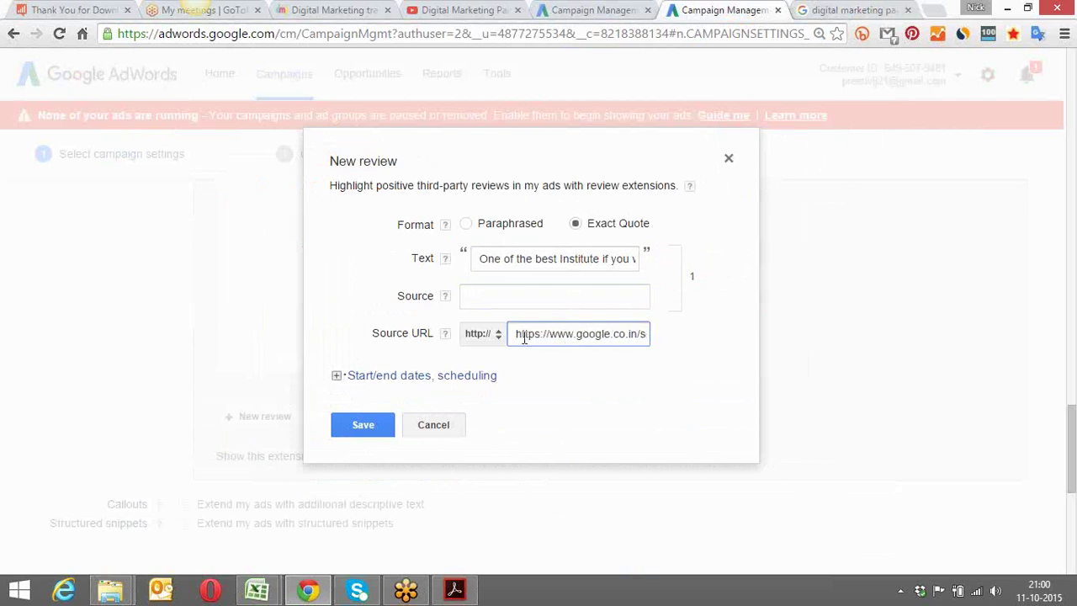
{"action": "left_click", "coordinate": [499, 338]}
{"action": "left_click", "coordinate": [503, 335]}
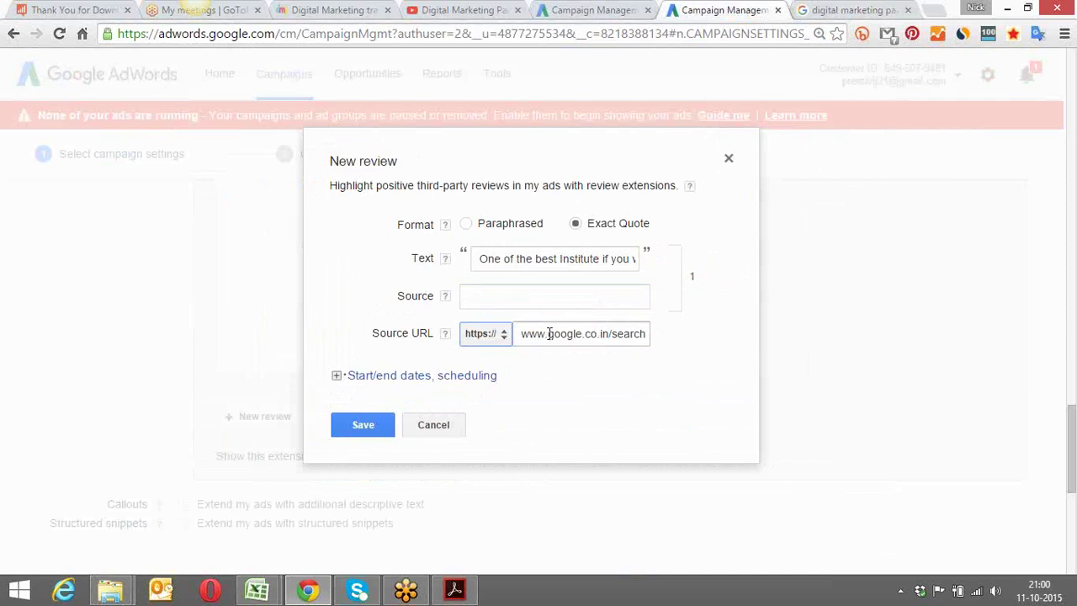
{"action": "left_click", "coordinate": [548, 334]}
{"action": "left_click_drag", "start_coordinate": [548, 334], "coordinate": [520, 335]}
{"action": "key", "text": "BackSpace"}
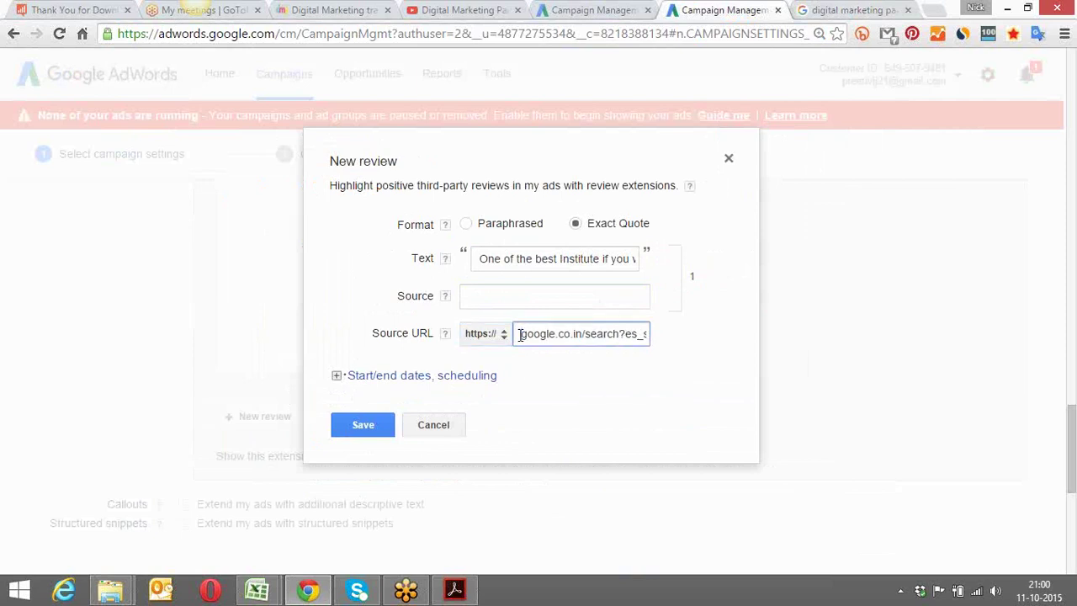
Try saving the review, then enter 'Google Plus' as the source name
{"action": "left_click", "coordinate": [553, 296]}
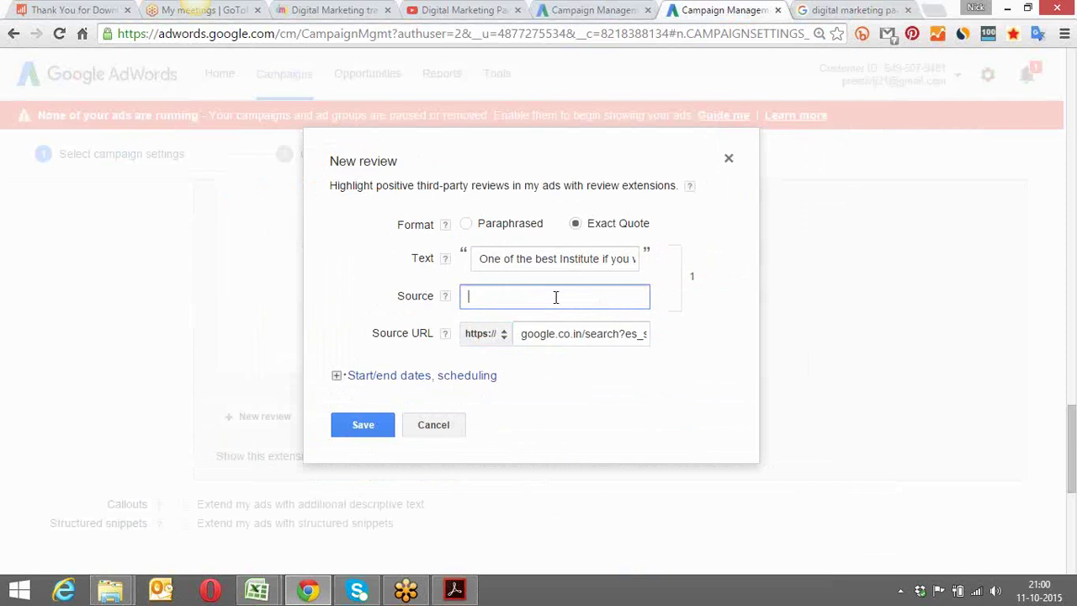
{"action": "type", "text": "Goo"}
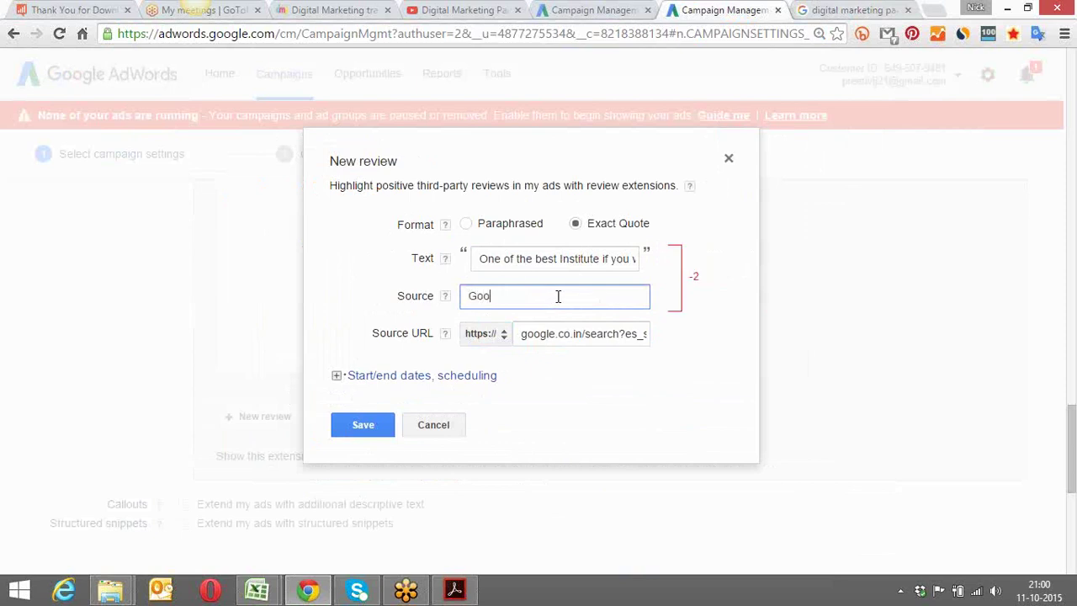
{"action": "key", "text": "BackSpace"}
{"action": "key", "text": "BackSpace"}
{"action": "key", "text": "BackSpace"}
{"action": "left_click", "coordinate": [368, 423]}
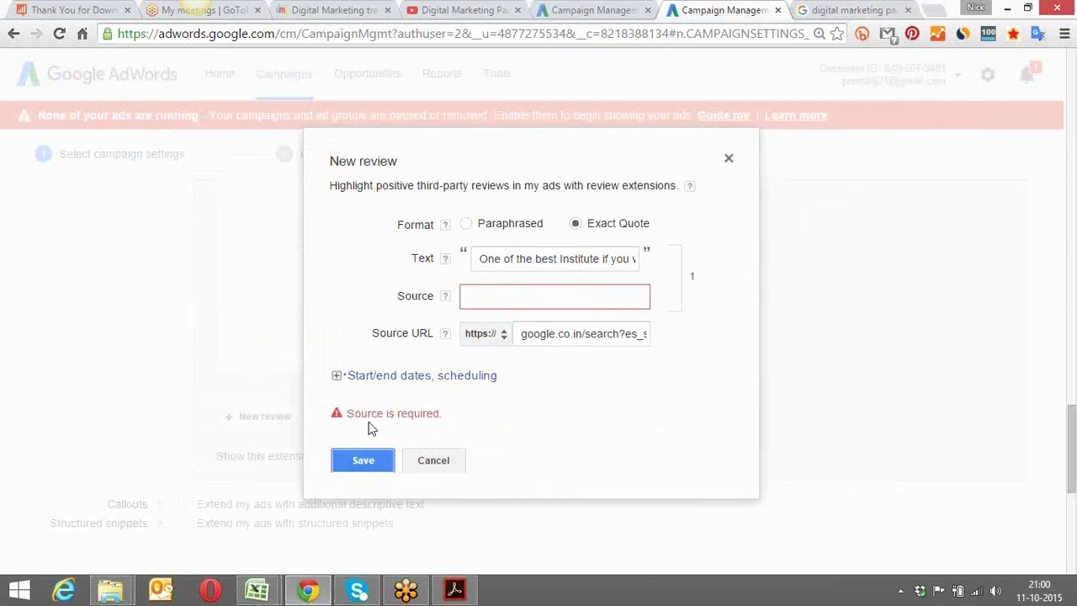
{"action": "left_click", "coordinate": [518, 297]}
{"action": "type", "text": "Google Plus"}
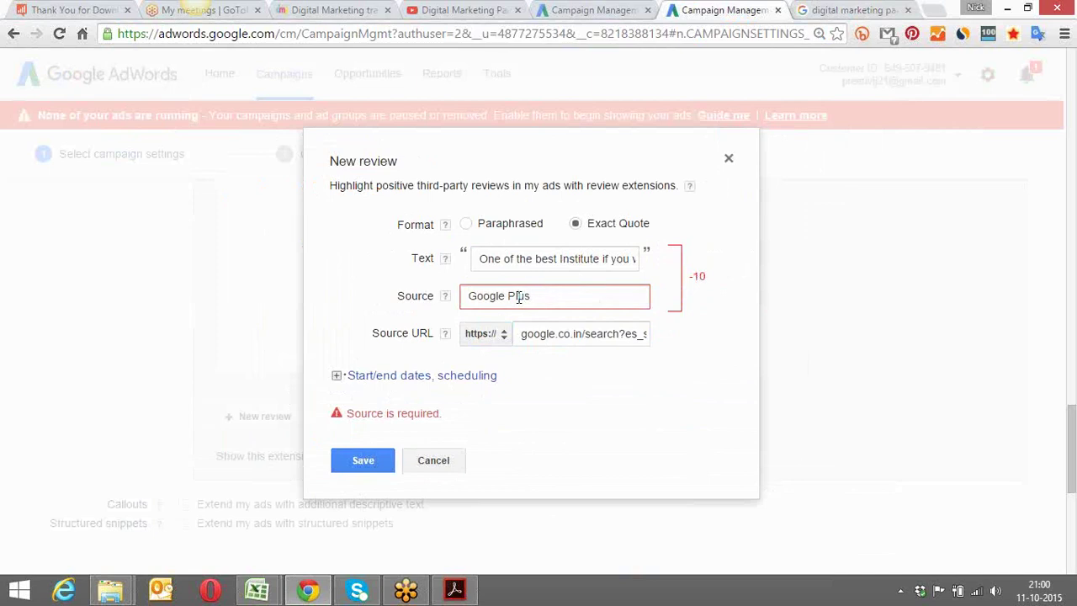
Shorten the quoted review text to 'One of the best Institute'
{"action": "left_click", "coordinate": [602, 257]}
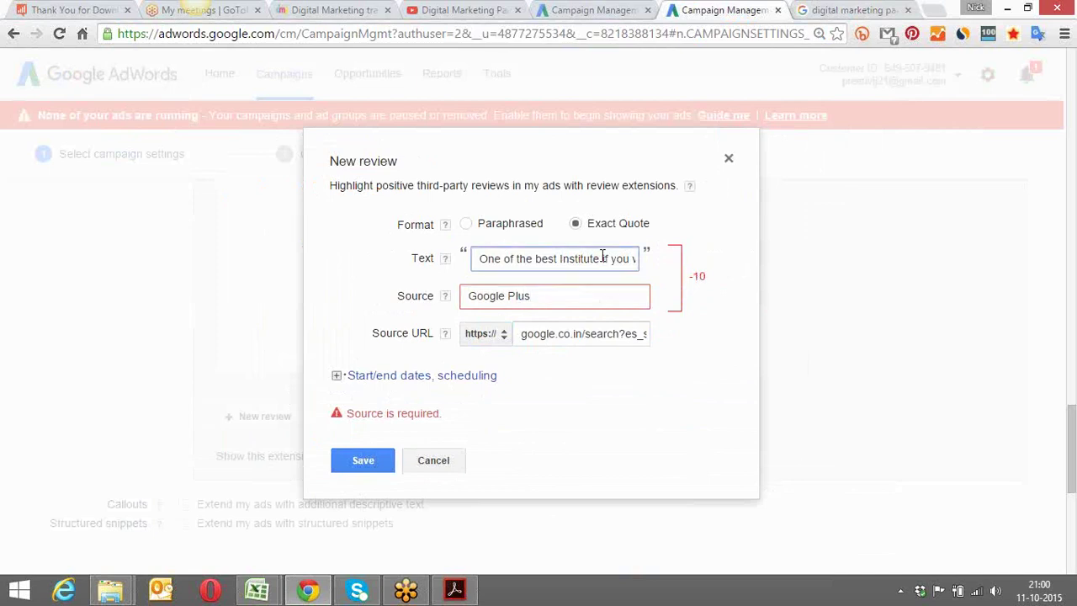
{"action": "key", "text": "Right"}
{"action": "key", "text": "Right"}
{"action": "key", "text": "Right"}
{"action": "key", "text": "Right"}
{"action": "key", "text": "Right"}
{"action": "key", "text": "Right"}
{"action": "key", "text": "Right"}
{"action": "key", "text": "Right"}
{"action": "key", "text": "Right"}
{"action": "key", "text": "Right"}
{"action": "key", "text": "Right"}
{"action": "key", "text": "Right"}
{"action": "key", "text": "Right"}
{"action": "key", "text": "Right"}
{"action": "key", "text": "Right"}
{"action": "key", "text": "Right"}
{"action": "key", "text": "Right"}
{"action": "key", "text": "Right"}
{"action": "key", "text": "Right"}
{"action": "key", "text": "Right"}
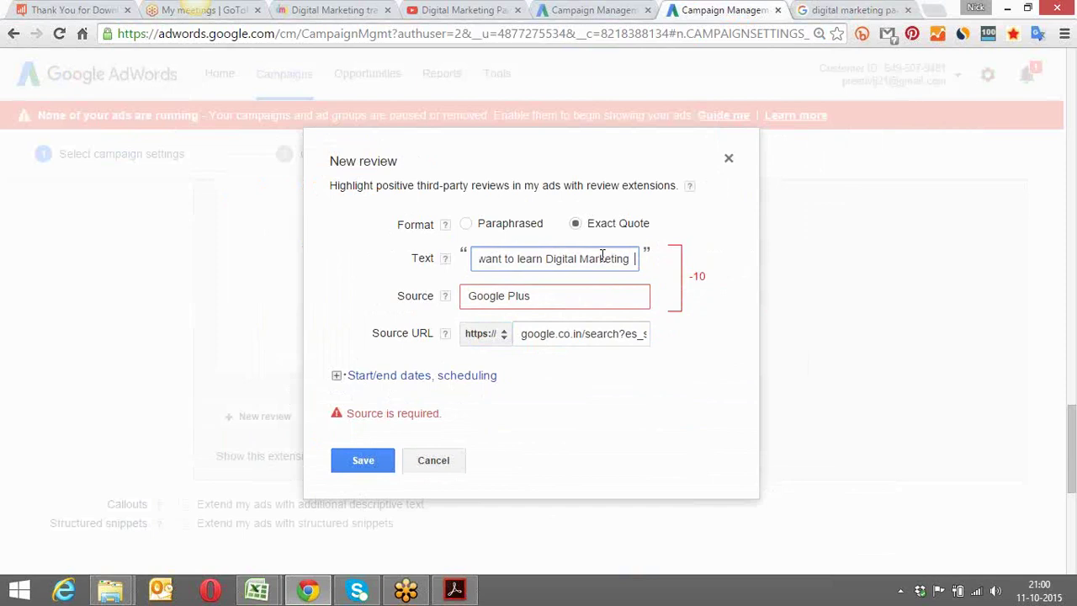
{"action": "key", "text": "BackSpace"}
{"action": "key", "text": "BackSpace"}
{"action": "key", "text": "BackSpace"}
{"action": "key", "text": "BackSpace"}
{"action": "key", "text": "BackSpace"}
{"action": "key", "text": "BackSpace"}
{"action": "key", "text": "BackSpace"}
{"action": "key", "text": "BackSpace"}
{"action": "key", "text": "BackSpace"}
{"action": "key", "text": "BackSpace"}
{"action": "key", "text": "BackSpace"}
{"action": "key", "text": "BackSpace"}
{"action": "key", "text": "BackSpace"}
{"action": "key", "text": "BackSpace"}
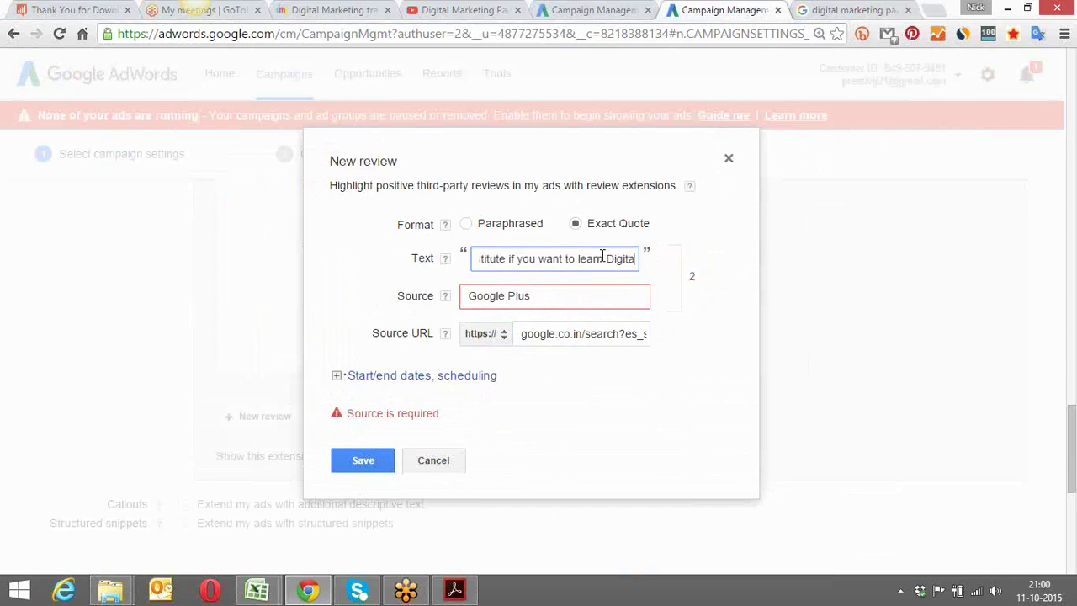
{"action": "key", "text": "BackSpace"}
{"action": "key", "text": "BackSpace"}
{"action": "key", "text": "BackSpace"}
{"action": "key", "text": "BackSpace"}
{"action": "key", "text": "BackSpace"}
{"action": "key", "text": "BackSpace"}
{"action": "key", "text": "BackSpace"}
{"action": "key", "text": "BackSpace"}
{"action": "key", "text": "BackSpace"}
{"action": "key", "text": "BackSpace"}
{"action": "key", "text": "BackSpace"}
{"action": "key", "text": "BackSpace"}
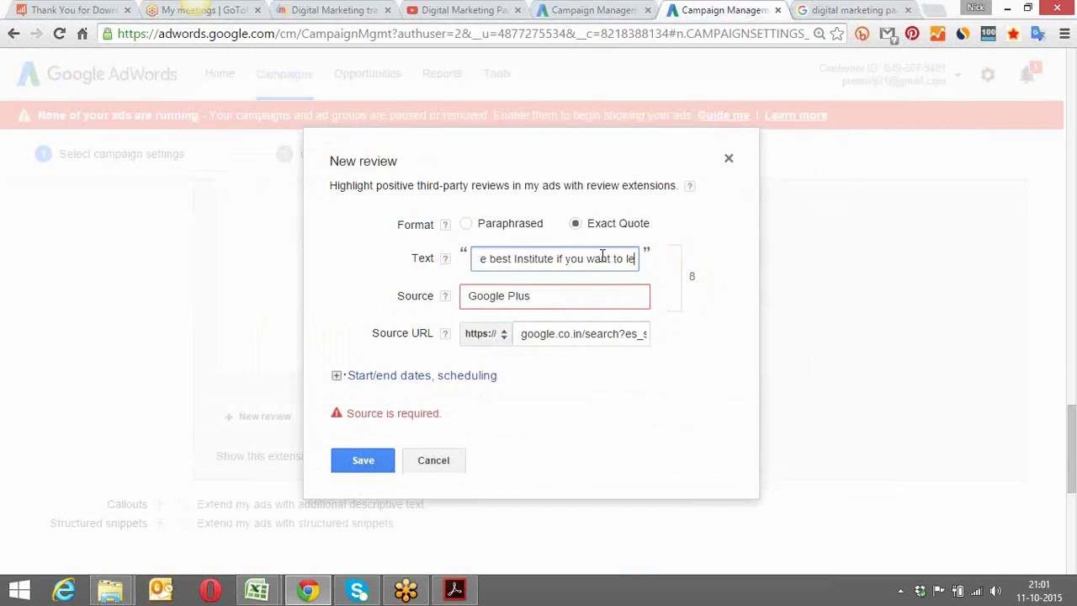
{"action": "key", "text": "BackSpace"}
{"action": "key", "text": "BackSpace"}
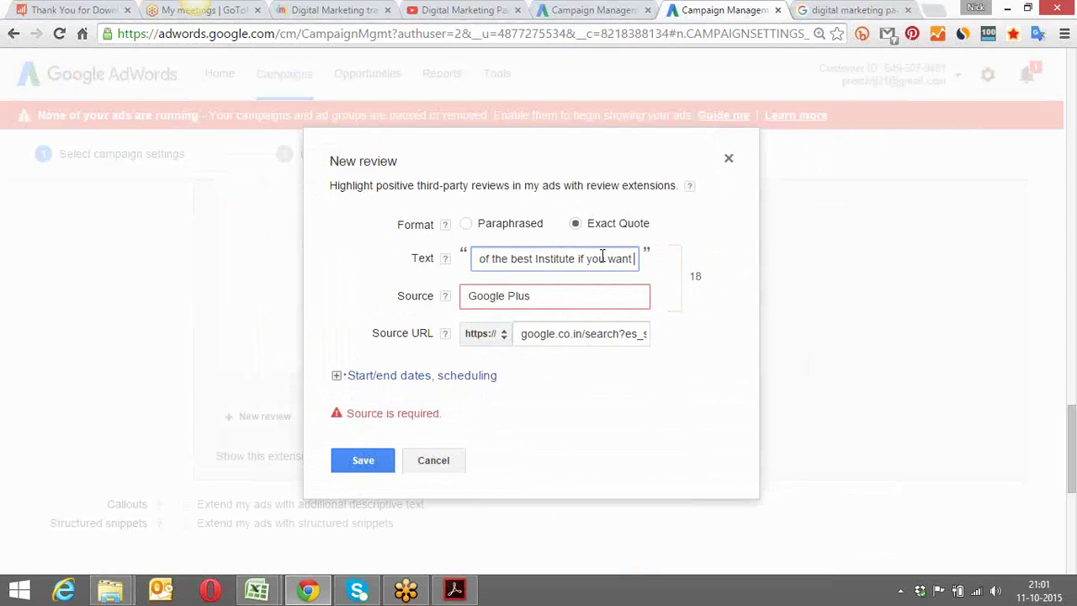
{"action": "key", "text": "BackSpace"}
{"action": "key", "text": "BackSpace"}
{"action": "key", "text": "BackSpace"}
{"action": "key", "text": "BackSpace"}
{"action": "key", "text": "BackSpace"}
{"action": "key", "text": "BackSpace"}
{"action": "key", "text": "BackSpace"}
{"action": "key", "text": "BackSpace"}
{"action": "key", "text": "BackSpace"}
{"action": "key", "text": "BackSpace"}
{"action": "key", "text": "BackSpace"}
{"action": "key", "text": "BackSpace"}
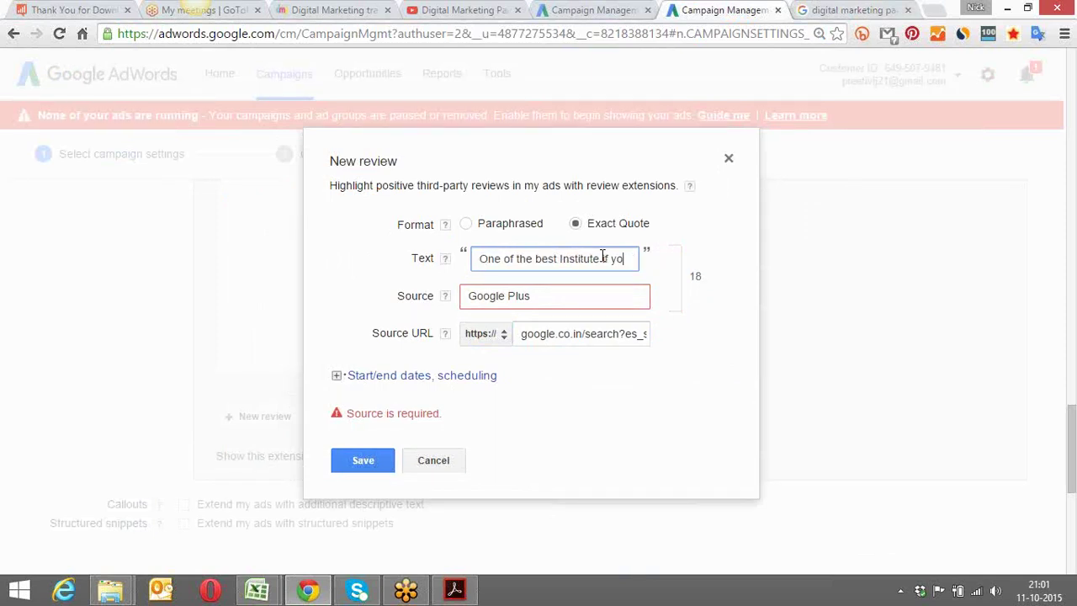
Erase the source name, paste the reviews page address there, then delete it again
{"action": "left_click", "coordinate": [552, 295]}
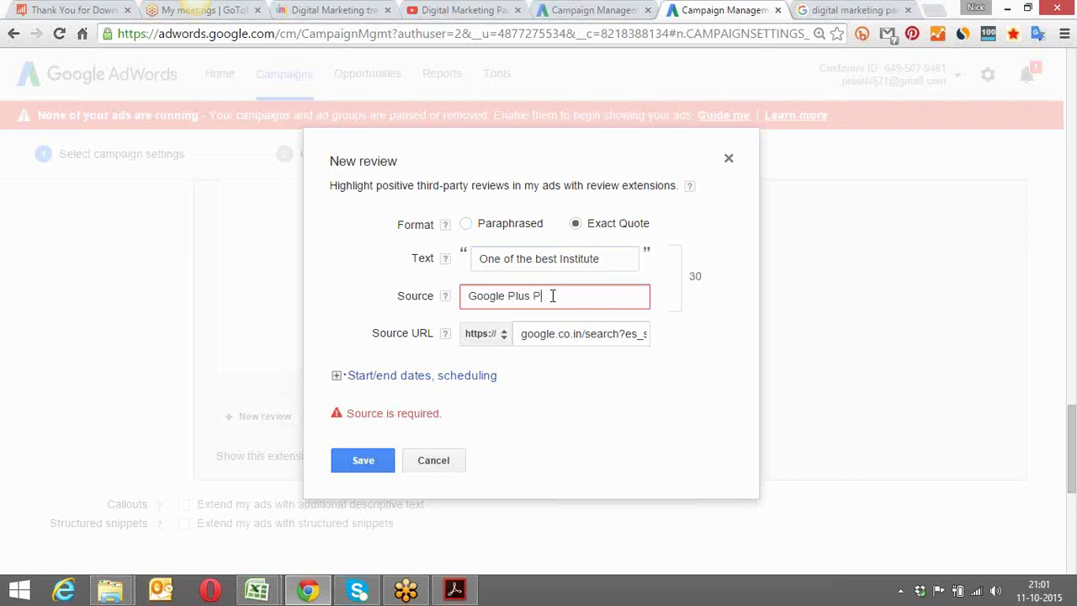
{"action": "key", "text": "BackSpace"}
{"action": "key", "text": "BackSpace"}
{"action": "key", "text": "BackSpace"}
{"action": "key", "text": "BackSpace"}
{"action": "key", "text": "BackSpace"}
{"action": "key", "text": "BackSpace"}
{"action": "key", "text": "BackSpace"}
{"action": "key", "text": "BackSpace"}
{"action": "key", "text": "BackSpace"}
{"action": "key", "text": "BackSpace"}
{"action": "key", "text": "BackSpace"}
{"action": "key", "text": "BackSpace"}
{"action": "key", "text": "BackSpace"}
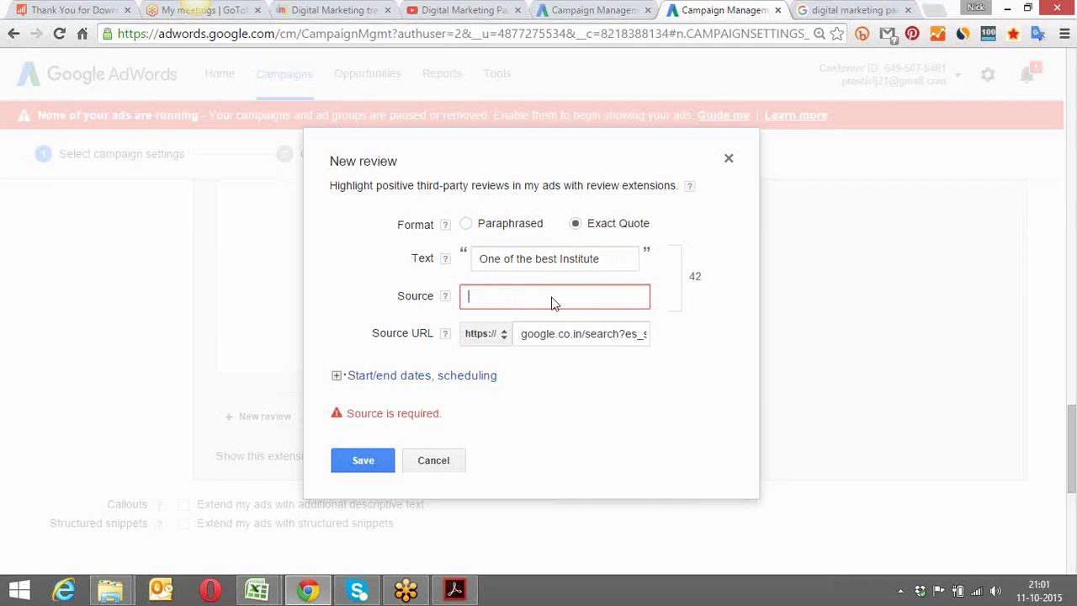
{"action": "left_click", "coordinate": [820, 9]}
{"action": "left_click", "coordinate": [704, 35]}
{"action": "key", "text": "ctrl+a"}
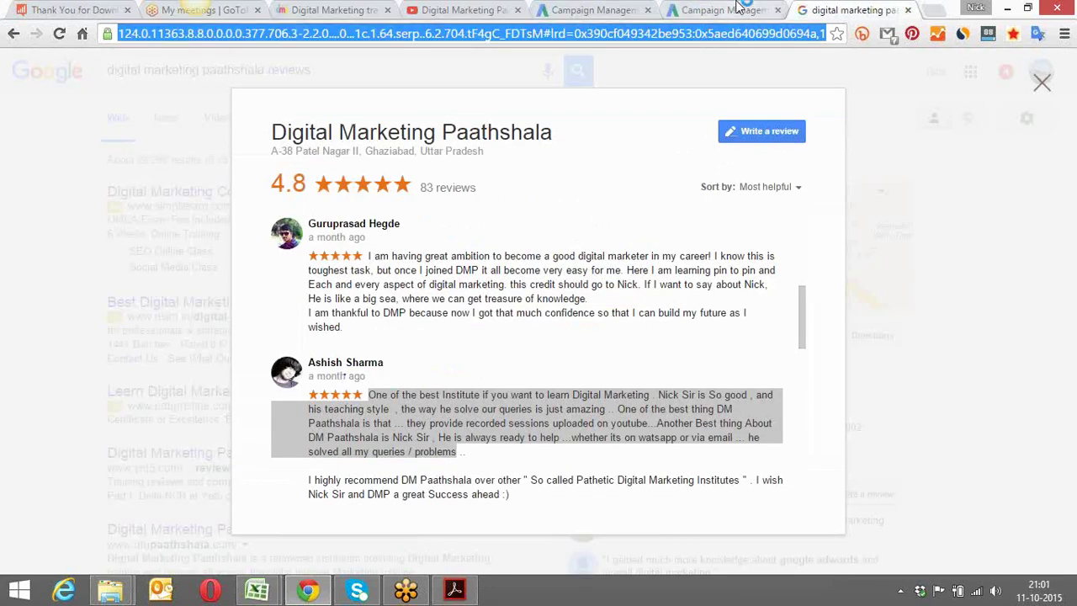
{"action": "left_click", "coordinate": [724, 9]}
{"action": "key", "text": "ctrl+v"}
{"action": "key", "text": "ctrl+a"}
{"action": "key", "text": "BackSpace"}
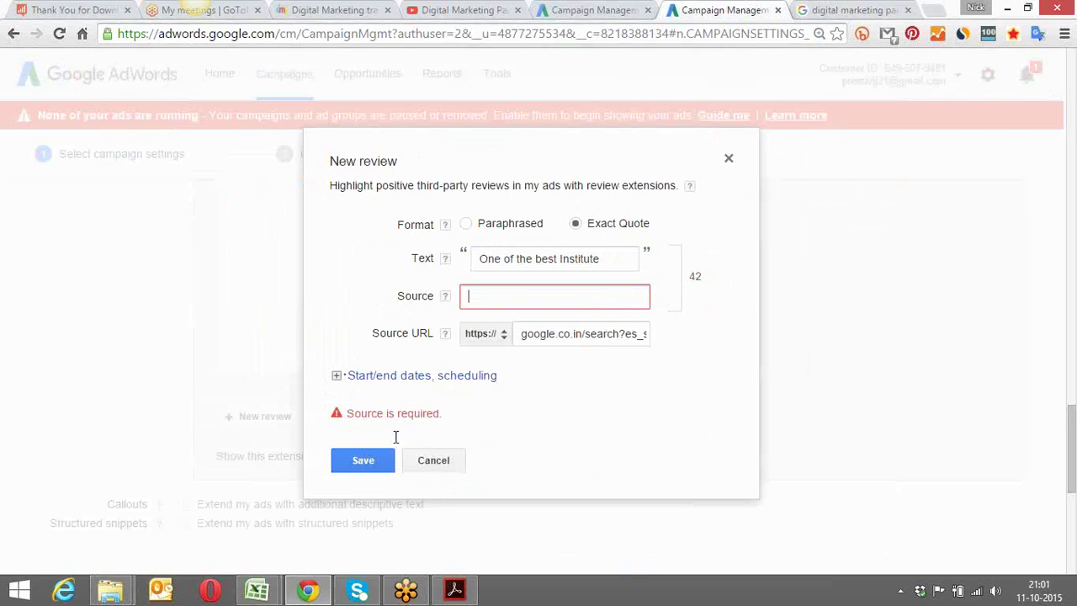
{"action": "left_click", "coordinate": [621, 257]}
{"action": "key", "text": "BackSpace"}
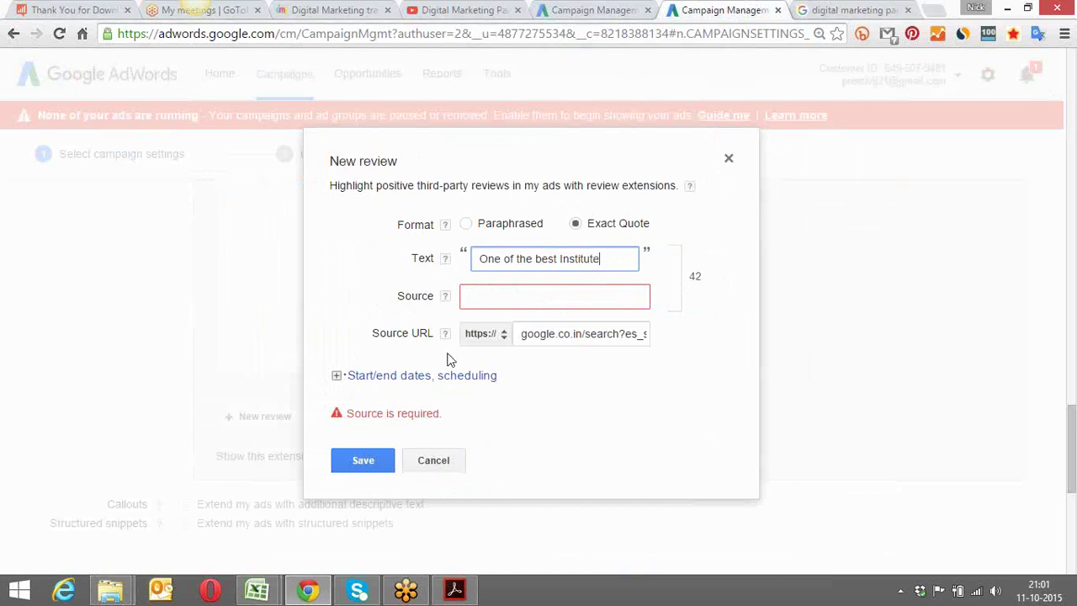
Try google.com and then dmpaathshala.com as the review source, and attempt saving the review
{"action": "mouse_move", "coordinate": [452, 305]}
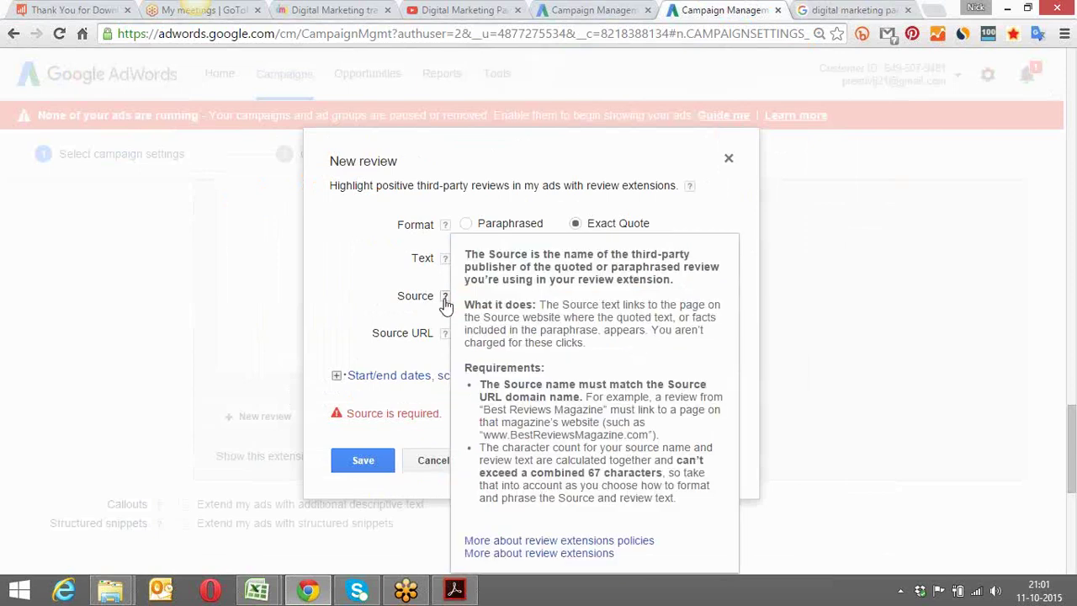
{"action": "left_click", "coordinate": [501, 301]}
{"action": "type", "text": "google"}
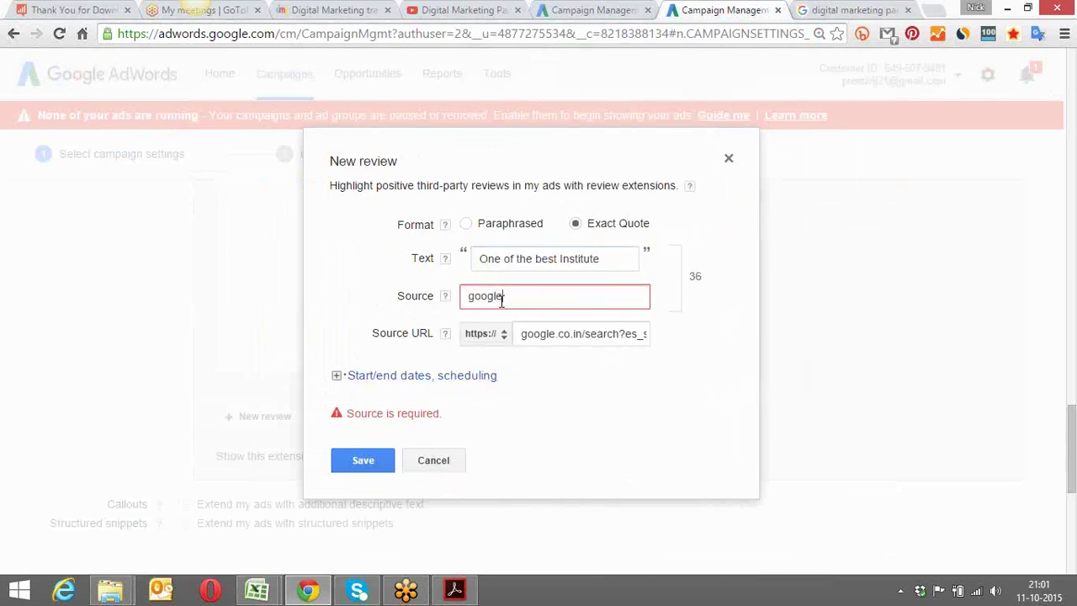
{"action": "type", "text": ".com"}
{"action": "key", "text": "BackSpace"}
{"action": "key", "text": "BackSpace"}
{"action": "key", "text": "BackSpace"}
{"action": "key", "text": "BackSpace"}
{"action": "key", "text": "BackSpace"}
{"action": "key", "text": "BackSpace"}
{"action": "key", "text": "BackSpace"}
{"action": "key", "text": "BackSpace"}
{"action": "key", "text": "BackSpace"}
{"action": "key", "text": "BackSpace"}
{"action": "type", "text": "dmpaathshala.com"}
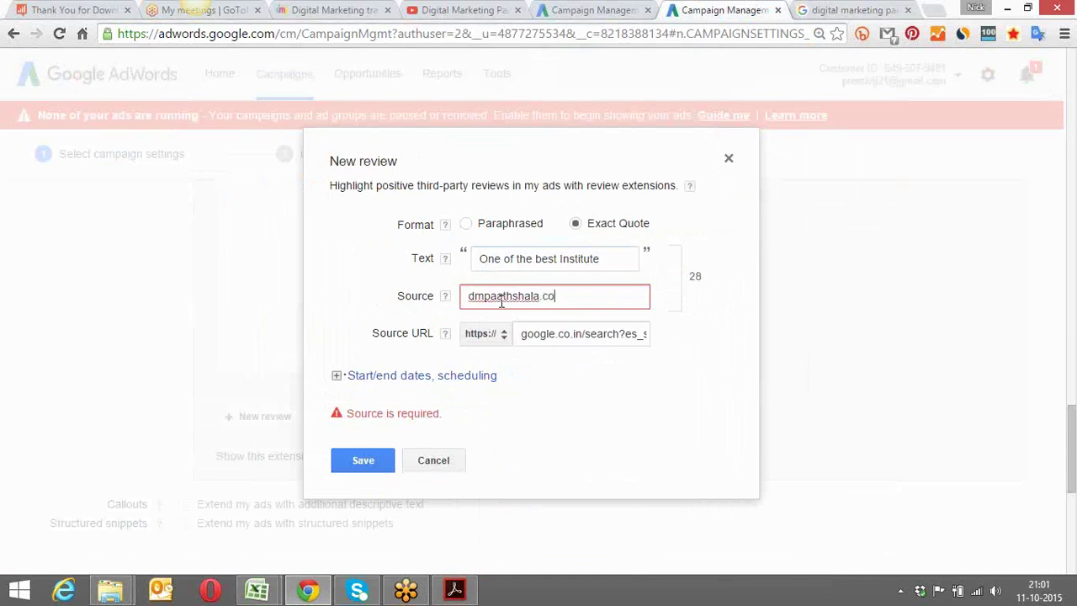
{"action": "key", "text": "BackSpace"}
{"action": "key", "text": "BackSpace"}
{"action": "key", "text": "BackSpace"}
{"action": "key", "text": "BackSpace"}
{"action": "key", "text": "BackSpace"}
{"action": "key", "text": "BackSpace"}
{"action": "key", "text": "BackSpace"}
{"action": "key", "text": "BackSpace"}
{"action": "key", "text": "BackSpace"}
{"action": "key", "text": "BackSpace"}
{"action": "key", "text": "BackSpace"}
{"action": "key", "text": "BackSpace"}
{"action": "key", "text": "BackSpace"}
{"action": "key", "text": "BackSpace"}
{"action": "key", "text": "BackSpace"}
{"action": "key", "text": "BackSpace"}
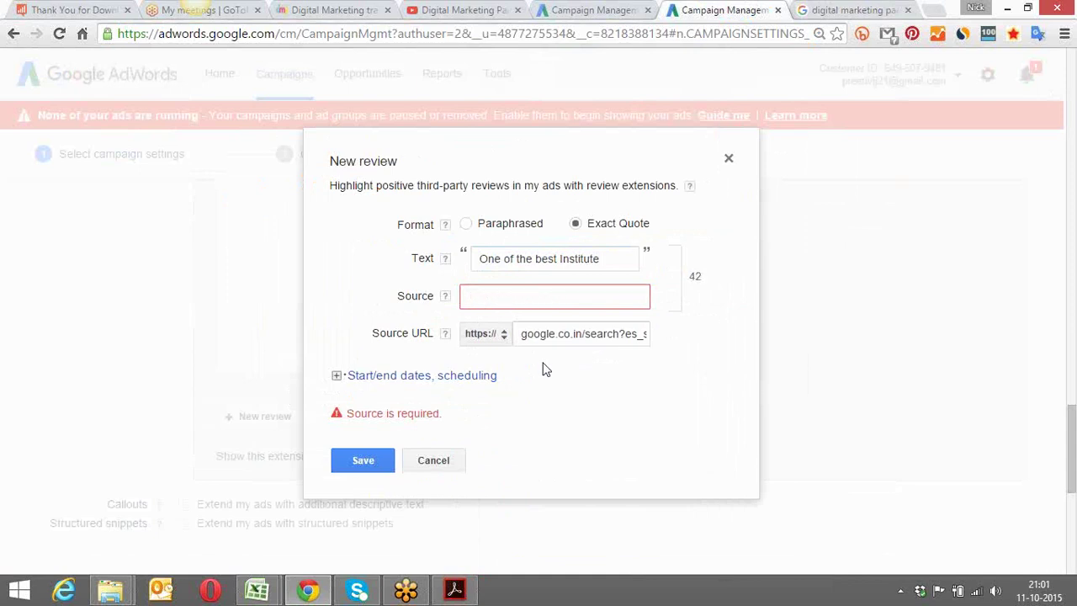
{"action": "left_click", "coordinate": [357, 458]}
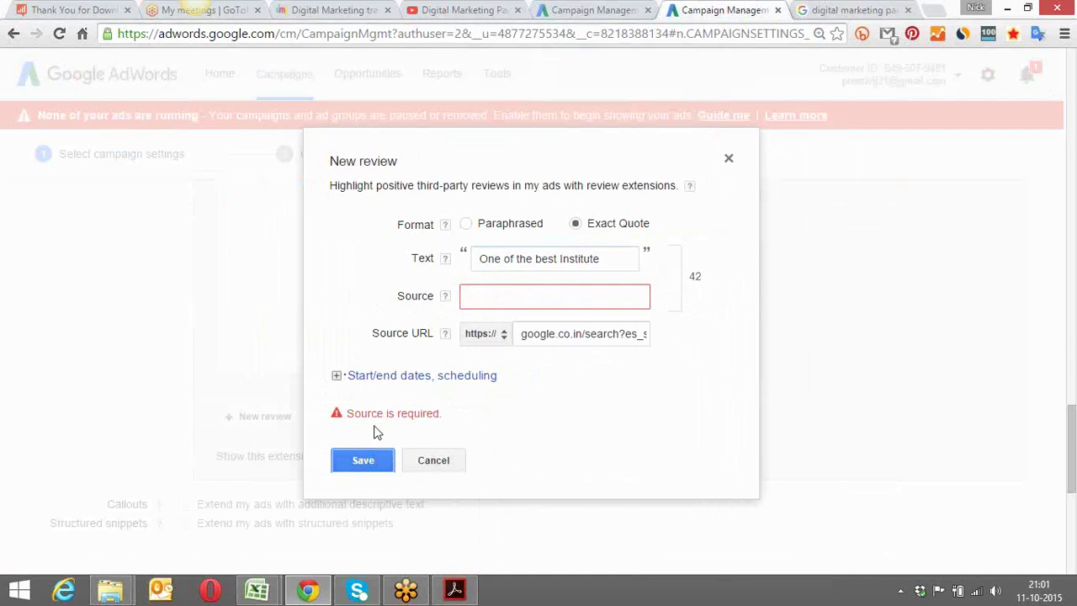
Switch the review to Paraphrased, enter source google.co.in, and inspect the too-long Source URL
{"action": "left_click", "coordinate": [501, 295]}
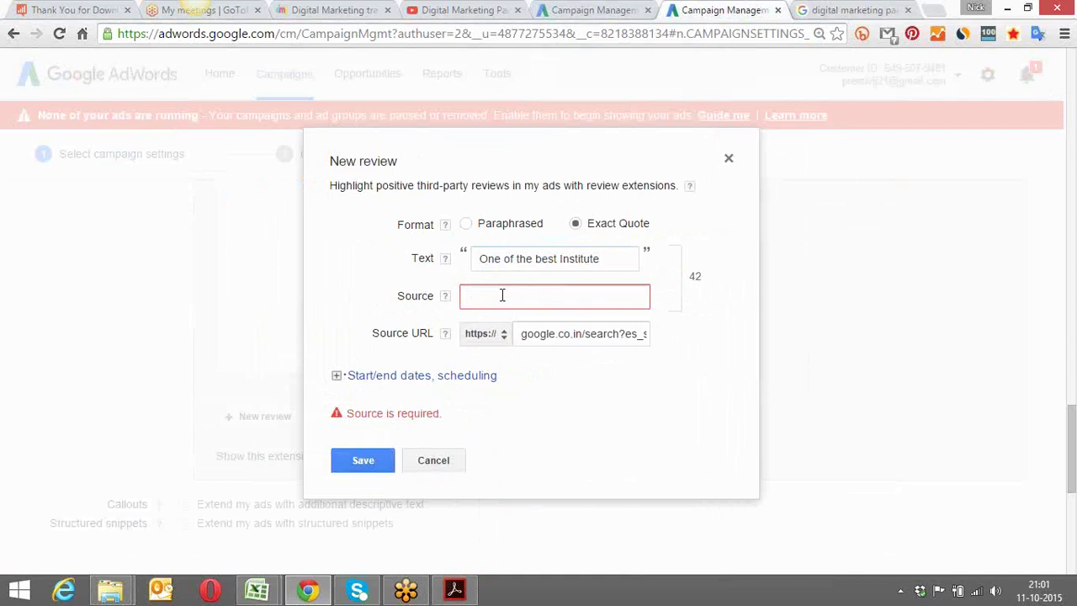
{"action": "left_click", "coordinate": [466, 226]}
{"action": "left_click", "coordinate": [529, 301]}
{"action": "type", "text": "google.co"}
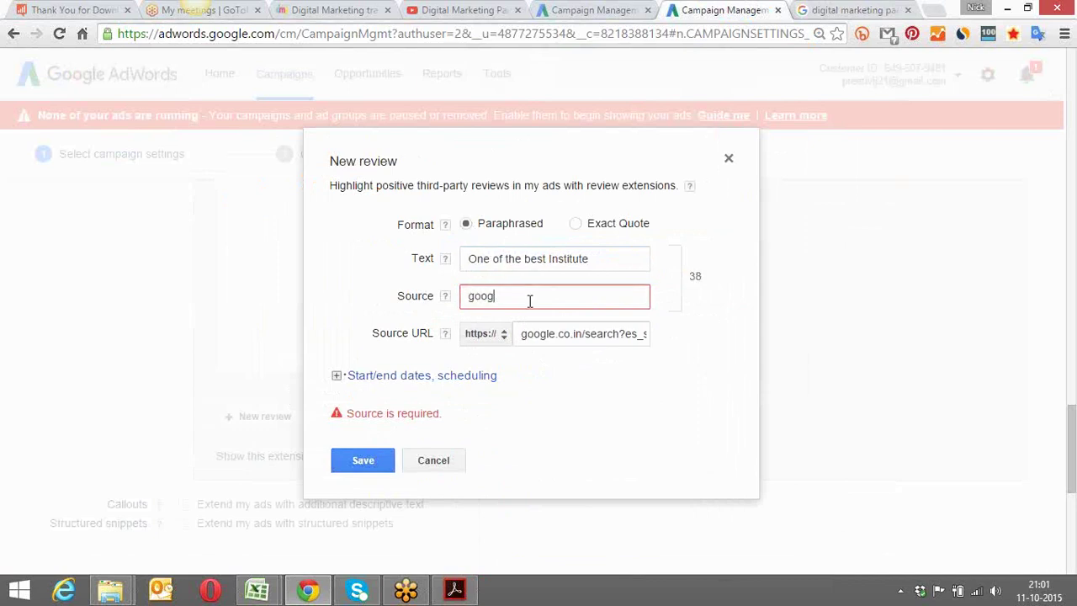
{"action": "type", "text": ".in"}
{"action": "triple_click", "coordinate": [361, 462]}
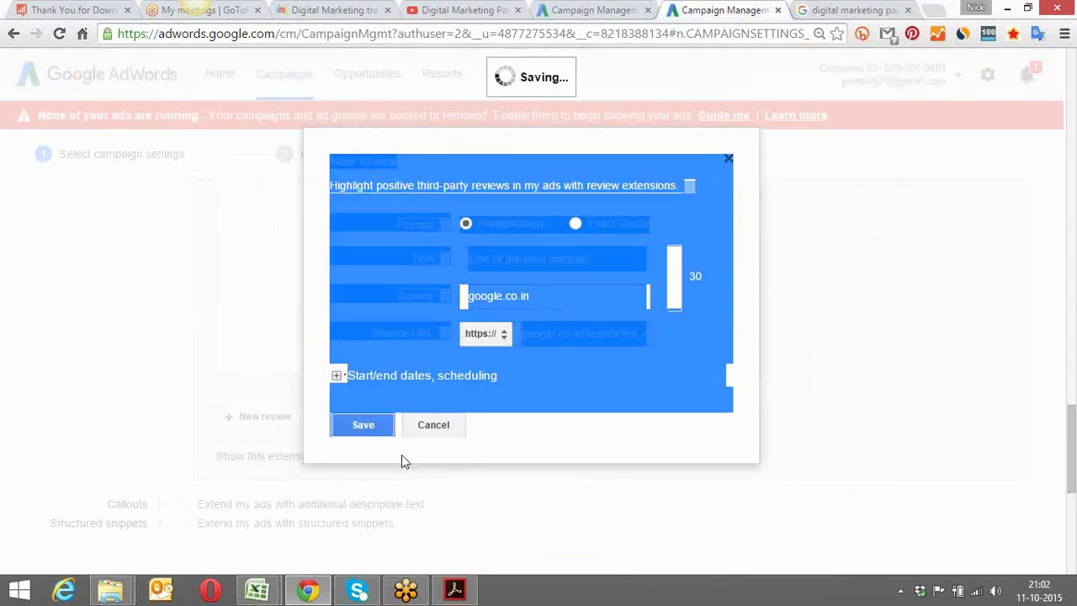
{"action": "left_click", "coordinate": [539, 437]}
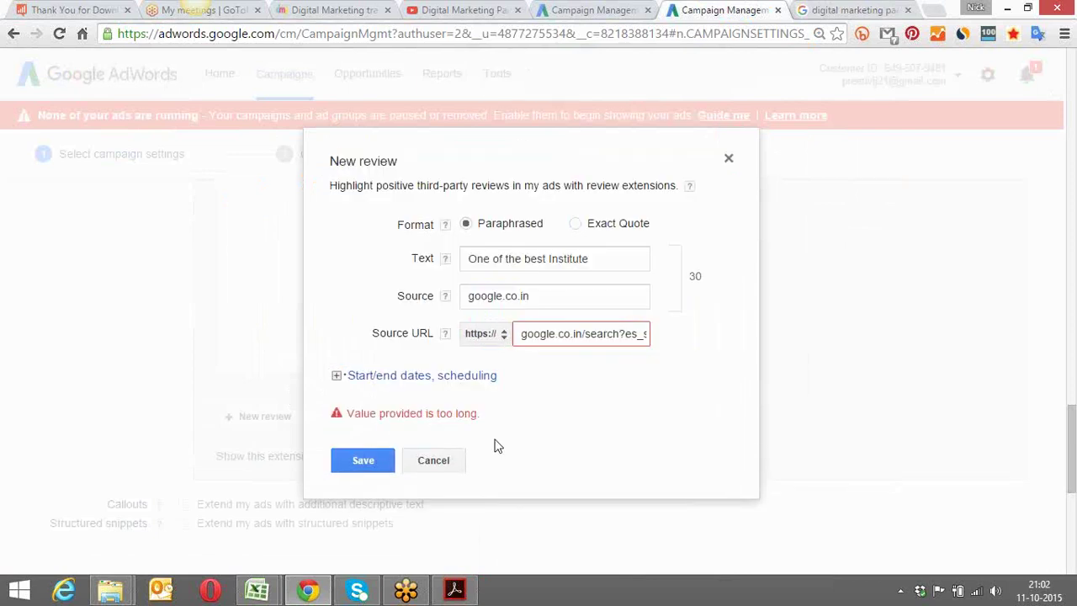
{"action": "left_click", "coordinate": [557, 296]}
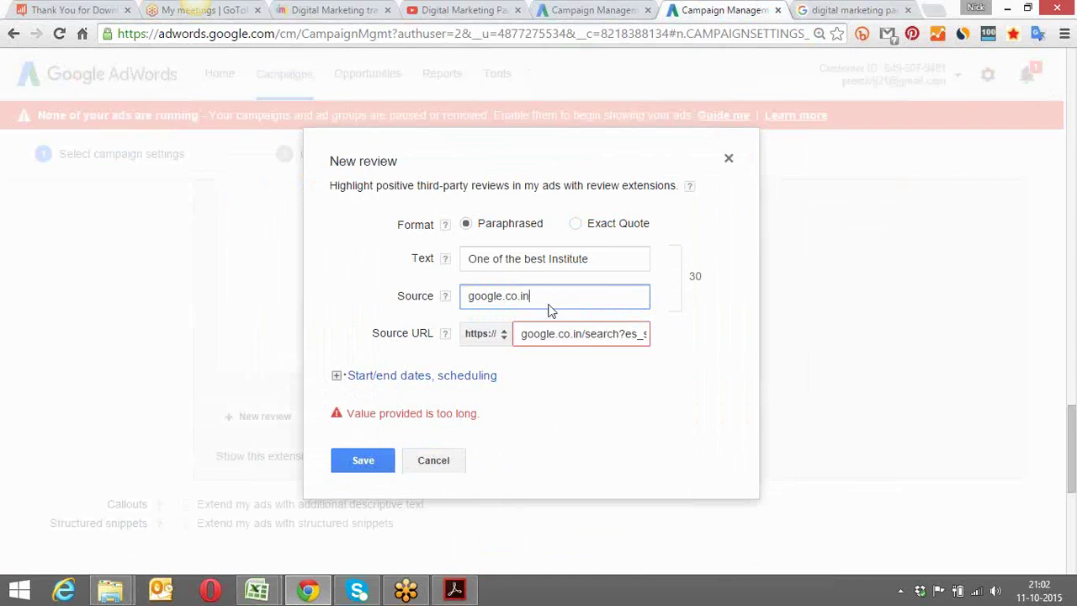
{"action": "left_click", "coordinate": [617, 333]}
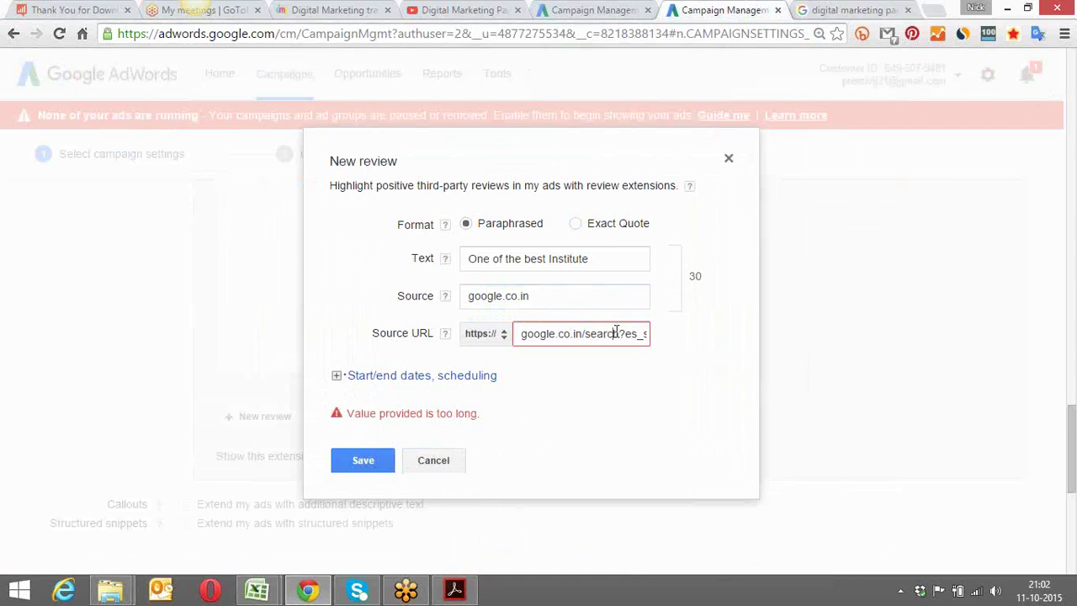
{"action": "key", "text": "Right"}
{"action": "key", "text": "Right"}
{"action": "key", "text": "Right"}
{"action": "key", "text": "Right"}
{"action": "key", "text": "Right"}
{"action": "key", "text": "Right"}
{"action": "key", "text": "Right"}
{"action": "key", "text": "Right"}
{"action": "key", "text": "Right"}
{"action": "key", "text": "Right"}
{"action": "key", "text": "Right"}
{"action": "key", "text": "Right"}
{"action": "key", "text": "Right"}
{"action": "key", "text": "Right"}
{"action": "key", "text": "Right"}
{"action": "key", "text": "Right"}
{"action": "key", "text": "Right"}
{"action": "key", "text": "Right"}
{"action": "key", "text": "Right"}
{"action": "key", "text": "Right"}
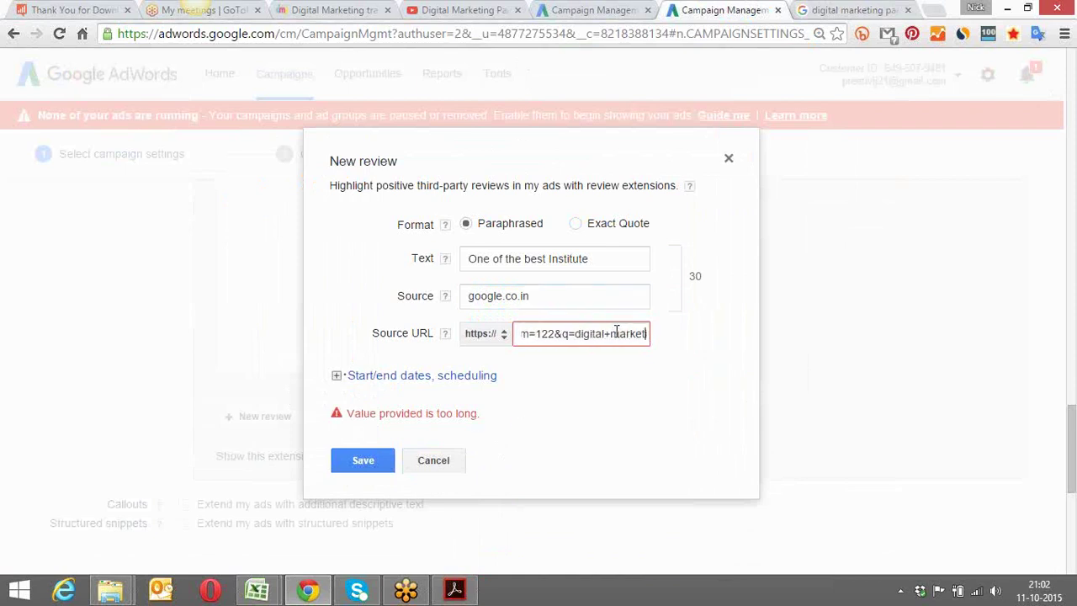
{"action": "key", "text": "Right"}
{"action": "key", "text": "Right"}
{"action": "key", "text": "Right"}
{"action": "key", "text": "Right"}
{"action": "key", "text": "Right"}
{"action": "key", "text": "Right"}
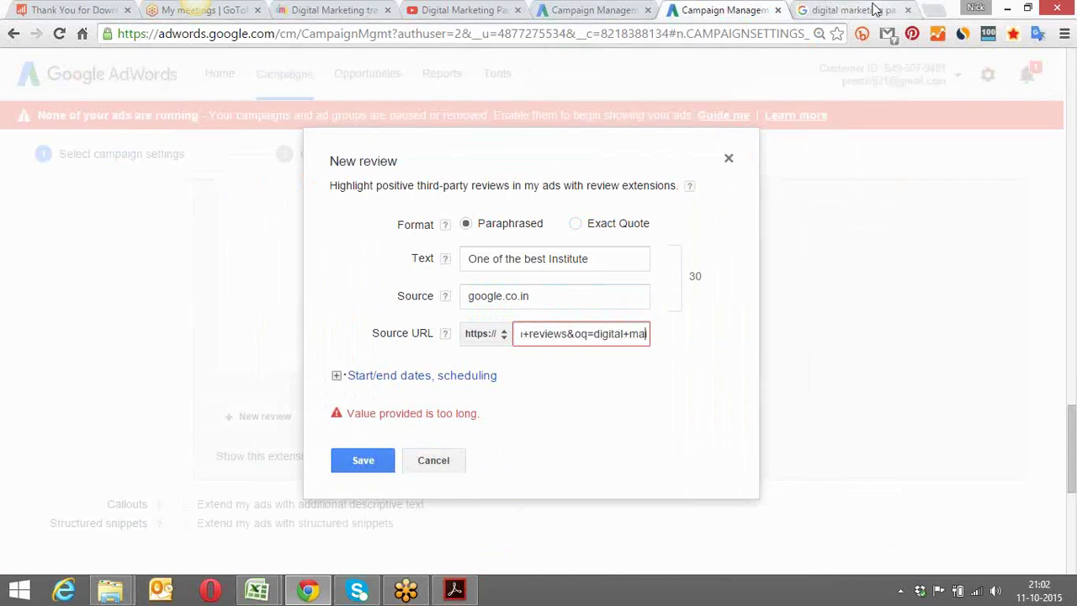
{"action": "left_click", "coordinate": [866, 10]}
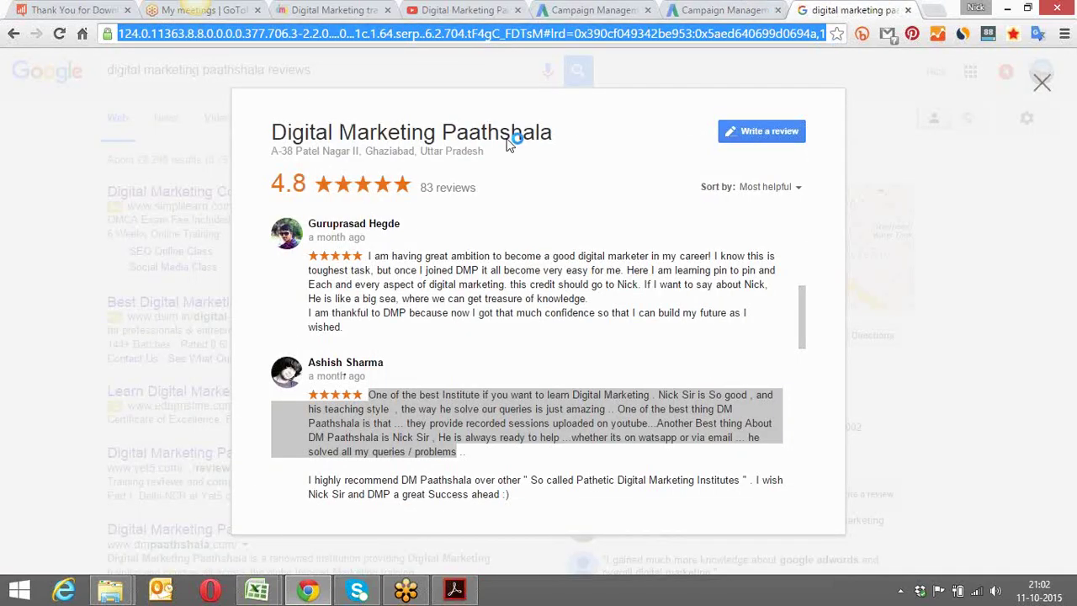
Open the business photos in a new tab and rerun the search with 'google plus' instead of 'reviews'
{"action": "left_click", "coordinate": [1042, 87]}
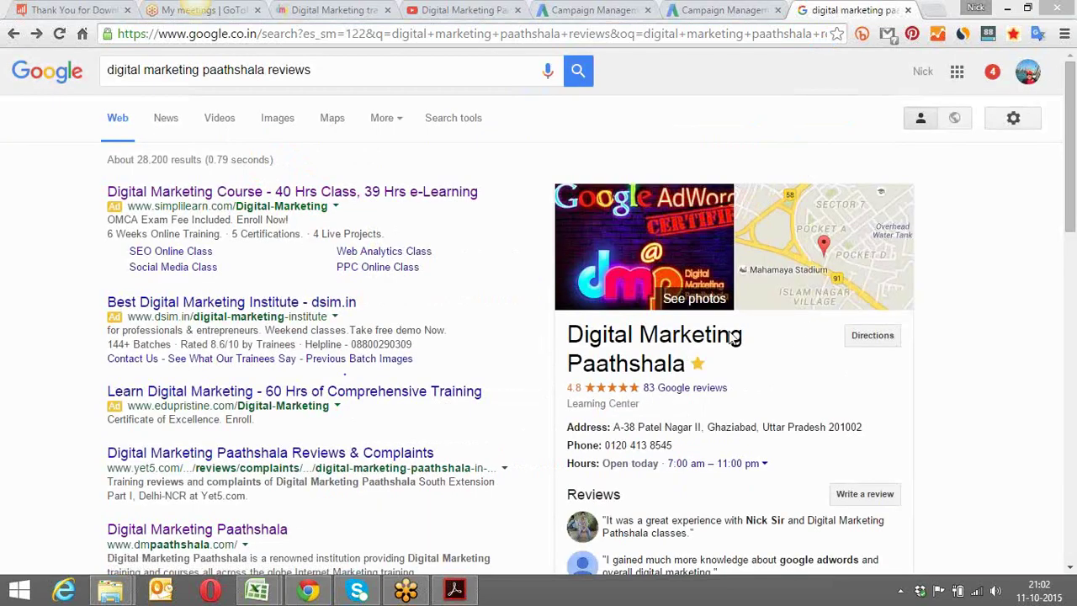
{"action": "right_click", "coordinate": [637, 281]}
{"action": "left_click", "coordinate": [682, 286]}
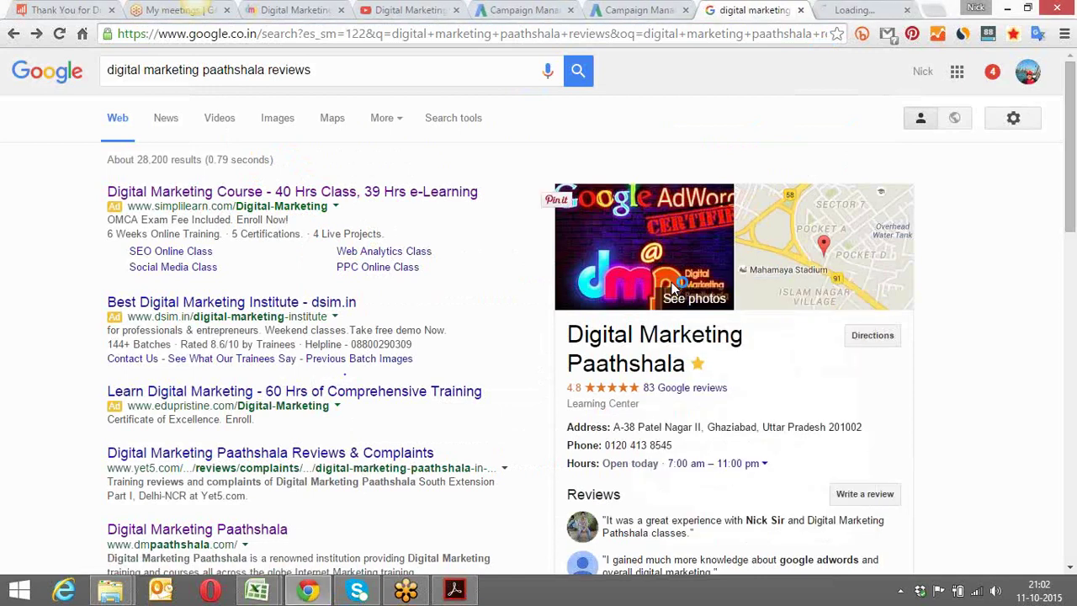
{"action": "left_click", "coordinate": [845, 8]}
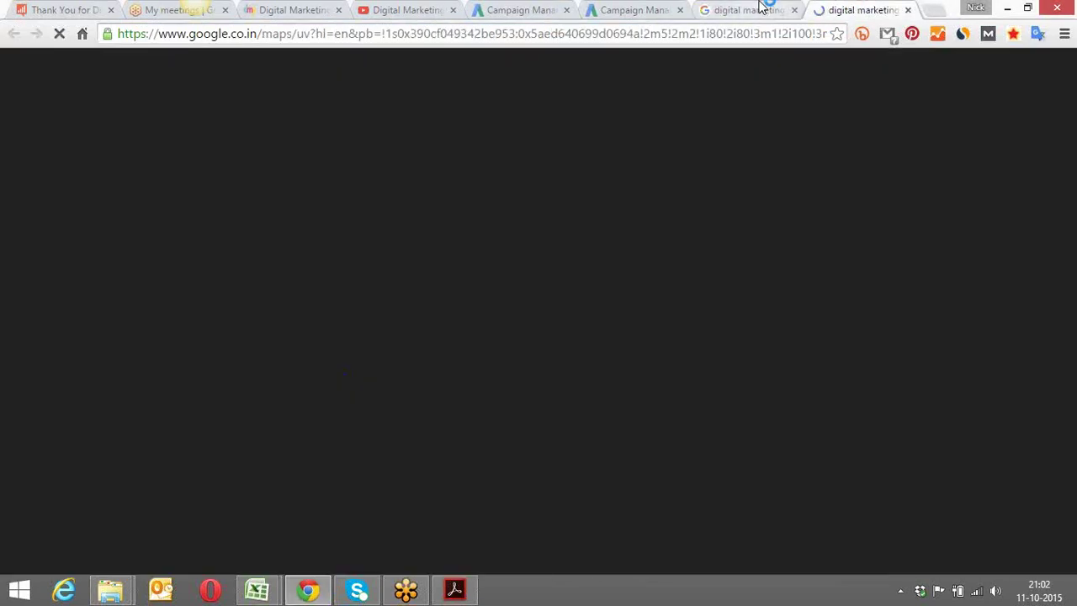
{"action": "left_click", "coordinate": [751, 10]}
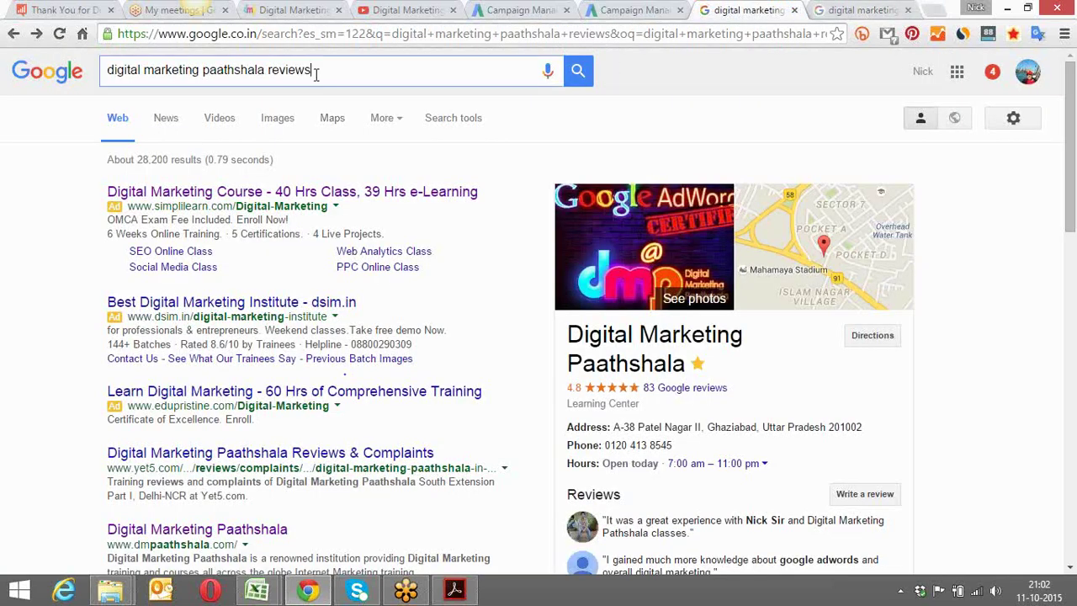
{"action": "left_click_drag", "start_coordinate": [312, 70], "coordinate": [267, 72]}
{"action": "type", "text": "google plus"}
{"action": "key", "text": "Return"}
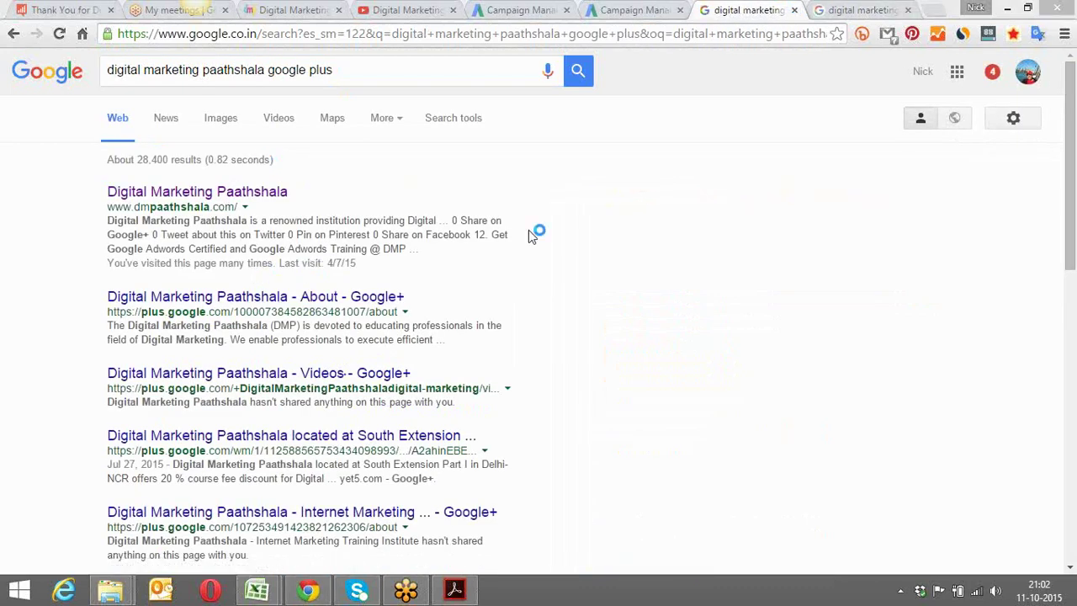
{"action": "left_click", "coordinate": [311, 382]}
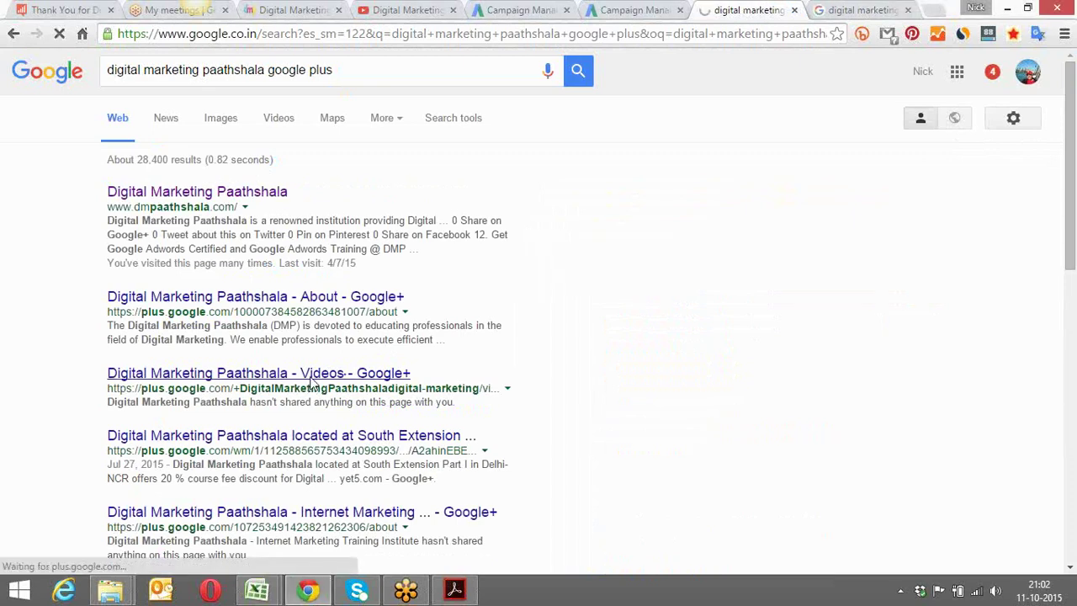
Open Digital Marketing Paathshala's Maps contributor page, select its shorter address, and return to AdWords
{"action": "key", "text": "ctrl+Tab"}
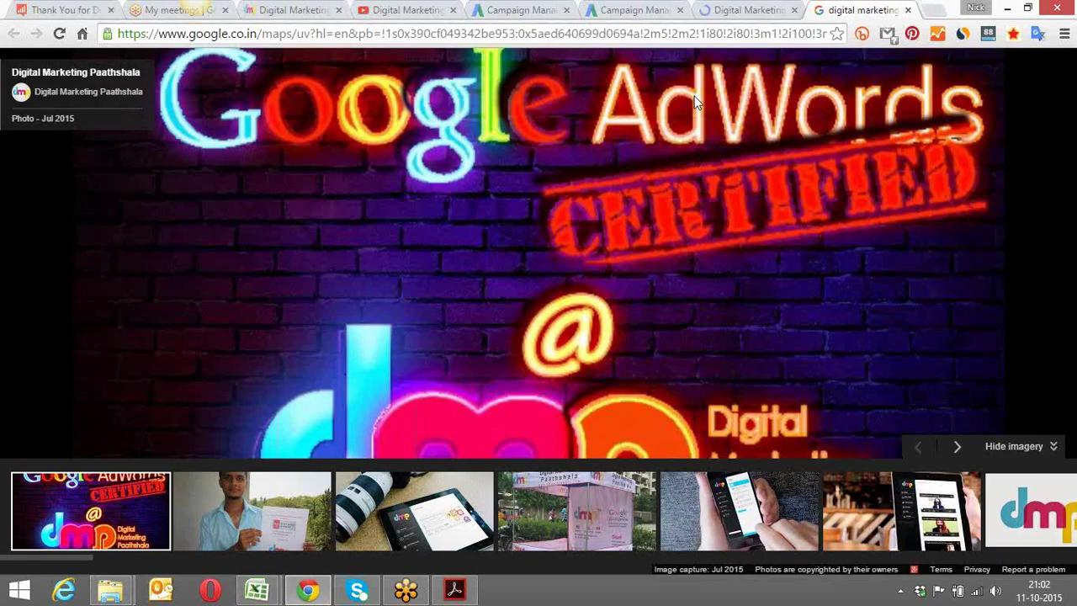
{"action": "left_click", "coordinate": [73, 92]}
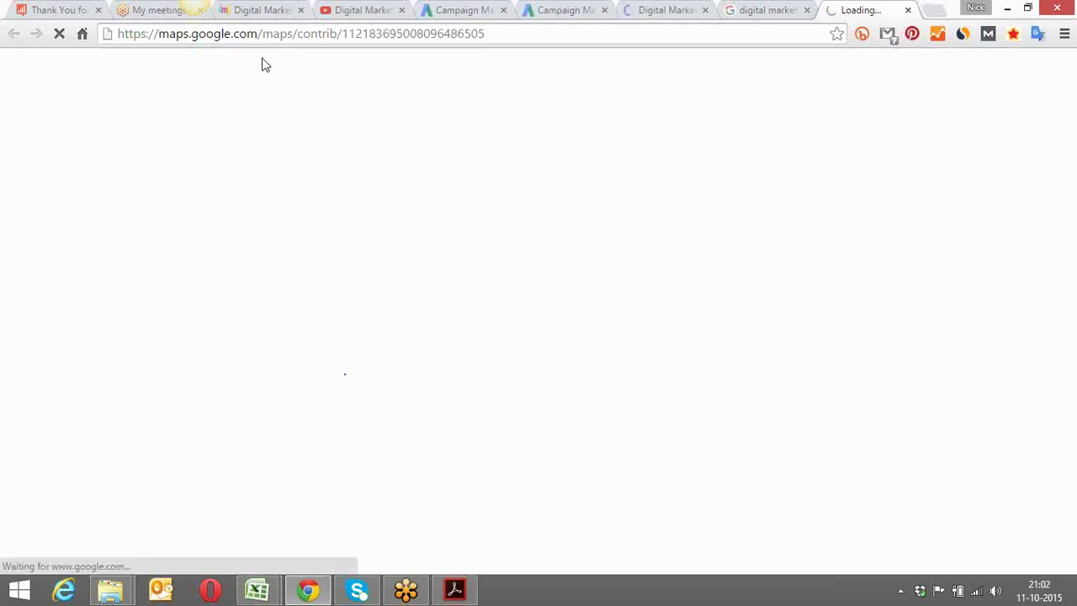
{"action": "left_click", "coordinate": [329, 37]}
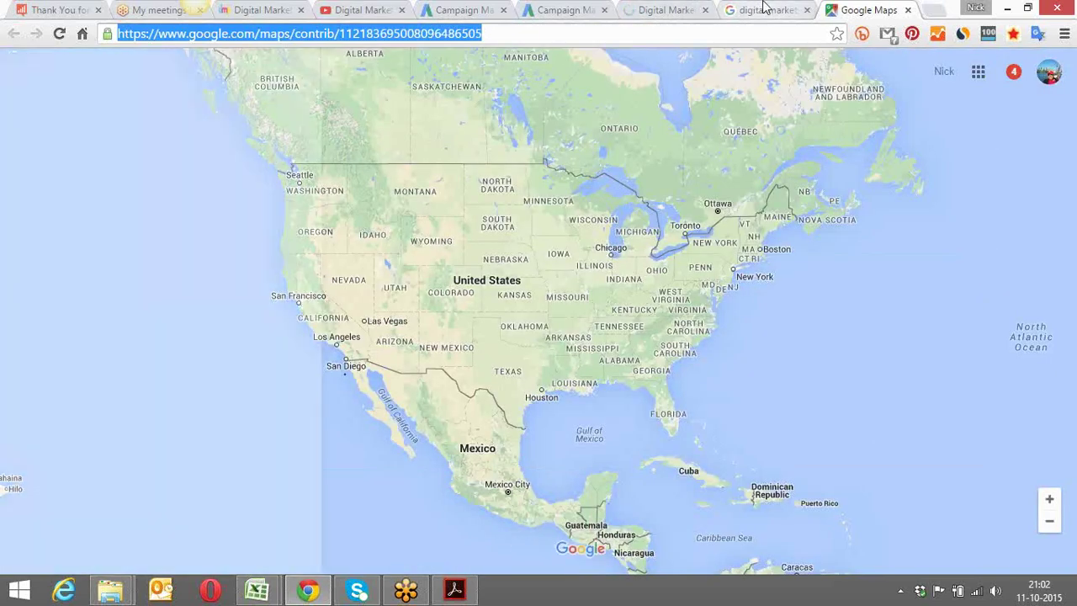
{"action": "left_click", "coordinate": [764, 9]}
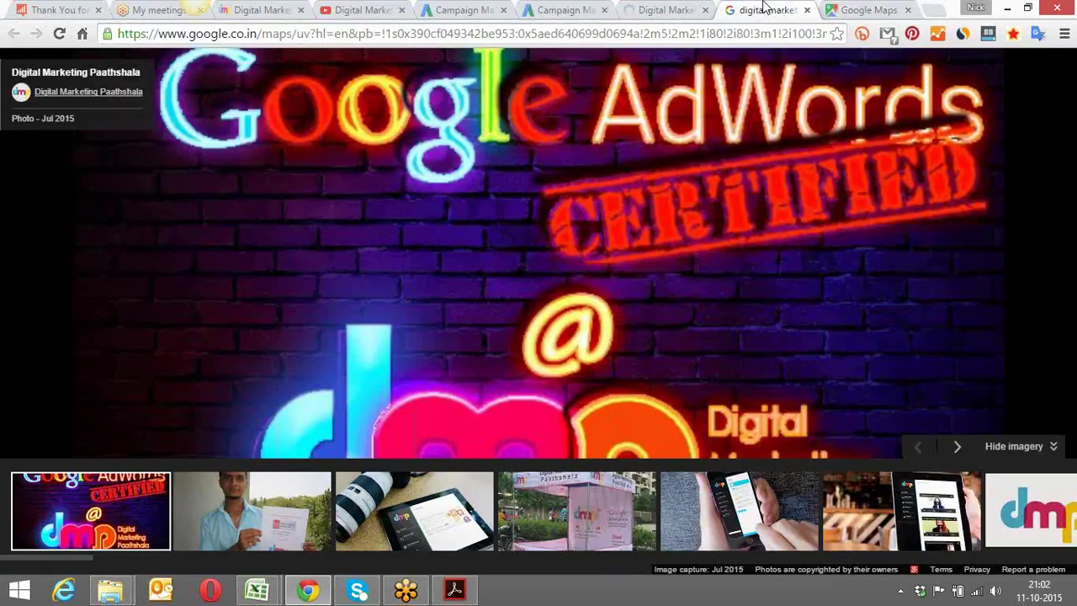
{"action": "left_click", "coordinate": [650, 9]}
{"action": "left_click", "coordinate": [589, 10]}
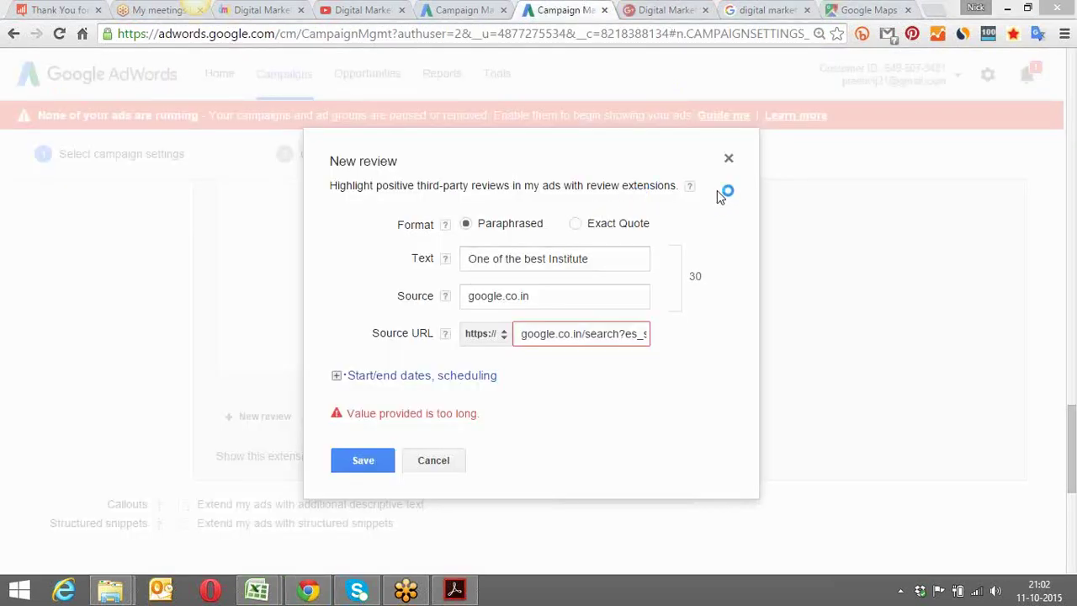
Put the maps/contrib link in Source URL and save the 'One of the best Institute' review
{"action": "left_click", "coordinate": [543, 334]}
{"action": "key", "text": "End"}
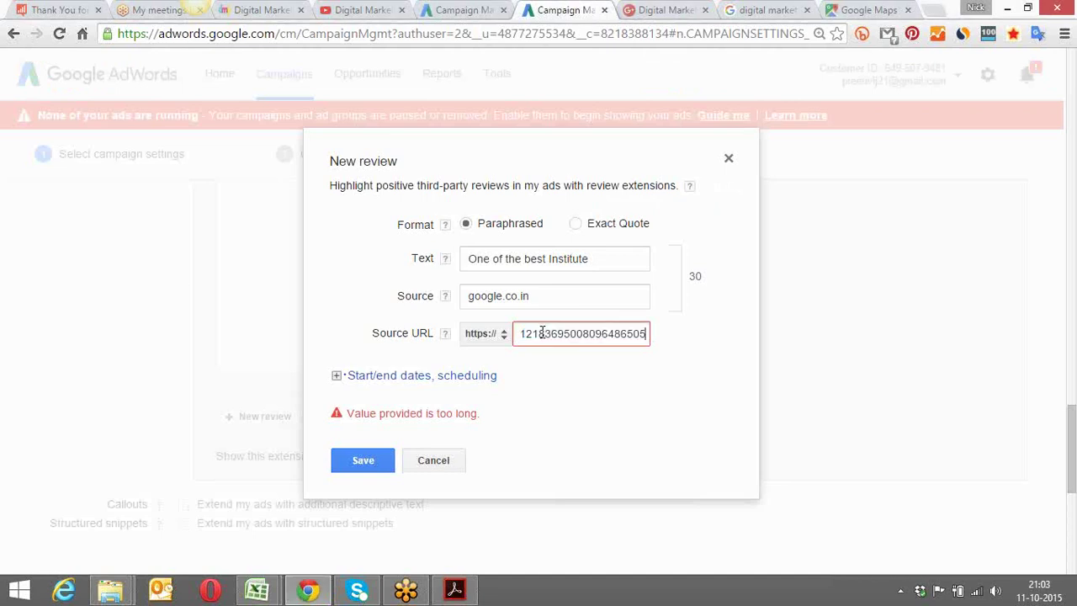
{"action": "left_click", "coordinate": [365, 459]}
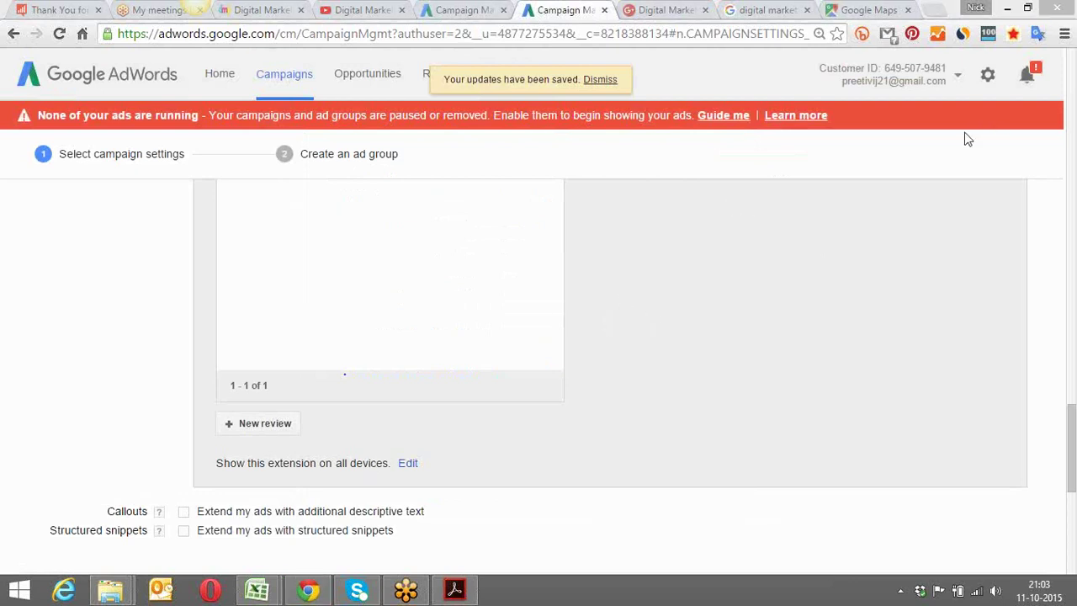
{"action": "left_click_drag", "start_coordinate": [1069, 440], "coordinate": [1070, 481]}
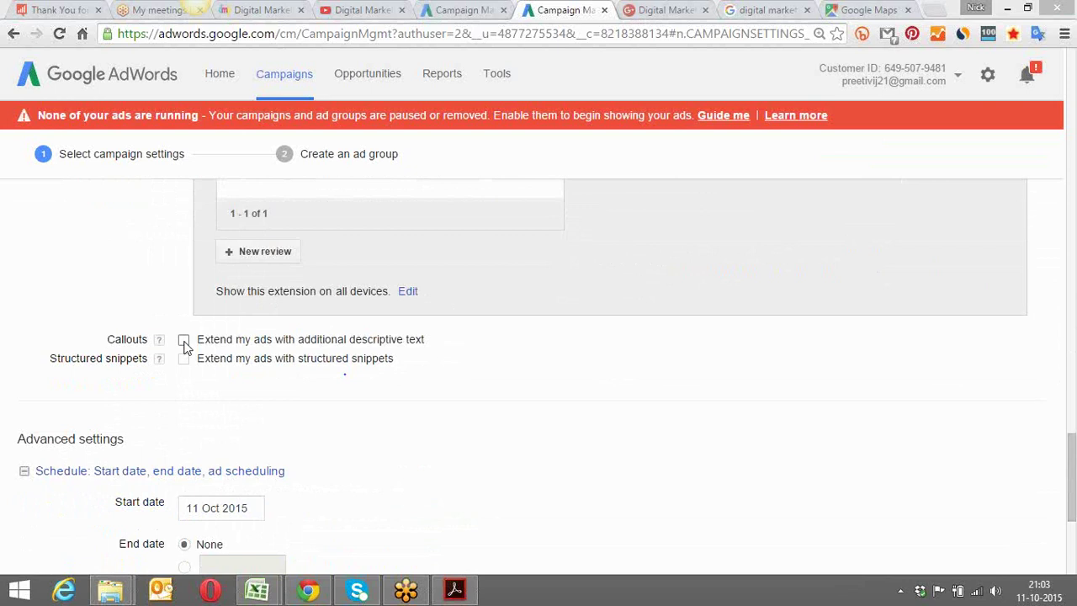
Enable Callouts, revealing existing callouts 'training by Industry prof' and 'Free Website for every 1'
{"action": "left_click", "coordinate": [184, 340]}
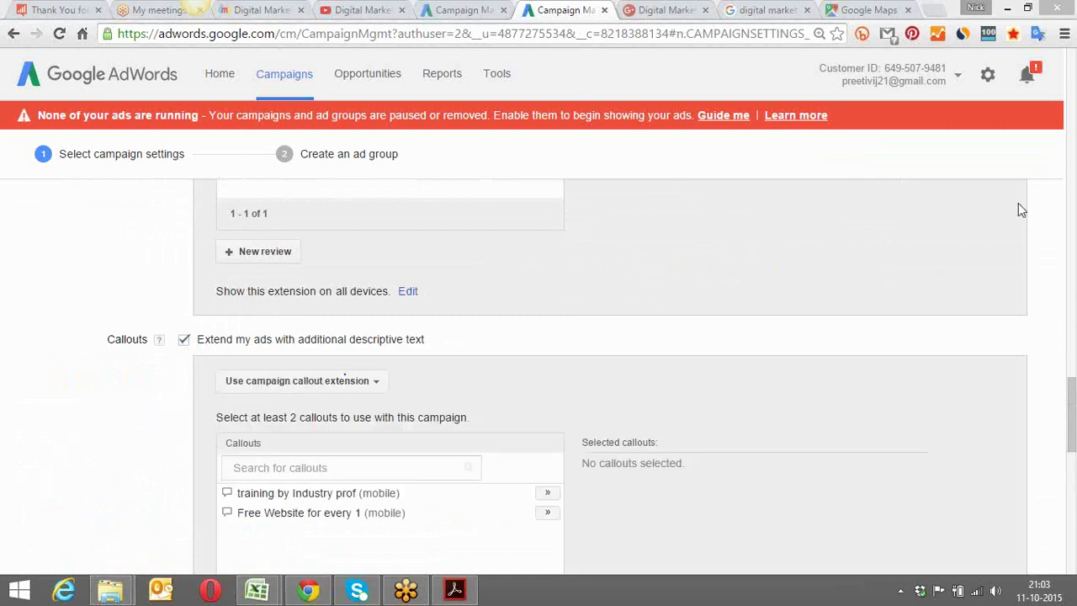
{"action": "left_click_drag", "start_coordinate": [1073, 400], "coordinate": [1072, 412]}
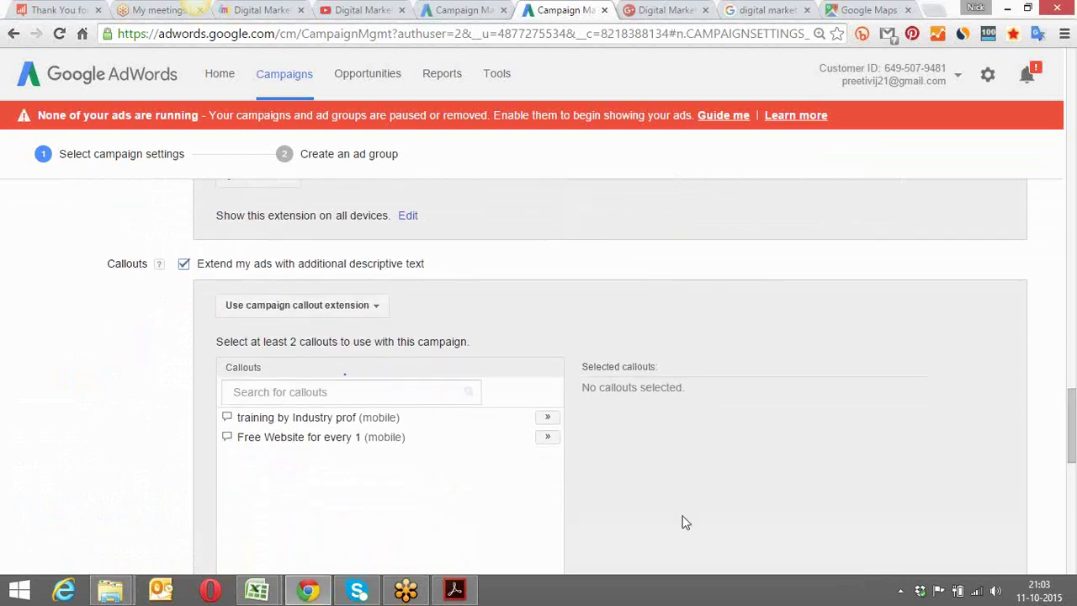
{"action": "mouse_move", "coordinate": [272, 434]}
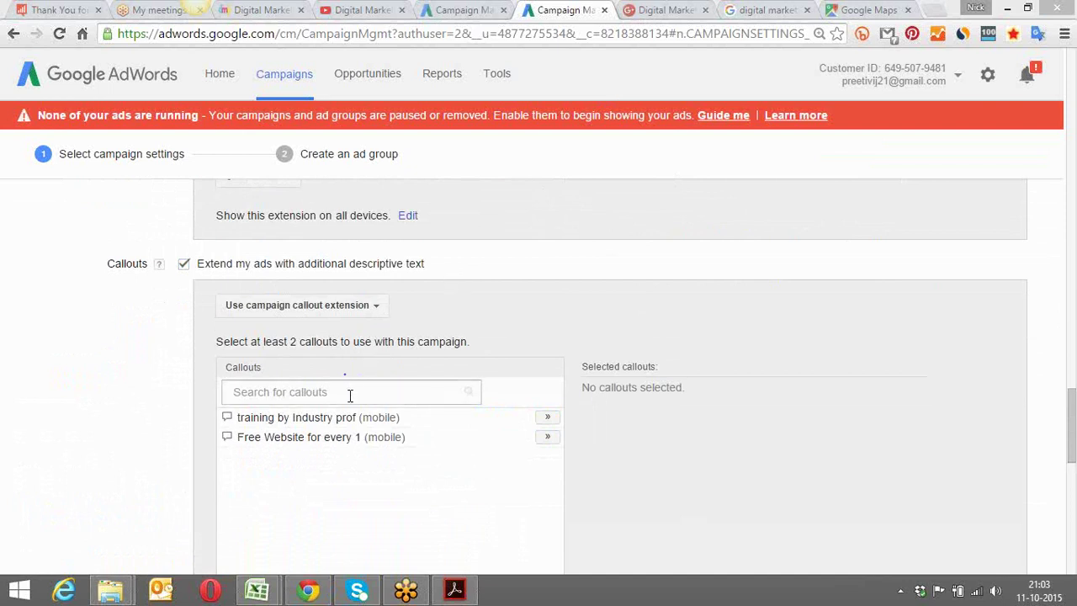
{"action": "left_click_drag", "start_coordinate": [1071, 397], "coordinate": [1072, 456]}
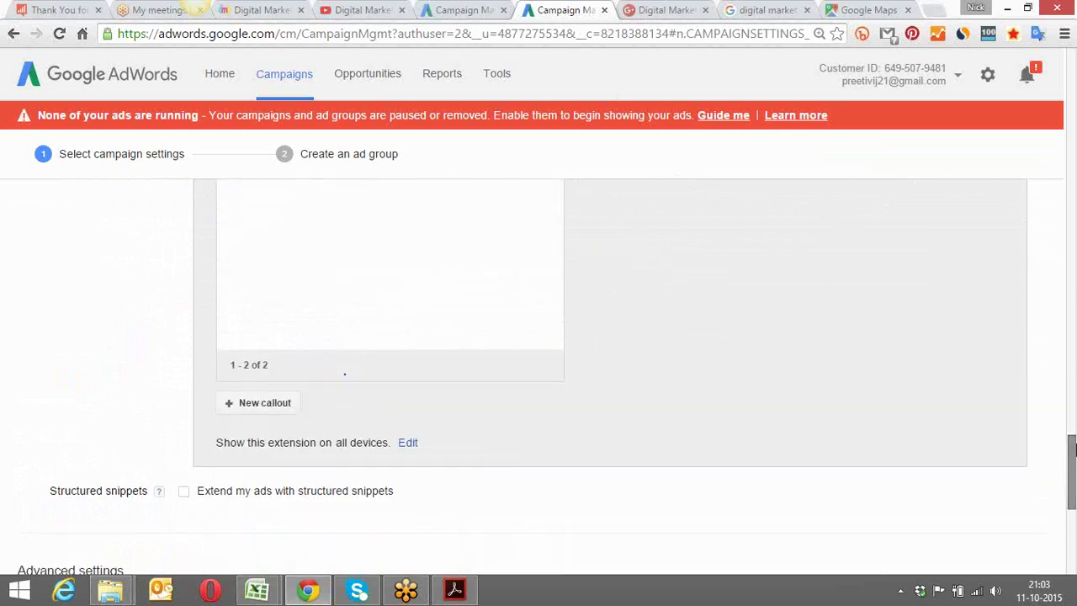
{"action": "left_click", "coordinate": [273, 407]}
Enter the callout text 'More then 10 Certifications' and try saving it
{"action": "left_click", "coordinate": [557, 274]}
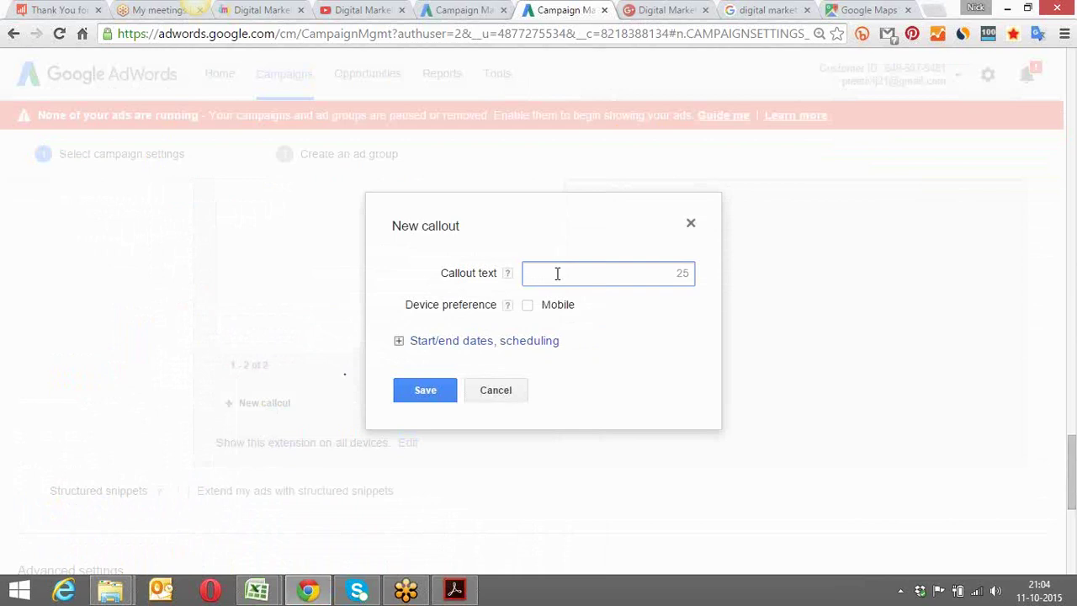
{"action": "type", "text": "C"}
{"action": "type", "text": "More then"}
{"action": "type", "text": " 10 Cer"}
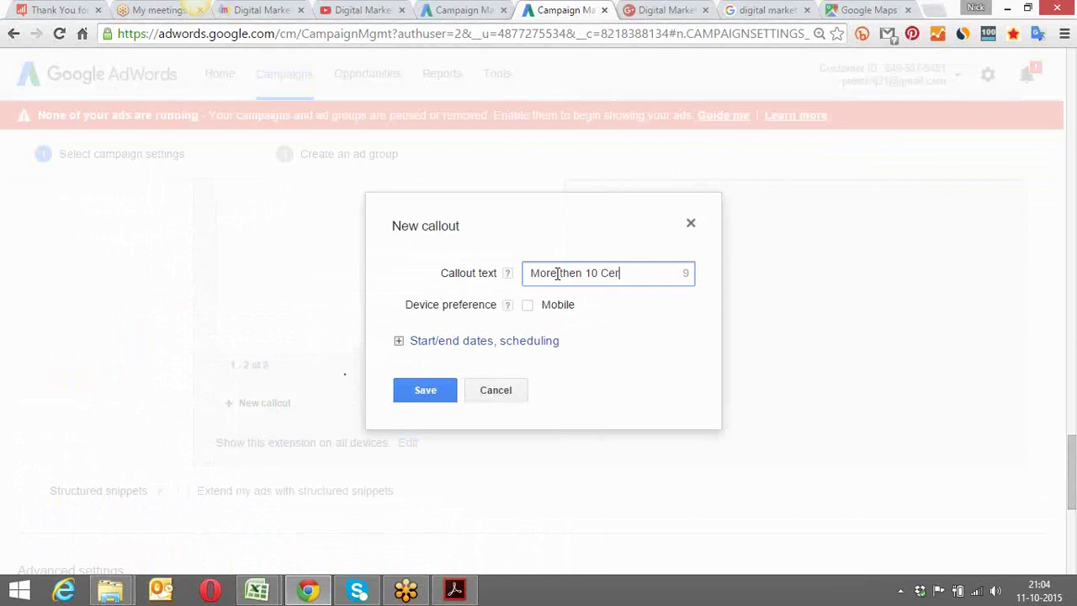
{"action": "type", "text": "tifications"}
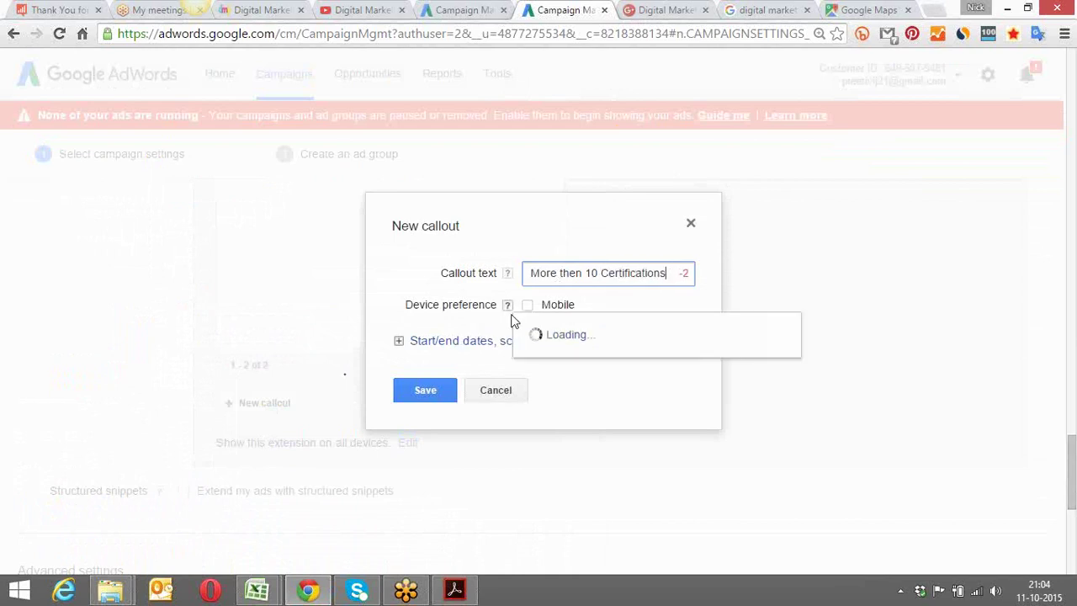
{"action": "left_click", "coordinate": [423, 395]}
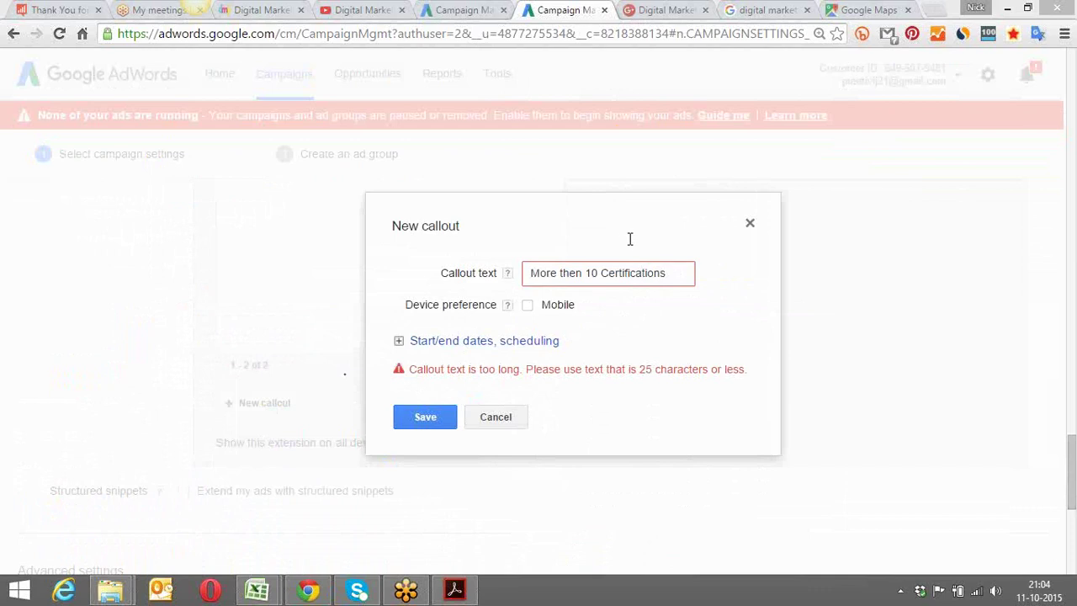
Shorten the callout to '10+ Certifications', set Mobile device preference, and save
{"action": "left_click", "coordinate": [587, 273]}
{"action": "key", "text": "BackSpace"}
{"action": "key", "text": "BackSpace"}
{"action": "key", "text": "BackSpace"}
{"action": "key", "text": "BackSpace"}
{"action": "key", "text": "BackSpace"}
{"action": "key", "text": "BackSpace"}
{"action": "key", "text": "BackSpace"}
{"action": "key", "text": "BackSpace"}
{"action": "key", "text": "BackSpace"}
{"action": "key", "text": "BackSpace"}
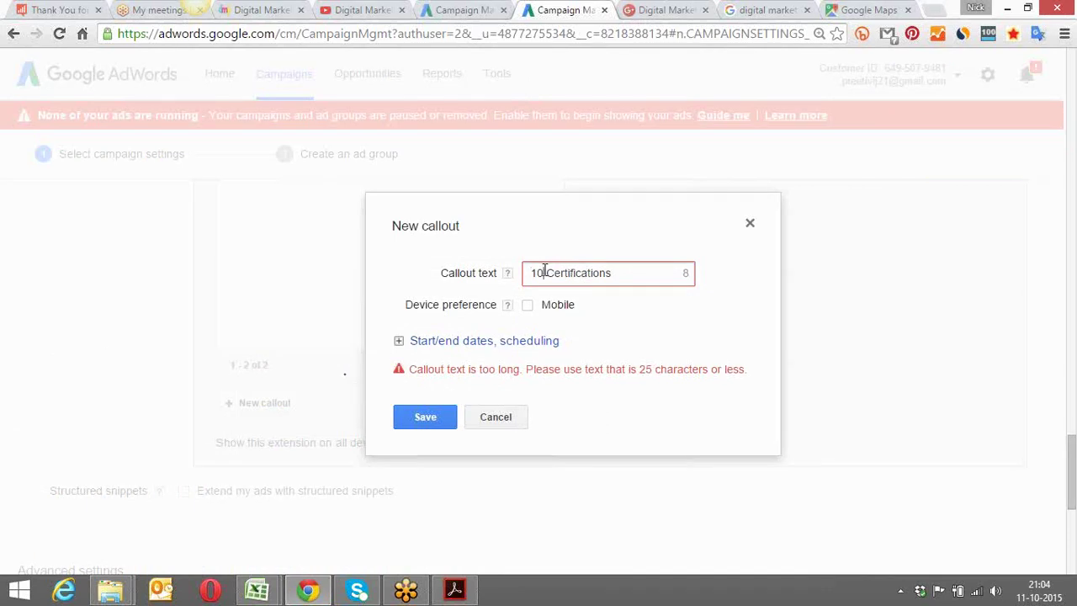
{"action": "left_click", "coordinate": [544, 272]}
{"action": "type", "text": "plus"}
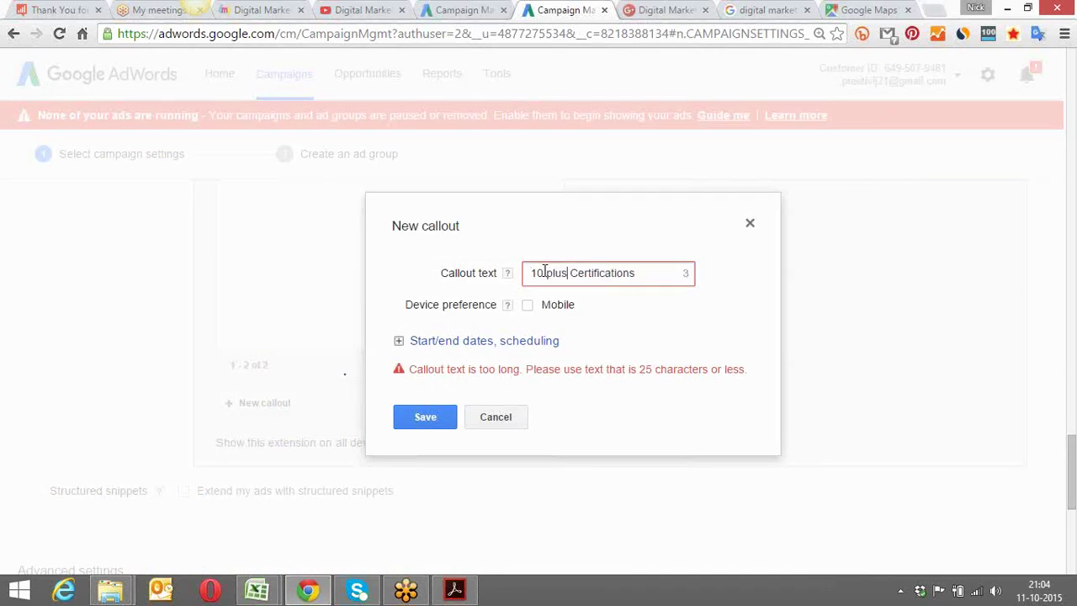
{"action": "key", "text": "BackSpace"}
{"action": "key", "text": "BackSpace"}
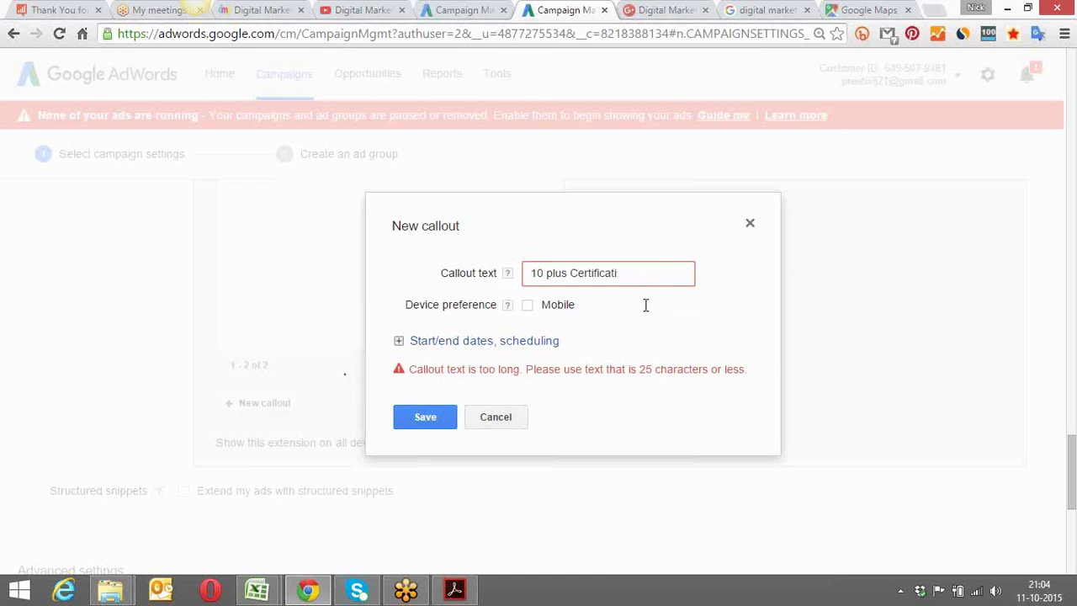
{"action": "left_click", "coordinate": [570, 274]}
{"action": "key", "text": "BackSpace"}
{"action": "key", "text": "BackSpace"}
{"action": "key", "text": "BackSpace"}
{"action": "key", "text": "BackSpace"}
{"action": "key", "text": "BackSpace"}
{"action": "key", "text": "BackSpace"}
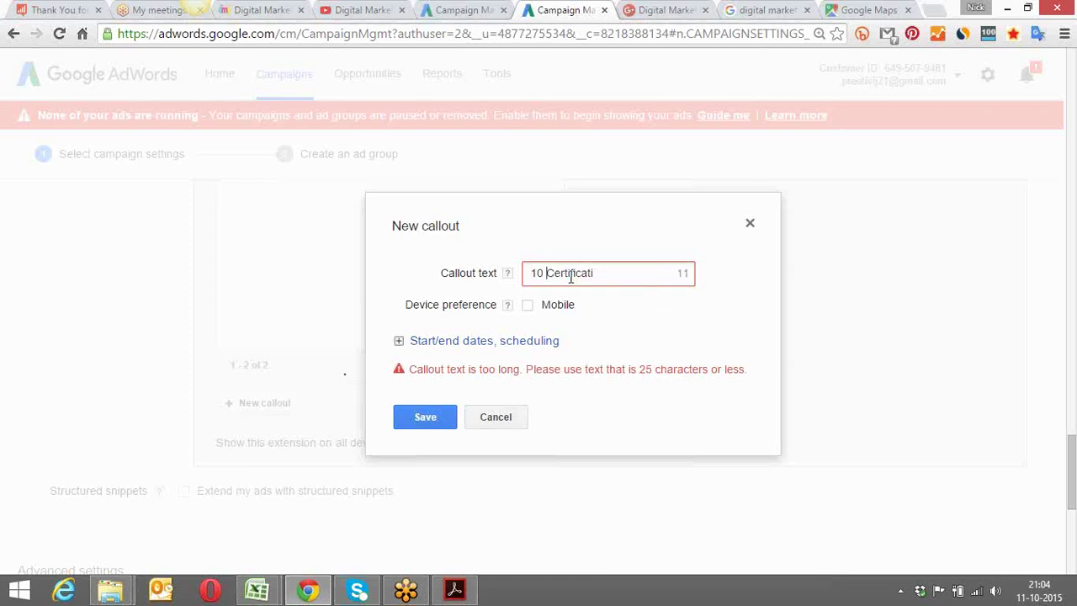
{"action": "type", "text": "+"}
{"action": "type", "text": " ons"}
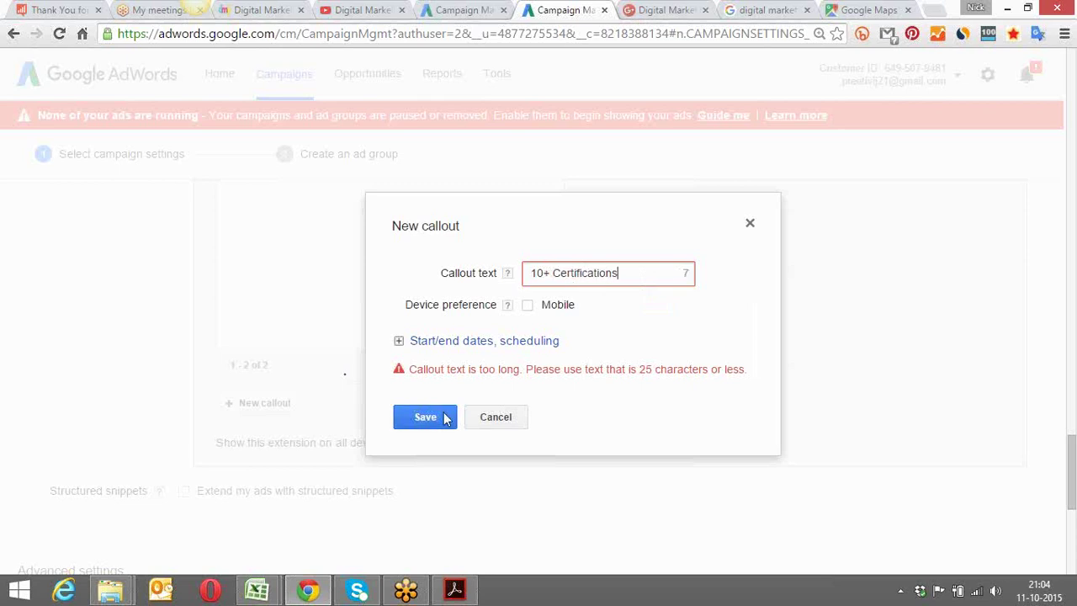
{"action": "left_click", "coordinate": [528, 305]}
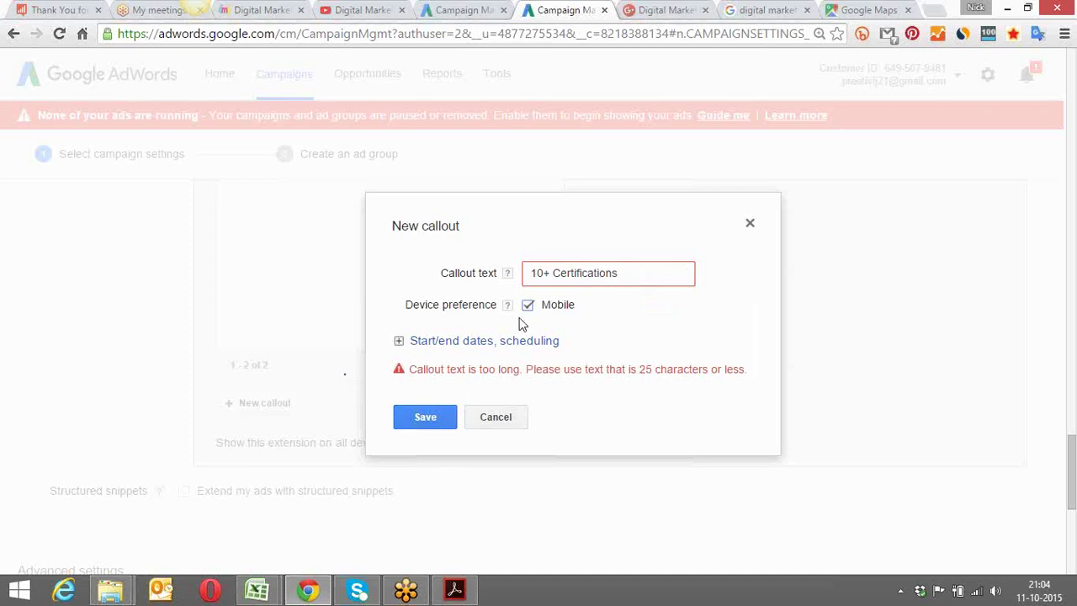
{"action": "left_click", "coordinate": [428, 420]}
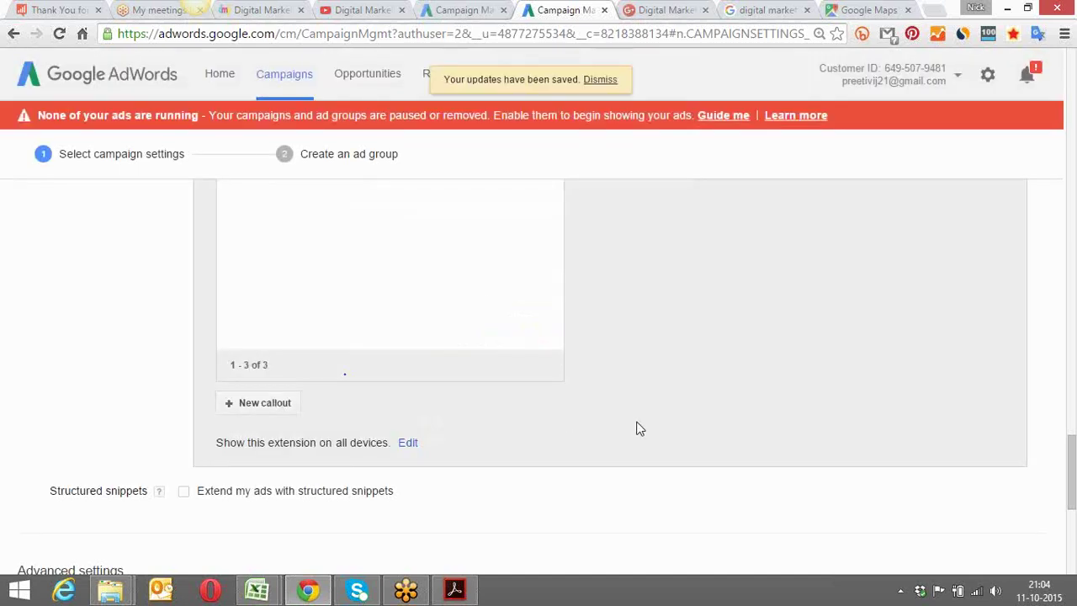
{"action": "scroll", "coordinate": [636, 429], "scroll_direction": "down", "scroll_amount": 4}
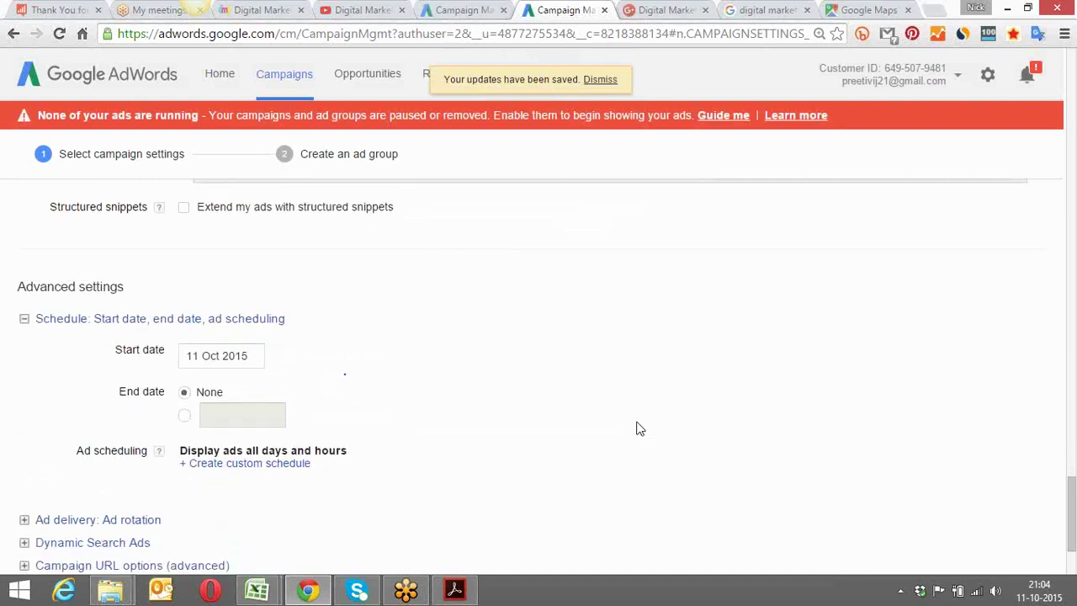
{"action": "scroll", "coordinate": [636, 428], "scroll_direction": "up", "scroll_amount": 1}
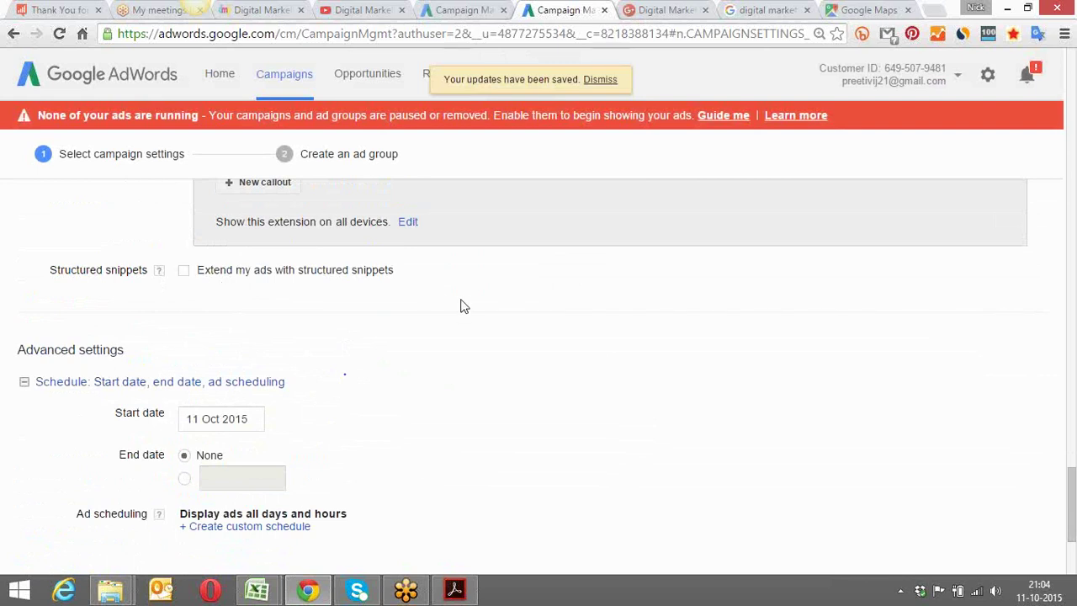
{"action": "scroll", "coordinate": [461, 306], "scroll_direction": "up", "scroll_amount": 2}
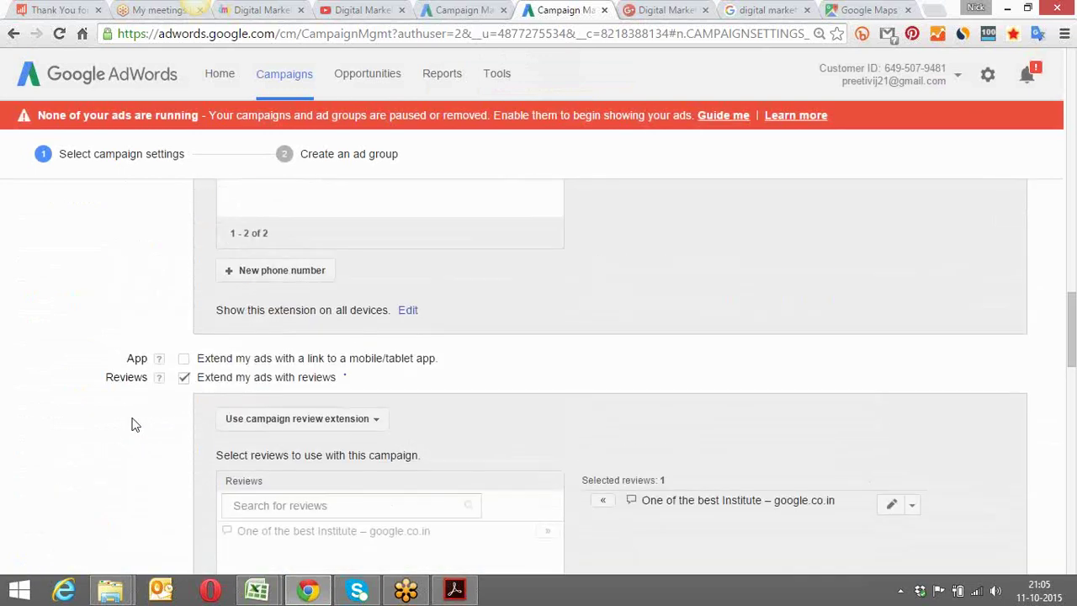
{"action": "scroll", "coordinate": [132, 425], "scroll_direction": "up", "scroll_amount": 5}
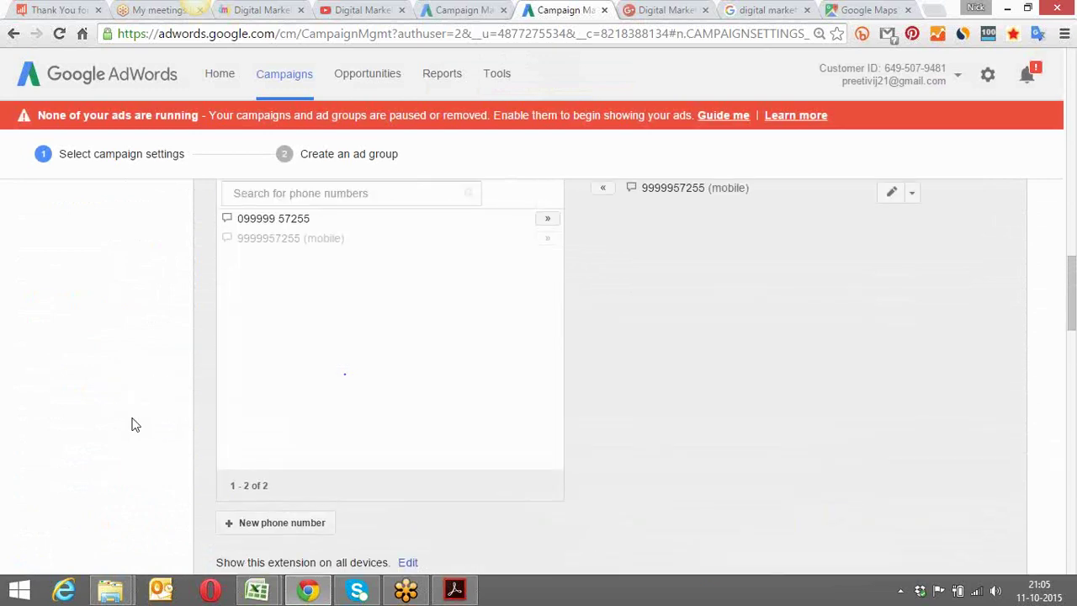
{"action": "scroll", "coordinate": [132, 424], "scroll_direction": "up", "scroll_amount": 1}
{"action": "scroll", "coordinate": [135, 422], "scroll_direction": "down", "scroll_amount": 1}
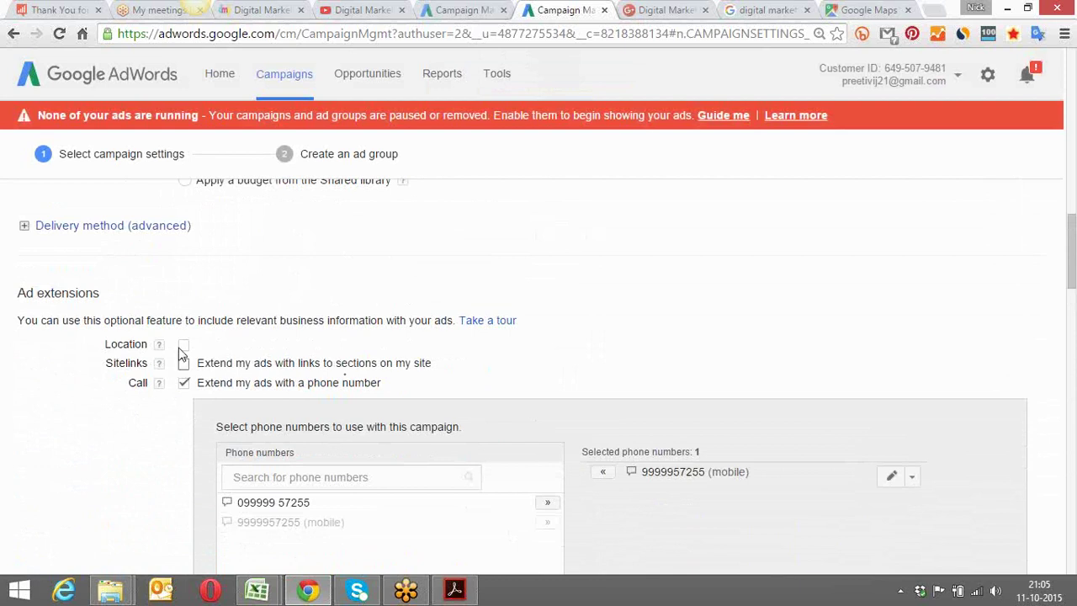
{"action": "scroll", "coordinate": [263, 345], "scroll_direction": "down", "scroll_amount": 1}
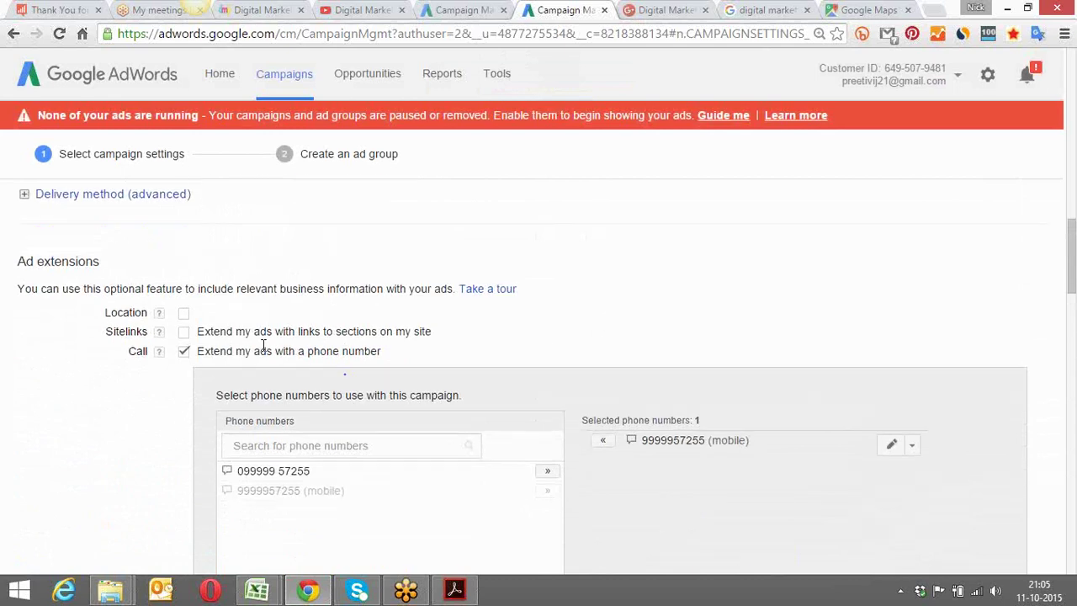
{"action": "scroll", "coordinate": [263, 347], "scroll_direction": "down", "scroll_amount": 10}
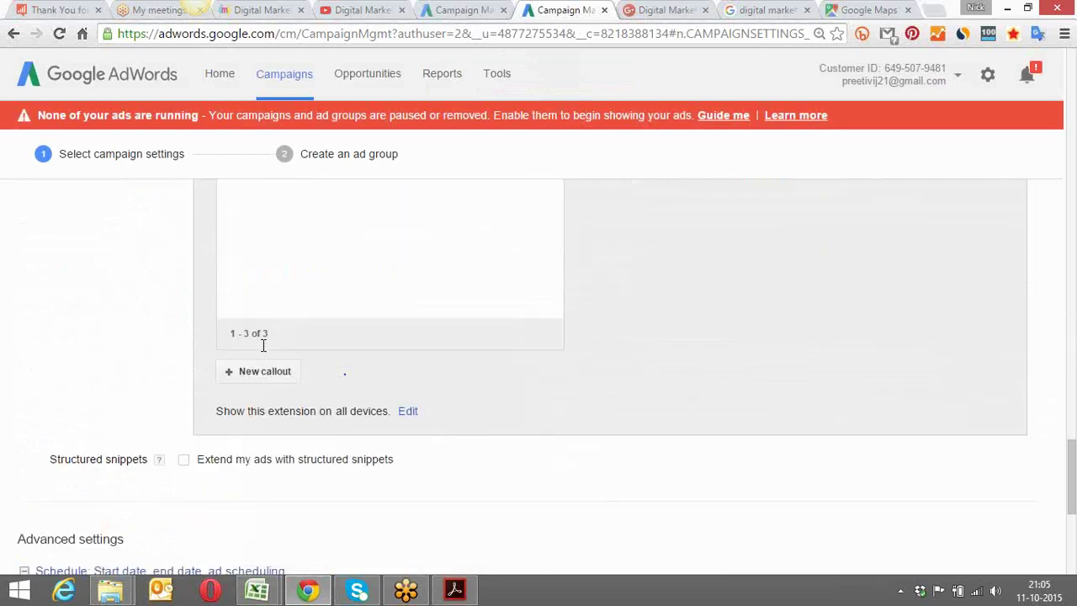
{"action": "scroll", "coordinate": [263, 352], "scroll_direction": "down", "scroll_amount": 1}
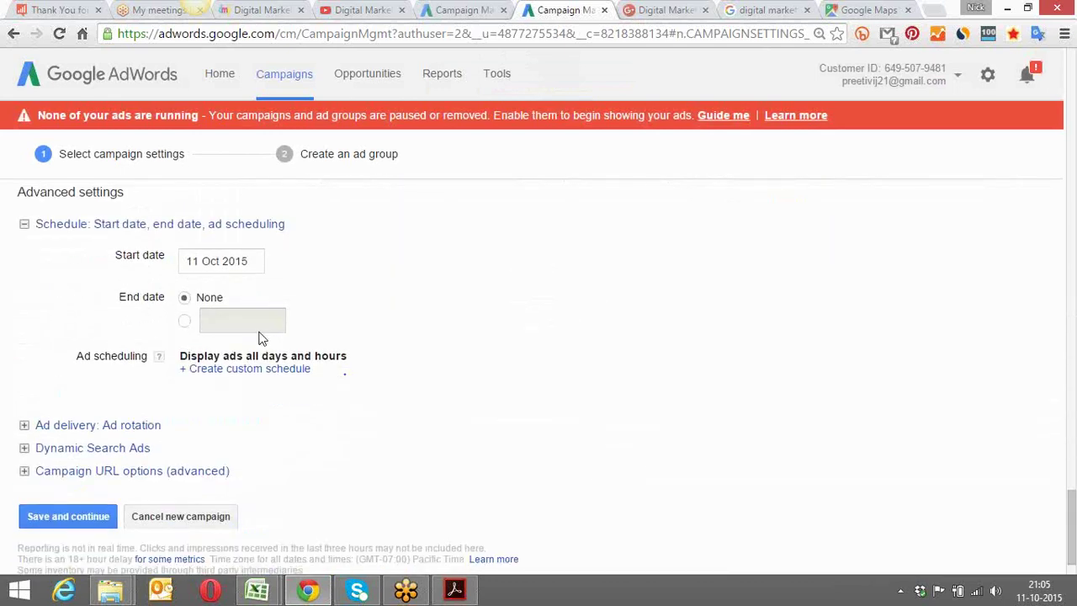
Set a custom campaign end date of 31 Oct 2015
{"action": "left_click", "coordinate": [184, 322]}
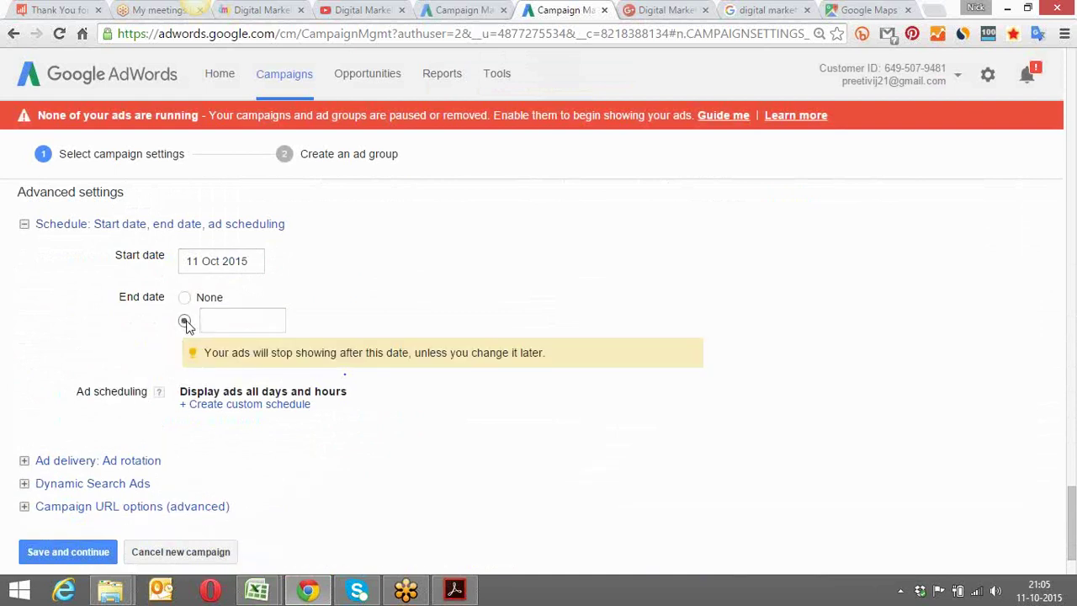
{"action": "left_click", "coordinate": [268, 320]}
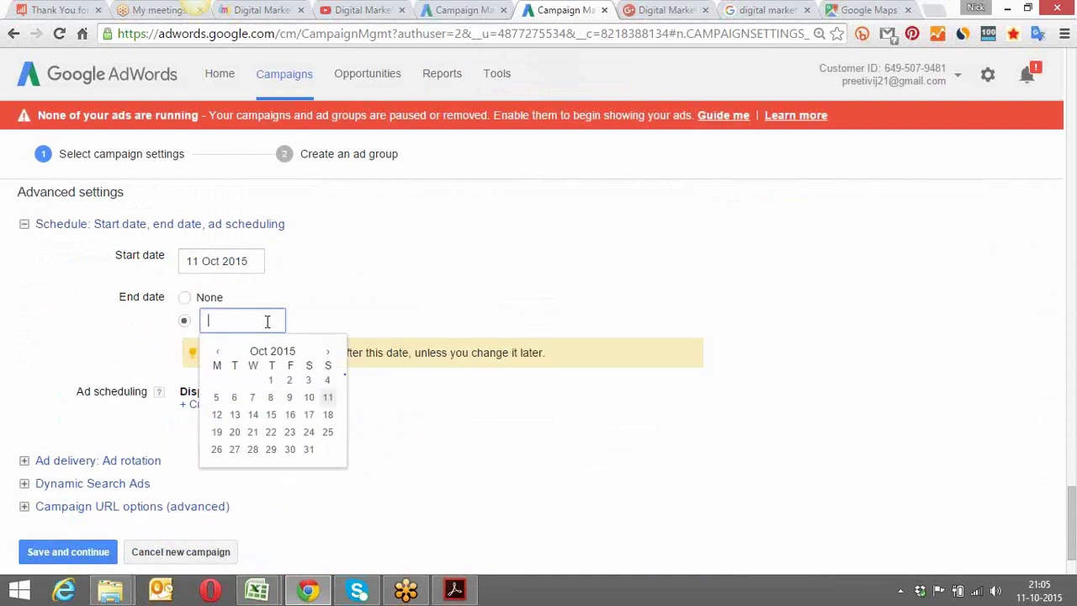
{"action": "left_click", "coordinate": [310, 451]}
{"action": "scroll", "coordinate": [327, 453], "scroll_direction": "down", "scroll_amount": 2}
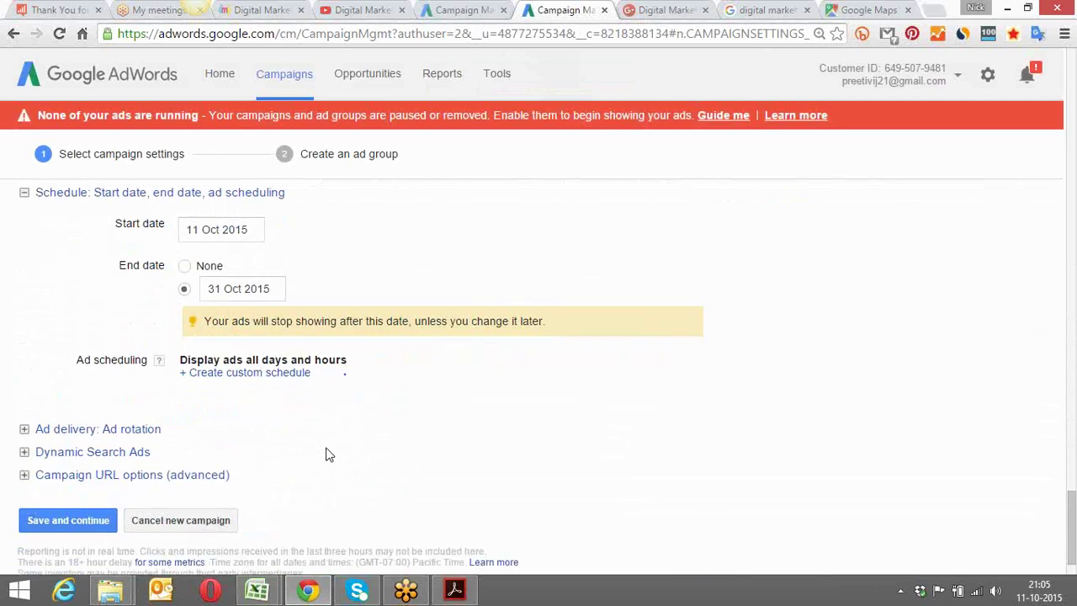
Set ad rotation to Optimise for clicks and save the campaign settings
{"action": "left_click", "coordinate": [108, 372]}
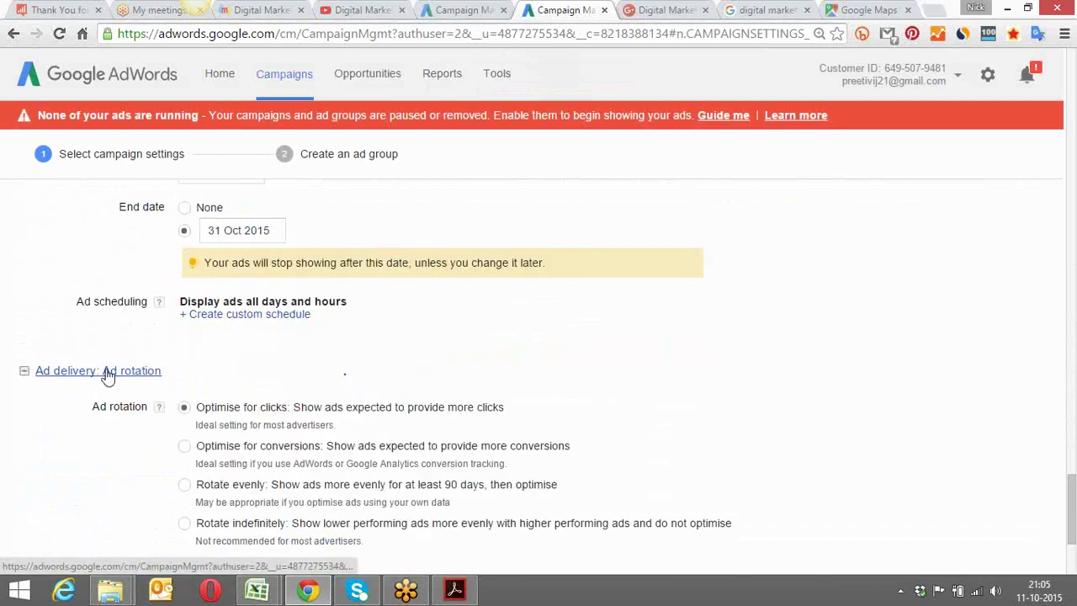
{"action": "scroll", "coordinate": [311, 363], "scroll_direction": "down", "scroll_amount": 2}
{"action": "scroll", "coordinate": [311, 364], "scroll_direction": "down", "scroll_amount": 3}
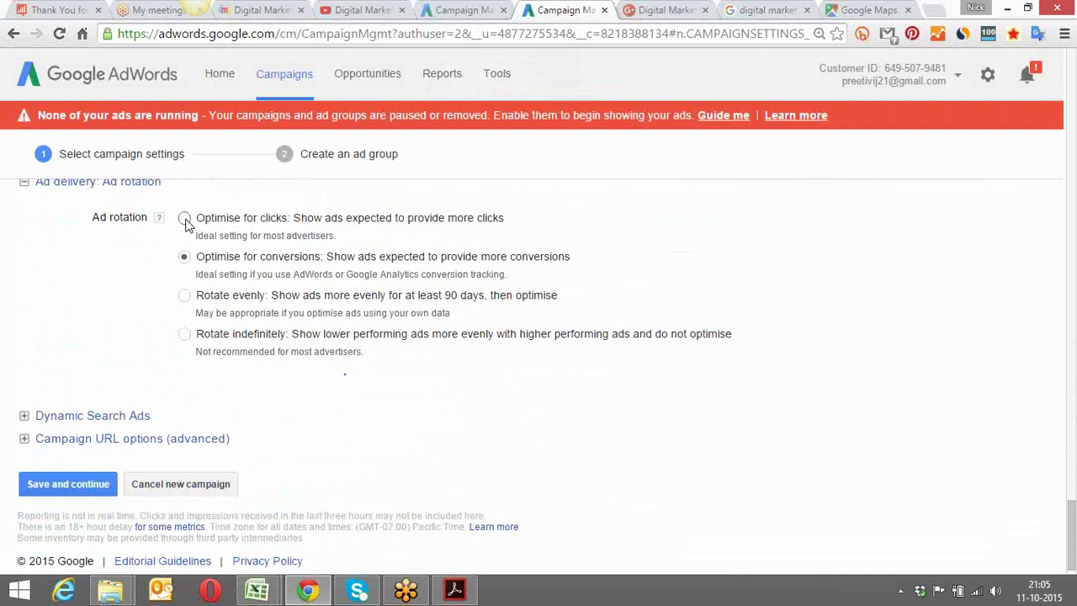
{"action": "left_click", "coordinate": [184, 217]}
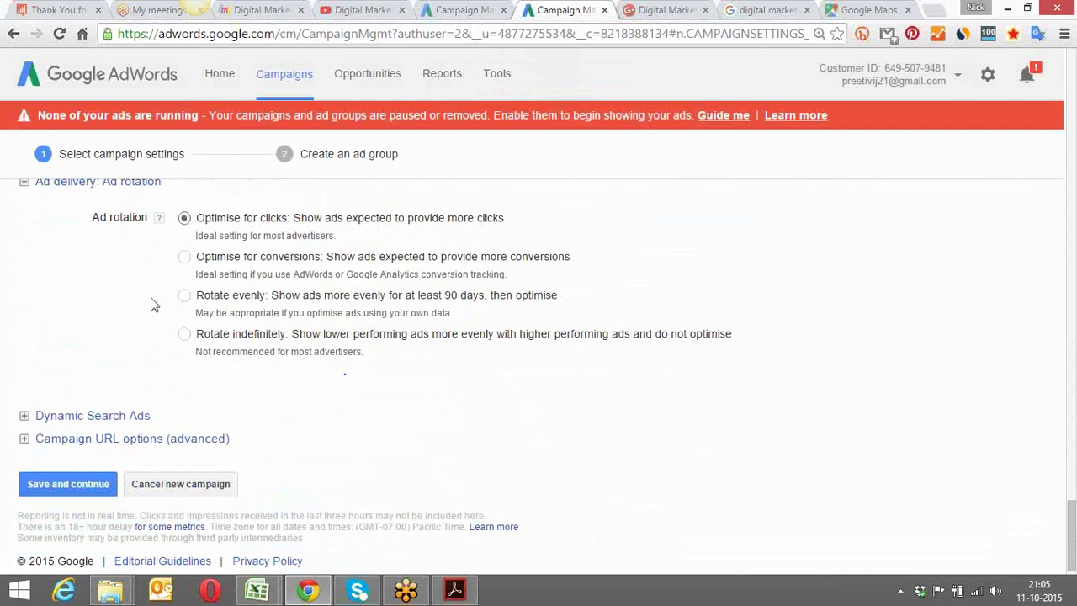
{"action": "left_click", "coordinate": [72, 484]}
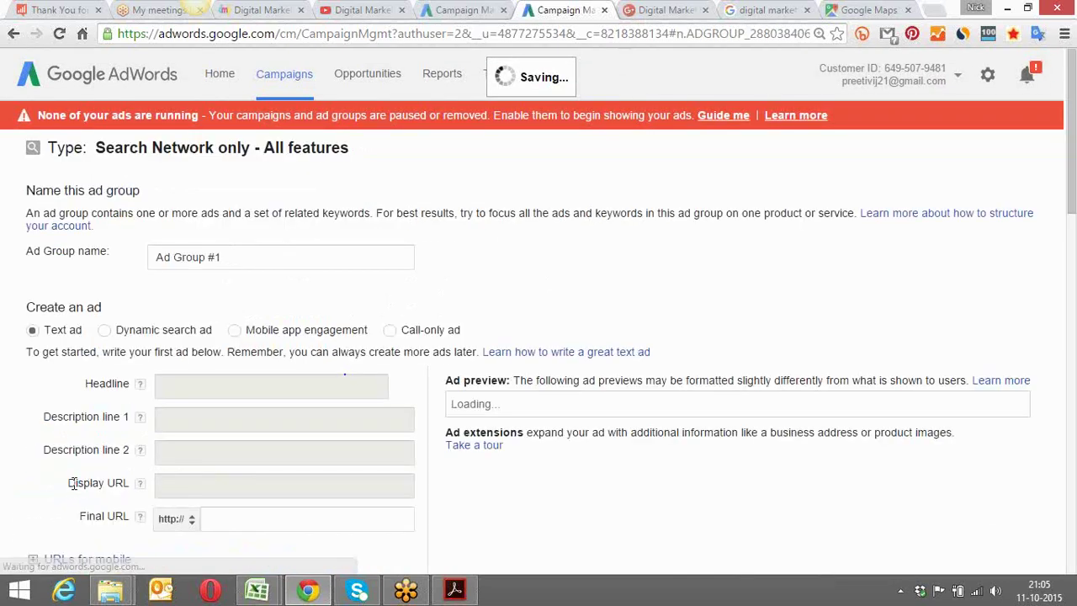
Rename the ad group to 'Gurgaon Ad Group #1', removing the trailing '- Gurgaon'
{"action": "left_click", "coordinate": [231, 257]}
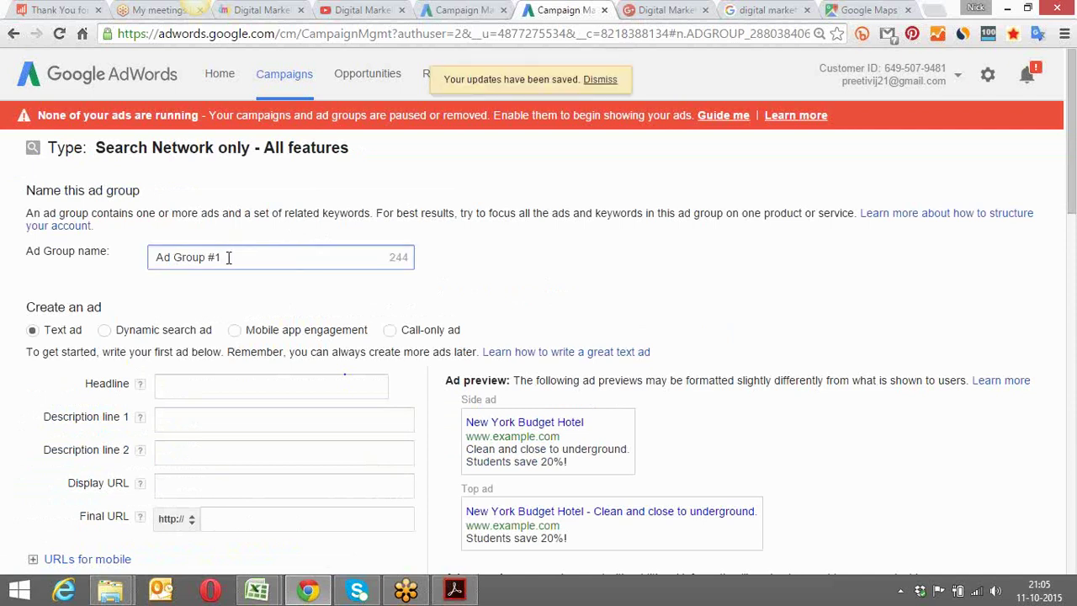
{"action": "type", "text": "- Gurgaon"}
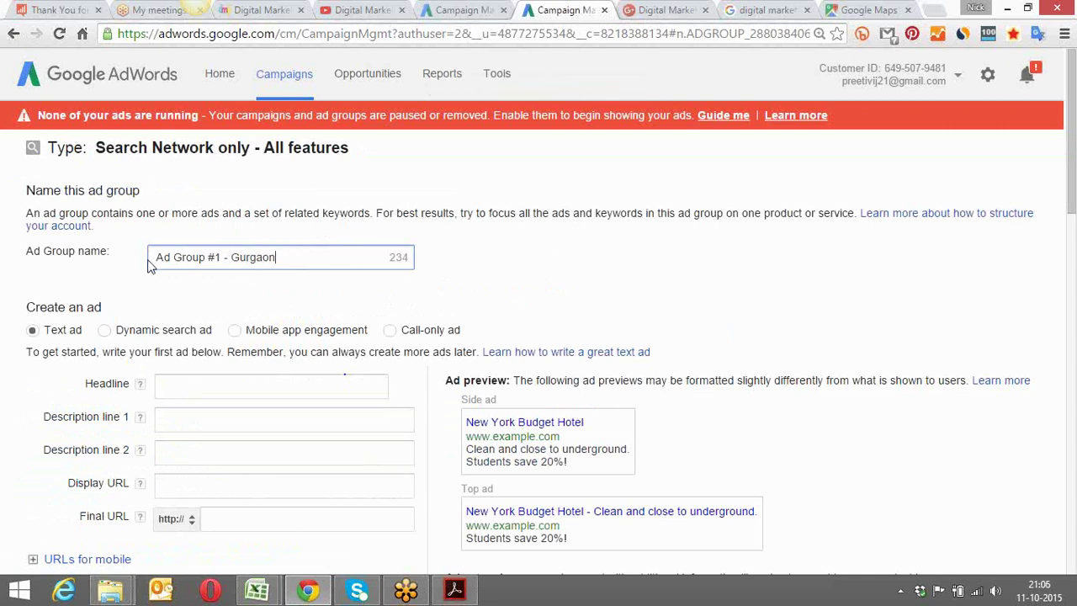
{"action": "type", "text": "Gurgaon"}
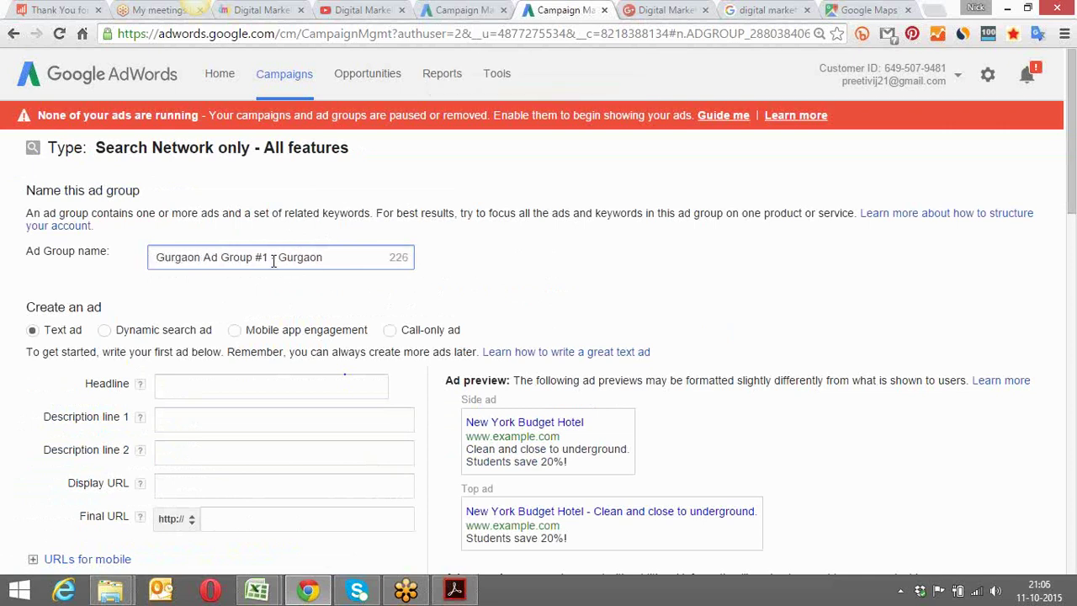
{"action": "left_click_drag", "start_coordinate": [272, 256], "coordinate": [343, 259]}
{"action": "key", "text": "BackSpace"}
{"action": "left_click", "coordinate": [48, 330]}
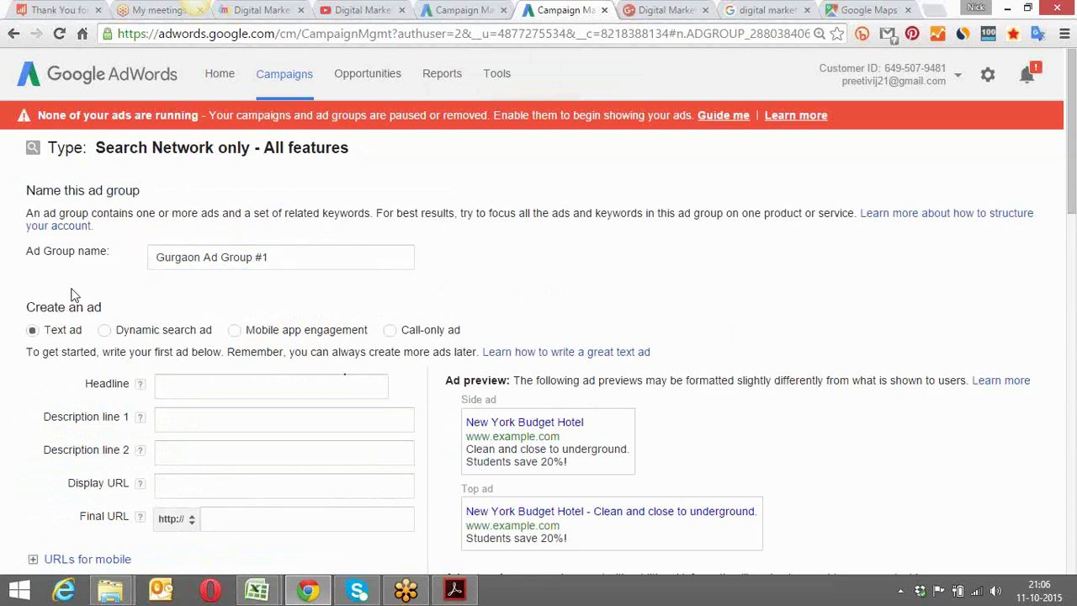
{"action": "scroll", "coordinate": [82, 286], "scroll_direction": "down", "scroll_amount": 3}
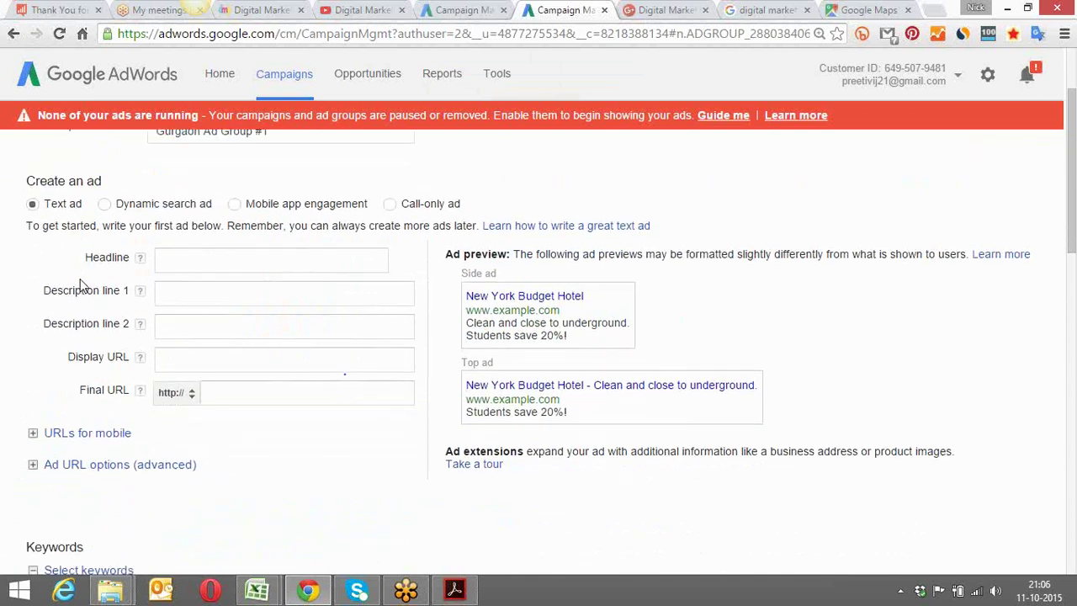
Enter headline 'Learn Internet Marketing' and begin description line 1 with 'Best Certified'
{"action": "left_click", "coordinate": [218, 202]}
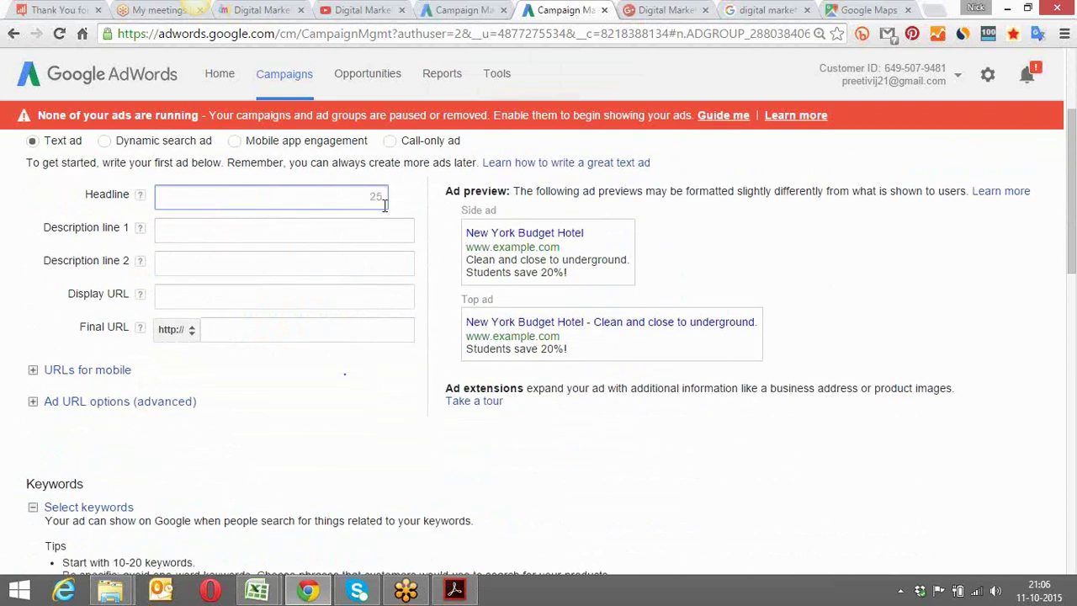
{"action": "left_click", "coordinate": [350, 228]}
{"action": "left_click", "coordinate": [358, 261]}
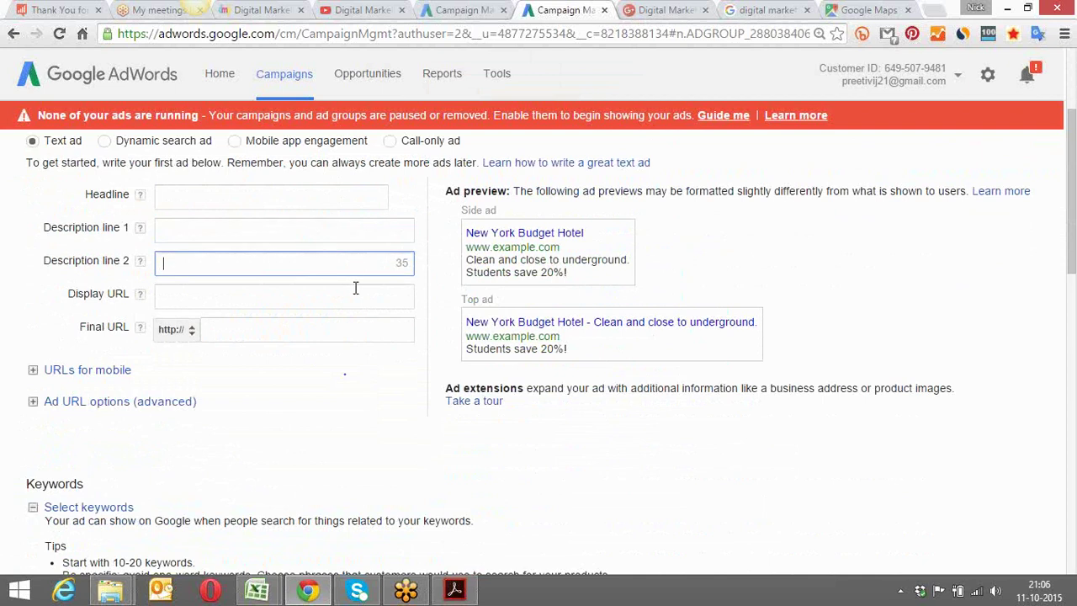
{"action": "left_click", "coordinate": [354, 294]}
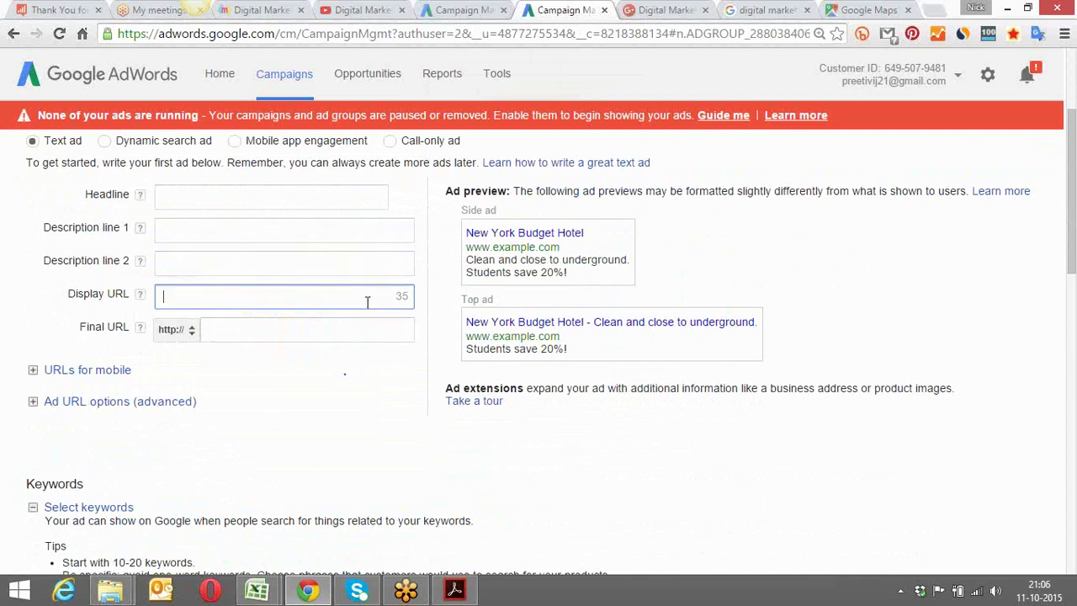
{"action": "left_click", "coordinate": [363, 331]}
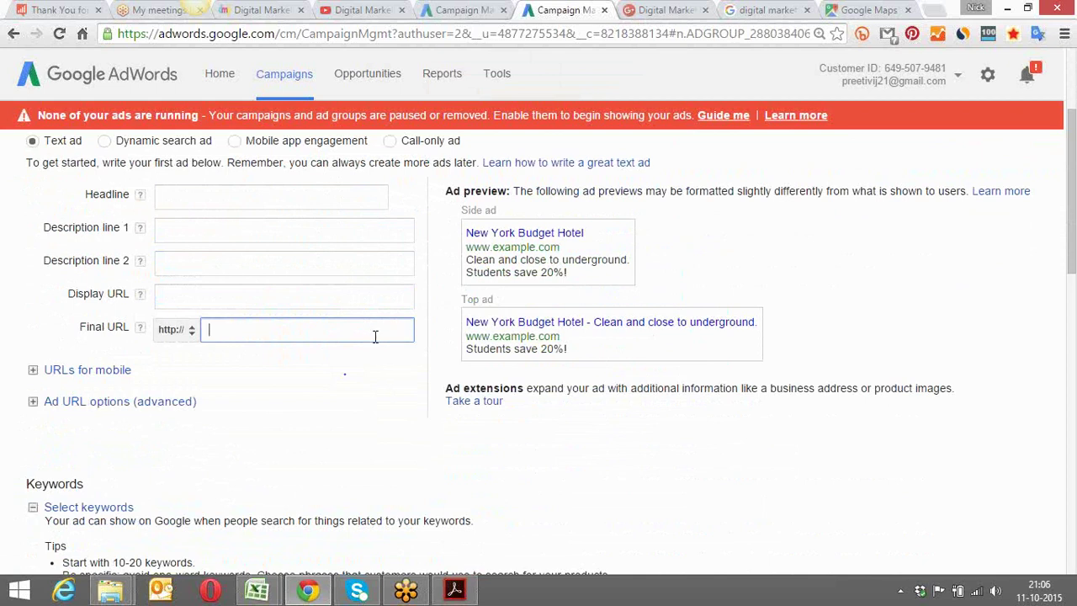
{"action": "left_click", "coordinate": [221, 198]}
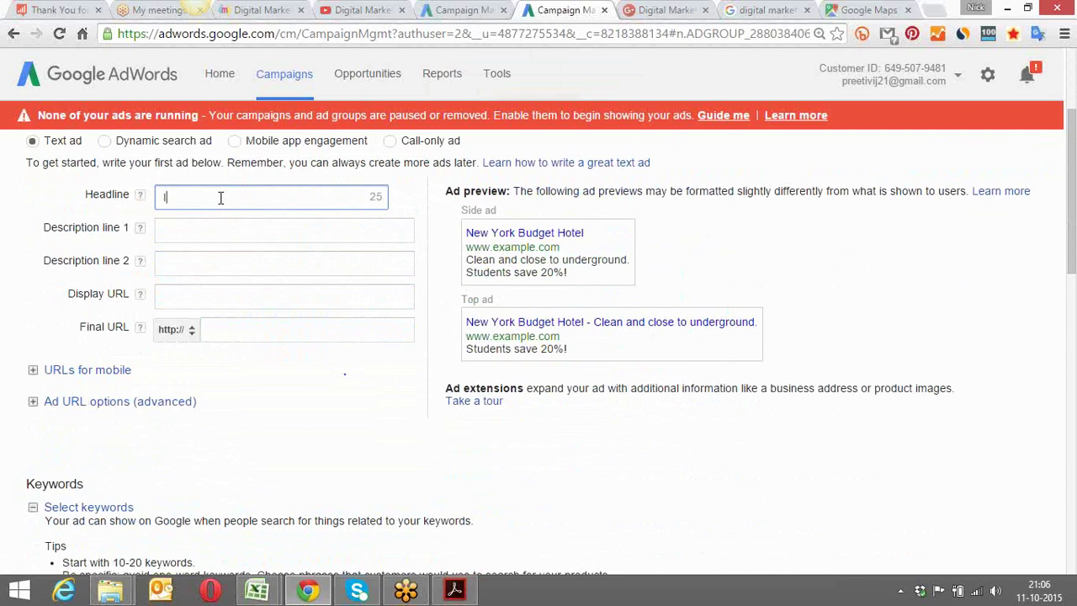
{"action": "type", "text": "Internet Marketing"}
{"action": "left_click", "coordinate": [163, 199]}
{"action": "type", "text": "Learn"}
{"action": "left_click", "coordinate": [198, 232]}
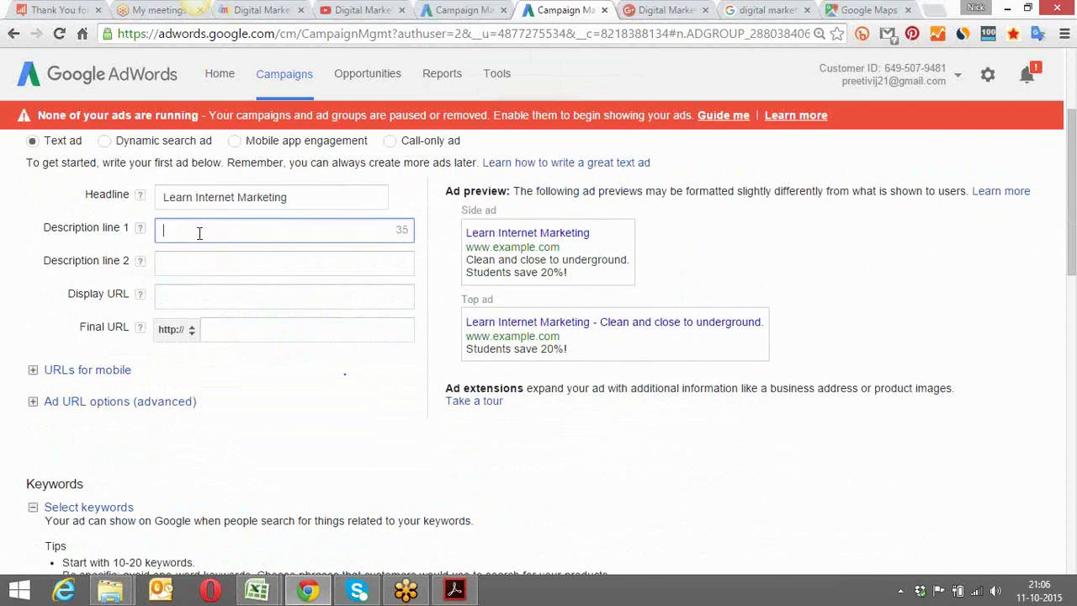
{"action": "type", "text": "Best "}
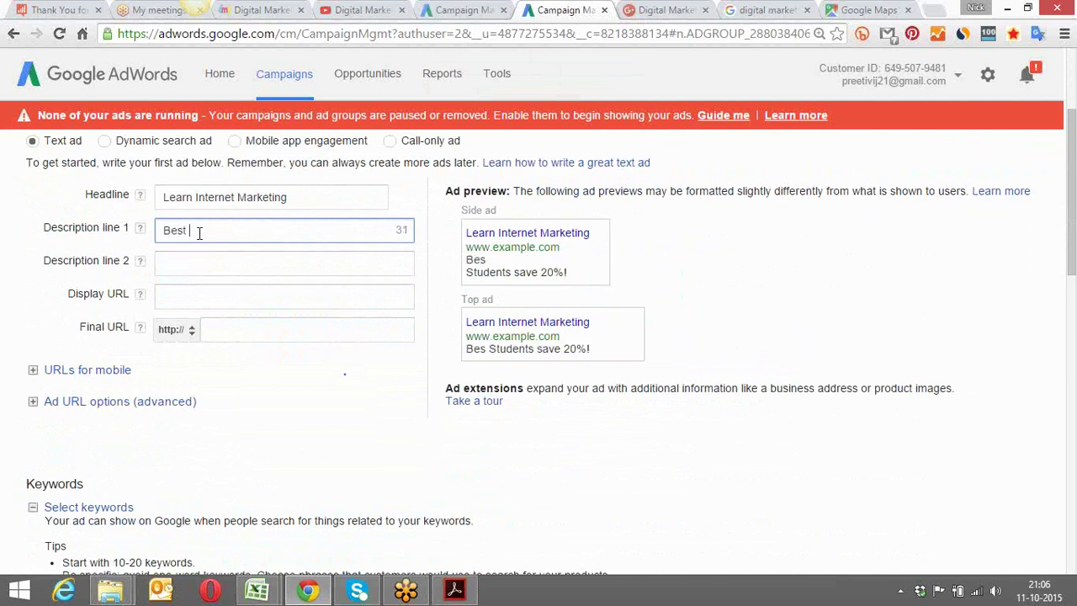
{"action": "type", "text": "Certified"}
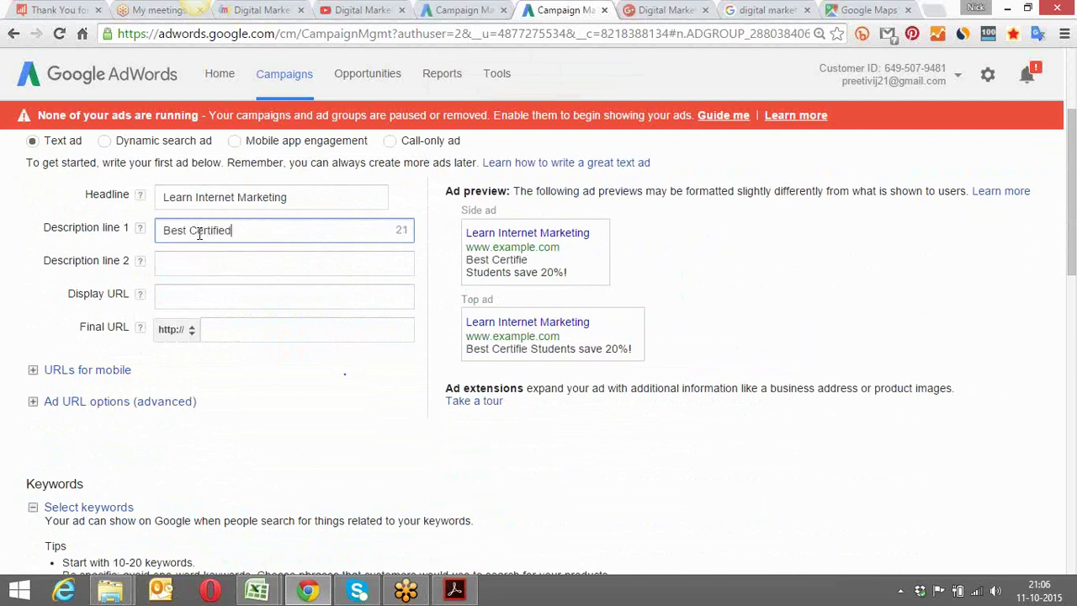
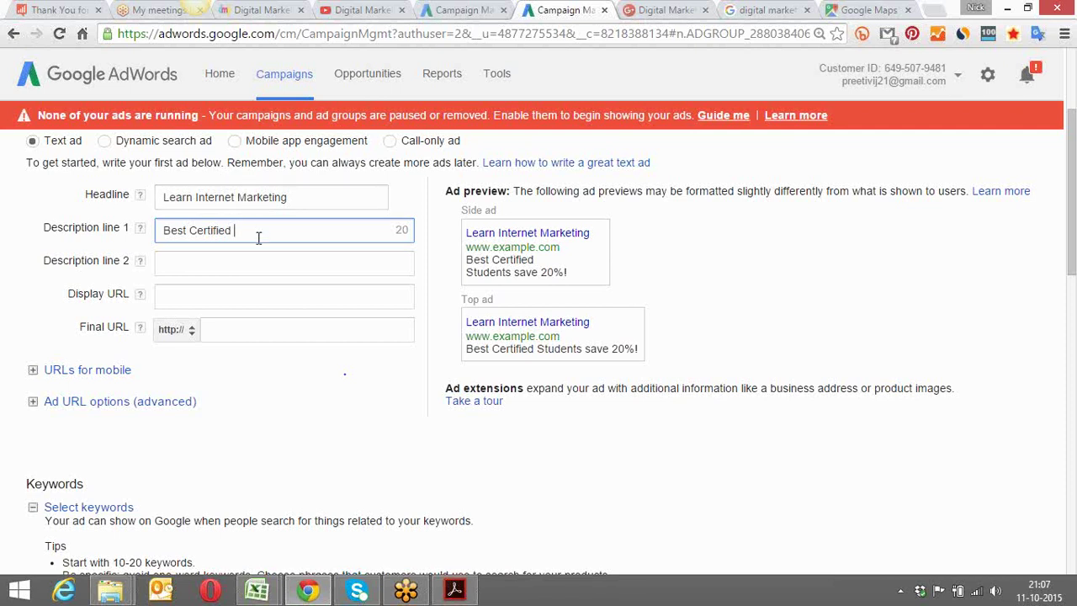
Finish description line 1 as 'Best certified industry trainers' with a lowercase 'certified'
{"action": "type", "text": "tra"}
{"action": "key", "text": "BackSpace"}
{"action": "key", "text": "BackSpace"}
{"action": "key", "text": "BackSpace"}
{"action": "type", "text": "In"}
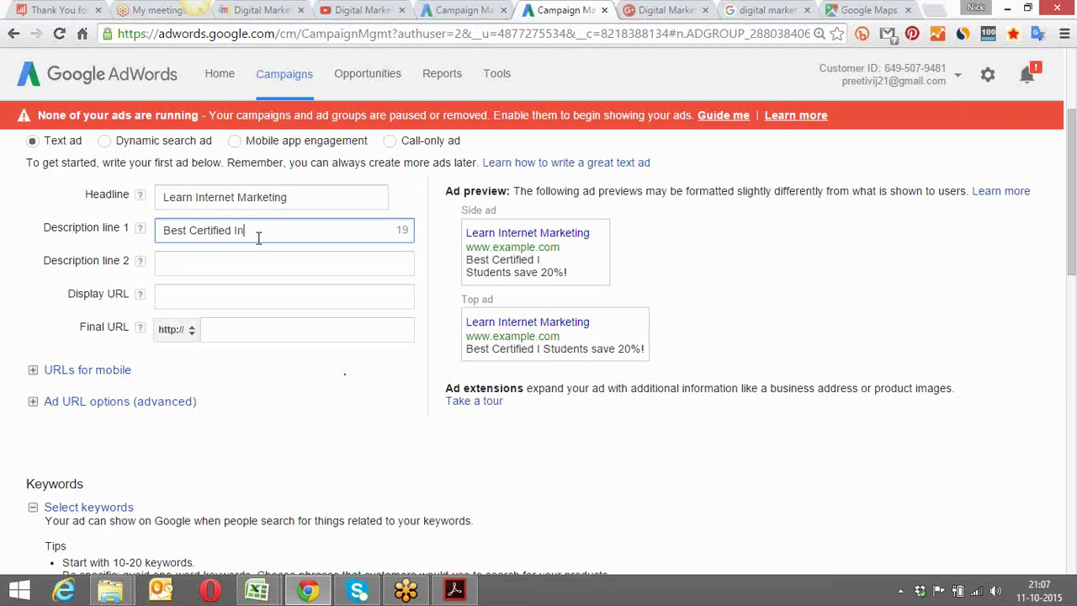
{"action": "key", "text": "BackSpace"}
{"action": "key", "text": "BackSpace"}
{"action": "type", "text": "industry trainers"}
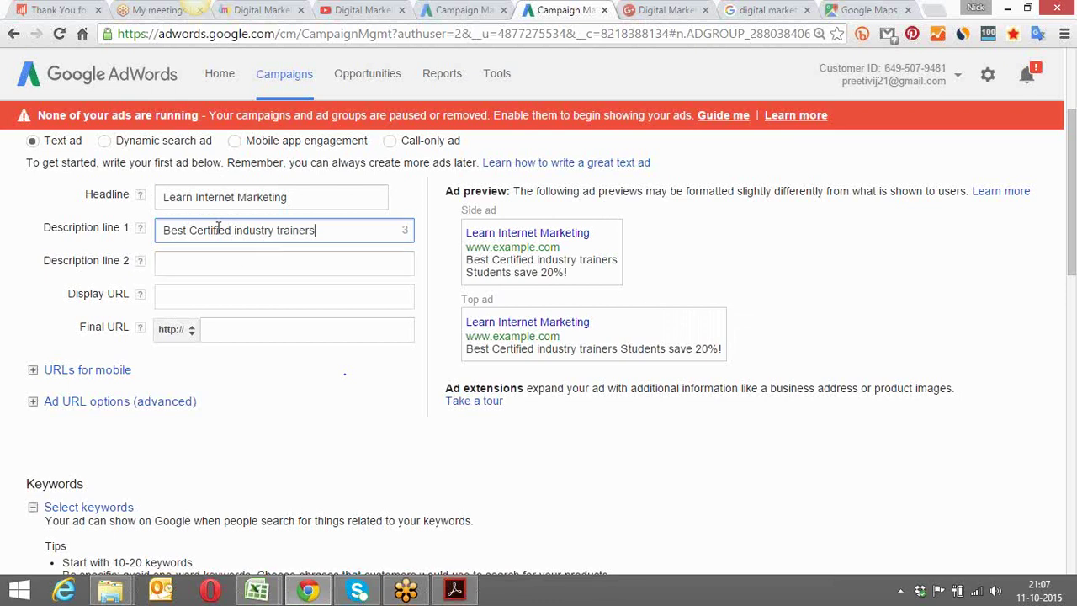
{"action": "left_click", "coordinate": [196, 230]}
{"action": "key", "text": "BackSpace"}
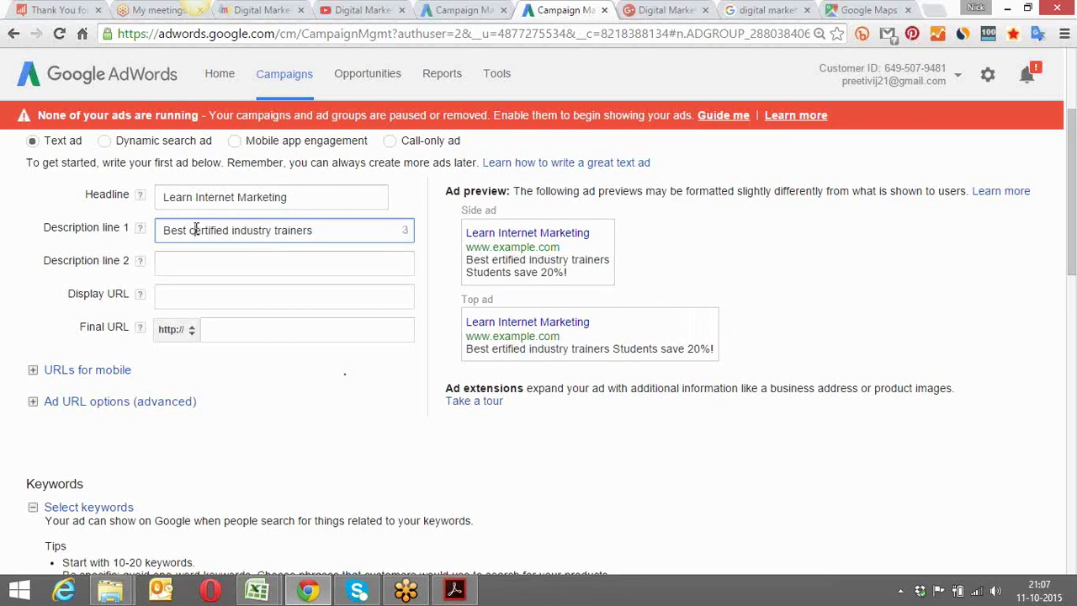
Enter description line 2 as 'Free website , Practicals Only 7500'
{"action": "left_click", "coordinate": [188, 265]}
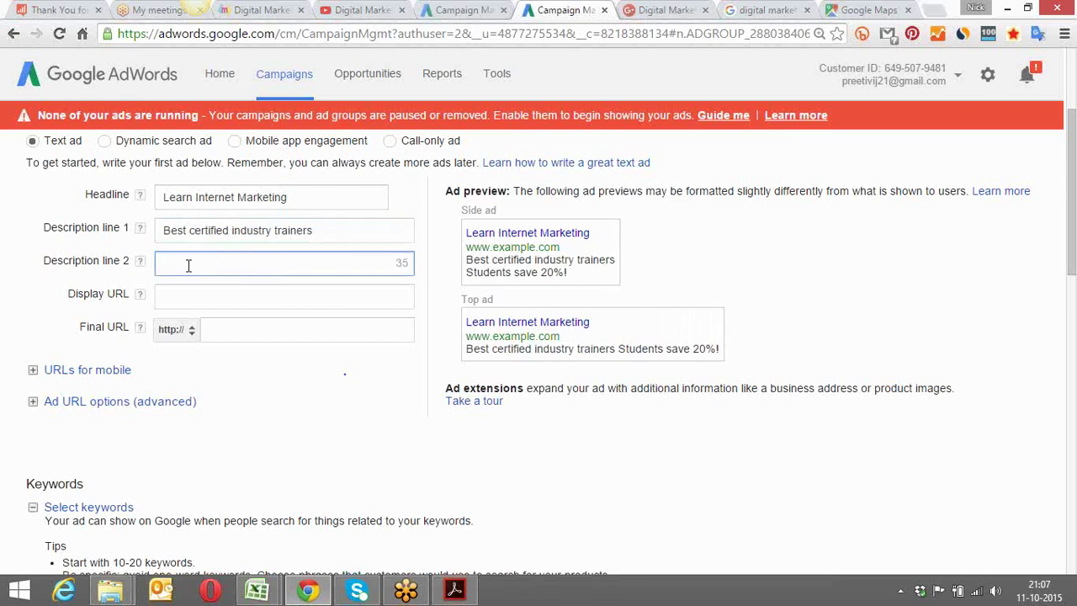
{"action": "type", "text": "free"}
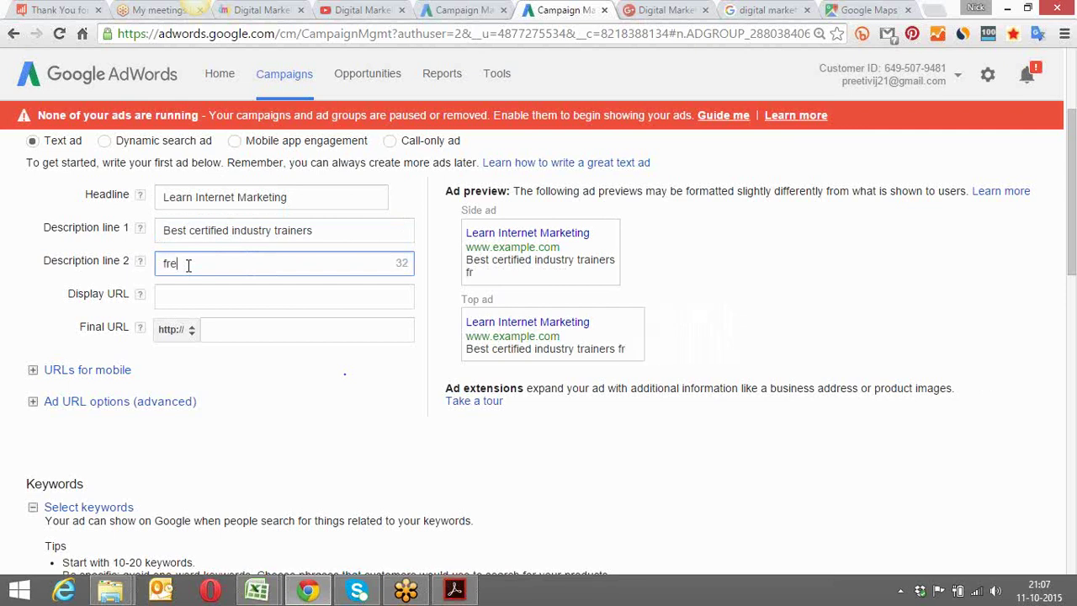
{"action": "key", "text": "BackSpace"}
{"action": "key", "text": "BackSpace"}
{"action": "key", "text": "BackSpace"}
{"action": "key", "text": "BackSpace"}
{"action": "type", "text": "Free websit"}
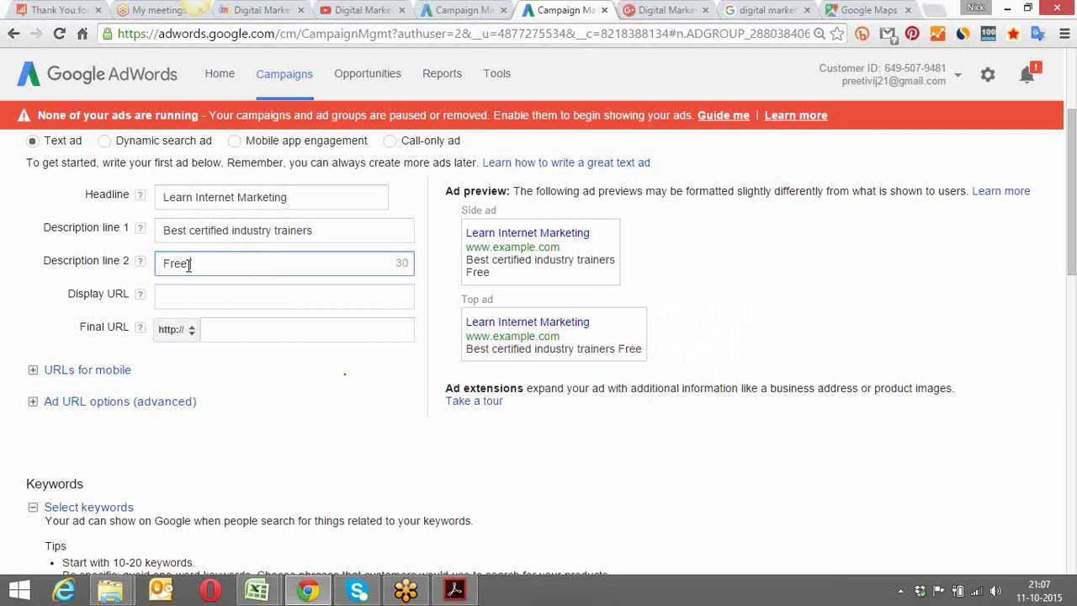
{"action": "type", "text": "e , "}
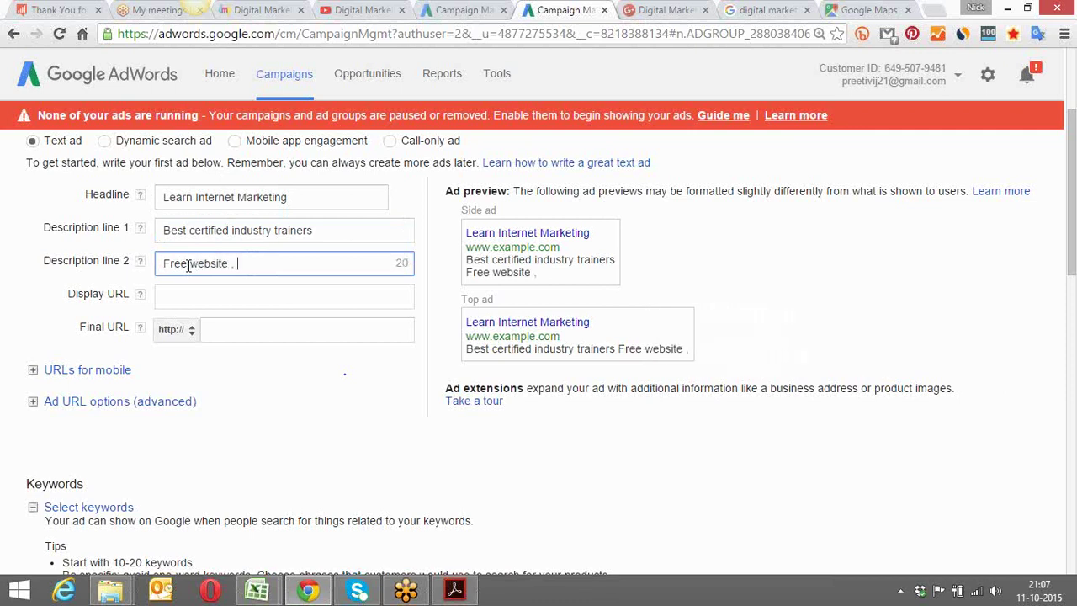
{"action": "type", "text": "Practic"}
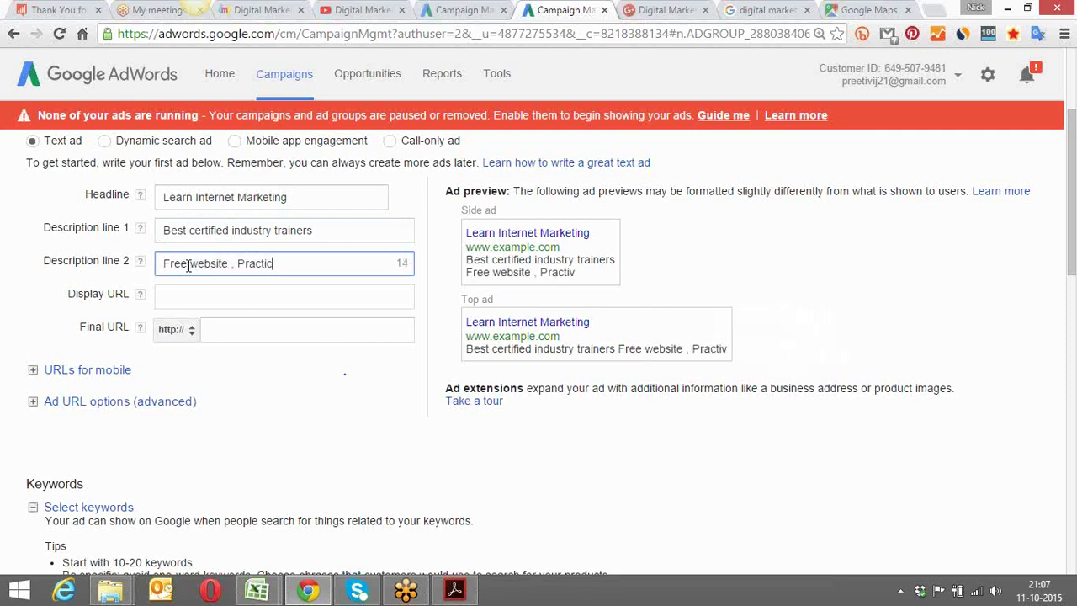
{"action": "type", "text": "als on"}
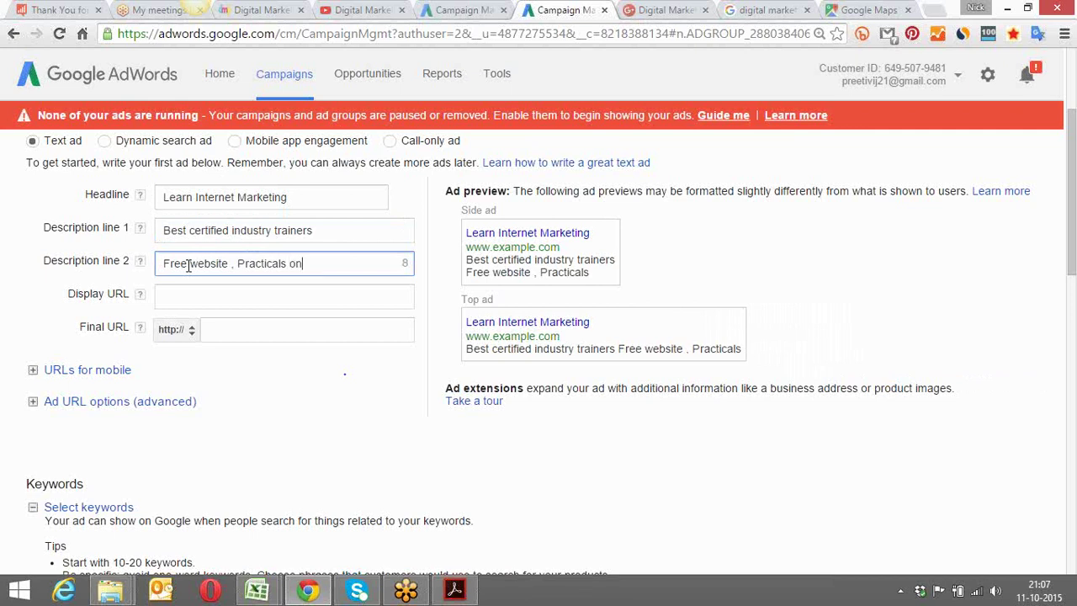
{"action": "type", "text": "ly 7500"}
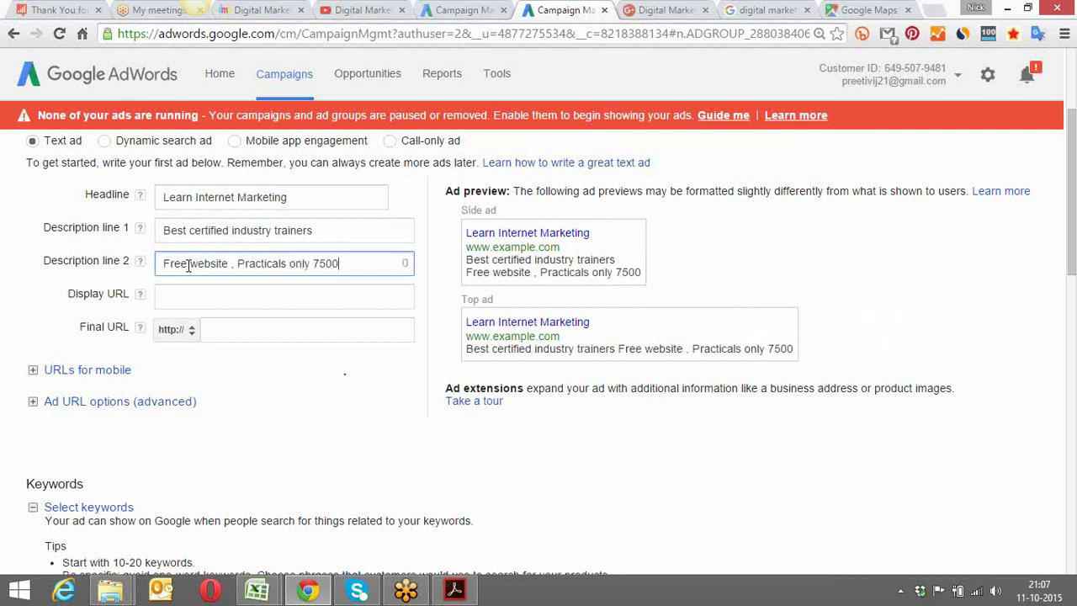
{"action": "left_click", "coordinate": [313, 263]}
{"action": "key", "text": "BackSpace"}
{"action": "key", "text": "BackSpace"}
{"action": "key", "text": "BackSpace"}
{"action": "key", "text": "BackSpace"}
{"action": "key", "text": "BackSpace"}
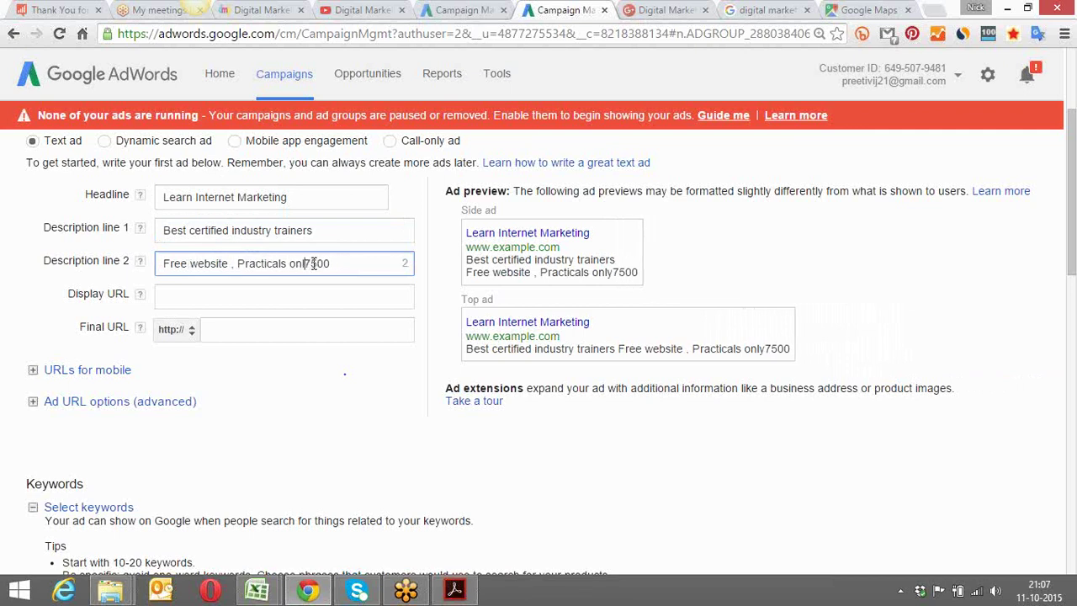
{"action": "type", "text": "Only"}
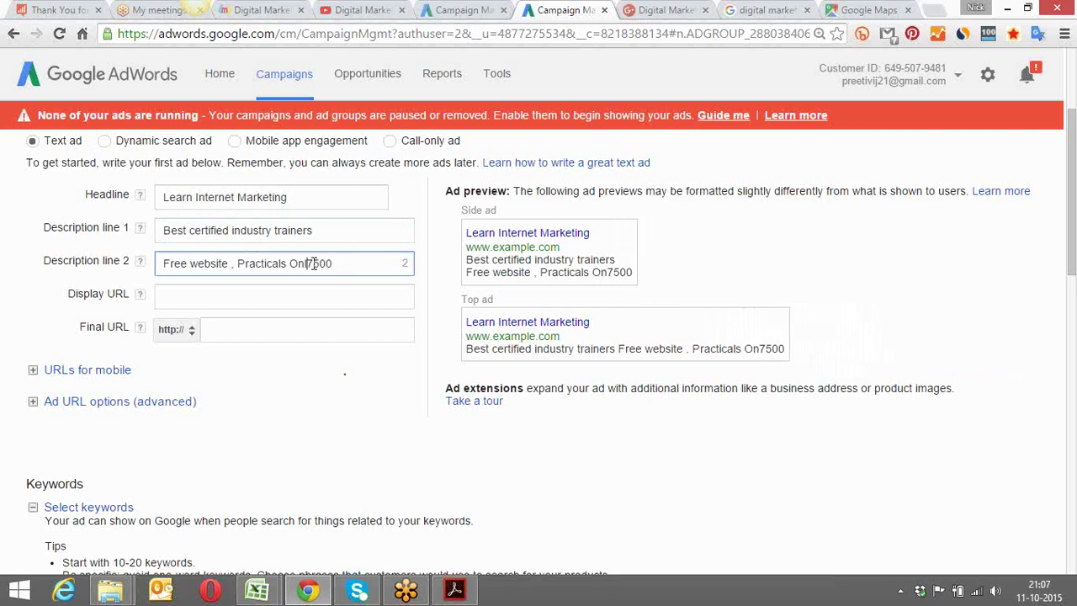
Edit line 2 to 'Free website, Only 7500 inr, Call', removing 'Practicals'
{"action": "left_click", "coordinate": [238, 263]}
{"action": "key", "text": "BackSpace"}
{"action": "key", "text": "BackSpace"}
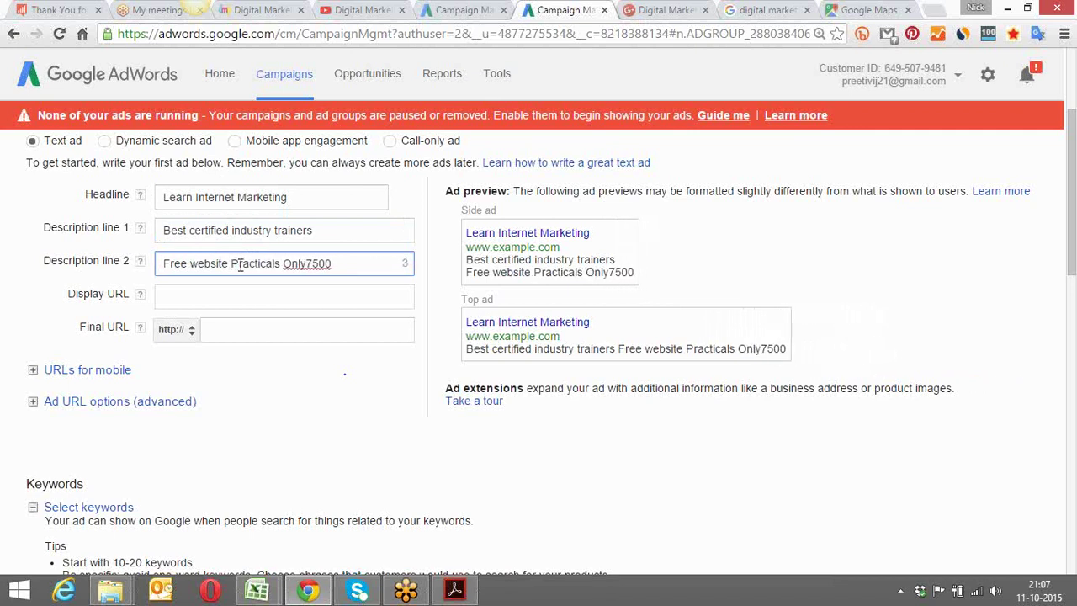
{"action": "key", "text": "BackSpace"}
{"action": "type", "text": ","}
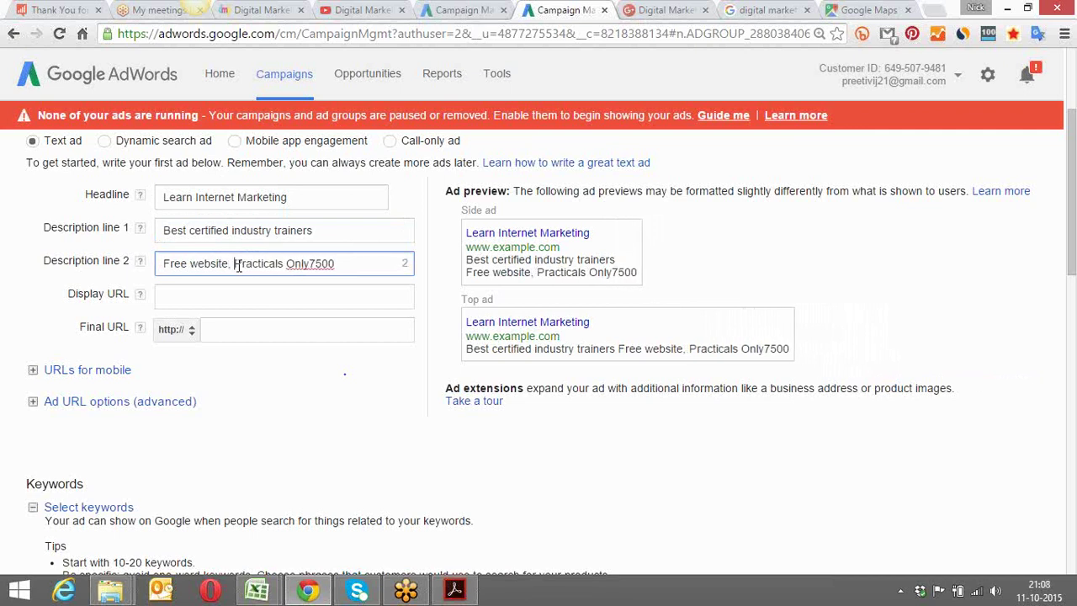
{"action": "left_click_drag", "start_coordinate": [235, 263], "coordinate": [284, 266]}
{"action": "key", "text": "BackSpace"}
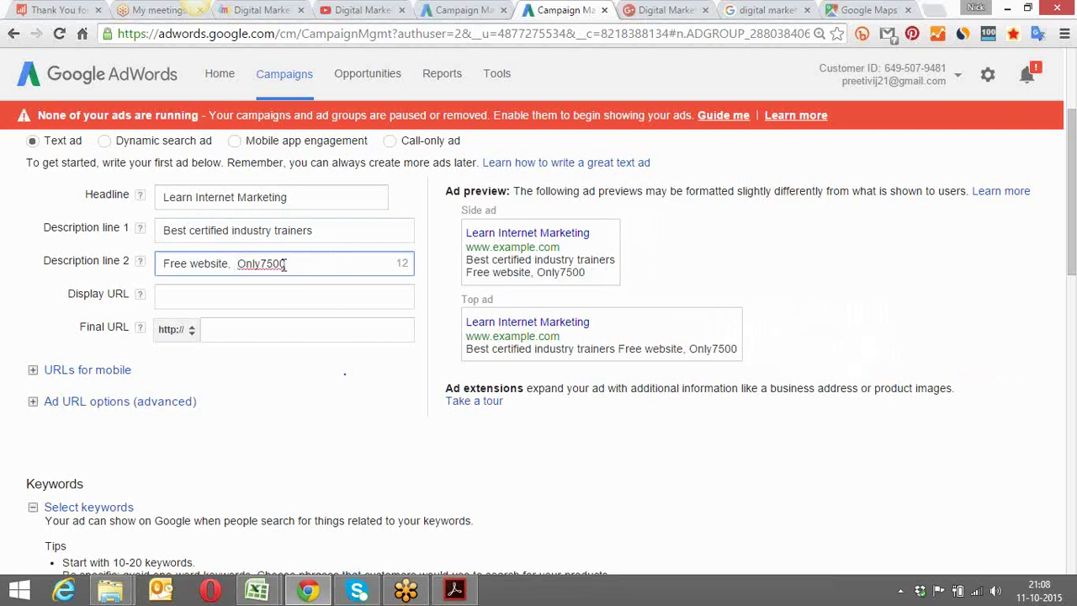
{"action": "type", "text": "inr, Call now"}
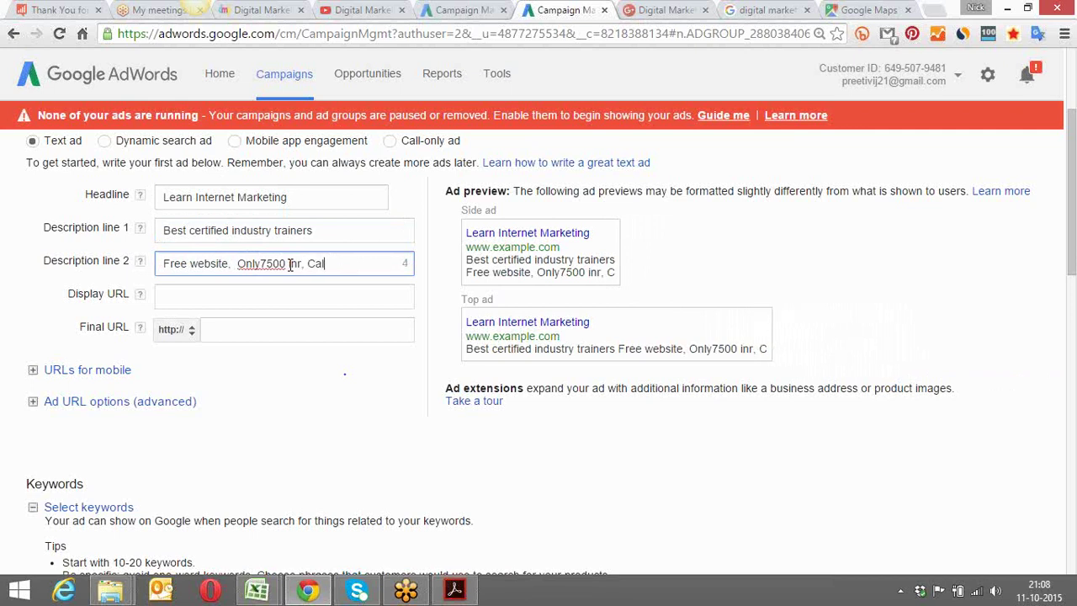
{"action": "key", "text": "BackSpace"}
{"action": "key", "text": "BackSpace"}
{"action": "key", "text": "BackSpace"}
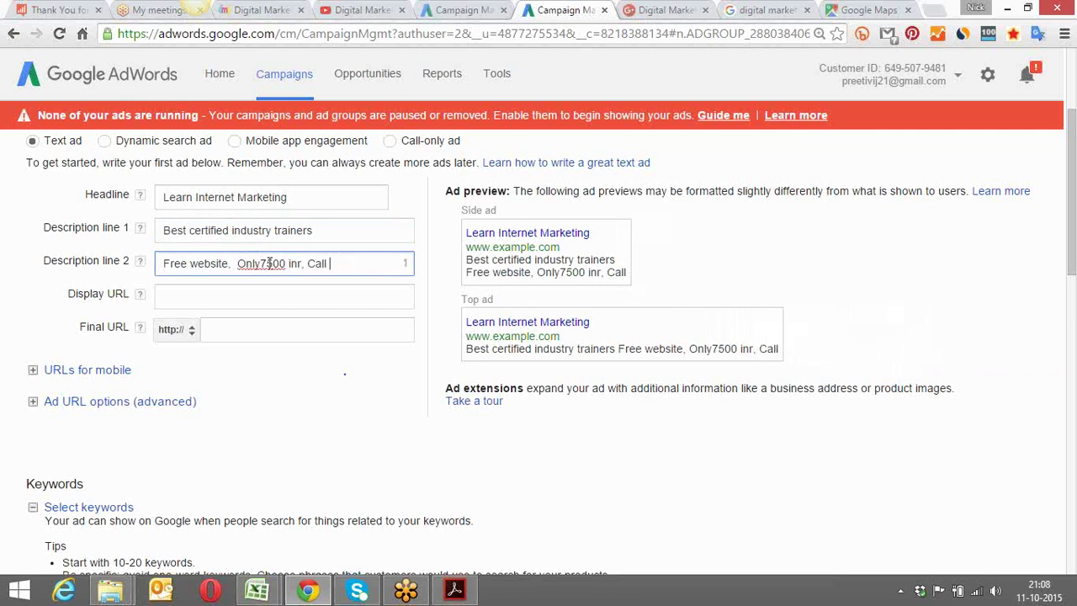
{"action": "left_click", "coordinate": [261, 263]}
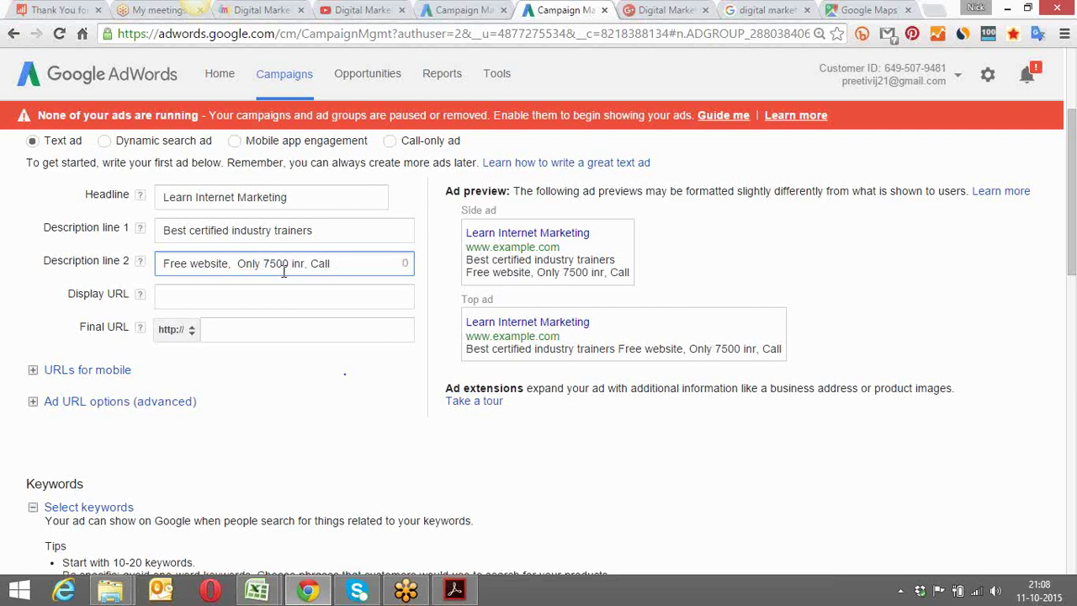
{"action": "left_click", "coordinate": [225, 296]}
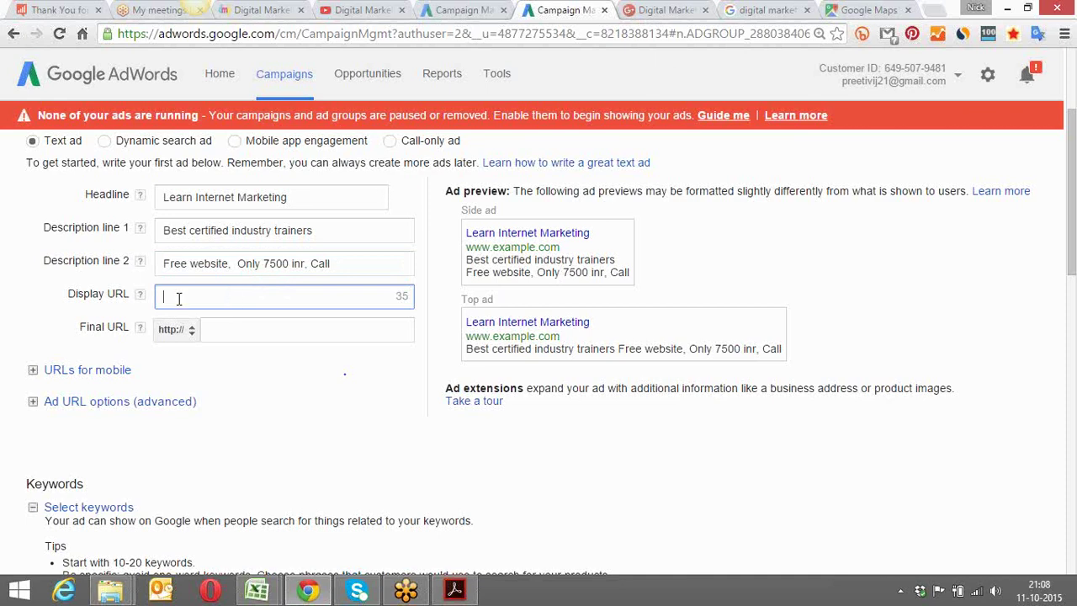
Load dmpaathshala.com/google-adwords-course-in-ghaziabad in a new tab and select its address
{"action": "left_click", "coordinate": [932, 9]}
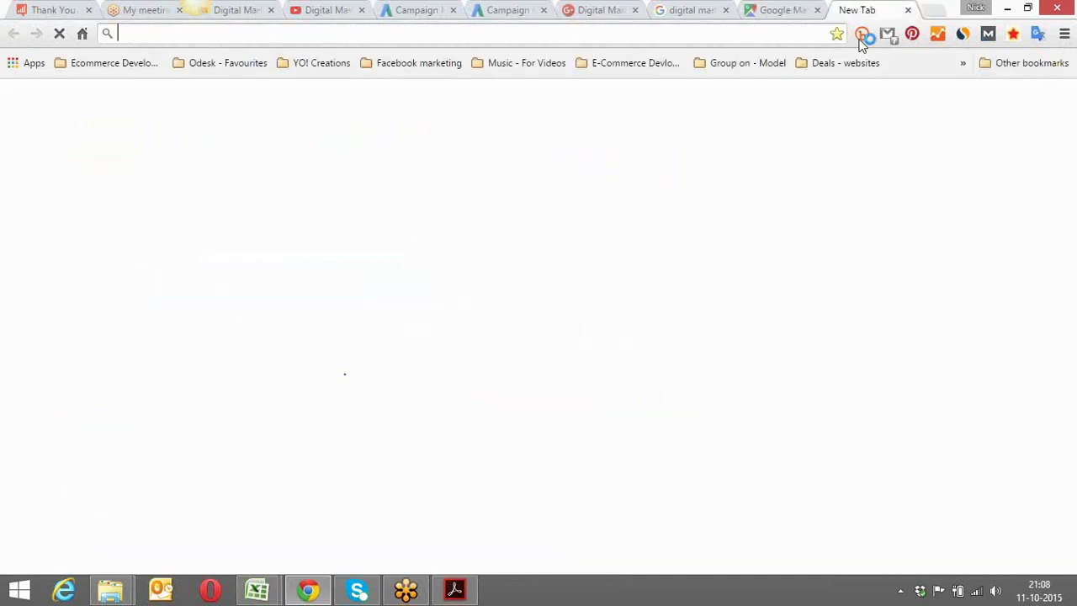
{"action": "type", "text": "dmp"}
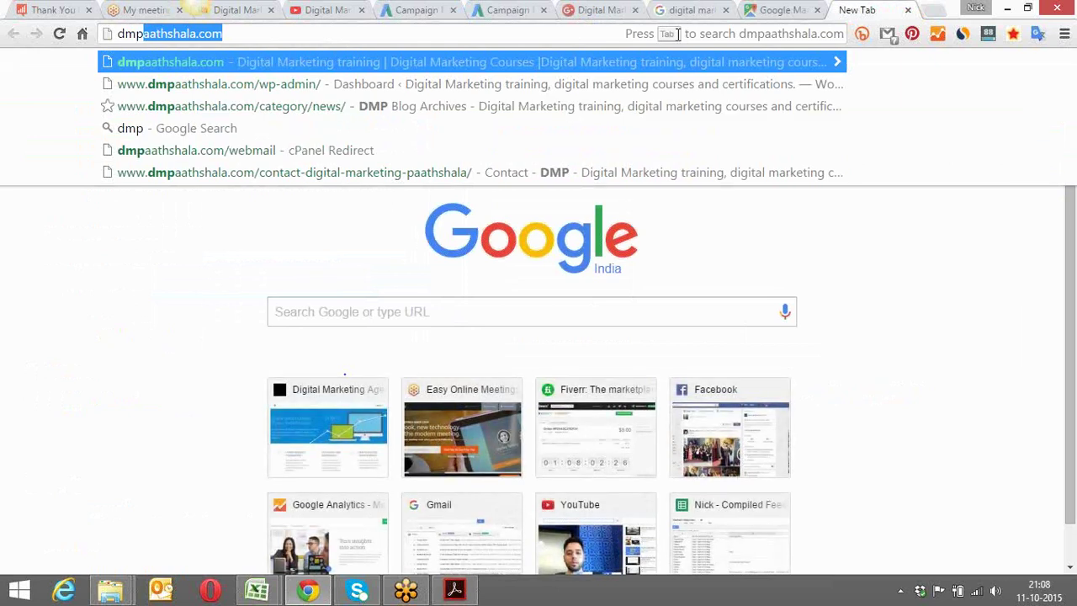
{"action": "key", "text": "Right"}
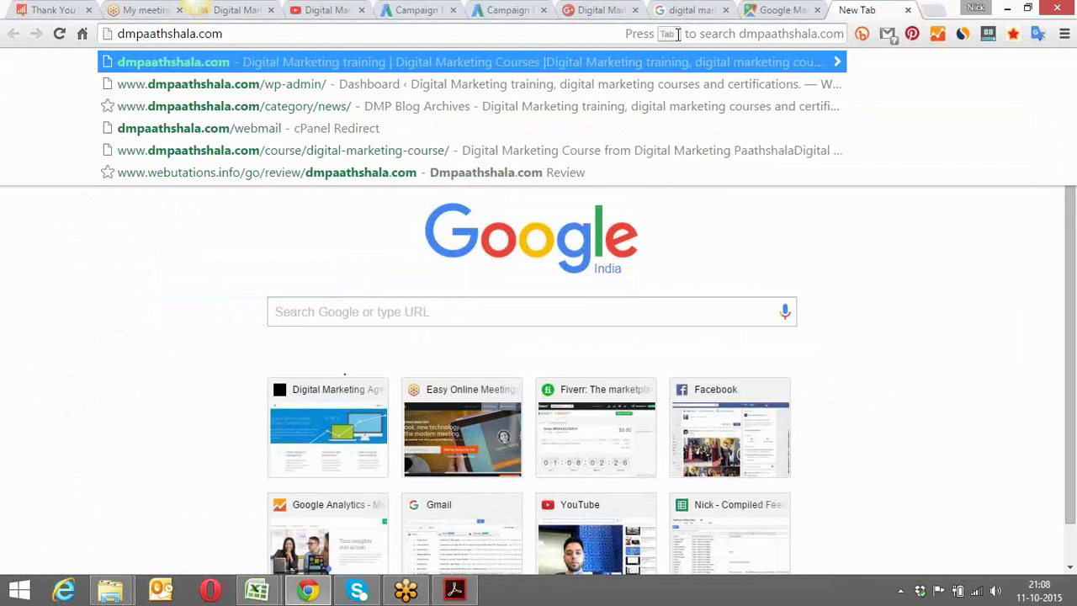
{"action": "key", "text": "Down"}
{"action": "key", "text": "Down"}
{"action": "key", "text": "Down"}
{"action": "key", "text": "Down"}
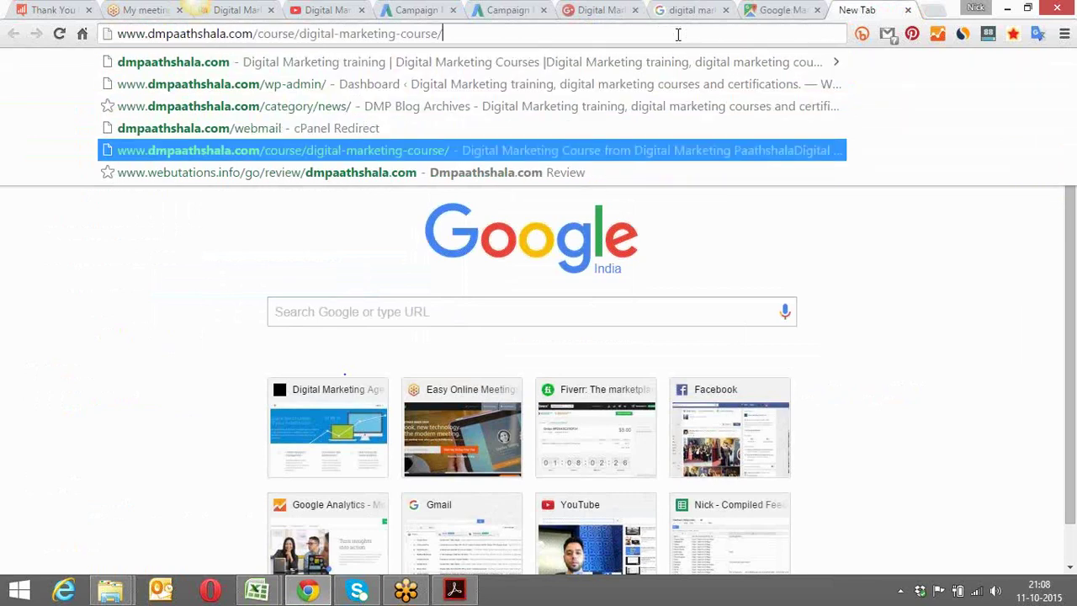
{"action": "key", "text": "Up"}
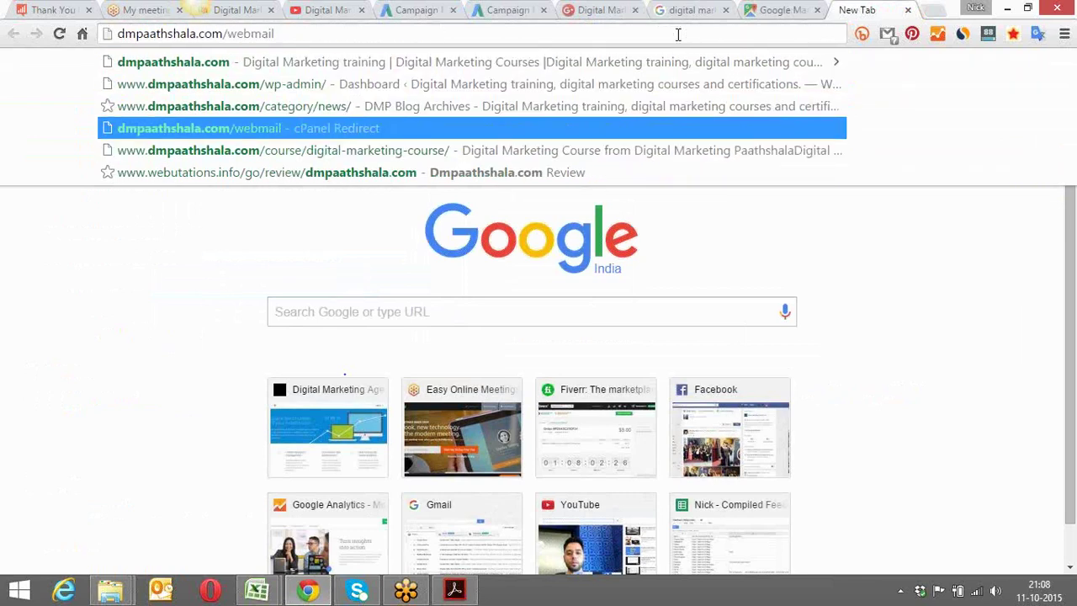
{"action": "key", "text": "BackSpace"}
{"action": "key", "text": "BackSpace"}
{"action": "key", "text": "BackSpace"}
{"action": "key", "text": "BackSpace"}
{"action": "key", "text": "BackSpace"}
{"action": "key", "text": "BackSpace"}
{"action": "key", "text": "BackSpace"}
{"action": "key", "text": "BackSpace"}
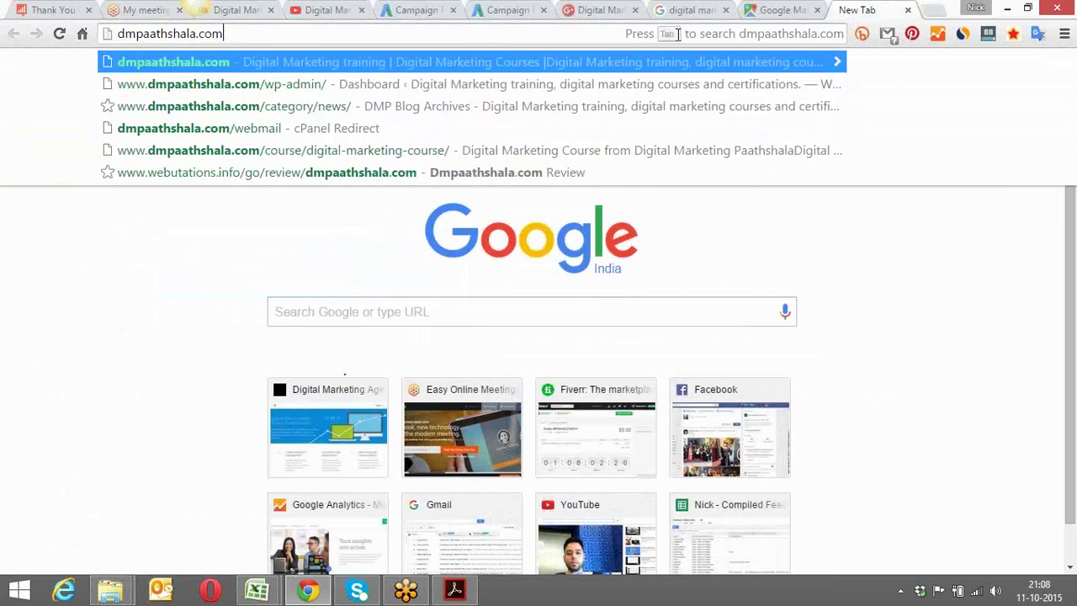
{"action": "type", "text": "/goo"}
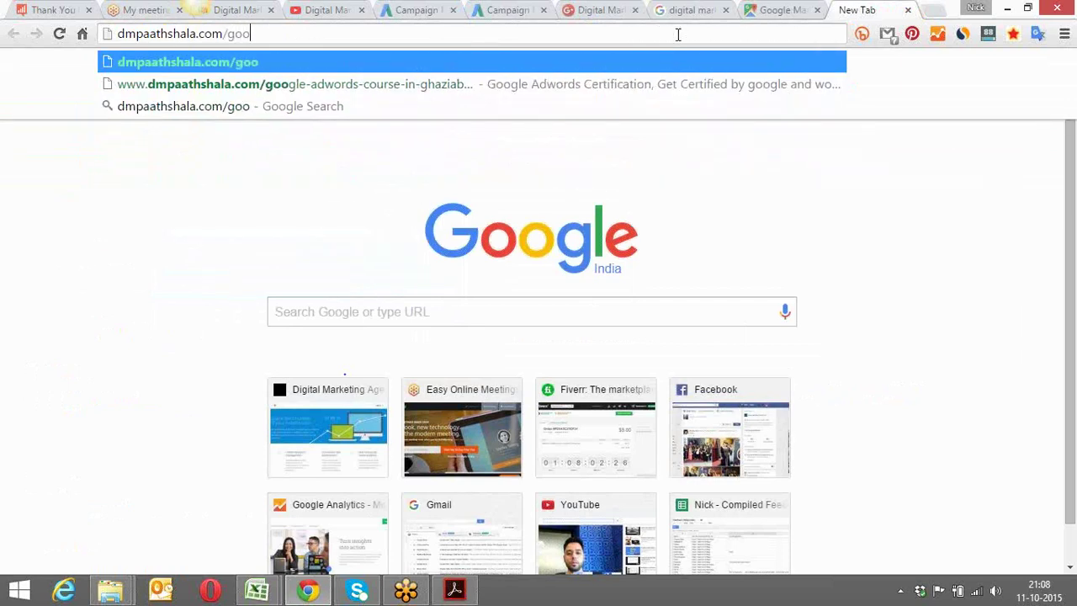
{"action": "left_click", "coordinate": [646, 84]}
{"action": "left_click", "coordinate": [586, 34]}
{"action": "key", "text": "ctrl+c"}
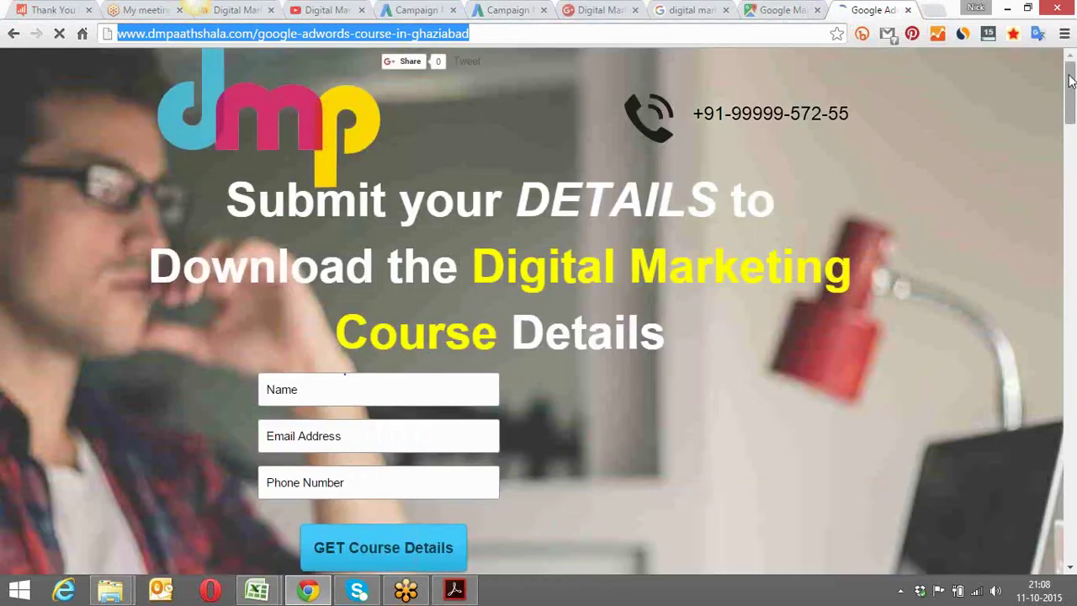
Look over the Ghaziabad course page's signup form, then leave the page
{"action": "mouse_move", "coordinate": [1070, 80]}
{"action": "left_mouse_down"}
{"action": "mouse_move", "coordinate": [1072, 122]}
{"action": "mouse_move", "coordinate": [1073, 78]}
{"action": "left_mouse_up"}
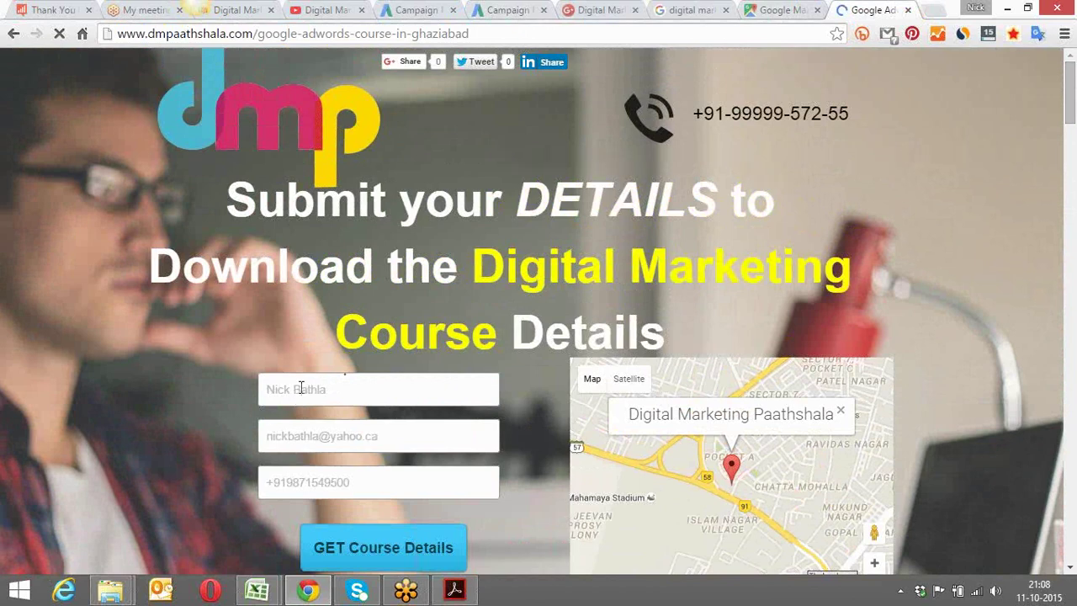
{"action": "left_click", "coordinate": [314, 481]}
{"action": "left_click_drag", "start_coordinate": [1071, 86], "coordinate": [1024, 6]}
{"action": "left_click", "coordinate": [593, 9]}
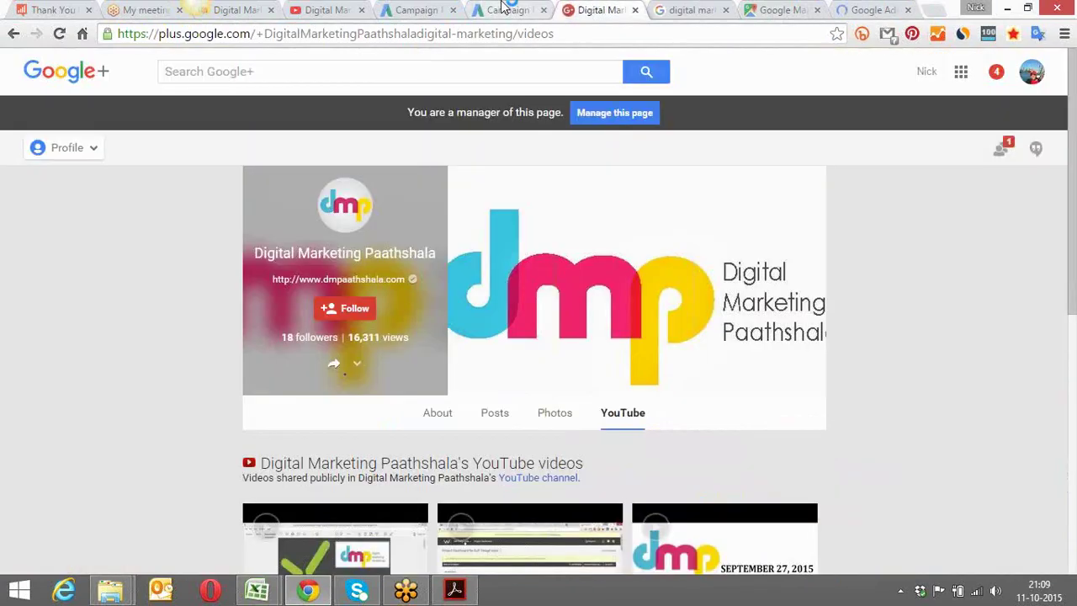
{"action": "left_click", "coordinate": [503, 9]}
{"action": "left_click", "coordinate": [344, 328]}
{"action": "key", "text": "ctrl+v"}
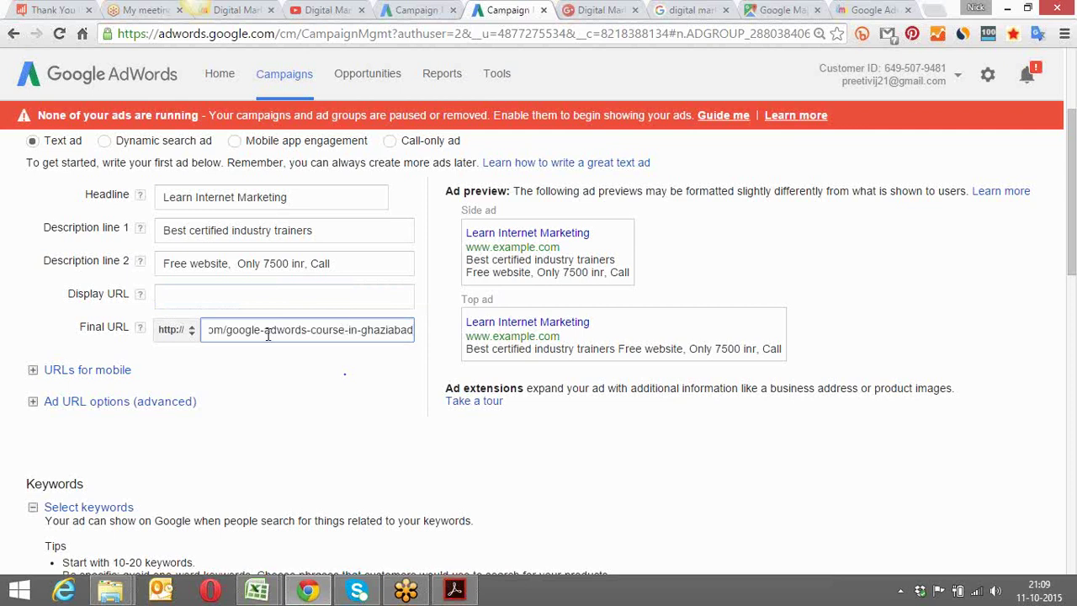
{"action": "key", "text": "Left"}
{"action": "key", "text": "Left"}
{"action": "key", "text": "Left"}
{"action": "key", "text": "Left"}
{"action": "key", "text": "Left"}
{"action": "key", "text": "Left"}
{"action": "key", "text": "Left"}
{"action": "key", "text": "Left"}
{"action": "key", "text": "Left"}
{"action": "key", "text": "Left"}
{"action": "key", "text": "Left"}
{"action": "key", "text": "Left"}
{"action": "key", "text": "Left"}
{"action": "key", "text": "Left"}
{"action": "key", "text": "Left"}
{"action": "key", "text": "Left"}
{"action": "key", "text": "Left"}
{"action": "key", "text": "Left"}
{"action": "key", "text": "Left"}
{"action": "key", "text": "Left"}
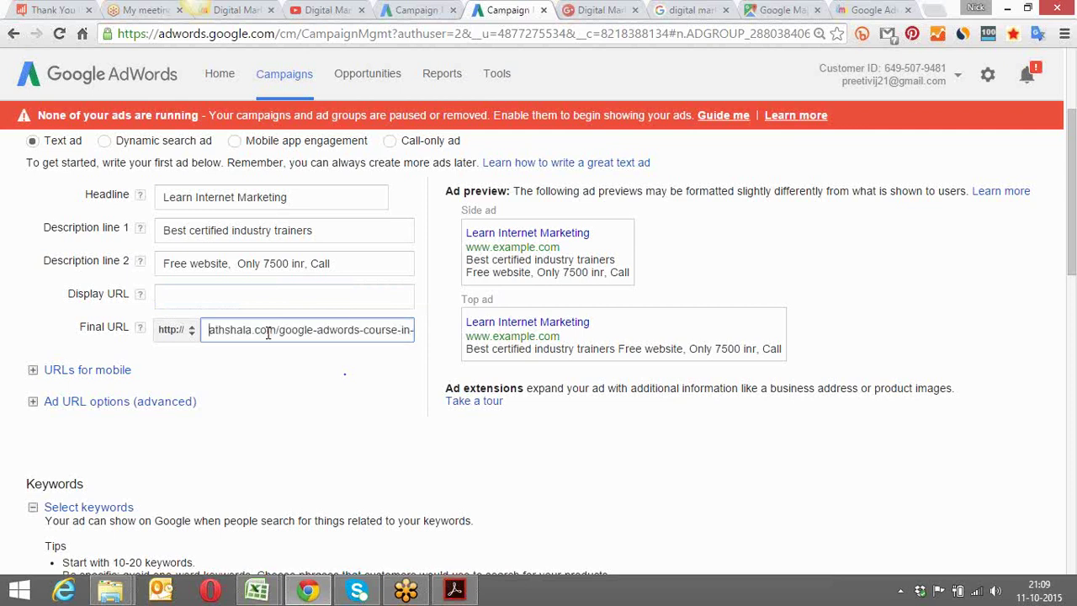
{"action": "key", "text": "Delete"}
{"action": "key", "text": "Delete"}
{"action": "key", "text": "Delete"}
{"action": "key", "text": "Delete"}
{"action": "key", "text": "Delete"}
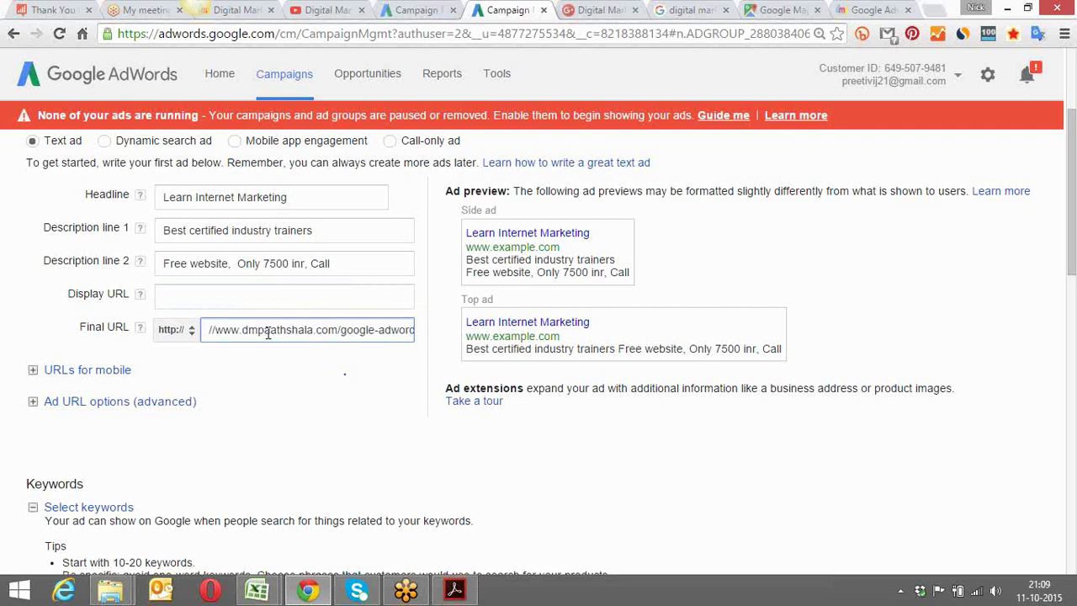
{"action": "key", "text": "Delete"}
{"action": "key", "text": "Delete"}
{"action": "left_click", "coordinate": [243, 297]}
{"action": "key", "text": "ctrl+v"}
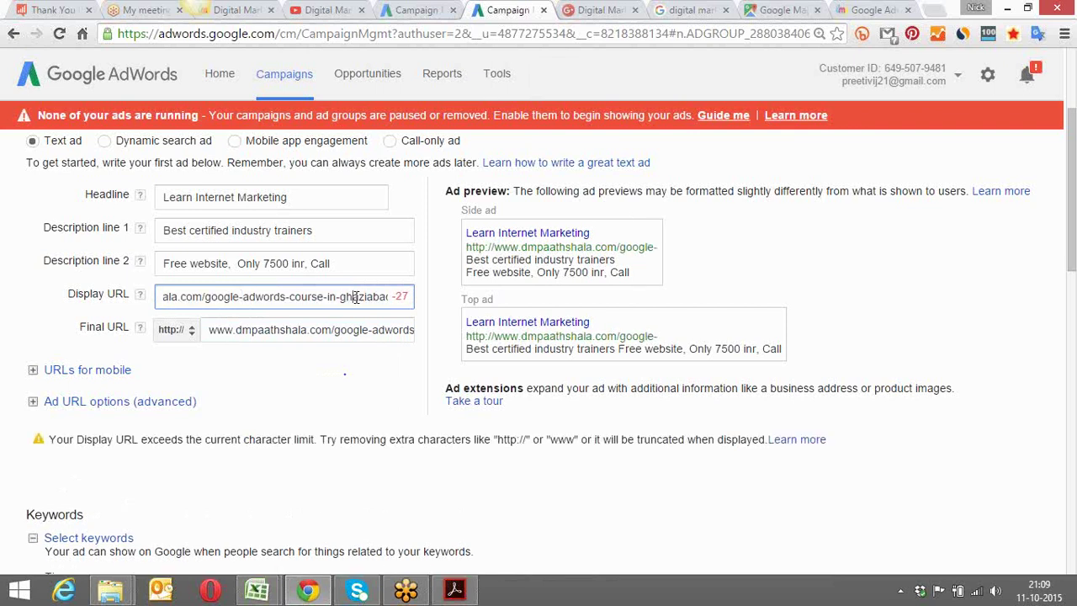
{"action": "key", "text": "BackSpace"}
{"action": "key", "text": "BackSpace"}
{"action": "key", "text": "BackSpace"}
{"action": "key", "text": "BackSpace"}
{"action": "key", "text": "BackSpace"}
{"action": "key", "text": "BackSpace"}
{"action": "key", "text": "BackSpace"}
{"action": "key", "text": "BackSpace"}
{"action": "key", "text": "BackSpace"}
{"action": "key", "text": "BackSpace"}
{"action": "key", "text": "BackSpace"}
{"action": "key", "text": "BackSpace"}
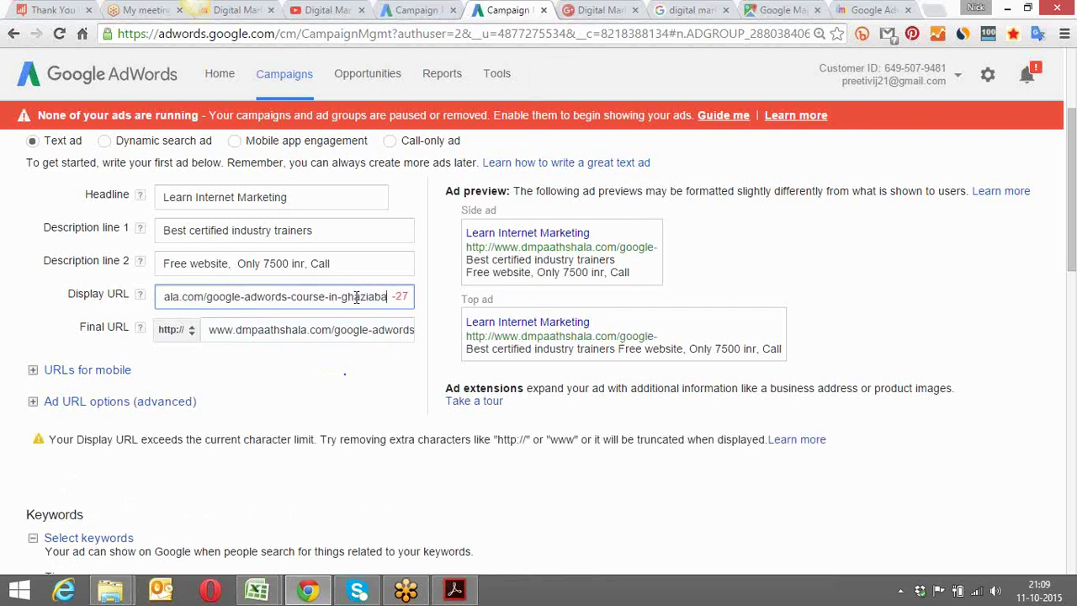
{"action": "key", "text": "BackSpace"}
{"action": "key", "text": "BackSpace"}
{"action": "key", "text": "BackSpace"}
{"action": "key", "text": "BackSpace"}
{"action": "key", "text": "BackSpace"}
{"action": "key", "text": "BackSpace"}
{"action": "key", "text": "BackSpace"}
{"action": "key", "text": "BackSpace"}
{"action": "key", "text": "BackSpace"}
{"action": "key", "text": "BackSpace"}
{"action": "key", "text": "BackSpace"}
{"action": "key", "text": "BackSpace"}
{"action": "key", "text": "BackSpace"}
{"action": "key", "text": "BackSpace"}
{"action": "key", "text": "BackSpace"}
{"action": "key", "text": "BackSpace"}
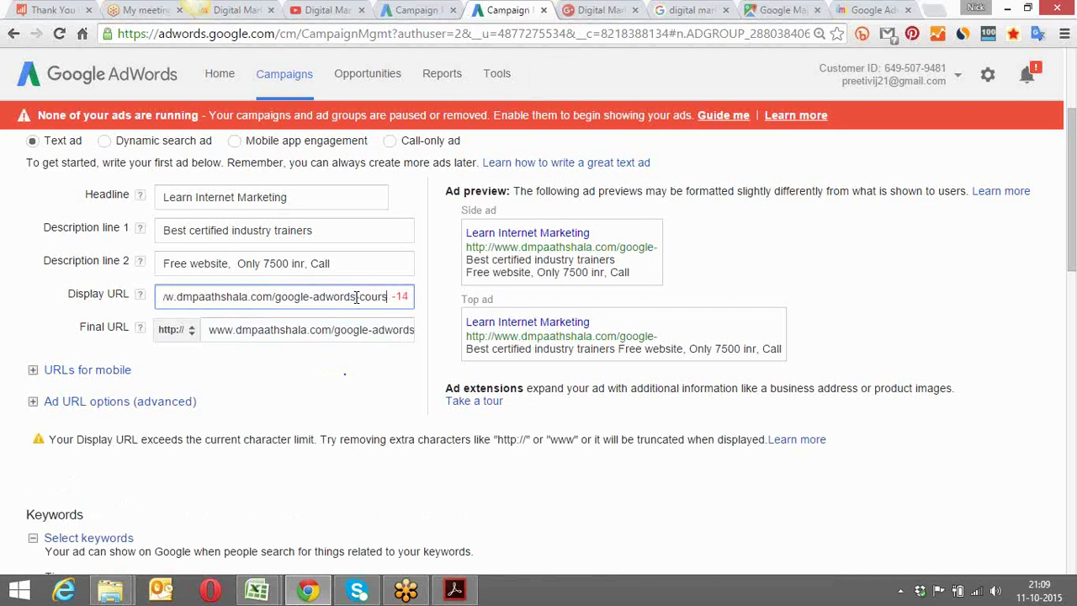
{"action": "key", "text": "BackSpace"}
{"action": "key", "text": "BackSpace"}
{"action": "key", "text": "BackSpace"}
{"action": "key", "text": "BackSpace"}
{"action": "key", "text": "BackSpace"}
{"action": "key", "text": "BackSpace"}
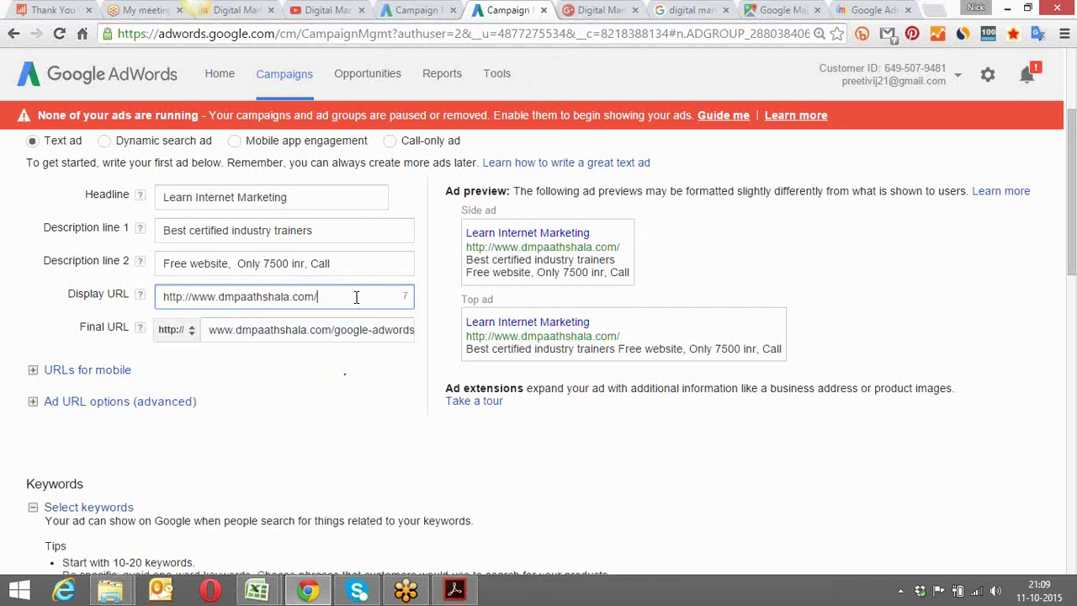
{"action": "type", "text": "digital-mar"}
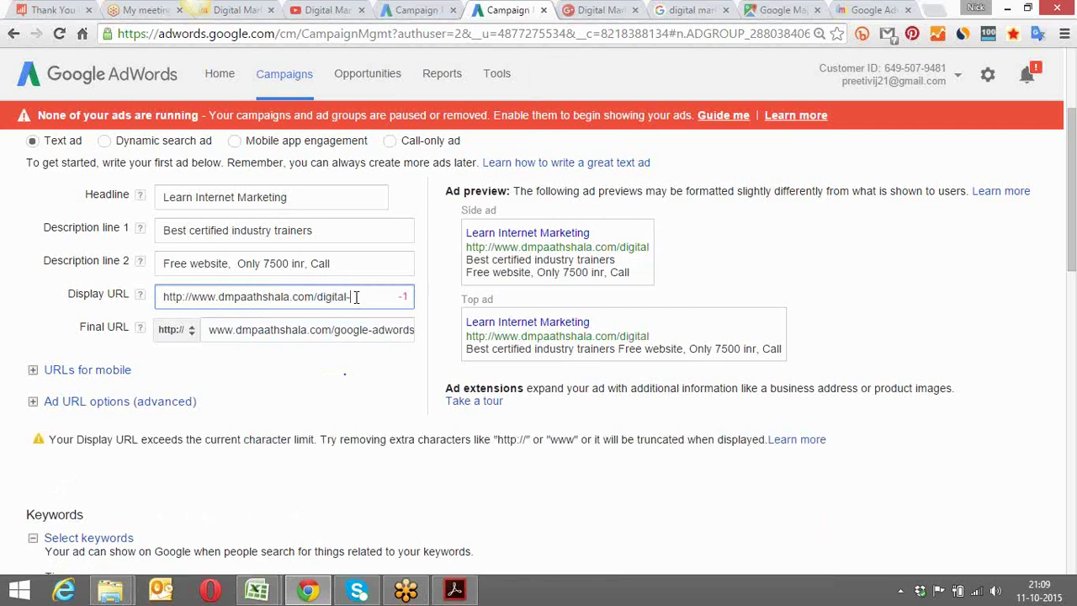
{"action": "key", "text": "BackSpace"}
{"action": "key", "text": "BackSpace"}
{"action": "key", "text": "BackSpace"}
{"action": "key", "text": "BackSpace"}
{"action": "key", "text": "BackSpace"}
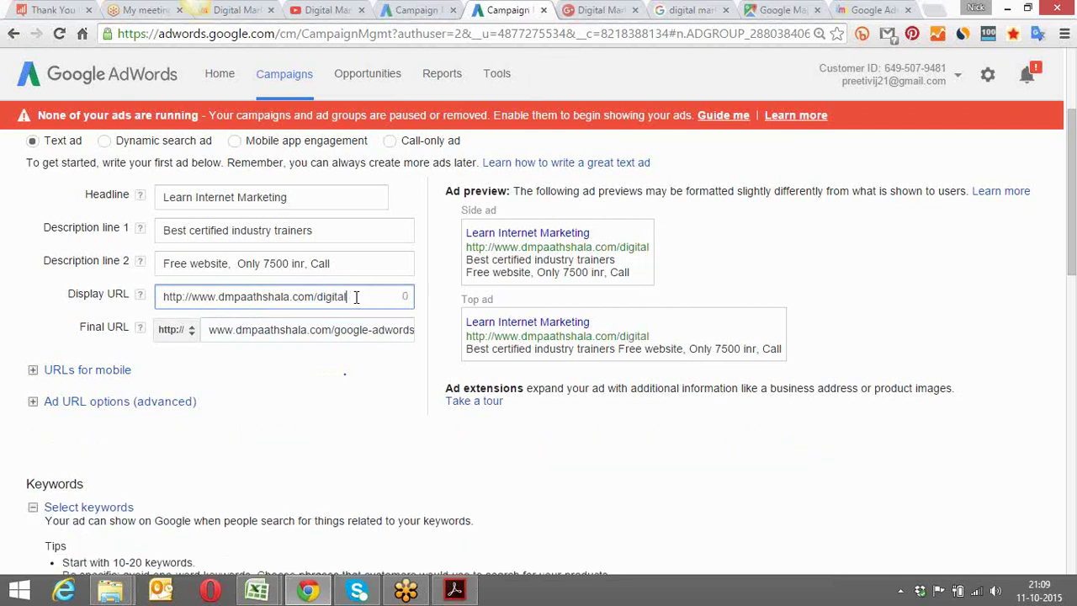
{"action": "type", "text": "l"}
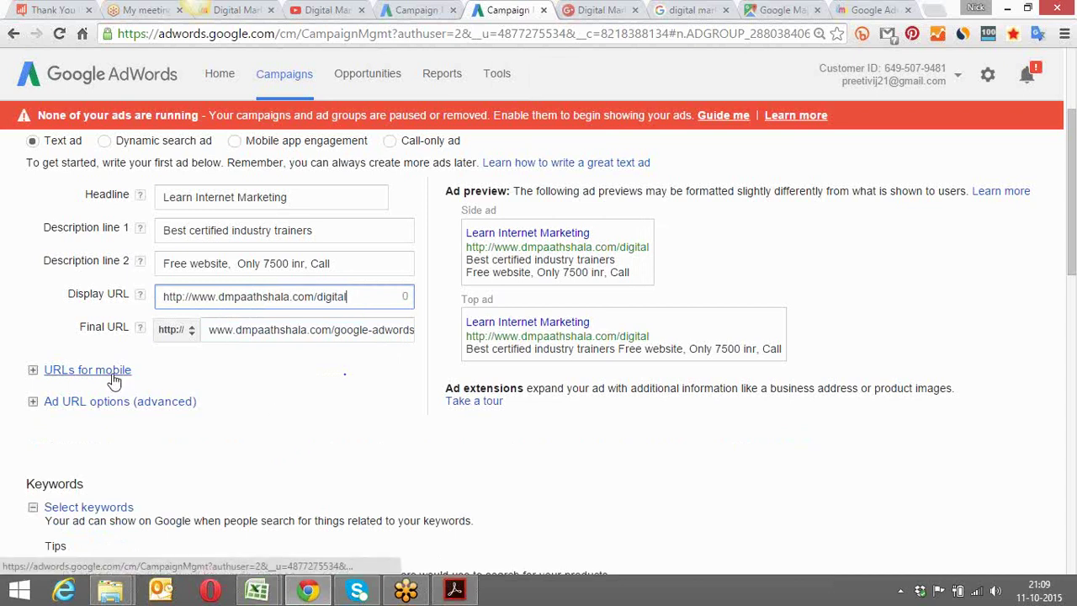
{"action": "left_click", "coordinate": [87, 371]}
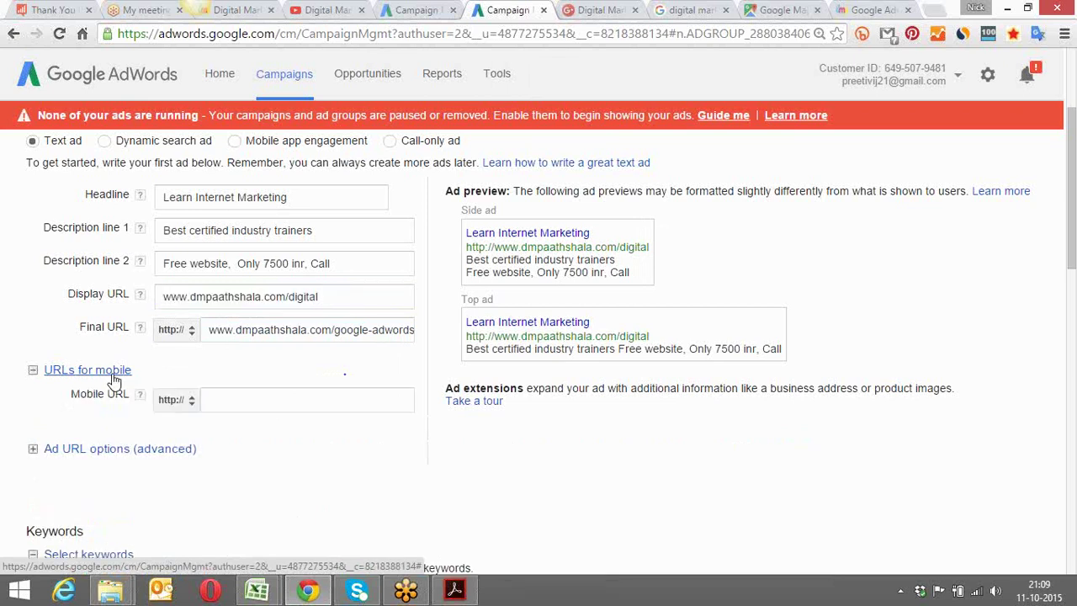
{"action": "left_click", "coordinate": [111, 375]}
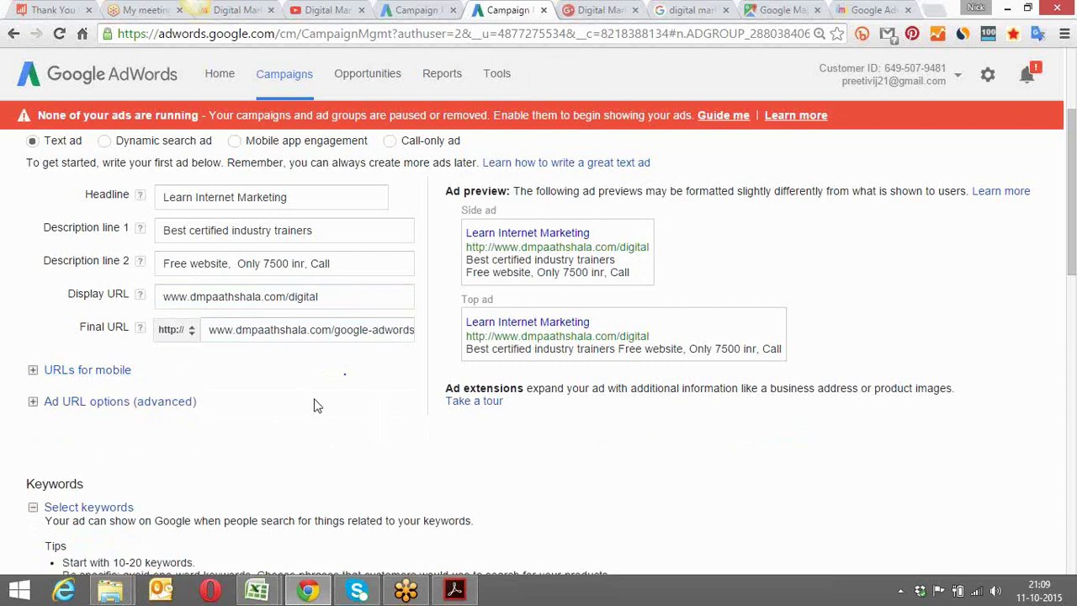
{"action": "scroll", "coordinate": [313, 406], "scroll_direction": "down", "scroll_amount": 3}
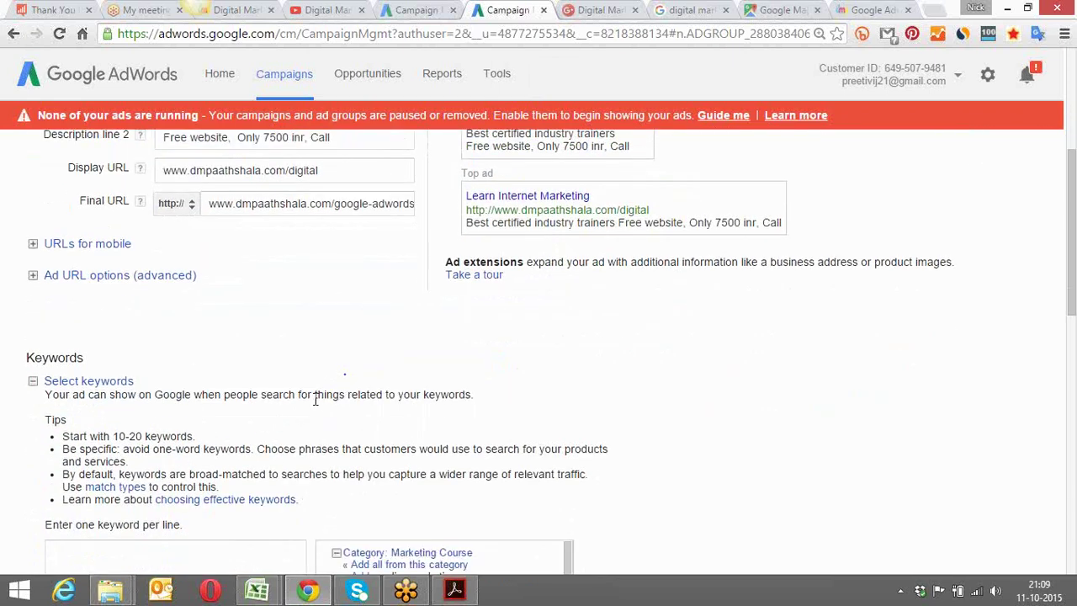
{"action": "left_click", "coordinate": [125, 272]}
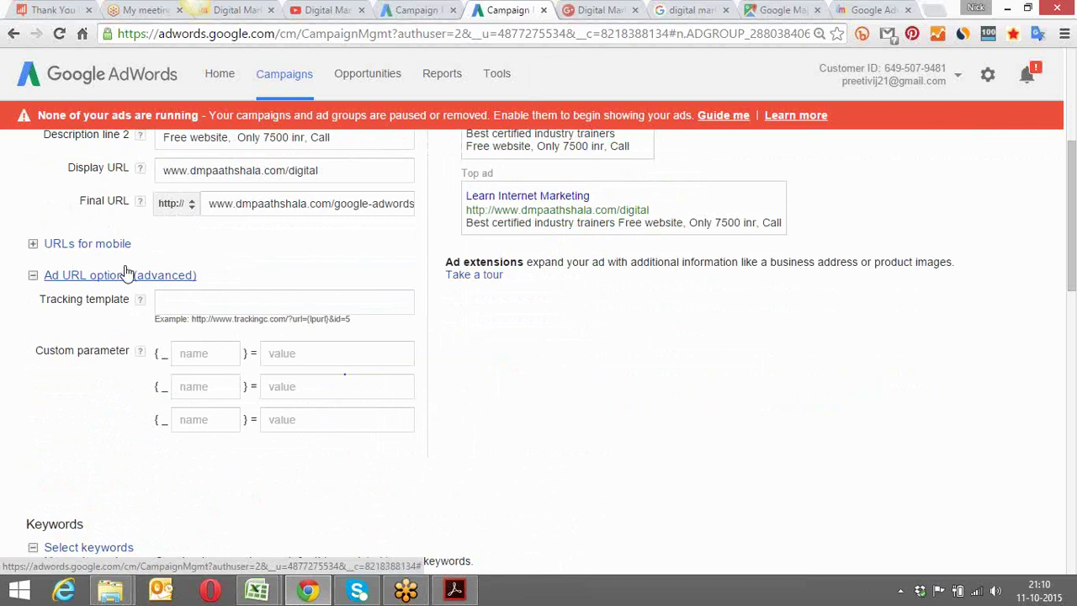
{"action": "left_click", "coordinate": [125, 274]}
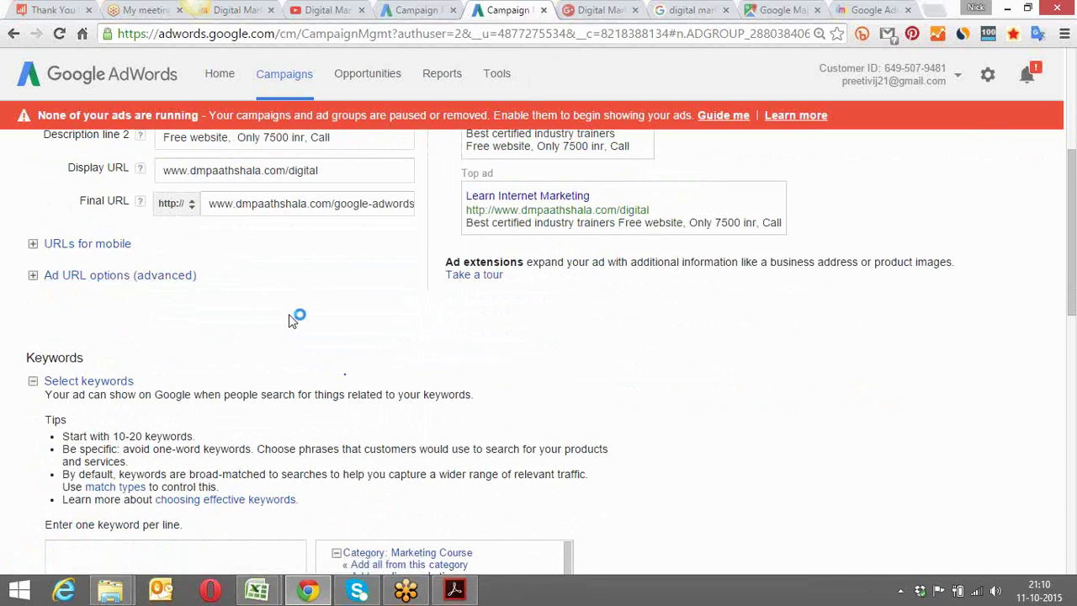
{"action": "scroll", "coordinate": [289, 315], "scroll_direction": "down", "scroll_amount": 3}
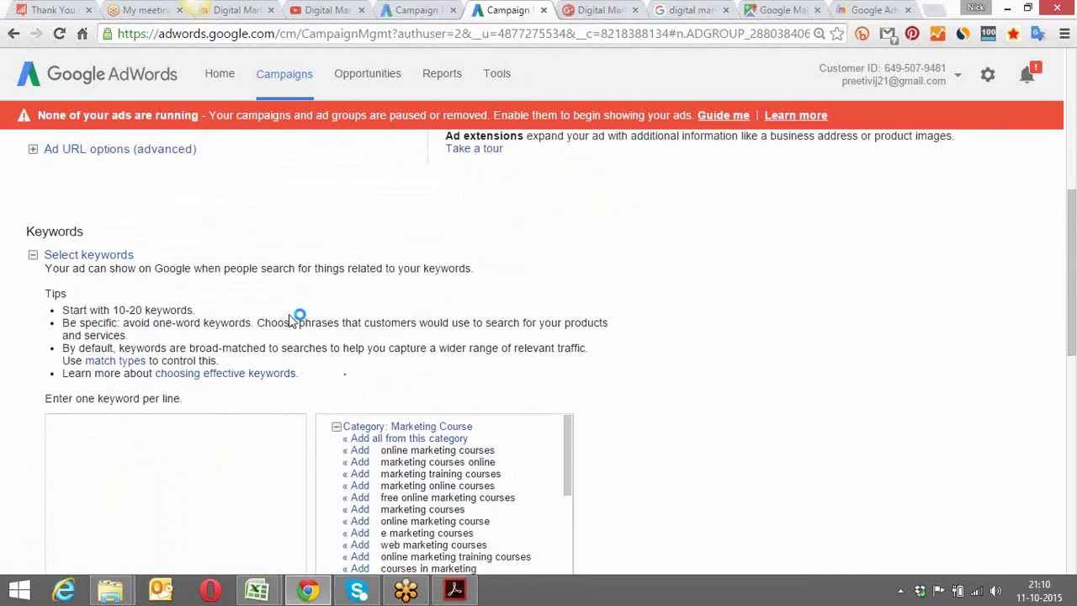
{"action": "scroll", "coordinate": [289, 320], "scroll_direction": "down", "scroll_amount": 1}
{"action": "scroll", "coordinate": [288, 320], "scroll_direction": "up", "scroll_amount": 1}
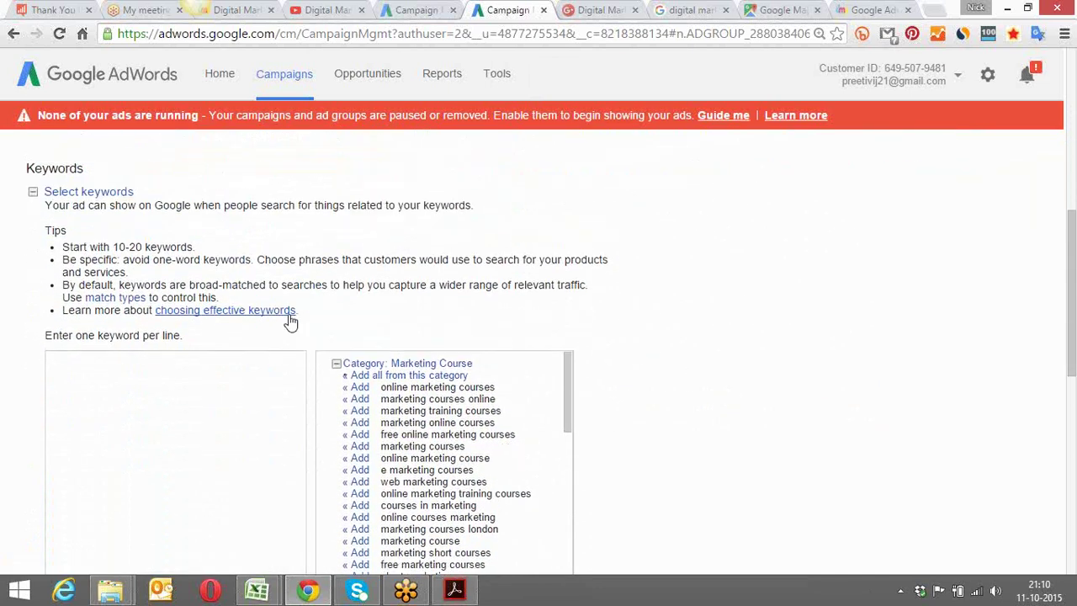
{"action": "scroll", "coordinate": [289, 319], "scroll_direction": "up", "scroll_amount": 7}
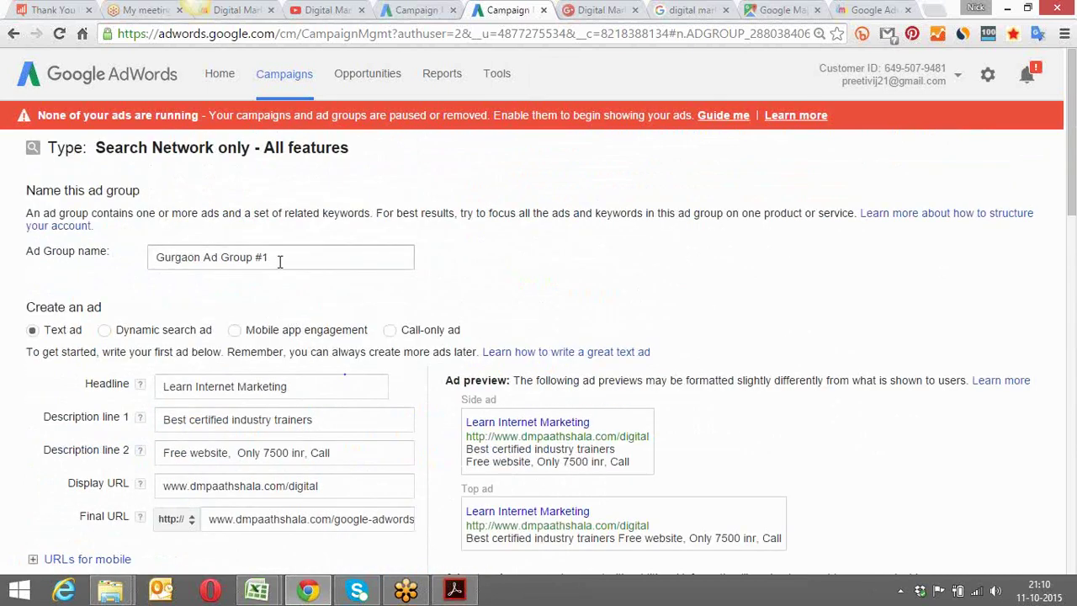
{"action": "left_click_drag", "start_coordinate": [281, 260], "coordinate": [148, 256]}
{"action": "left_click", "coordinate": [119, 266]}
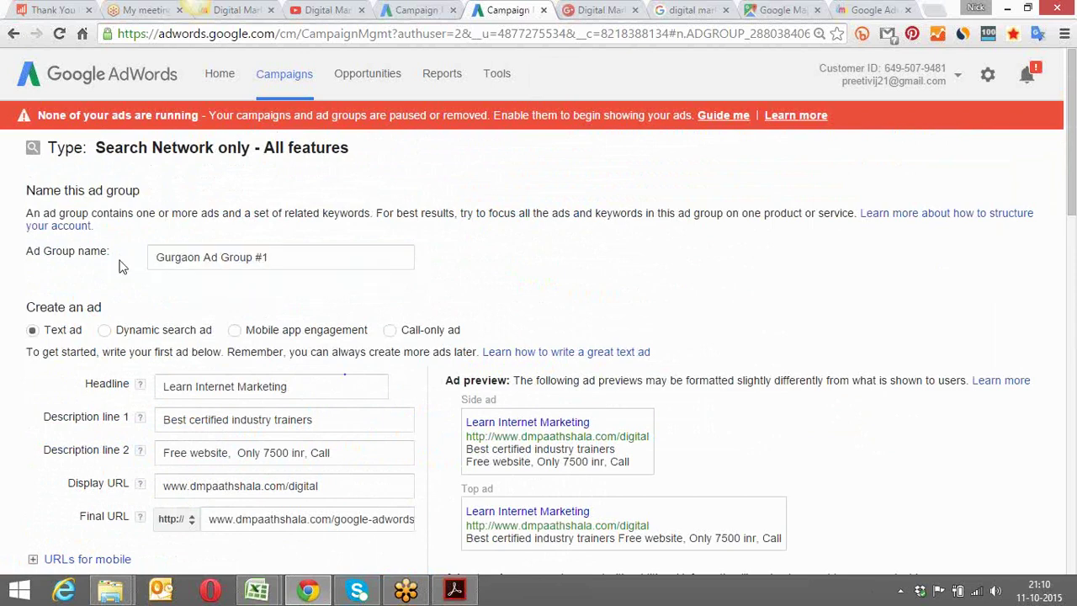
{"action": "scroll", "coordinate": [119, 266], "scroll_direction": "down", "scroll_amount": 3}
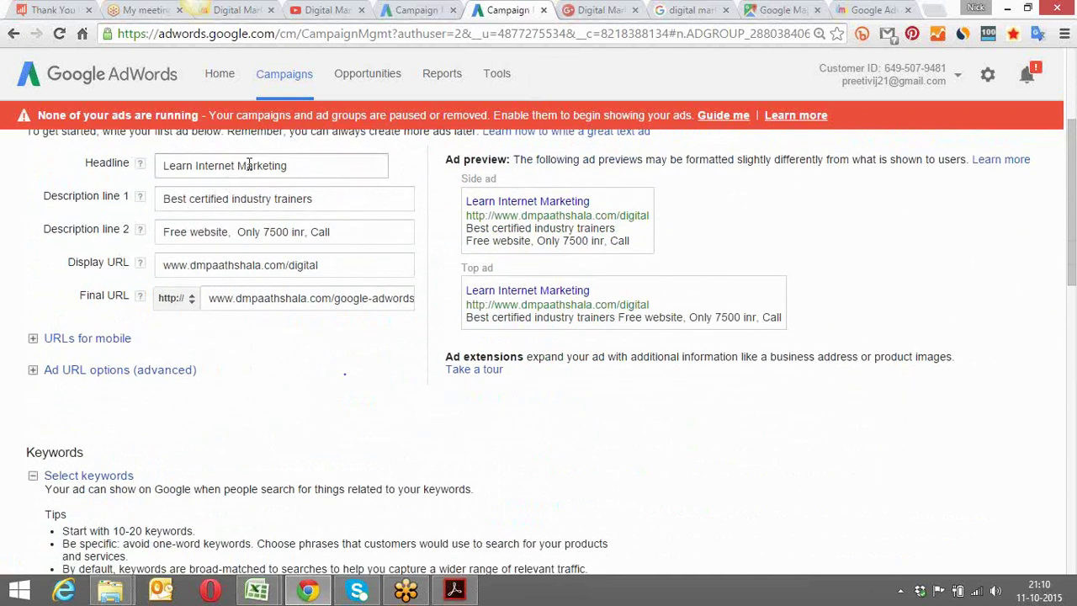
{"action": "scroll", "coordinate": [249, 165], "scroll_direction": "down", "scroll_amount": 3}
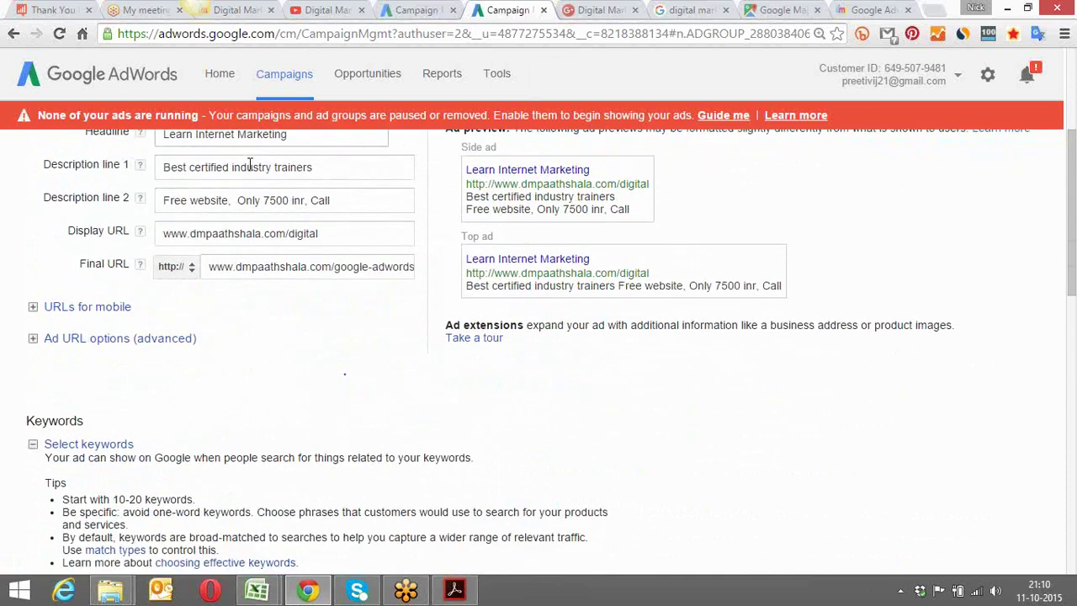
{"action": "scroll", "coordinate": [249, 171], "scroll_direction": "down", "scroll_amount": 5}
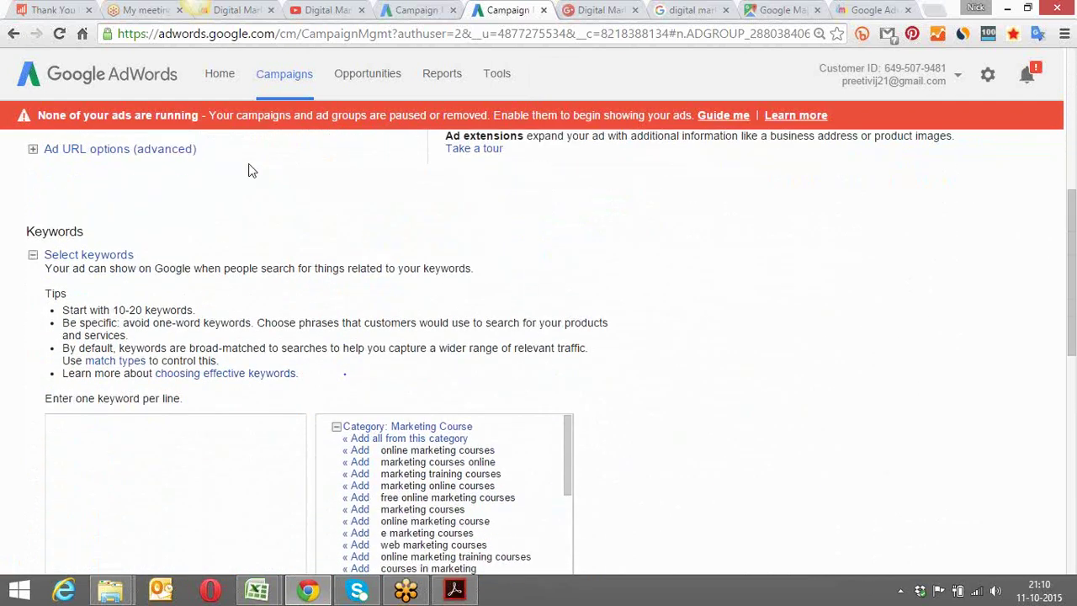
{"action": "scroll", "coordinate": [249, 168], "scroll_direction": "down", "scroll_amount": 1}
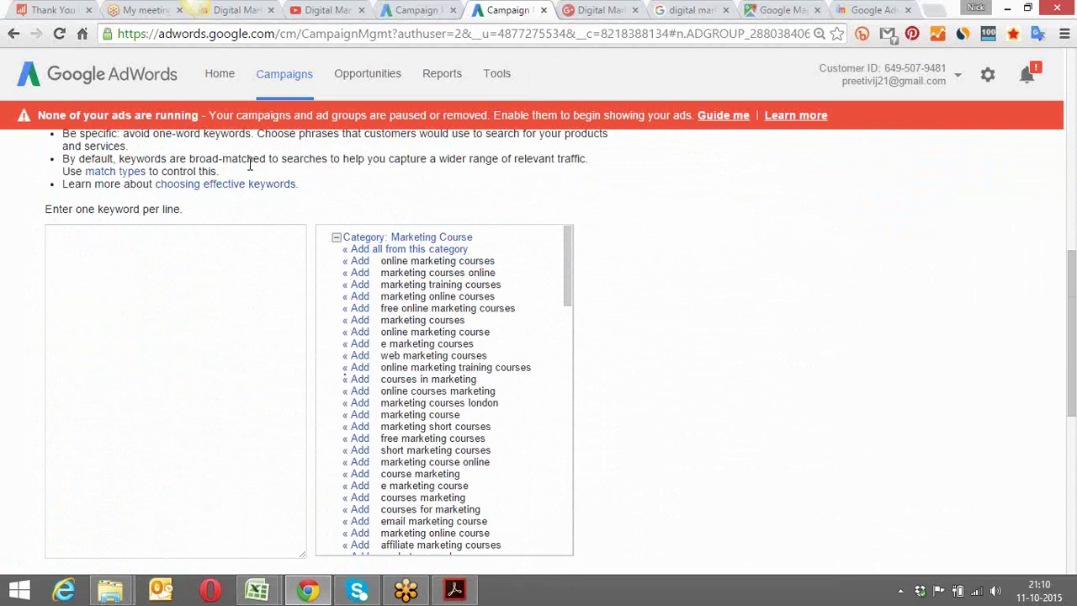
{"action": "scroll", "coordinate": [249, 165], "scroll_direction": "down", "scroll_amount": 1}
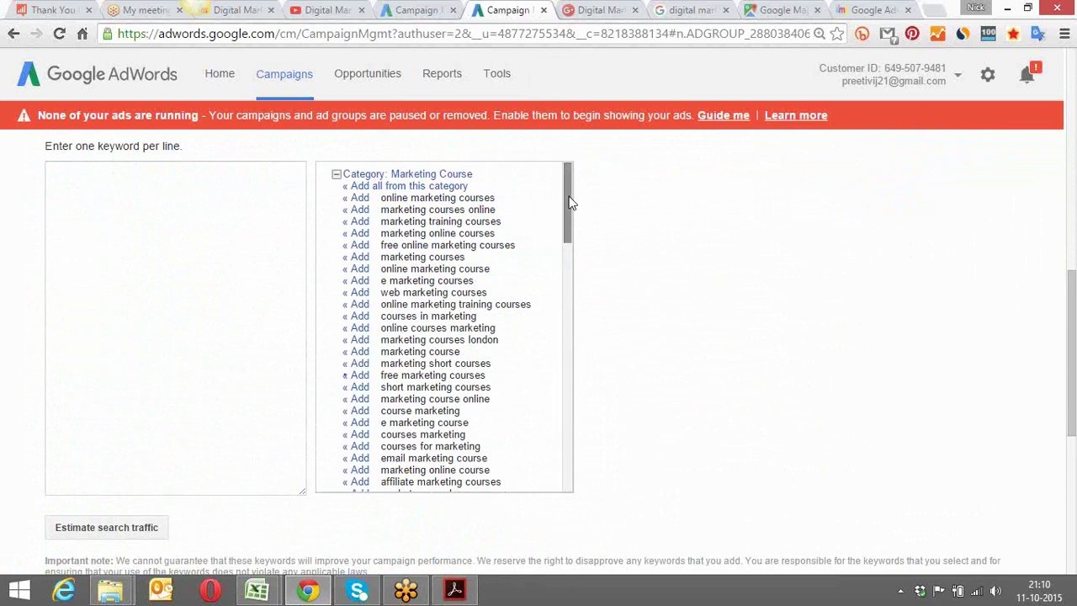
Add nine suggested keywords, from online and social marketing courses to seo marketing course
{"action": "left_click", "coordinate": [359, 199]}
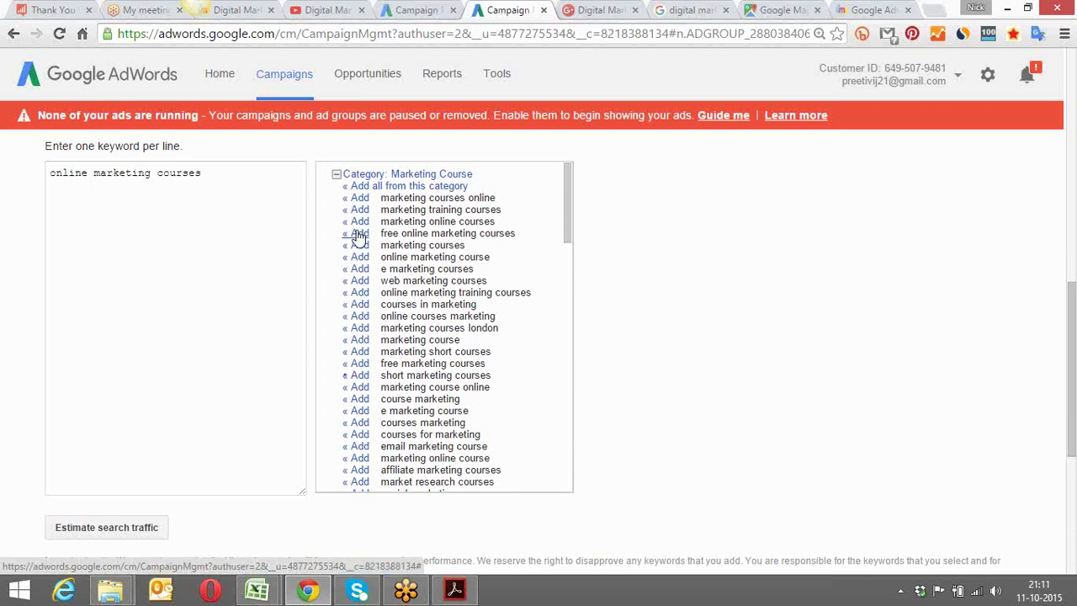
{"action": "left_click", "coordinate": [354, 292]}
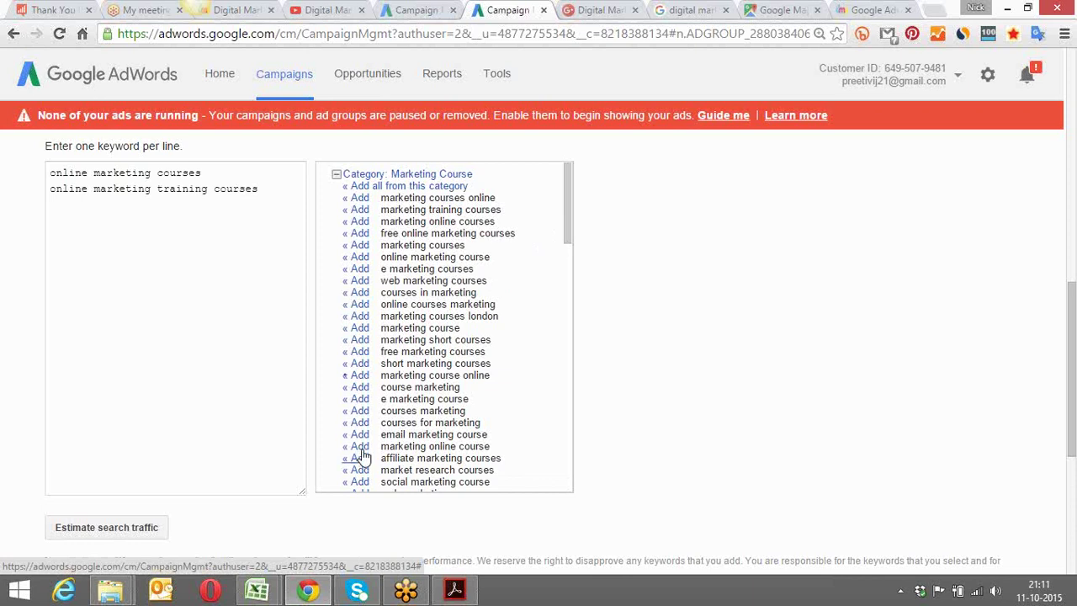
{"action": "left_click", "coordinate": [359, 482]}
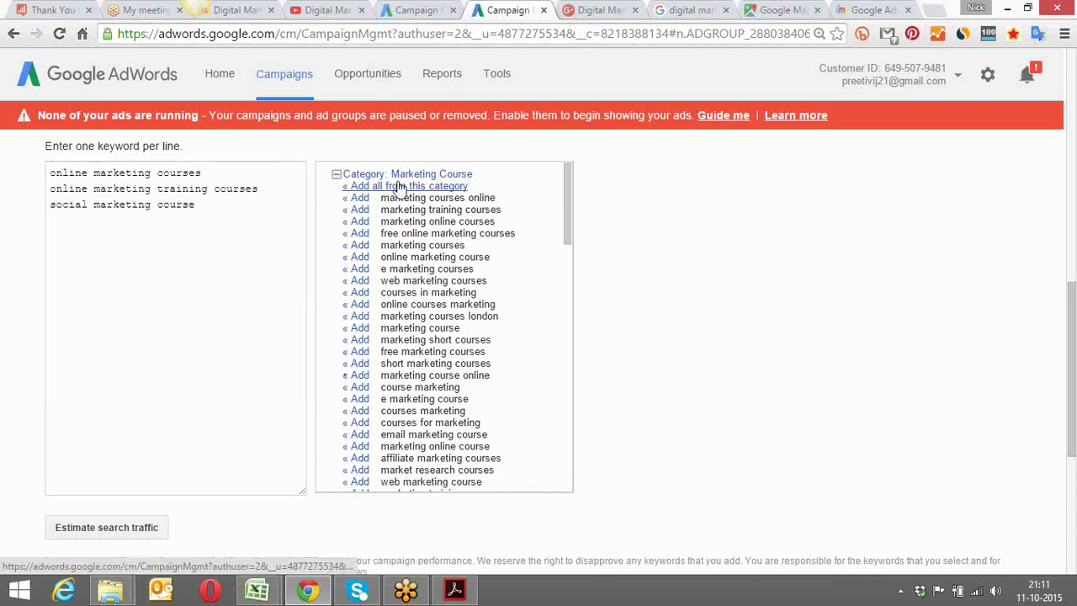
{"action": "left_click_drag", "start_coordinate": [567, 179], "coordinate": [569, 194]}
{"action": "left_click", "coordinate": [357, 214]}
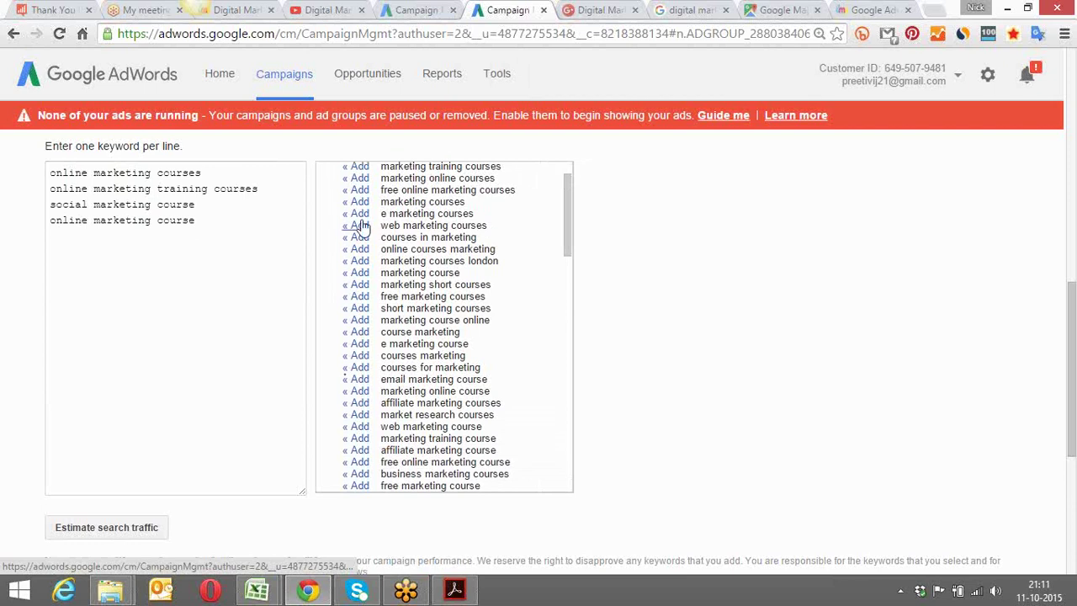
{"action": "left_click", "coordinate": [359, 226]}
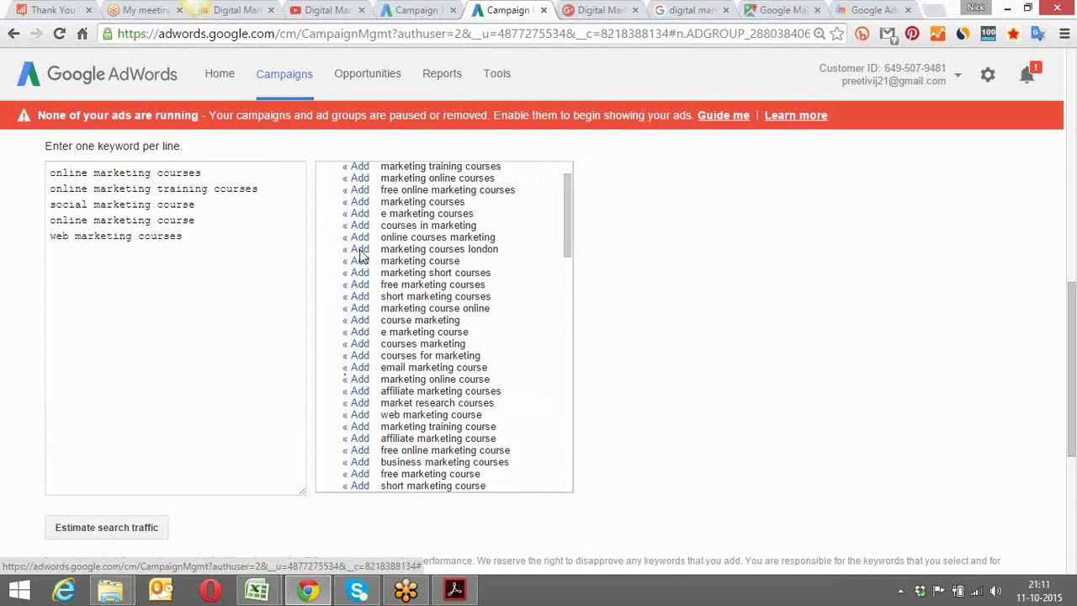
{"action": "left_click_drag", "start_coordinate": [566, 237], "coordinate": [565, 301]}
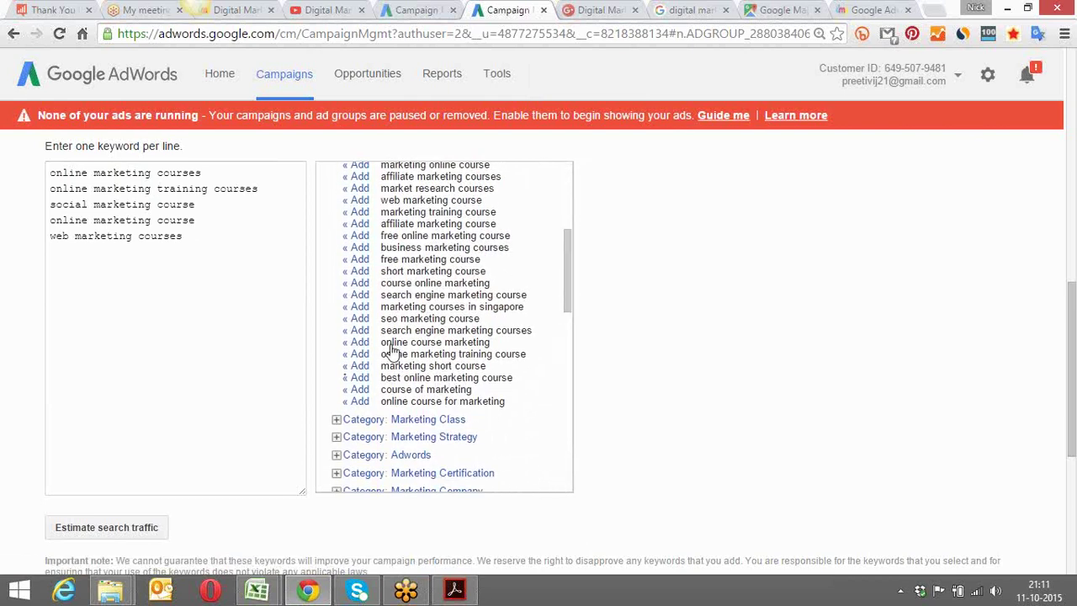
{"action": "left_click", "coordinate": [360, 354]}
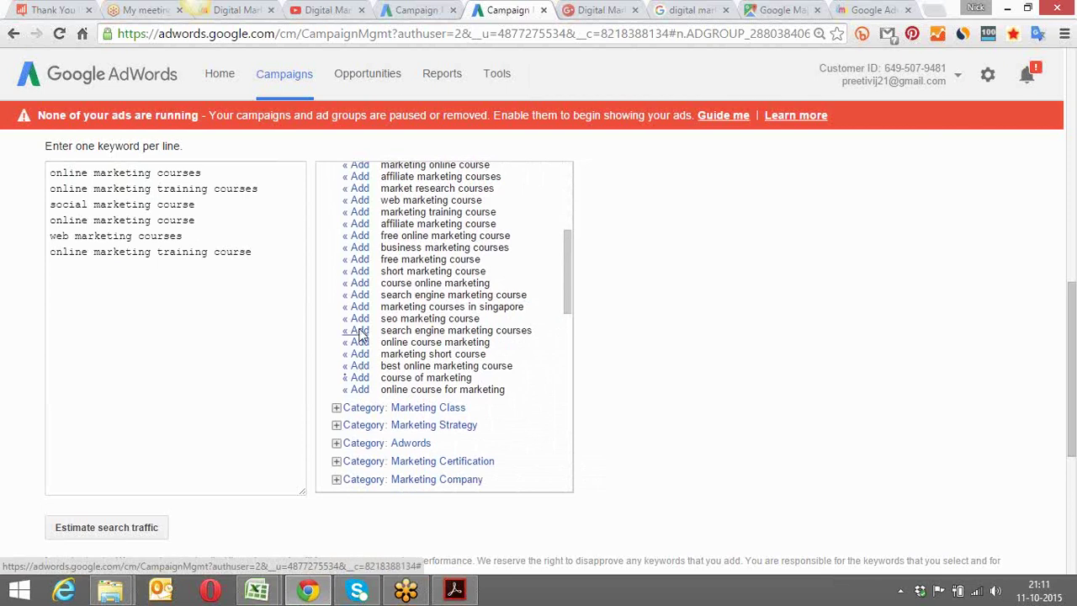
{"action": "left_click", "coordinate": [360, 331]}
{"action": "left_click", "coordinate": [358, 320]}
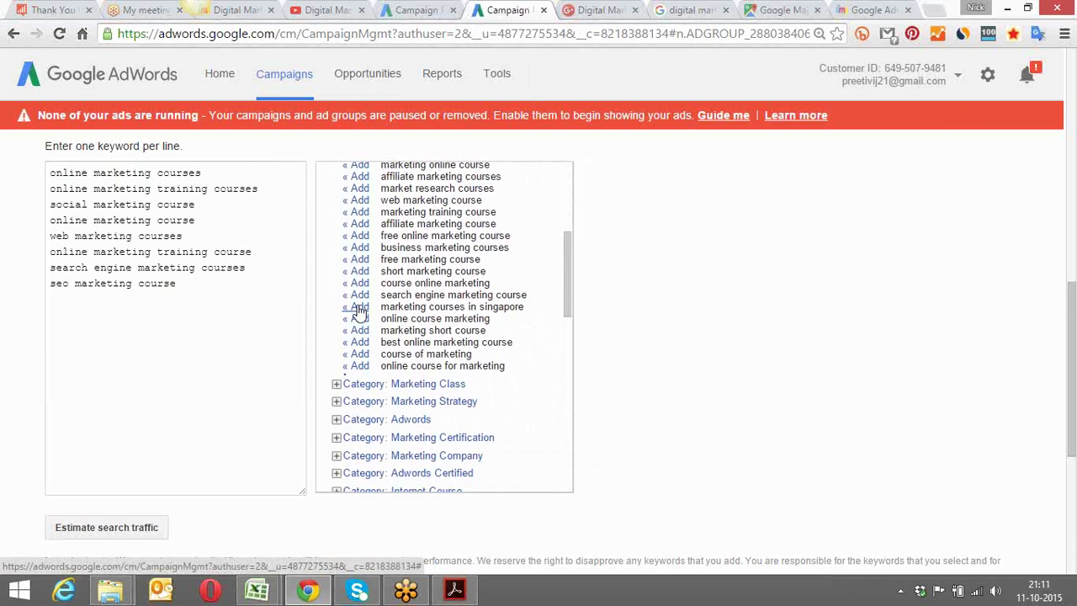
{"action": "left_click", "coordinate": [360, 296]}
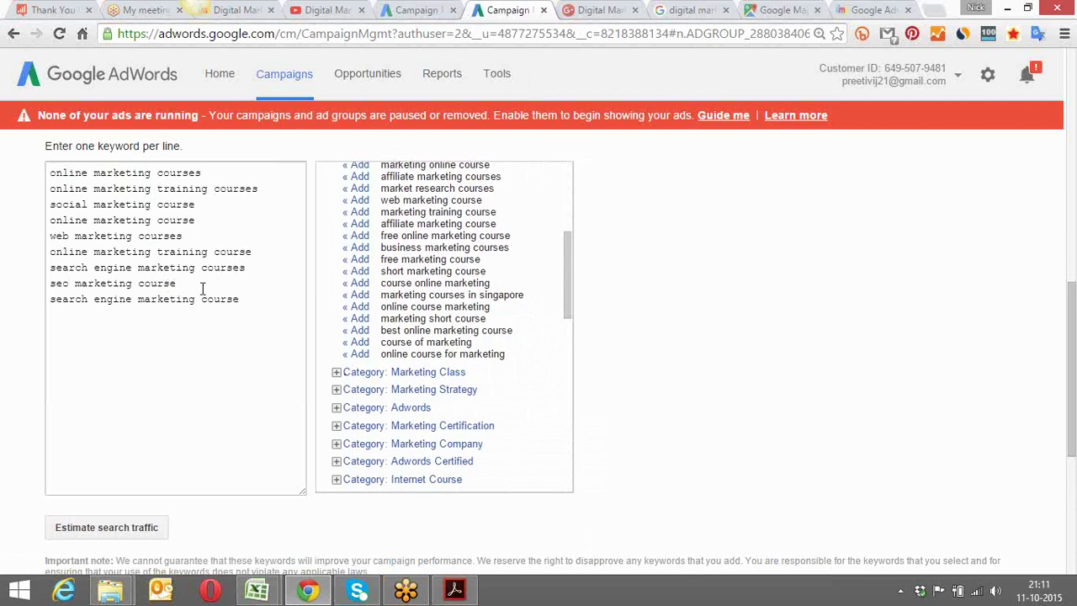
Delete both search engine marketing keywords and 'seo marketing course' from the keyword box
{"action": "left_click_drag", "start_coordinate": [239, 301], "coordinate": [48, 266]}
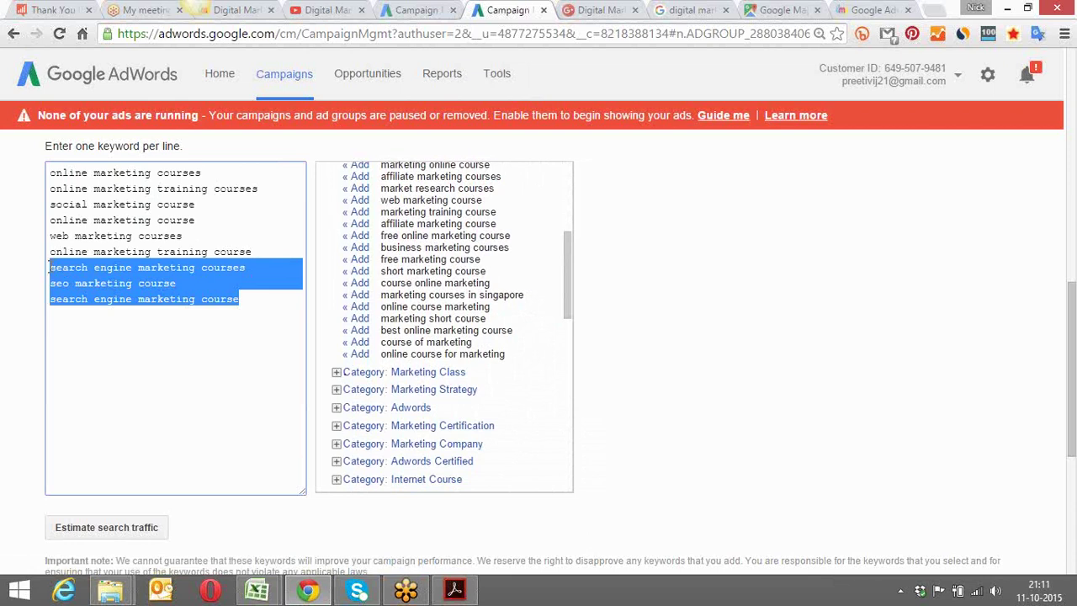
{"action": "left_click", "coordinate": [114, 270]}
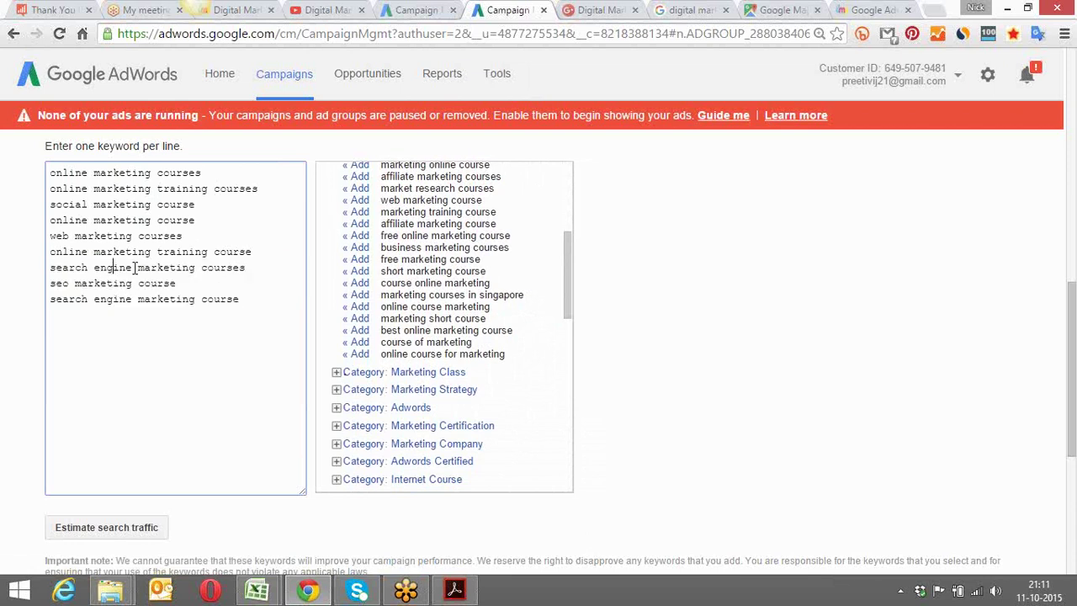
{"action": "left_click_drag", "start_coordinate": [252, 268], "coordinate": [68, 267]}
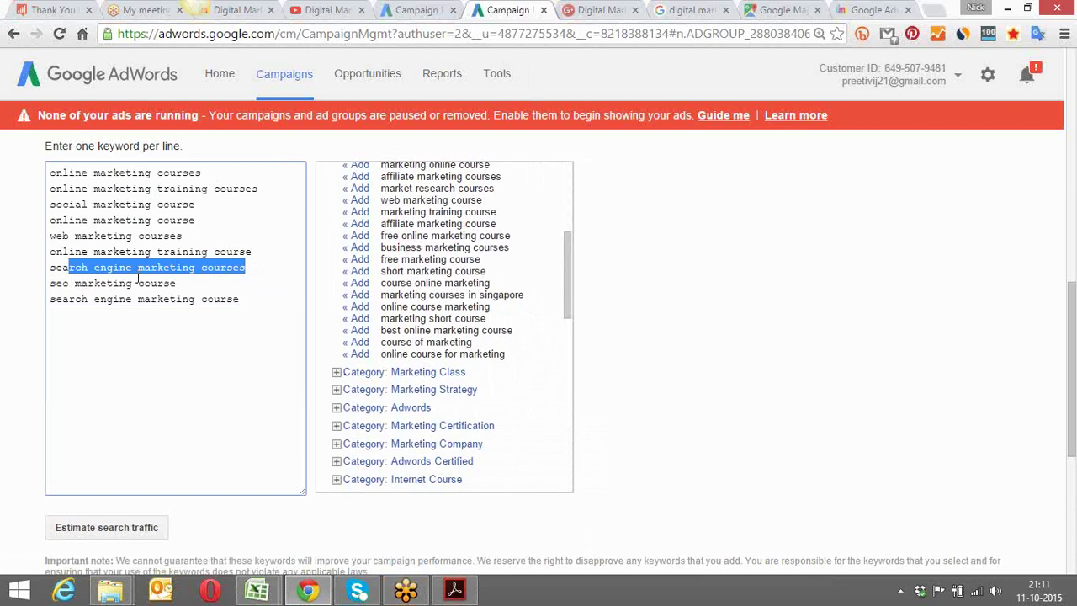
{"action": "left_click_drag", "start_coordinate": [181, 283], "coordinate": [73, 284]}
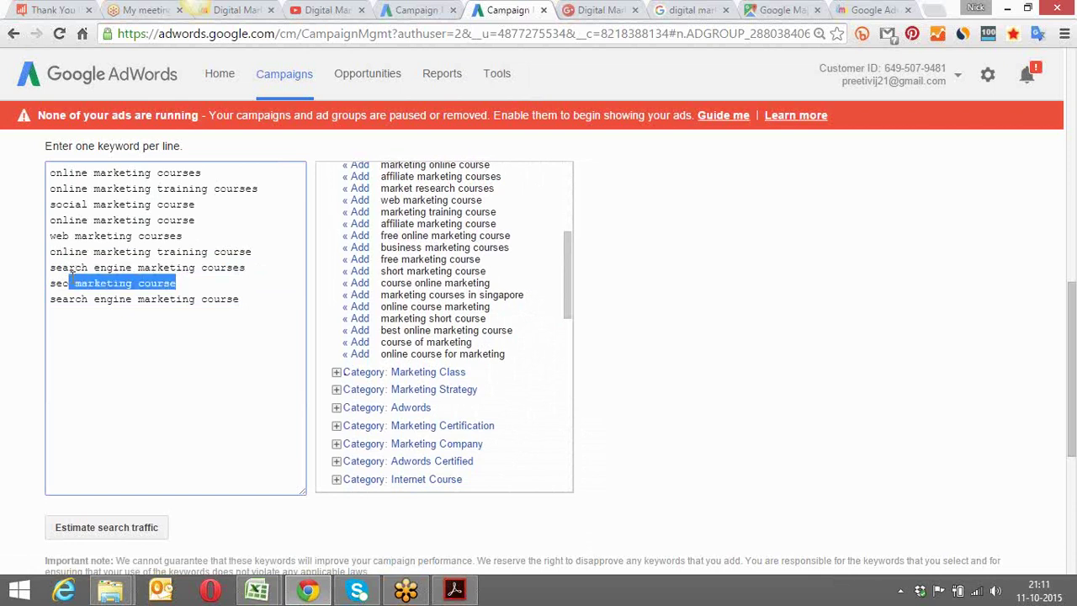
{"action": "left_click", "coordinate": [243, 298]}
{"action": "left_click_drag", "start_coordinate": [243, 299], "coordinate": [50, 267]}
{"action": "key", "text": "BackSpace"}
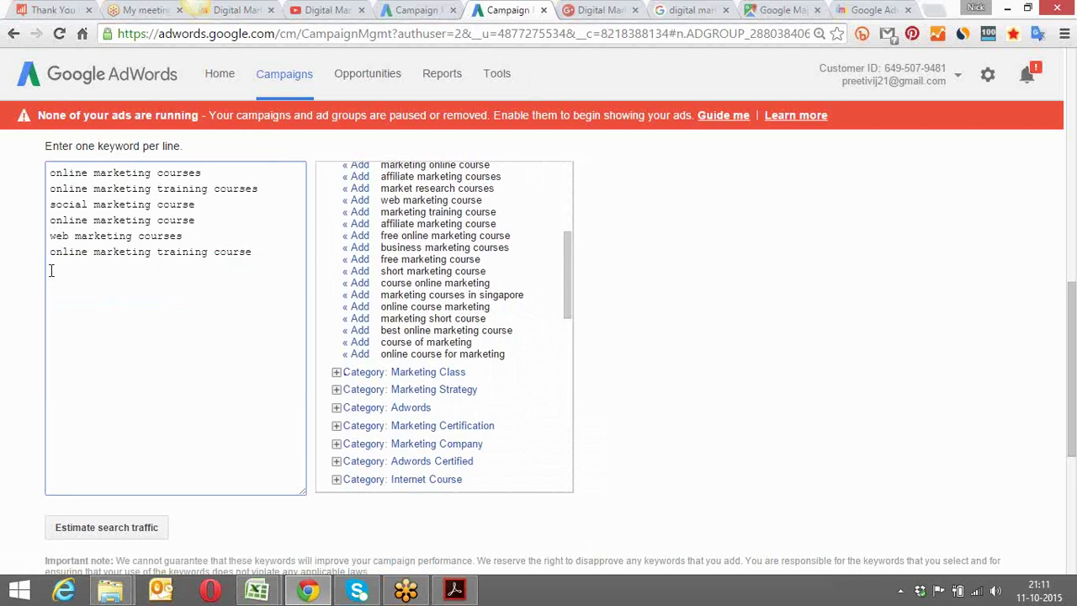
Save the ad group with its six marketing-course keywords
{"action": "left_click", "coordinate": [619, 355]}
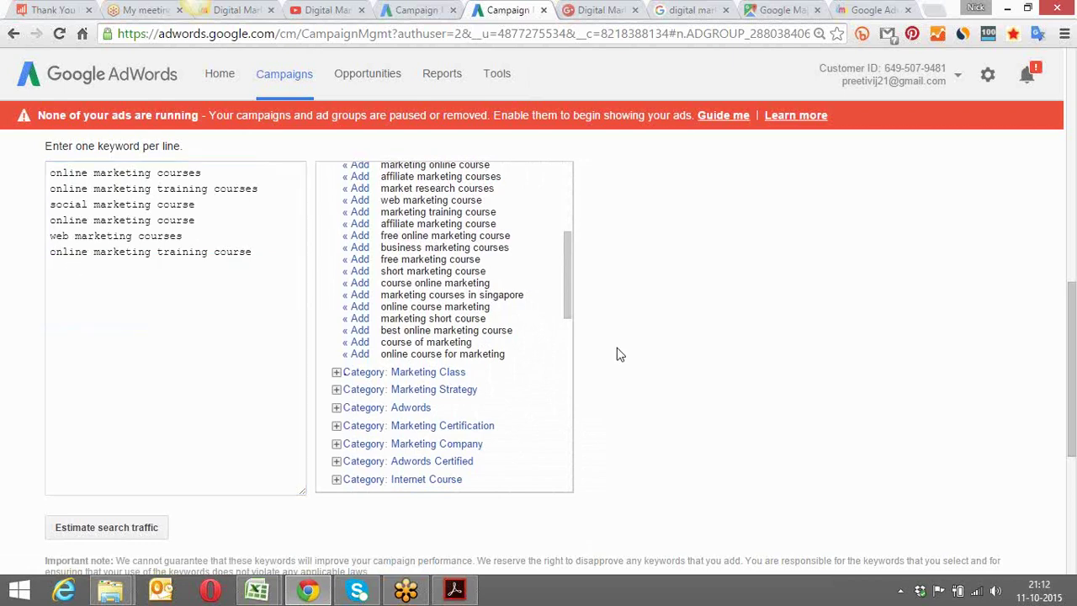
{"action": "scroll", "coordinate": [618, 355], "scroll_direction": "down", "scroll_amount": 2}
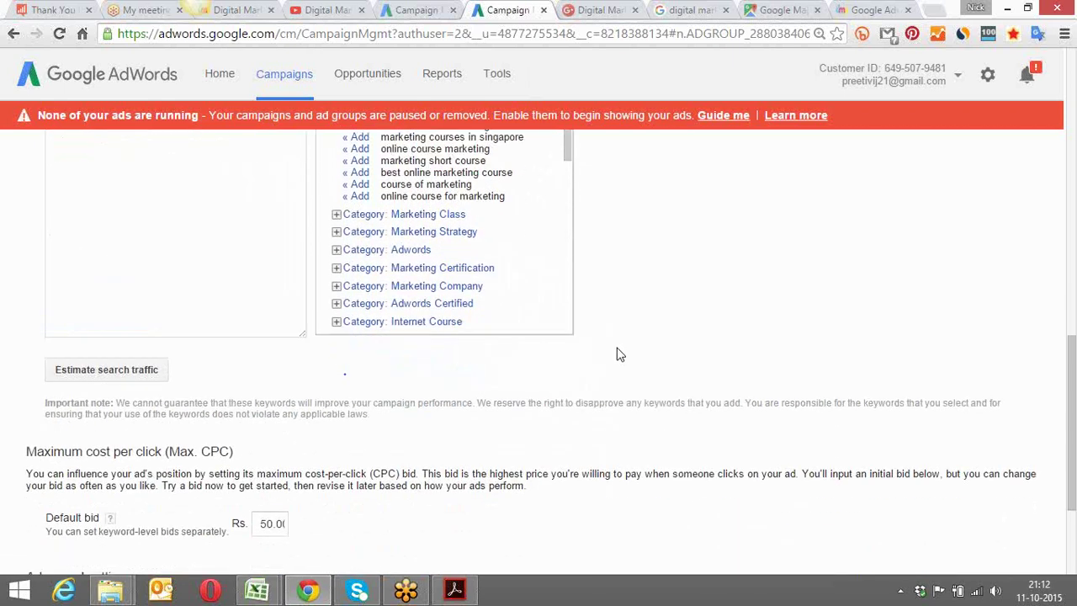
{"action": "scroll", "coordinate": [619, 354], "scroll_direction": "down", "scroll_amount": 3}
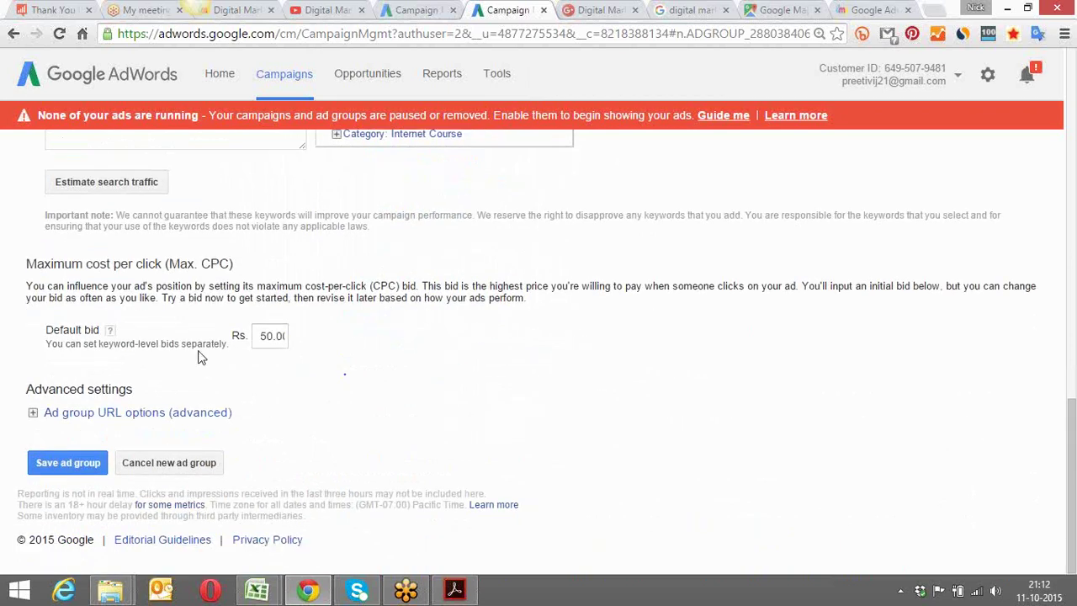
{"action": "left_click", "coordinate": [76, 464]}
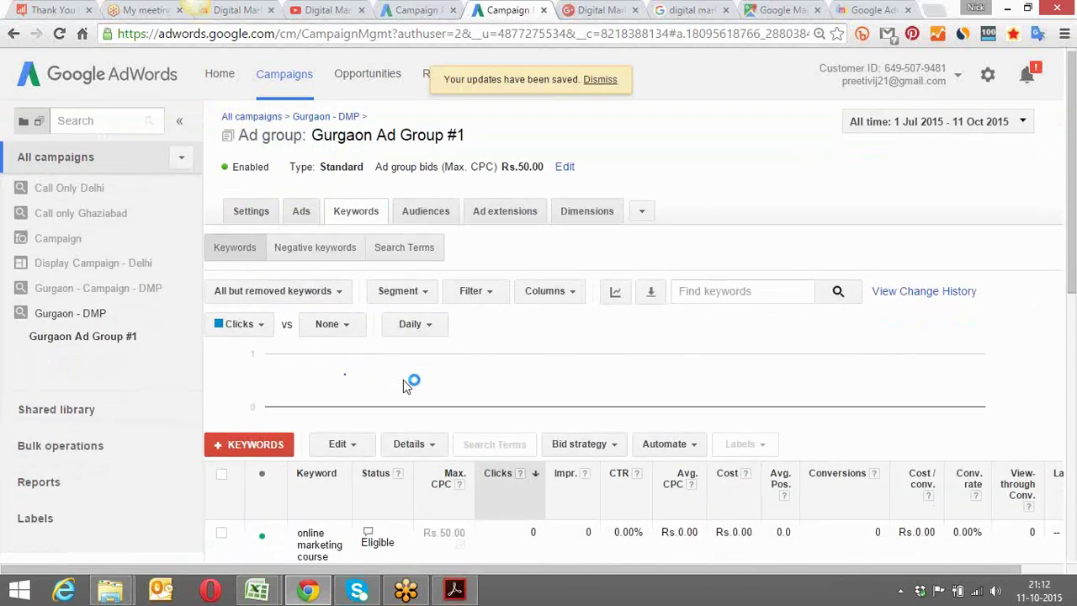
{"action": "scroll", "coordinate": [402, 383], "scroll_direction": "down", "scroll_amount": 3}
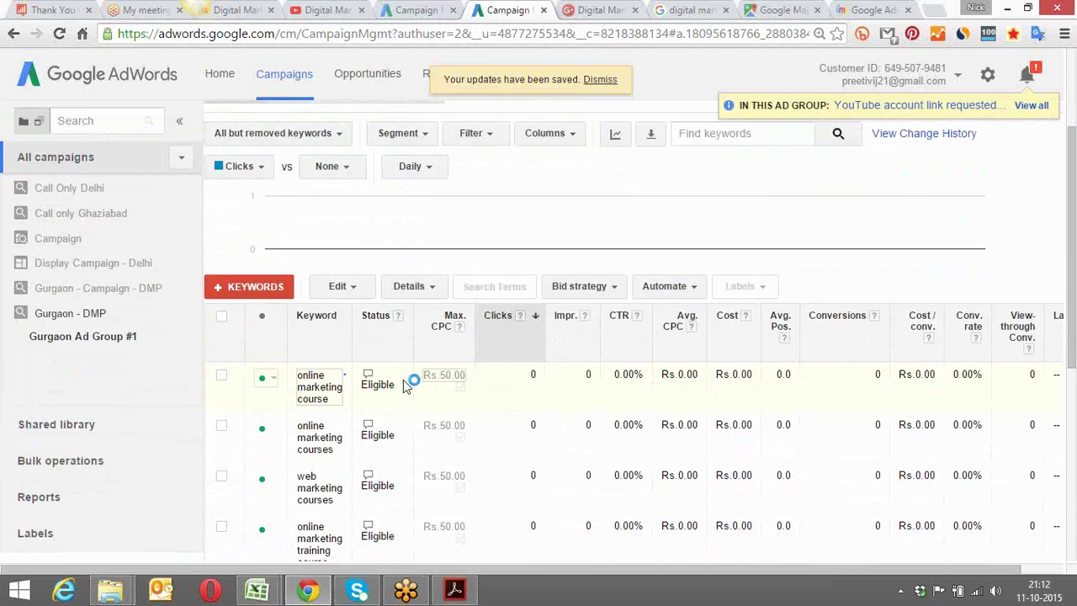
{"action": "scroll", "coordinate": [403, 383], "scroll_direction": "up", "scroll_amount": 2}
{"action": "left_click", "coordinate": [353, 183]}
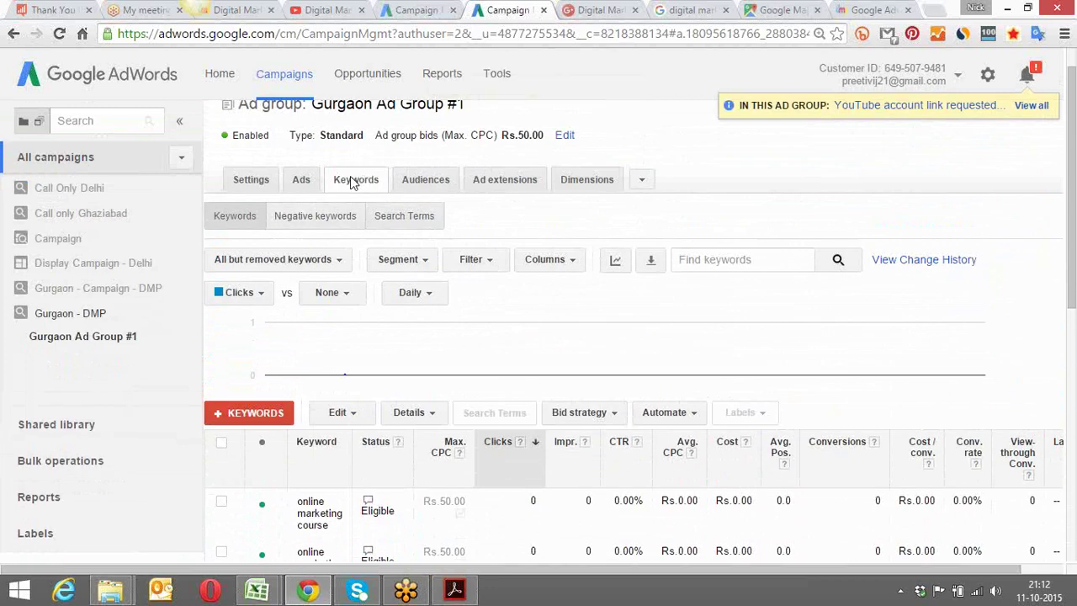
{"action": "scroll", "coordinate": [353, 184], "scroll_direction": "down", "scroll_amount": 1}
{"action": "scroll", "coordinate": [351, 183], "scroll_direction": "down", "scroll_amount": 3}
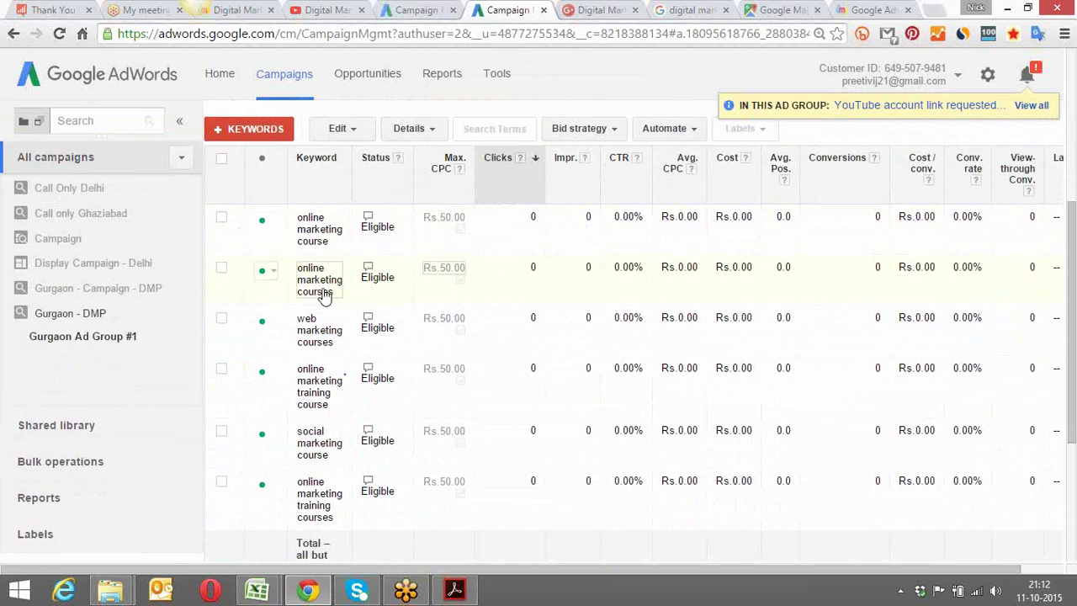
{"action": "mouse_move", "coordinate": [367, 221]}
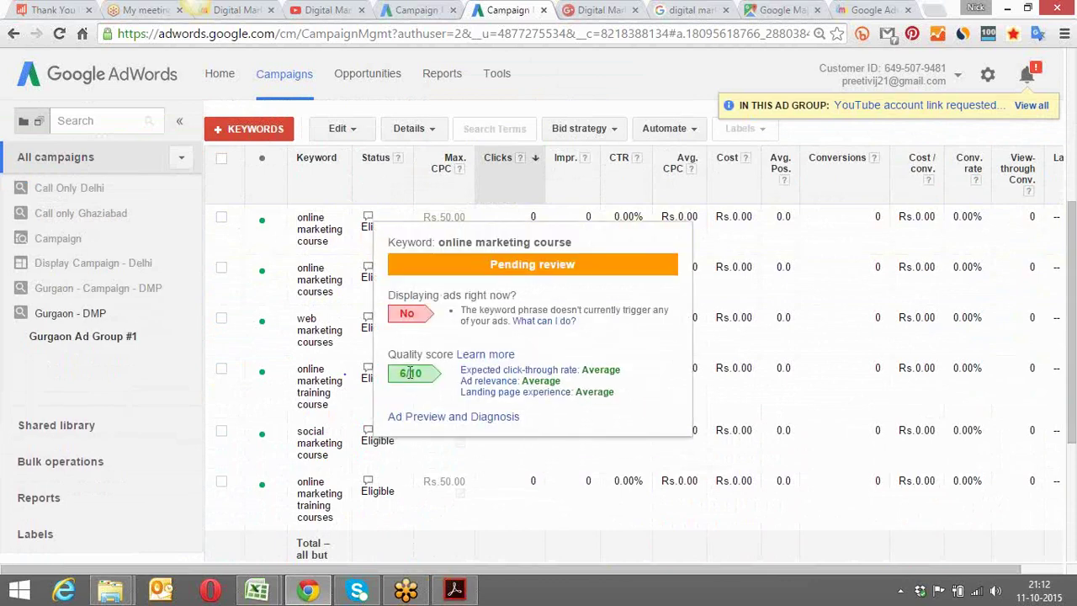
{"action": "mouse_move", "coordinate": [368, 273]}
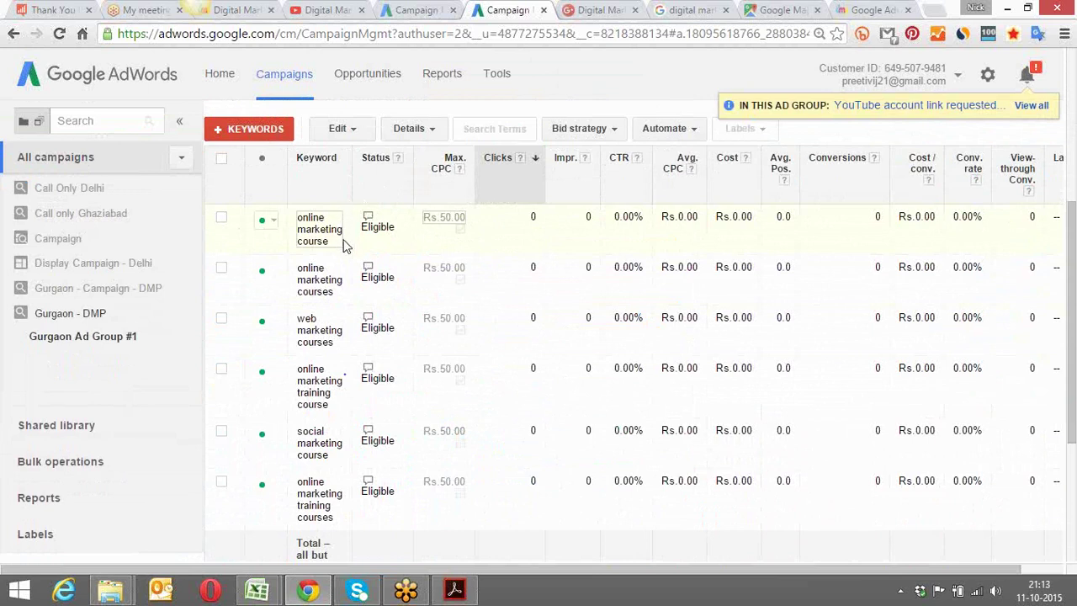
{"action": "left_click", "coordinate": [340, 243]}
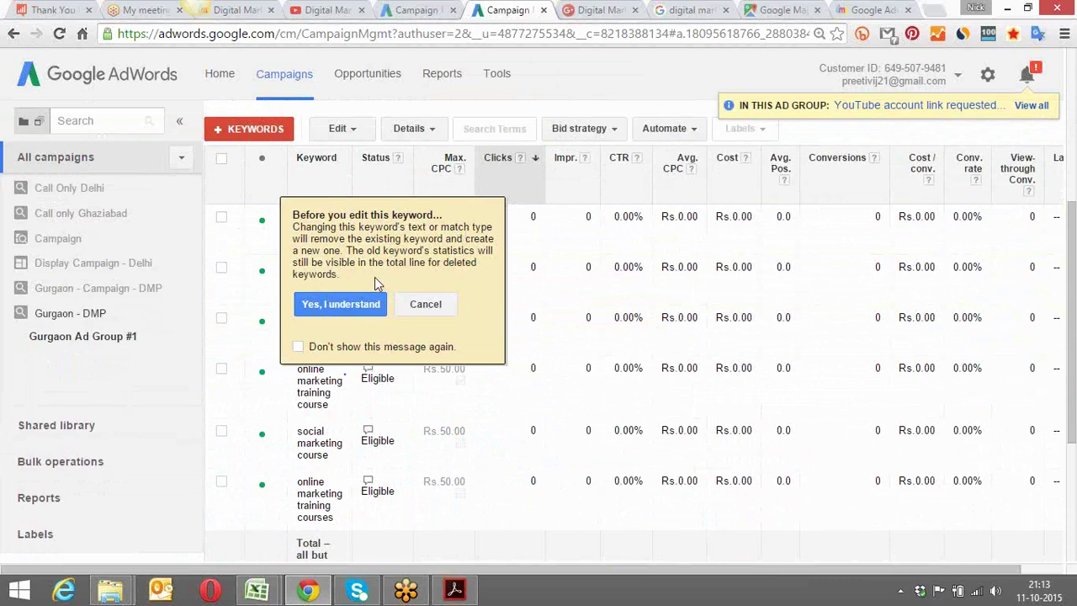
{"action": "left_click", "coordinate": [327, 304]}
{"action": "left_click", "coordinate": [323, 300]}
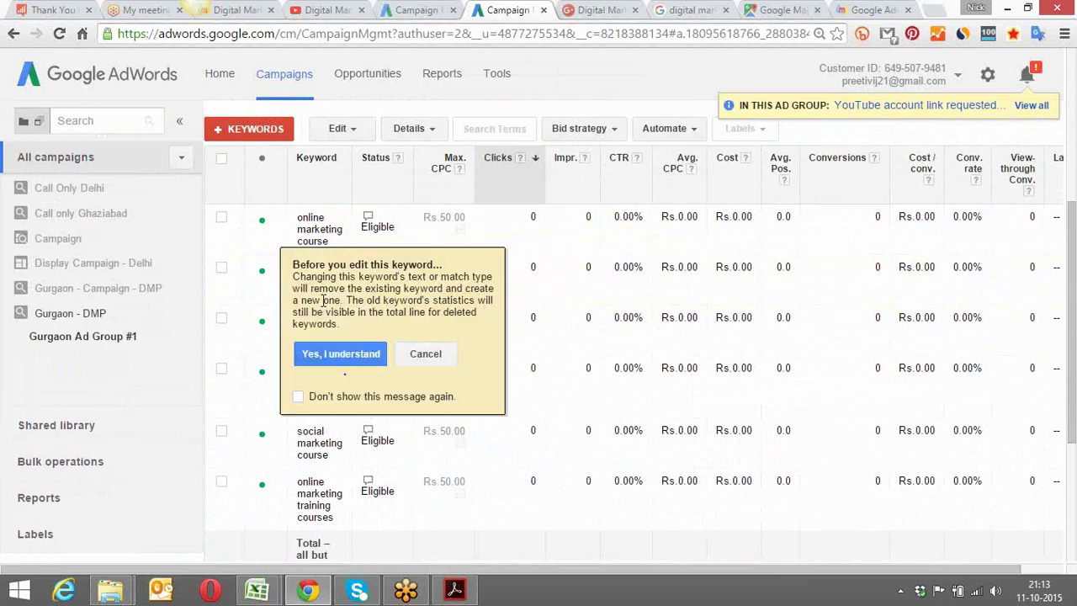
{"action": "left_click", "coordinate": [335, 355]}
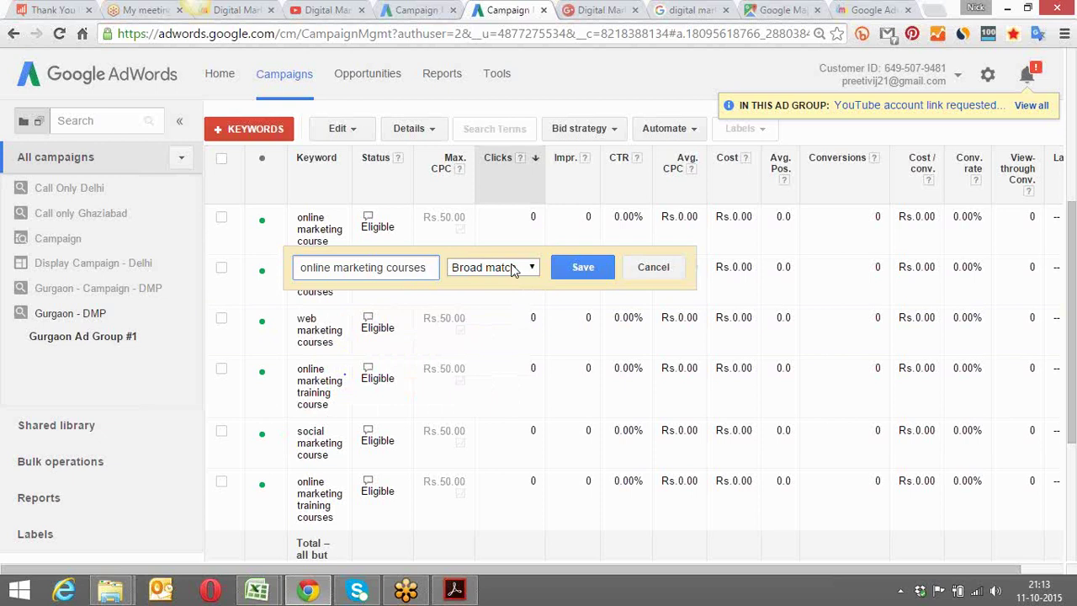
{"action": "left_click", "coordinate": [512, 267]}
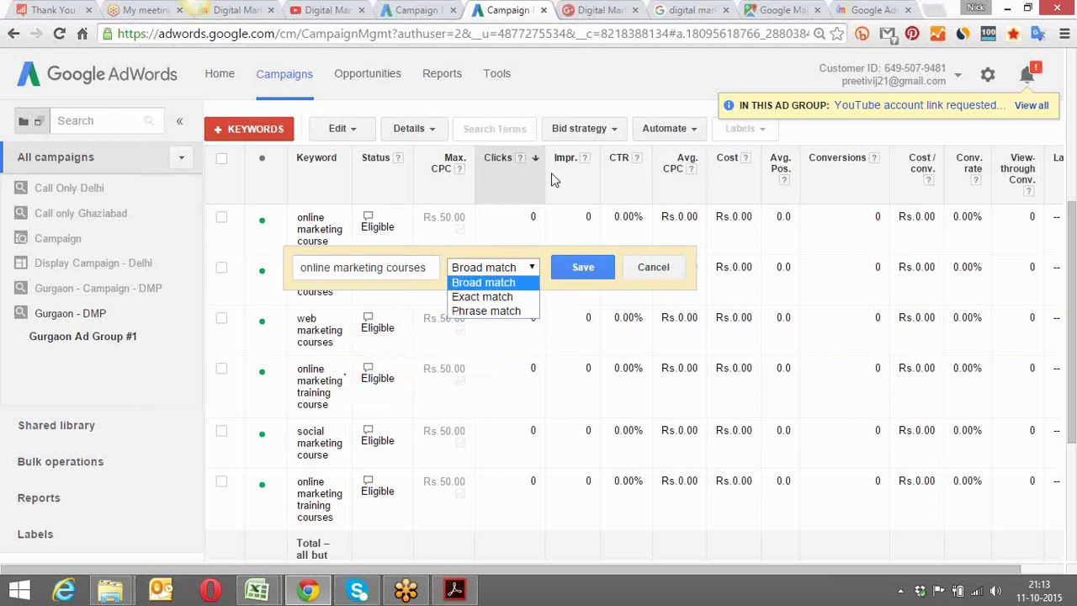
{"action": "left_click", "coordinate": [502, 285]}
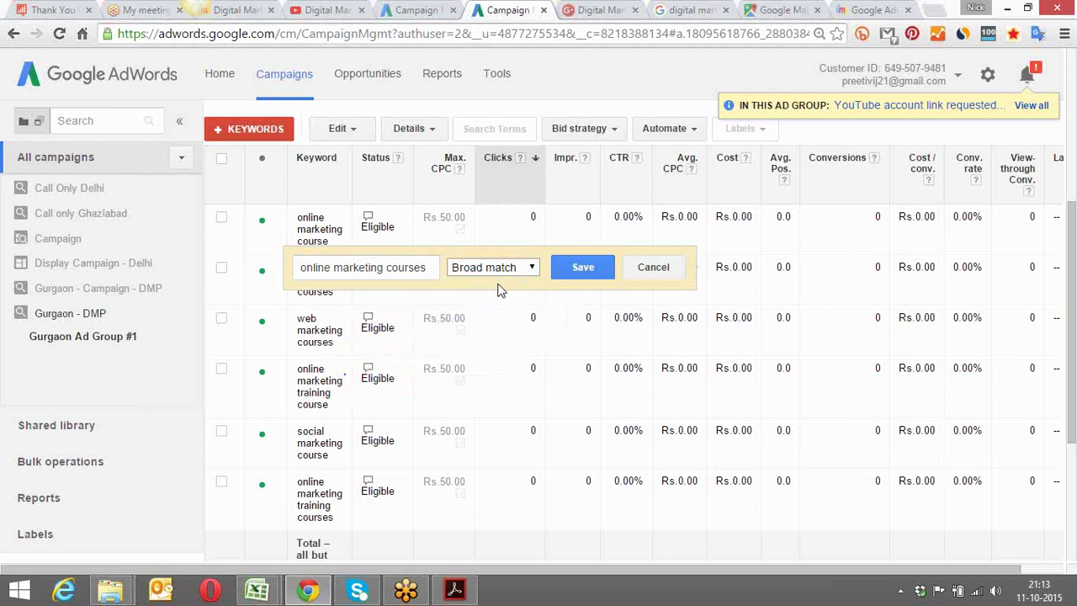
{"action": "left_click", "coordinate": [580, 267]}
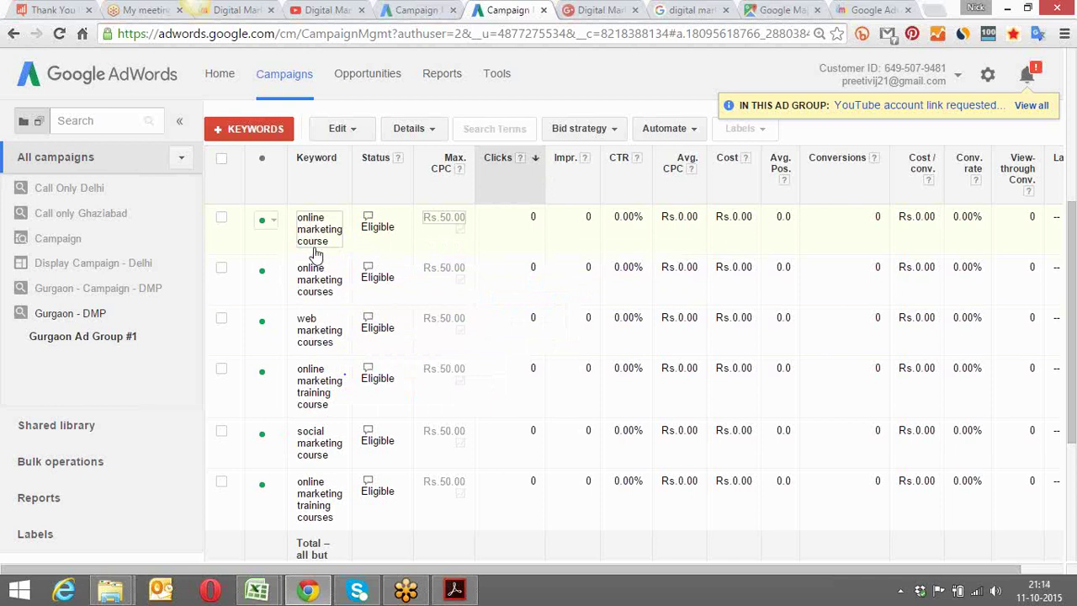
Switch the 'online marketing course' keyword from broad to Exact match and save it
{"action": "left_click", "coordinate": [342, 212]}
{"action": "left_click", "coordinate": [298, 346]}
{"action": "left_click", "coordinate": [337, 305]}
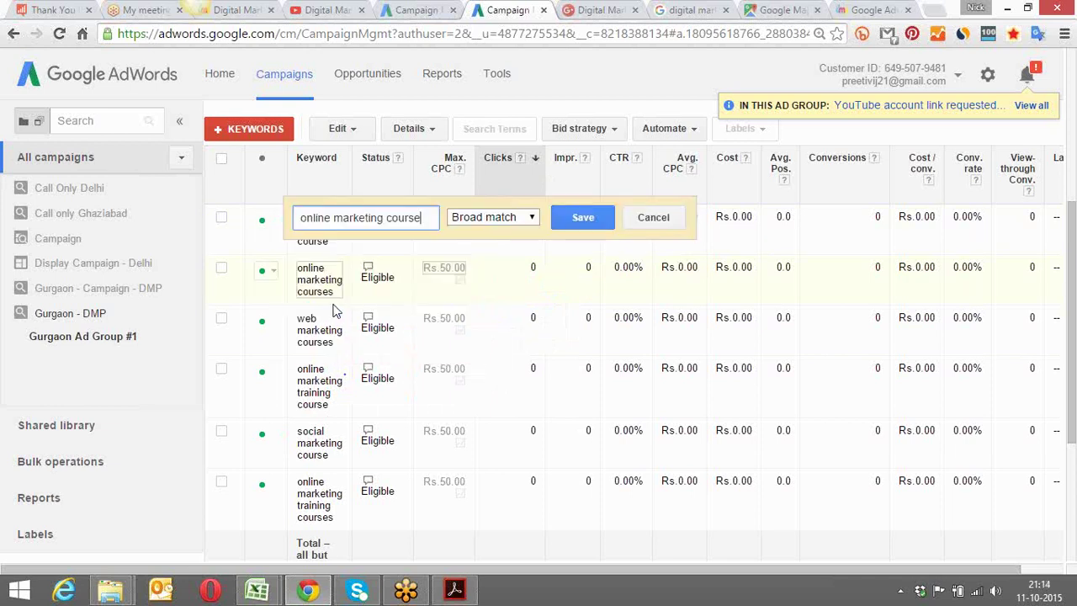
{"action": "left_click", "coordinate": [496, 222]}
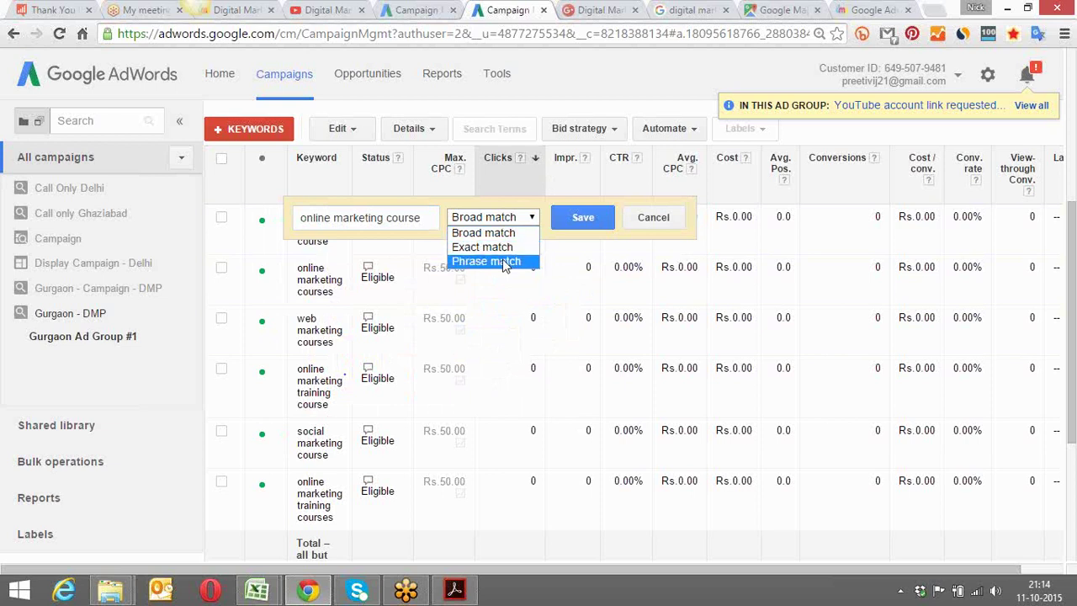
{"action": "left_click", "coordinate": [505, 262]}
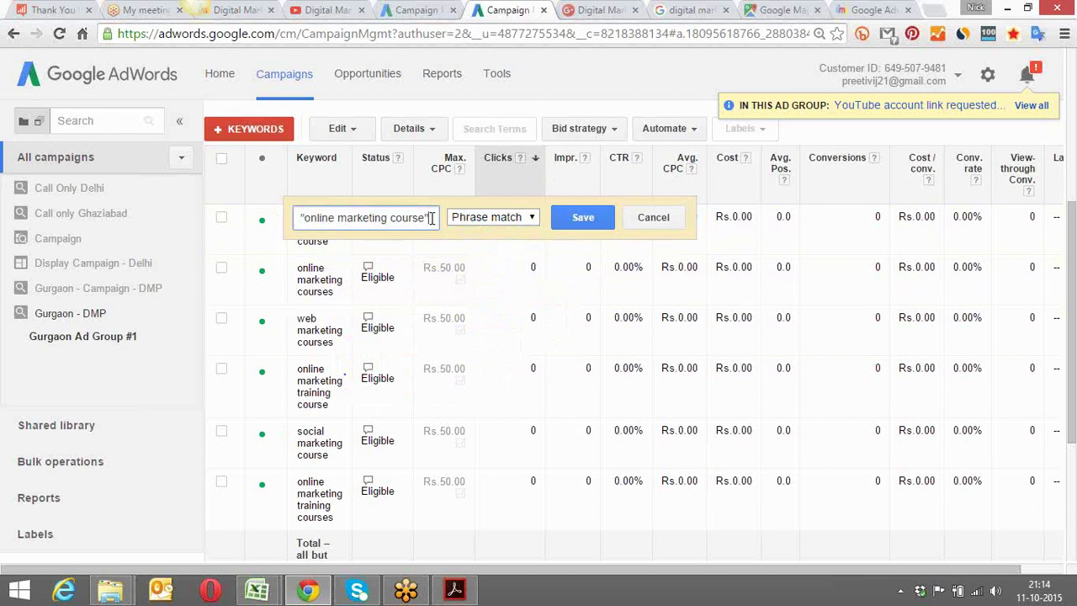
{"action": "left_click", "coordinate": [302, 216]}
{"action": "left_click", "coordinate": [488, 217]}
{"action": "left_click", "coordinate": [495, 249]}
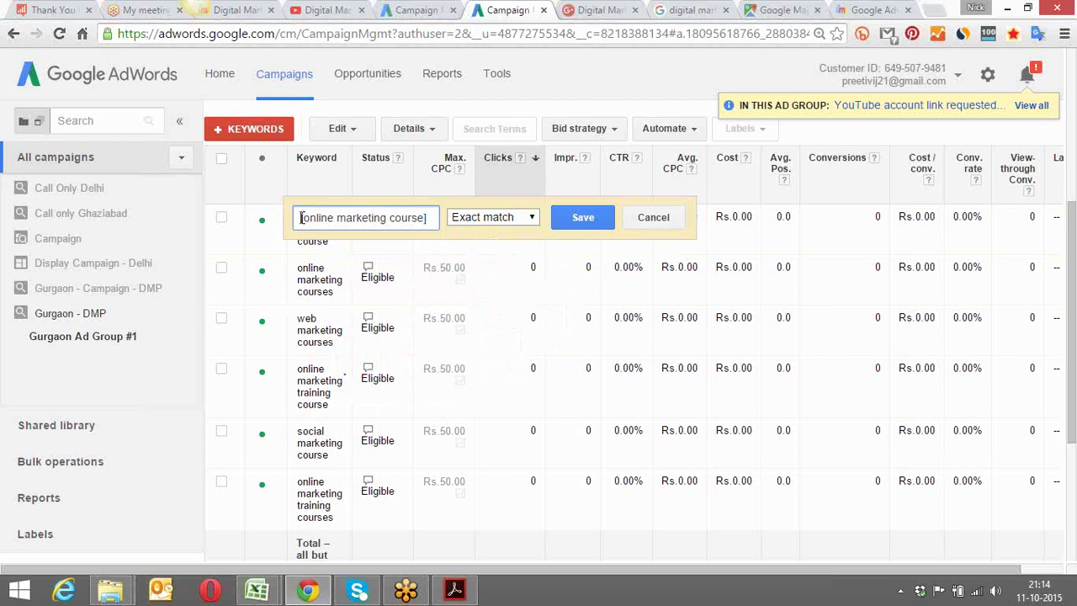
{"action": "left_click", "coordinate": [584, 221]}
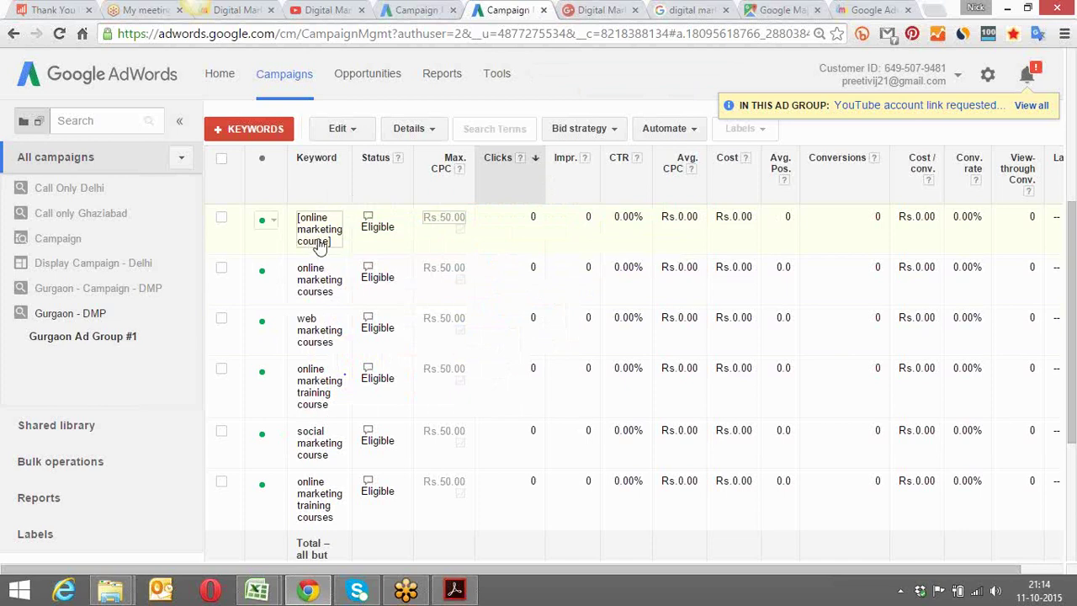
{"action": "left_click", "coordinate": [589, 9]}
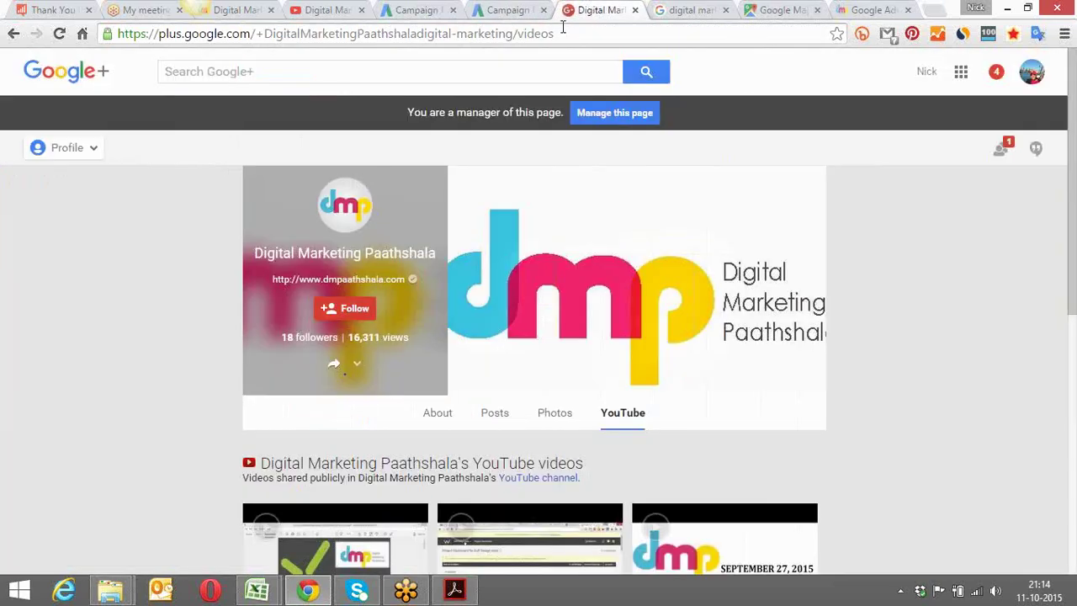
Search Google for 'online marketing course' and scroll through the results
{"action": "left_click", "coordinate": [562, 32]}
{"action": "type", "text": "goo"}
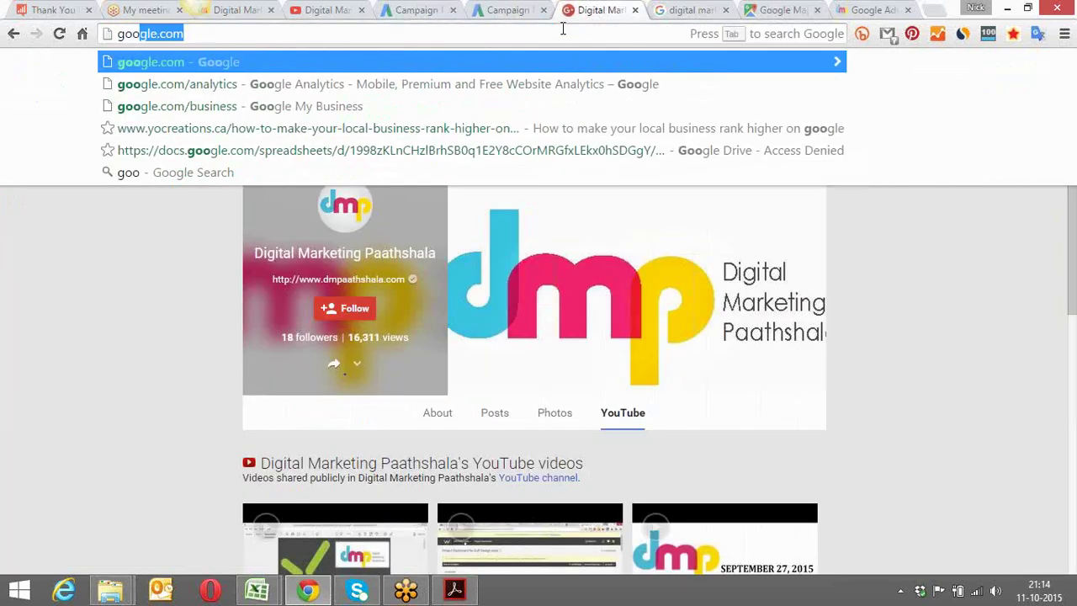
{"action": "key", "text": "Return"}
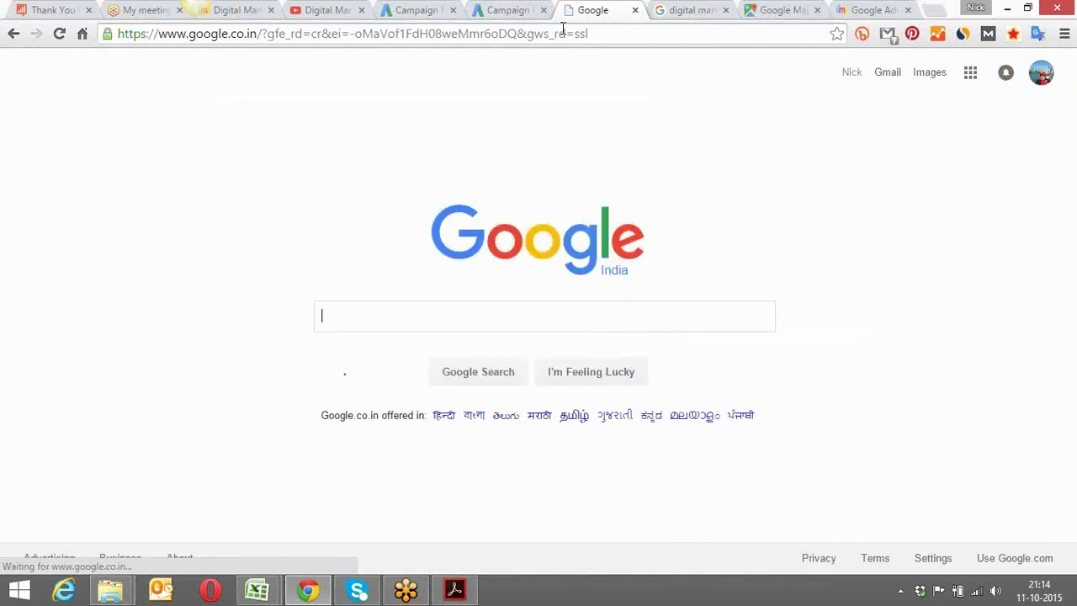
{"action": "type", "text": "online"}
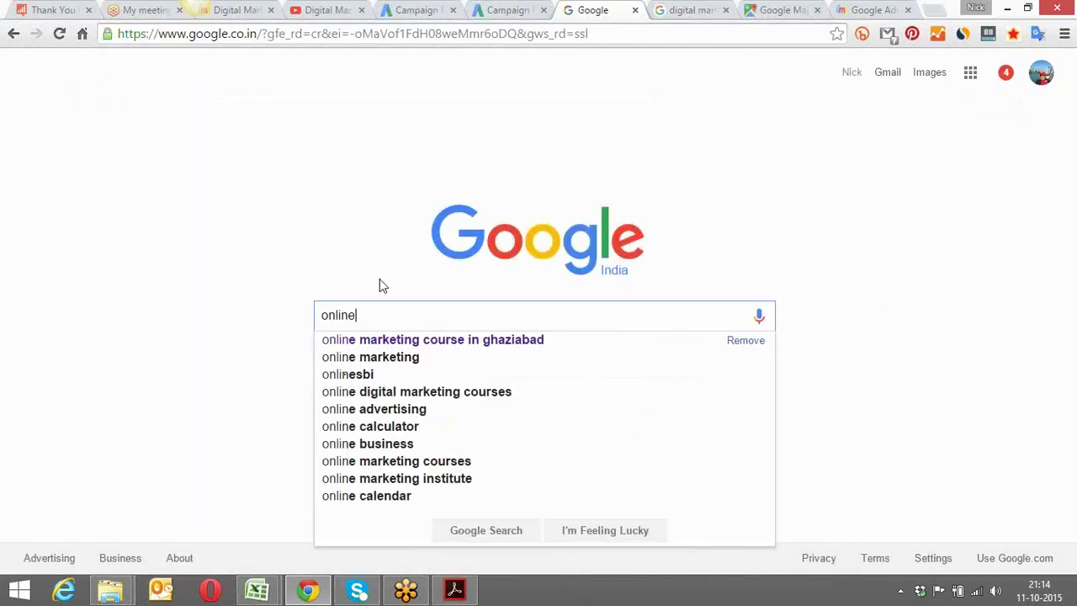
{"action": "type", "text": " ma"}
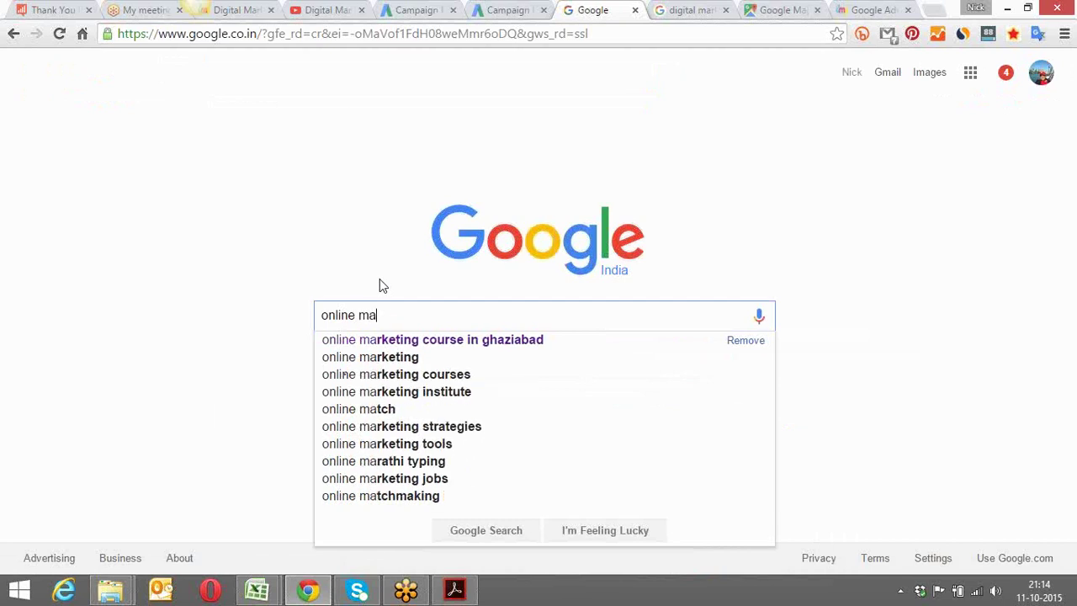
{"action": "type", "text": "rketing courses"}
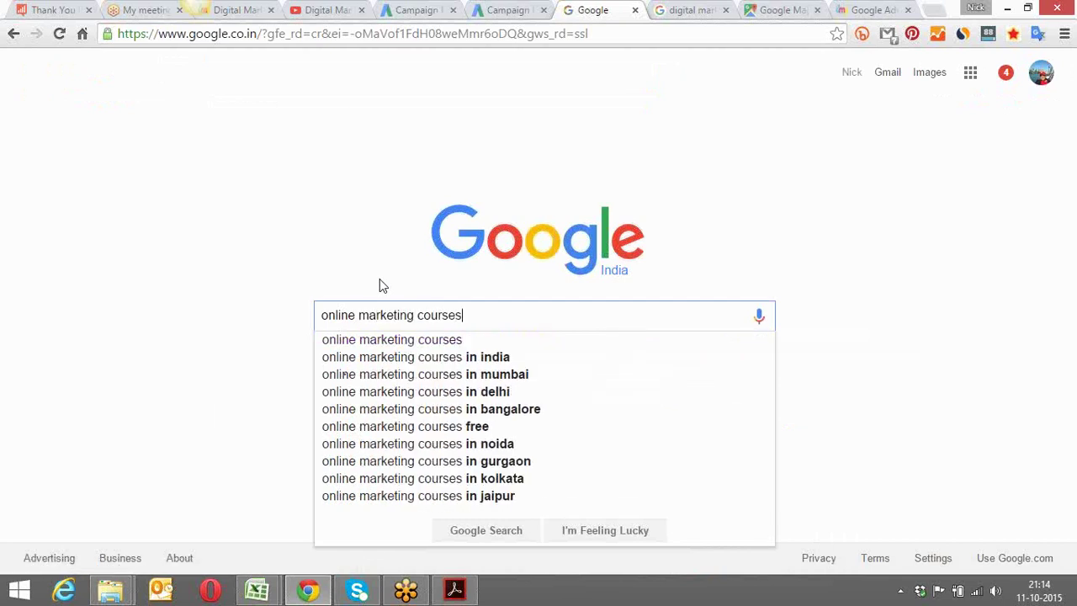
{"action": "key", "text": "BackSpace"}
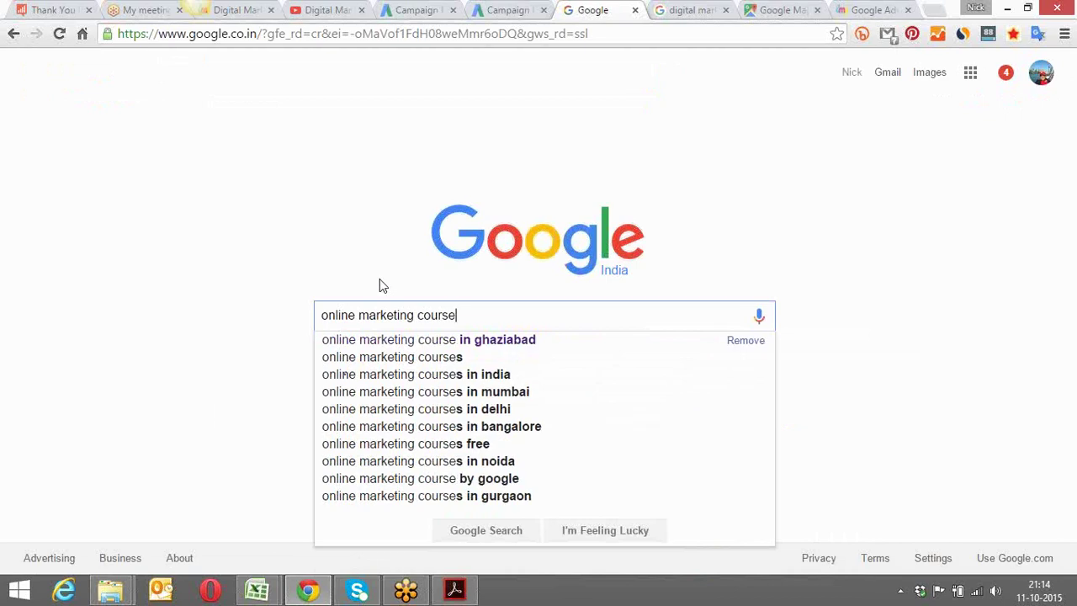
{"action": "key", "text": "Return"}
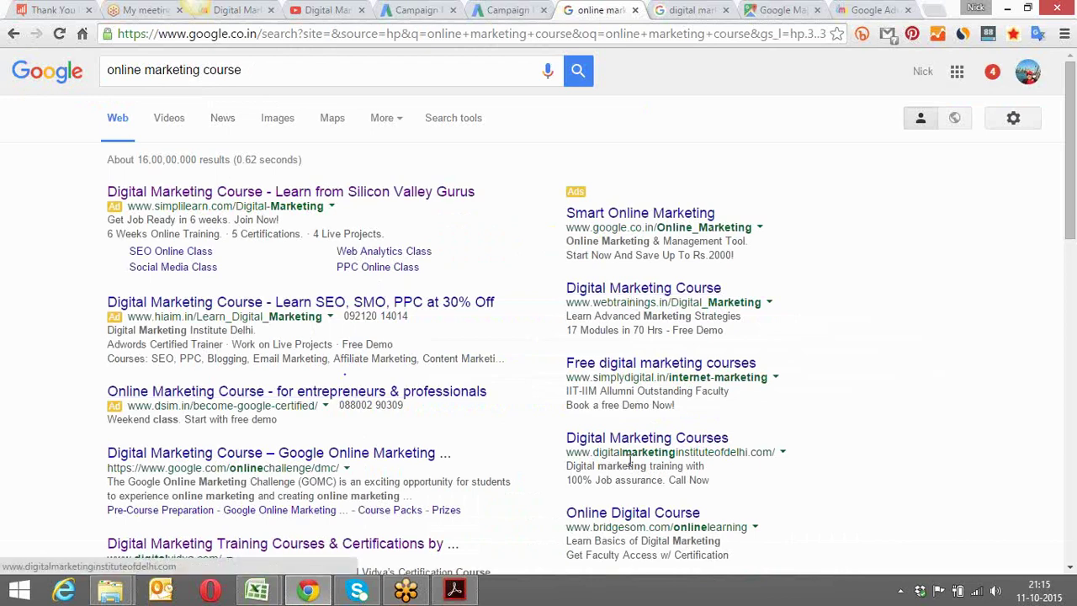
{"action": "scroll", "coordinate": [702, 149], "scroll_direction": "down", "scroll_amount": 1}
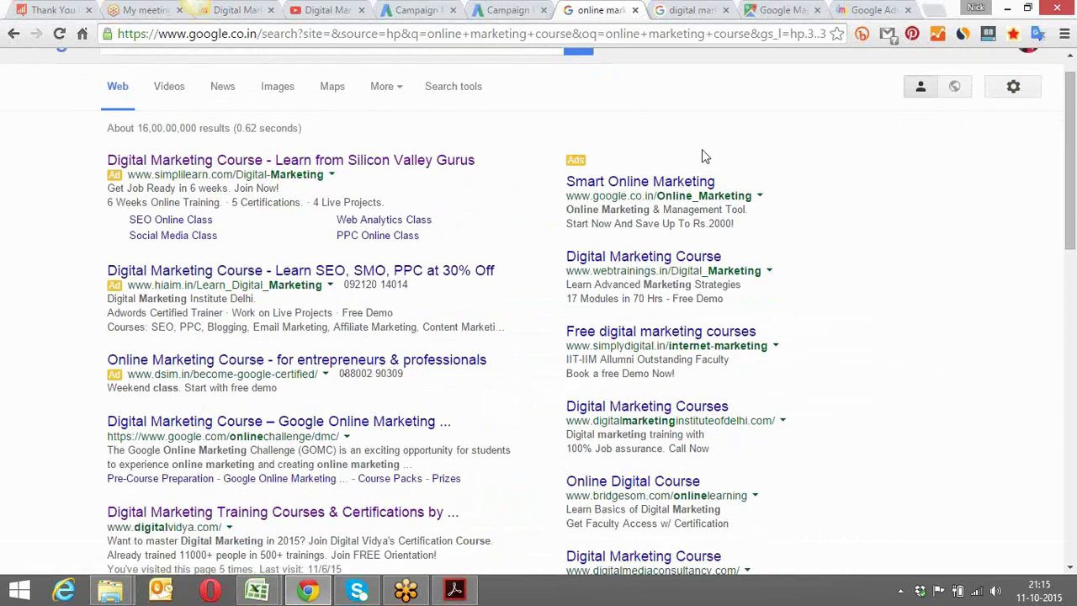
{"action": "scroll", "coordinate": [702, 149], "scroll_direction": "down", "scroll_amount": 2}
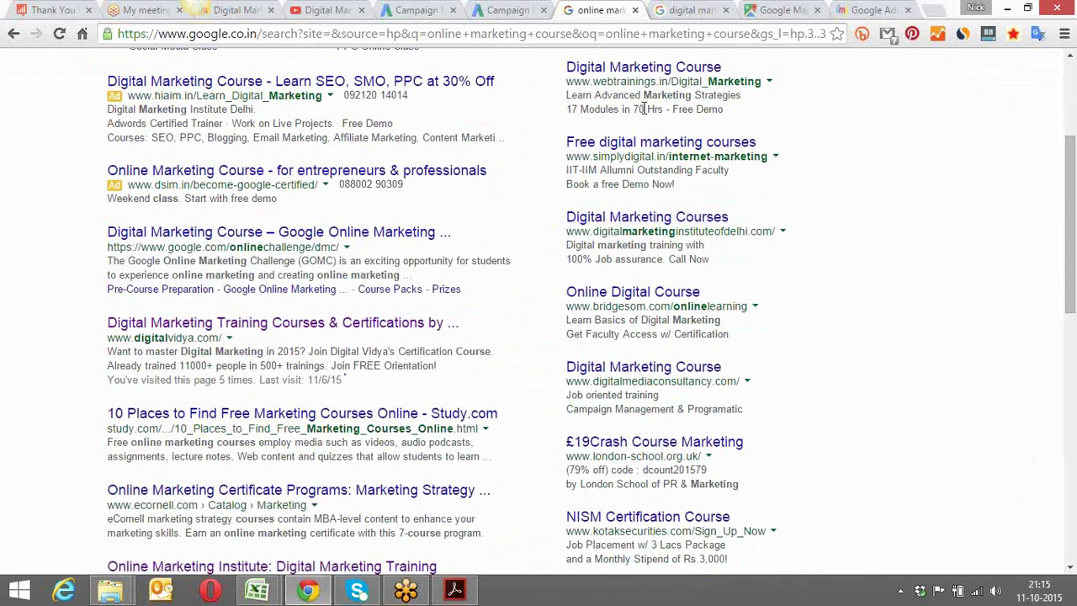
{"action": "scroll", "coordinate": [652, 202], "scroll_direction": "down", "scroll_amount": 2}
{"action": "scroll", "coordinate": [650, 196], "scroll_direction": "down", "scroll_amount": 1}
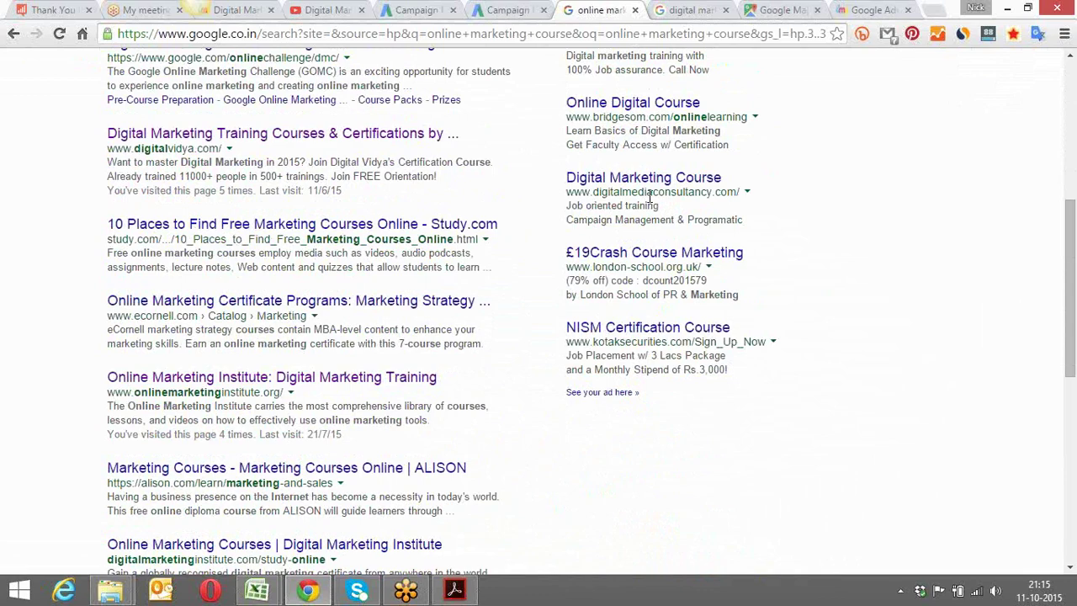
{"action": "scroll", "coordinate": [652, 195], "scroll_direction": "down", "scroll_amount": 3}
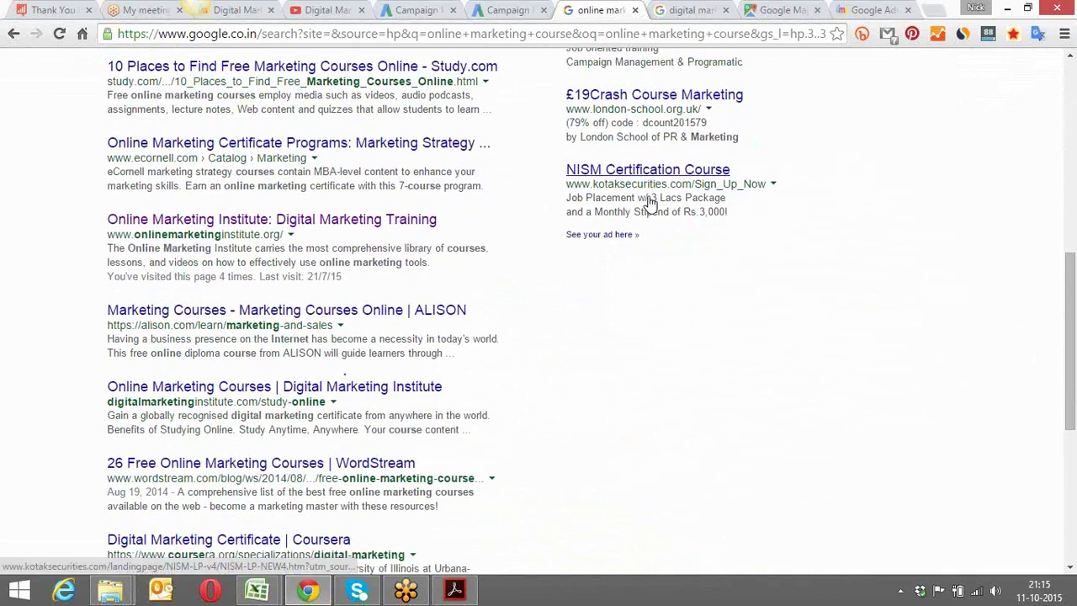
{"action": "scroll", "coordinate": [649, 202], "scroll_direction": "down", "scroll_amount": 5}
{"action": "scroll", "coordinate": [650, 202], "scroll_direction": "up", "scroll_amount": 4}
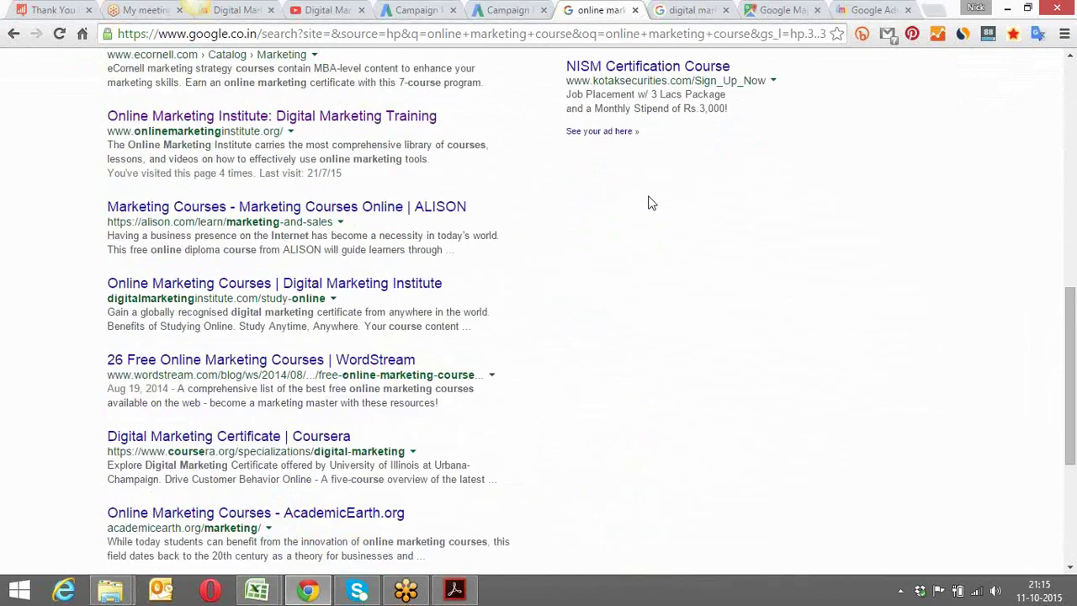
{"action": "scroll", "coordinate": [646, 202], "scroll_direction": "up", "scroll_amount": 8}
Refine the Google search to 'online marketing' after a glance at the AdWords tab
{"action": "left_click_drag", "start_coordinate": [251, 70], "coordinate": [145, 78]}
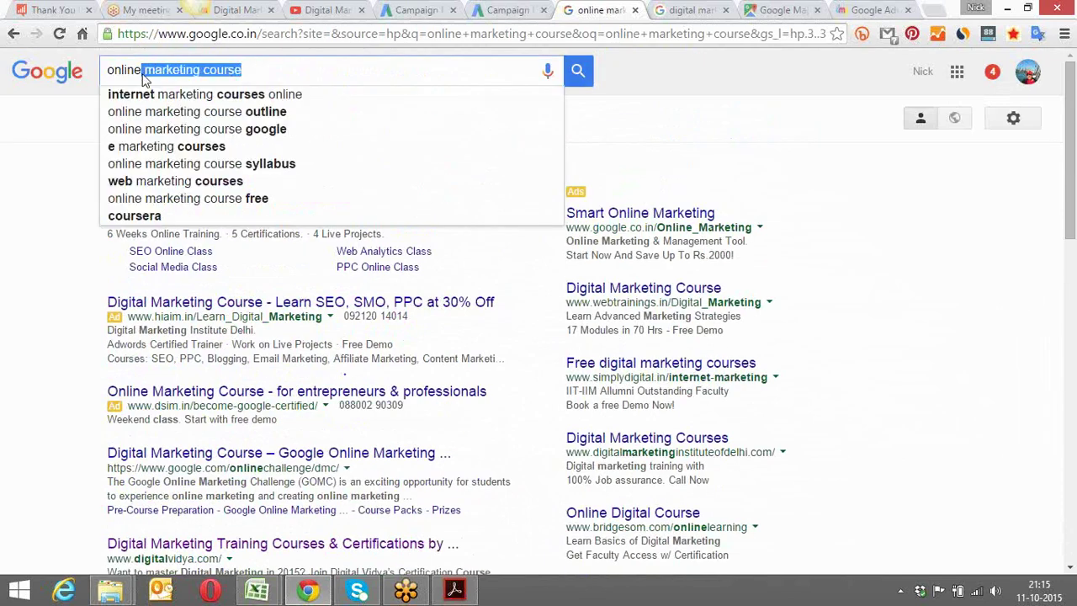
{"action": "left_click", "coordinate": [653, 86]}
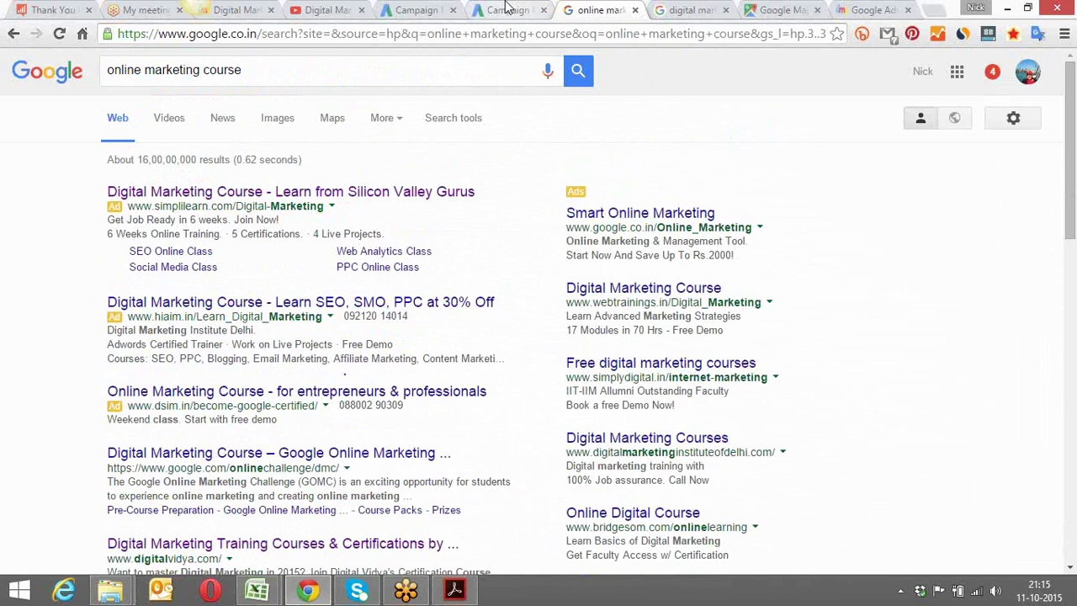
{"action": "left_click", "coordinate": [507, 9]}
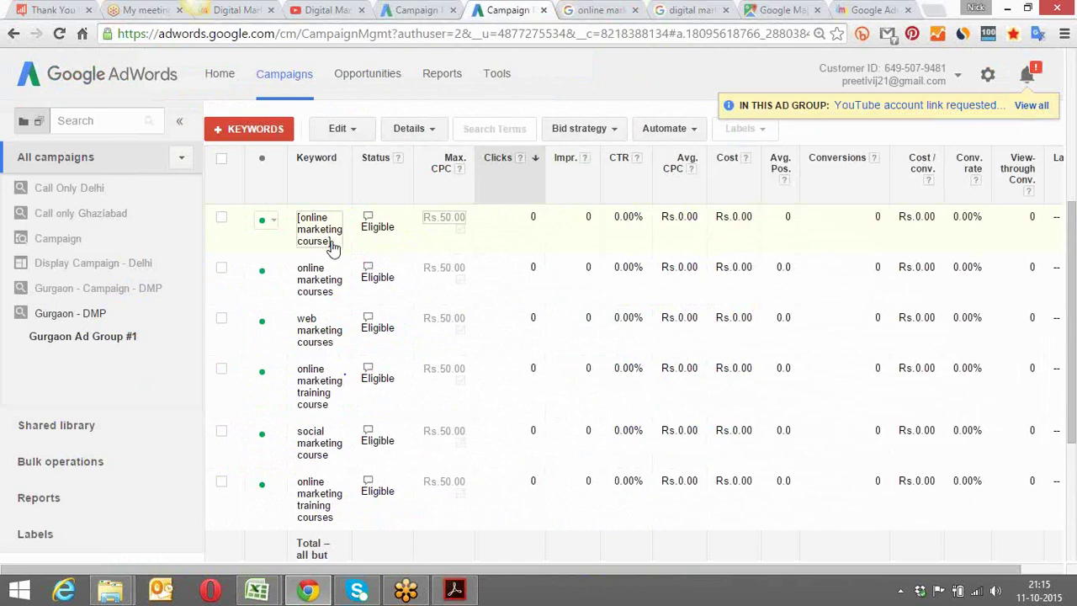
{"action": "left_click", "coordinate": [585, 9]}
{"action": "left_click", "coordinate": [247, 70]}
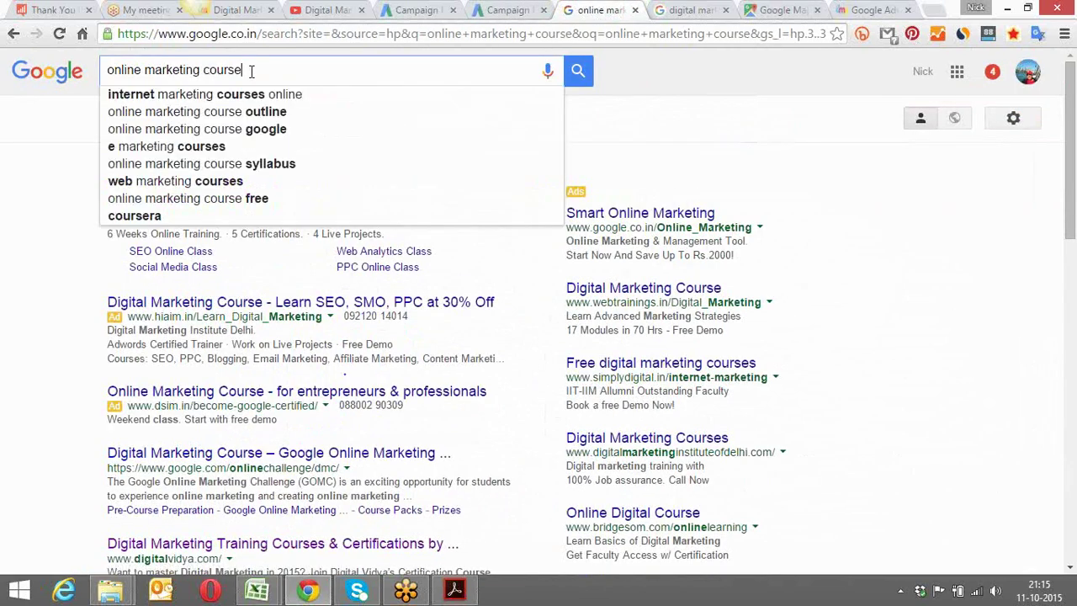
{"action": "left_click_drag", "start_coordinate": [246, 71], "coordinate": [109, 74]}
{"action": "key", "text": "BackSpace"}
{"action": "key", "text": "BackSpace"}
{"action": "key", "text": "BackSpace"}
{"action": "key", "text": "BackSpace"}
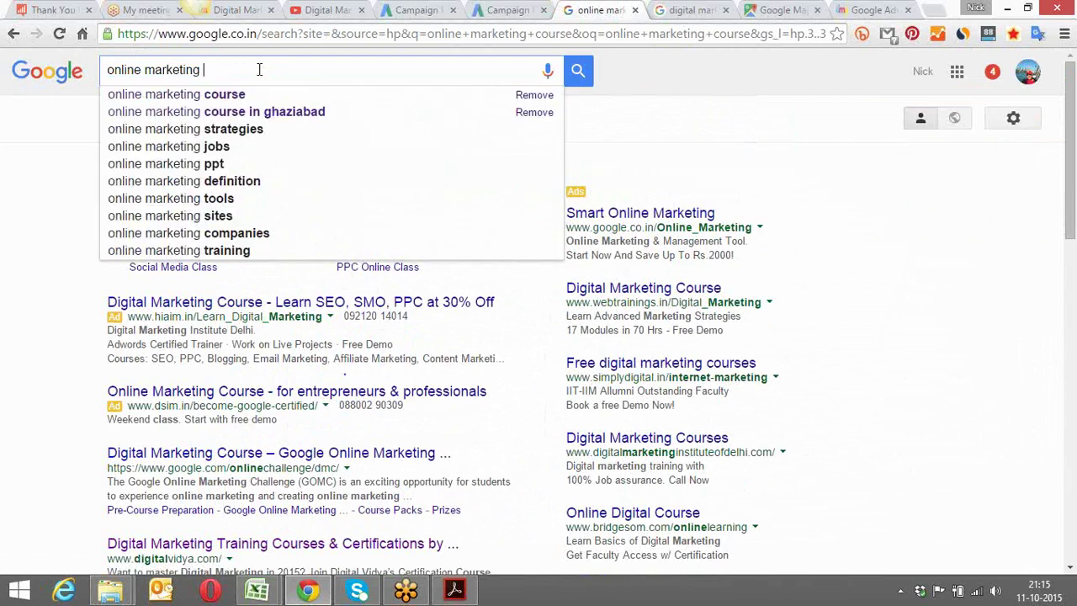
{"action": "key", "text": "Return"}
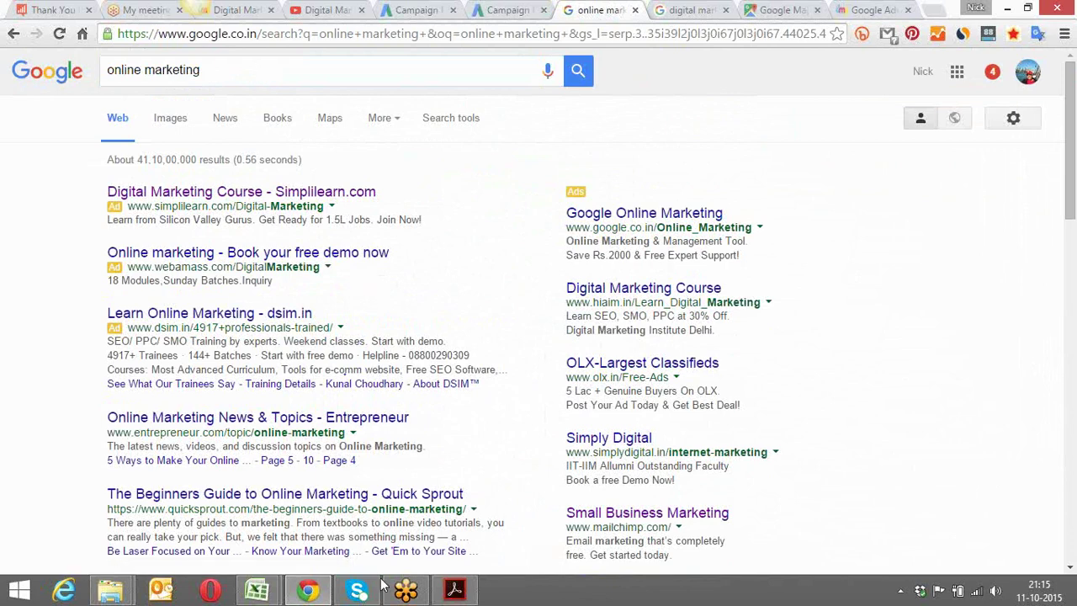
Open Class_3_Keyword_Types.pdf from the Google Adwords folder
{"action": "mouse_move", "coordinate": [116, 594]}
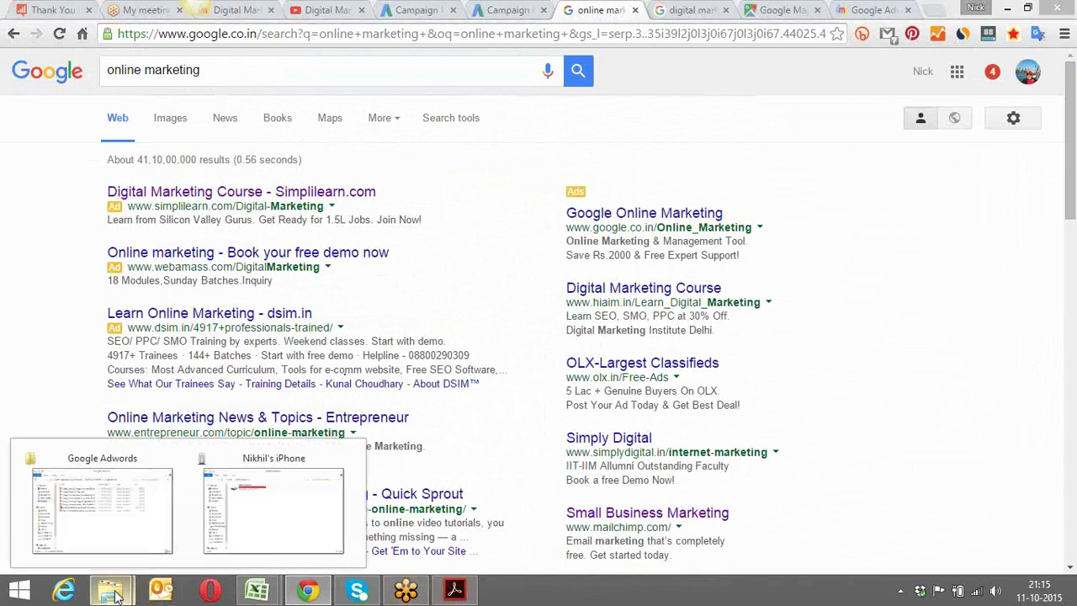
{"action": "left_click", "coordinate": [128, 528]}
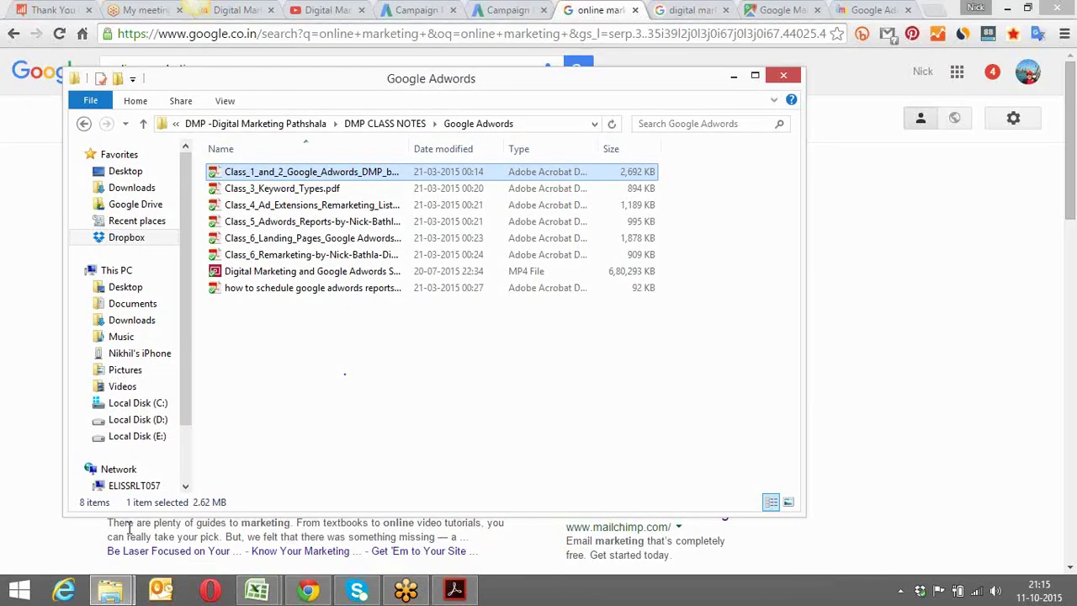
{"action": "double_click", "coordinate": [301, 189]}
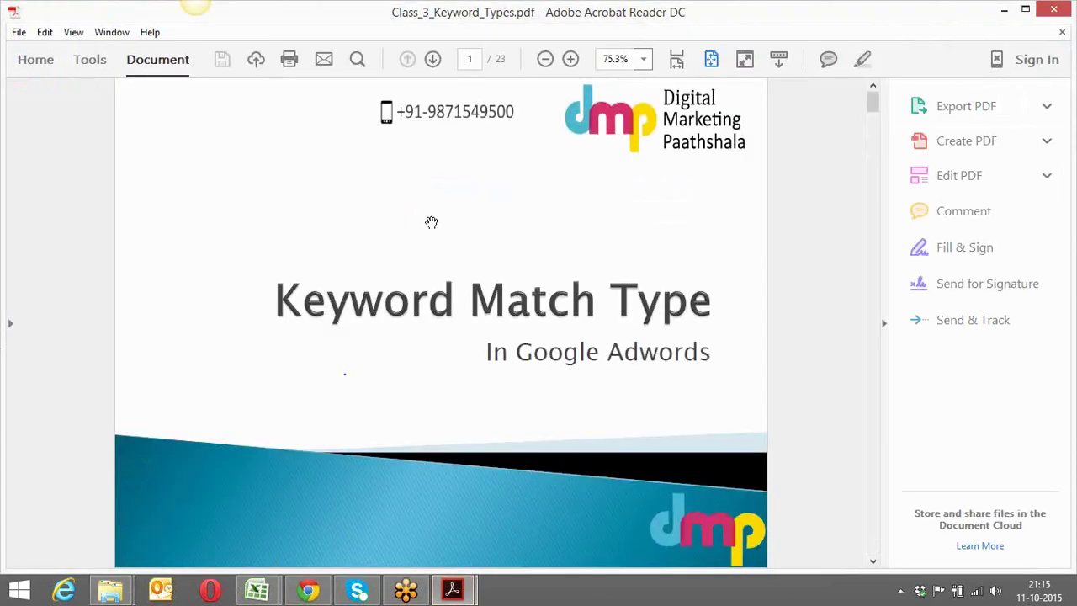
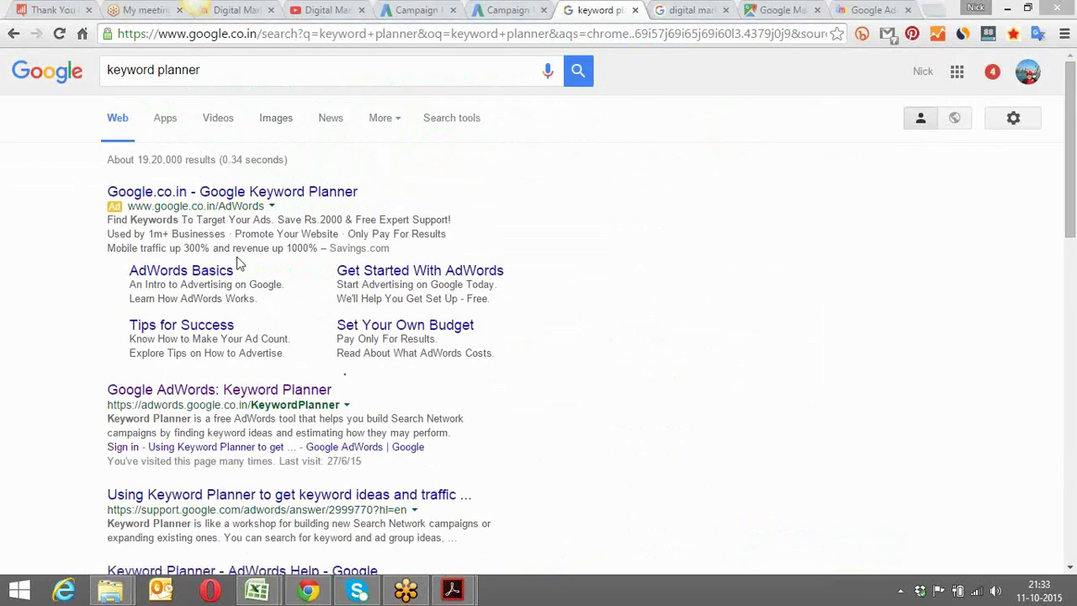
Open the 'Google AdWords: Keyword Planner' result and sign in to AdWords
{"action": "left_click", "coordinate": [191, 390]}
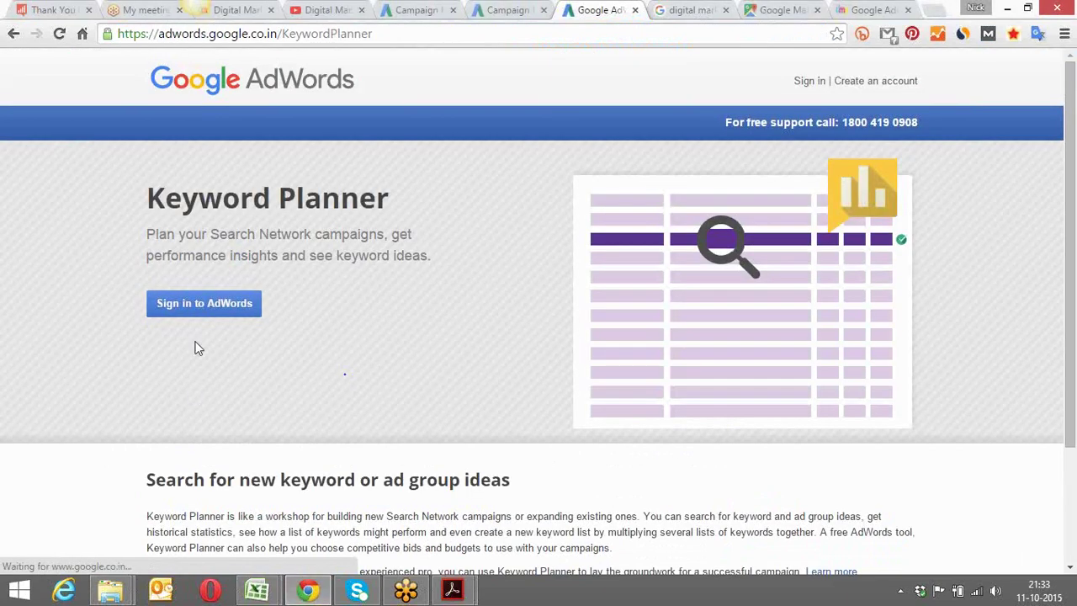
{"action": "left_click", "coordinate": [204, 308]}
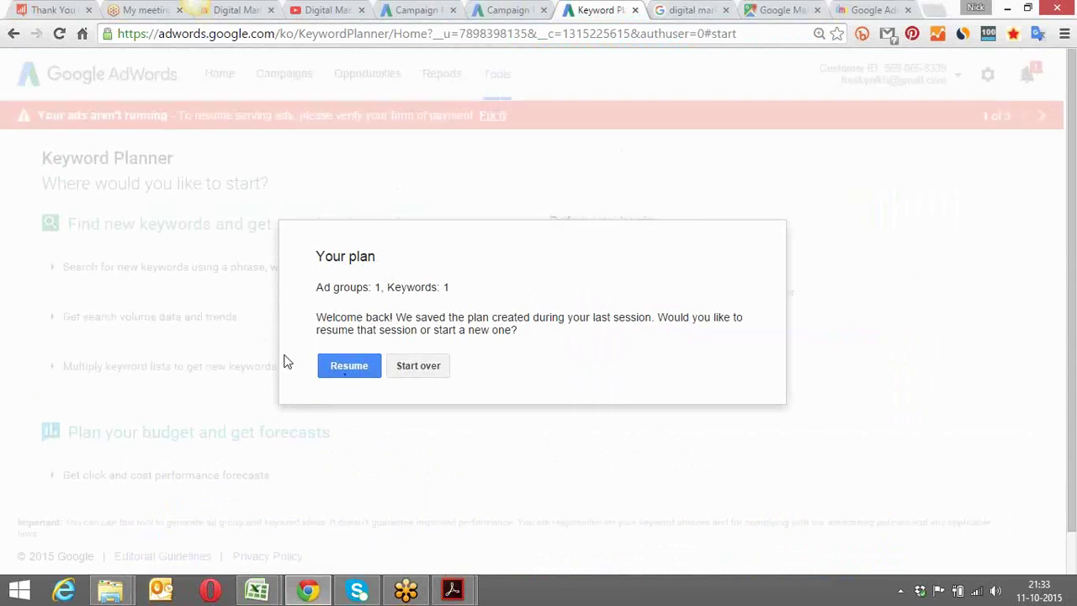
{"action": "left_click", "coordinate": [339, 367]}
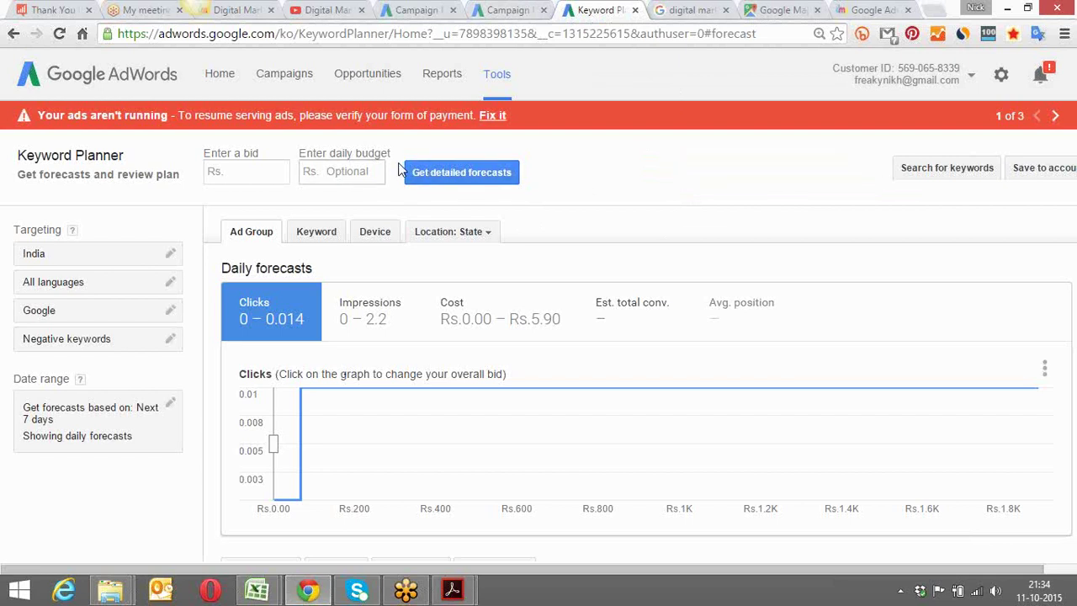
{"action": "left_click", "coordinate": [313, 235]}
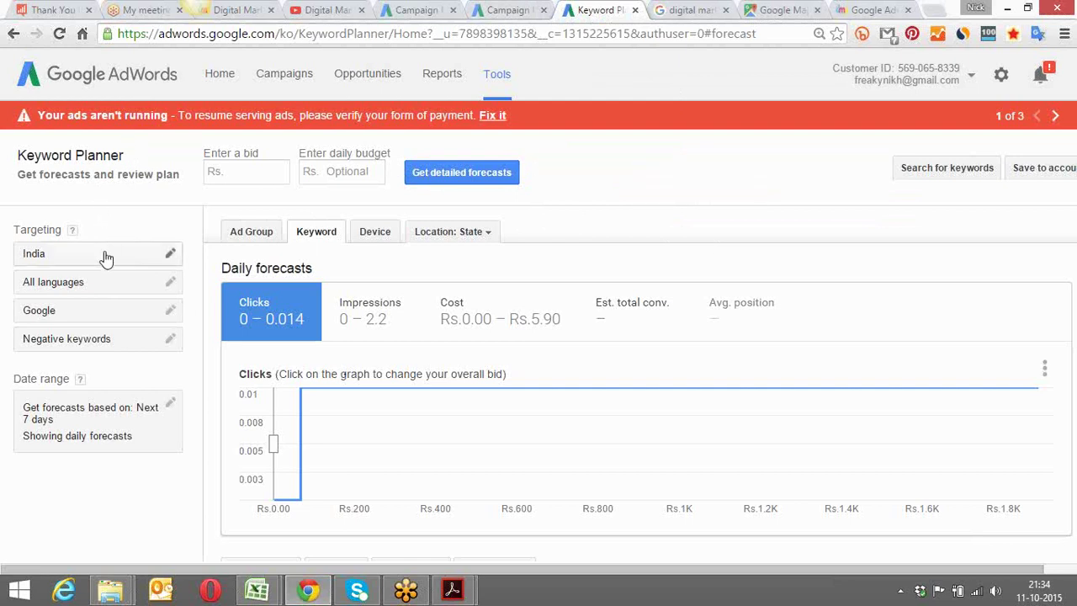
{"action": "left_click", "coordinate": [498, 77]}
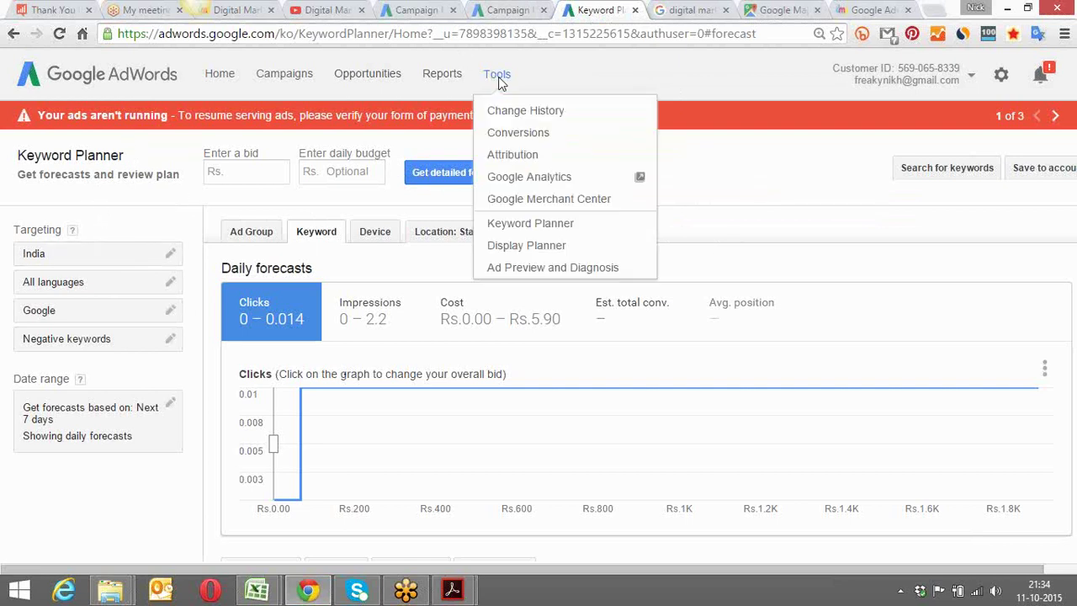
{"action": "left_click", "coordinate": [523, 224]}
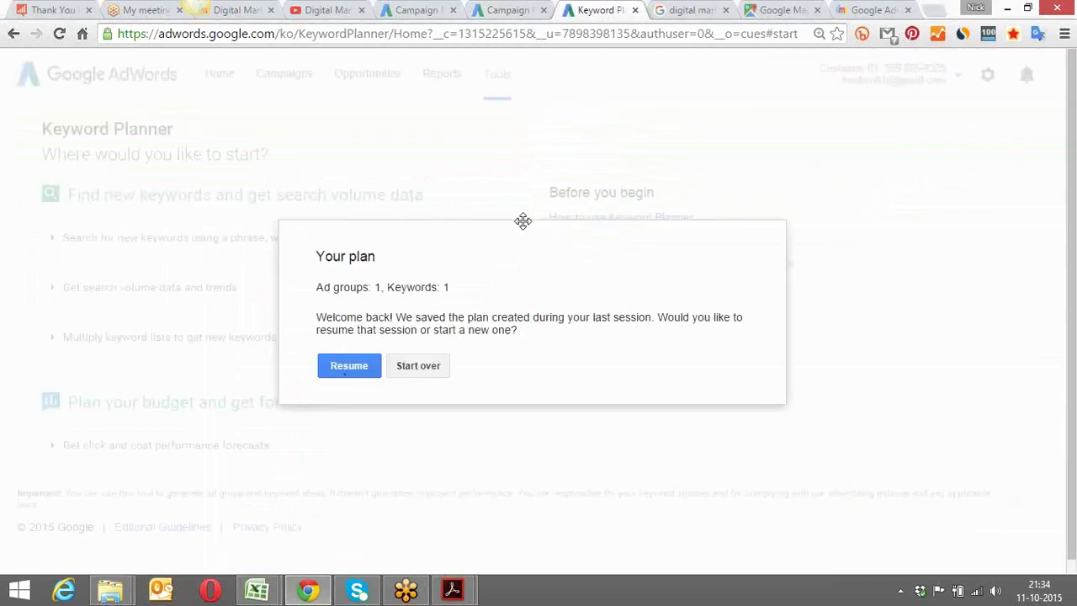
Discard the saved plan and enter 'tennis shoes' as the product or service
{"action": "left_click", "coordinate": [410, 366]}
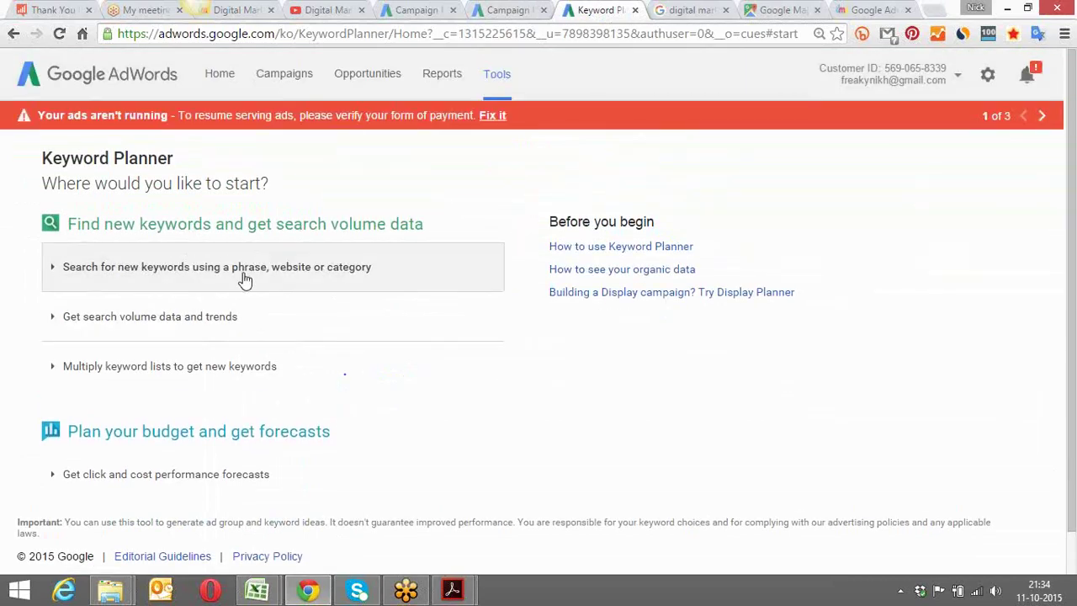
{"action": "left_click", "coordinate": [242, 280]}
{"action": "left_click", "coordinate": [190, 368]}
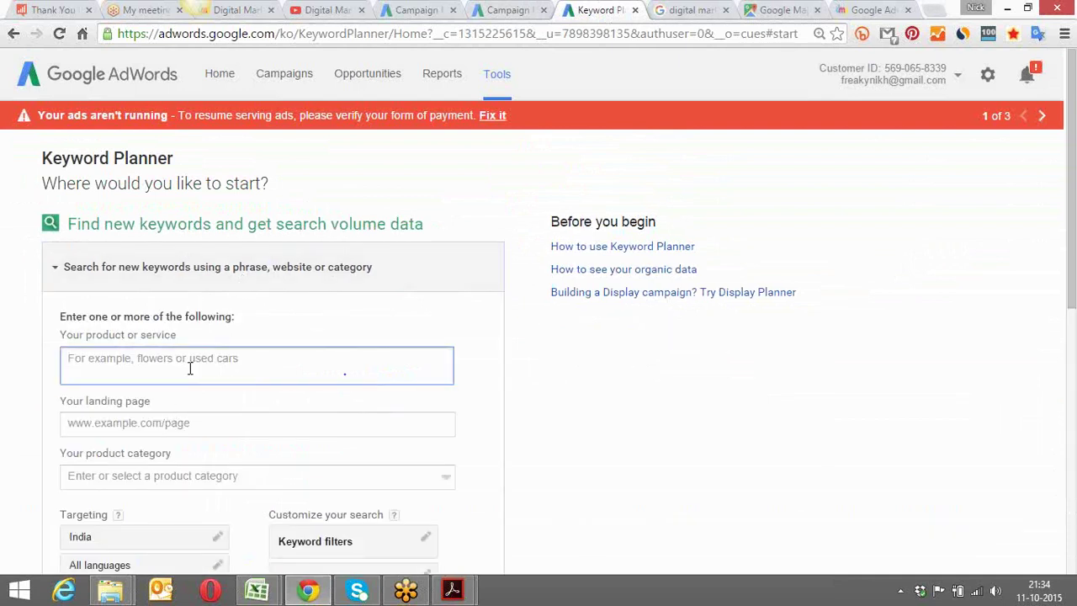
{"action": "type", "text": "internet"}
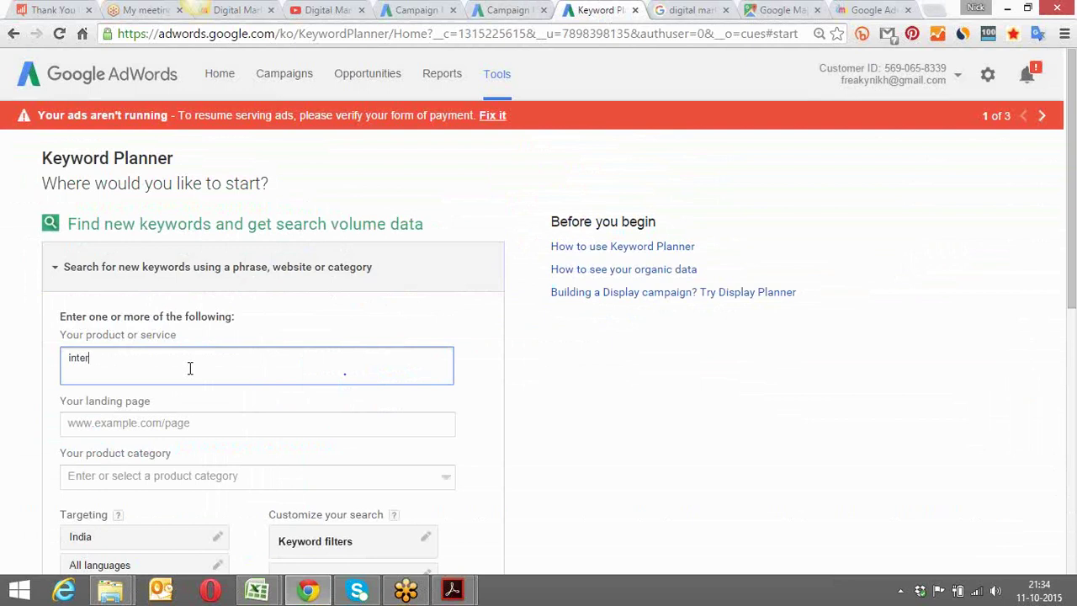
{"action": "key", "text": "BackSpace"}
{"action": "key", "text": "BackSpace"}
{"action": "key", "text": "BackSpace"}
{"action": "key", "text": "BackSpace"}
{"action": "key", "text": "BackSpace"}
{"action": "key", "text": "BackSpace"}
{"action": "key", "text": "BackSpace"}
{"action": "key", "text": "BackSpace"}
{"action": "type", "text": "tennis shoes"}
Leave landing page and product category empty and get ideas for tennis shoes
{"action": "left_click", "coordinate": [174, 423]}
{"action": "left_click", "coordinate": [553, 430]}
{"action": "scroll", "coordinate": [552, 431], "scroll_direction": "down", "scroll_amount": 3}
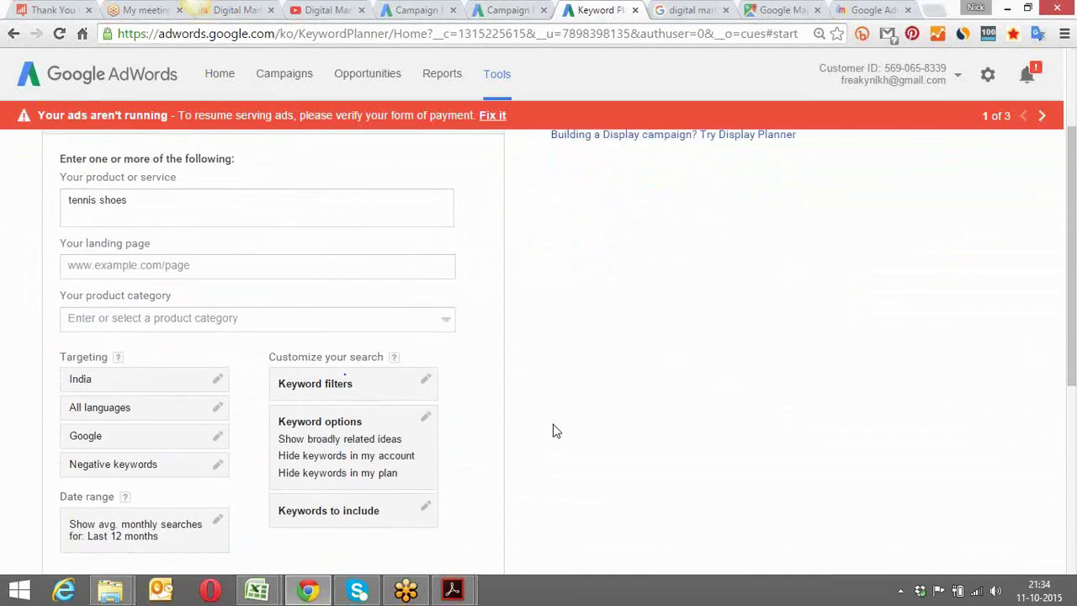
{"action": "left_click", "coordinate": [215, 202]}
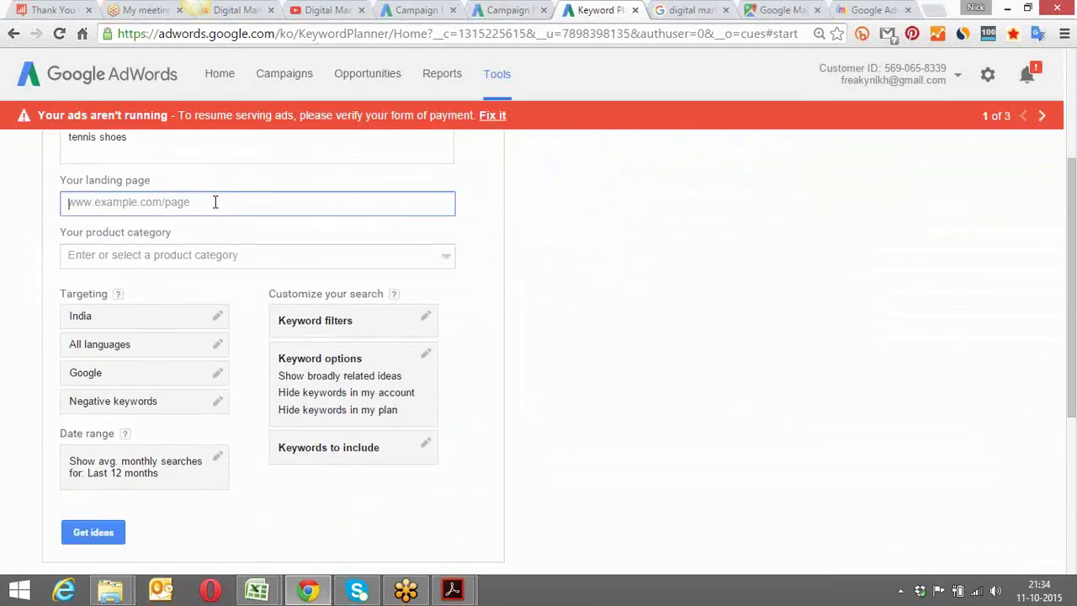
{"action": "left_click", "coordinate": [198, 256]}
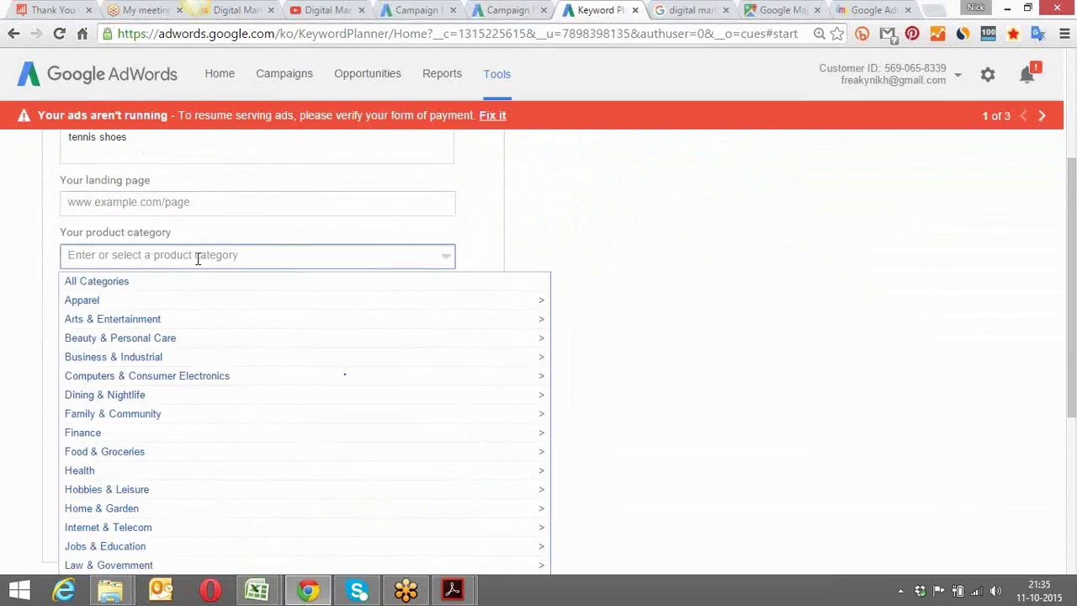
{"action": "left_click", "coordinate": [541, 245]}
{"action": "scroll", "coordinate": [541, 243], "scroll_direction": "down", "scroll_amount": 2}
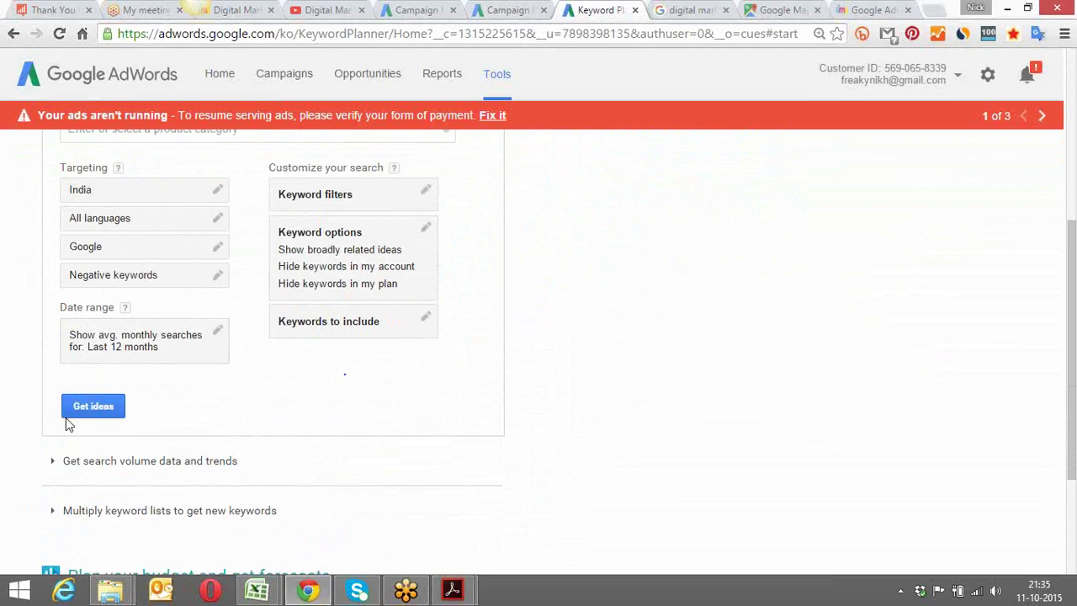
{"action": "left_click", "coordinate": [87, 413]}
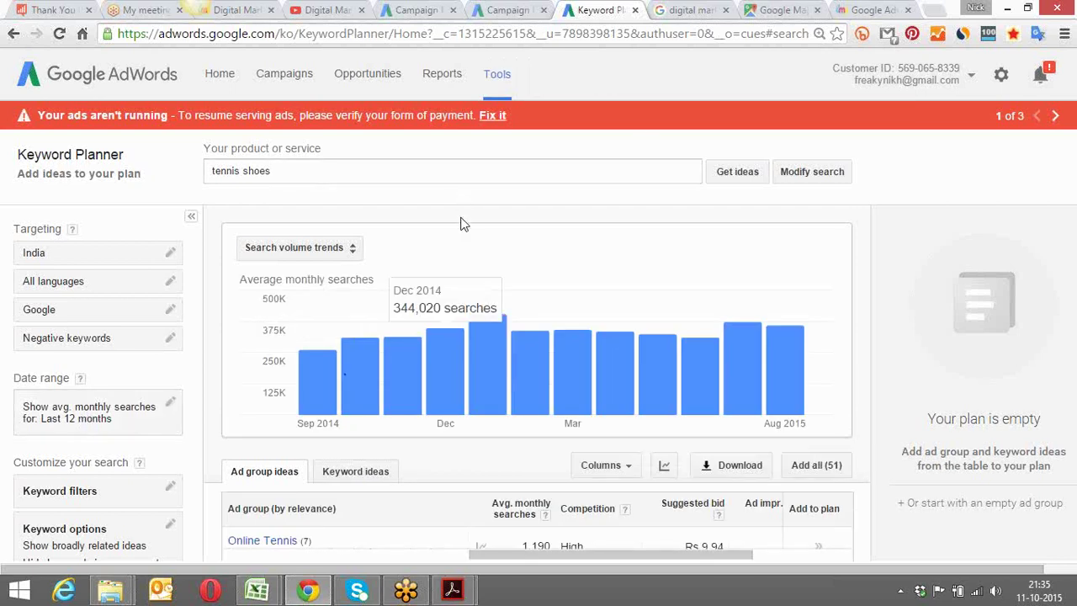
Switch to Keyword ideas and browse the 692 tennis shoes suggestions with bids
{"action": "left_click", "coordinate": [373, 479]}
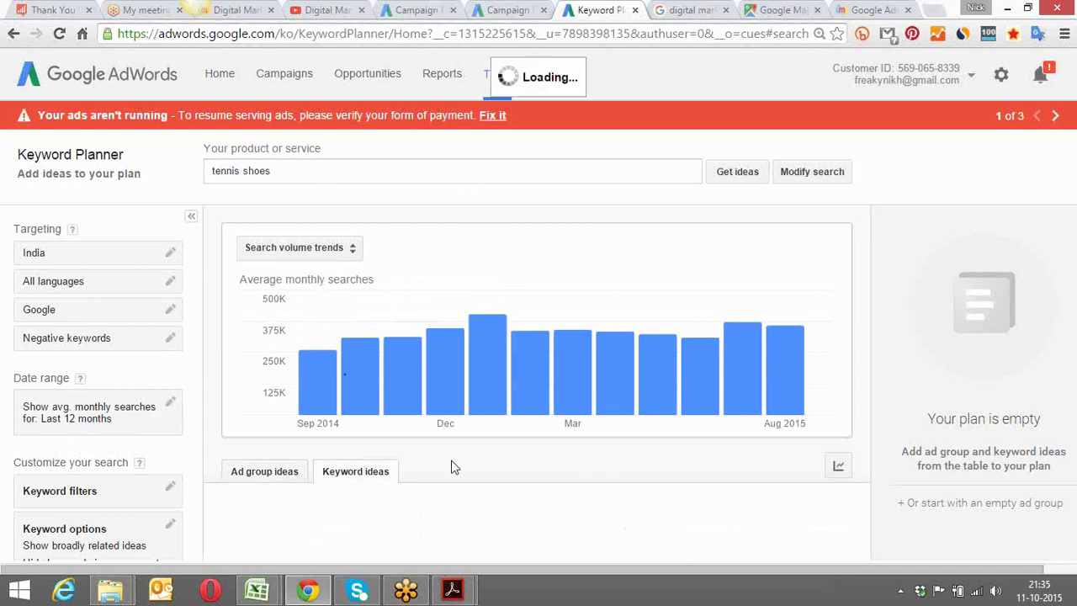
{"action": "scroll", "coordinate": [467, 464], "scroll_direction": "down", "scroll_amount": 1}
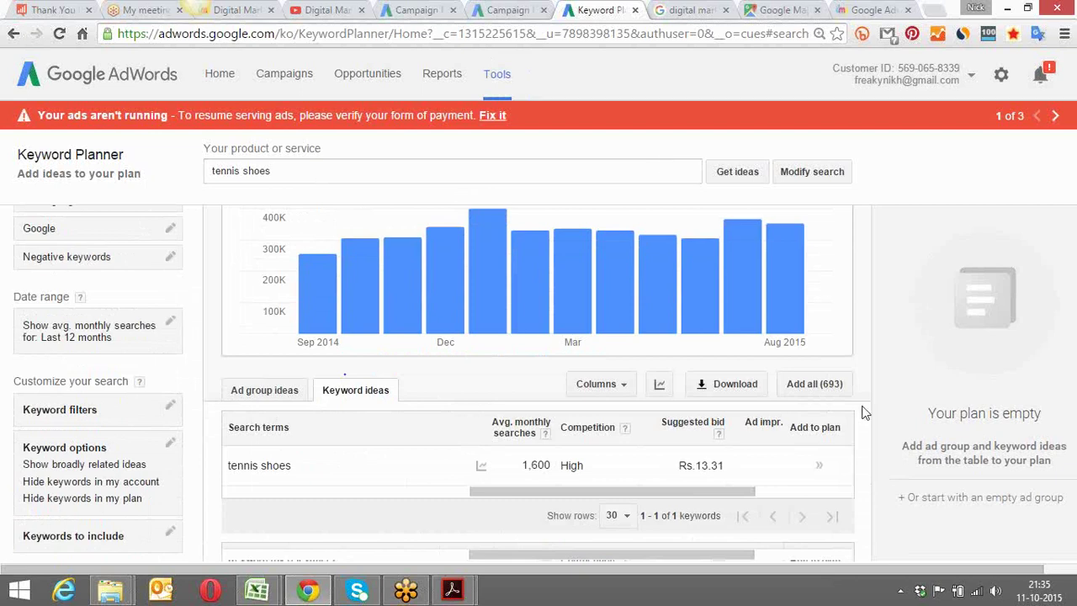
{"action": "scroll", "coordinate": [861, 427], "scroll_direction": "down", "scroll_amount": 1}
{"action": "scroll", "coordinate": [861, 428], "scroll_direction": "down", "scroll_amount": 3}
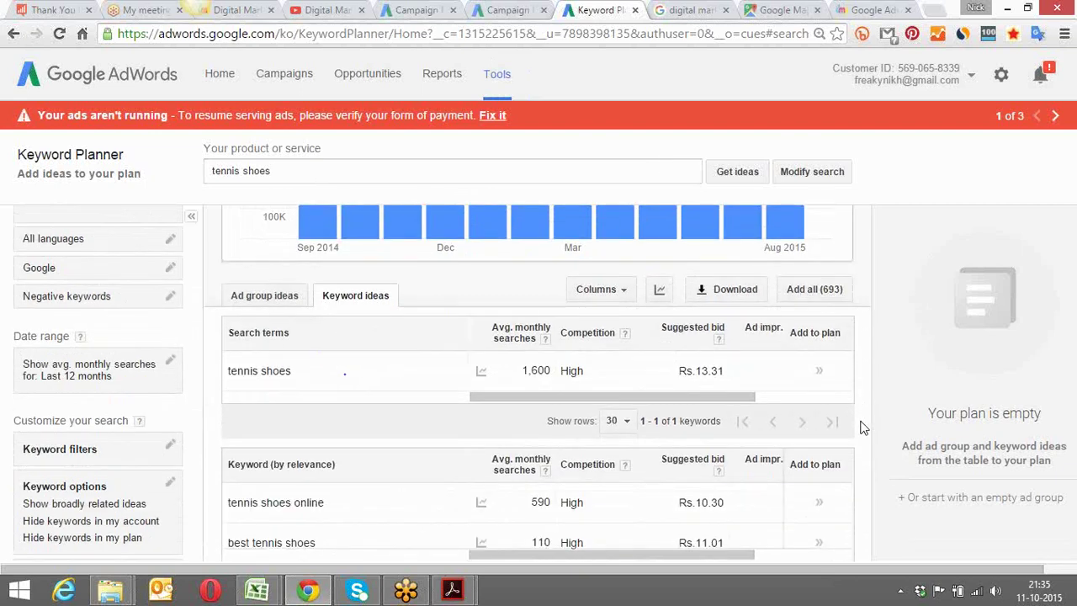
{"action": "scroll", "coordinate": [862, 427], "scroll_direction": "down", "scroll_amount": 1}
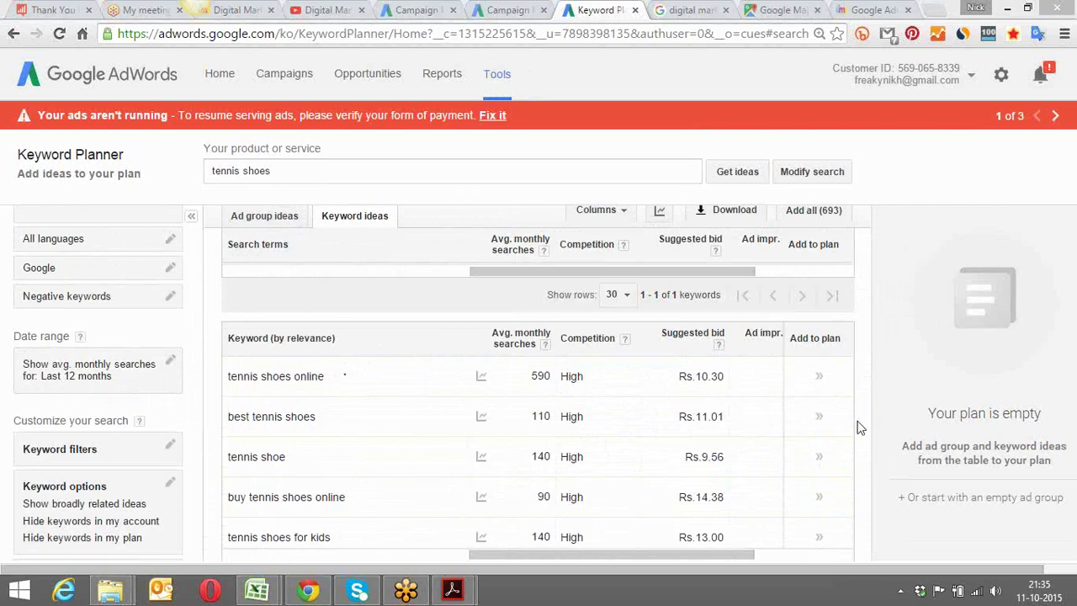
{"action": "scroll", "coordinate": [858, 428], "scroll_direction": "down", "scroll_amount": 3}
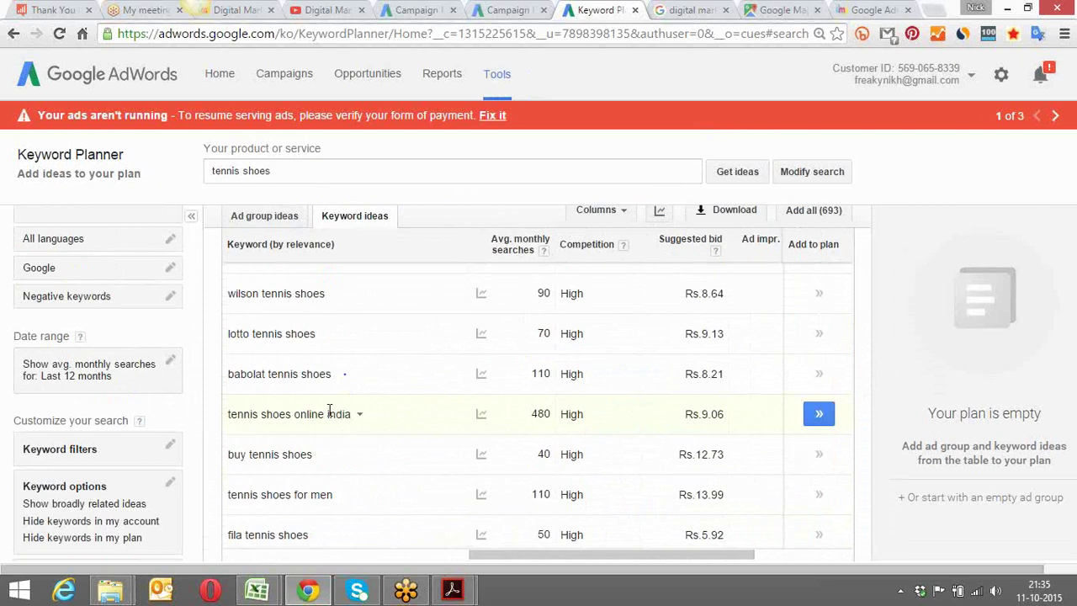
{"action": "scroll", "coordinate": [860, 431], "scroll_direction": "down", "scroll_amount": 1}
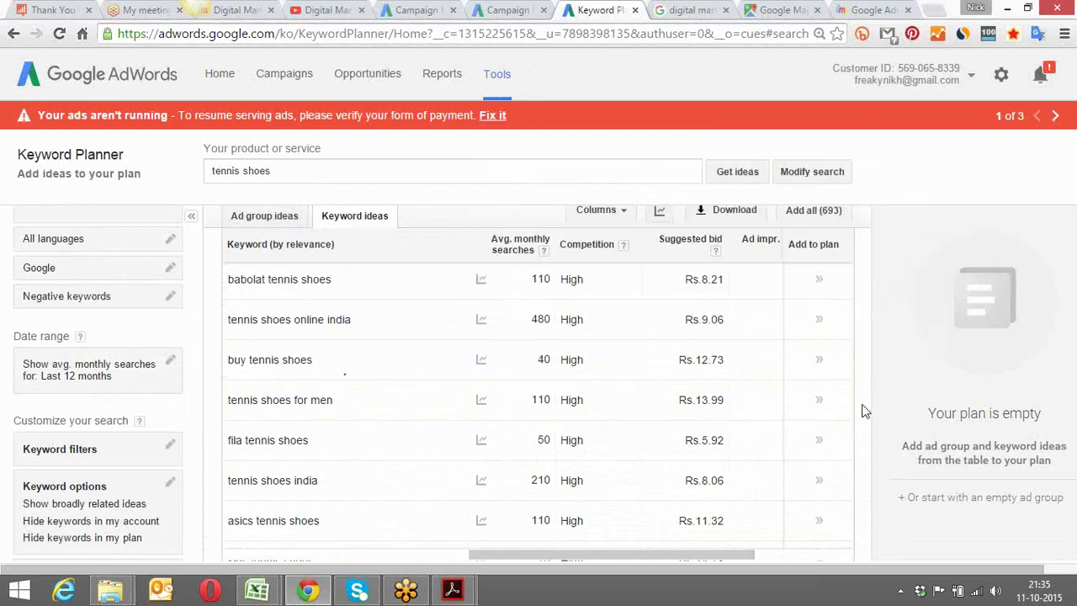
{"action": "scroll", "coordinate": [861, 409], "scroll_direction": "down", "scroll_amount": 1}
{"action": "scroll", "coordinate": [859, 409], "scroll_direction": "down", "scroll_amount": 3}
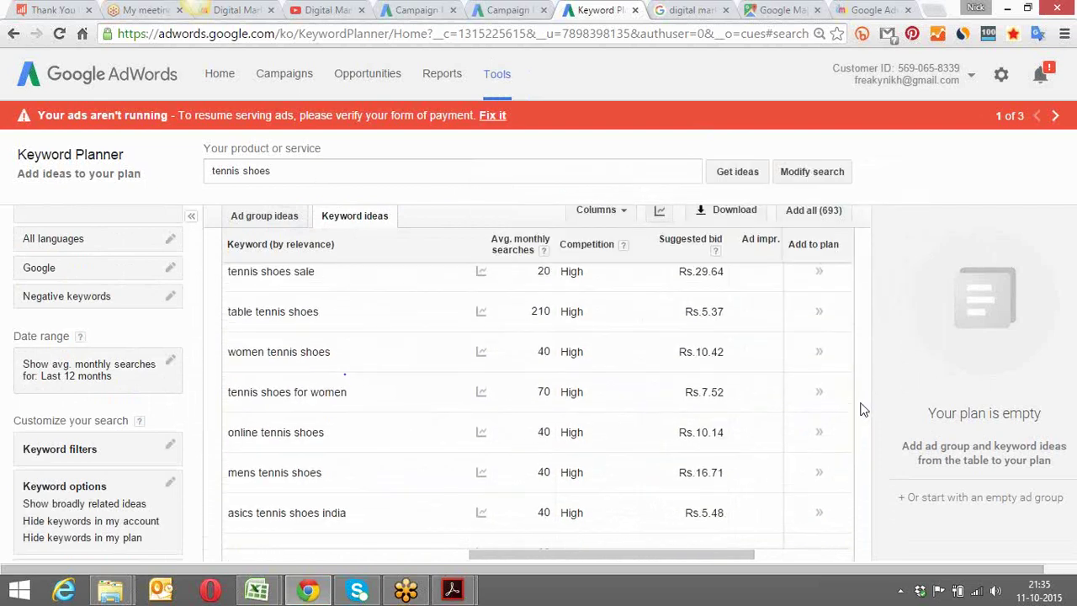
{"action": "scroll", "coordinate": [860, 410], "scroll_direction": "up", "scroll_amount": 1}
{"action": "scroll", "coordinate": [860, 410], "scroll_direction": "down", "scroll_amount": 5}
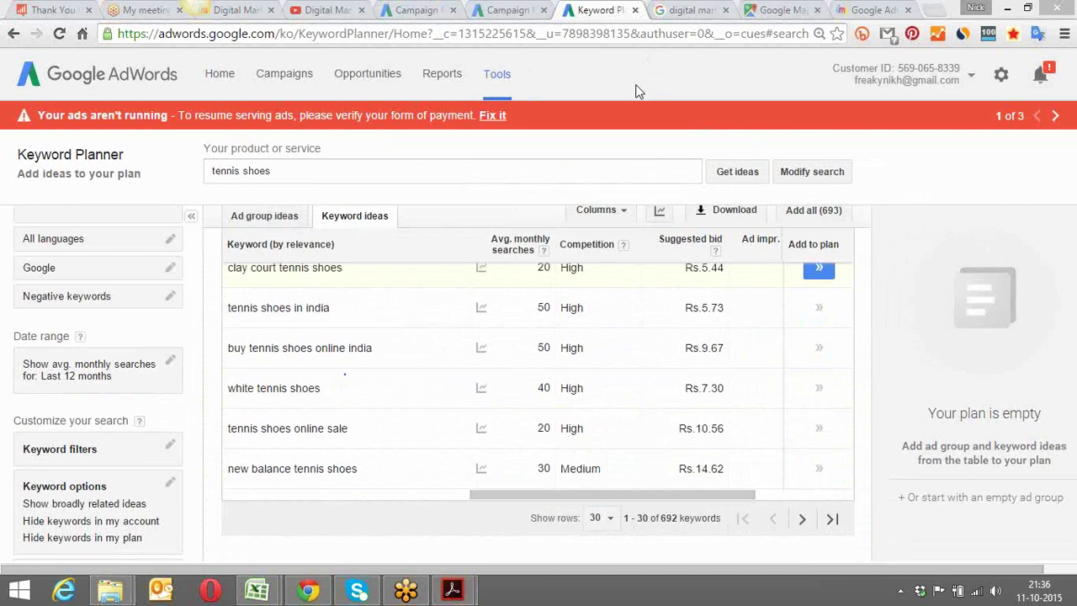
Change 'online marketing courses' and 'web marketing courses' to Phrase match individually
{"action": "left_click", "coordinate": [502, 8]}
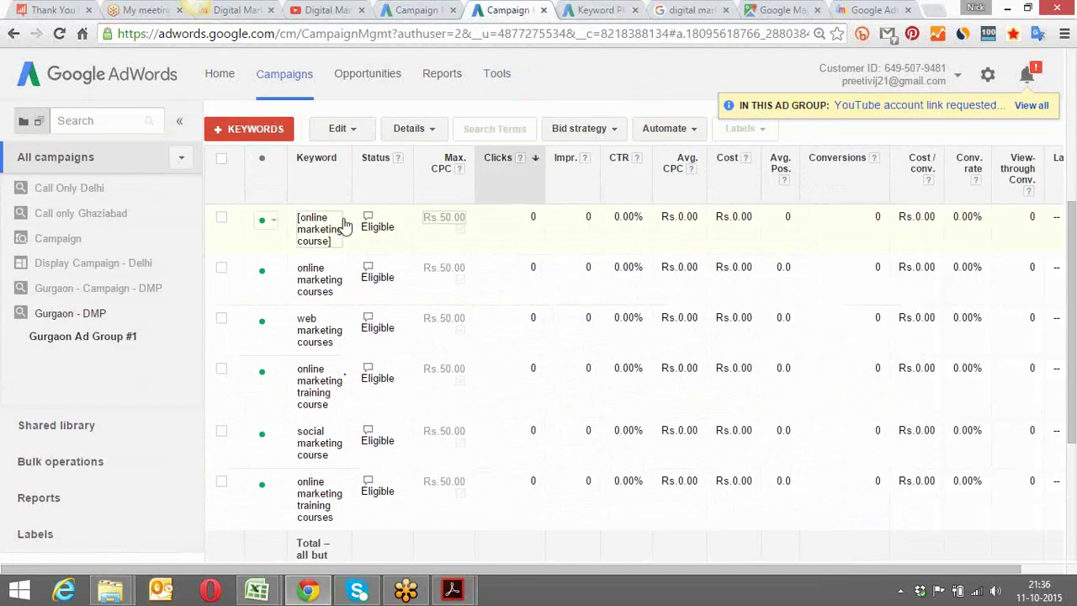
{"action": "left_click", "coordinate": [341, 269]}
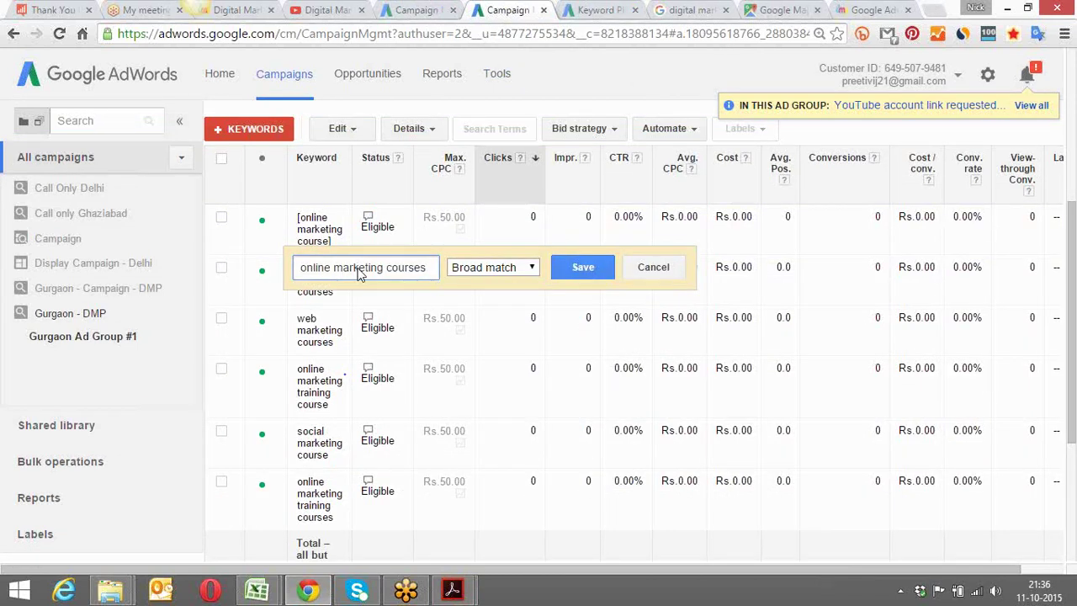
{"action": "left_click", "coordinate": [485, 266]}
{"action": "left_click", "coordinate": [486, 310]}
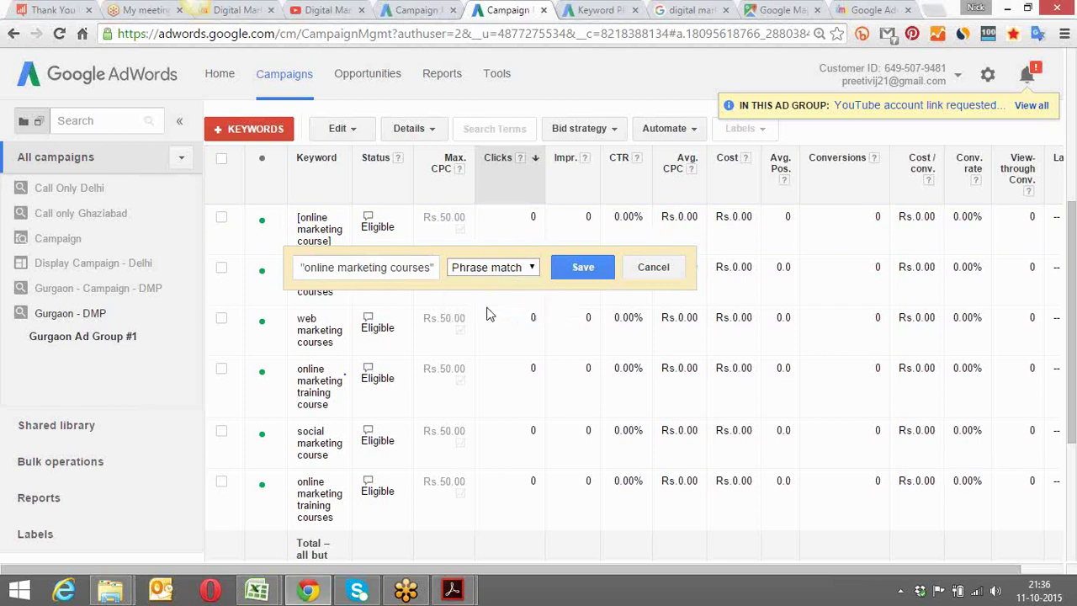
{"action": "left_click", "coordinate": [576, 273]}
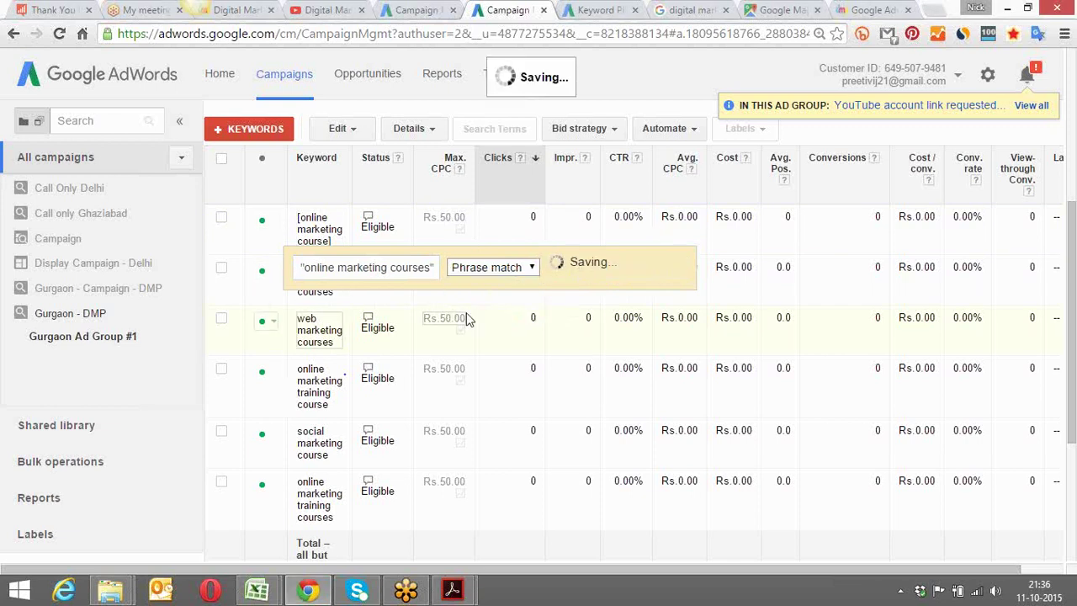
{"action": "left_click", "coordinate": [347, 332]}
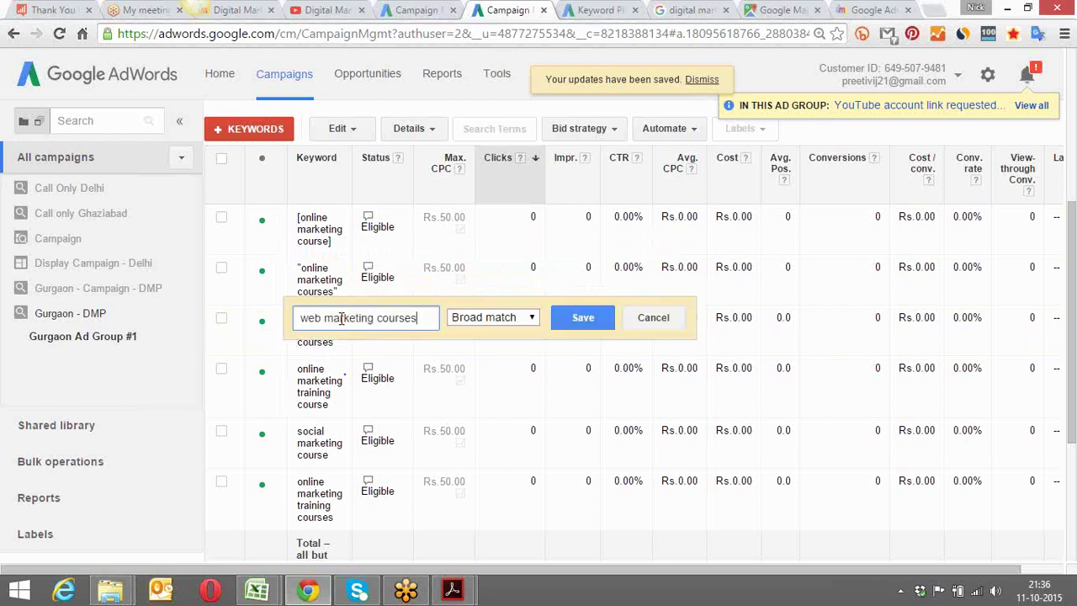
{"action": "left_click", "coordinate": [486, 319]}
{"action": "left_click", "coordinate": [488, 362]}
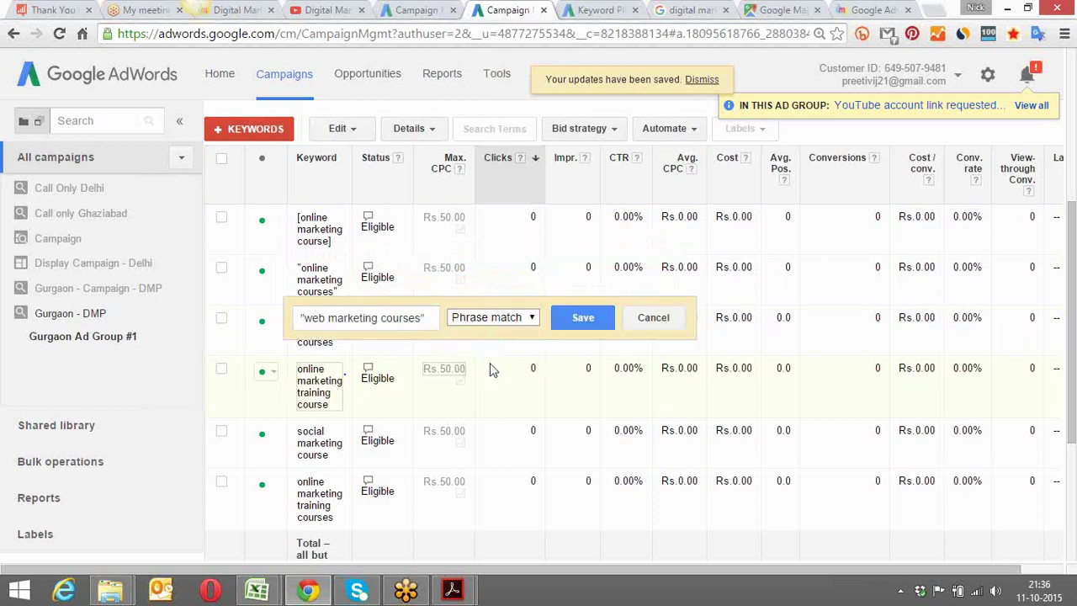
{"action": "left_click", "coordinate": [581, 318]}
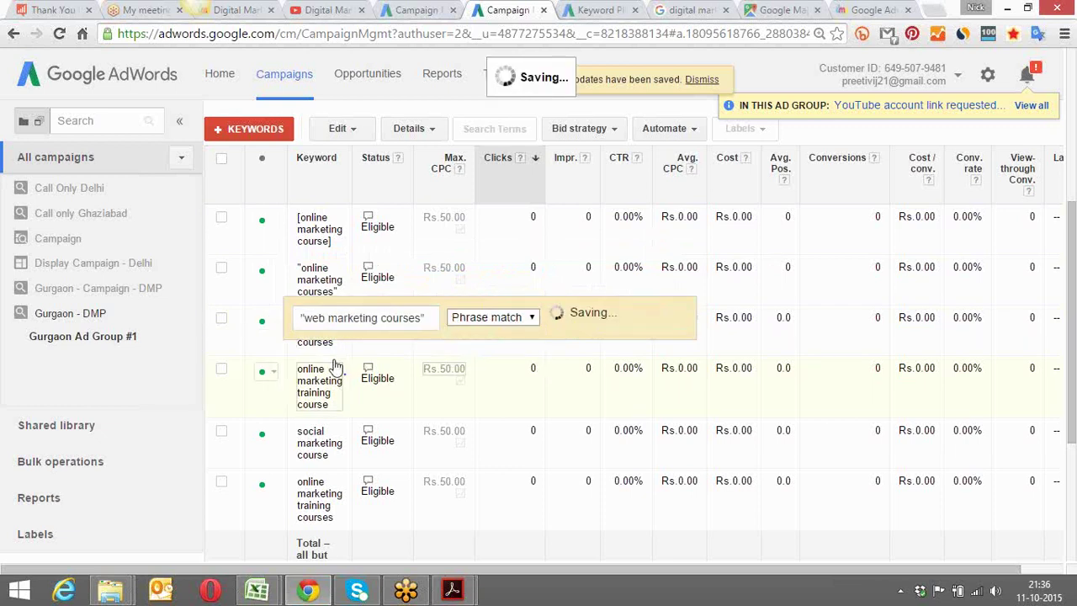
Bulk-change all six ad group keywords from Broad match to Phrase match
{"action": "left_click", "coordinate": [222, 159]}
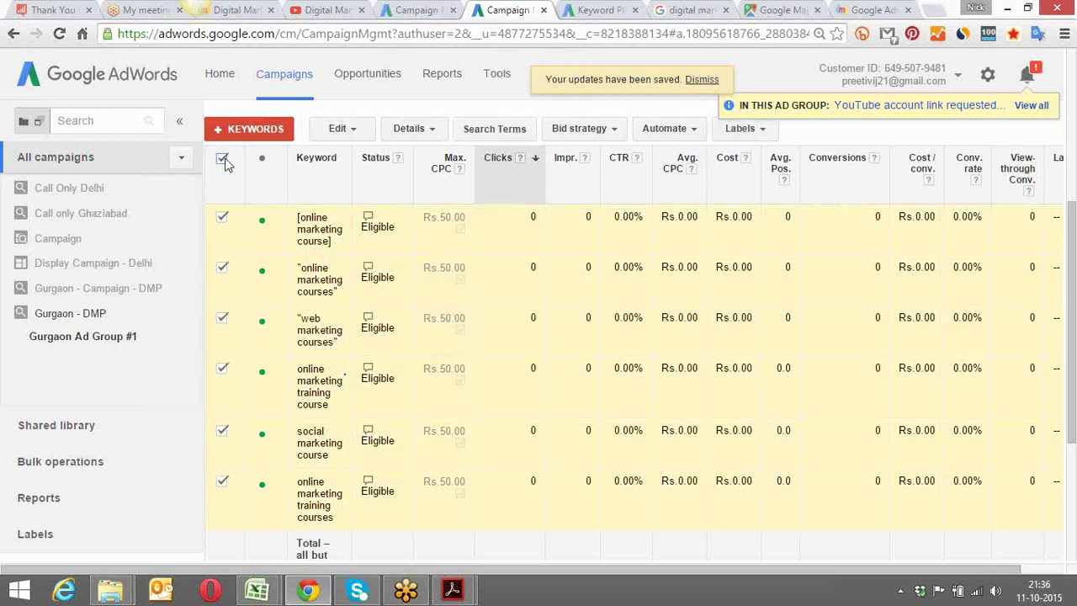
{"action": "left_click", "coordinate": [340, 129]}
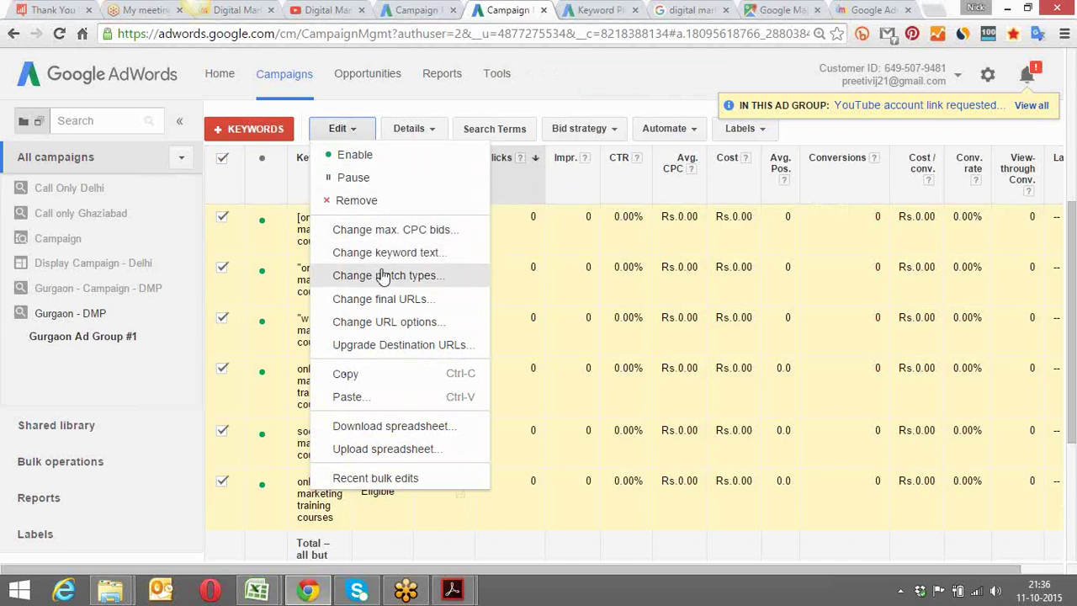
{"action": "left_click", "coordinate": [380, 276]}
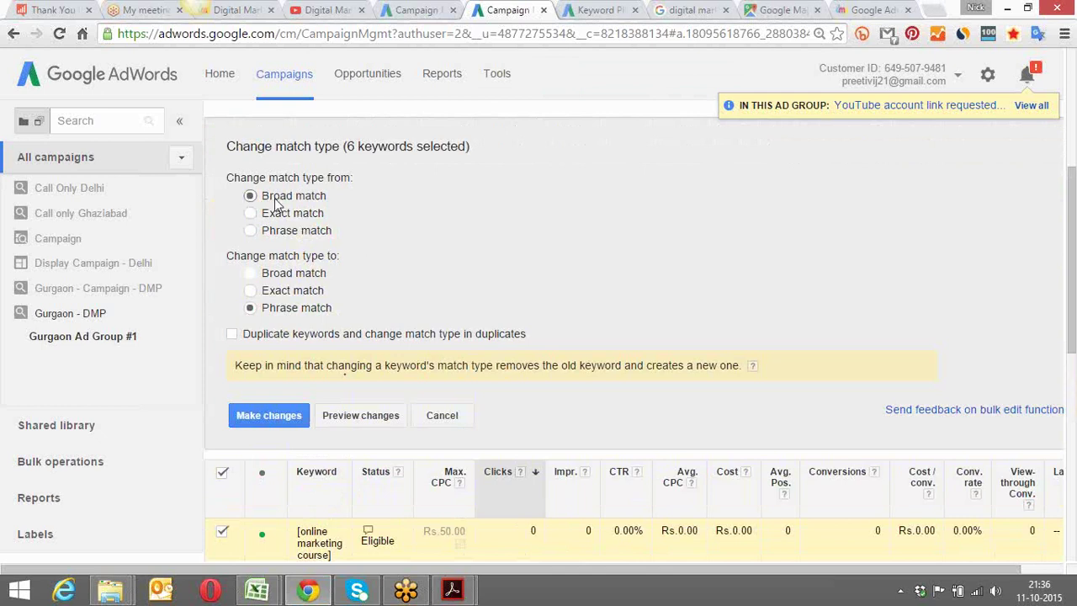
{"action": "left_click", "coordinate": [256, 415]}
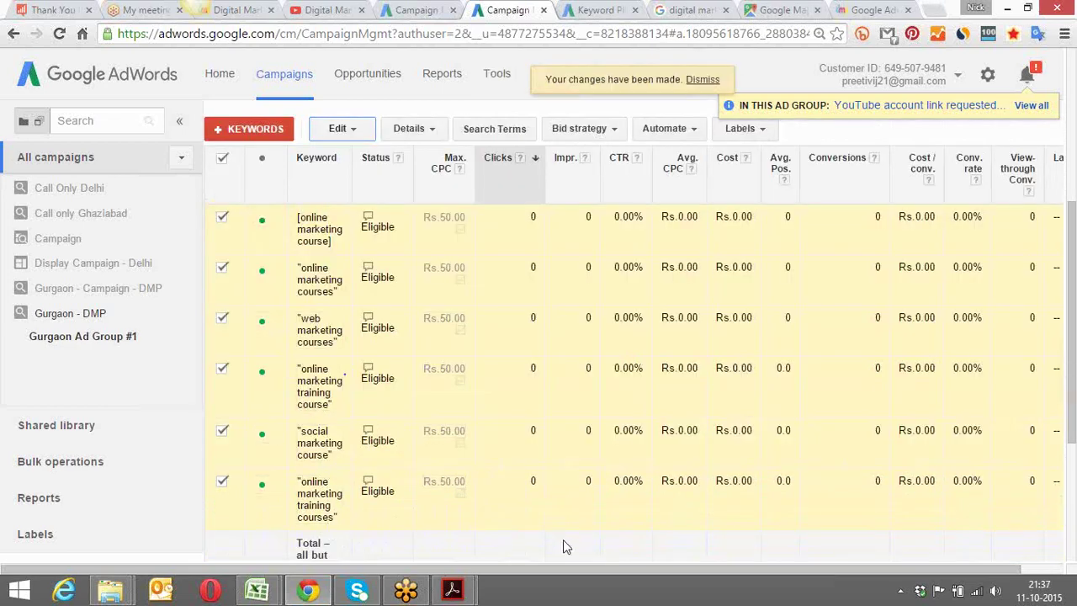
{"action": "left_click_drag", "start_coordinate": [1071, 418], "coordinate": [1056, 288]}
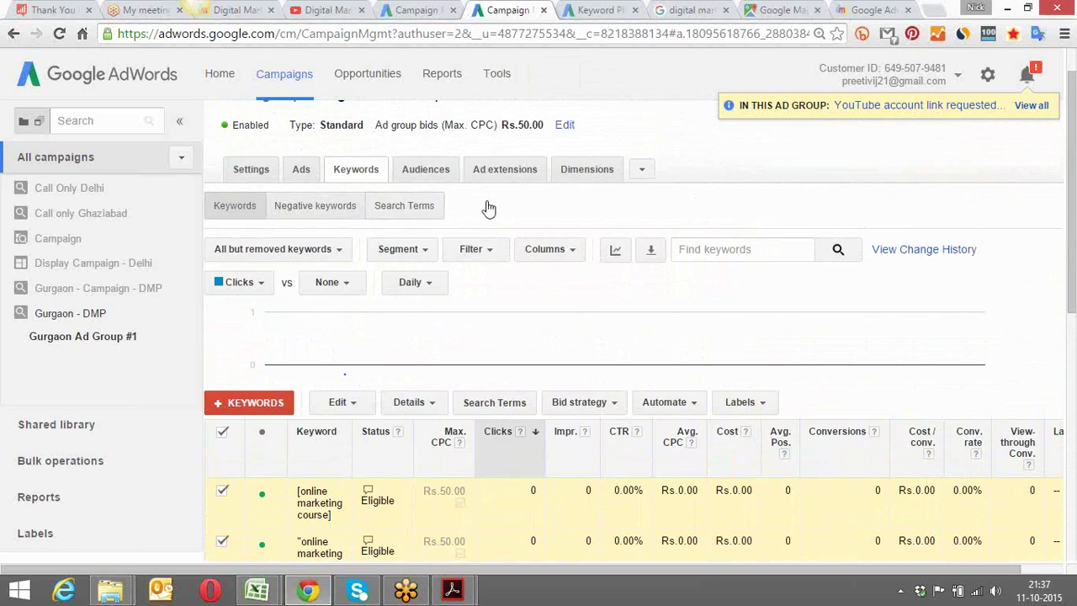
Open the Negative keywords sub-tab of Gurgaon Ad Group #1
{"action": "left_click", "coordinate": [315, 206]}
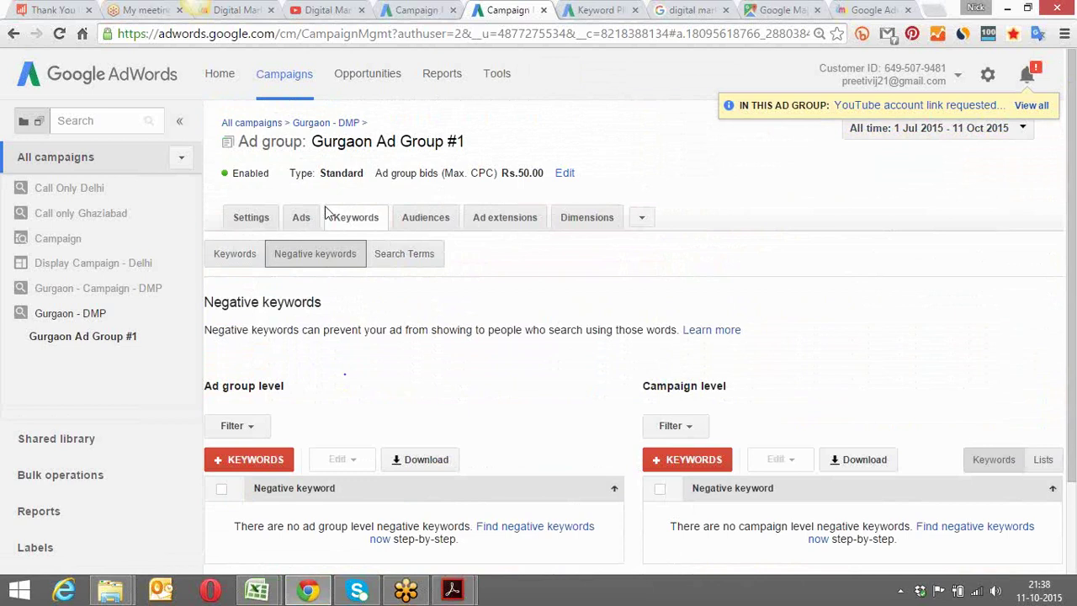
Add 'free' as an ad-group-level negative keyword and return to the keyword list
{"action": "left_click", "coordinate": [327, 213]}
{"action": "scroll", "coordinate": [486, 258], "scroll_direction": "down", "scroll_amount": 1}
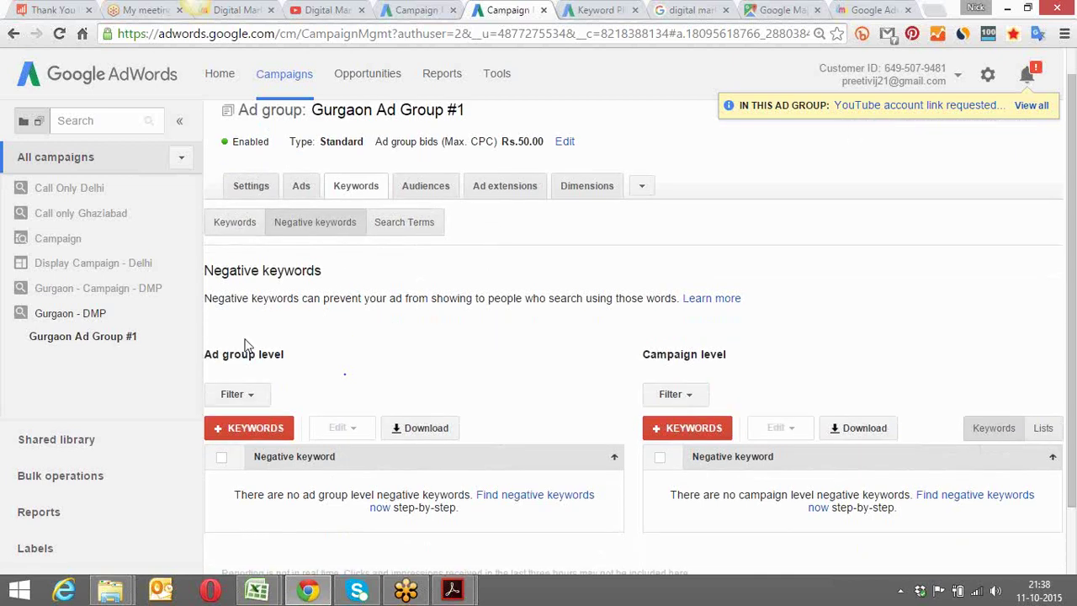
{"action": "scroll", "coordinate": [353, 339], "scroll_direction": "down", "scroll_amount": 2}
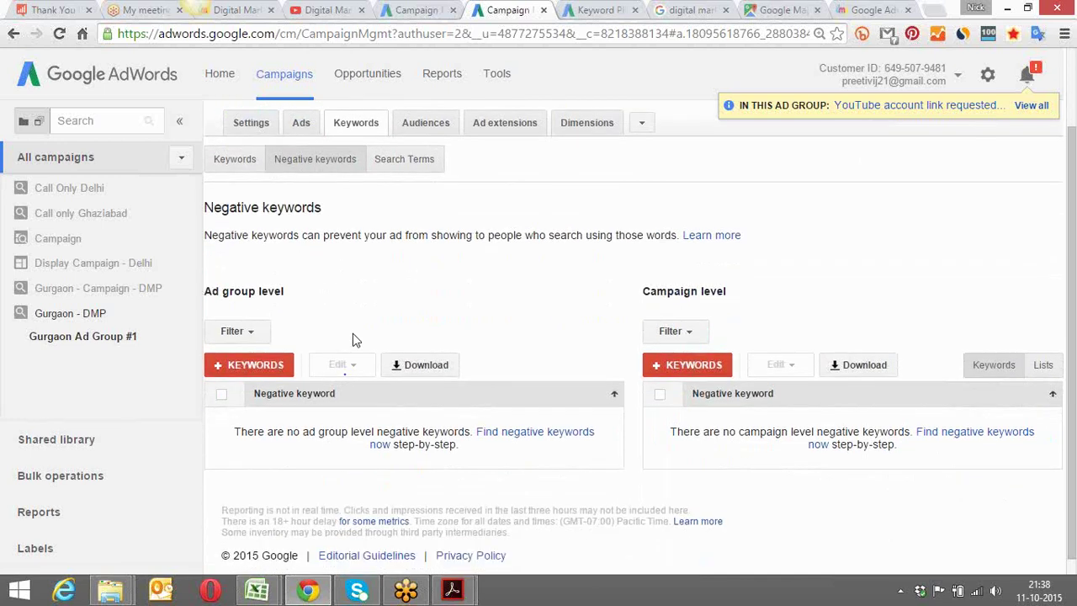
{"action": "left_click", "coordinate": [266, 350]}
{"action": "type", "text": "free"}
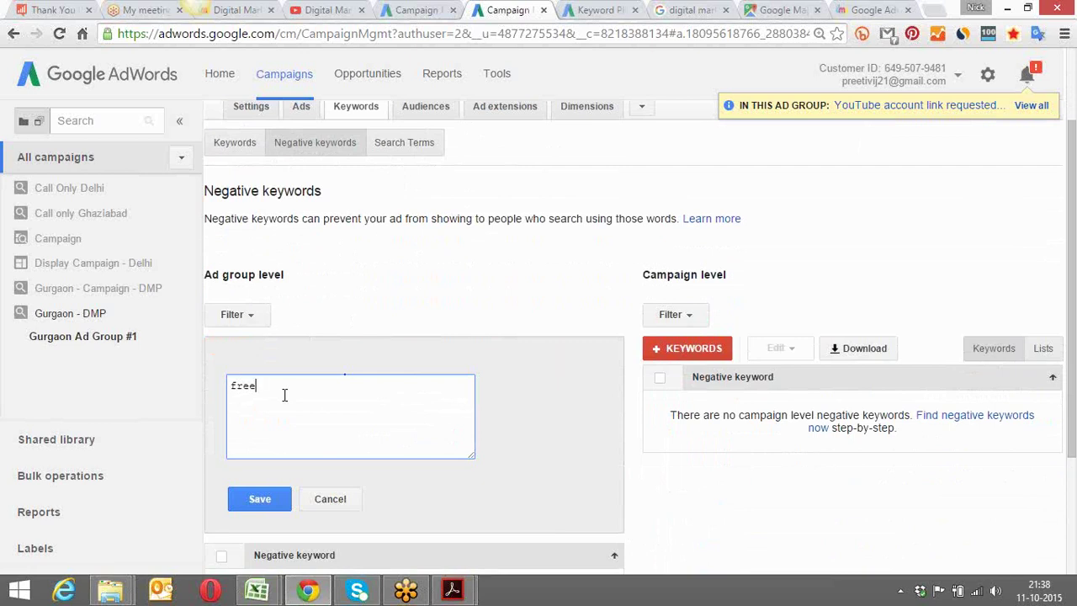
{"action": "left_click", "coordinate": [258, 499]}
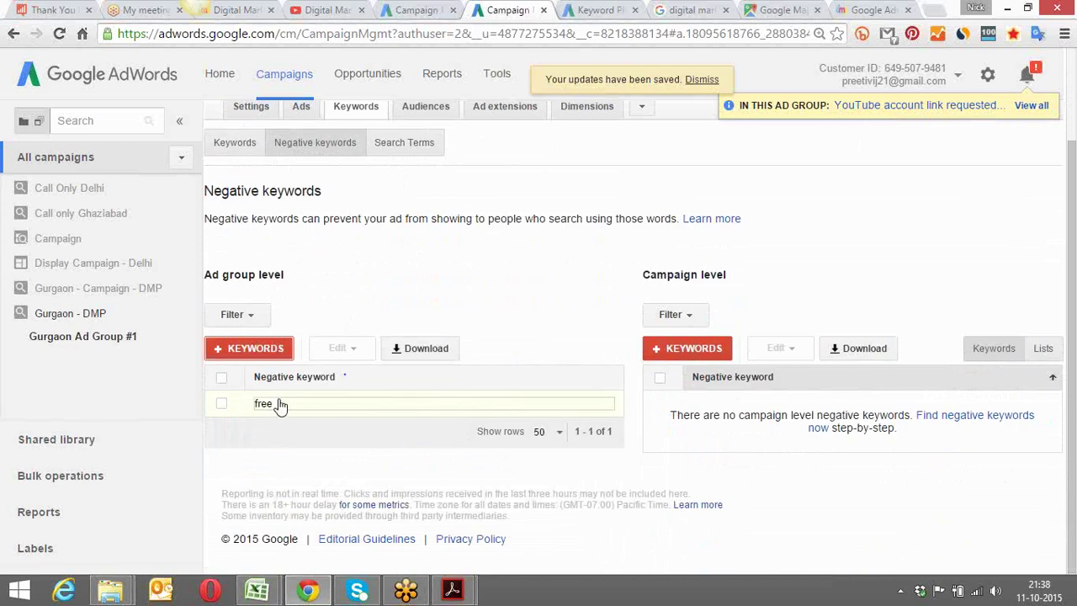
{"action": "left_click", "coordinate": [235, 143]}
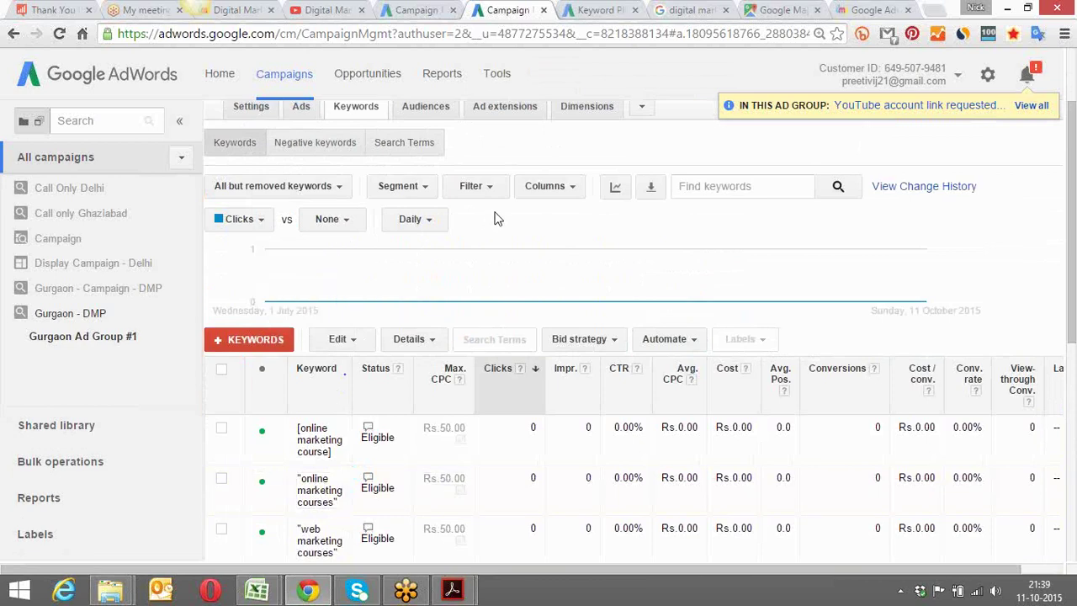
View the keyword list across all campaigns, totalling 1,152 impressions and Rs.1,176.83 cost
{"action": "scroll", "coordinate": [496, 218], "scroll_direction": "down", "scroll_amount": 1}
{"action": "scroll", "coordinate": [496, 219], "scroll_direction": "down", "scroll_amount": 3}
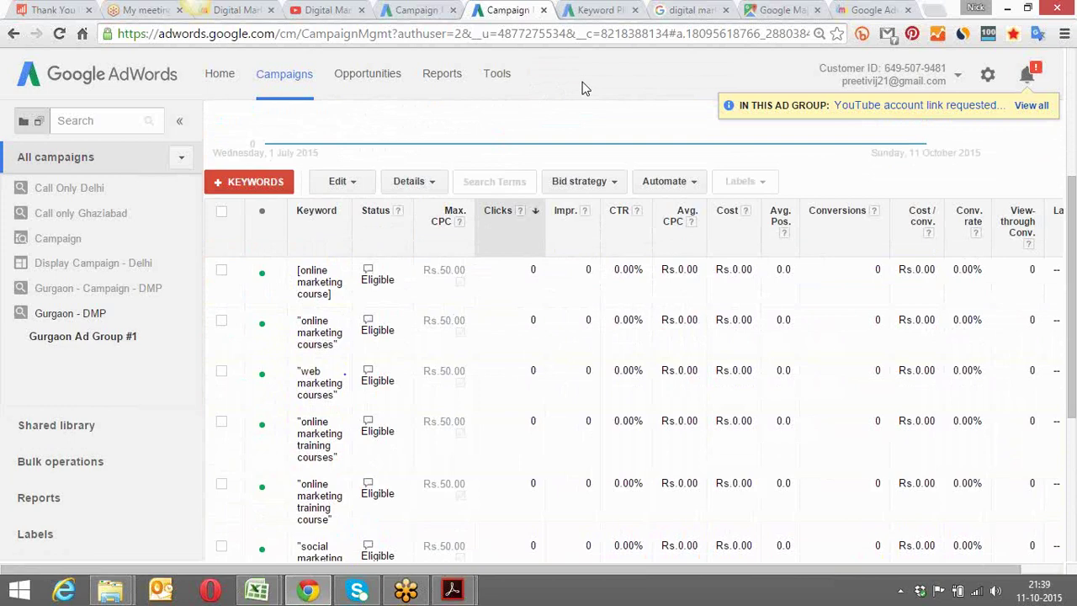
{"action": "scroll", "coordinate": [585, 89], "scroll_direction": "up", "scroll_amount": 3}
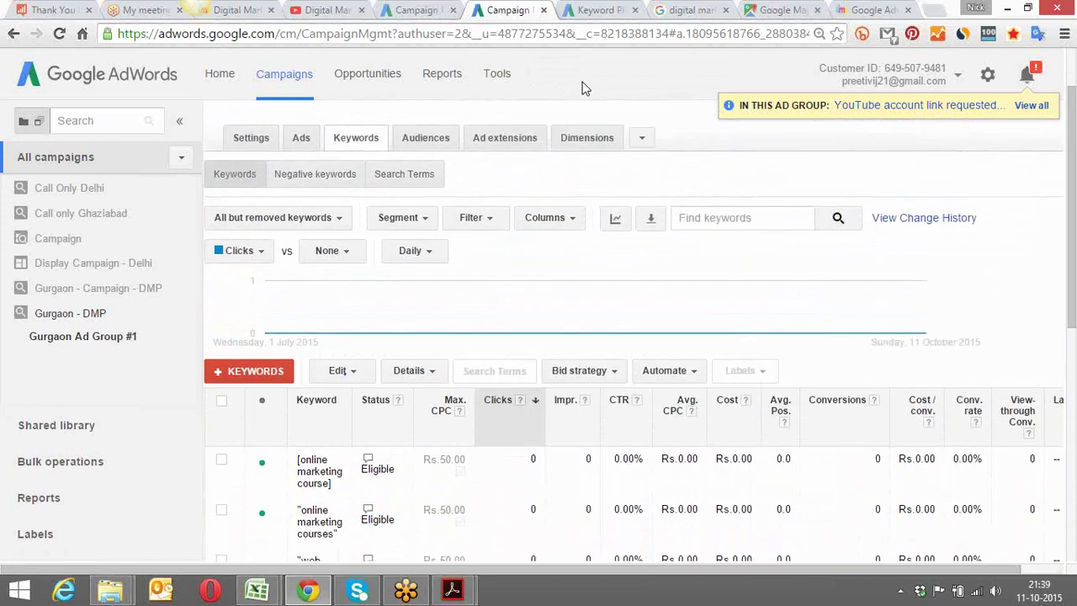
{"action": "scroll", "coordinate": [585, 89], "scroll_direction": "up", "scroll_amount": 1}
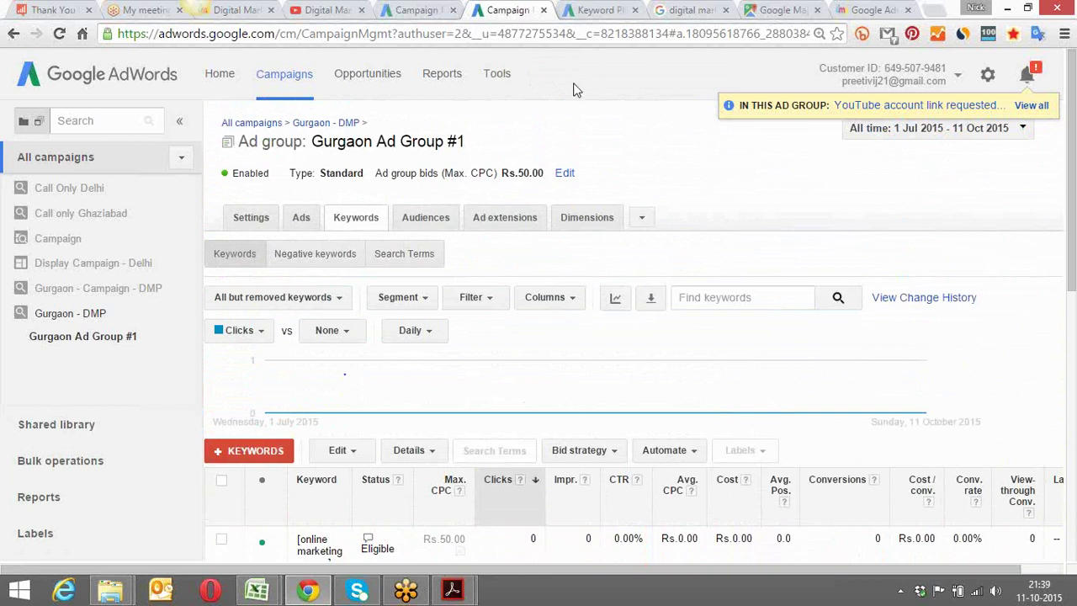
{"action": "left_click", "coordinate": [221, 78]}
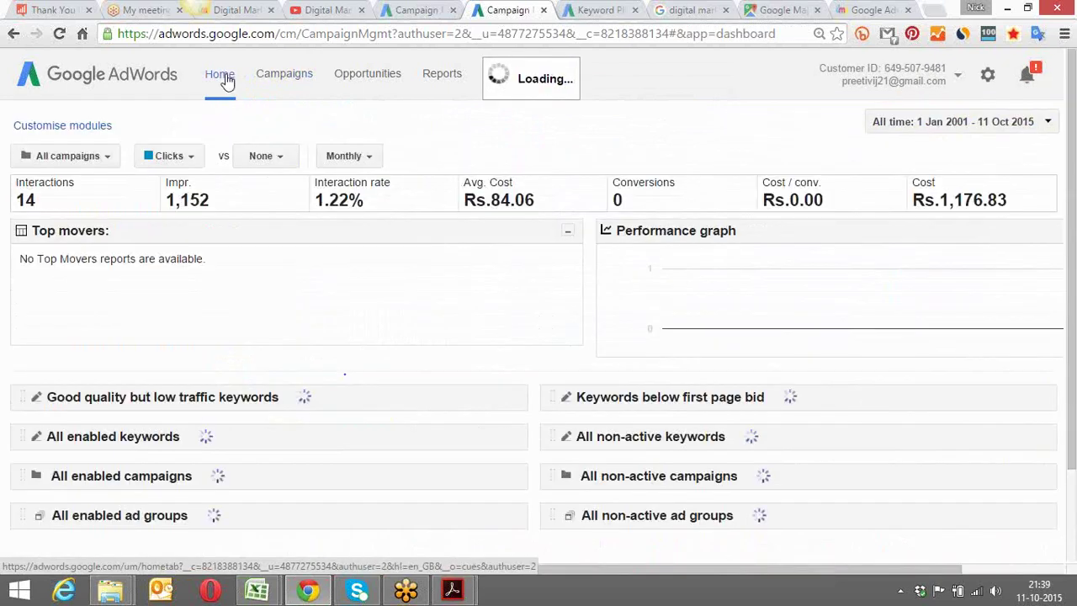
{"action": "left_click", "coordinate": [285, 79]}
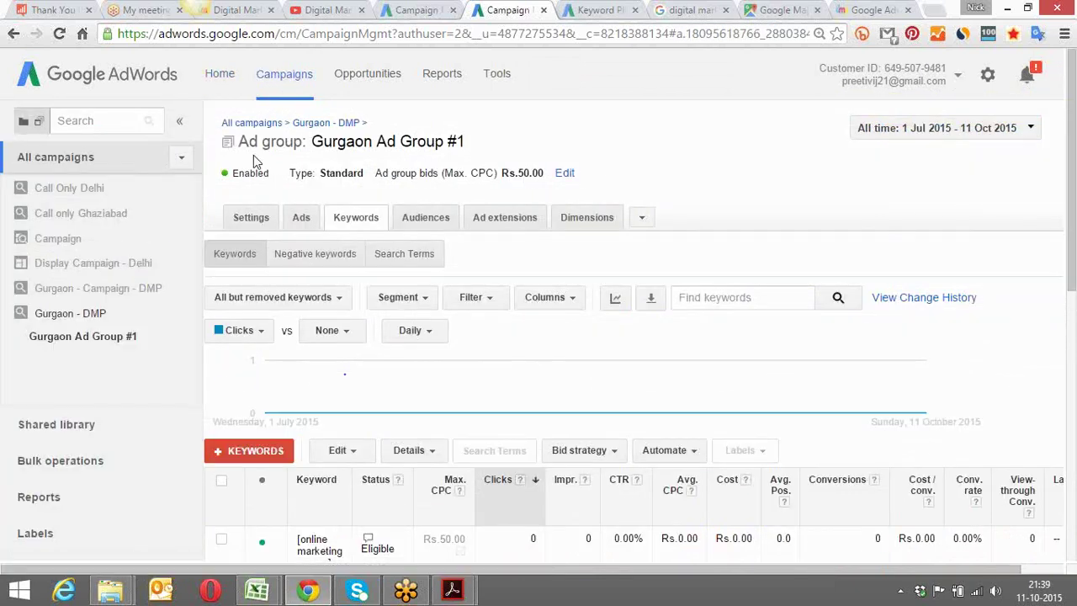
{"action": "left_click", "coordinate": [74, 158]}
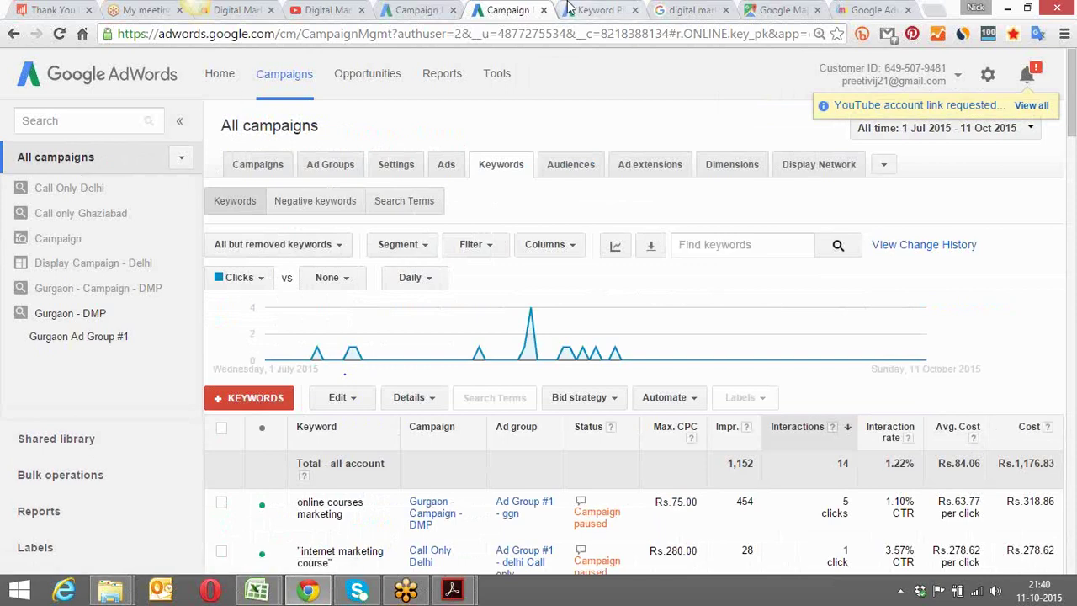
{"action": "left_click", "coordinate": [569, 9]}
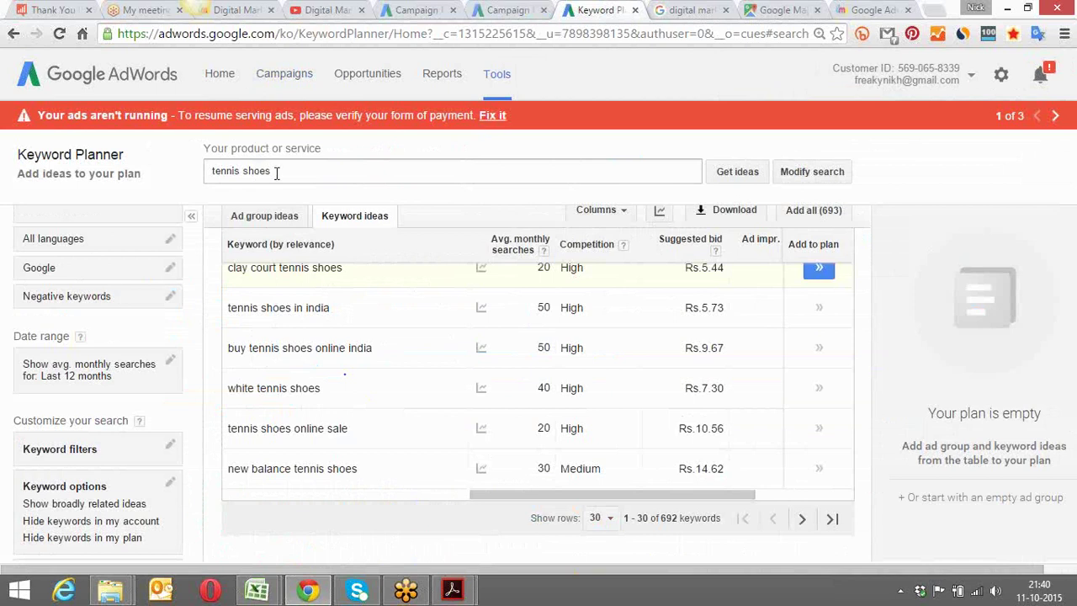
Replace the Keyword Planner search with 'bulk sms services' and browse its 801 ideas
{"action": "left_click_drag", "start_coordinate": [277, 173], "coordinate": [178, 169]}
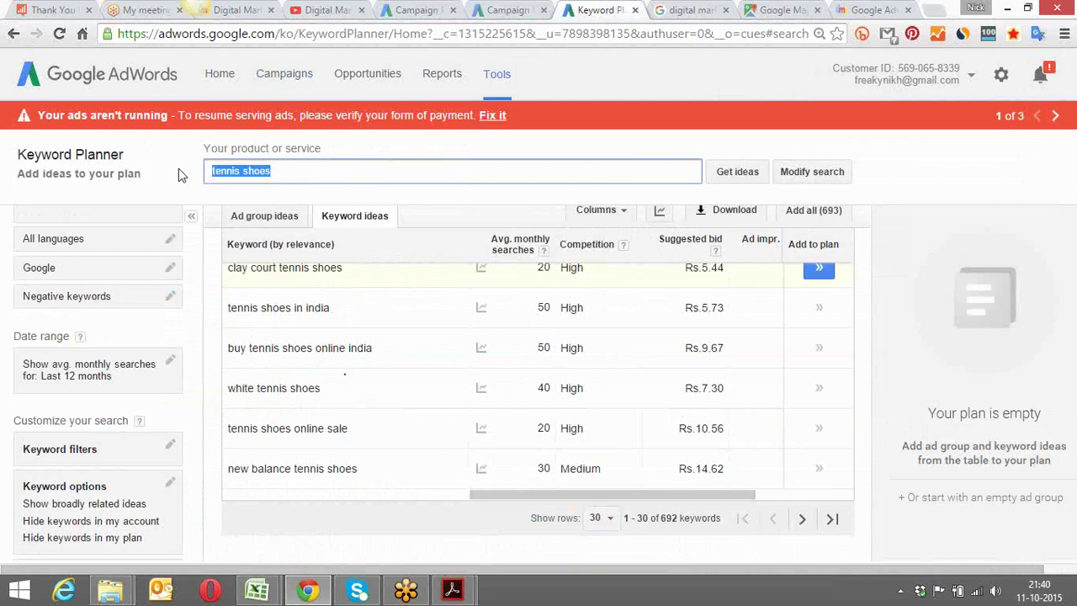
{"action": "type", "text": "buy"}
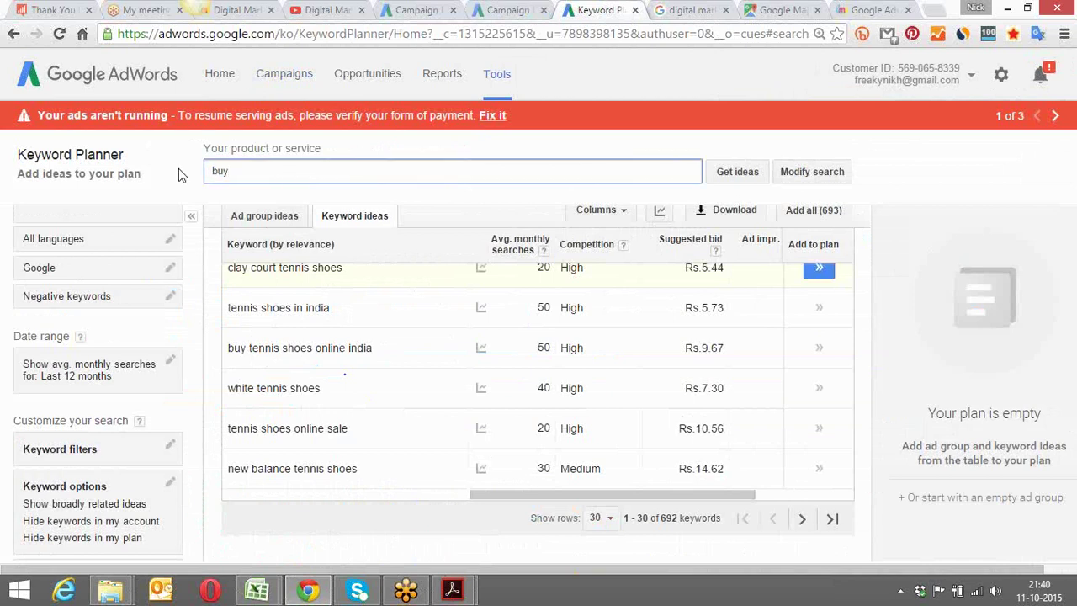
{"action": "key", "text": "BackSpace"}
{"action": "key", "text": "BackSpace"}
{"action": "type", "text": "lk sms services"}
{"action": "key", "text": "Return"}
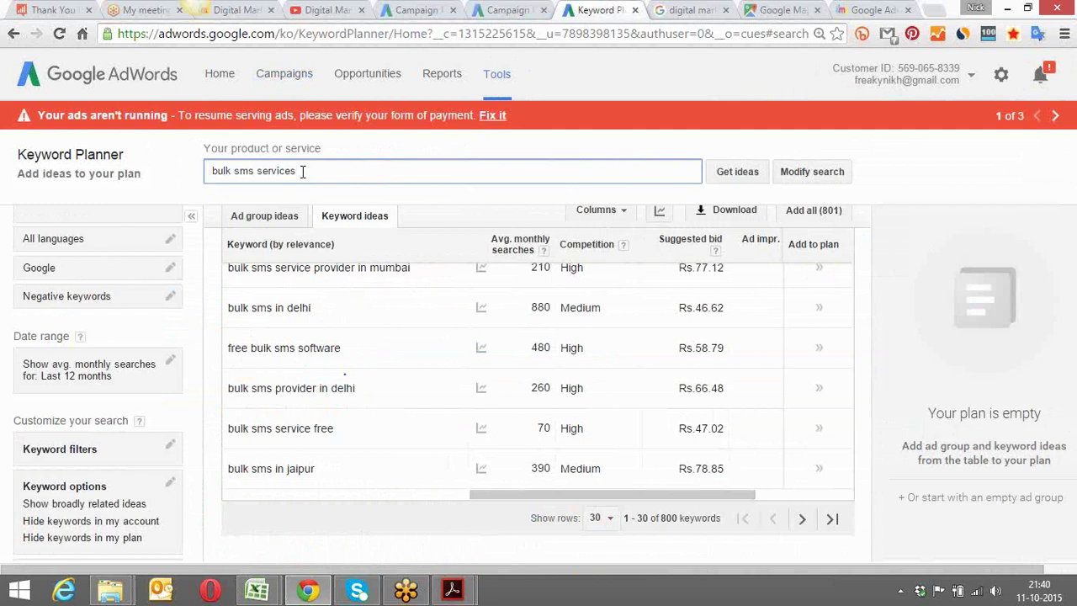
{"action": "left_click", "coordinate": [366, 543]}
{"action": "scroll", "coordinate": [367, 546], "scroll_direction": "up", "scroll_amount": 5}
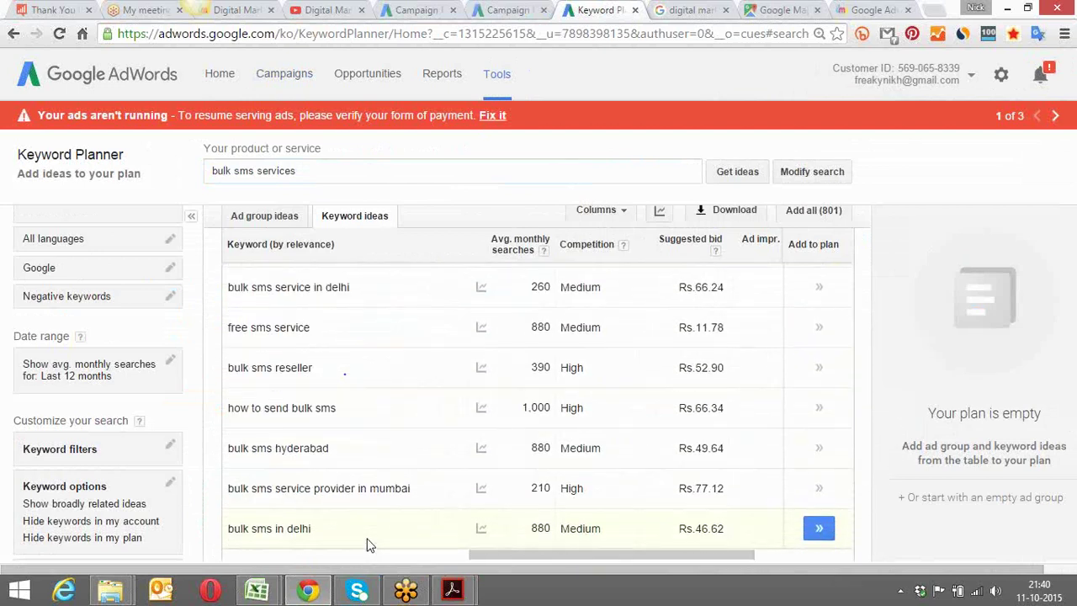
{"action": "scroll", "coordinate": [367, 545], "scroll_direction": "up", "scroll_amount": 1}
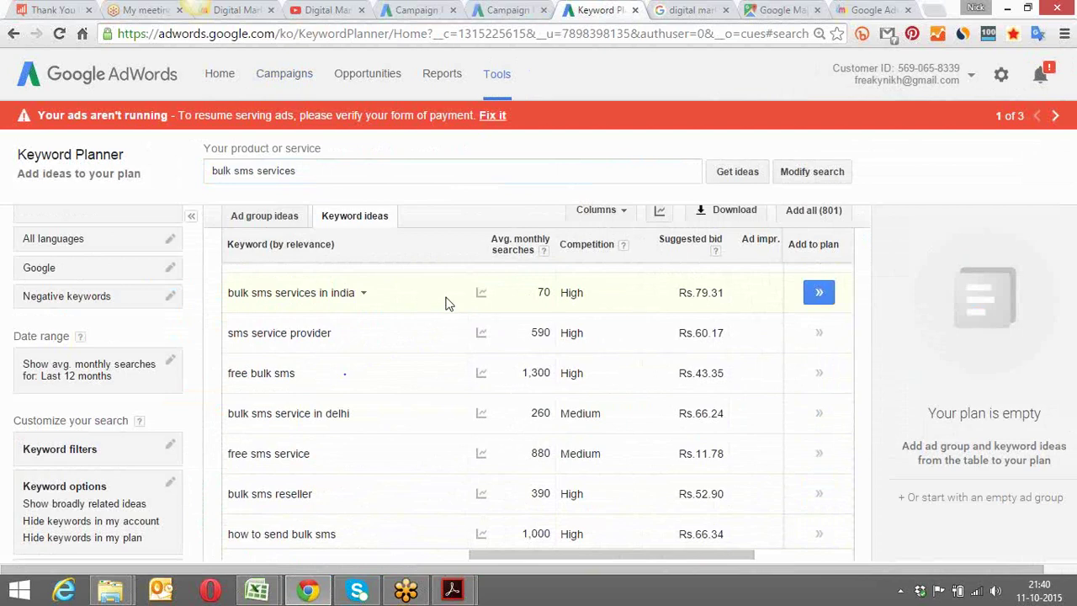
{"action": "mouse_move", "coordinate": [481, 292]}
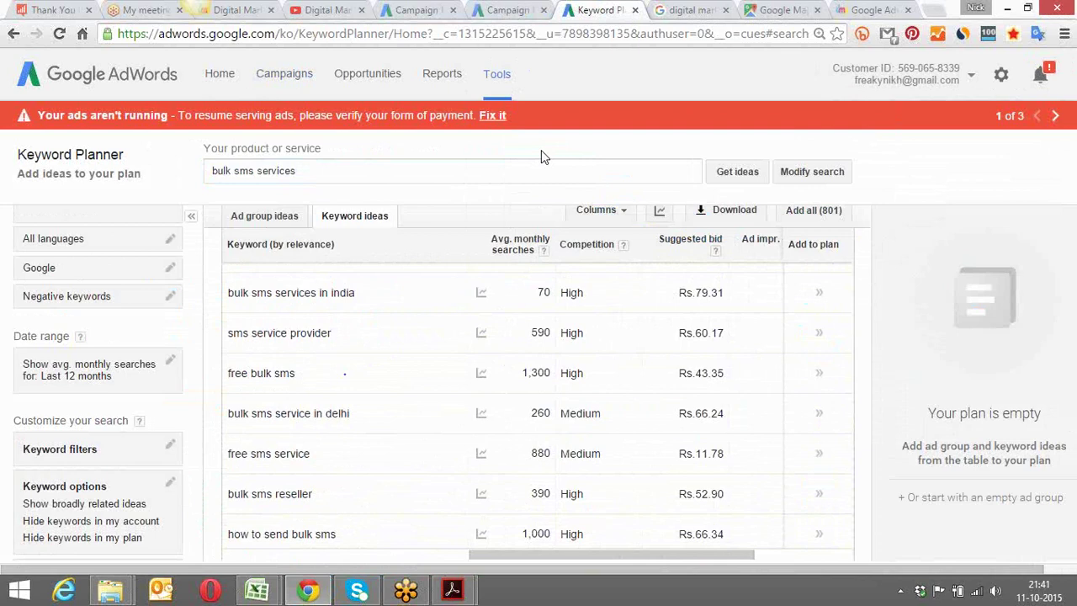
Show All campaigns, listing Campaign #1 as Removed with a Rs.100.00/day budget
{"action": "left_click", "coordinate": [278, 78]}
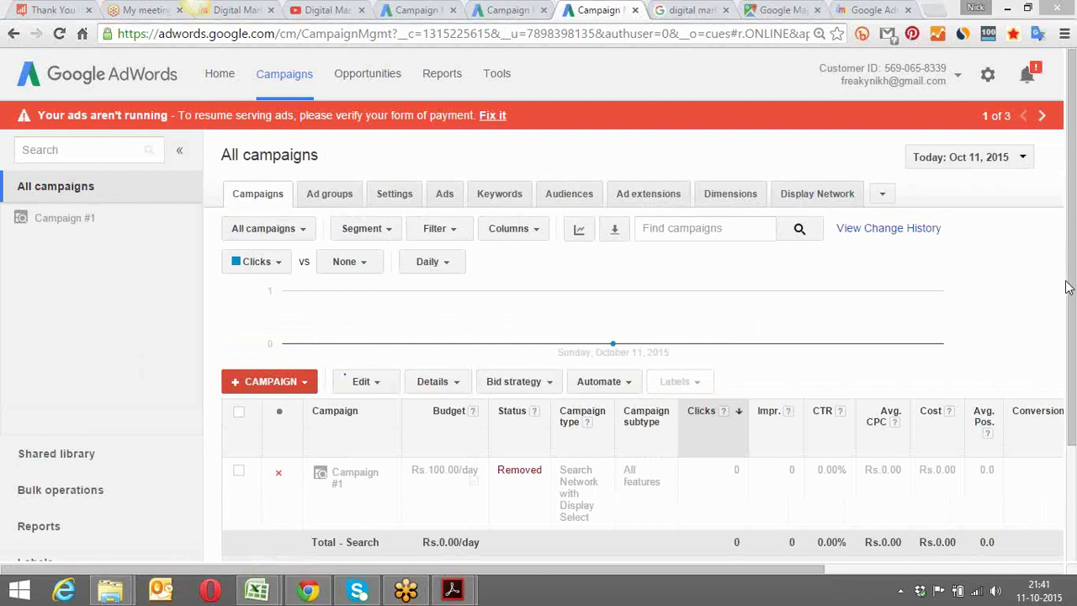
{"action": "mouse_move", "coordinate": [765, 329]}
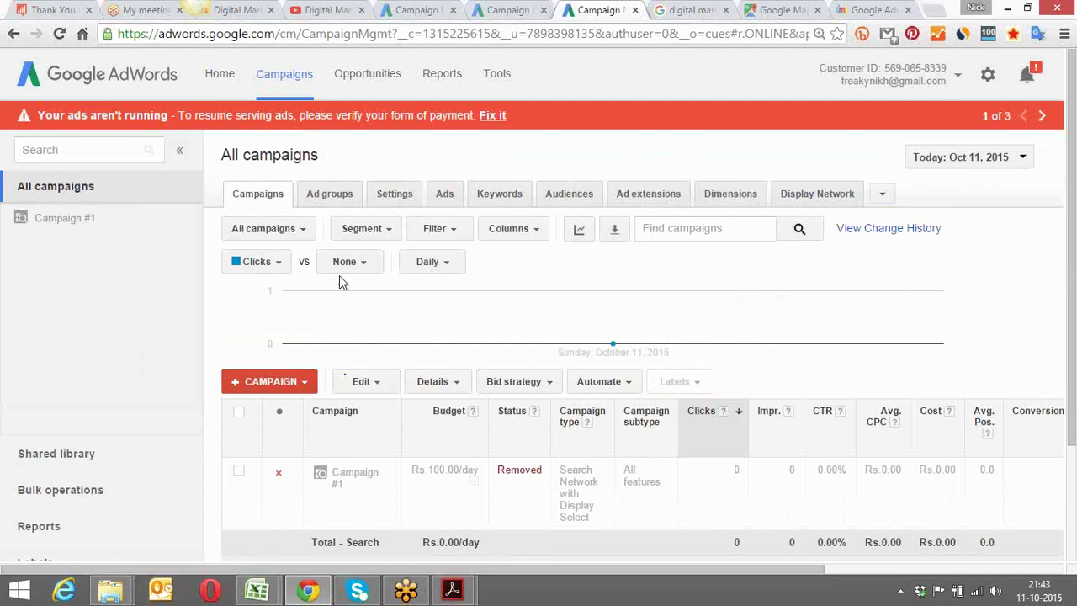
Start a Display Network only campaign, then search Google for 'irctc' in another tab
{"action": "left_click", "coordinate": [311, 385]}
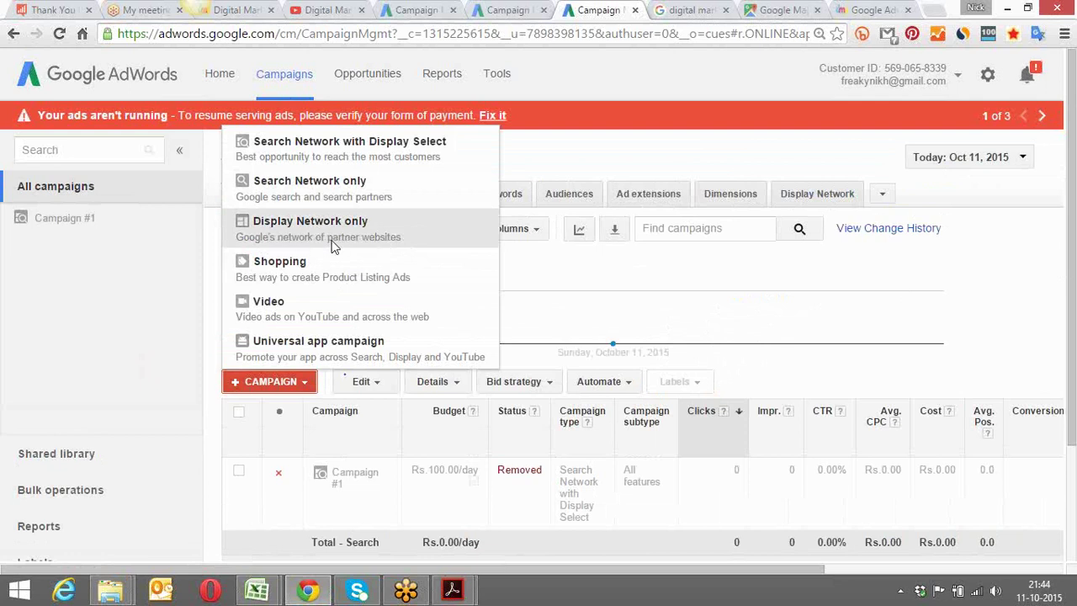
{"action": "left_click", "coordinate": [359, 241]}
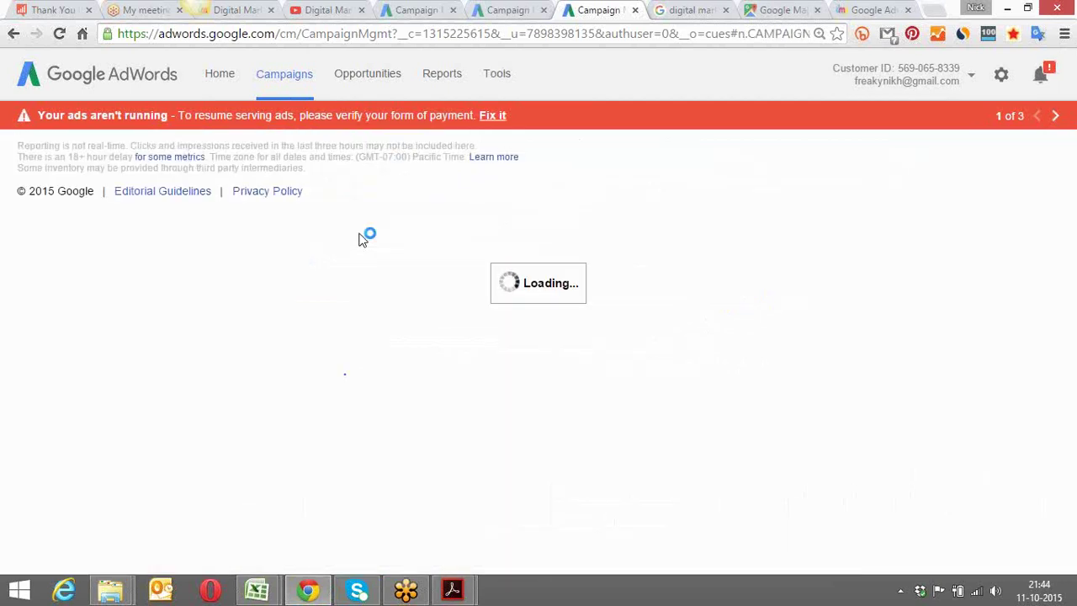
{"action": "left_click", "coordinate": [709, 8]}
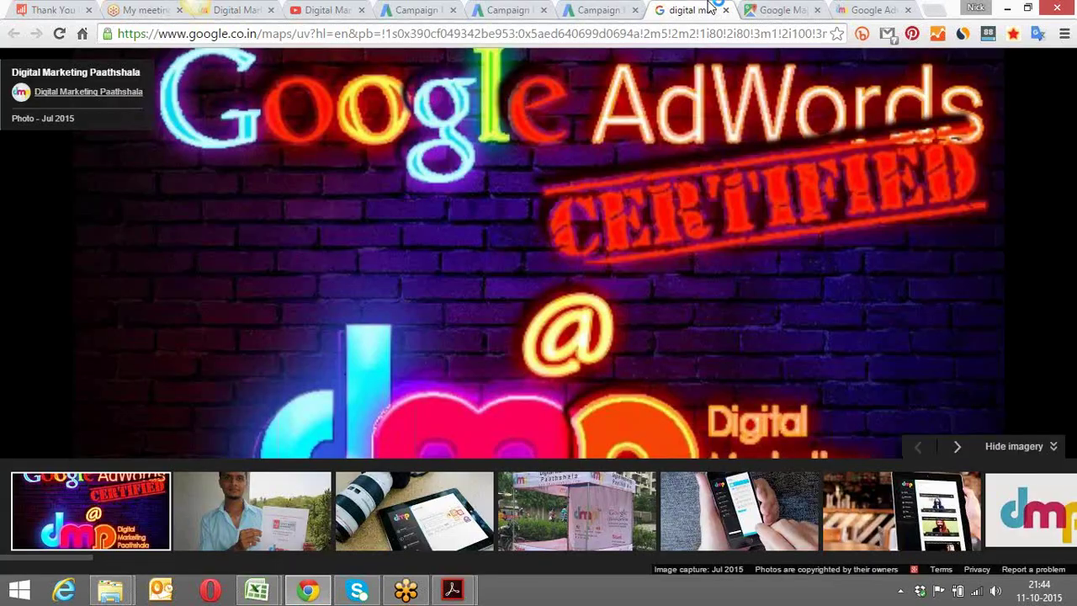
{"action": "left_click", "coordinate": [636, 34]}
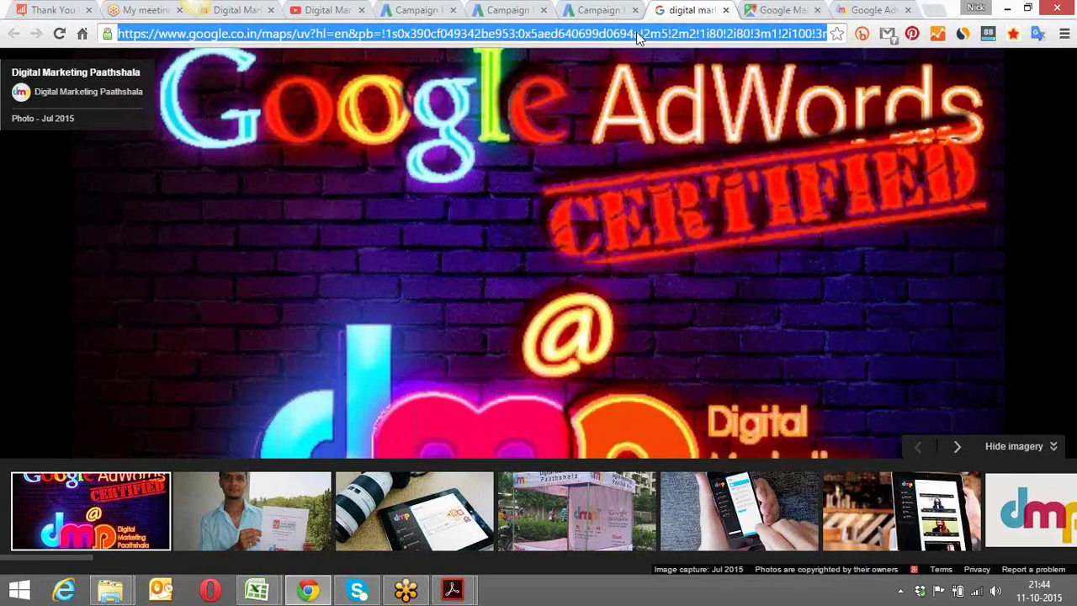
{"action": "type", "text": "irctc"}
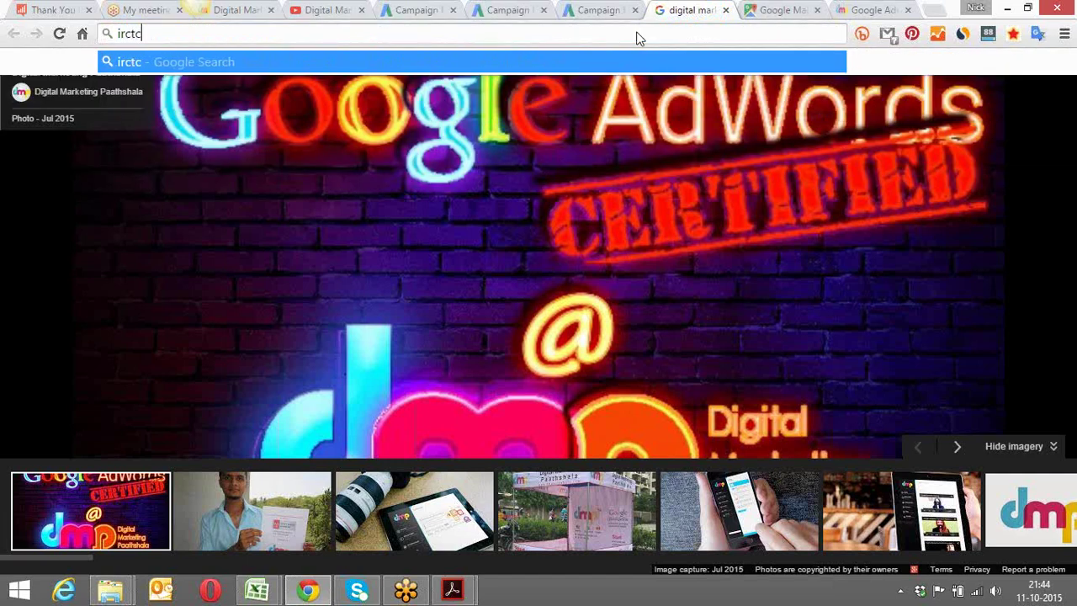
{"action": "key", "text": "Return"}
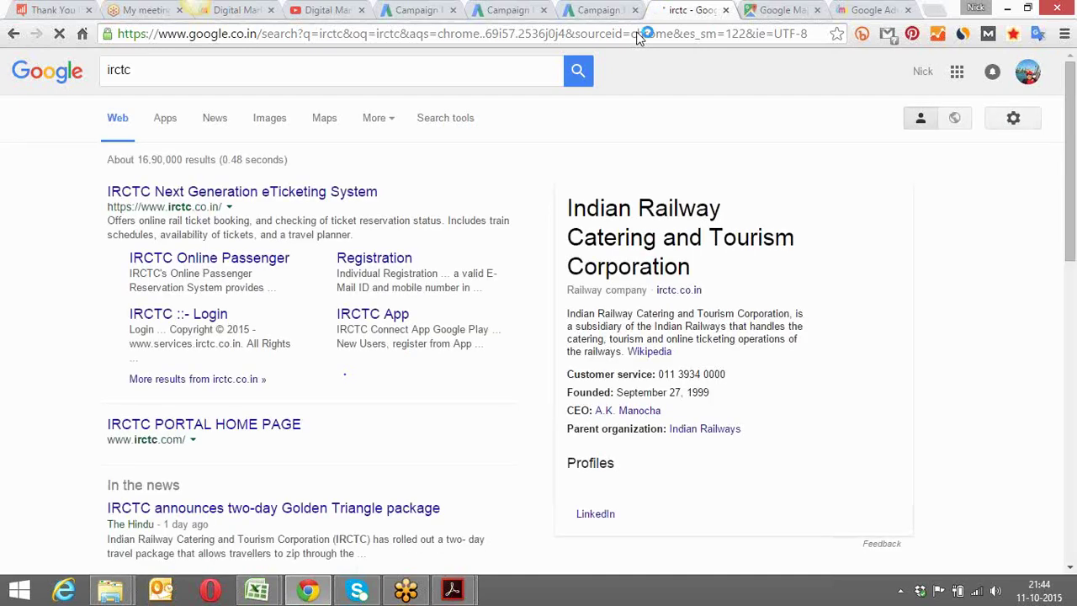
Look over the IRCTC eTicketing login page, then open the channel's bit.ly videos link in a new tab
{"action": "left_click", "coordinate": [308, 199]}
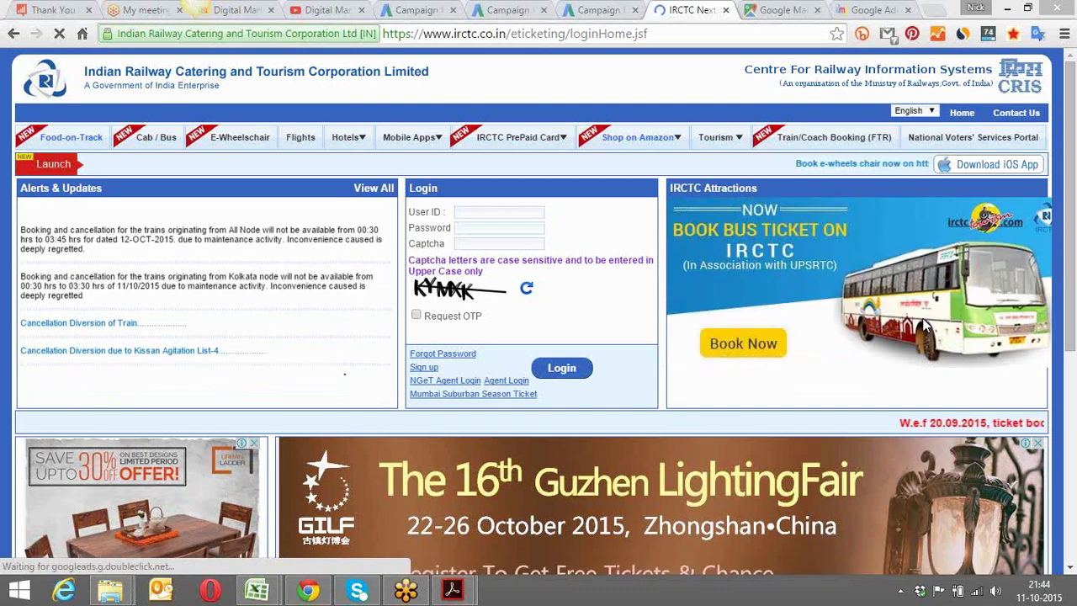
{"action": "left_click_drag", "start_coordinate": [1067, 175], "coordinate": [1073, 340]}
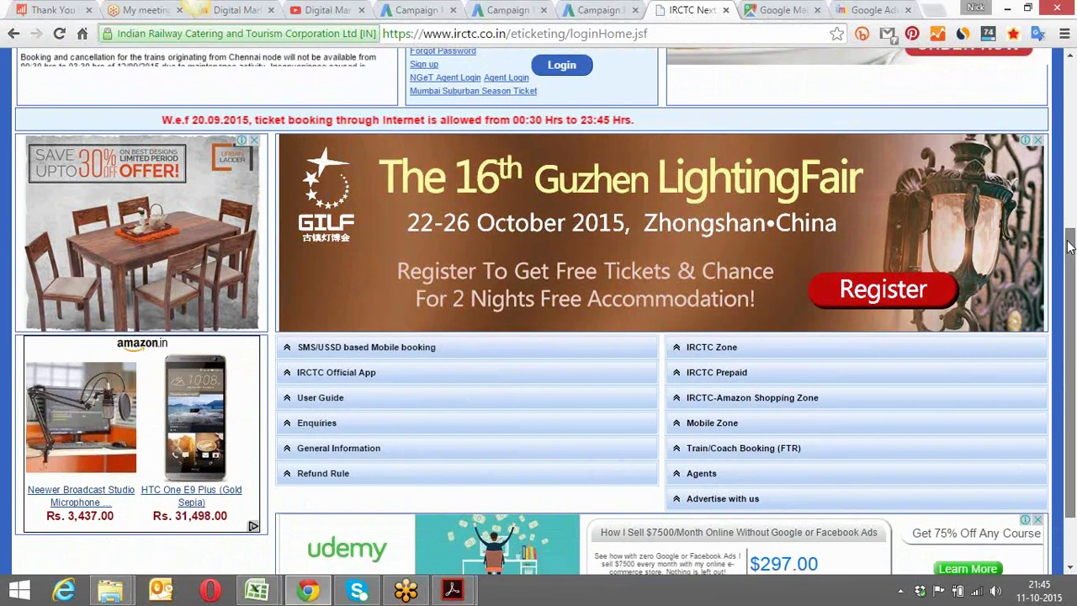
{"action": "scroll", "coordinate": [1071, 286], "scroll_direction": "down", "scroll_amount": 1}
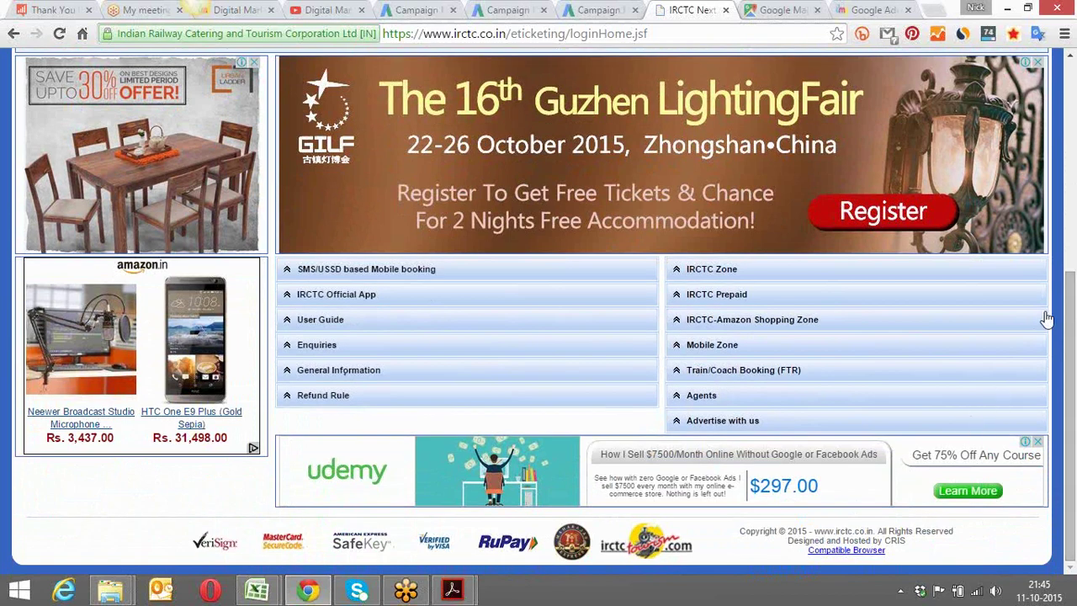
{"action": "left_click_drag", "start_coordinate": [1071, 316], "coordinate": [1072, 251]}
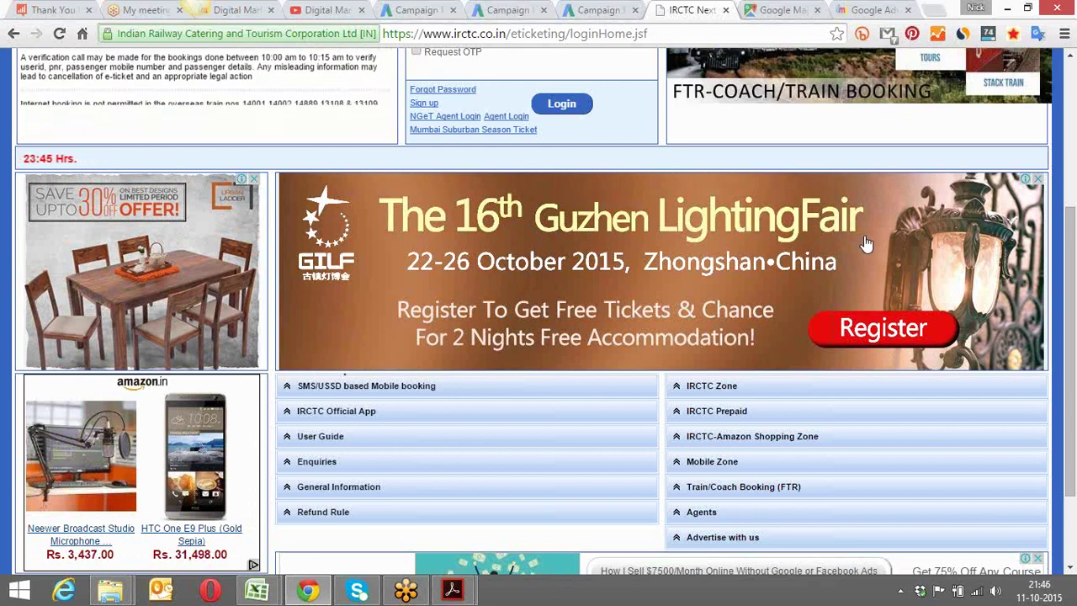
{"action": "left_click", "coordinate": [866, 244]}
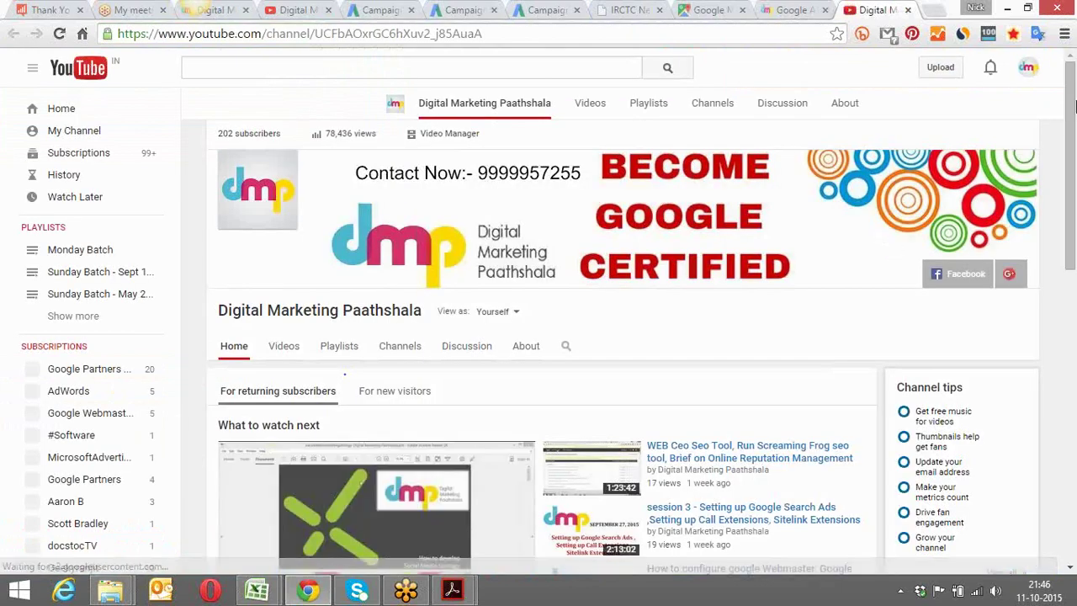
View the YouTube channel's playlists, close that tab, and return to the AdWords campaign setup tab
{"action": "scroll", "coordinate": [370, 218], "scroll_direction": "down", "scroll_amount": 2}
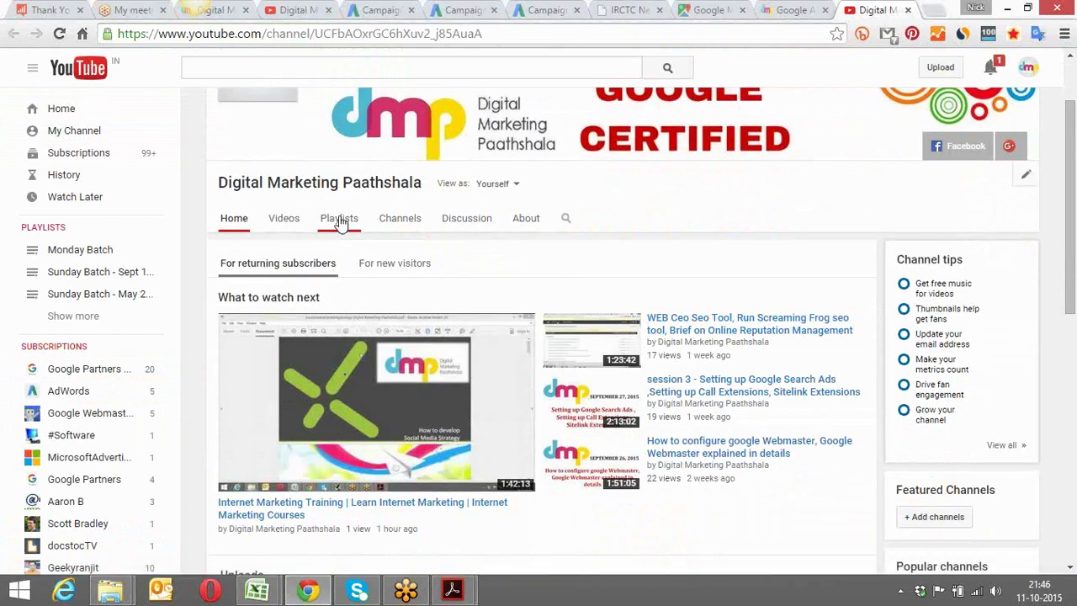
{"action": "left_click", "coordinate": [339, 221]}
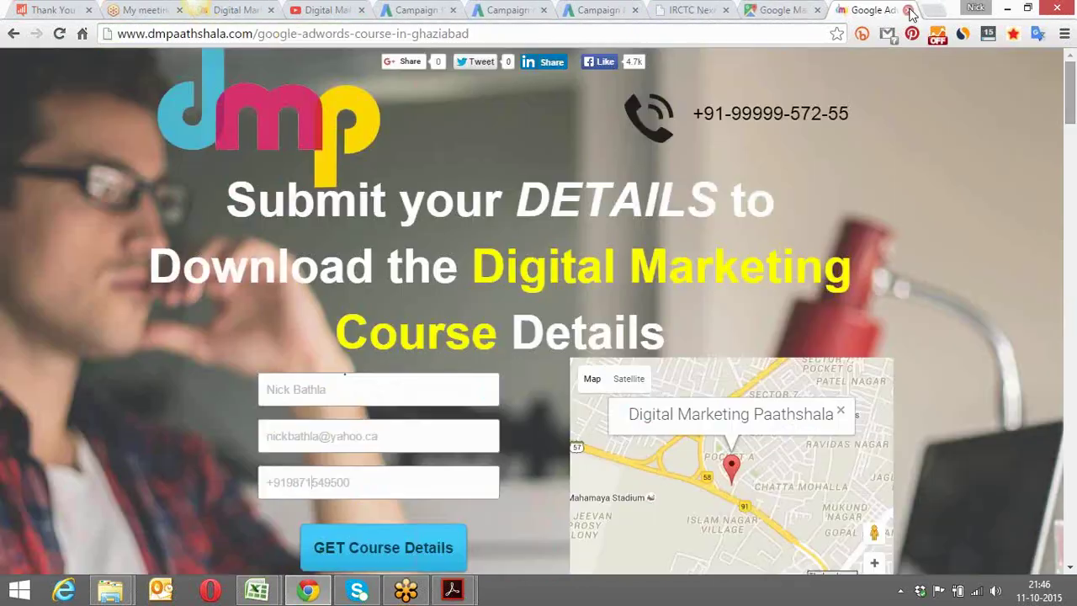
{"action": "key", "text": "ctrl+w"}
{"action": "left_click", "coordinate": [777, 8]}
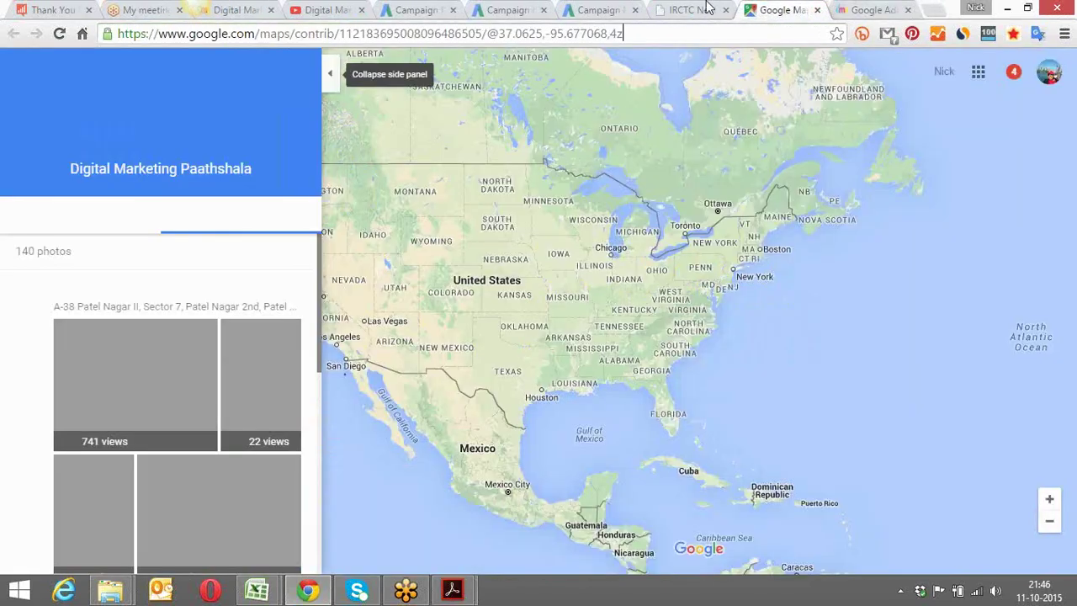
{"action": "left_click", "coordinate": [688, 8]}
{"action": "left_click", "coordinate": [599, 9]}
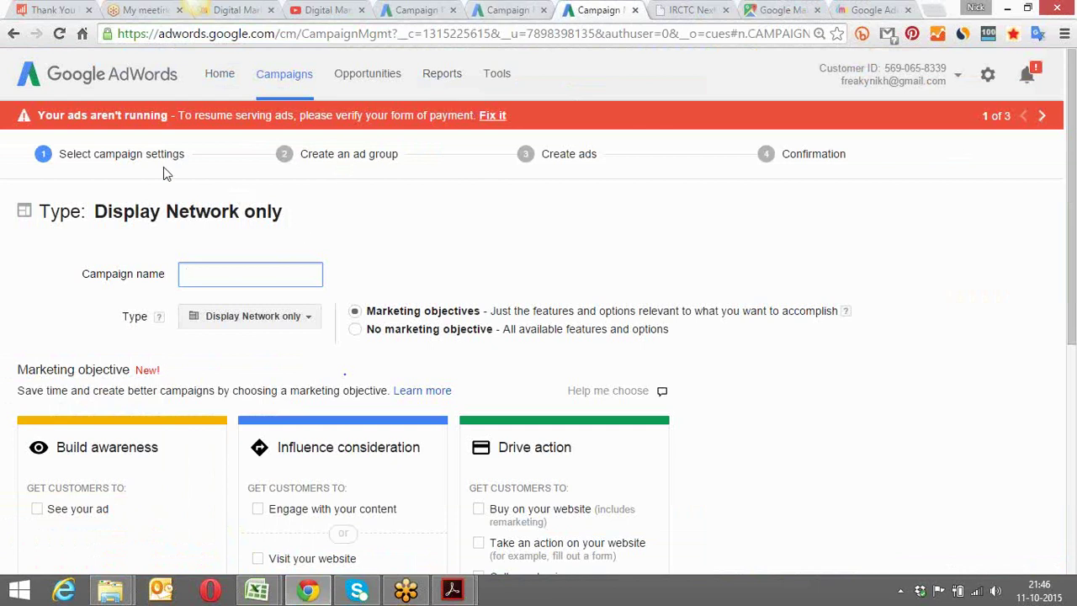
Name the campaign 'Display - Gurgaon'
{"action": "left_click_drag", "start_coordinate": [1072, 112], "coordinate": [1072, 137]}
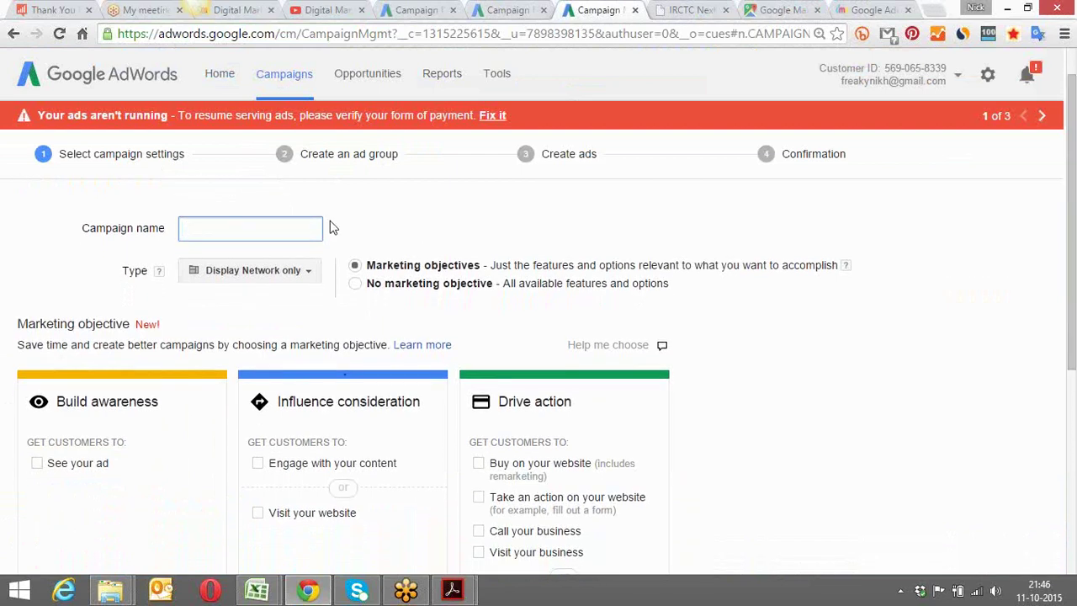
{"action": "type", "text": "Display - Gurgaon"}
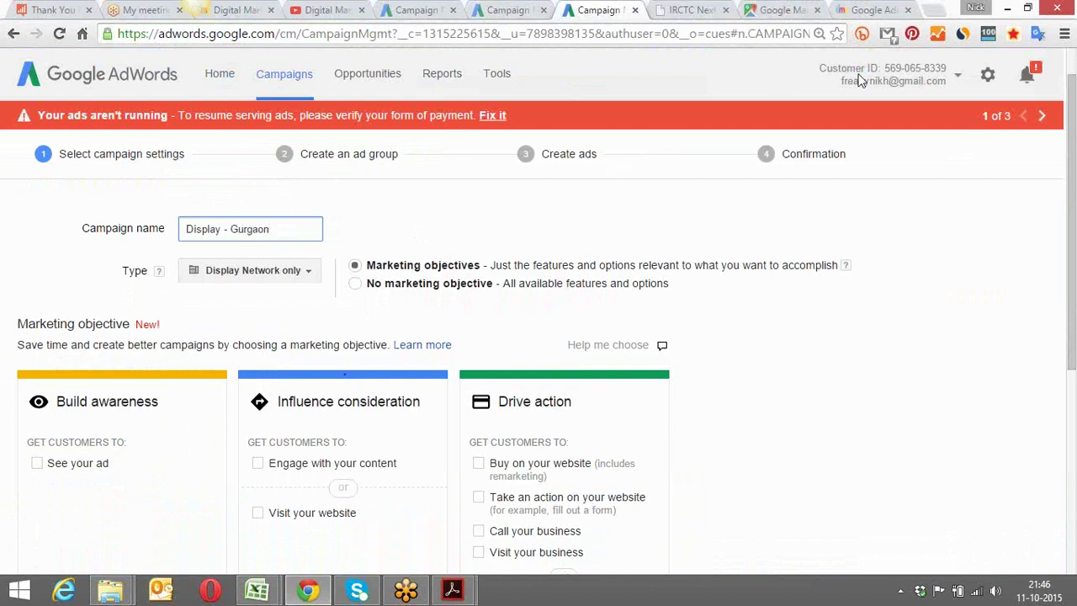
{"action": "left_click", "coordinate": [888, 68]}
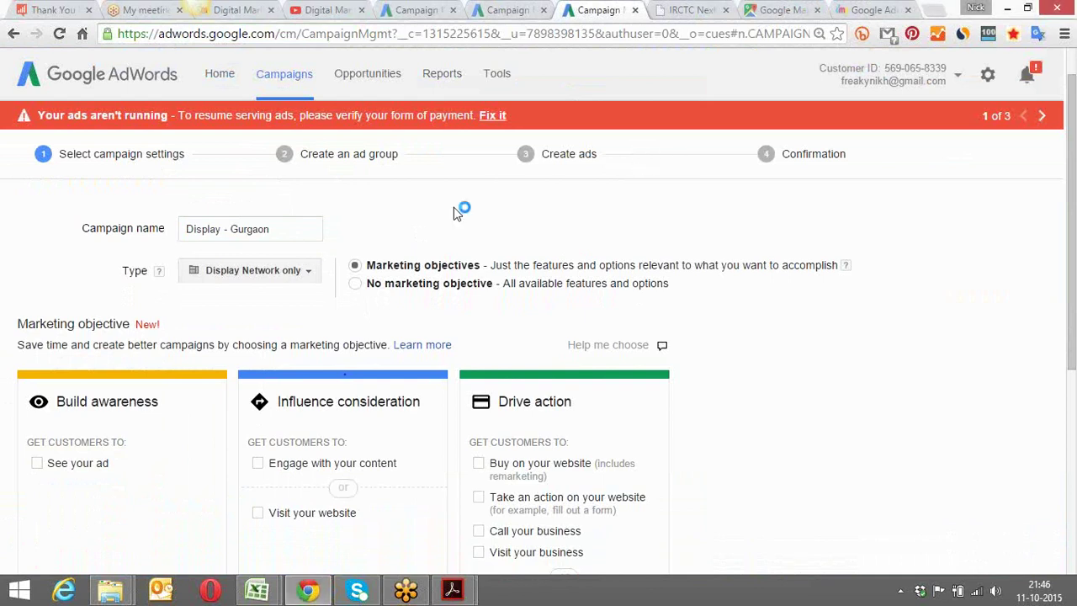
Try the Engage with your content and Visit your website objectives, then choose No marketing objective
{"action": "scroll", "coordinate": [453, 212], "scroll_direction": "down", "scroll_amount": 2}
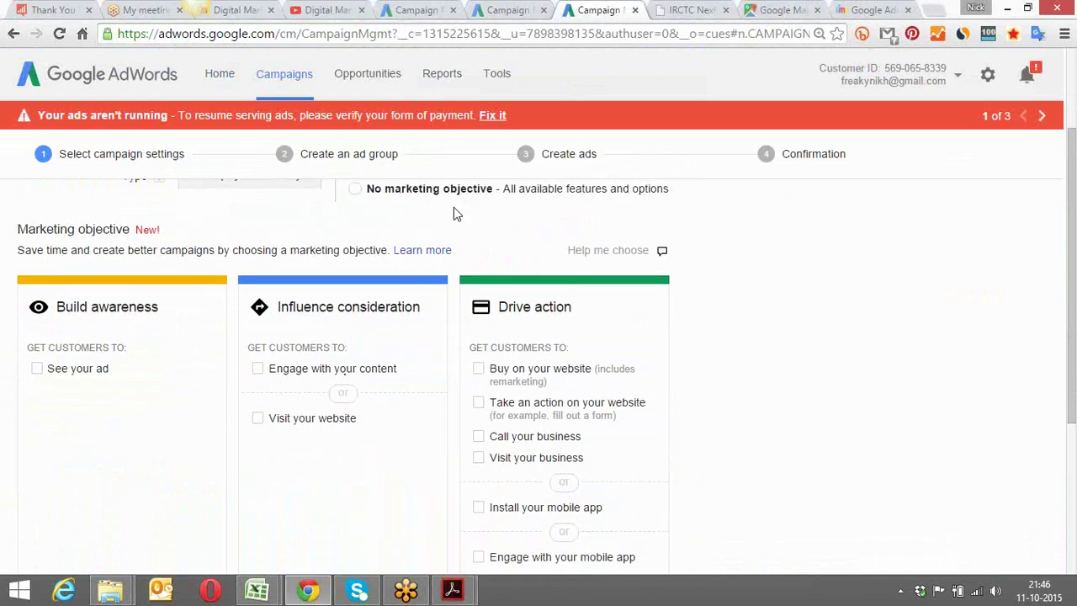
{"action": "scroll", "coordinate": [454, 209], "scroll_direction": "down", "scroll_amount": 1}
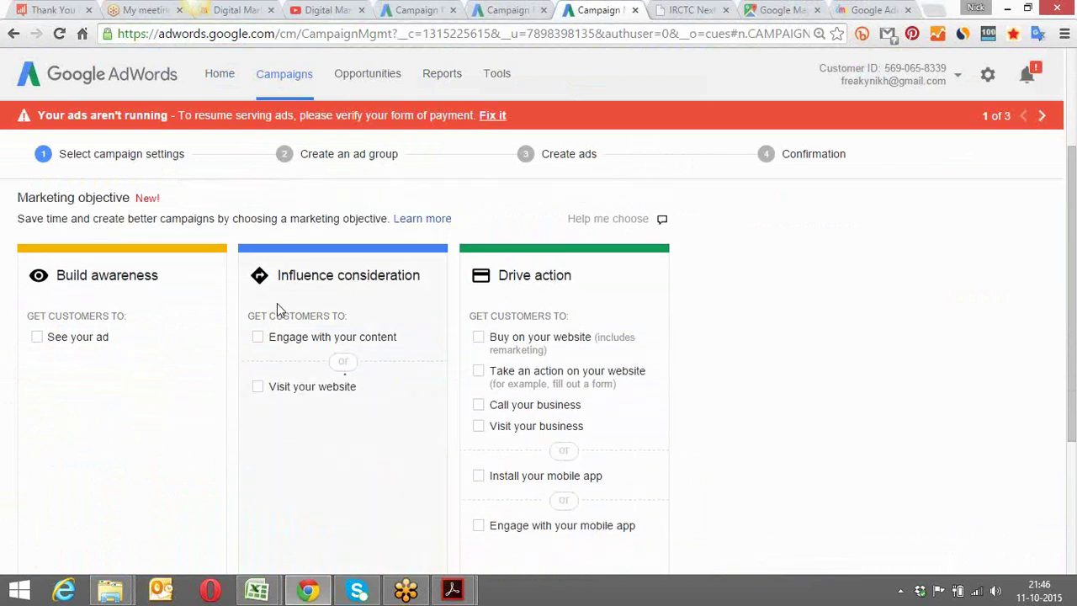
{"action": "left_click", "coordinate": [258, 337]}
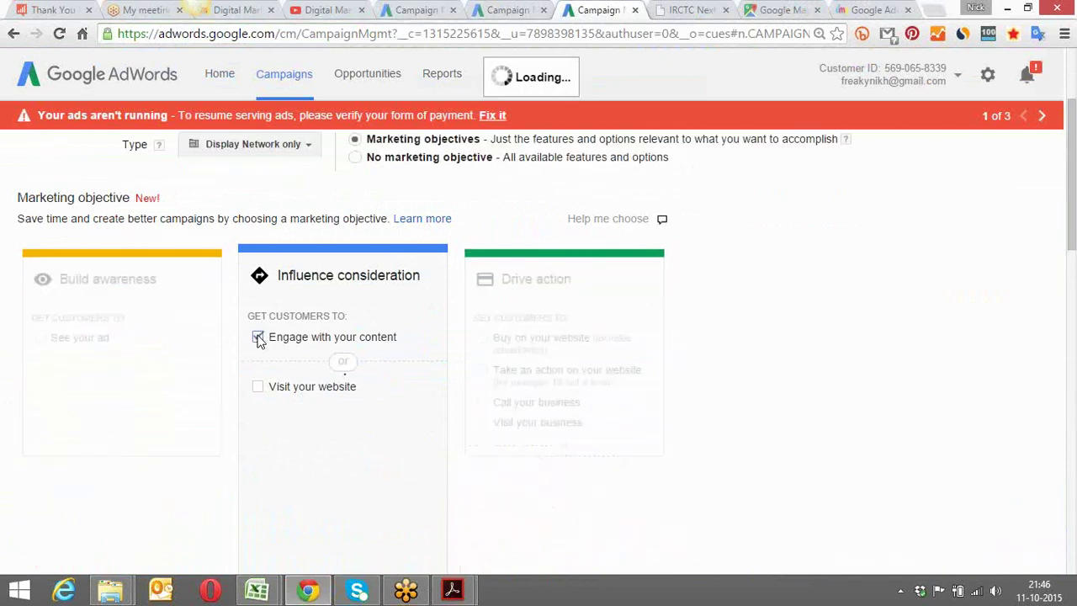
{"action": "left_click", "coordinate": [259, 387]}
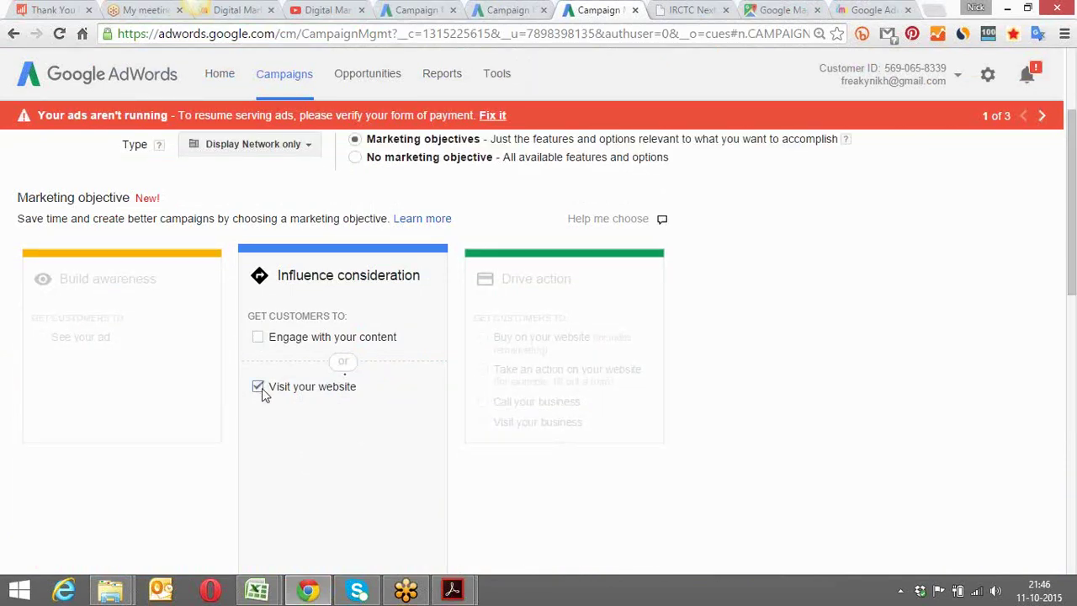
{"action": "left_click", "coordinate": [258, 338]}
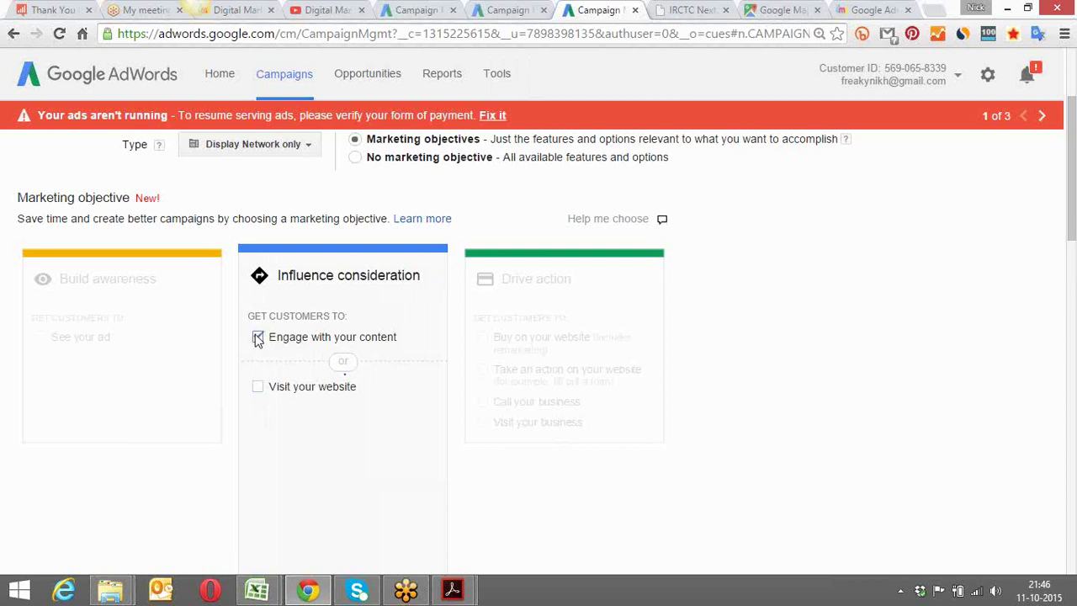
{"action": "left_click", "coordinate": [356, 158]}
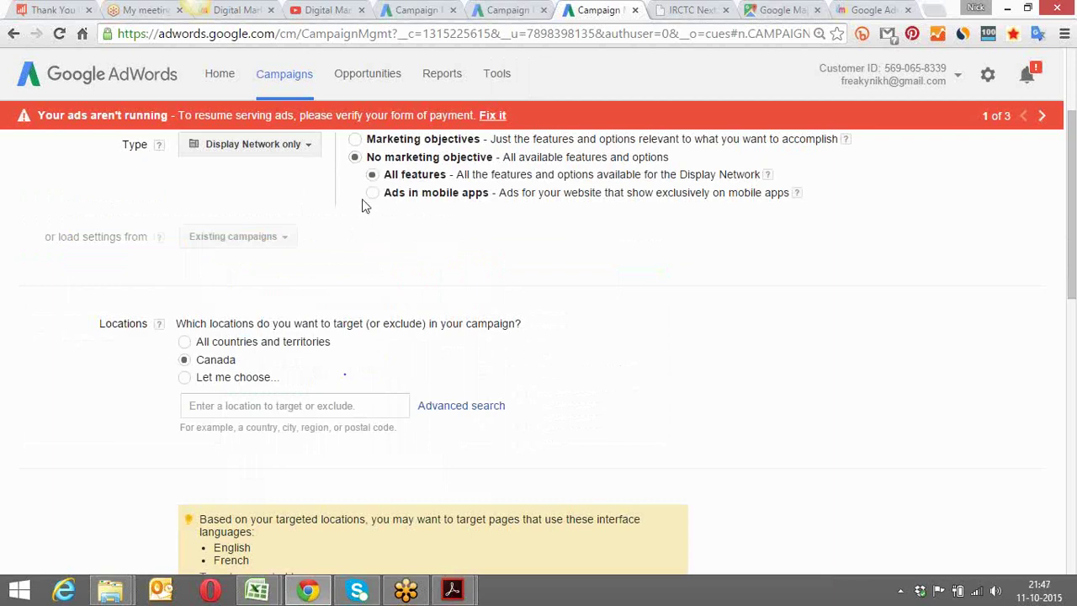
Under Locations, choose a custom location and add Gurgaon, Haryana, India as the target
{"action": "scroll", "coordinate": [367, 268], "scroll_direction": "up", "scroll_amount": 2}
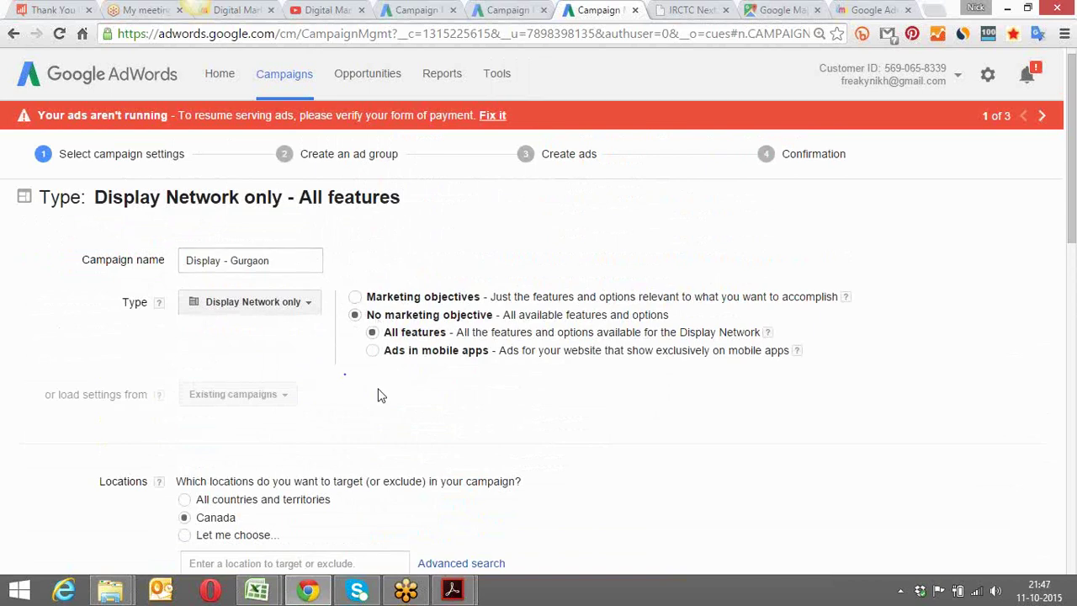
{"action": "scroll", "coordinate": [380, 394], "scroll_direction": "down", "scroll_amount": 1}
{"action": "scroll", "coordinate": [380, 395], "scroll_direction": "down", "scroll_amount": 2}
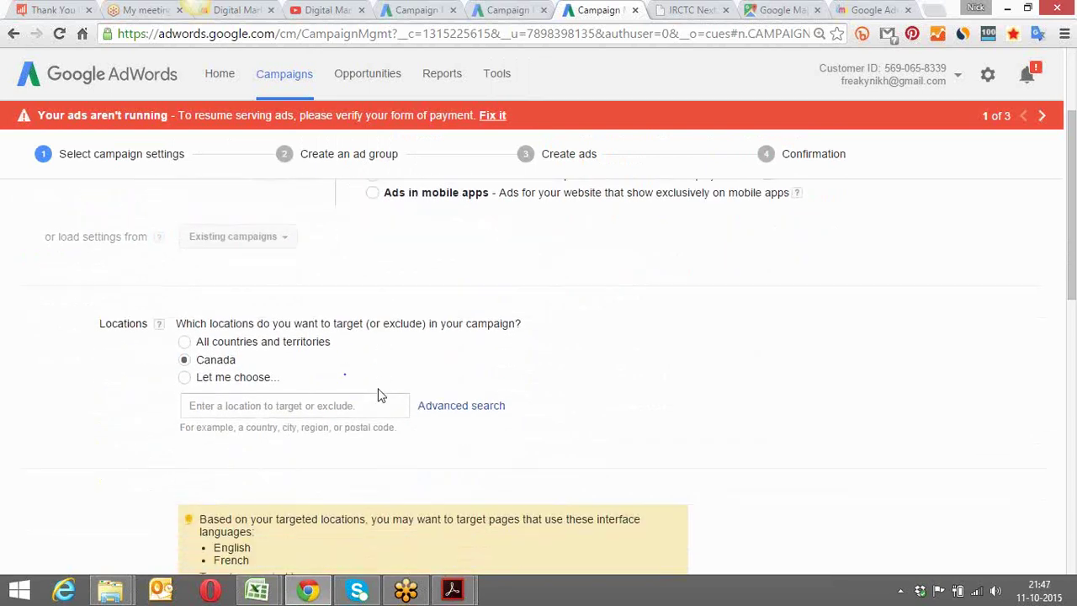
{"action": "left_click", "coordinate": [321, 374]}
{"action": "type", "text": "G"}
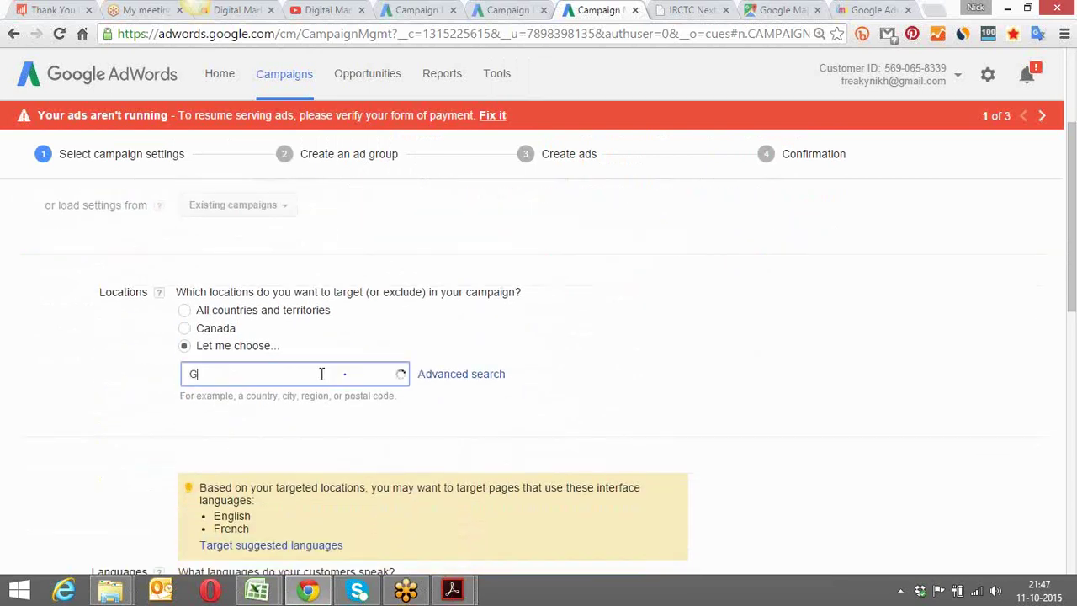
{"action": "type", "text": "urgaon"}
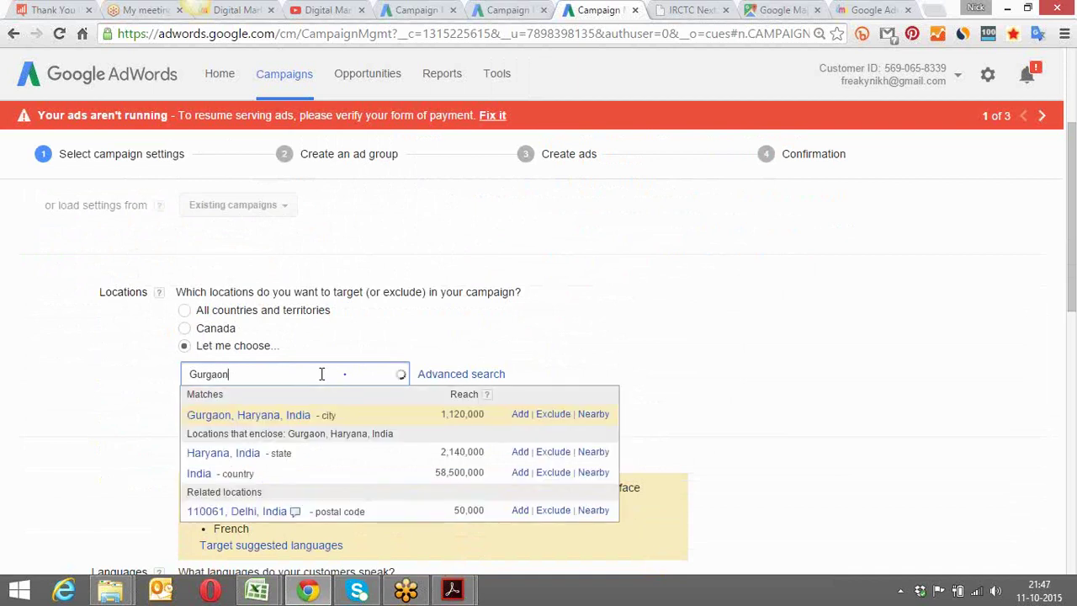
{"action": "left_click", "coordinate": [519, 414]}
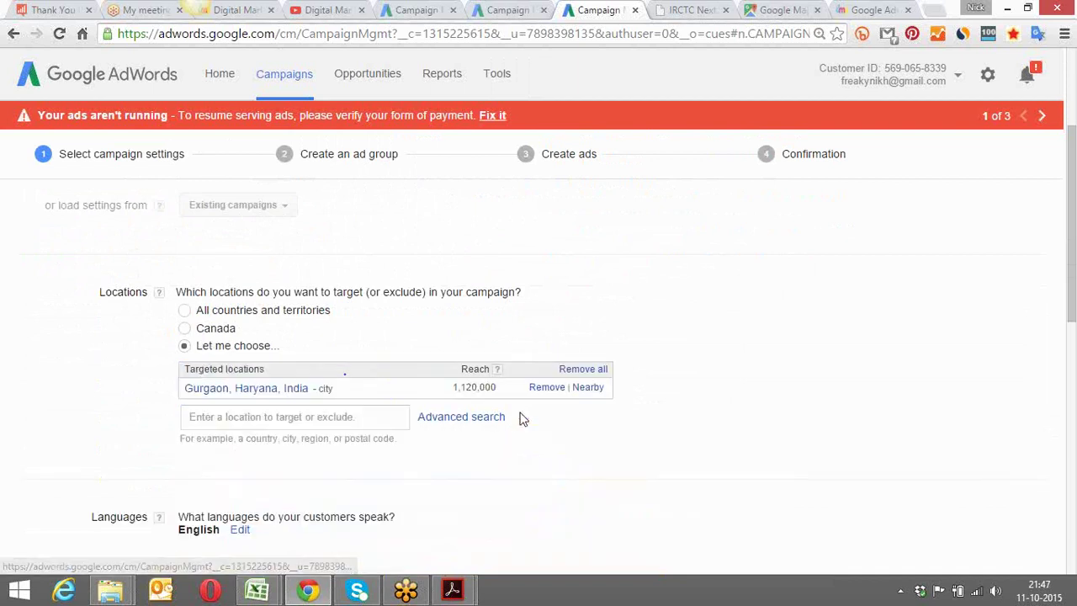
{"action": "scroll", "coordinate": [425, 342], "scroll_direction": "down", "scroll_amount": 3}
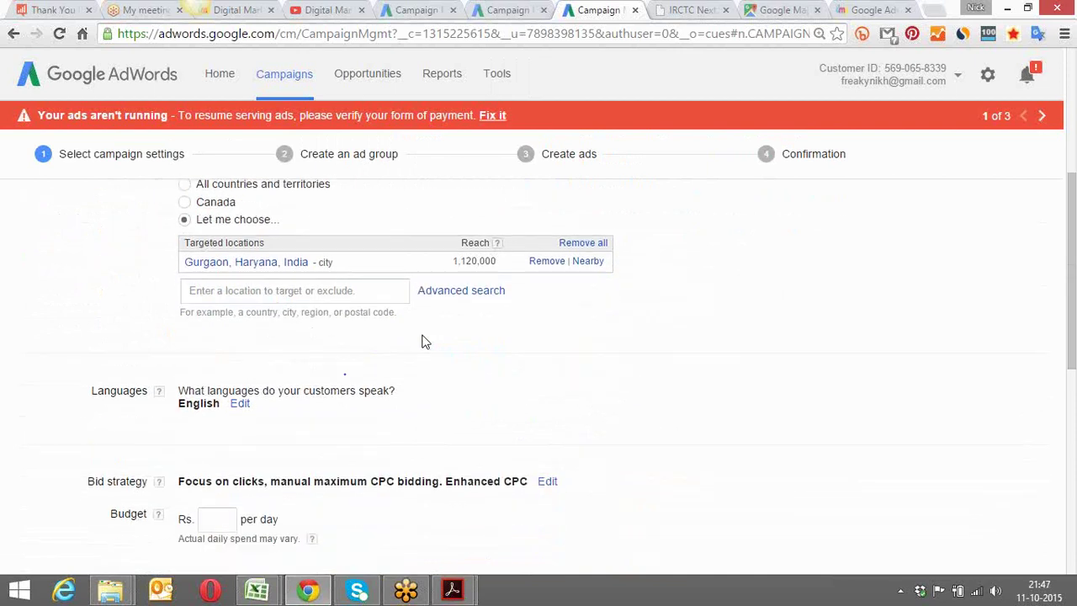
Set the campaign's daily budget to Rs. 200
{"action": "scroll", "coordinate": [424, 341], "scroll_direction": "down", "scroll_amount": 1}
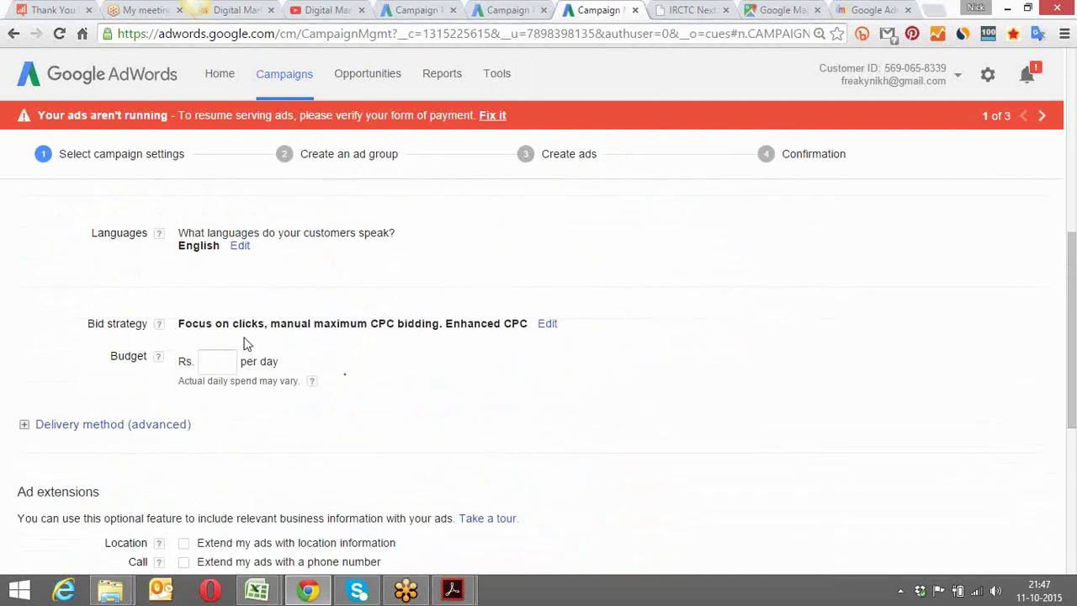
{"action": "left_click", "coordinate": [218, 361]}
{"action": "type", "text": "200"}
{"action": "left_click", "coordinate": [508, 421]}
Expand the Delivery method (advanced) options, leaving Standard delivery selected
{"action": "scroll", "coordinate": [507, 421], "scroll_direction": "down", "scroll_amount": 3}
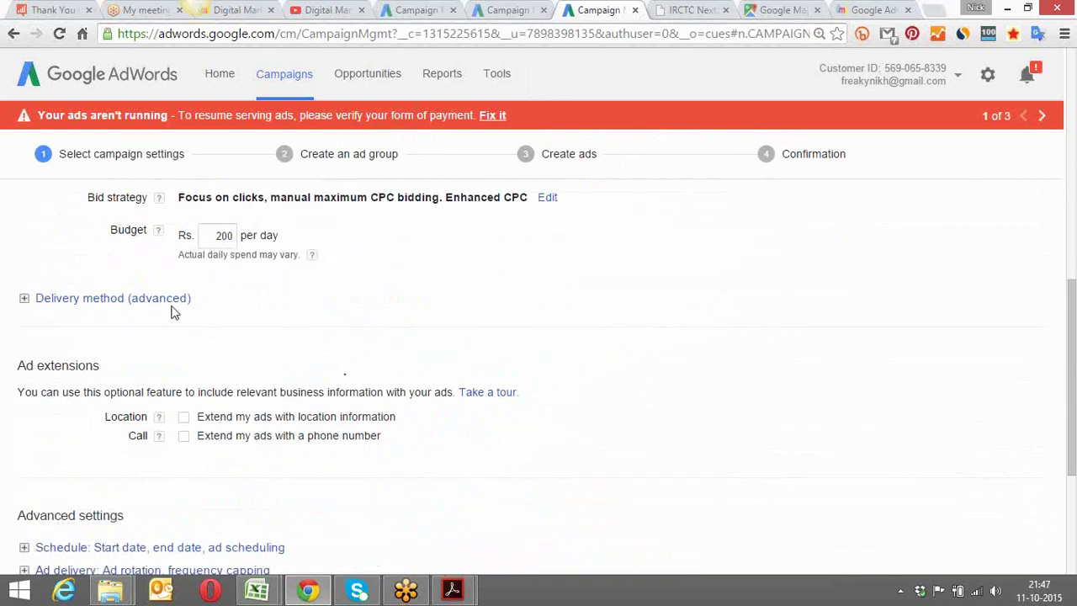
{"action": "left_click", "coordinate": [153, 302]}
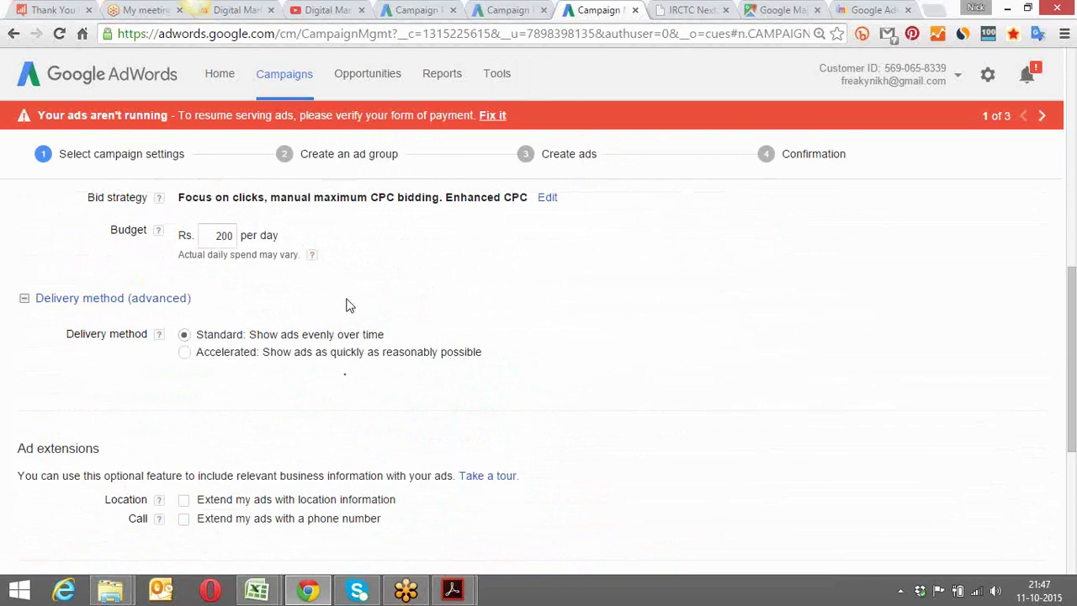
{"action": "scroll", "coordinate": [349, 305], "scroll_direction": "down", "scroll_amount": 3}
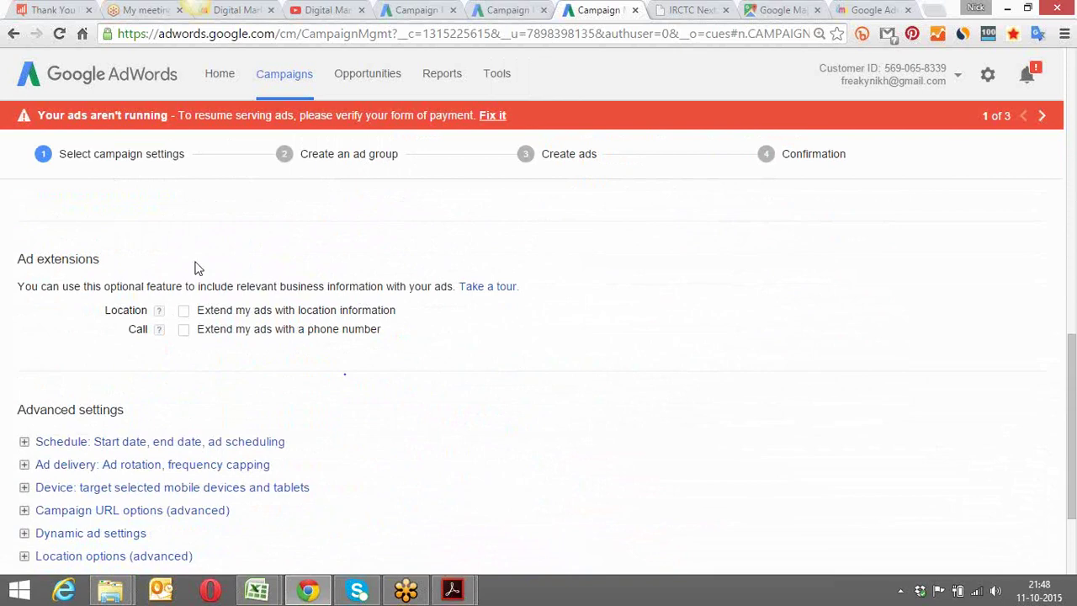
{"action": "scroll", "coordinate": [208, 258], "scroll_direction": "down", "scroll_amount": 3}
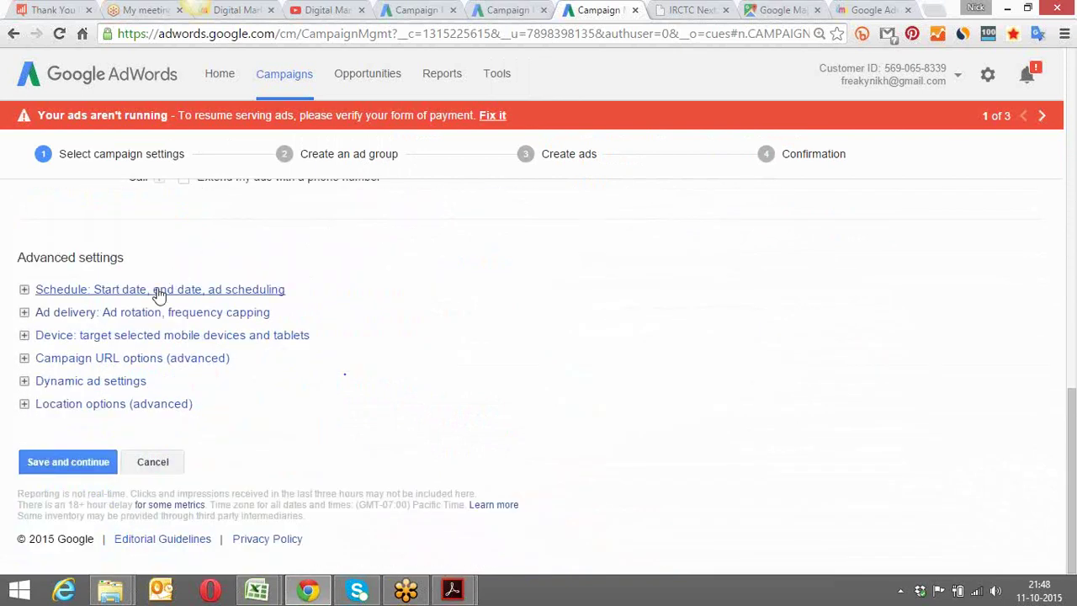
Under Ad delivery, change ad rotation from optimizing for conversions to Optimize for clicks
{"action": "left_click", "coordinate": [159, 295]}
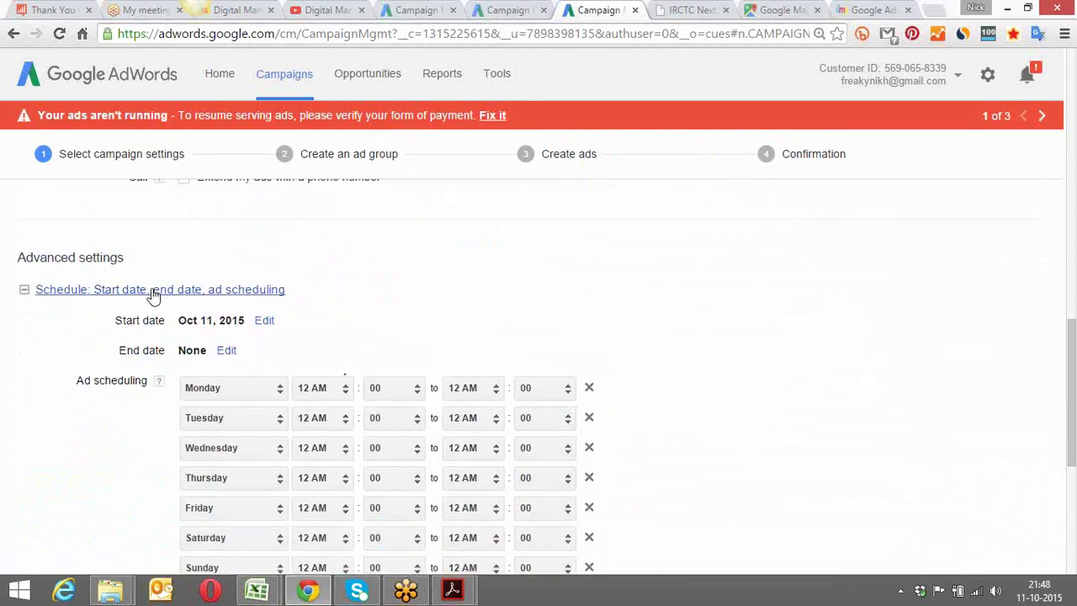
{"action": "left_click", "coordinate": [156, 292]}
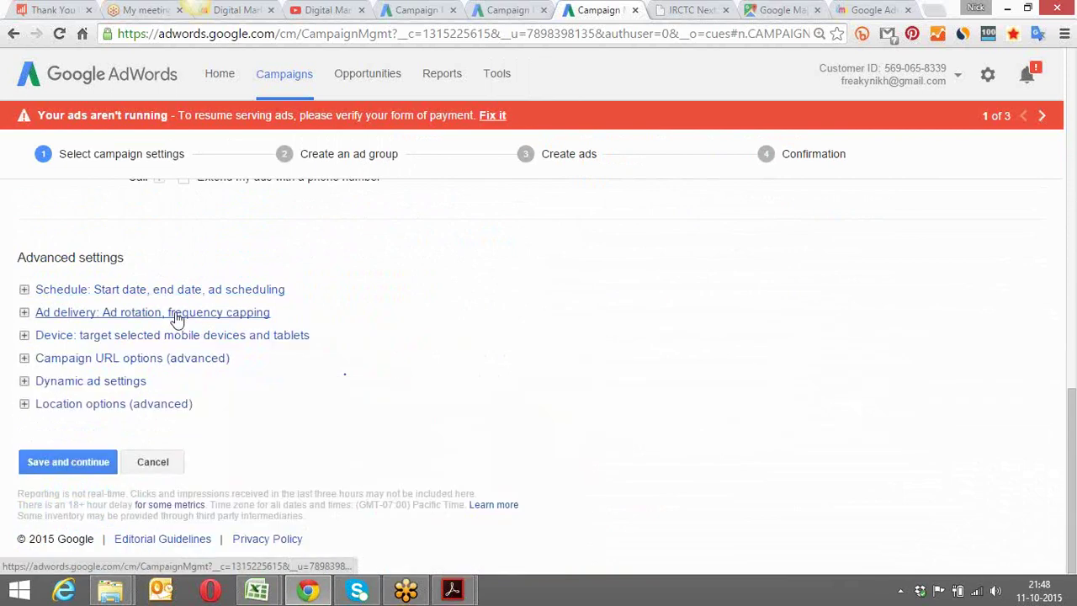
{"action": "left_click", "coordinate": [176, 317]}
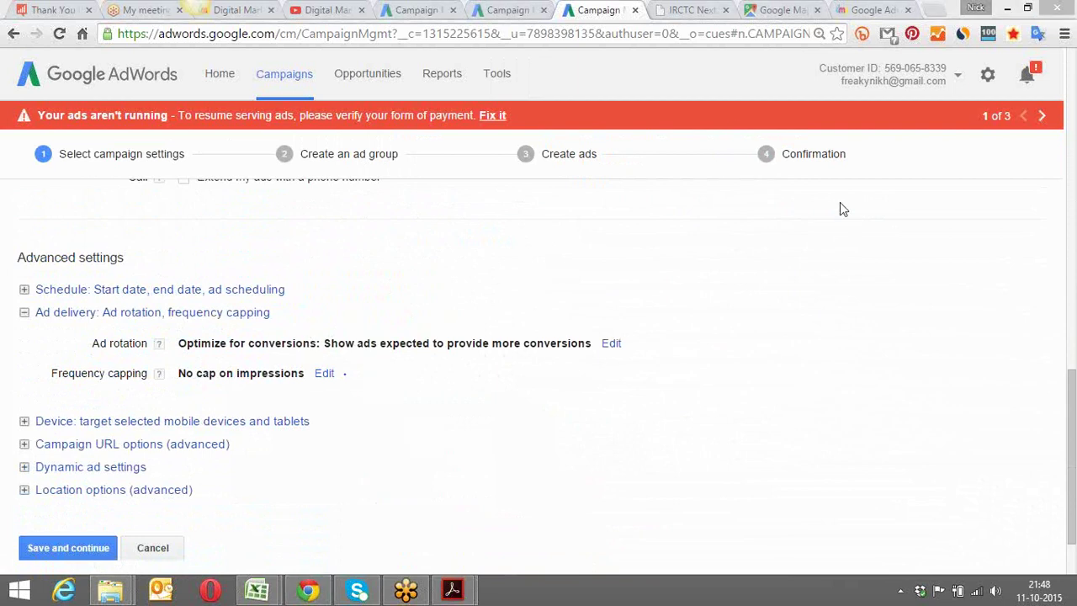
{"action": "left_click", "coordinate": [611, 345]}
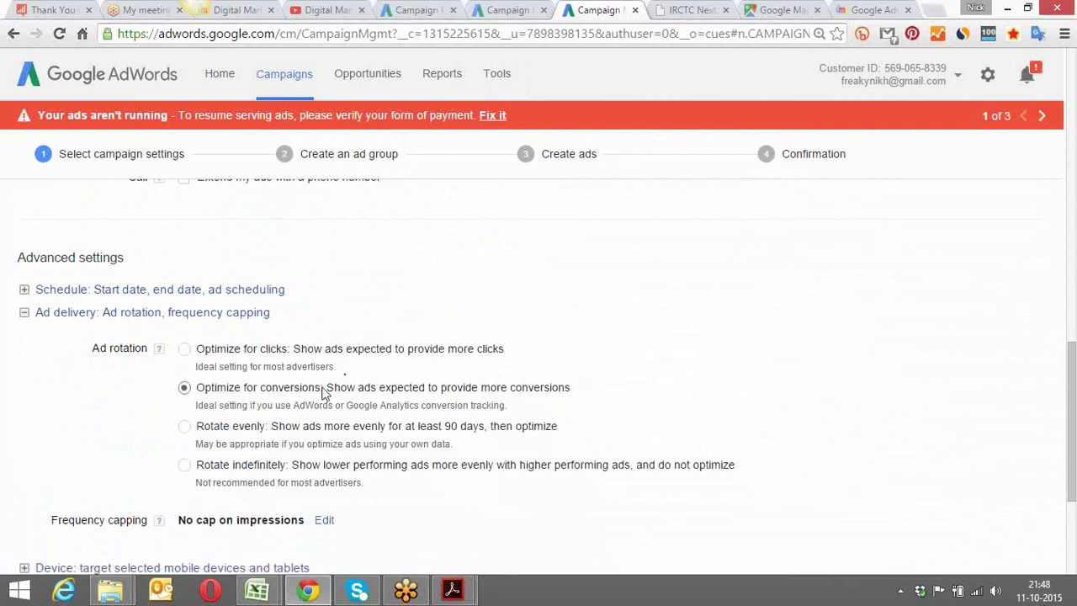
{"action": "left_click", "coordinate": [184, 349]}
{"action": "left_click", "coordinate": [76, 312]}
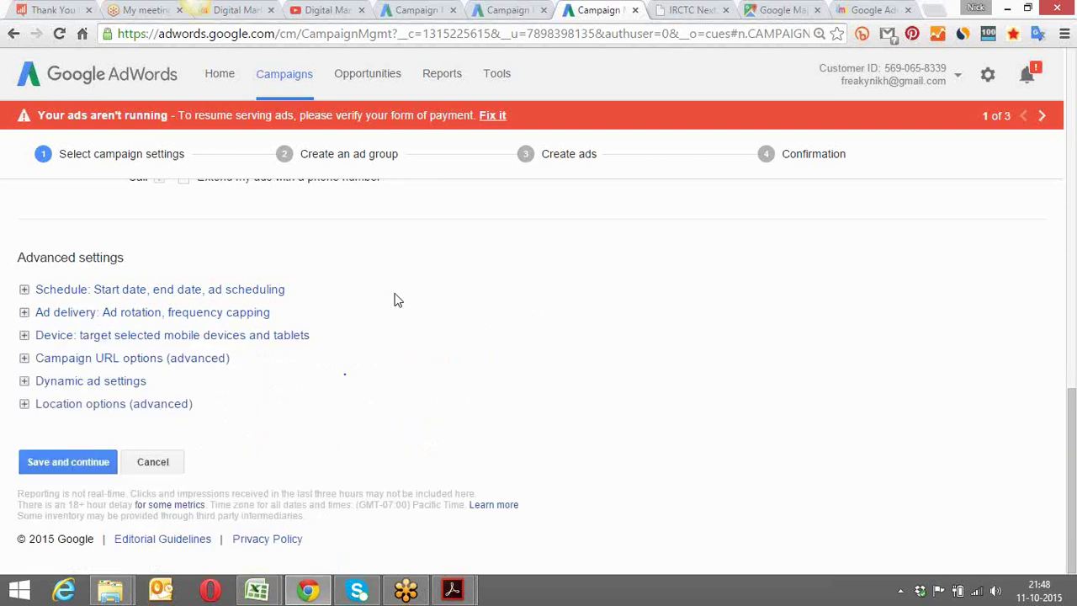
In Device settings, switch Operating systems targeting to Let me choose, leaving none selected
{"action": "left_click", "coordinate": [182, 340]}
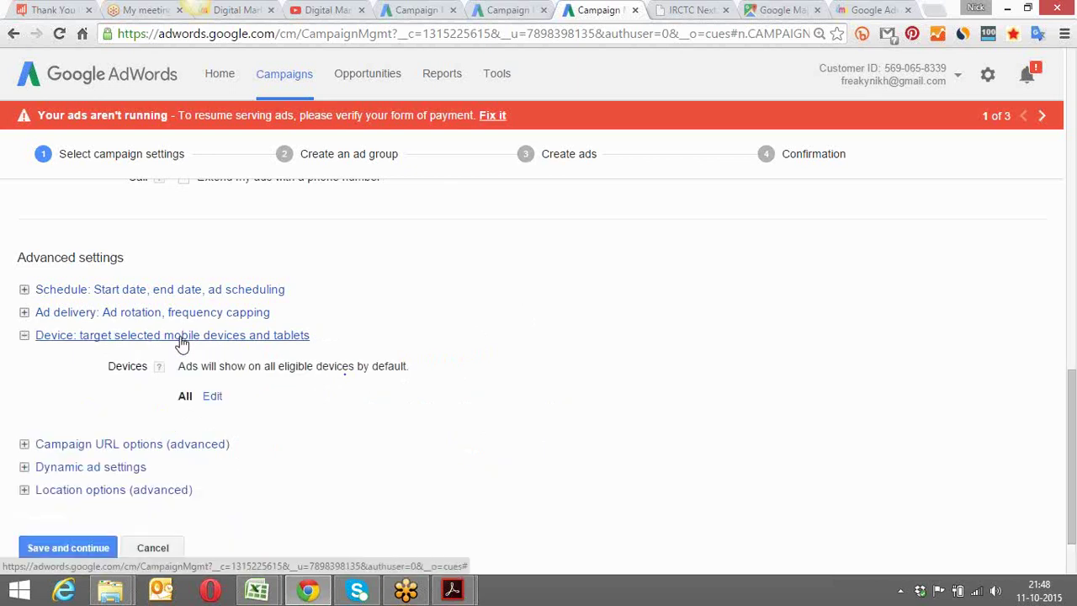
{"action": "left_click", "coordinate": [212, 397]}
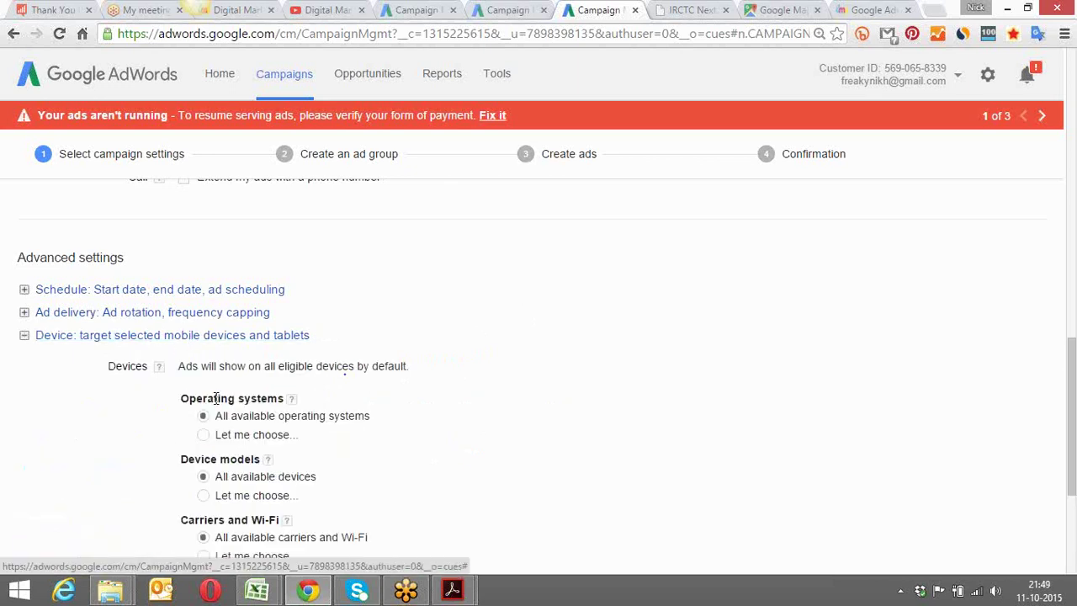
{"action": "scroll", "coordinate": [503, 340], "scroll_direction": "down", "scroll_amount": 2}
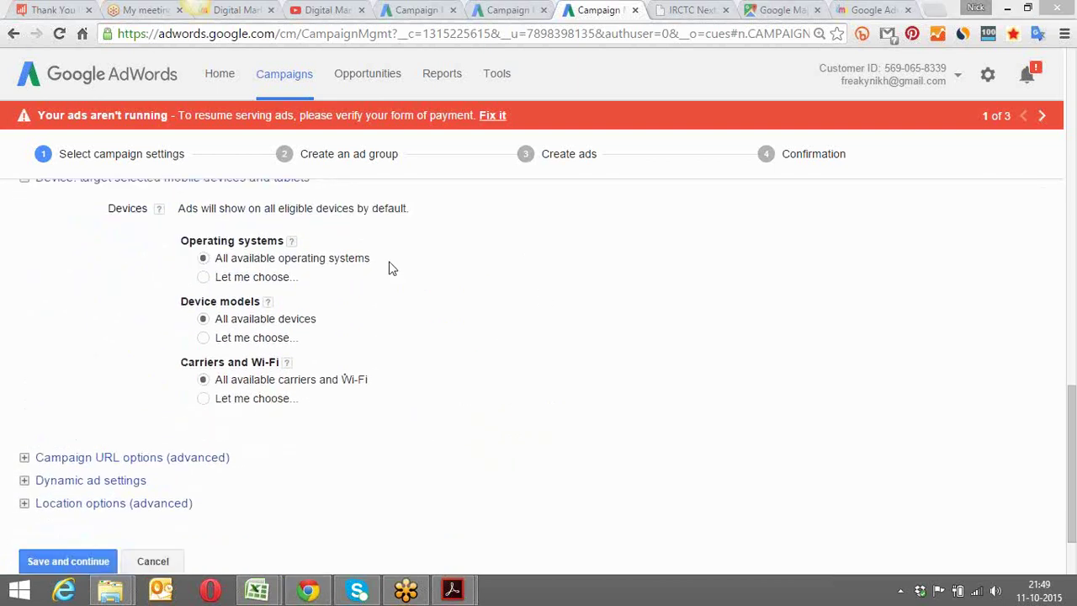
{"action": "left_click", "coordinate": [204, 279]}
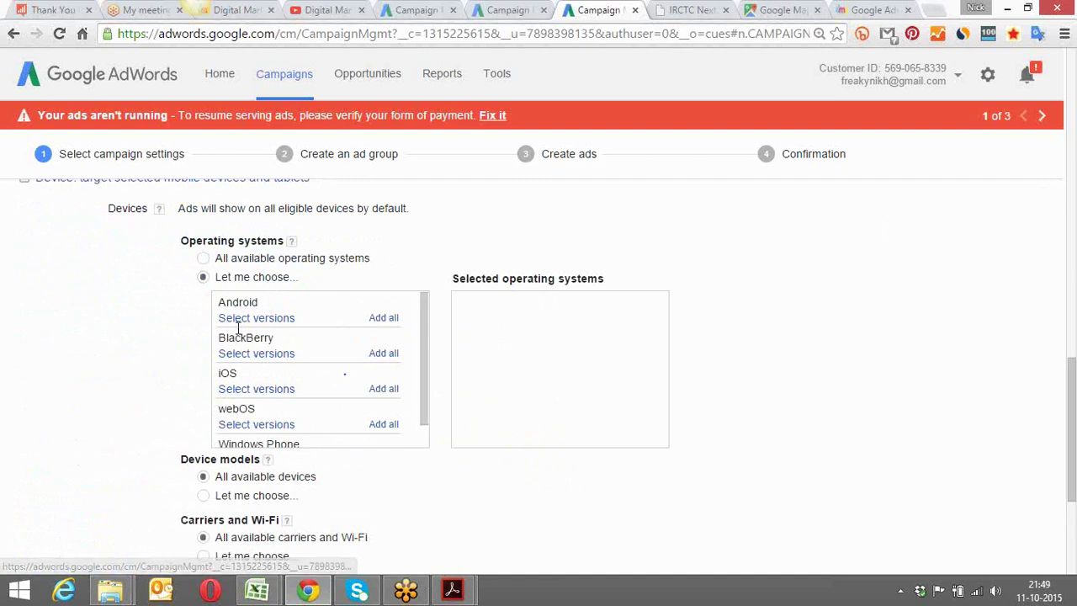
{"action": "scroll", "coordinate": [429, 344], "scroll_direction": "down", "scroll_amount": 1}
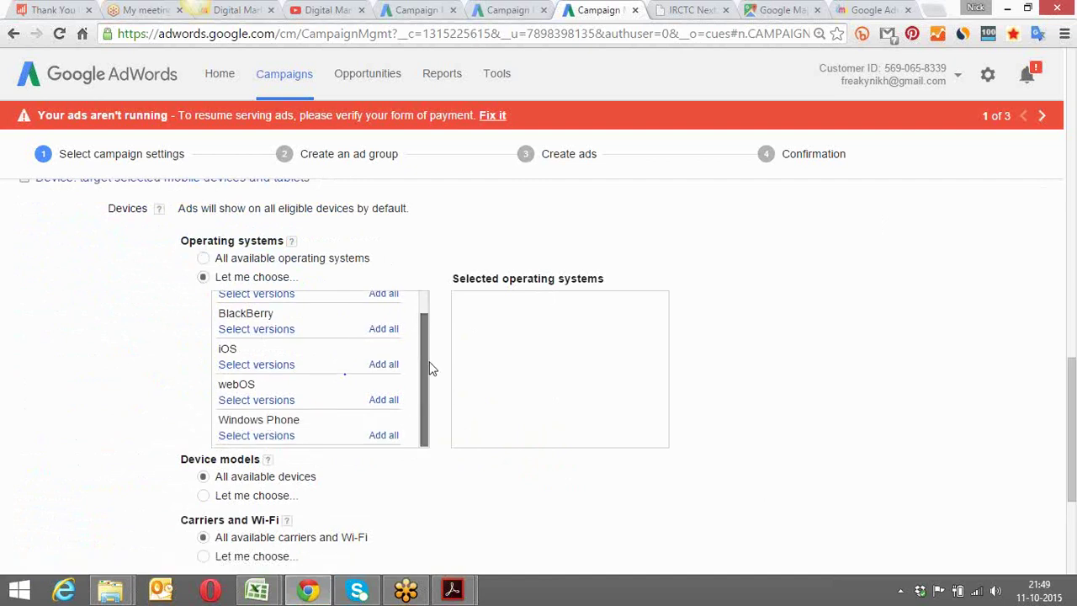
{"action": "left_click_drag", "start_coordinate": [430, 344], "coordinate": [437, 309]}
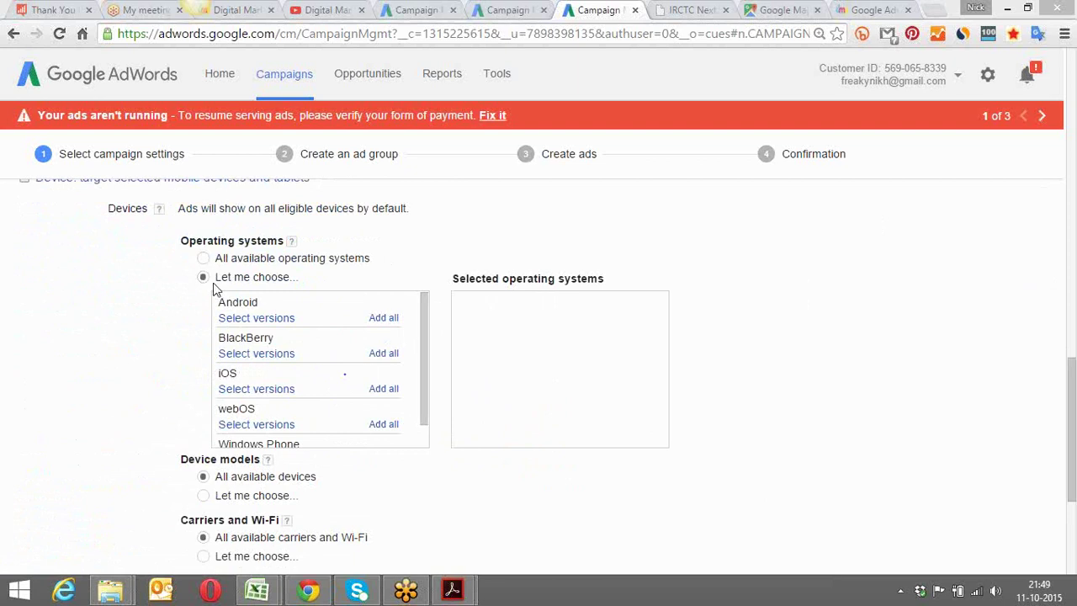
Revert operating systems to All available and set Device models to Let me choose, browsing Android brands
{"action": "left_click", "coordinate": [204, 259]}
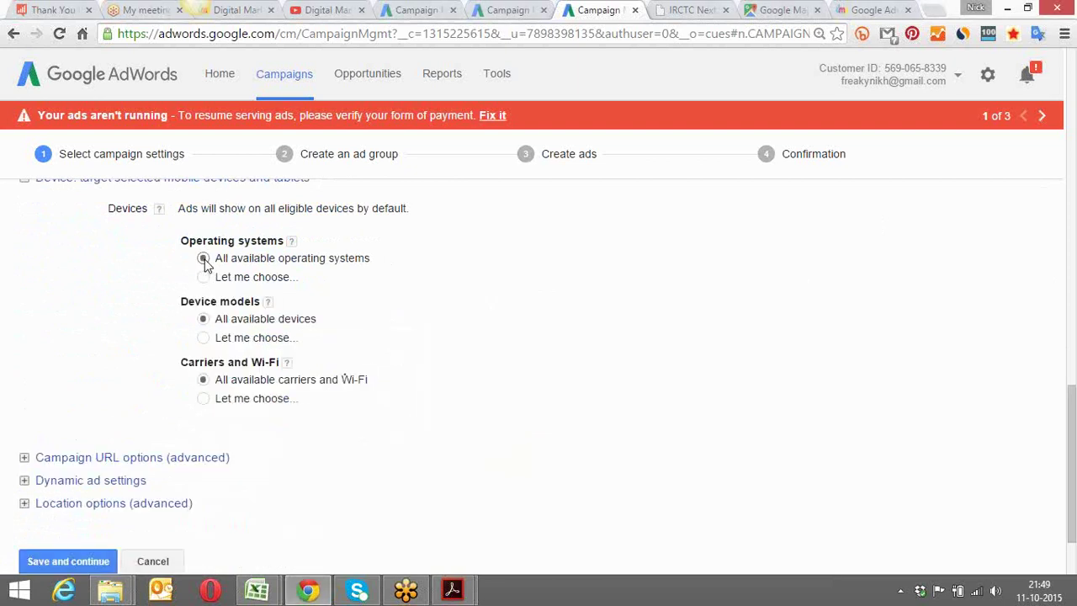
{"action": "left_click", "coordinate": [204, 337]}
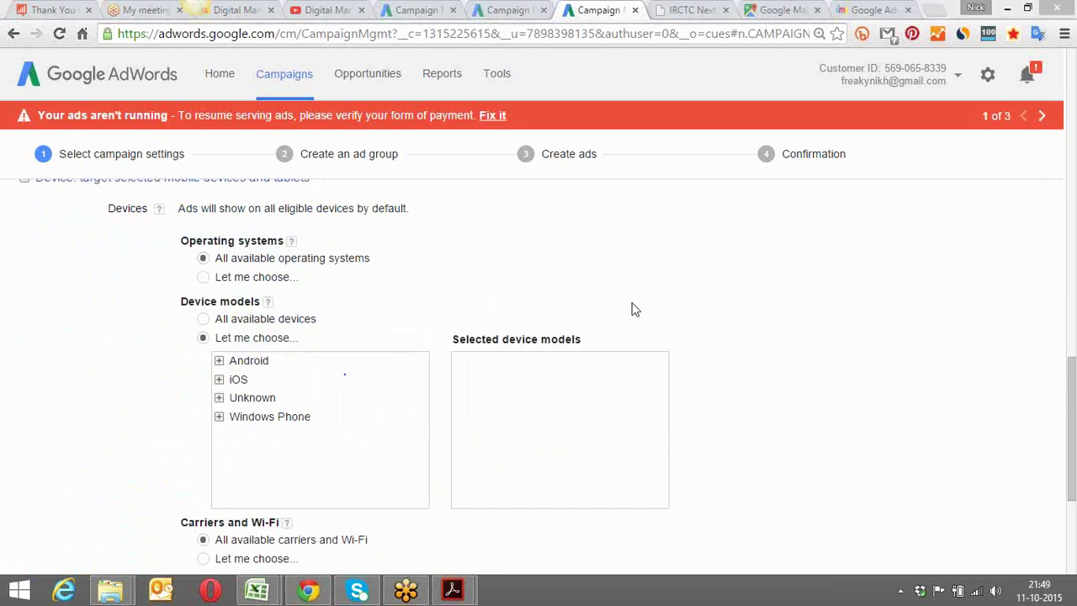
{"action": "left_click", "coordinate": [220, 361]}
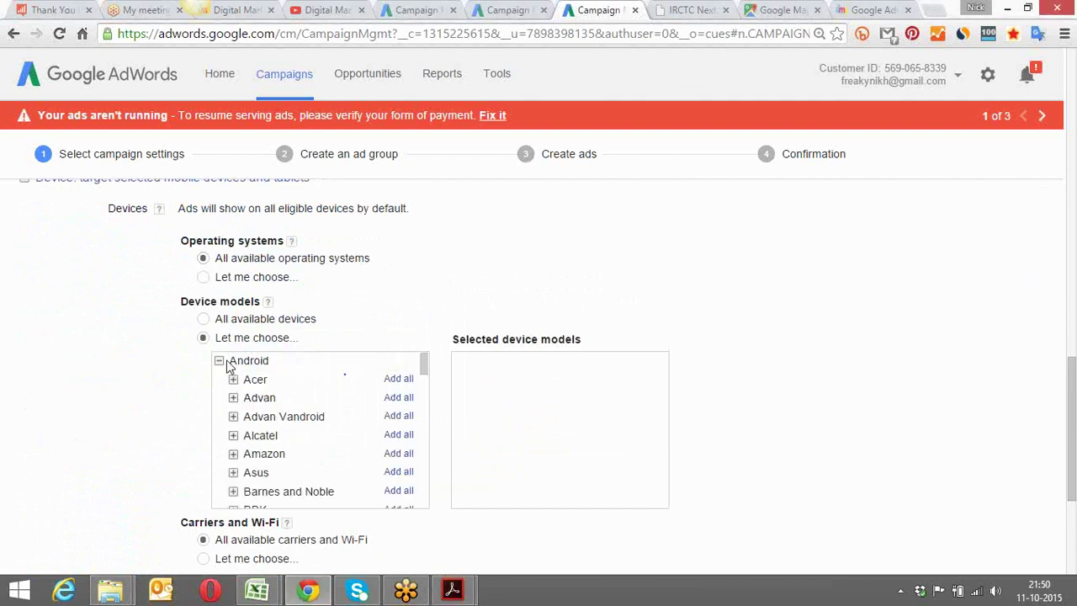
{"action": "left_click_drag", "start_coordinate": [425, 366], "coordinate": [421, 380]}
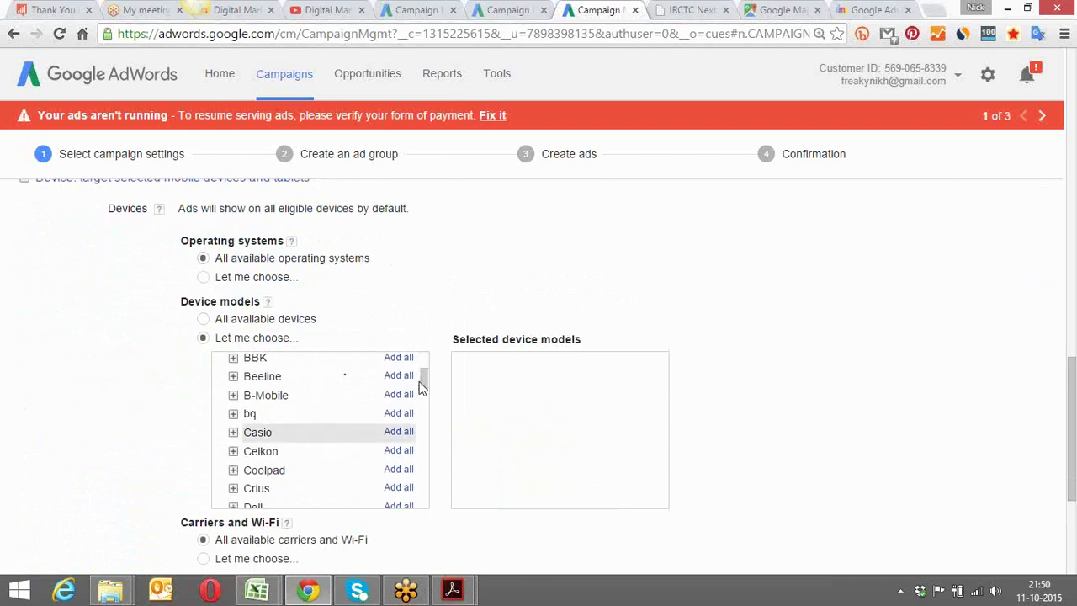
{"action": "left_click_drag", "start_coordinate": [424, 385], "coordinate": [423, 431]}
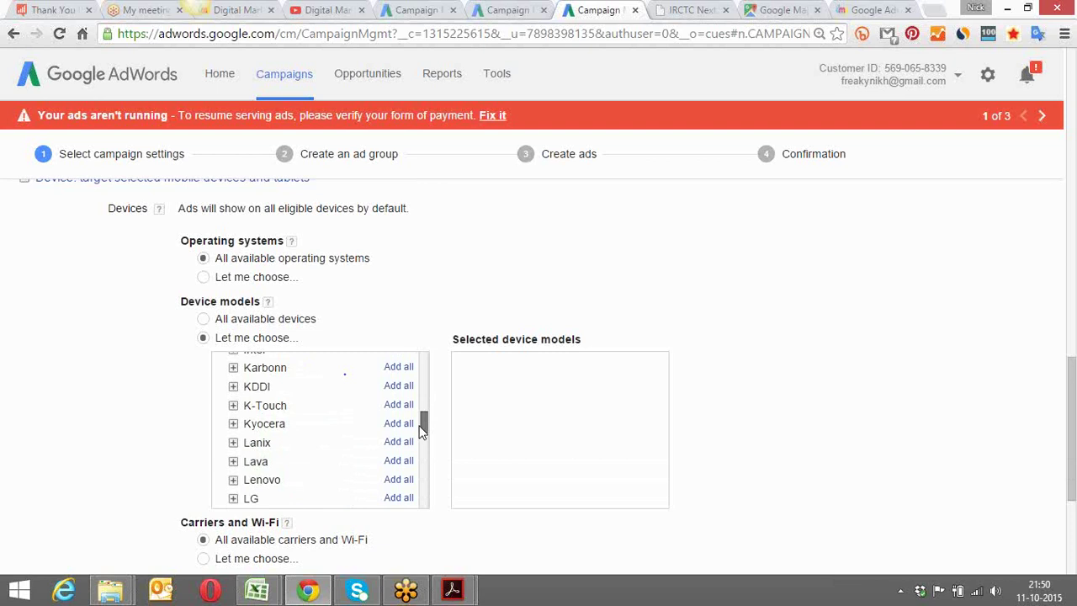
{"action": "left_click_drag", "start_coordinate": [423, 431], "coordinate": [426, 370]}
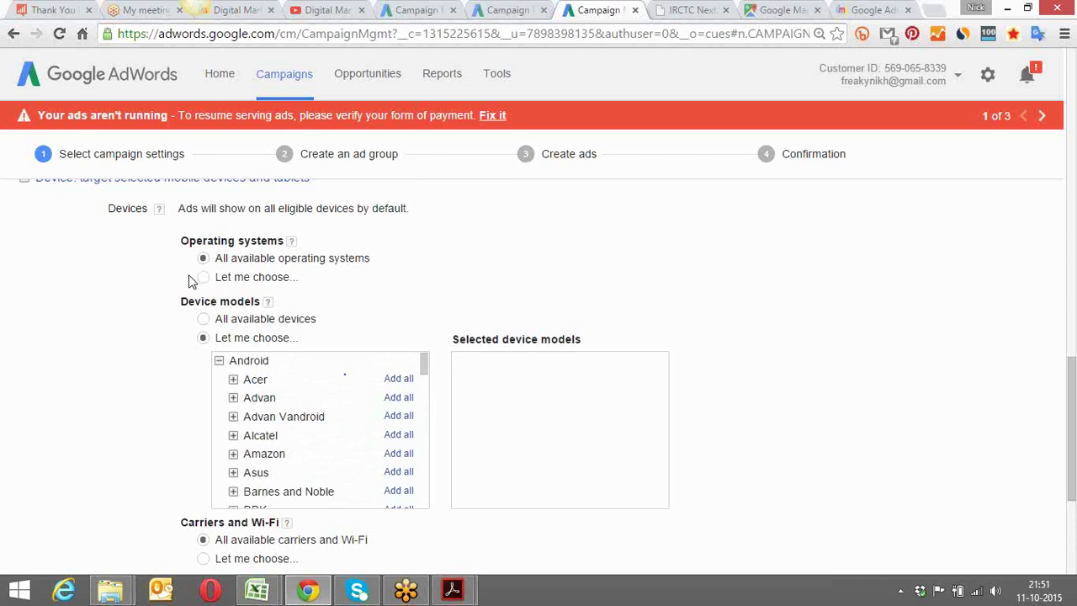
Reset device models to All available devices, browse India's carriers, then keep all carriers and Wi-Fi
{"action": "left_click", "coordinate": [204, 320]}
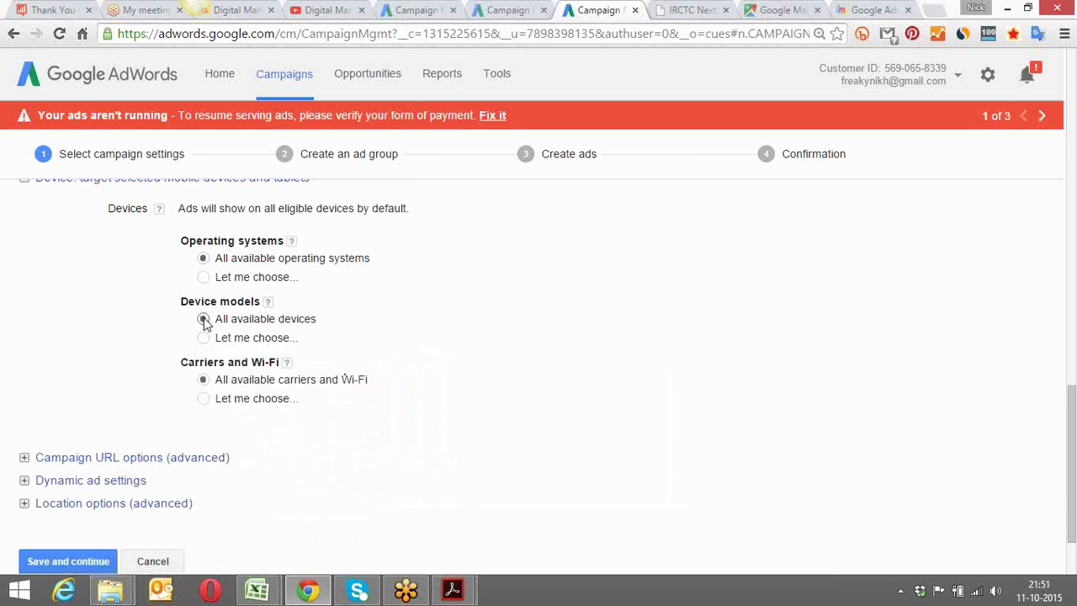
{"action": "left_click", "coordinate": [204, 400]}
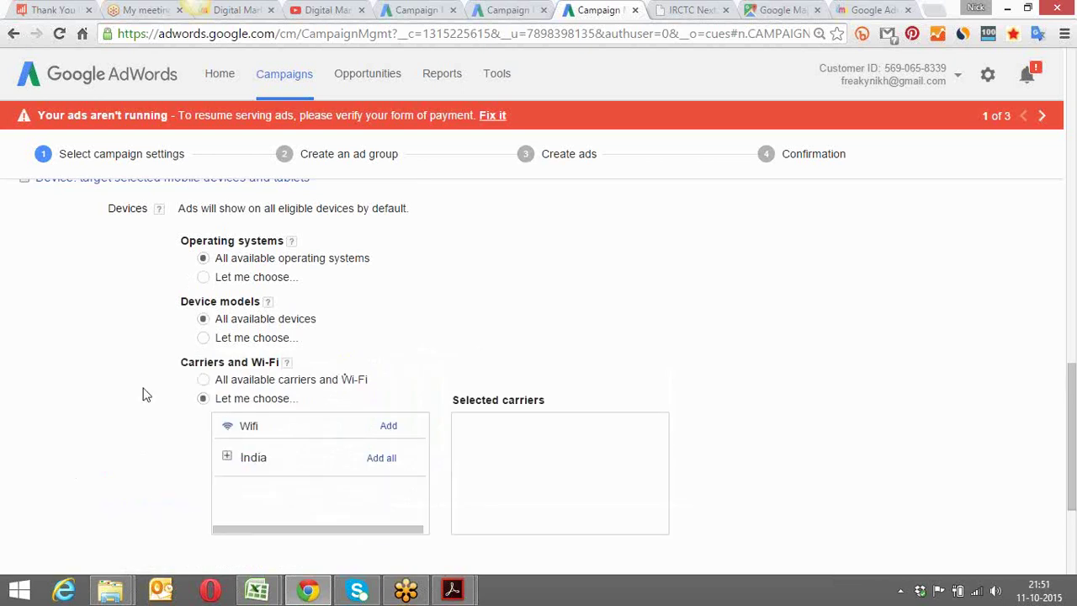
{"action": "scroll", "coordinate": [143, 395], "scroll_direction": "down", "scroll_amount": 2}
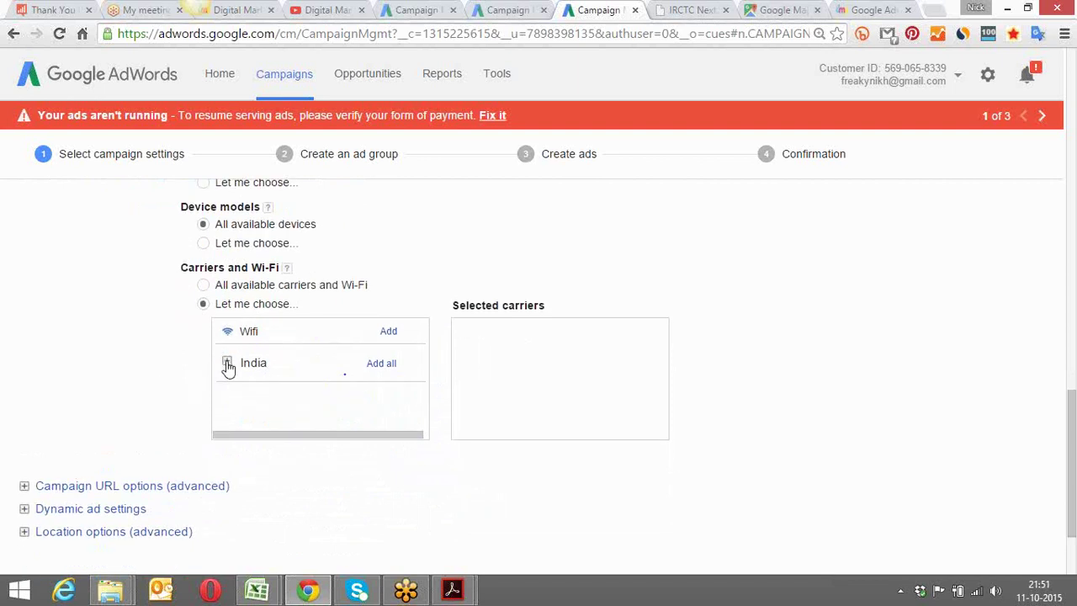
{"action": "left_click", "coordinate": [228, 364]}
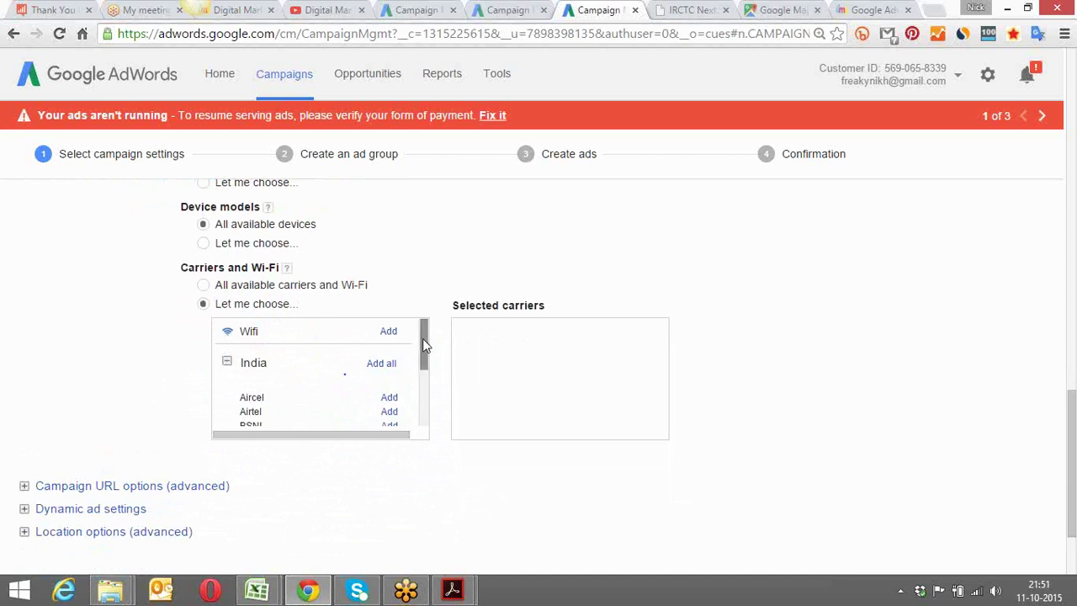
{"action": "left_click_drag", "start_coordinate": [422, 339], "coordinate": [425, 369]}
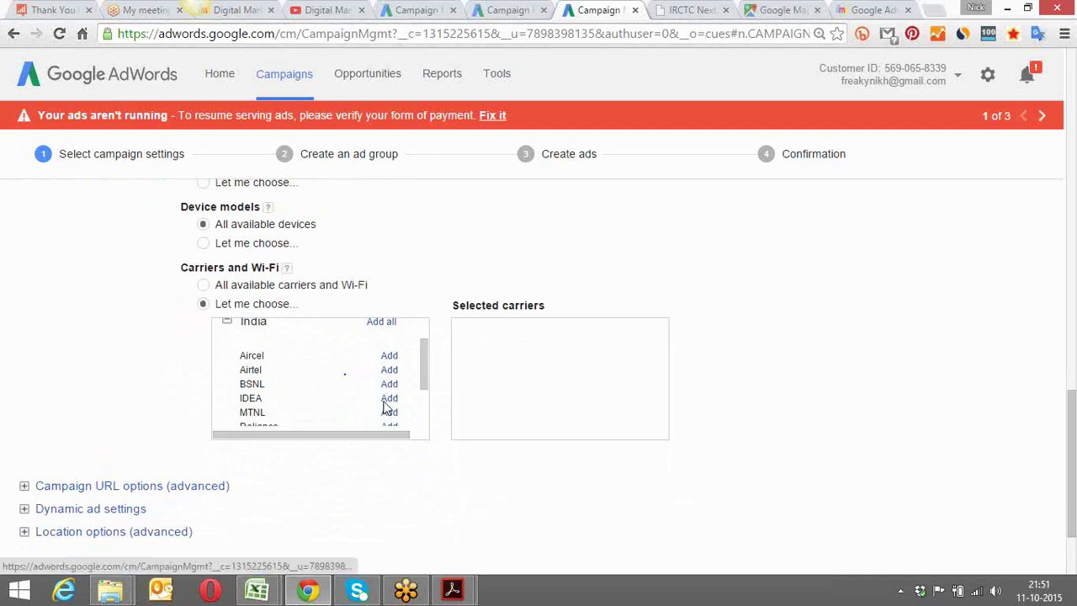
{"action": "left_click_drag", "start_coordinate": [425, 367], "coordinate": [425, 386]}
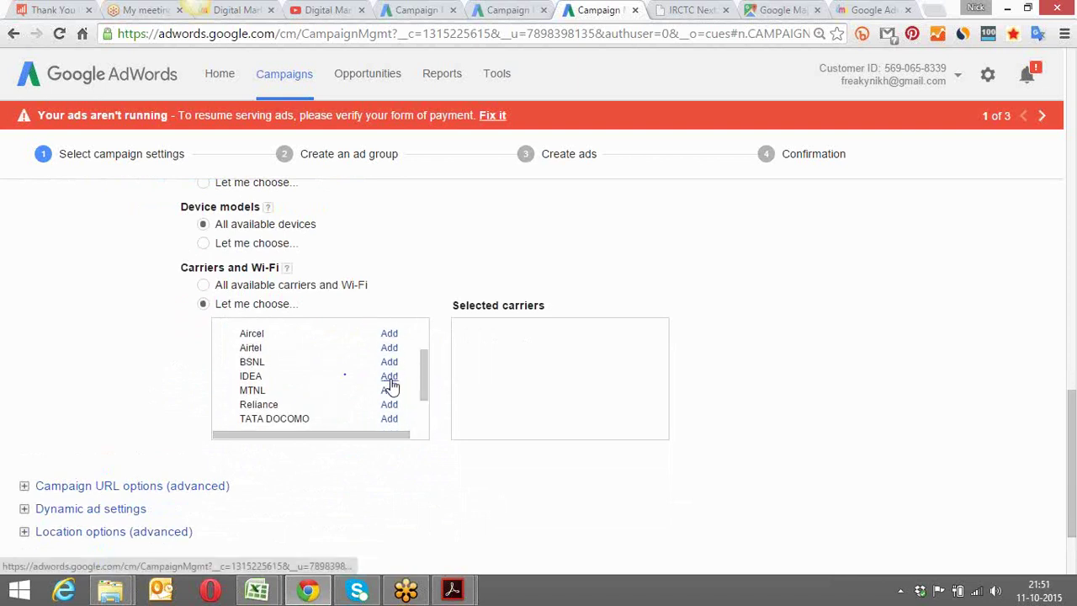
{"action": "left_click_drag", "start_coordinate": [426, 380], "coordinate": [424, 356]}
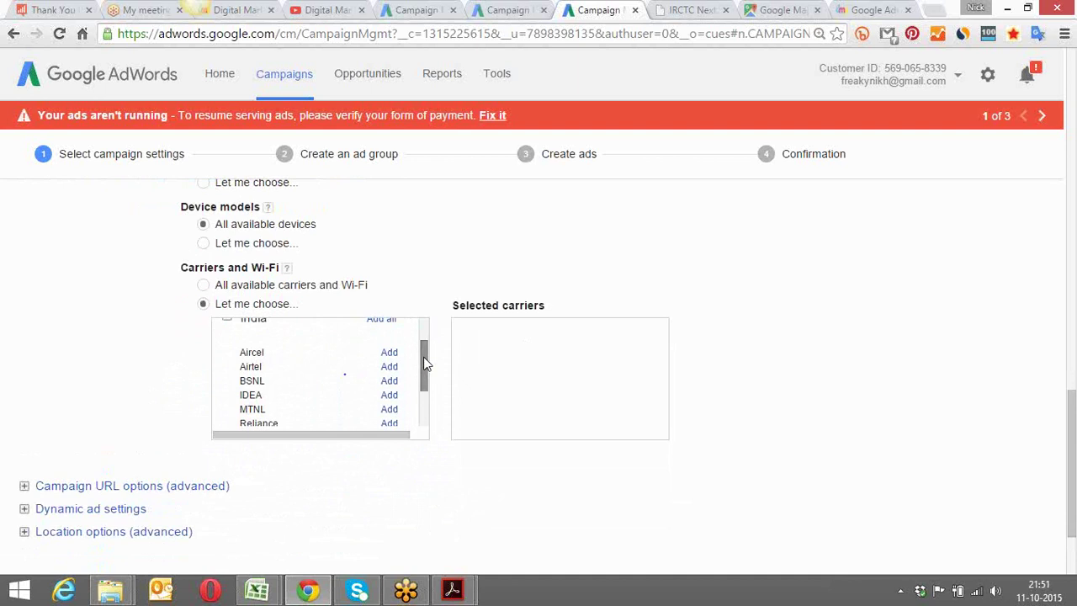
{"action": "left_click", "coordinate": [204, 286]}
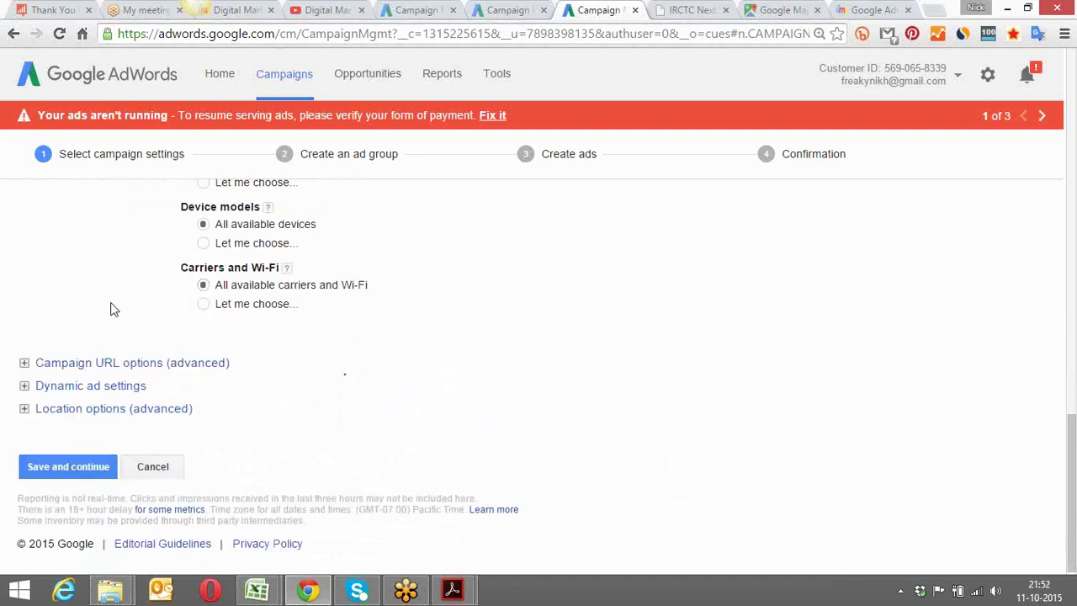
{"action": "scroll", "coordinate": [113, 310], "scroll_direction": "up", "scroll_amount": 3}
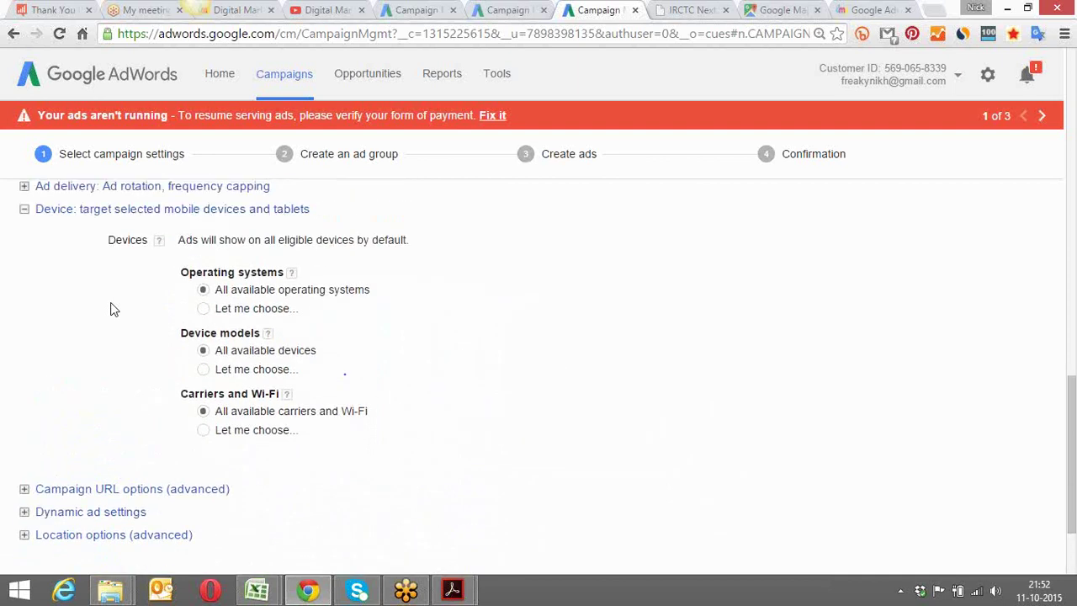
{"action": "scroll", "coordinate": [114, 309], "scroll_direction": "down", "scroll_amount": 3}
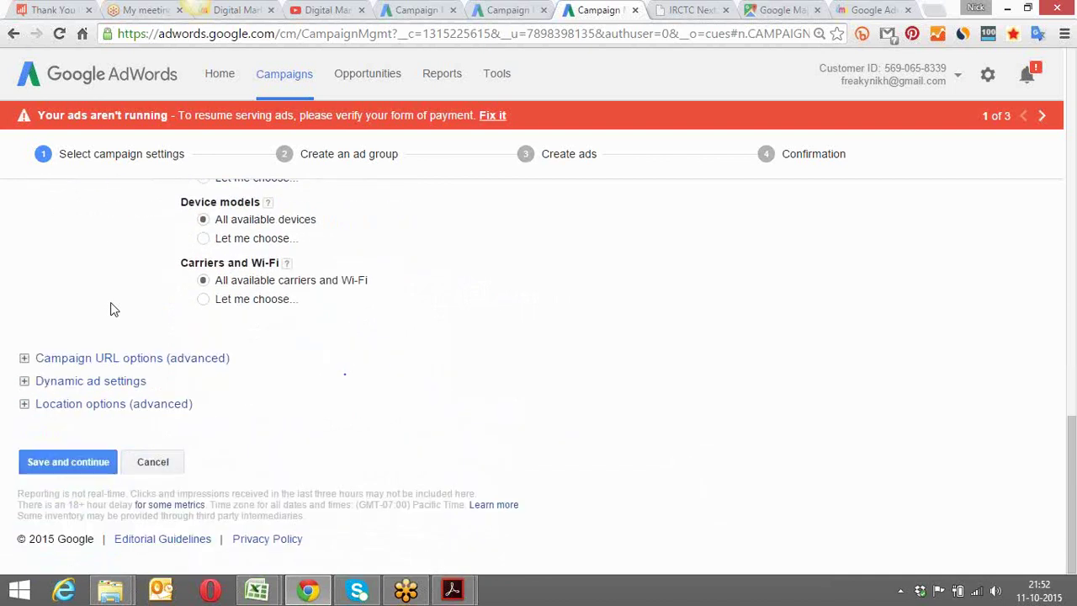
Save the campaign settings and rename the ad group 'display - gurgaon-ad group 1'
{"action": "left_click", "coordinate": [89, 465]}
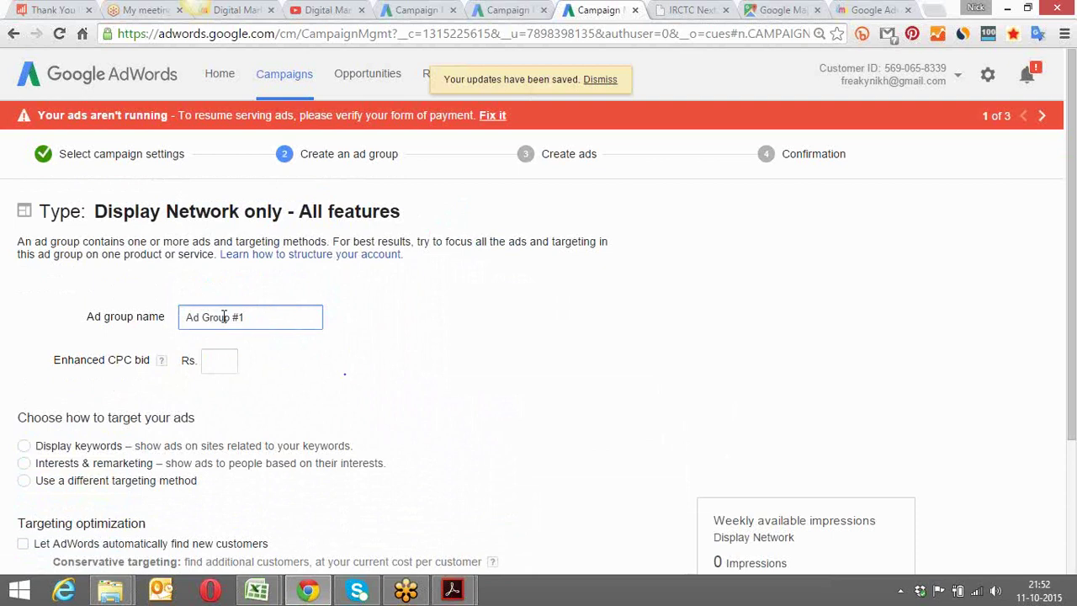
{"action": "left_click_drag", "start_coordinate": [258, 317], "coordinate": [174, 318]}
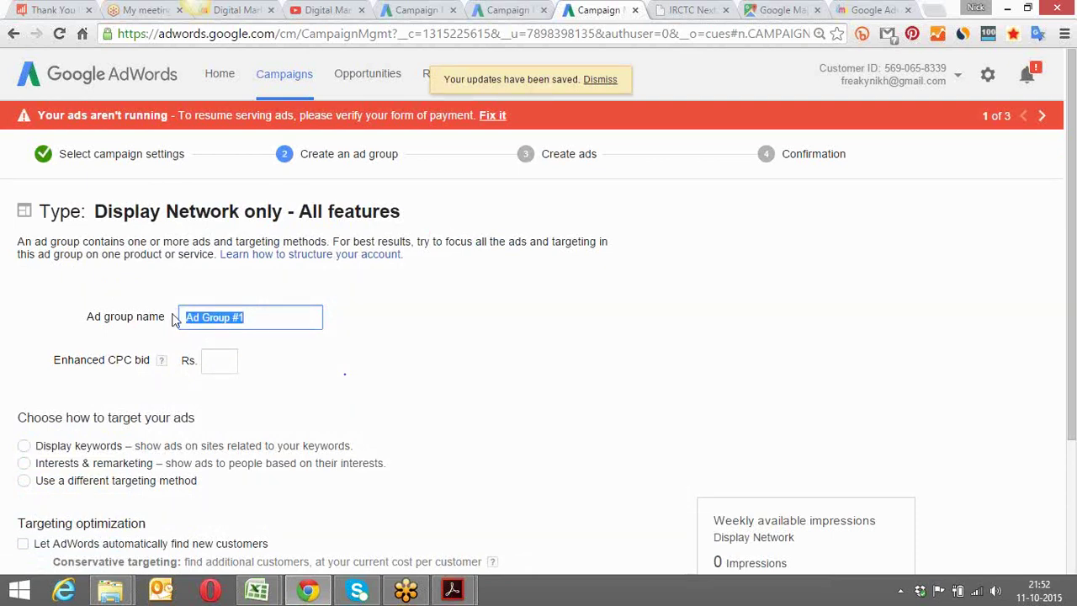
{"action": "type", "text": "dis"}
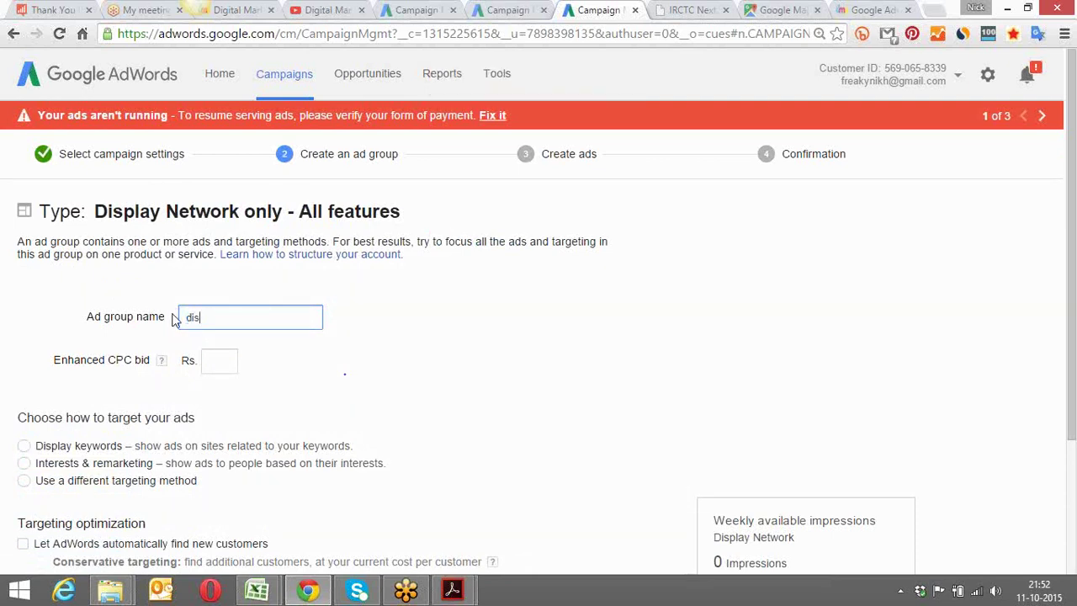
{"action": "type", "text": "play - gurgaon-ad group 1"}
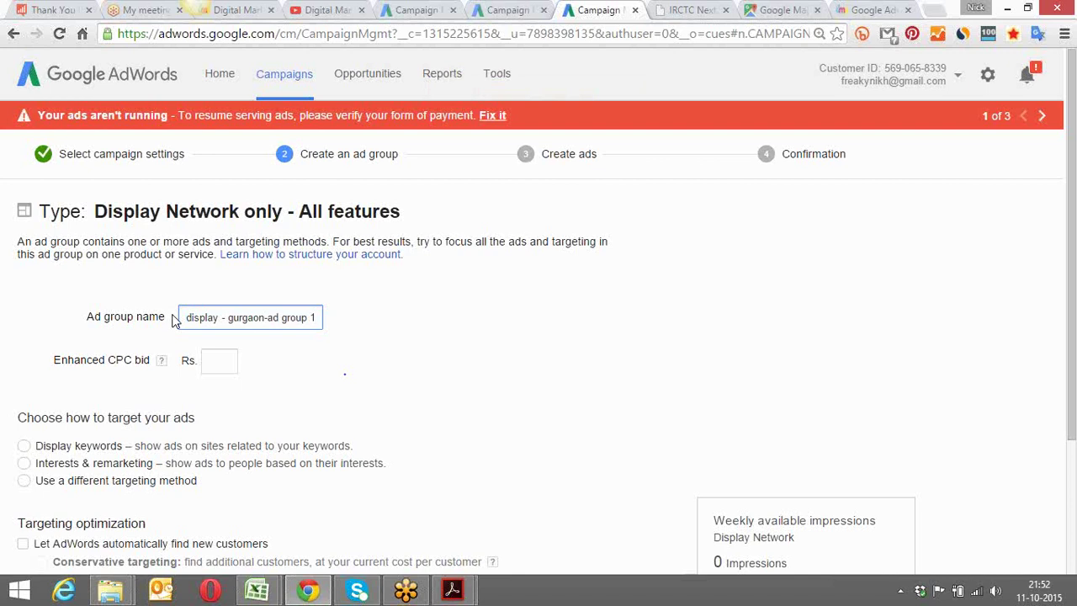
Set the ad group's enhanced CPC bid to Rs. 10
{"action": "left_click", "coordinate": [224, 366]}
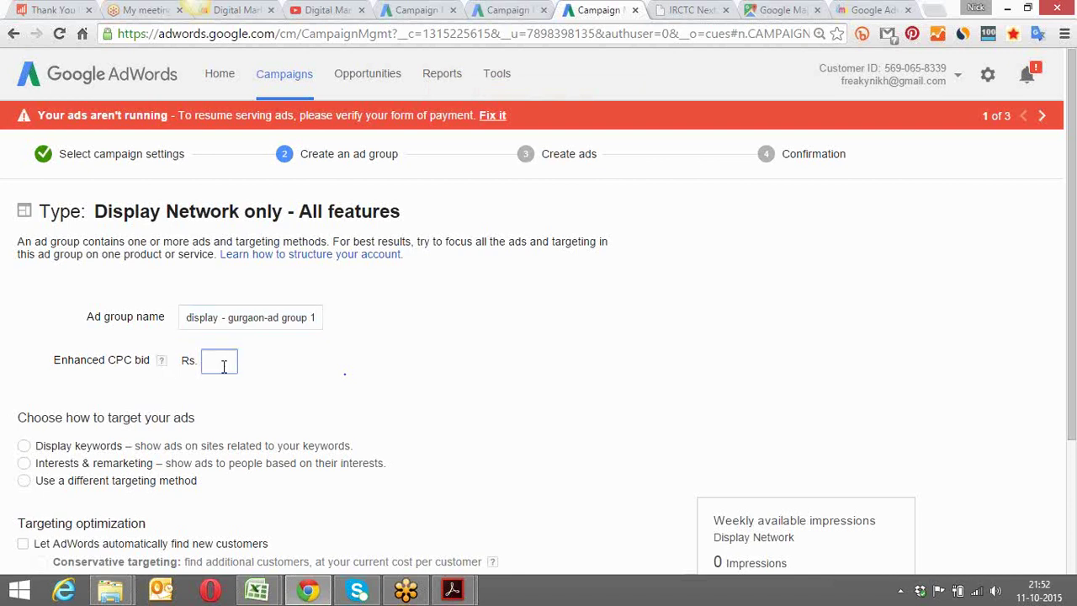
{"action": "type", "text": "10"}
{"action": "left_click", "coordinate": [322, 383]}
{"action": "scroll", "coordinate": [322, 383], "scroll_direction": "down", "scroll_amount": 3}
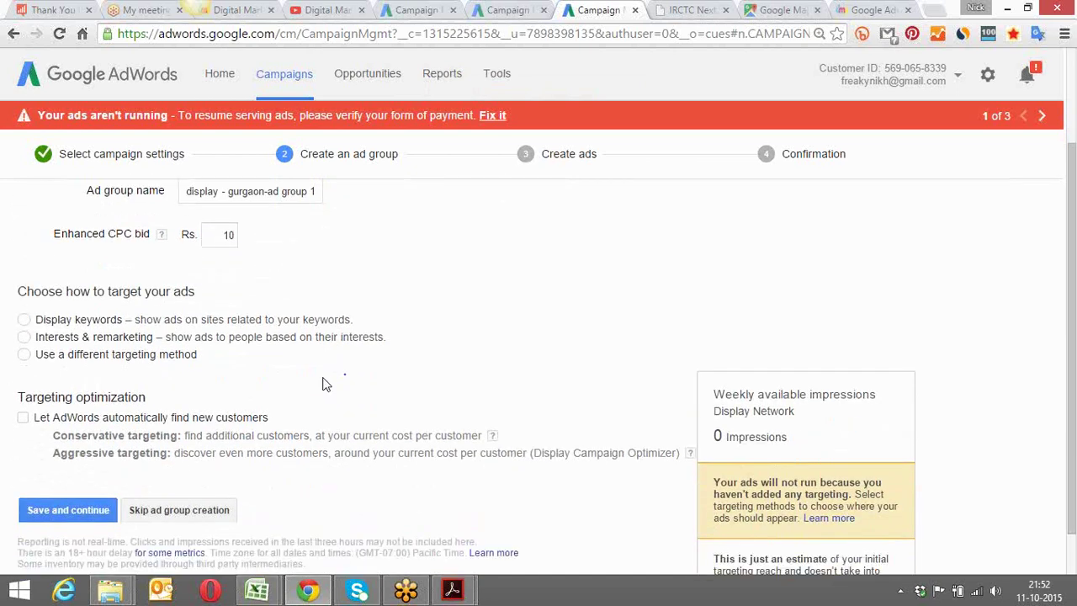
{"action": "scroll", "coordinate": [322, 384], "scroll_direction": "down", "scroll_amount": 1}
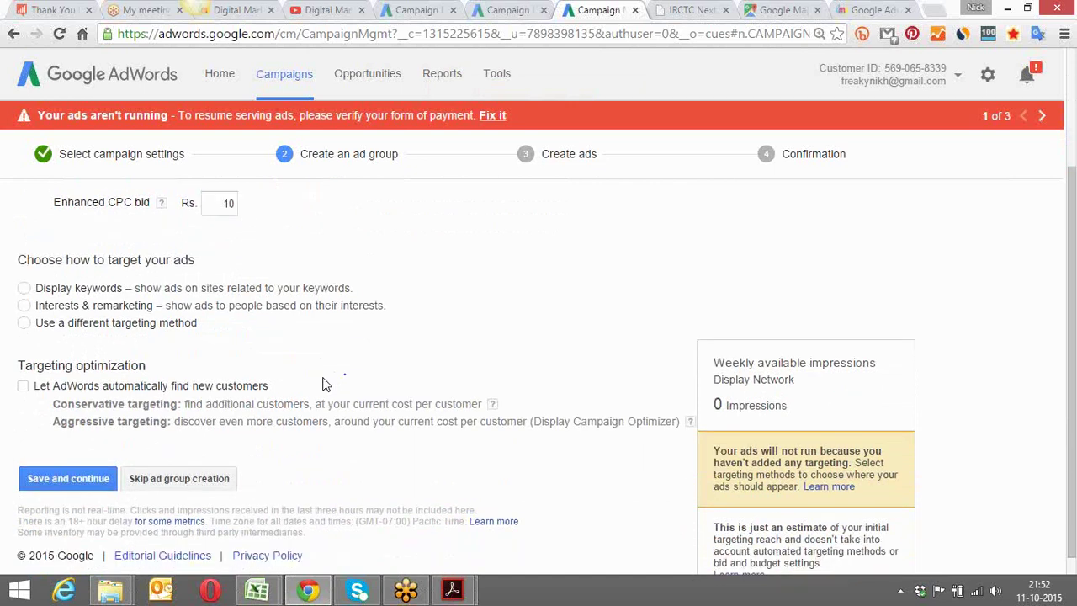
{"action": "scroll", "coordinate": [327, 384], "scroll_direction": "down", "scroll_amount": 1}
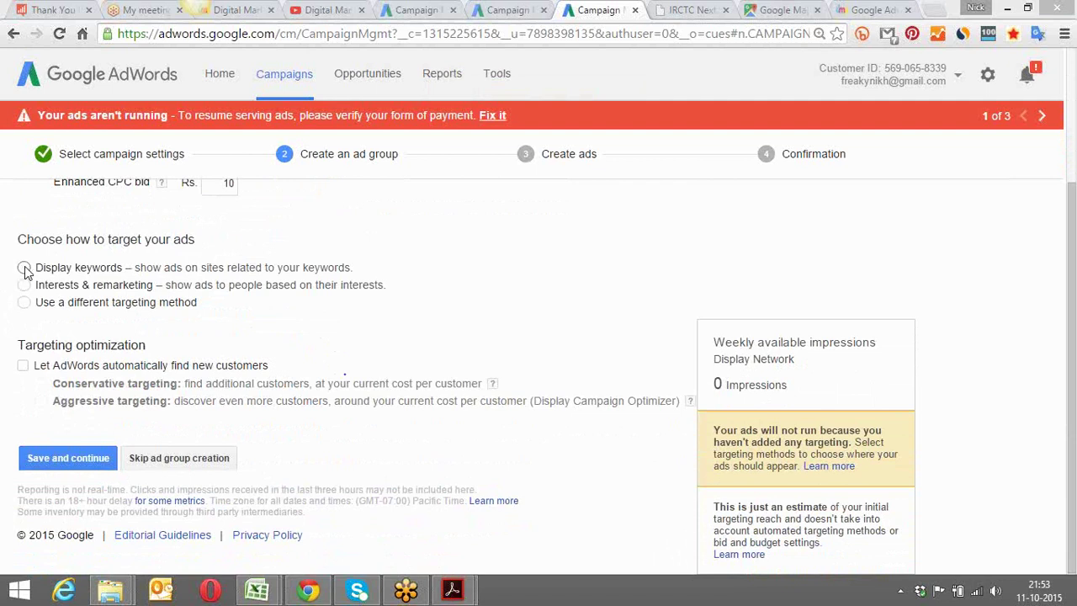
Switch the ad group's targeting to Display keywords
{"action": "left_click", "coordinate": [24, 268]}
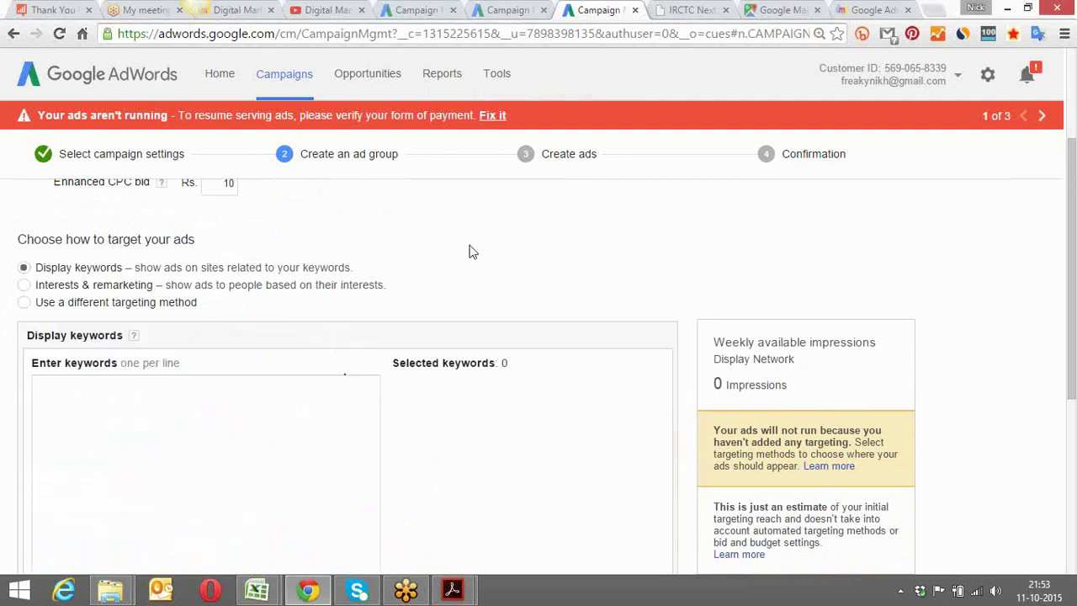
{"action": "scroll", "coordinate": [471, 252], "scroll_direction": "down", "scroll_amount": 1}
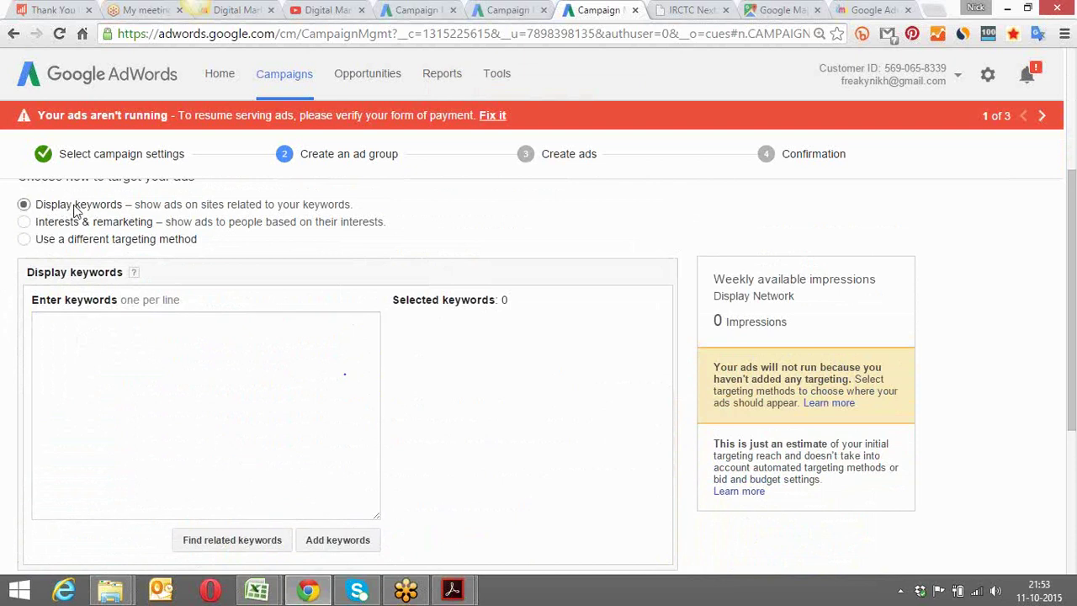
{"action": "left_click", "coordinate": [337, 547]}
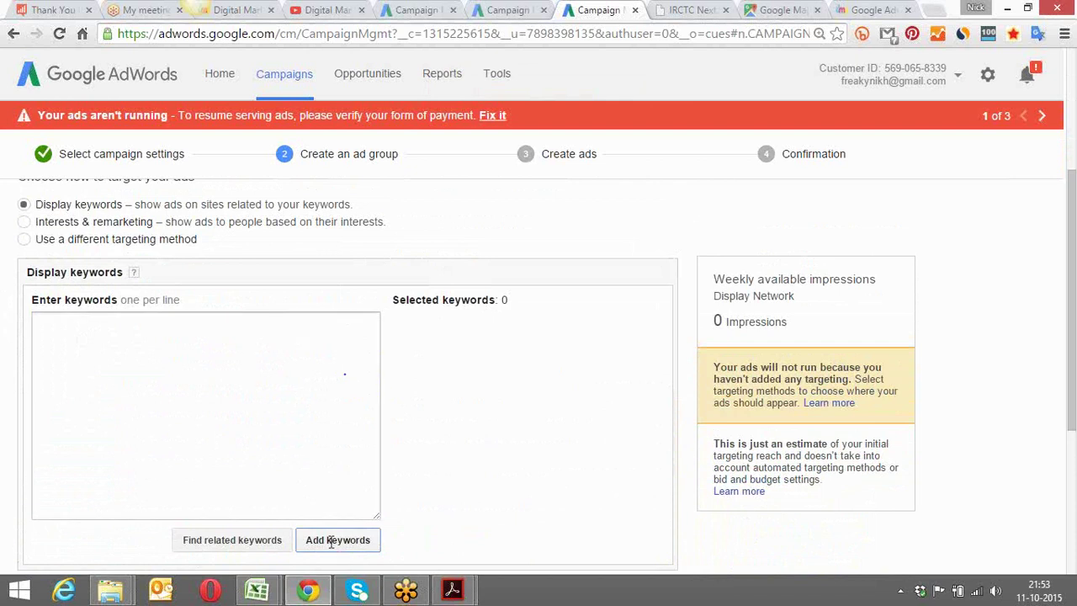
Enter 'online marketing' as the first display keyword, correcting the typo
{"action": "left_click", "coordinate": [221, 373]}
{"action": "type", "text": "o"}
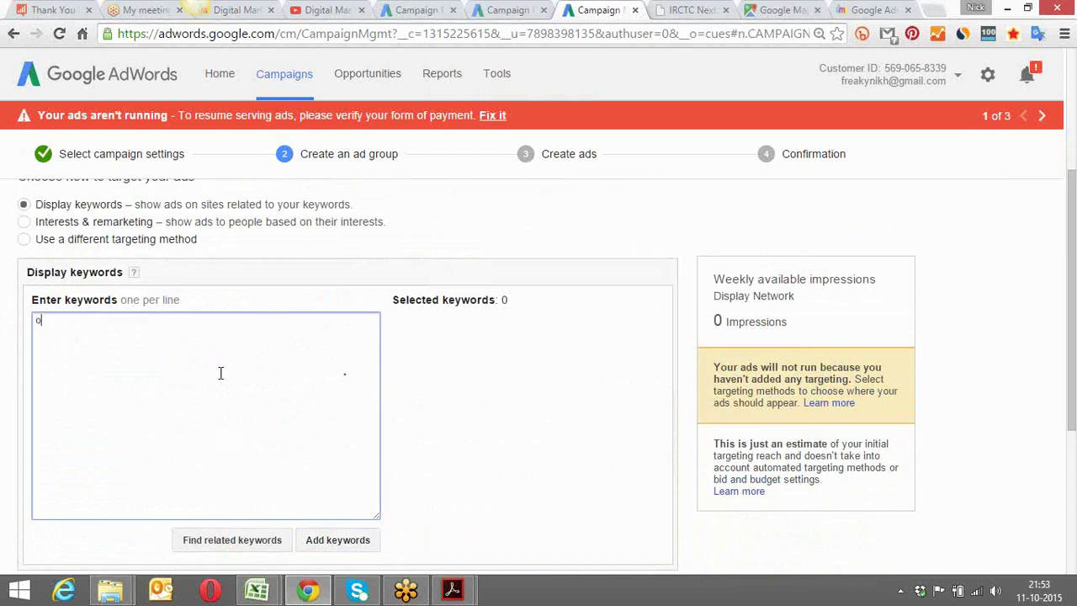
{"action": "type", "text": "nline marketing"}
{"action": "key", "text": "Return"}
{"action": "left_click", "coordinate": [437, 257]}
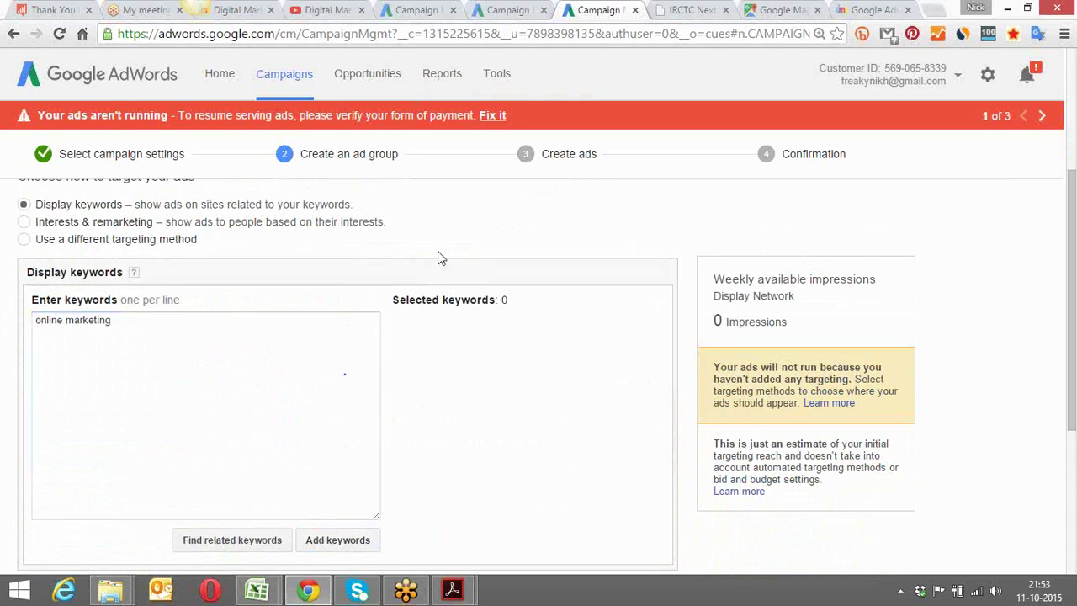
{"action": "scroll", "coordinate": [437, 257], "scroll_direction": "up", "scroll_amount": 1}
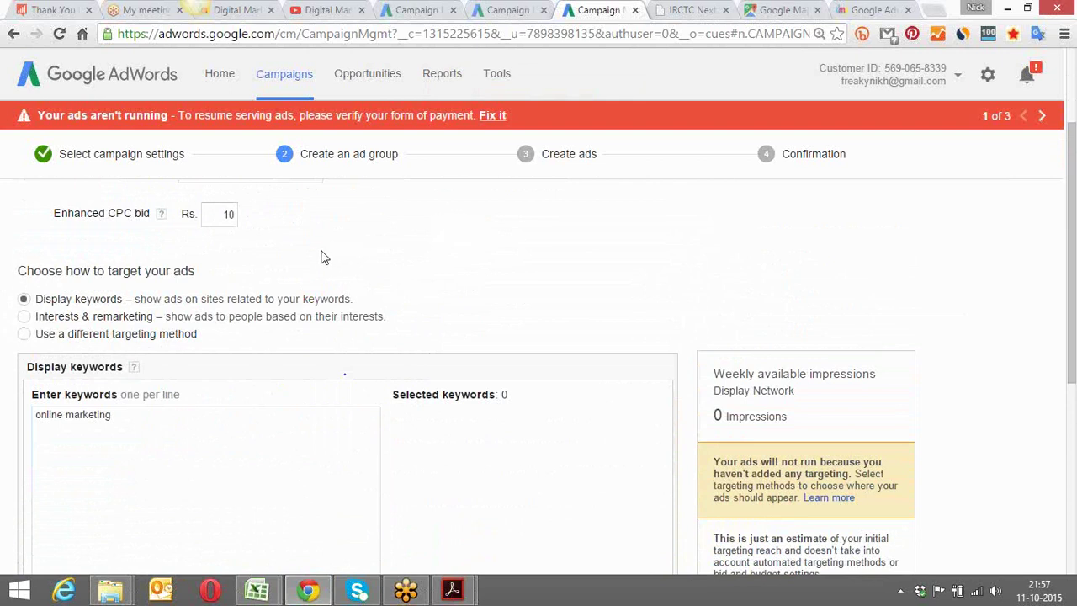
Review the ad group name and keep the enhanced CPC bid at 10
{"action": "scroll", "coordinate": [324, 257], "scroll_direction": "up", "scroll_amount": 2}
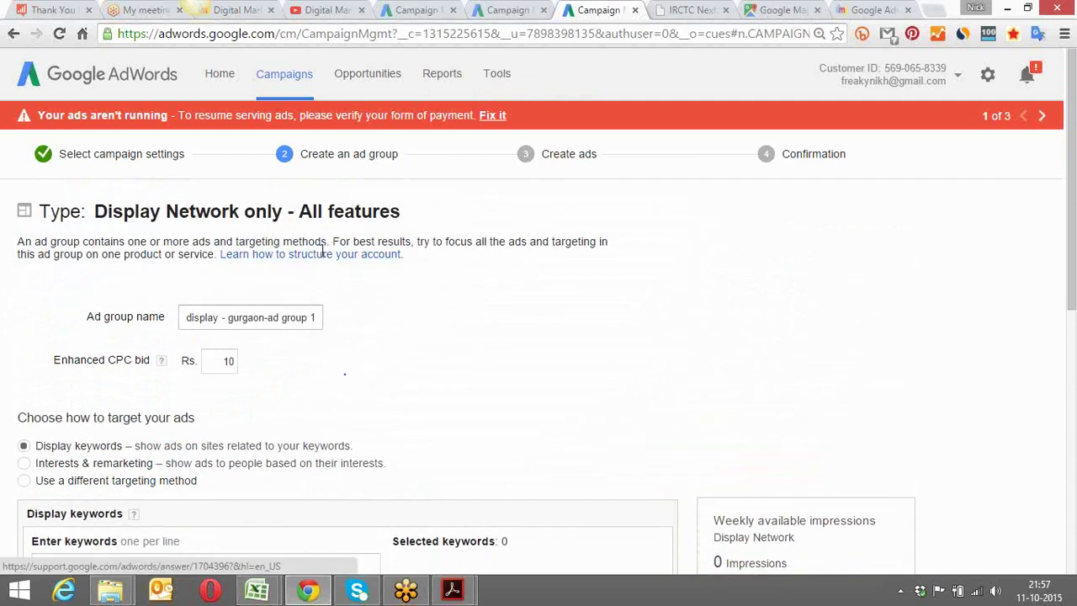
{"action": "left_click", "coordinate": [207, 320]}
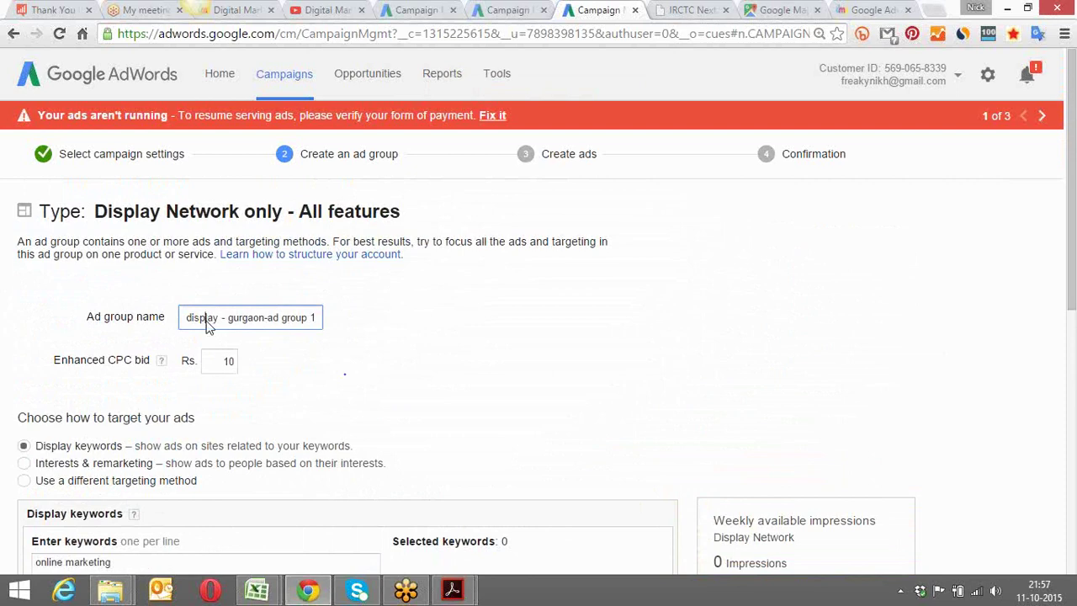
{"action": "left_click", "coordinate": [222, 361]}
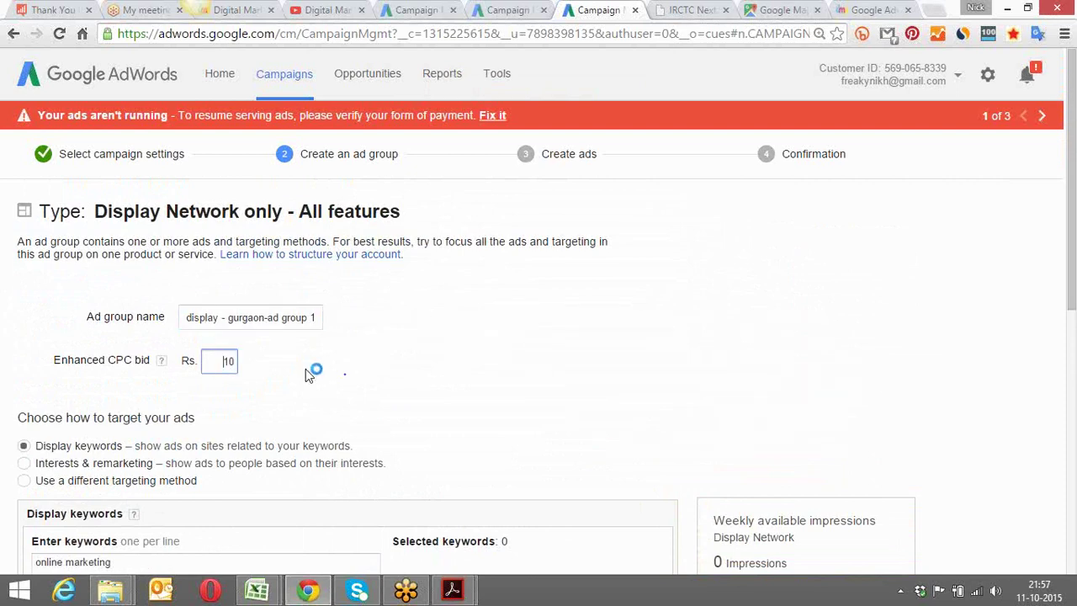
{"action": "left_click", "coordinate": [310, 374]}
Add 'internet marketing' as a second keyword below 'online marketing'
{"action": "scroll", "coordinate": [308, 374], "scroll_direction": "down", "scroll_amount": 3}
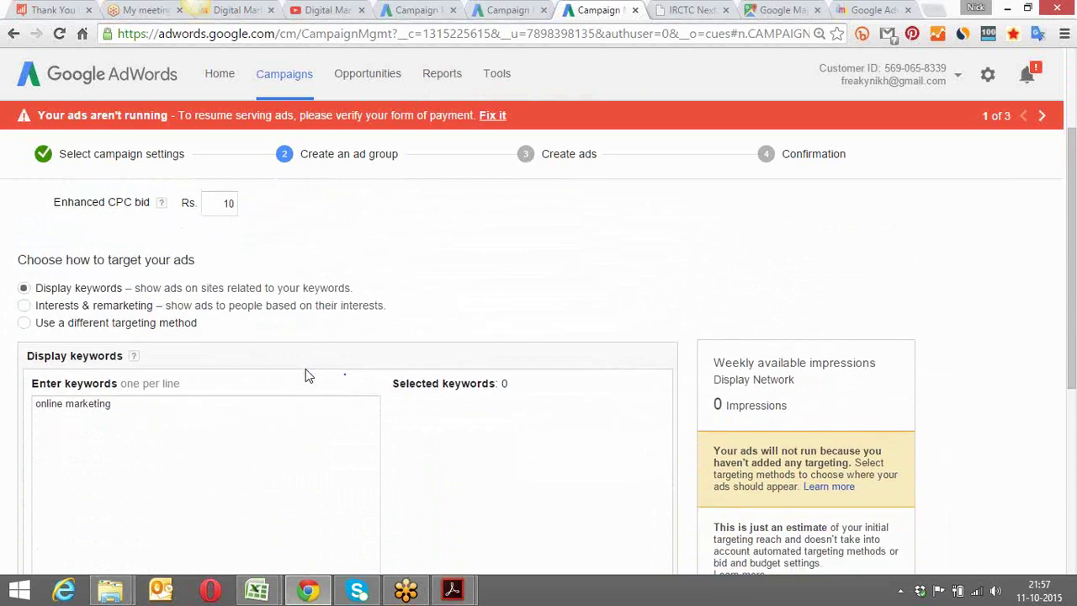
{"action": "scroll", "coordinate": [308, 375], "scroll_direction": "down", "scroll_amount": 1}
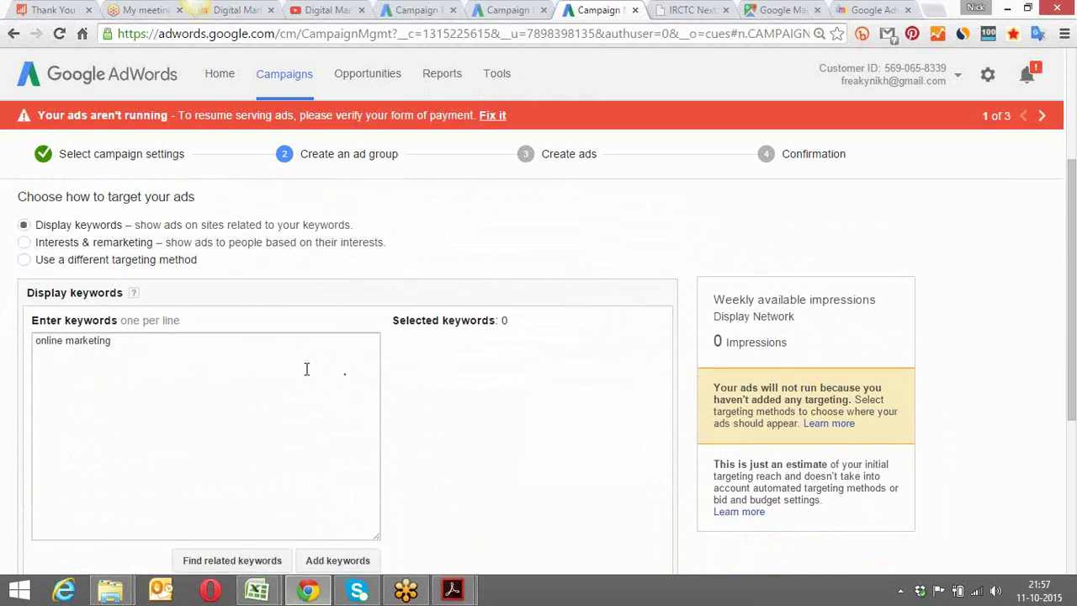
{"action": "scroll", "coordinate": [306, 369], "scroll_direction": "down", "scroll_amount": 1}
{"action": "left_click_drag", "start_coordinate": [120, 309], "coordinate": [33, 308]}
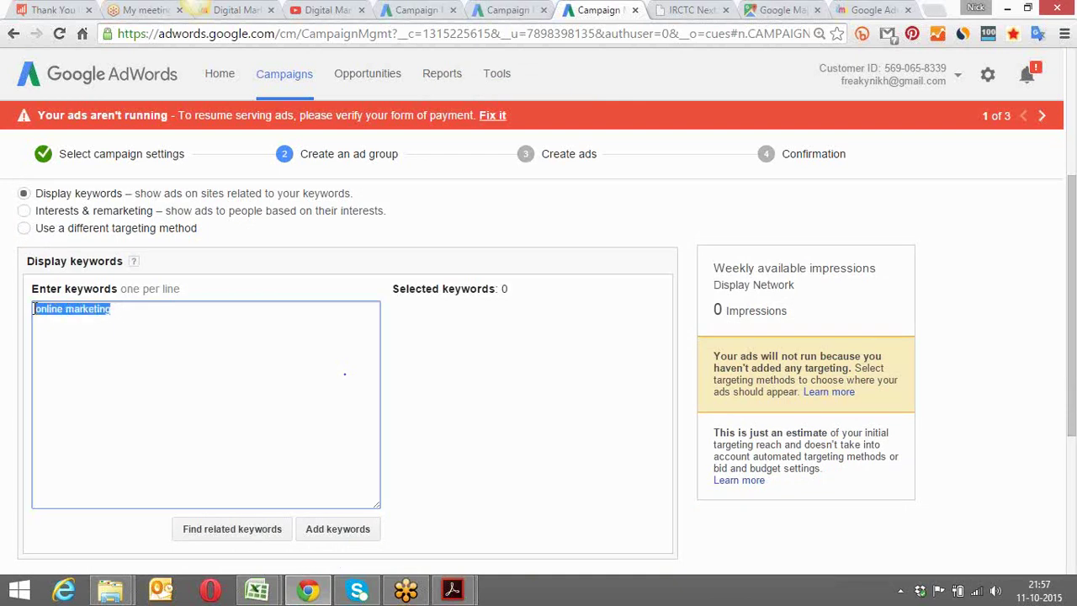
{"action": "left_click", "coordinate": [116, 311]}
{"action": "left_click_drag", "start_coordinate": [116, 311], "coordinate": [34, 309]}
{"action": "left_click", "coordinate": [131, 318]}
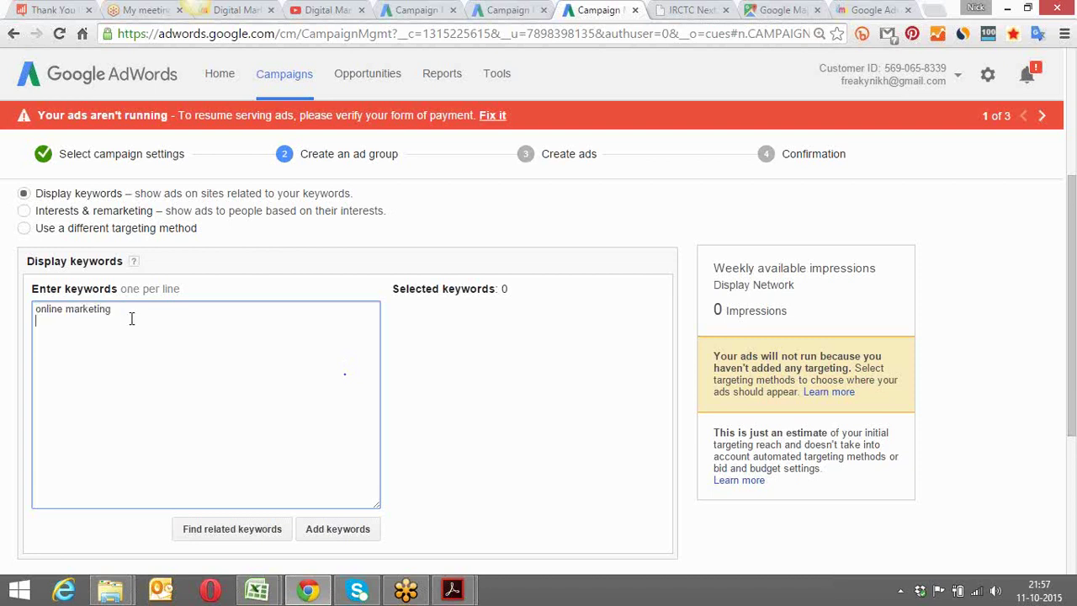
{"action": "type", "text": "internet marketing"}
Add four related keywords, including local business internet marketing and online marketing training
{"action": "left_click", "coordinate": [236, 532]}
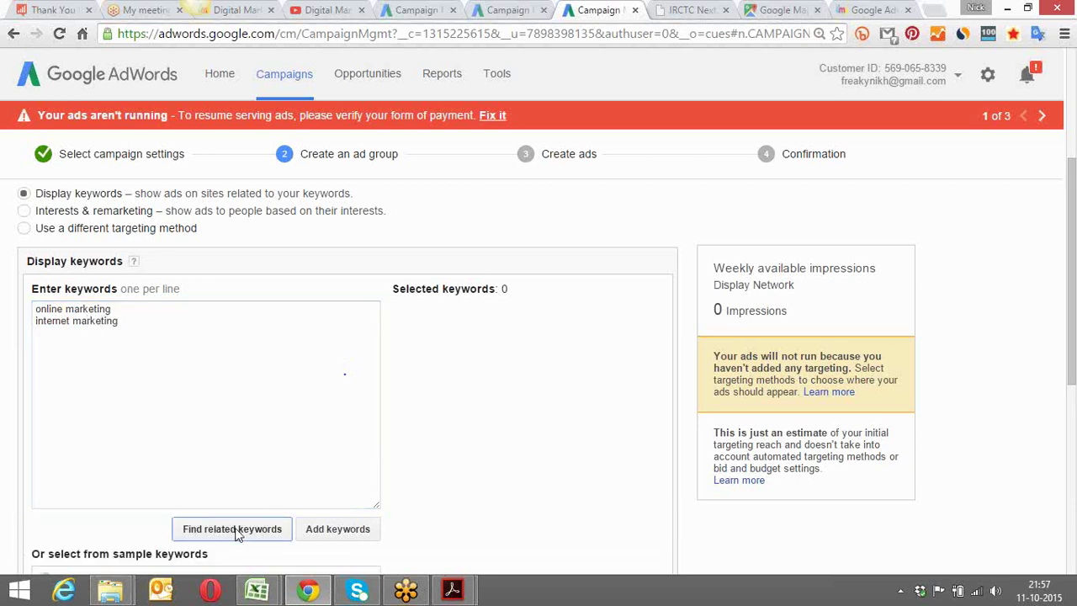
{"action": "left_click", "coordinate": [465, 457]}
{"action": "scroll", "coordinate": [466, 457], "scroll_direction": "down", "scroll_amount": 2}
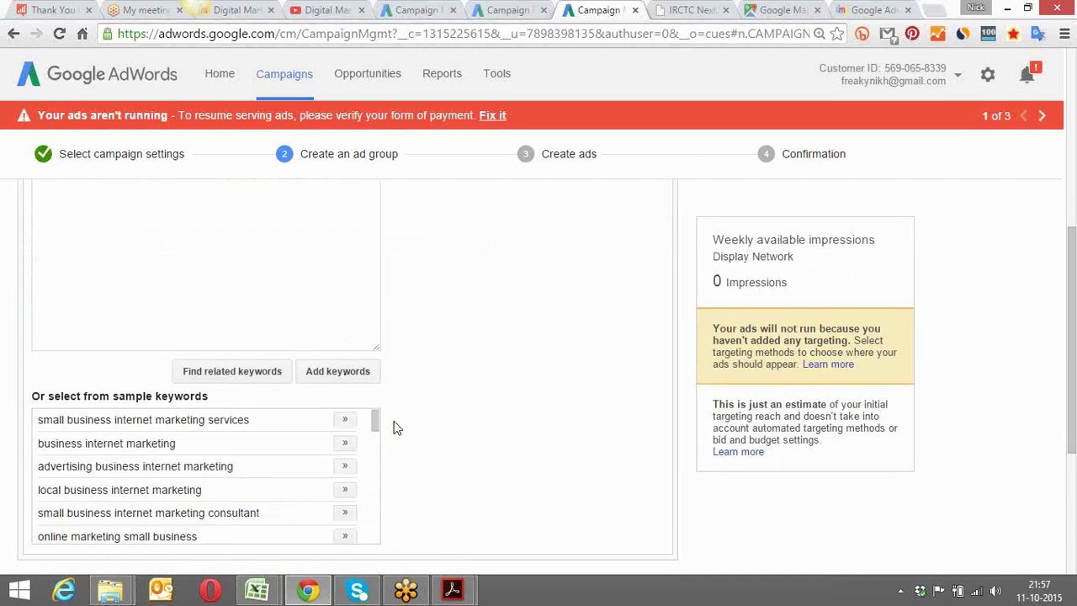
{"action": "left_click", "coordinate": [345, 489]}
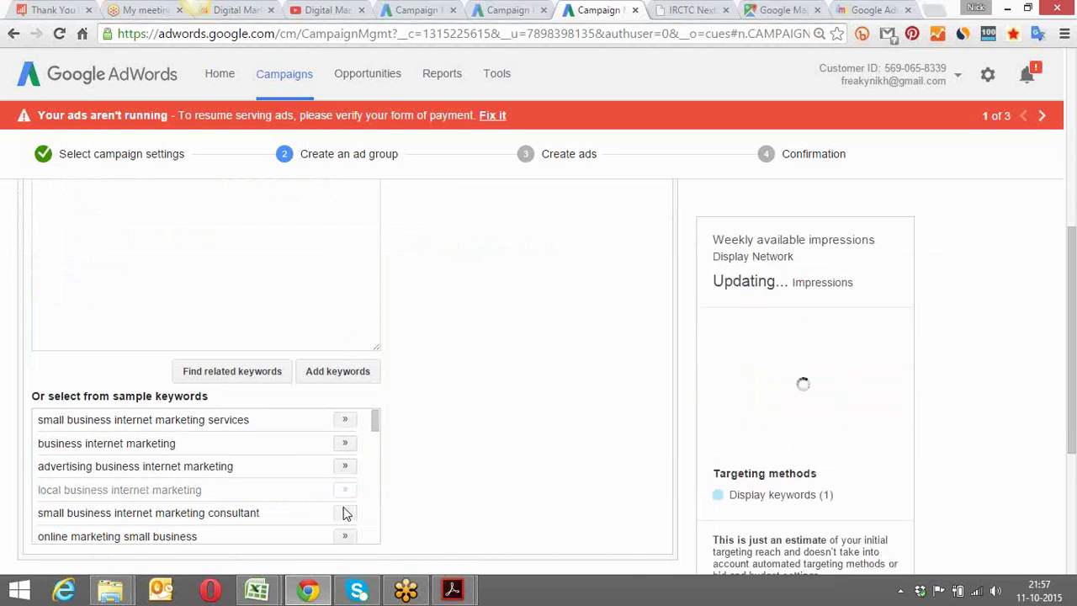
{"action": "left_click", "coordinate": [345, 537]}
{"action": "left_click_drag", "start_coordinate": [375, 427], "coordinate": [375, 446]}
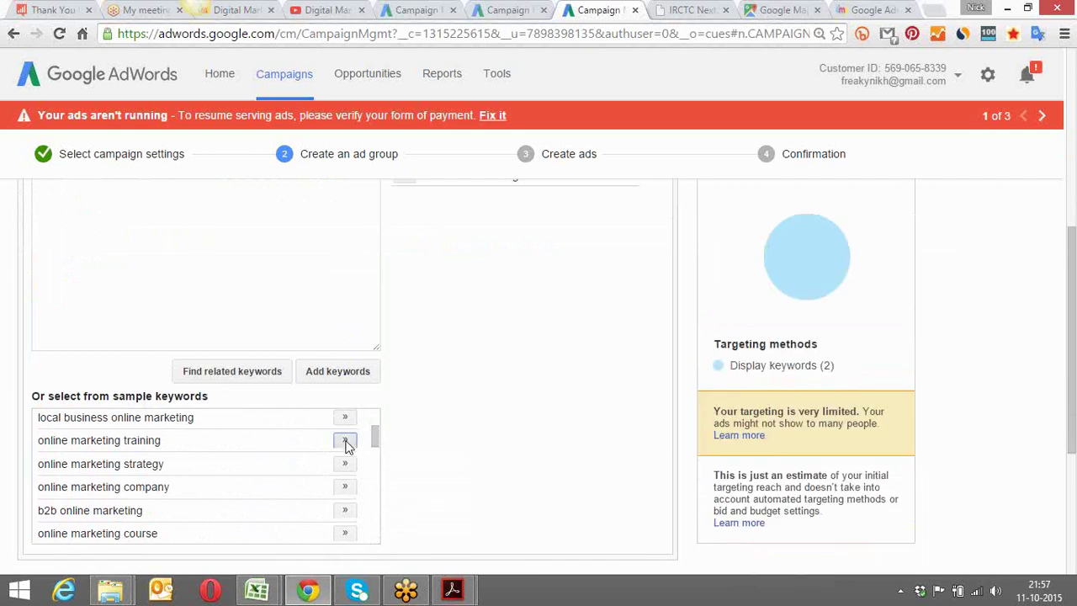
{"action": "left_click", "coordinate": [344, 440]}
{"action": "left_click", "coordinate": [344, 418]}
Switch the ad group's targeting to Interests & remarketing
{"action": "left_click_drag", "start_coordinate": [376, 432], "coordinate": [375, 446]}
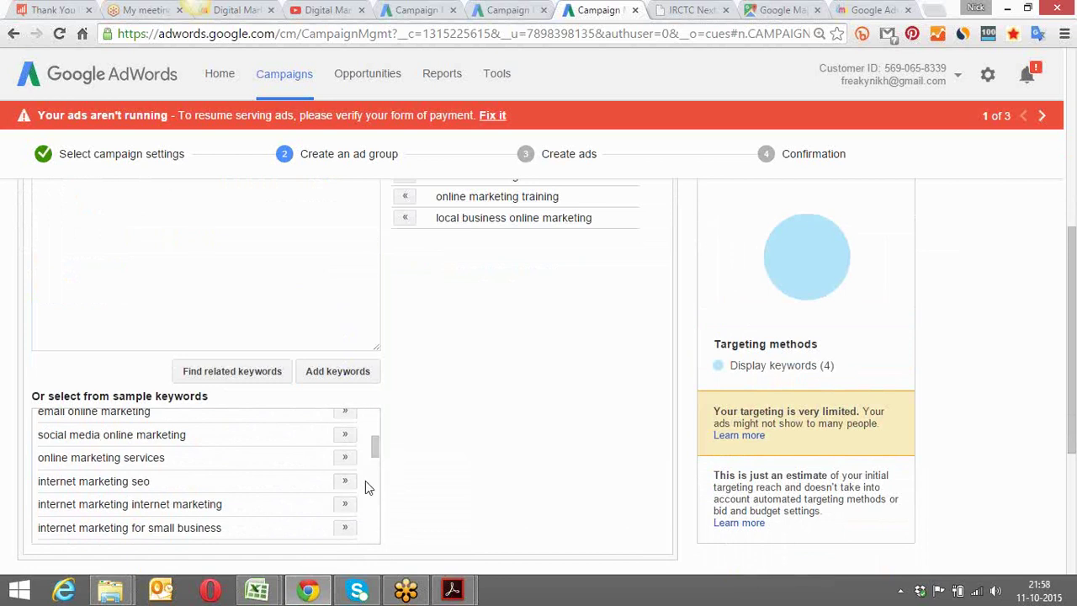
{"action": "left_click_drag", "start_coordinate": [376, 446], "coordinate": [377, 421]}
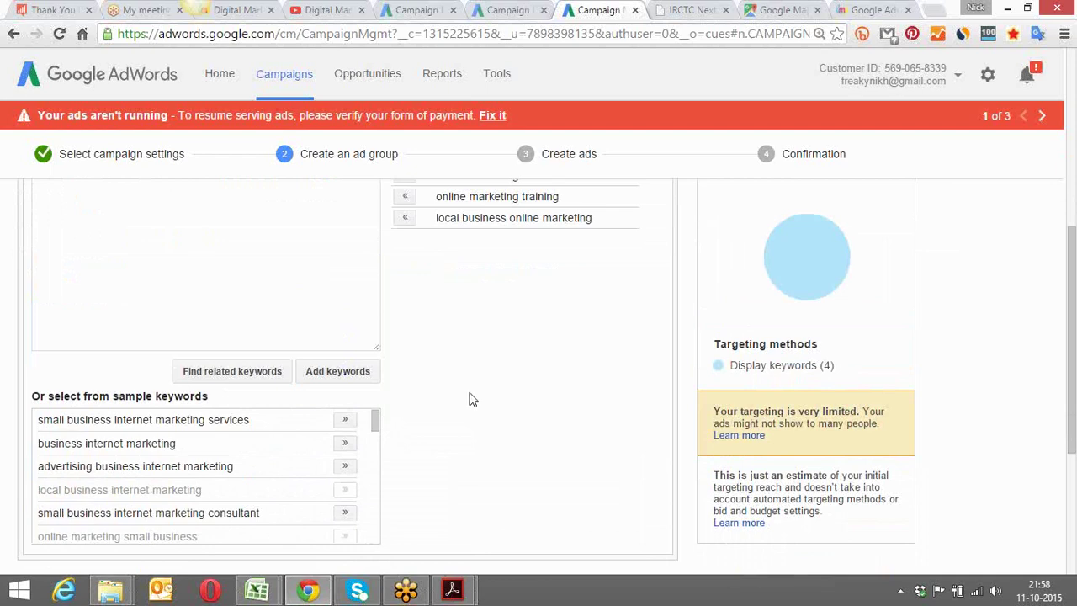
{"action": "scroll", "coordinate": [472, 398], "scroll_direction": "up", "scroll_amount": 3}
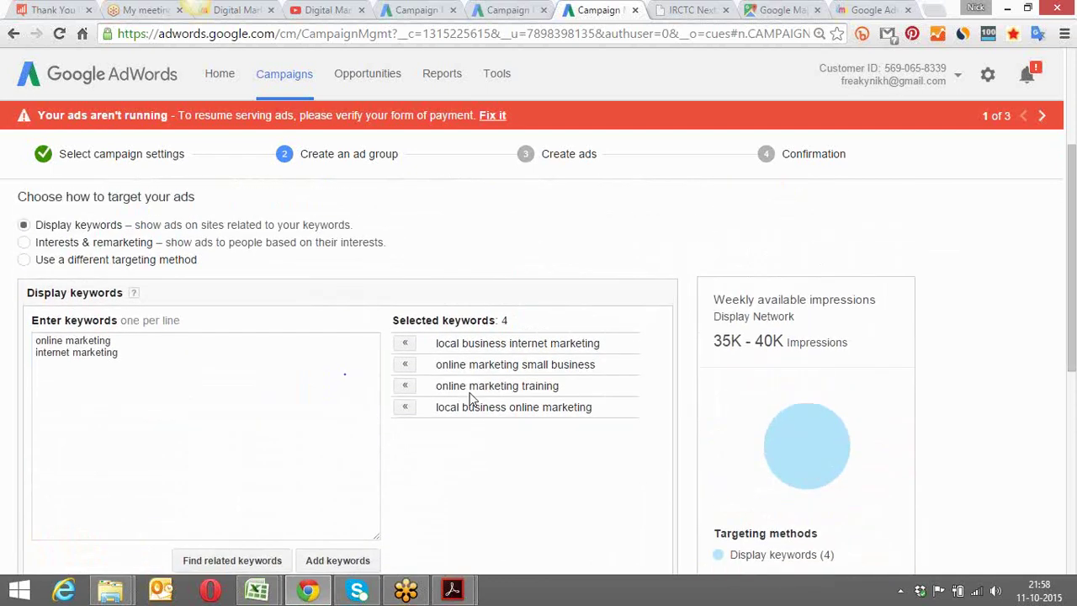
{"action": "scroll", "coordinate": [472, 393], "scroll_direction": "down", "scroll_amount": 1}
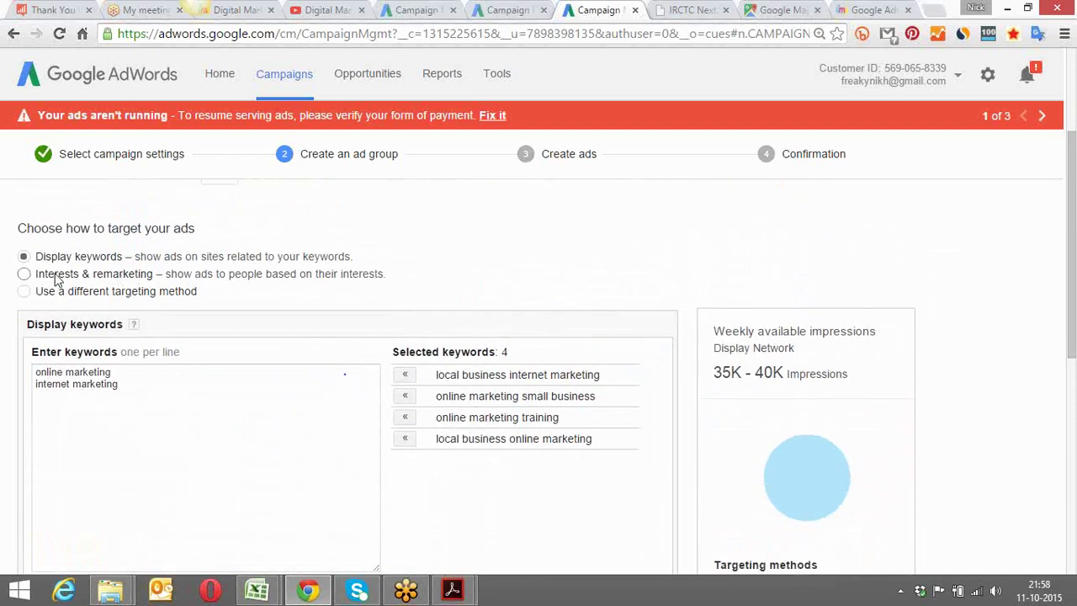
{"action": "left_click", "coordinate": [24, 275]}
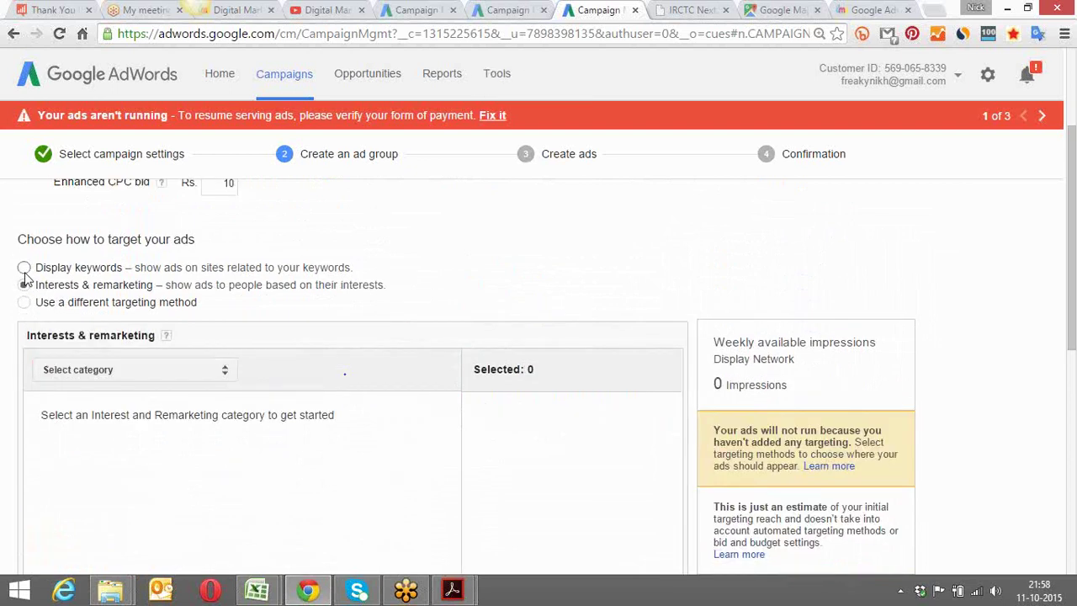
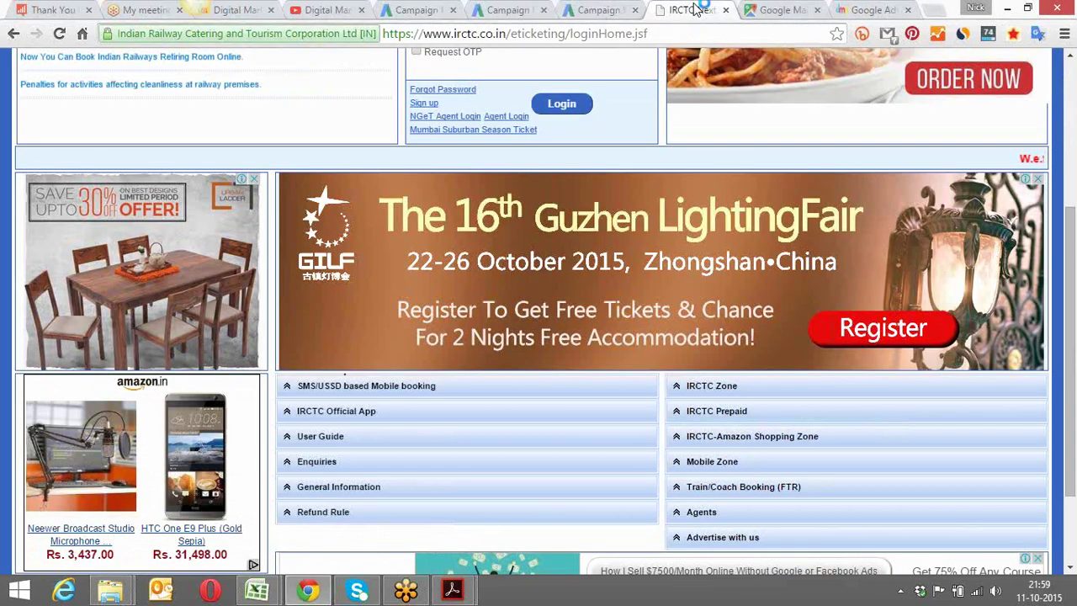
Switch from the AdWords Campaign tab to the IRCTC login page tab
{"action": "left_click", "coordinate": [694, 10]}
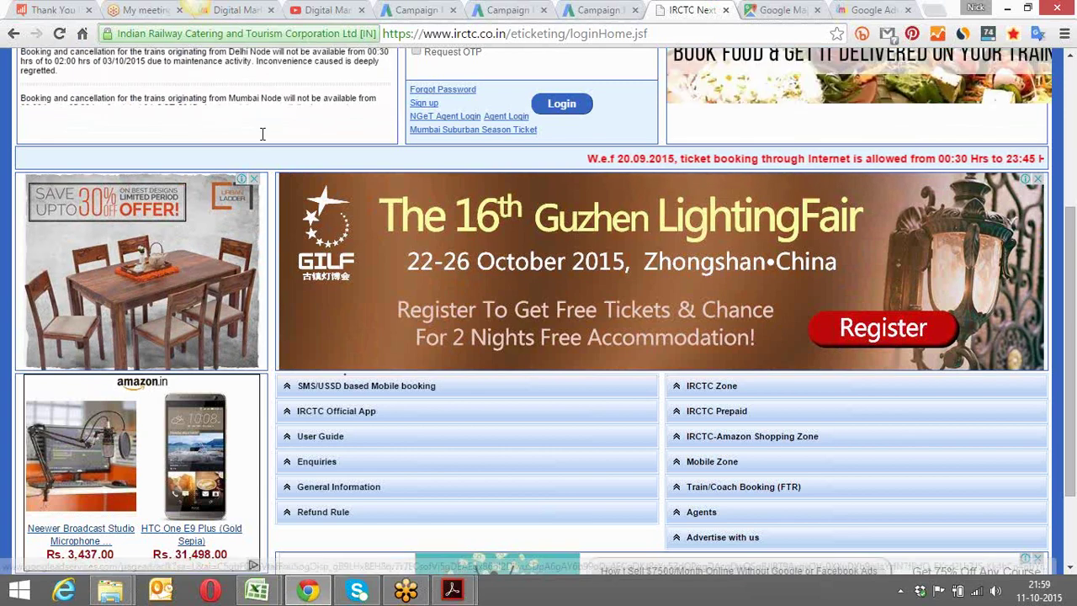
Reload the IRCTC login page and scroll down to its display ads
{"action": "left_click", "coordinate": [433, 38]}
{"action": "key", "text": "Return"}
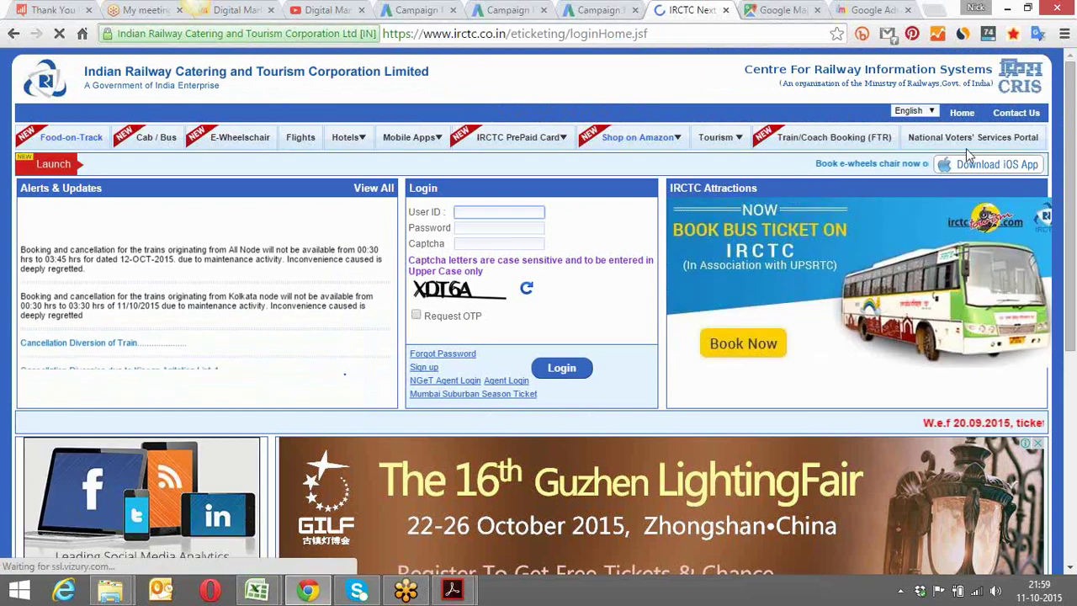
{"action": "left_click_drag", "start_coordinate": [1071, 173], "coordinate": [1073, 326]}
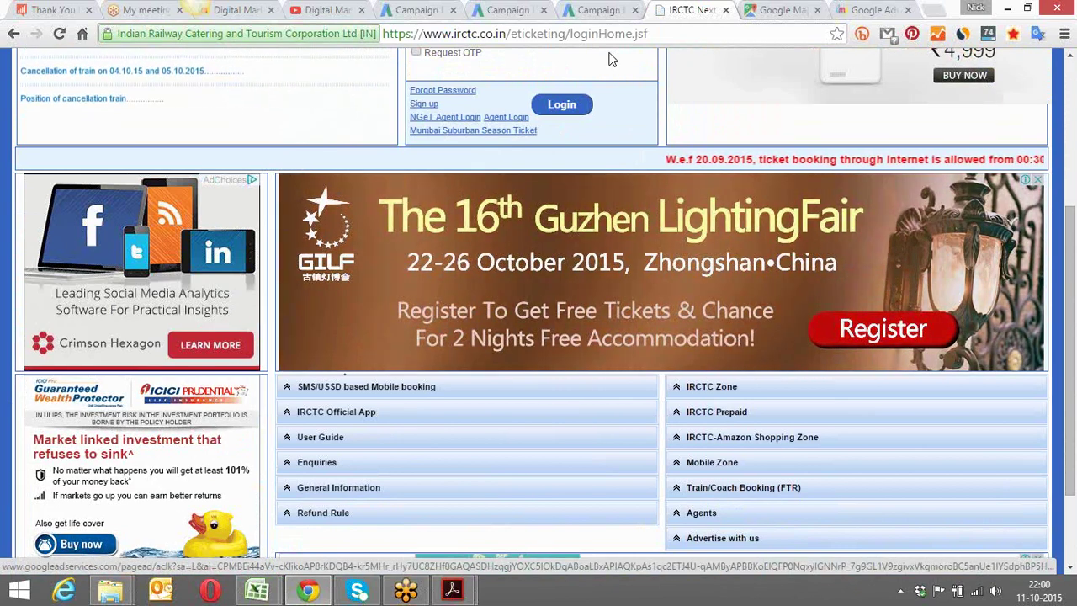
Close the accidentally opened ad tab and return to the AdWords Campaign tab
{"action": "left_click", "coordinate": [400, 197]}
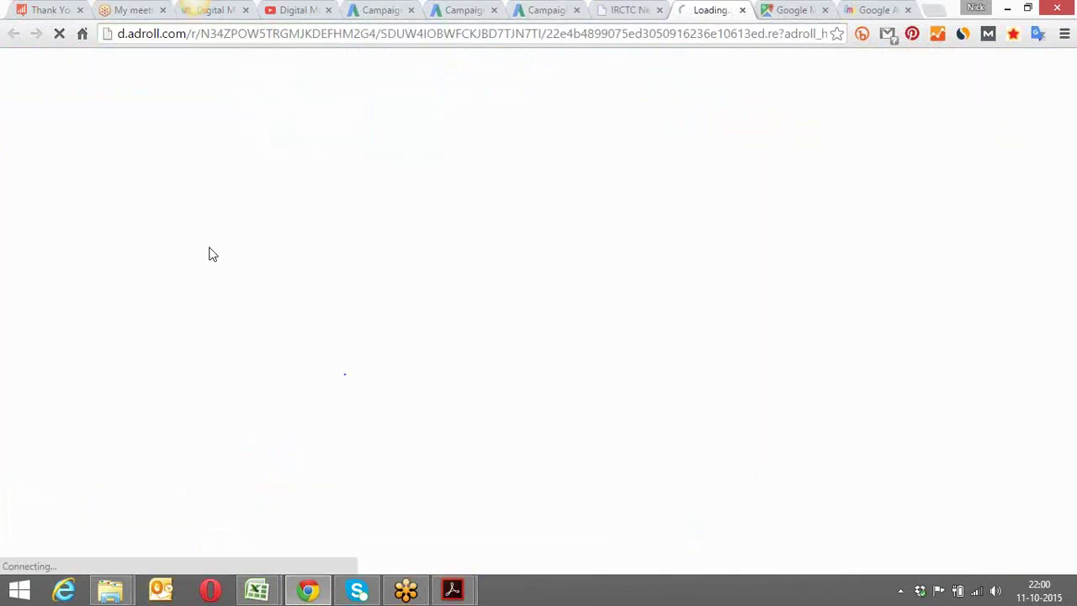
{"action": "left_click", "coordinate": [742, 10]}
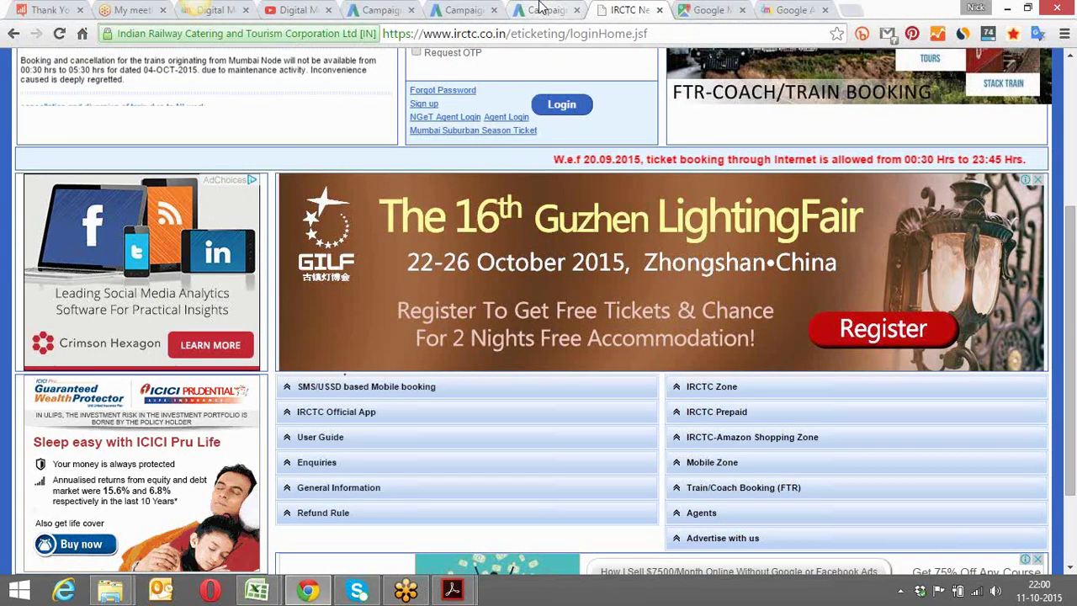
{"action": "left_click", "coordinate": [539, 8]}
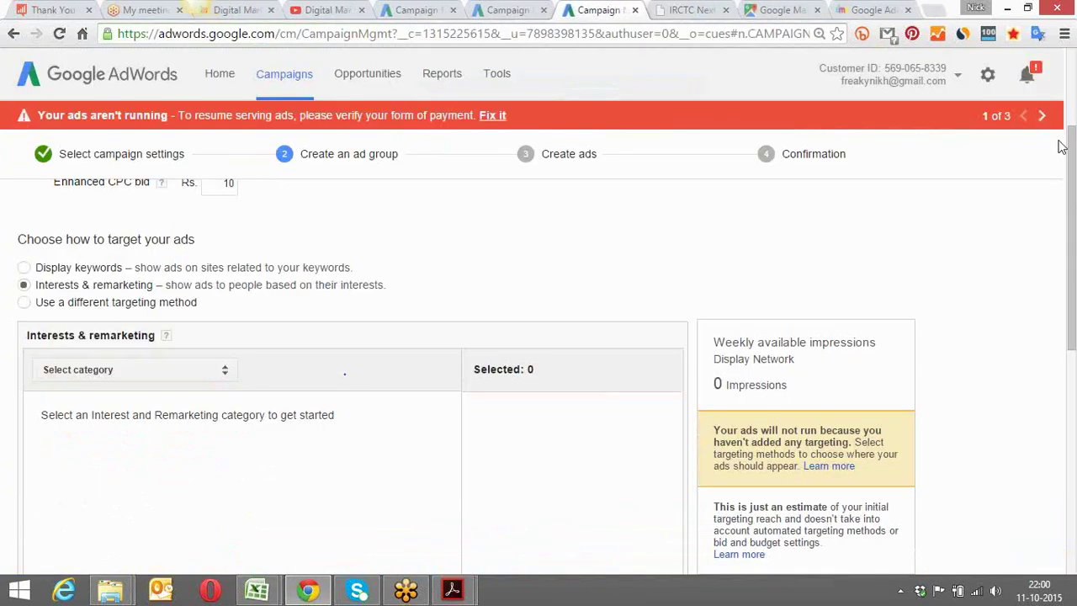
Scroll to 'Choose how to target your ads' and open the Interests & remarketing category list
{"action": "left_click_drag", "start_coordinate": [1073, 145], "coordinate": [1073, 164]}
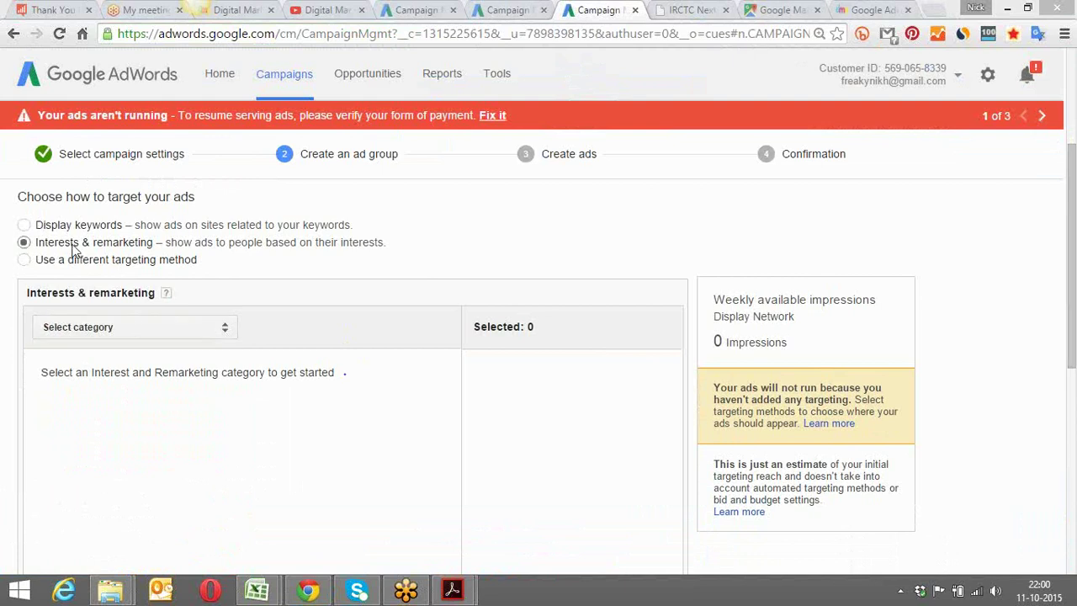
{"action": "left_click", "coordinate": [223, 337]}
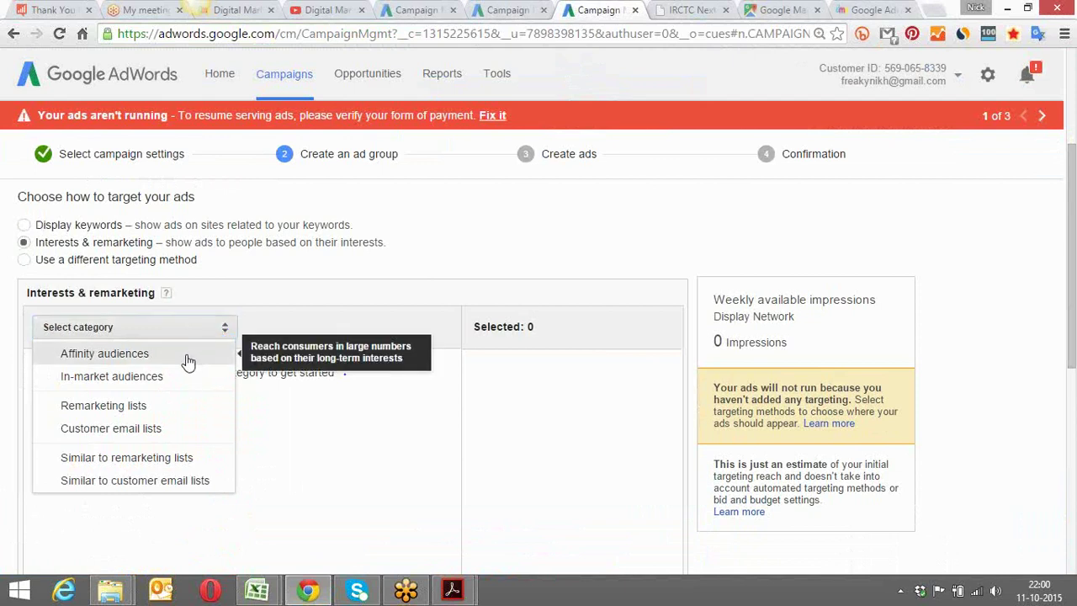
Browse Affinity audiences and add Business Professionals and Do-It-Yourselfers
{"action": "left_click", "coordinate": [188, 357]}
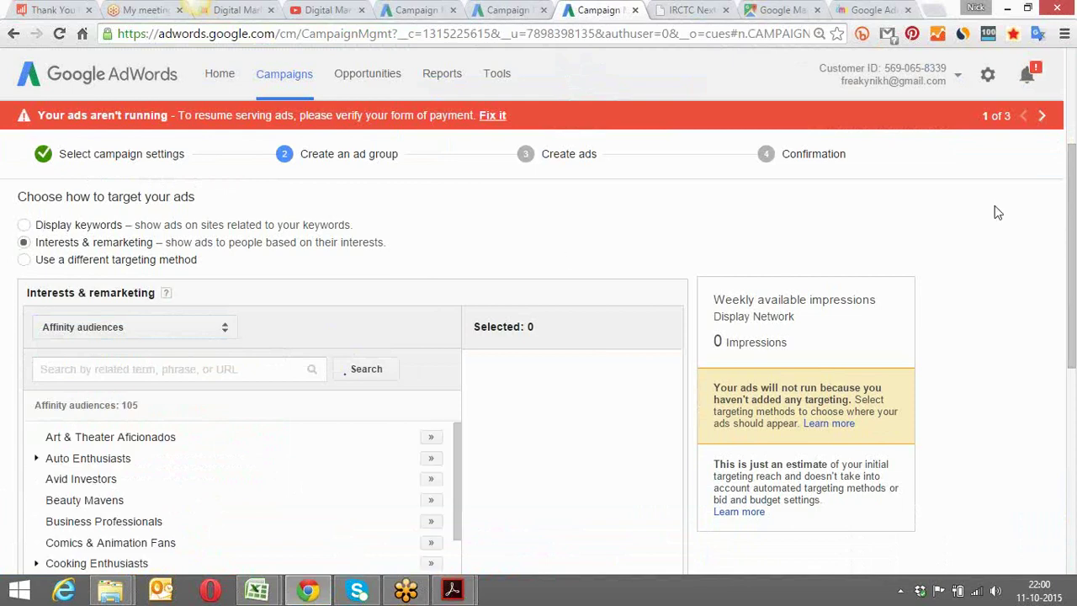
{"action": "left_click_drag", "start_coordinate": [1070, 173], "coordinate": [1068, 238]}
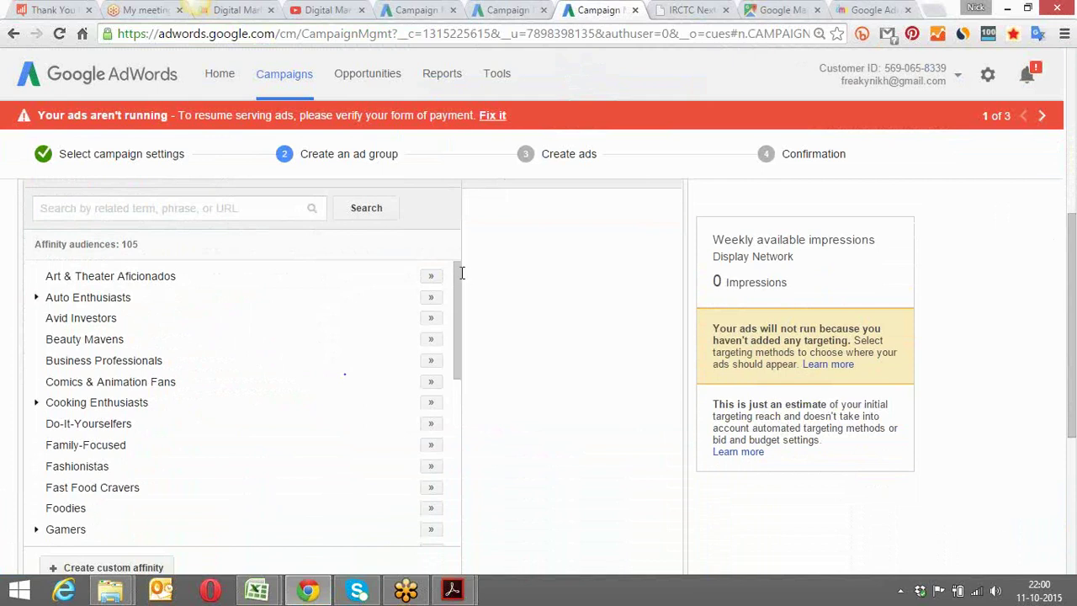
{"action": "left_click_drag", "start_coordinate": [462, 273], "coordinate": [457, 296]}
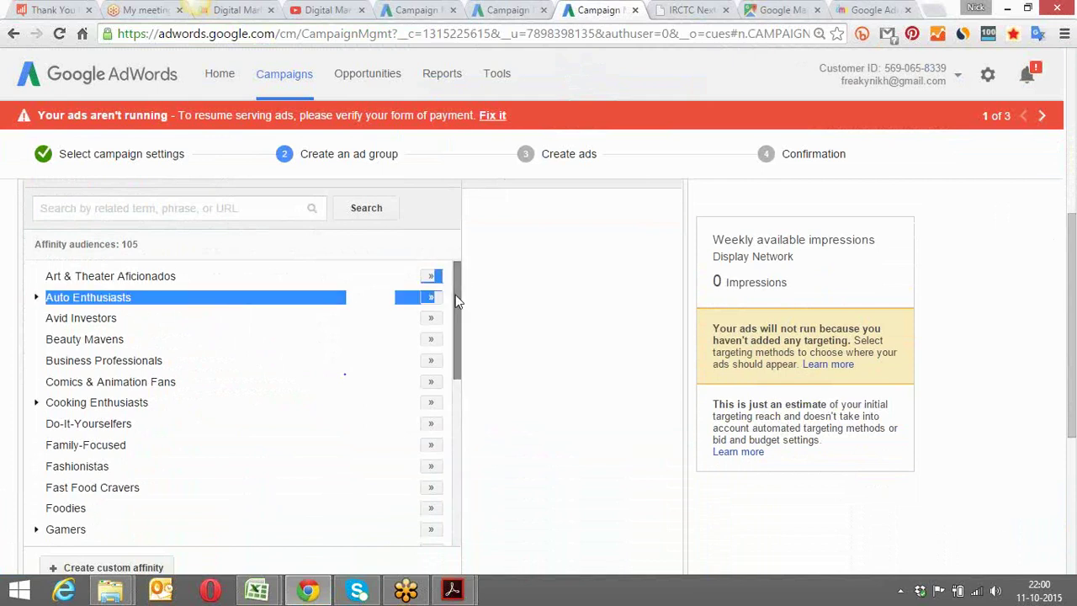
{"action": "left_click", "coordinate": [483, 320]}
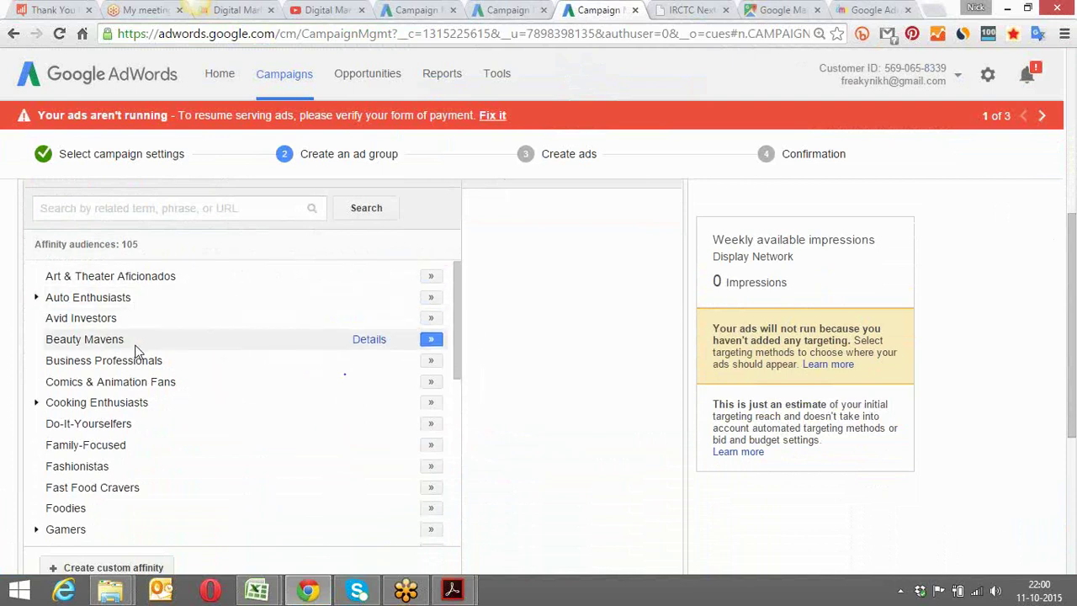
{"action": "left_click", "coordinate": [432, 361]}
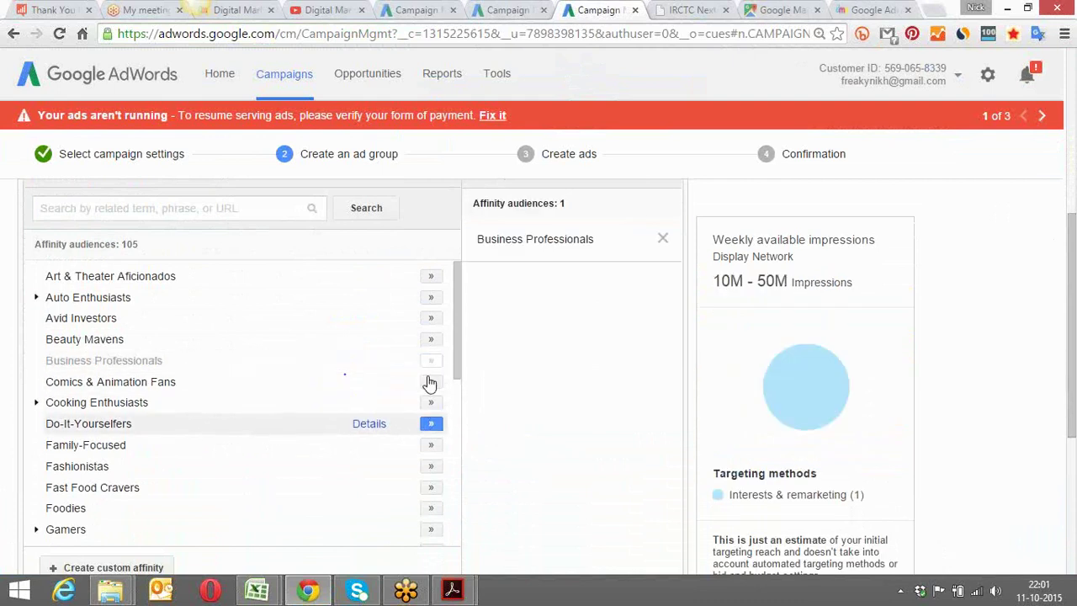
{"action": "left_click", "coordinate": [432, 425]}
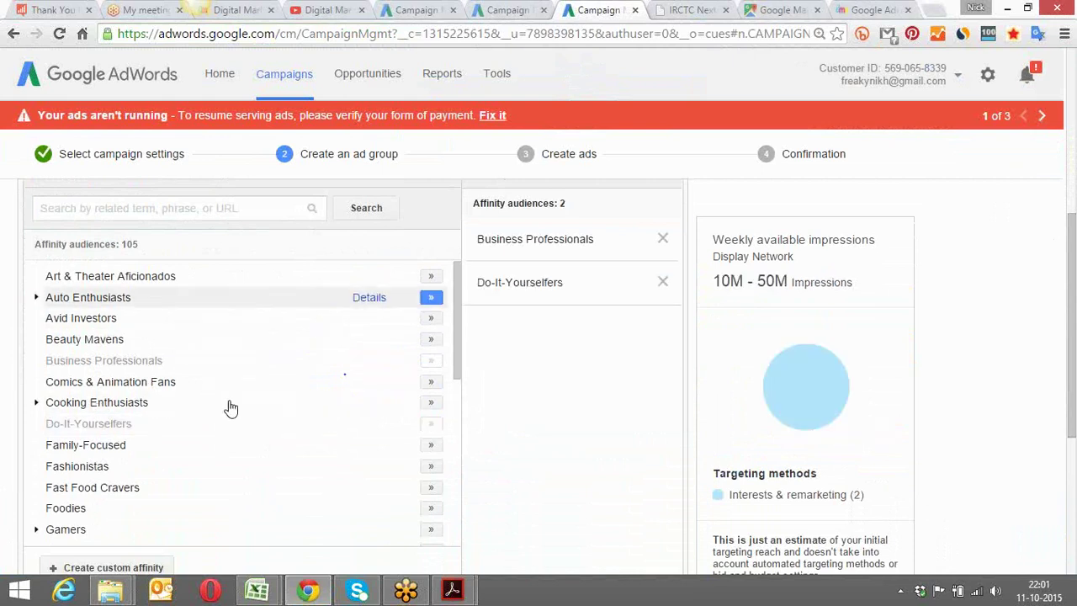
Add the Mobile Enthusiasts and Technophiles affinity audiences, estimating 50M–100M weekly impressions
{"action": "left_click_drag", "start_coordinate": [459, 290], "coordinate": [454, 392]}
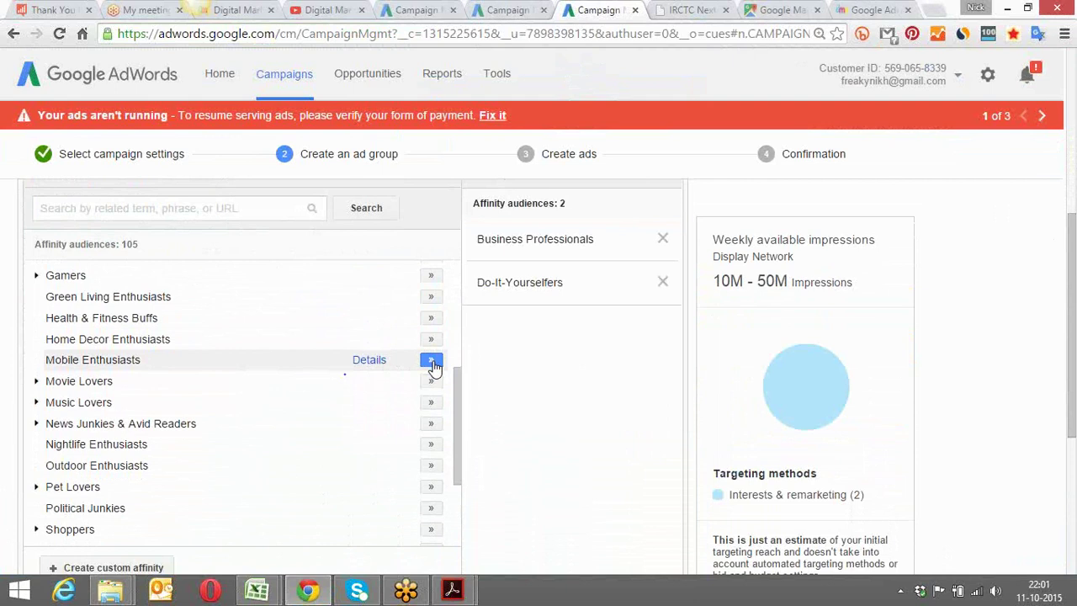
{"action": "left_click", "coordinate": [430, 361]}
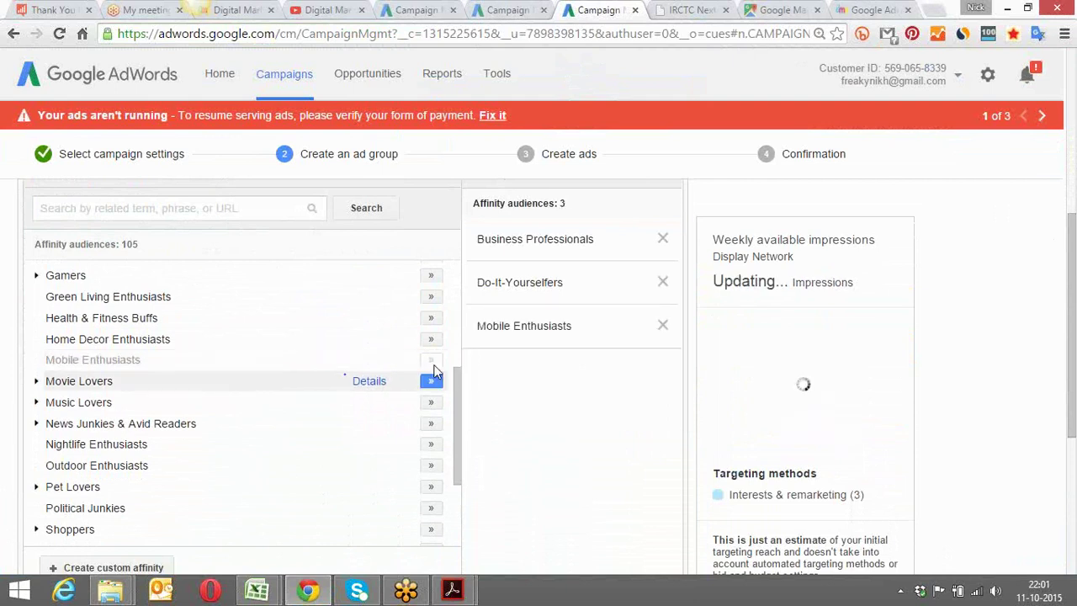
{"action": "left_click_drag", "start_coordinate": [452, 401], "coordinate": [455, 479]}
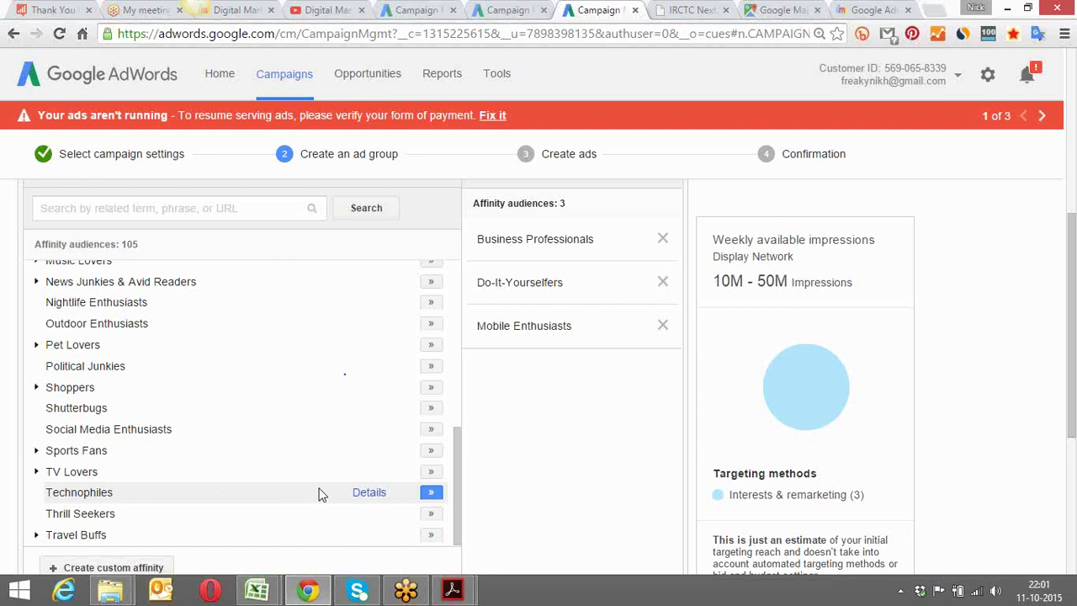
{"action": "left_click", "coordinate": [431, 493]}
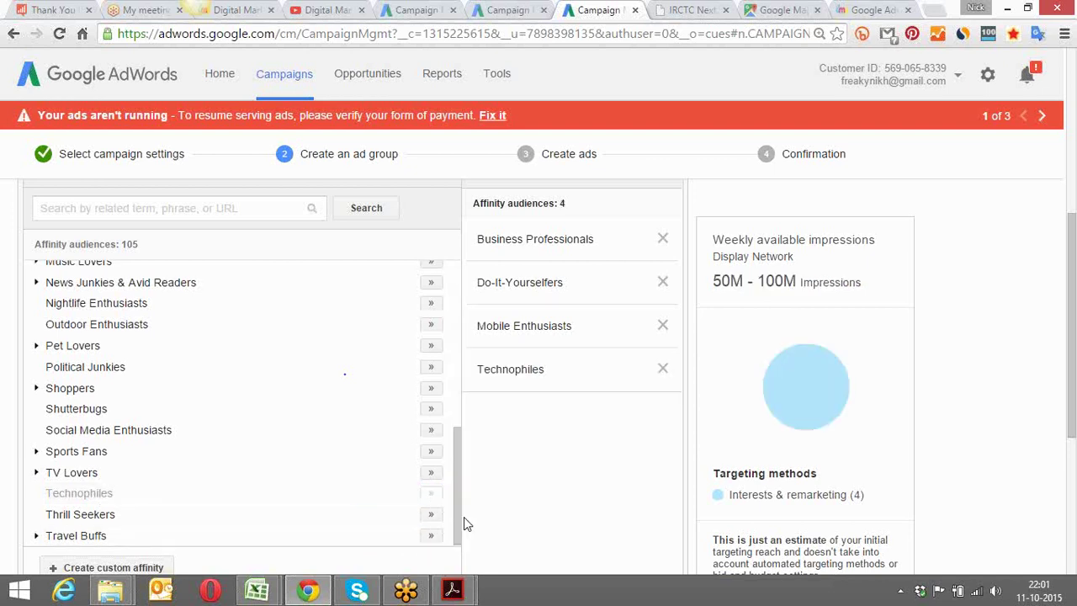
{"action": "left_click_drag", "start_coordinate": [461, 523], "coordinate": [462, 507]}
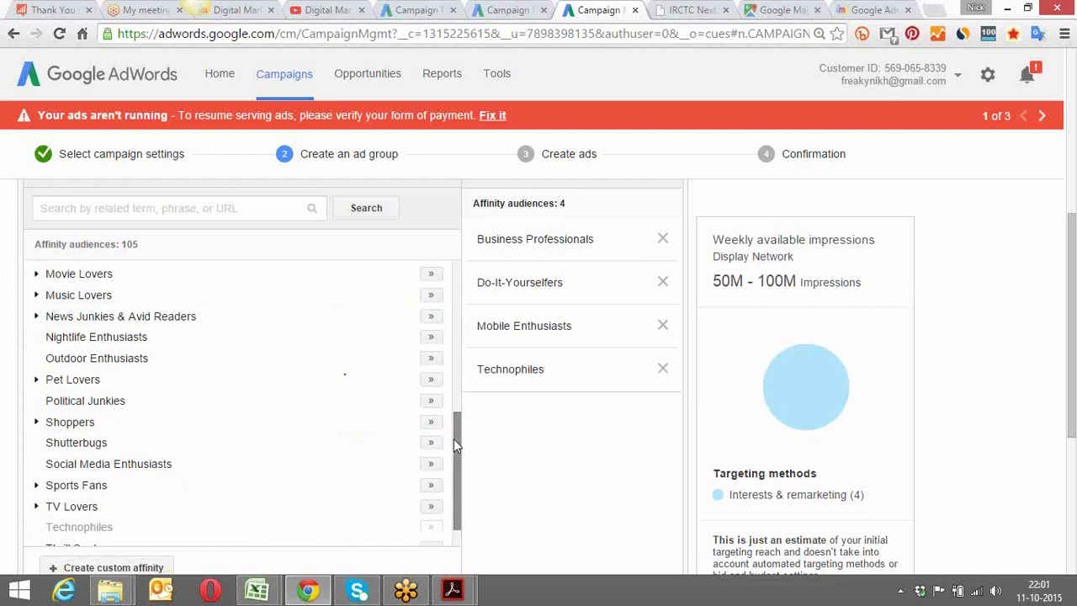
{"action": "left_click_drag", "start_coordinate": [459, 447], "coordinate": [465, 277]}
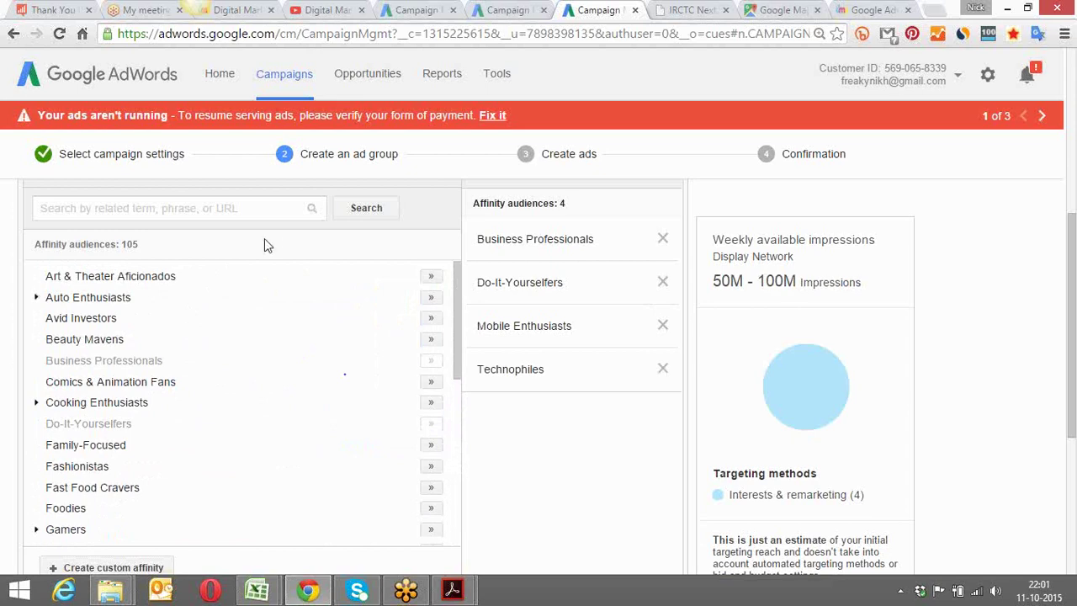
{"action": "left_click_drag", "start_coordinate": [1070, 291], "coordinate": [1069, 227]}
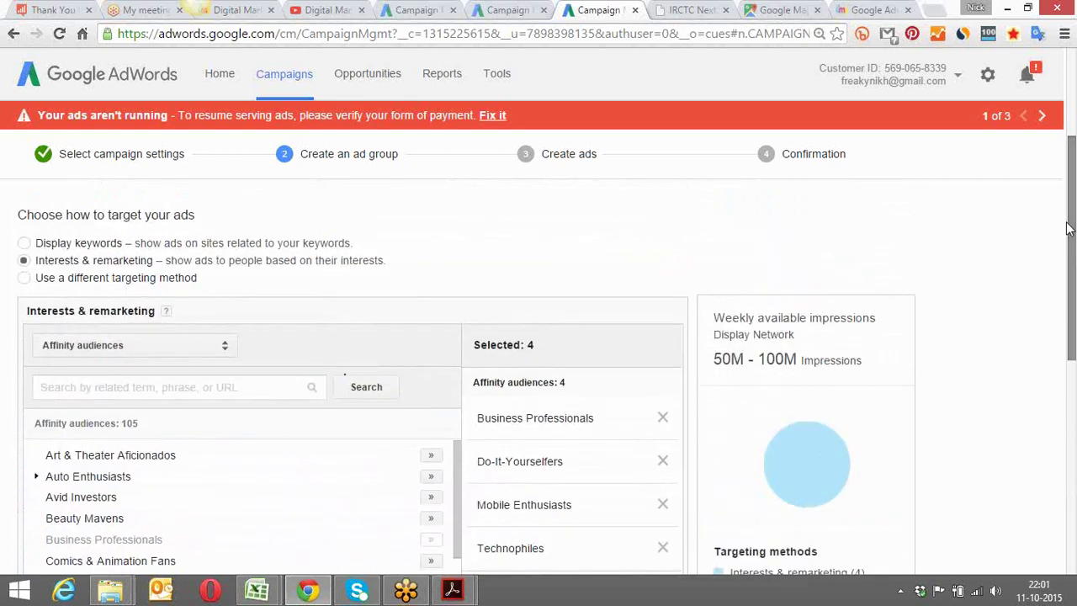
{"action": "left_click", "coordinate": [224, 352]}
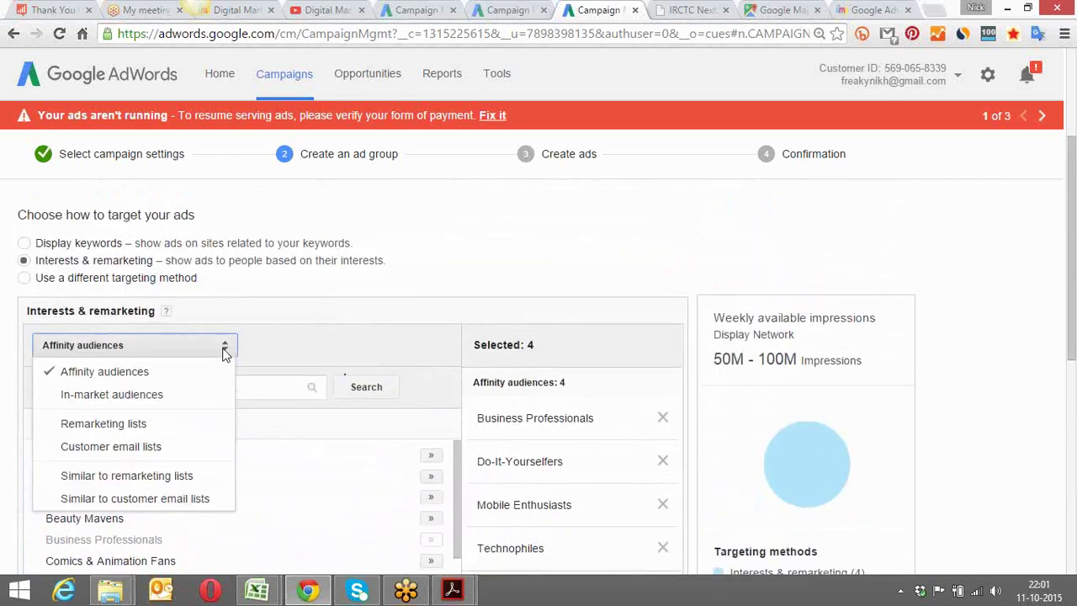
Add the Education and Employment in-market audiences, bringing the targeted audiences to six
{"action": "left_click", "coordinate": [183, 400]}
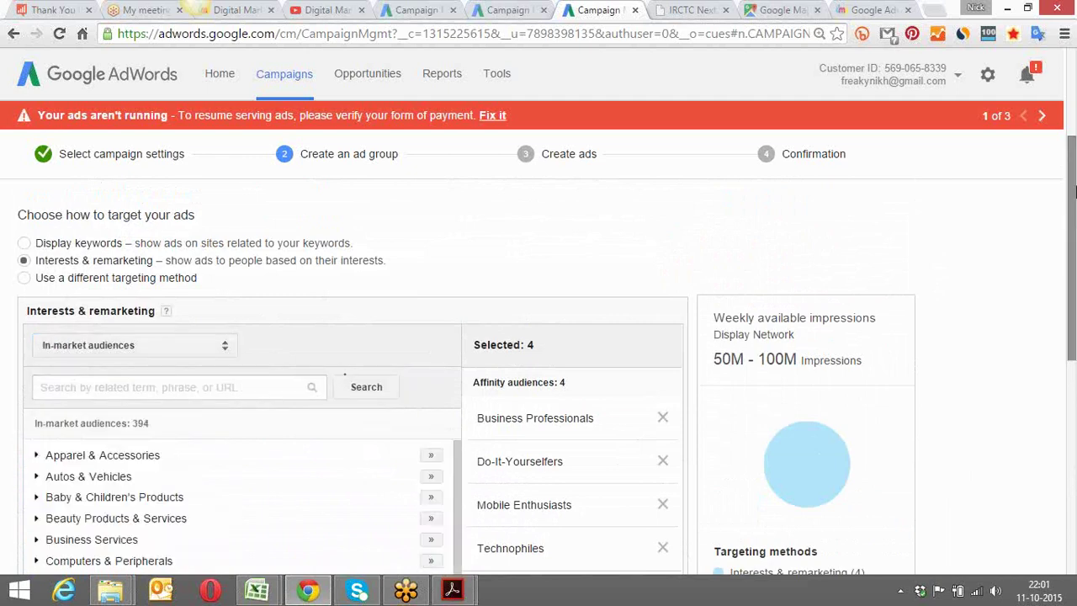
{"action": "left_click_drag", "start_coordinate": [1070, 196], "coordinate": [1070, 264]}
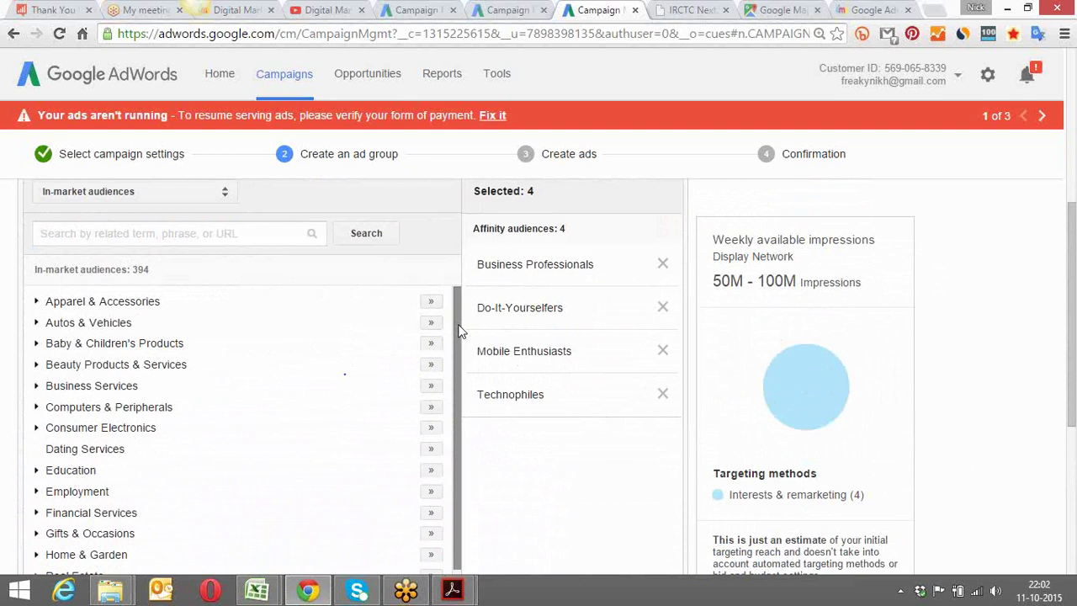
{"action": "mouse_move", "coordinate": [459, 333]}
{"action": "left_mouse_down"}
{"action": "mouse_move", "coordinate": [458, 375]}
{"action": "mouse_move", "coordinate": [460, 318]}
{"action": "left_mouse_up"}
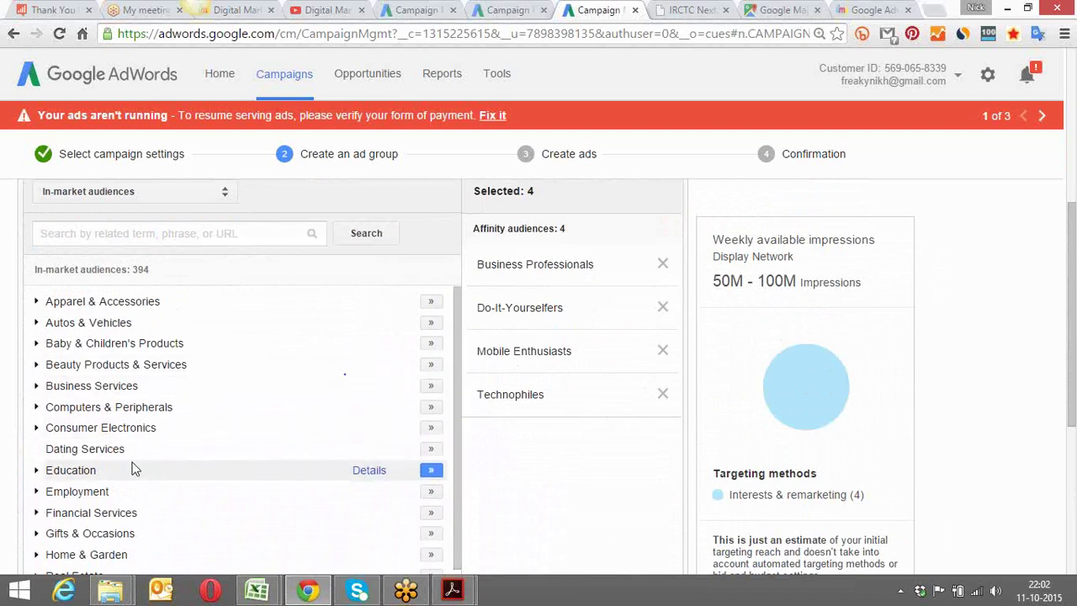
{"action": "left_click", "coordinate": [433, 472]}
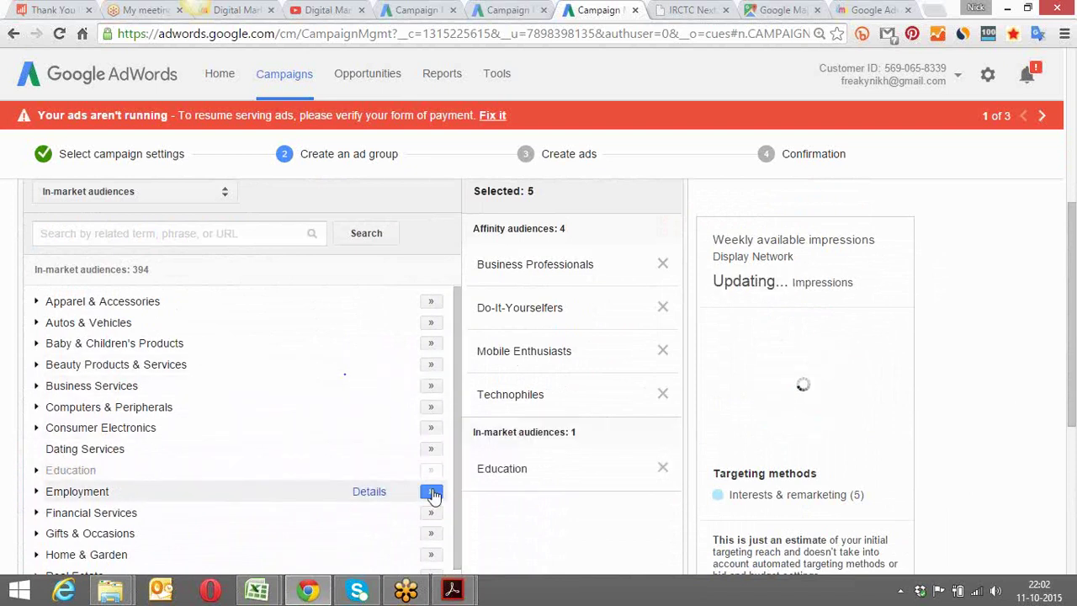
{"action": "left_click", "coordinate": [432, 493]}
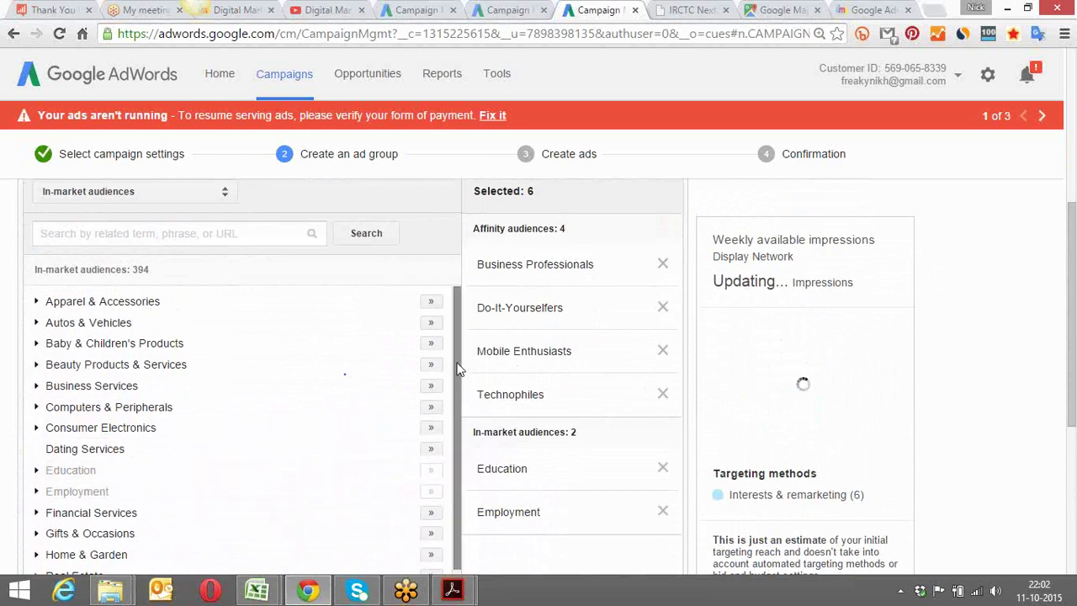
{"action": "scroll", "coordinate": [458, 387], "scroll_direction": "down", "scroll_amount": 2}
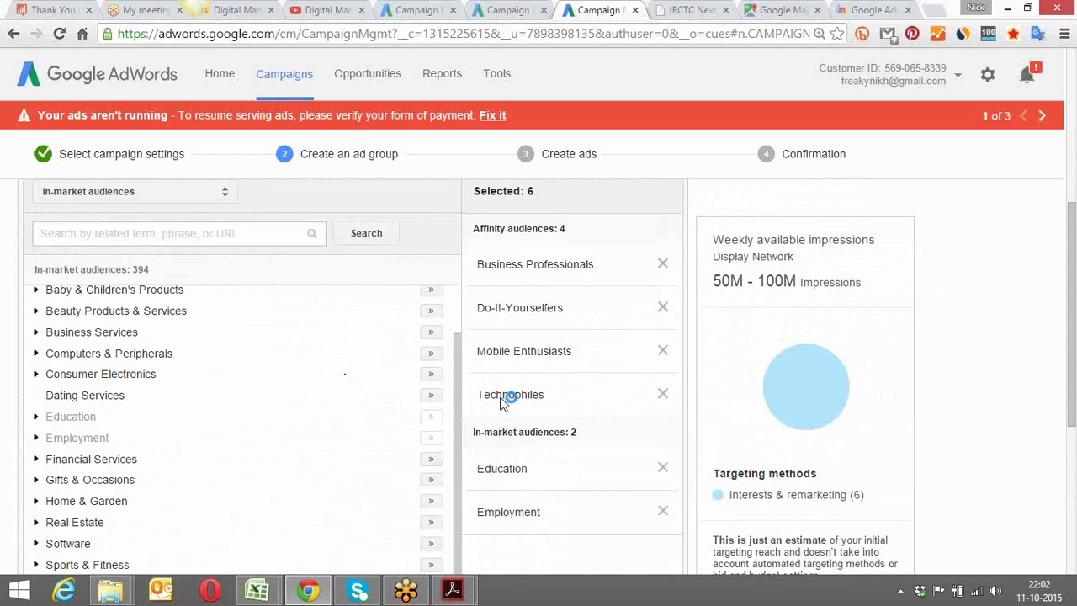
{"action": "left_click", "coordinate": [225, 193]}
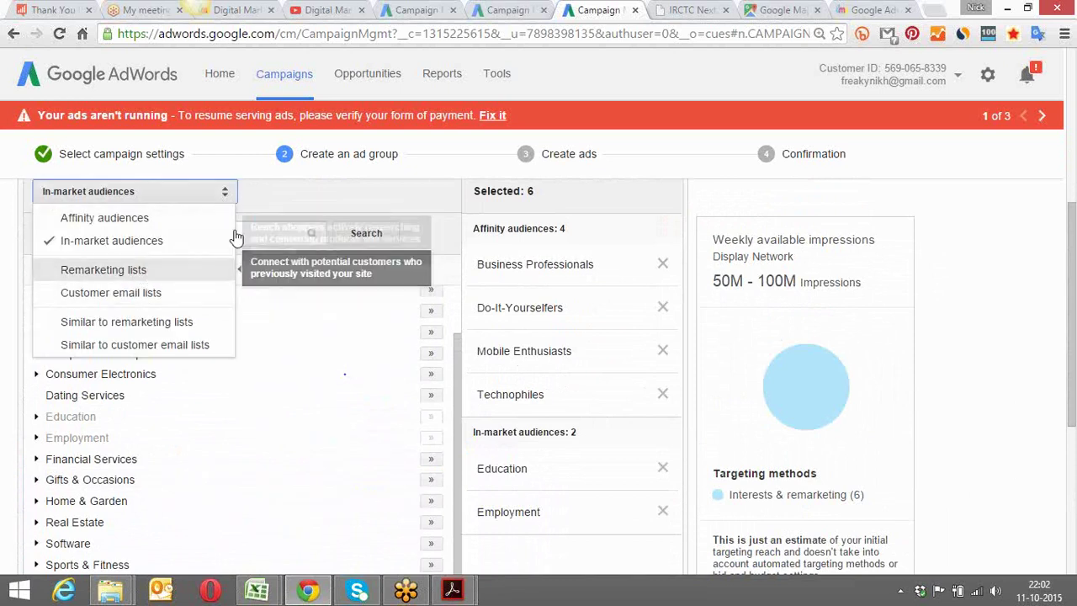
{"action": "left_click", "coordinate": [328, 201]}
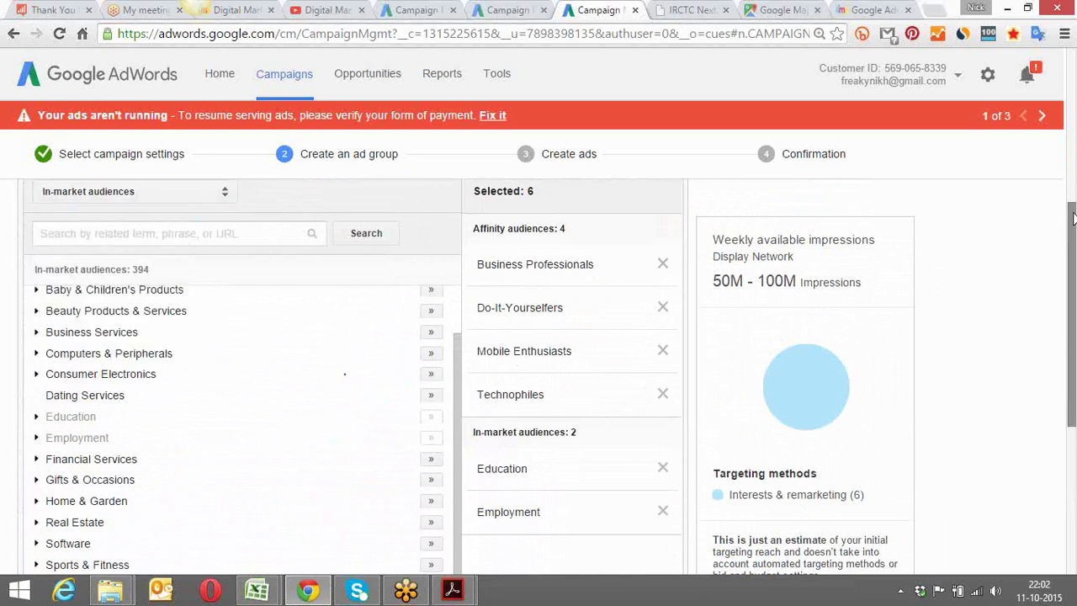
{"action": "left_click_drag", "start_coordinate": [1073, 219], "coordinate": [1071, 147]}
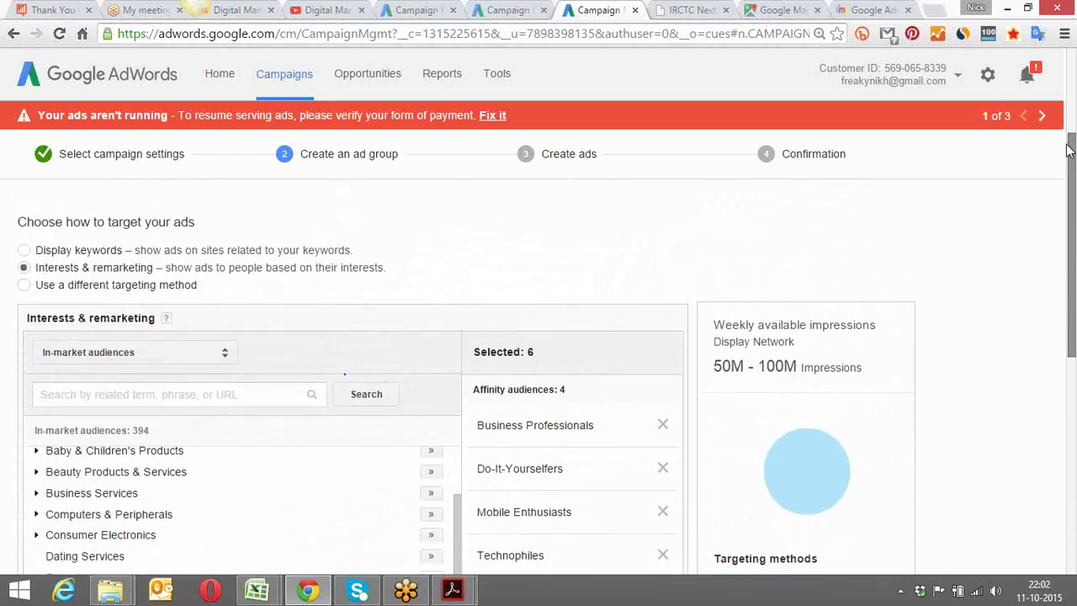
Switch targeting to Topics and add Jobs & Education and Computers & Electronics
{"action": "left_click", "coordinate": [25, 285]}
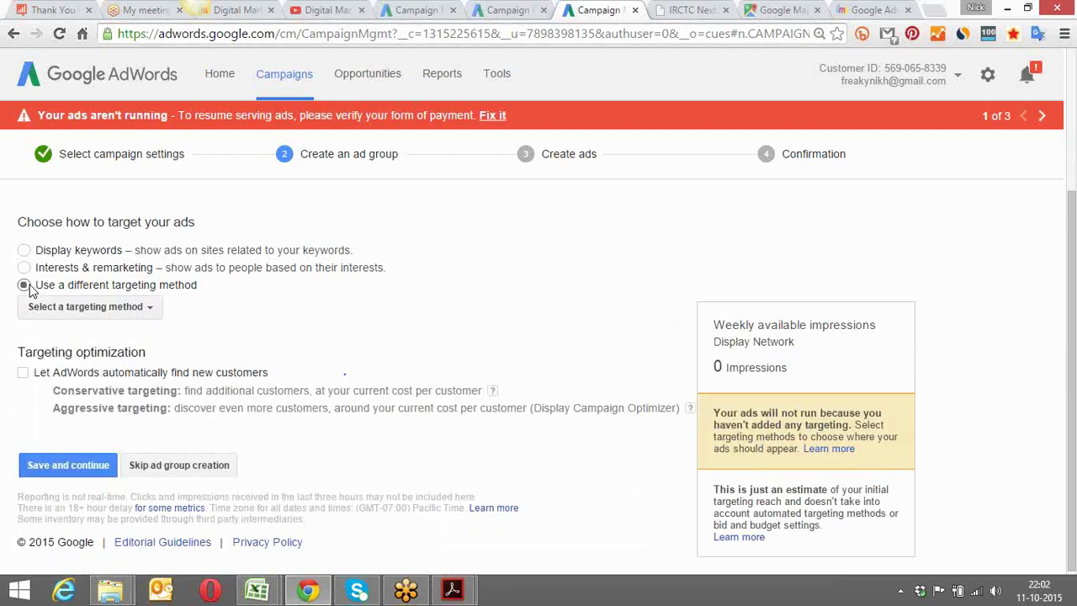
{"action": "left_click", "coordinate": [129, 308]}
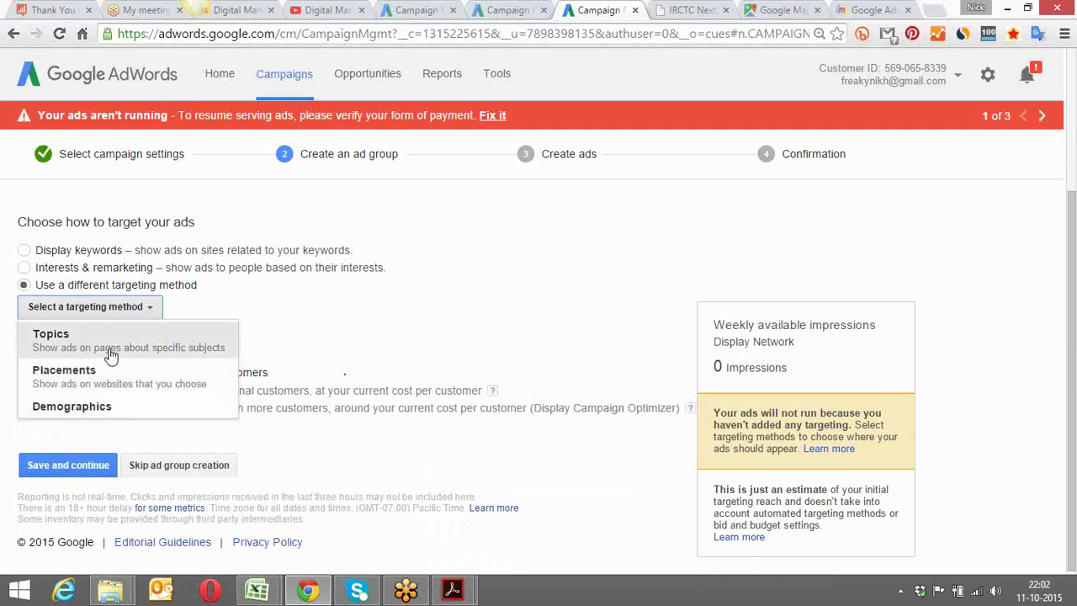
{"action": "left_click", "coordinate": [110, 352]}
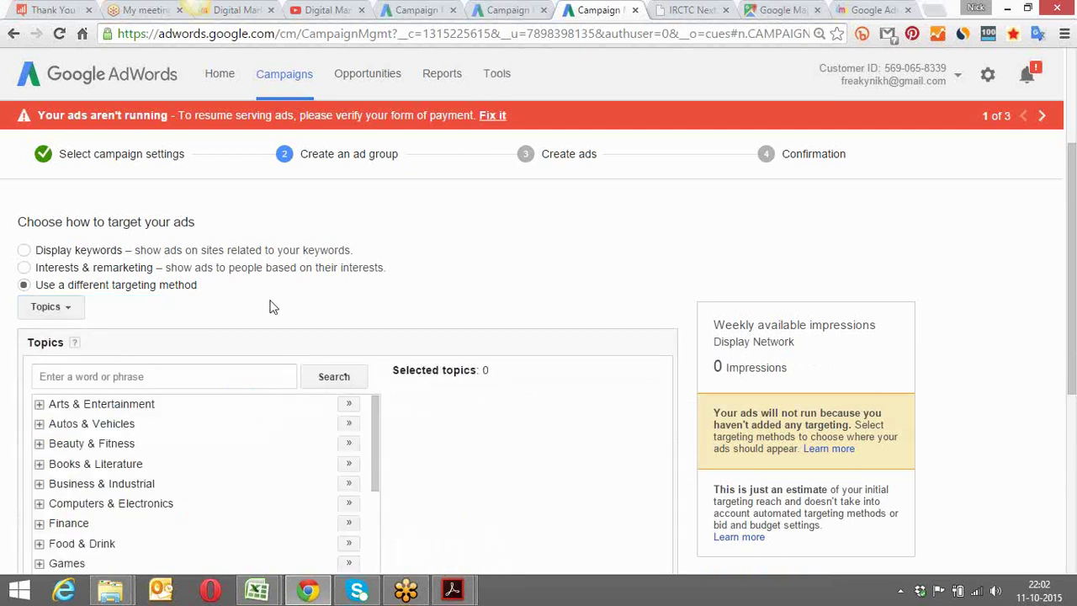
{"action": "scroll", "coordinate": [270, 308], "scroll_direction": "down", "scroll_amount": 1}
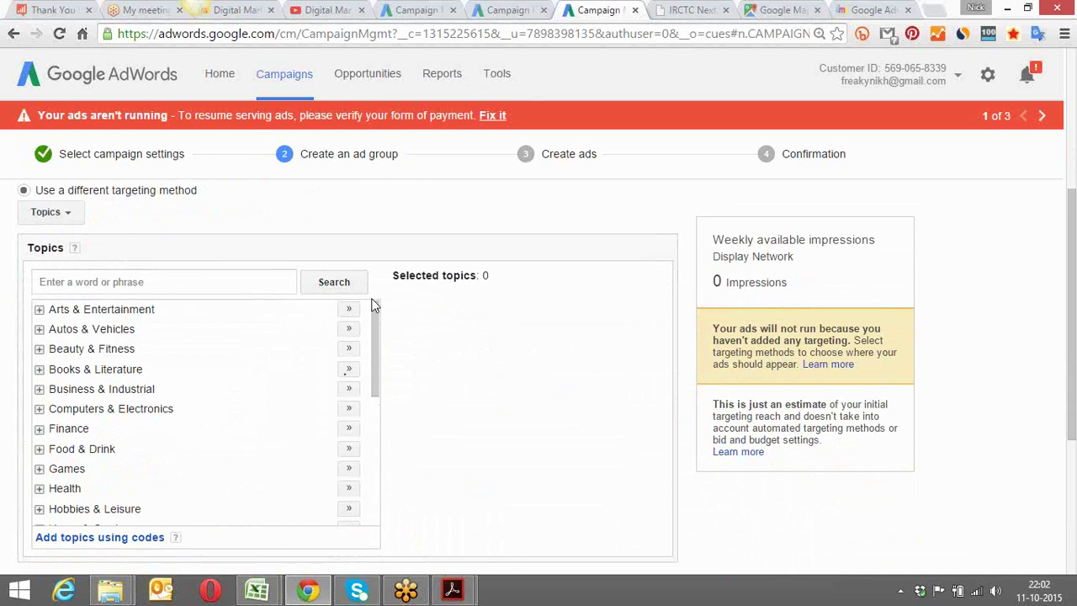
{"action": "left_click_drag", "start_coordinate": [376, 306], "coordinate": [370, 384]}
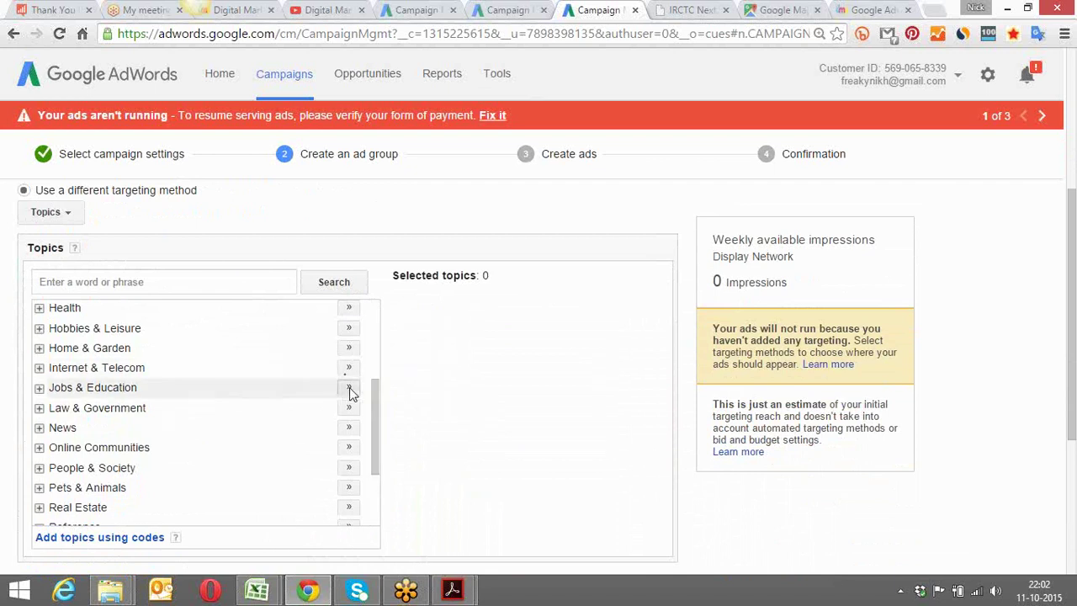
{"action": "left_click", "coordinate": [349, 387]}
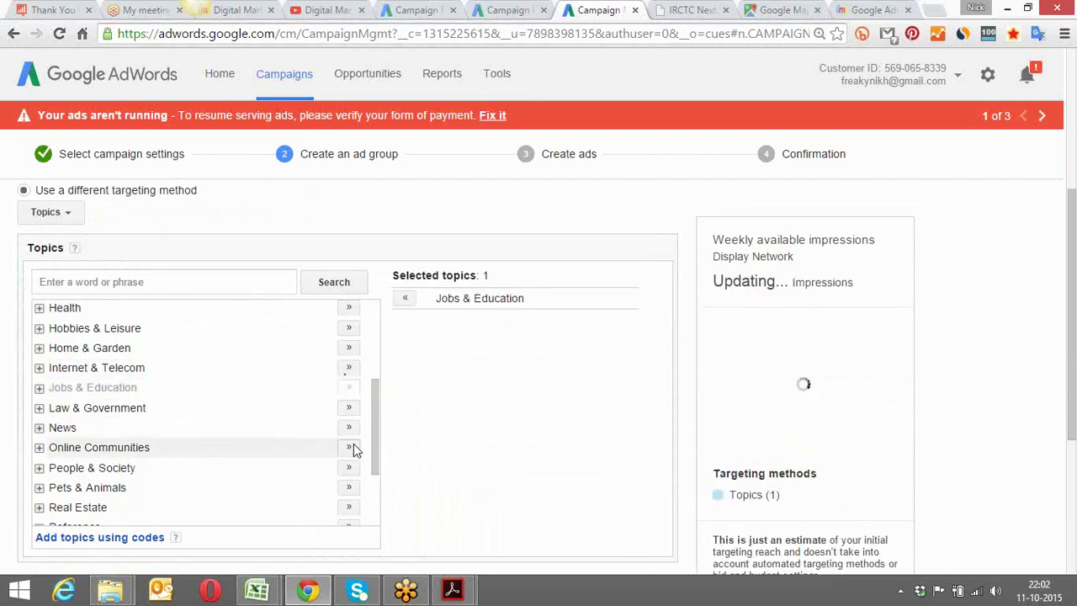
{"action": "mouse_move", "coordinate": [375, 444]}
{"action": "left_mouse_down"}
{"action": "mouse_move", "coordinate": [373, 502]}
{"action": "mouse_move", "coordinate": [372, 369]}
{"action": "left_mouse_up"}
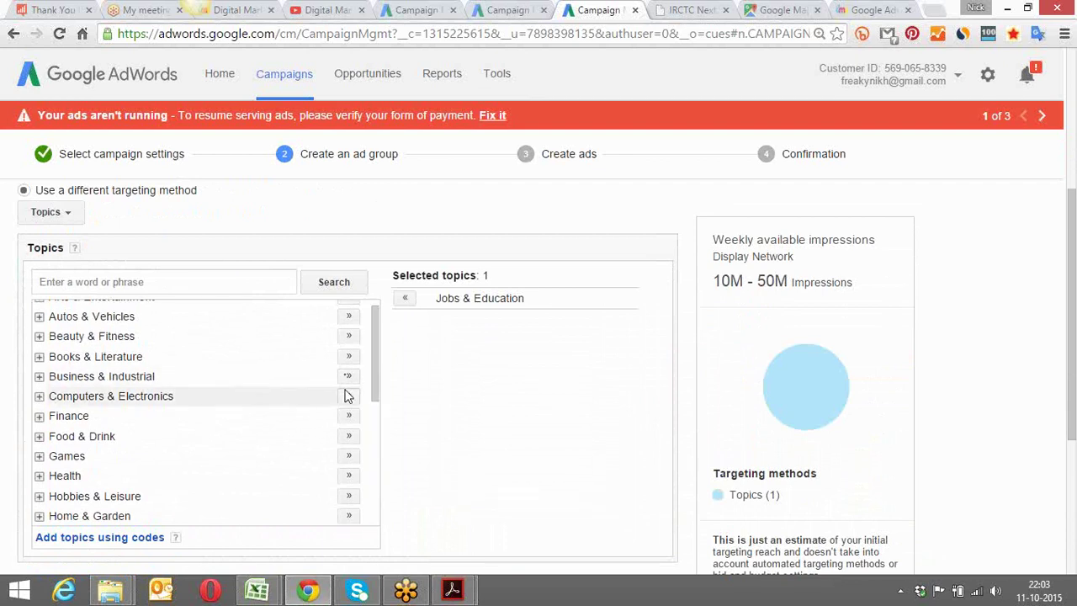
{"action": "left_click", "coordinate": [348, 396]}
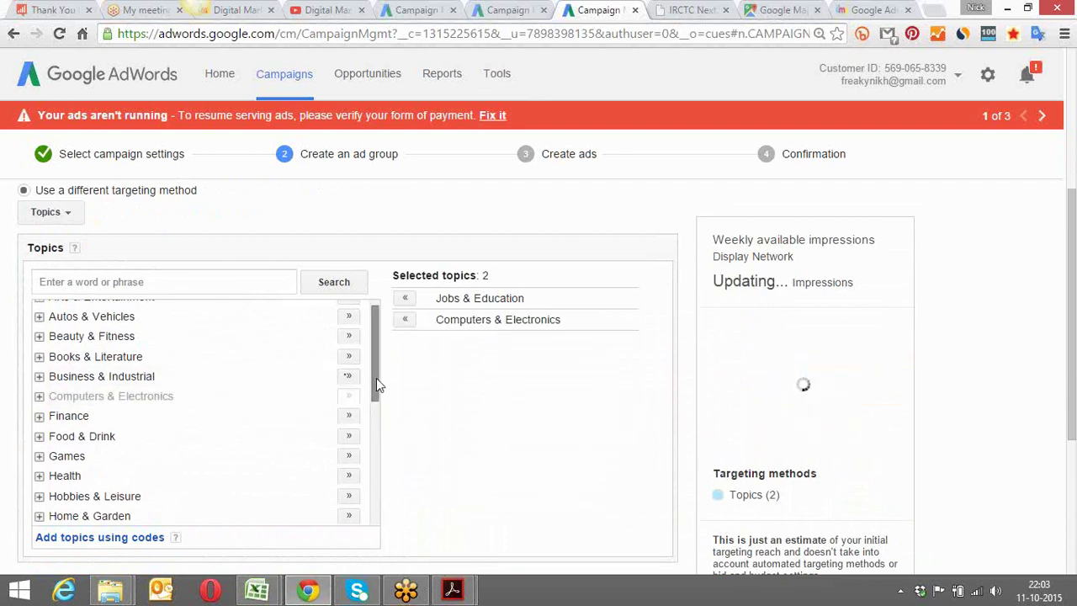
{"action": "scroll", "coordinate": [376, 378], "scroll_direction": "up", "scroll_amount": 1}
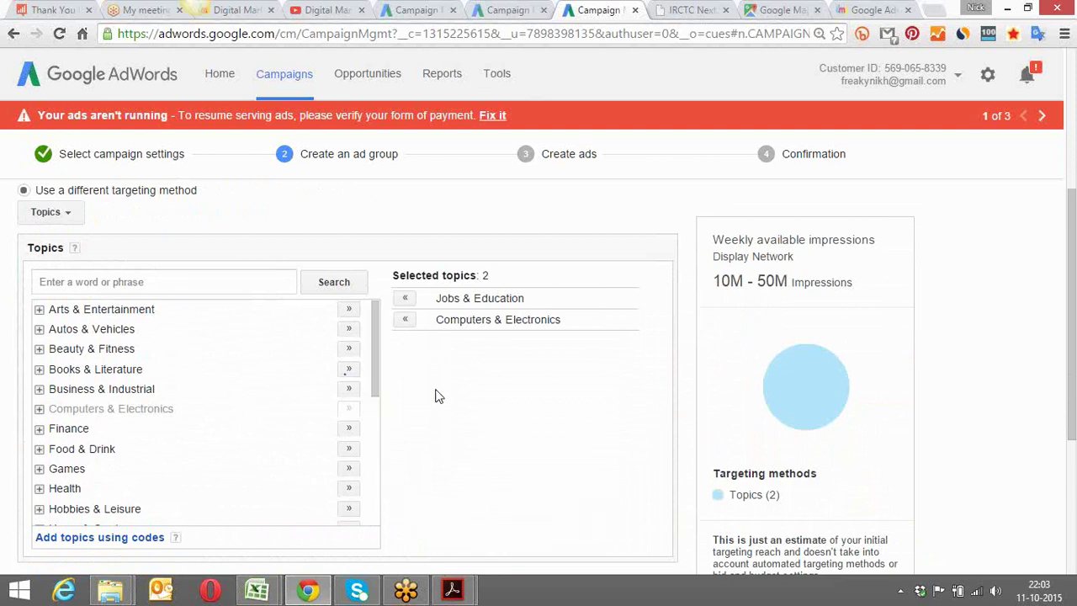
{"action": "scroll", "coordinate": [436, 395], "scroll_direction": "up", "scroll_amount": 3}
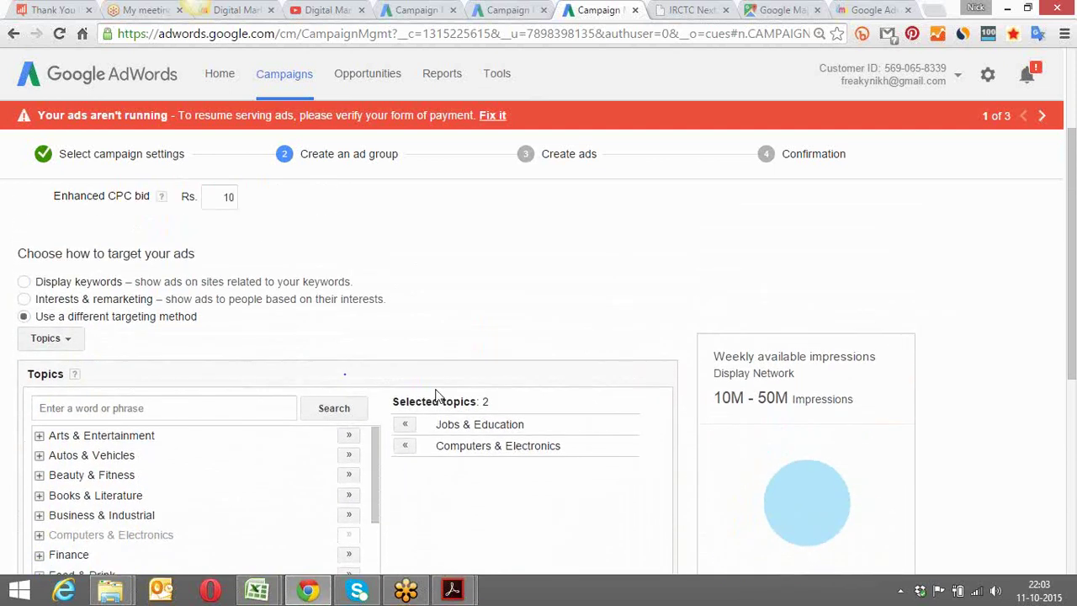
Switch targeting to Placements and search placement ideas for 'naukri'
{"action": "left_click", "coordinate": [72, 345]}
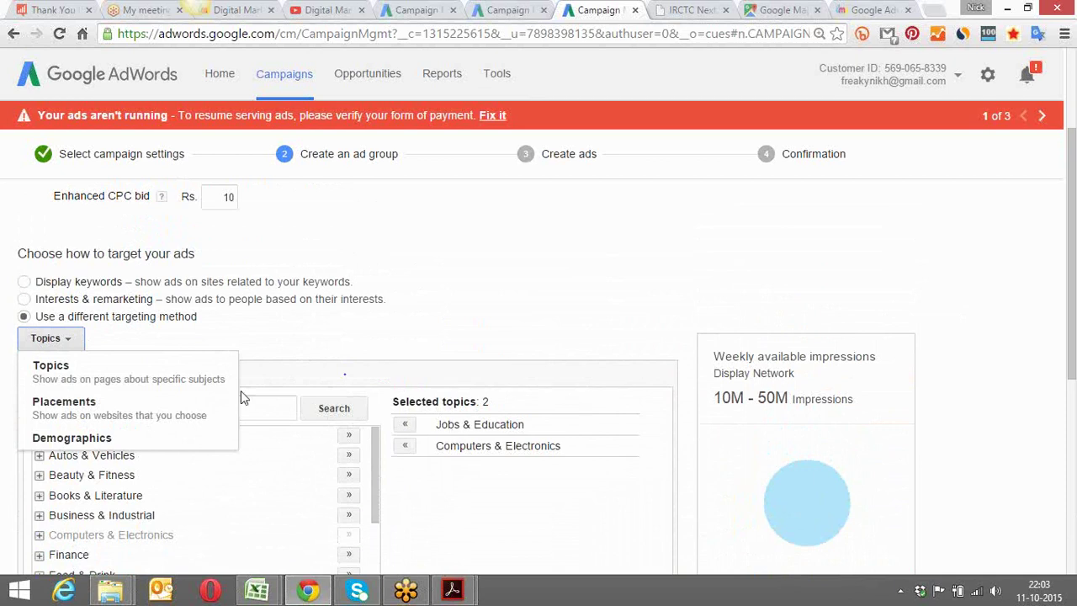
{"action": "left_click", "coordinate": [122, 410]}
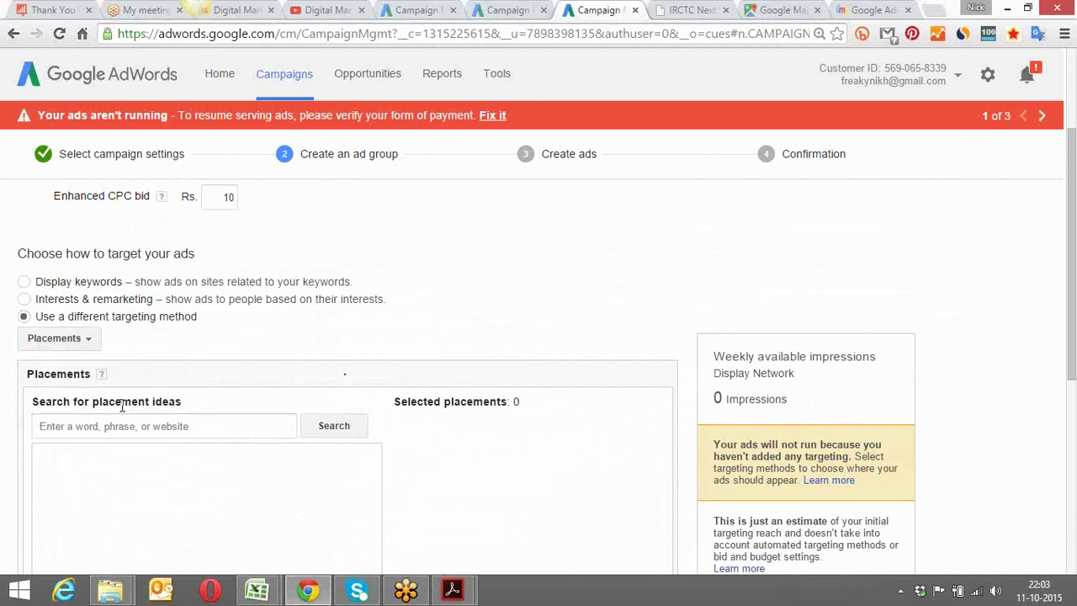
{"action": "left_click_drag", "start_coordinate": [1072, 166], "coordinate": [1073, 230]}
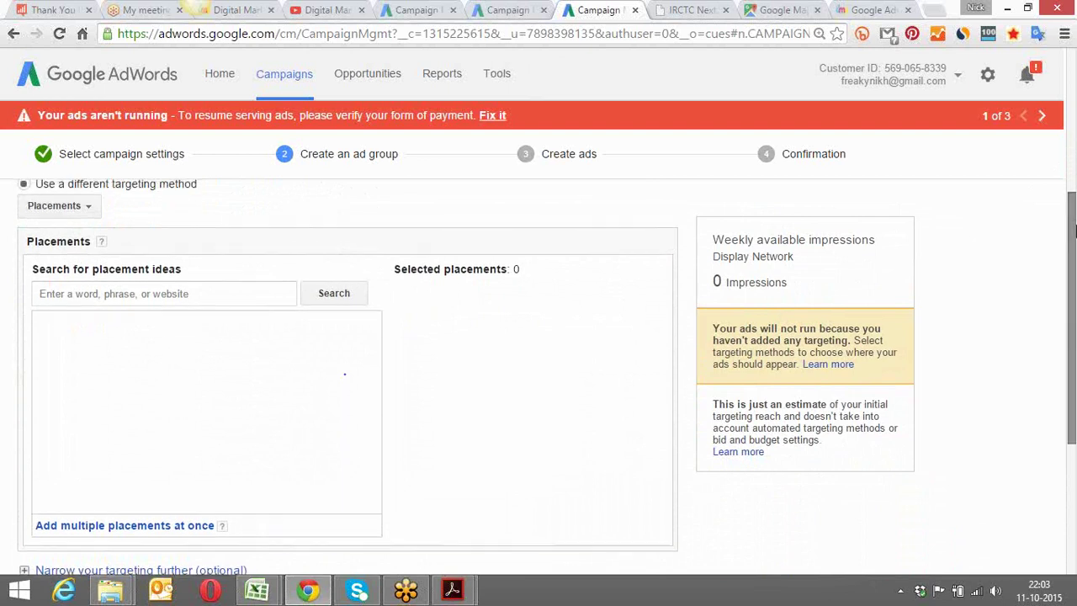
{"action": "left_click", "coordinate": [187, 292]}
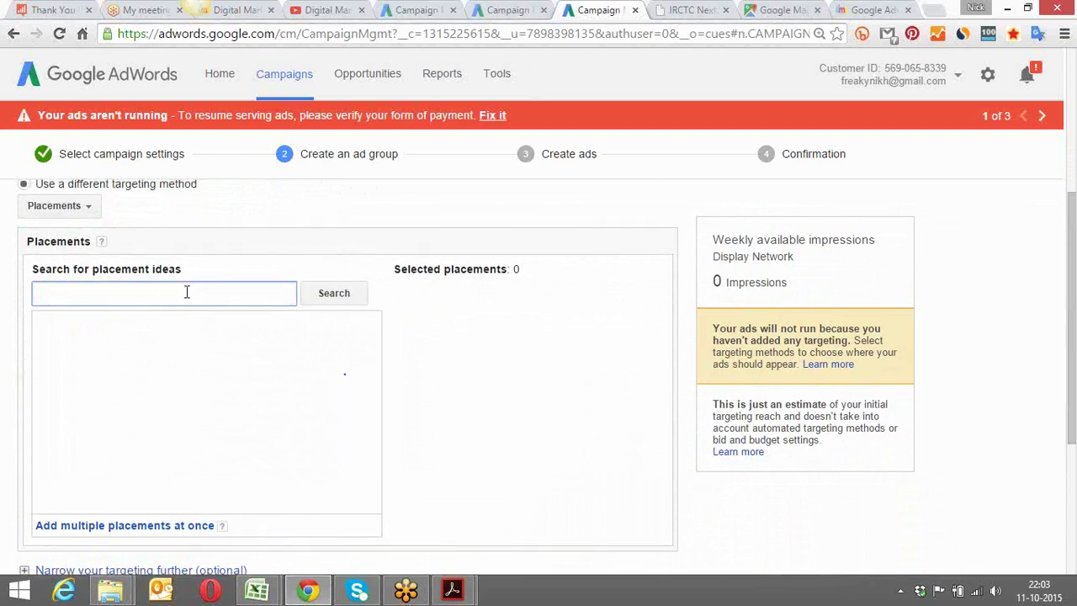
{"action": "type", "text": "naukri"}
{"action": "left_click", "coordinate": [330, 296]}
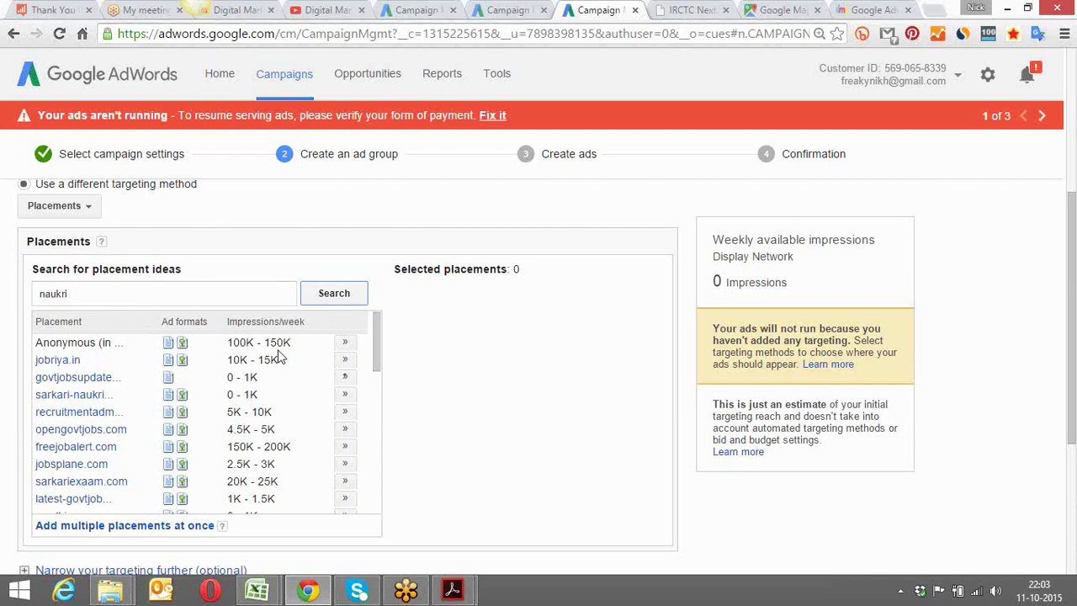
Add naukri.com, naukrihub.com, naukrigulf.com and timesjobs.com as placements
{"action": "left_click_drag", "start_coordinate": [376, 344], "coordinate": [380, 389]}
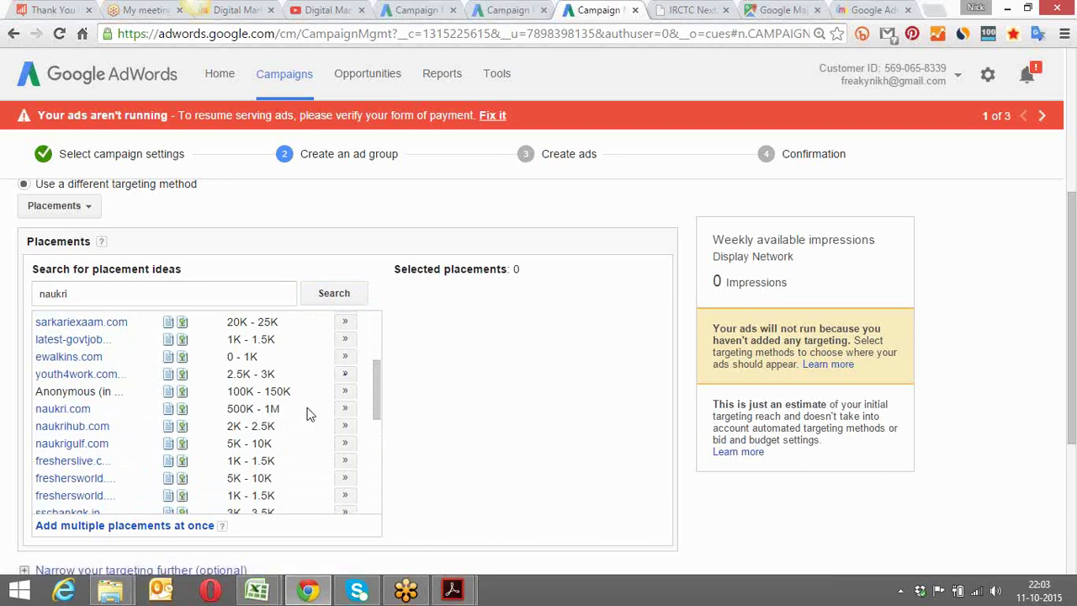
{"action": "left_click", "coordinate": [344, 410]}
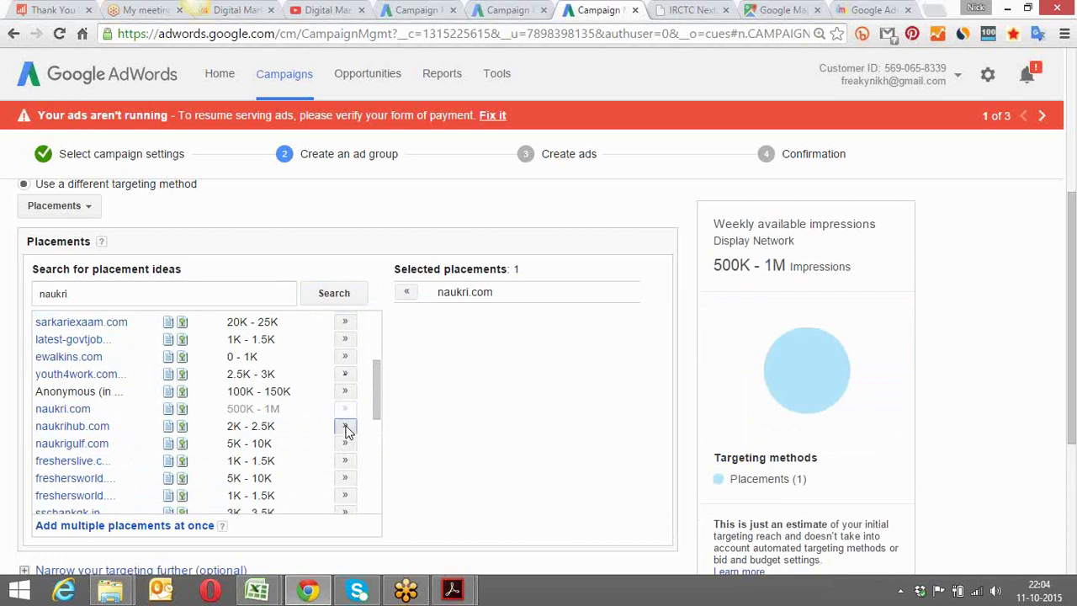
{"action": "left_click", "coordinate": [345, 426]}
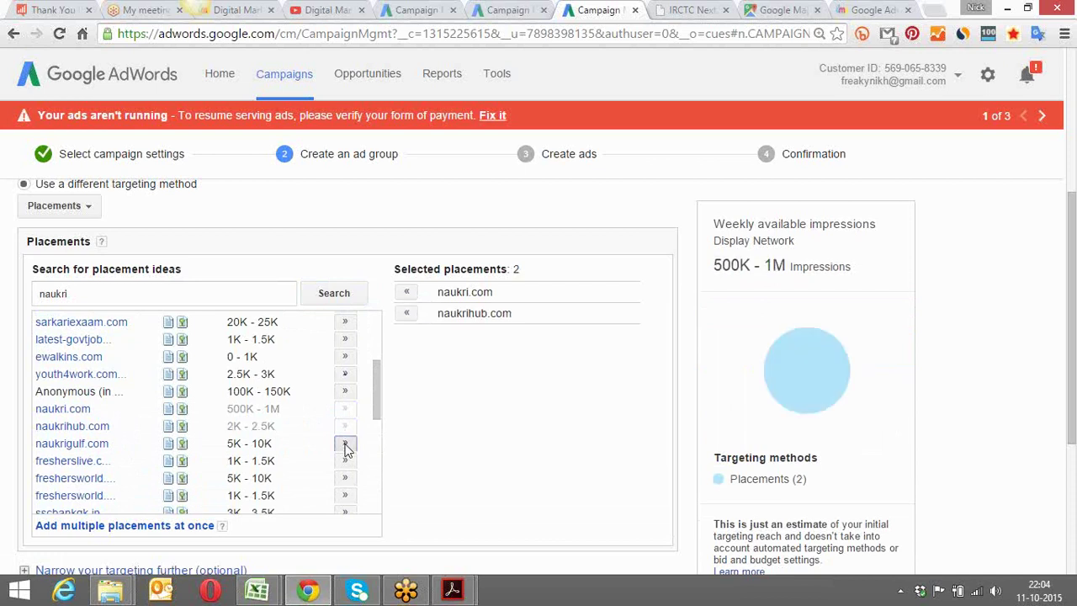
{"action": "left_click", "coordinate": [345, 445]}
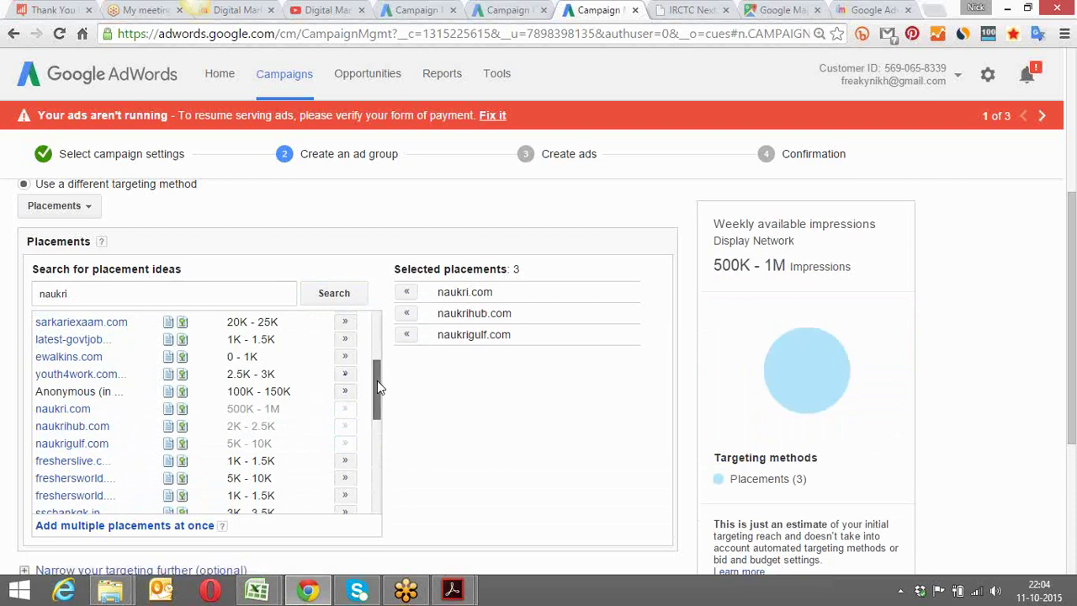
{"action": "left_click_drag", "start_coordinate": [377, 381], "coordinate": [380, 496]}
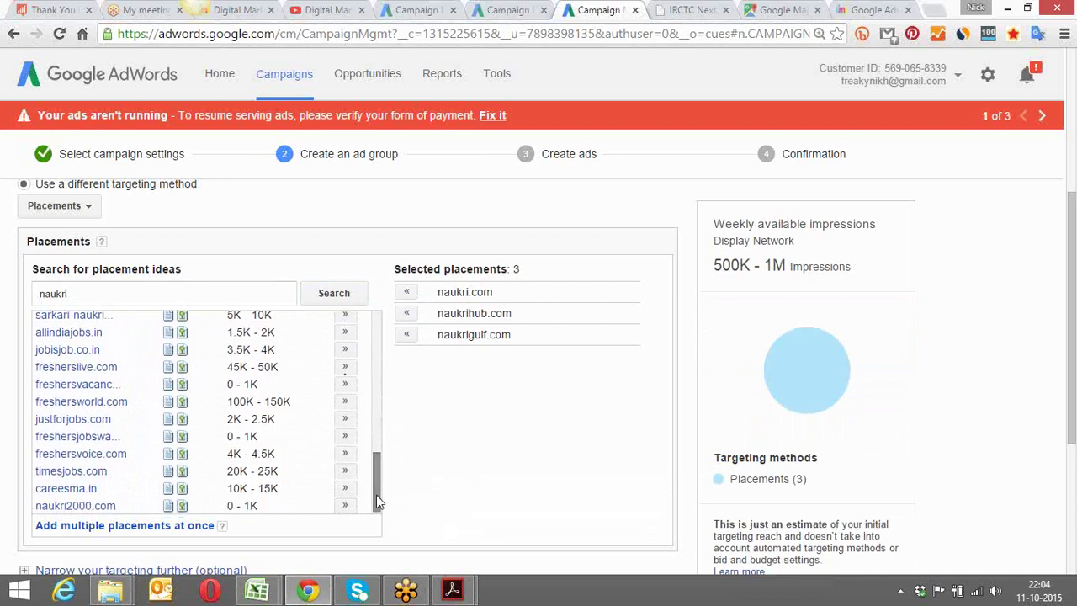
{"action": "left_click", "coordinate": [345, 471]}
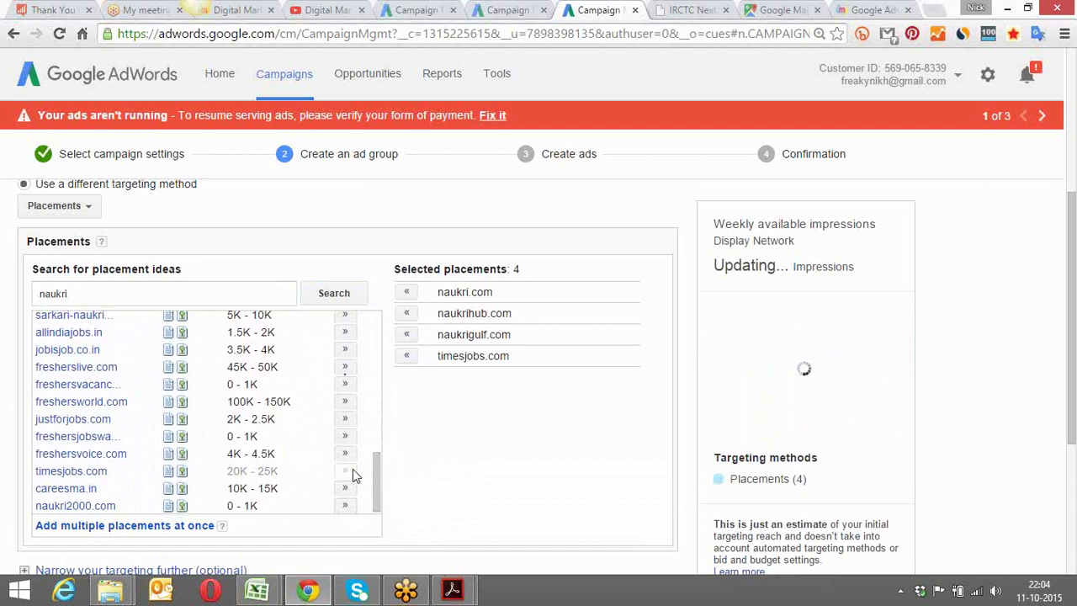
{"action": "left_click_drag", "start_coordinate": [377, 470], "coordinate": [376, 313]}
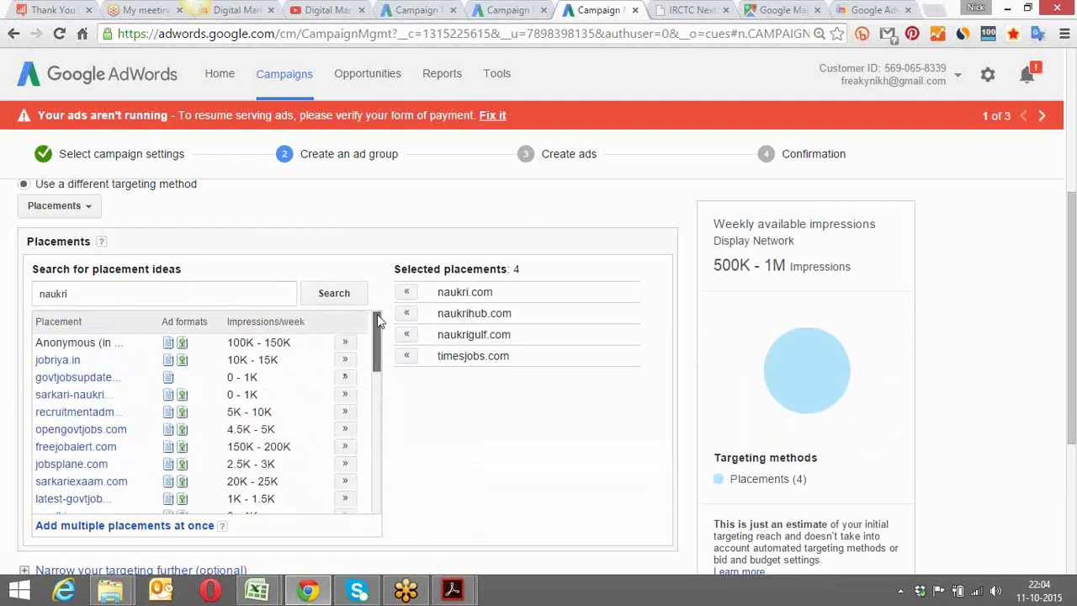
Search placement ideas for 'flipkart' and review suggestions like shopclues.com and craftsvilla.com
{"action": "left_click", "coordinate": [87, 293]}
{"action": "left_click_drag", "start_coordinate": [86, 293], "coordinate": [19, 293]}
{"action": "type", "text": "flipkart"}
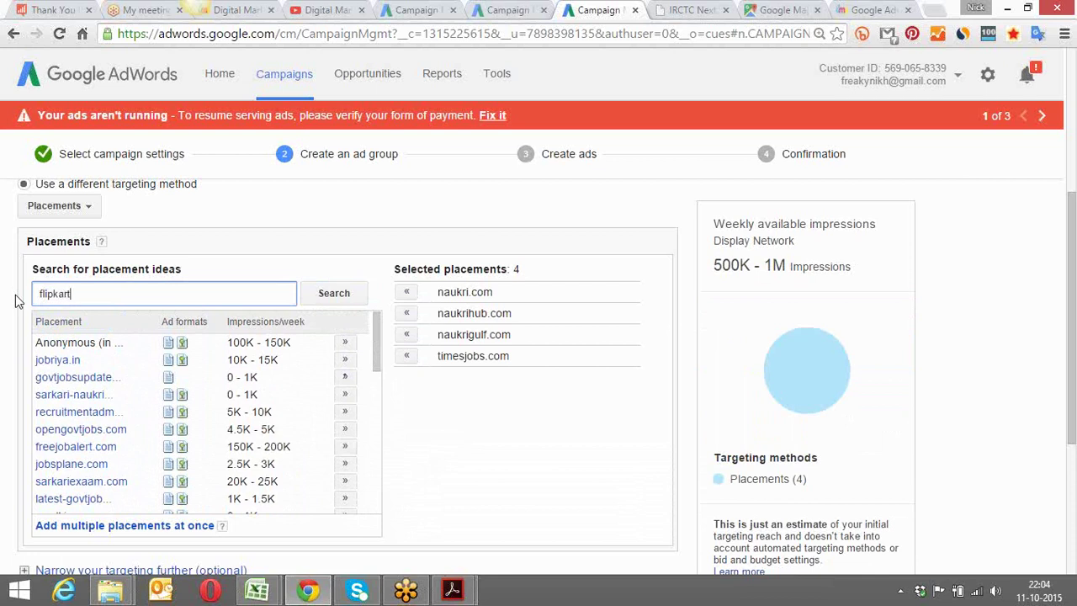
{"action": "key", "text": "Return"}
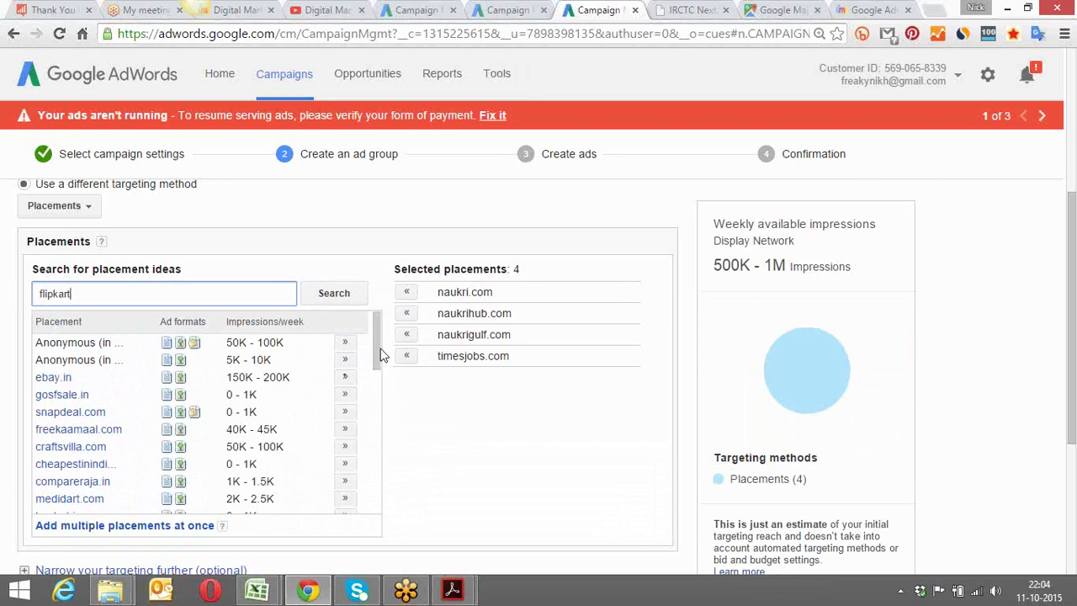
{"action": "scroll", "coordinate": [376, 353], "scroll_direction": "down", "scroll_amount": 1}
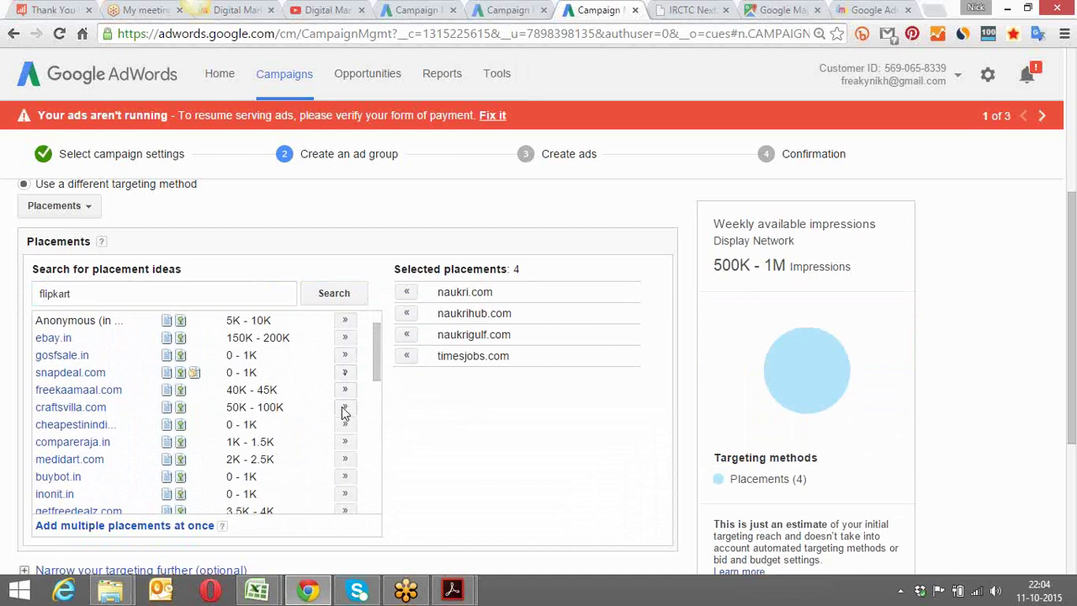
{"action": "left_click_drag", "start_coordinate": [375, 358], "coordinate": [385, 445]}
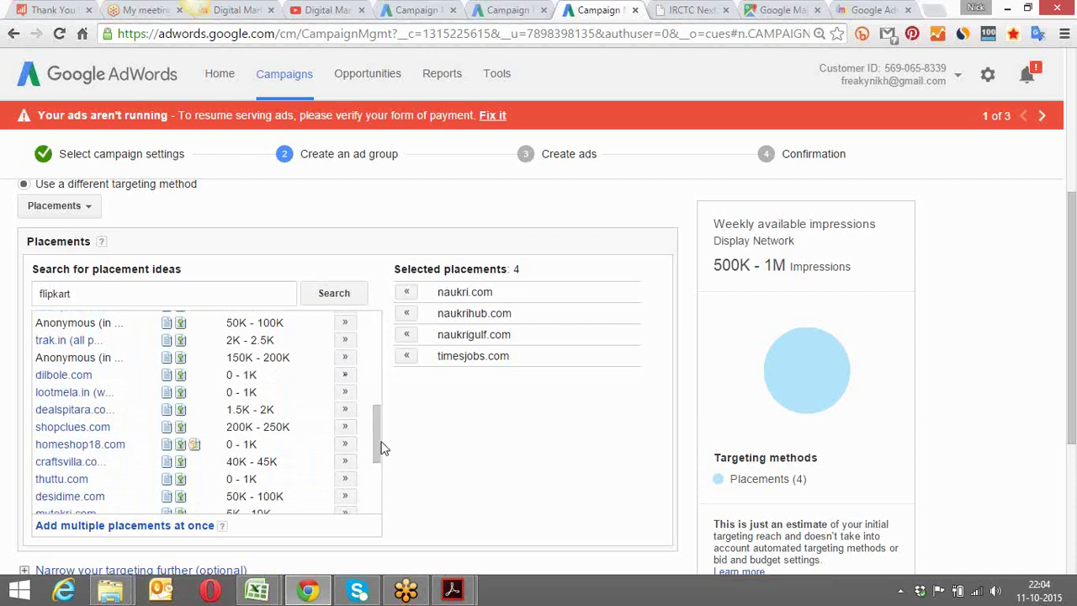
{"action": "left_click_drag", "start_coordinate": [380, 448], "coordinate": [378, 505]}
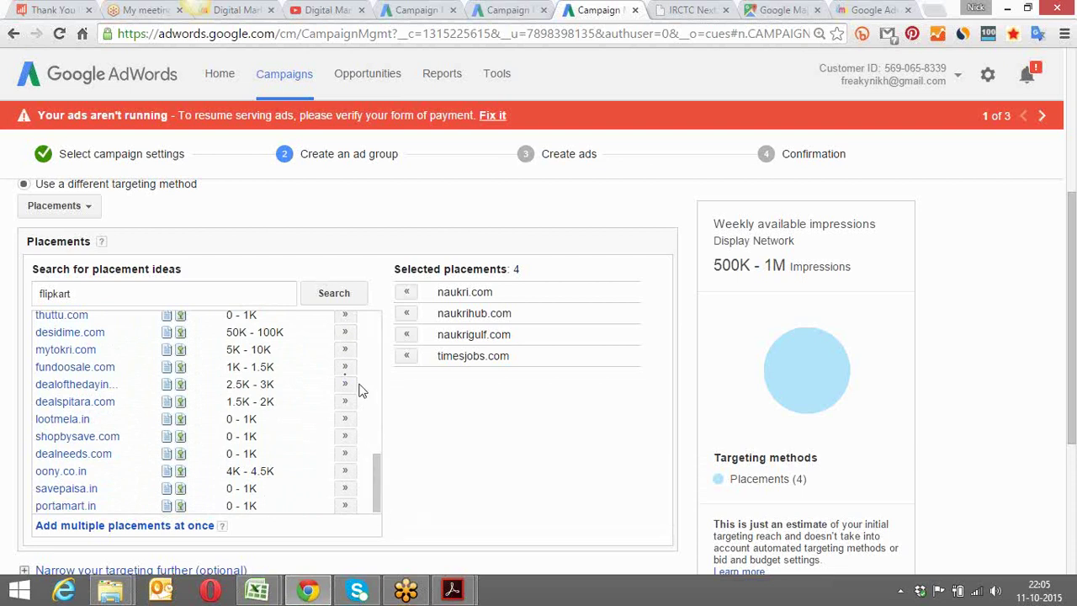
{"action": "scroll", "coordinate": [504, 448], "scroll_direction": "up", "scroll_amount": 1}
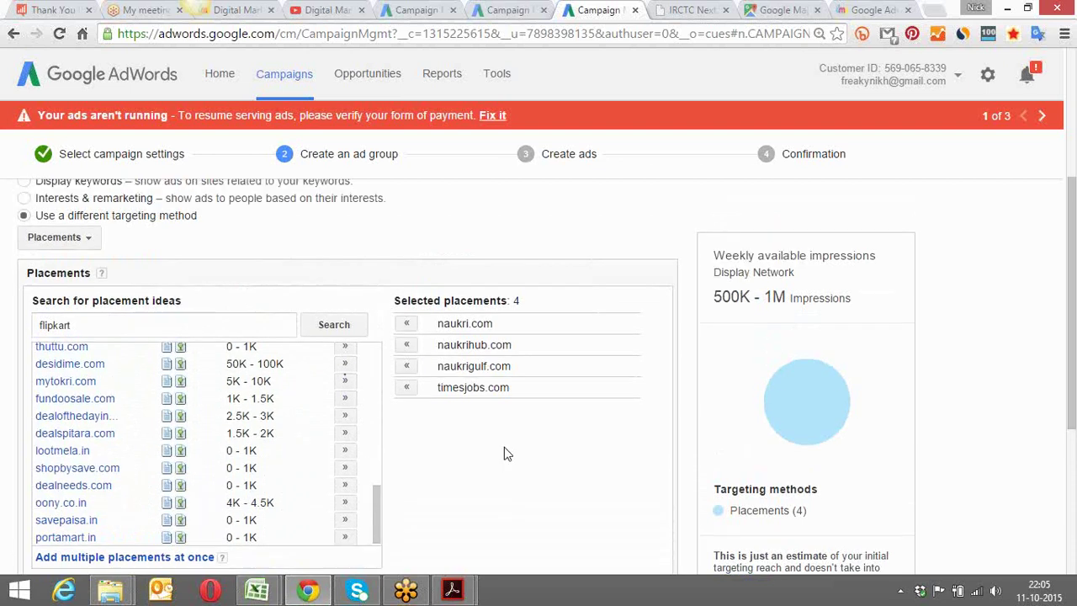
{"action": "scroll", "coordinate": [503, 453], "scroll_direction": "up", "scroll_amount": 1}
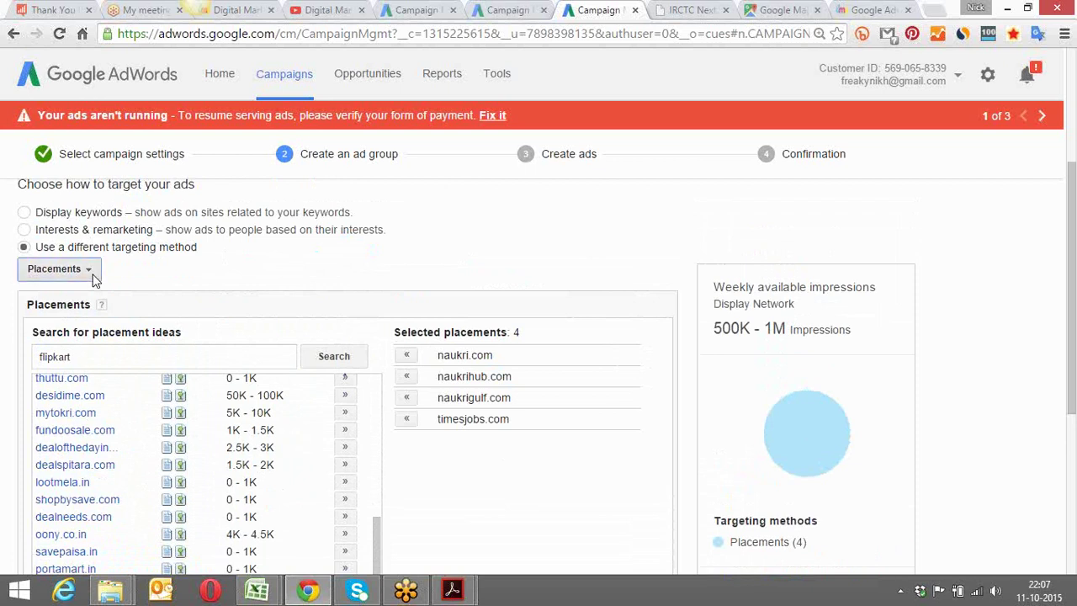
{"action": "left_click", "coordinate": [93, 276]}
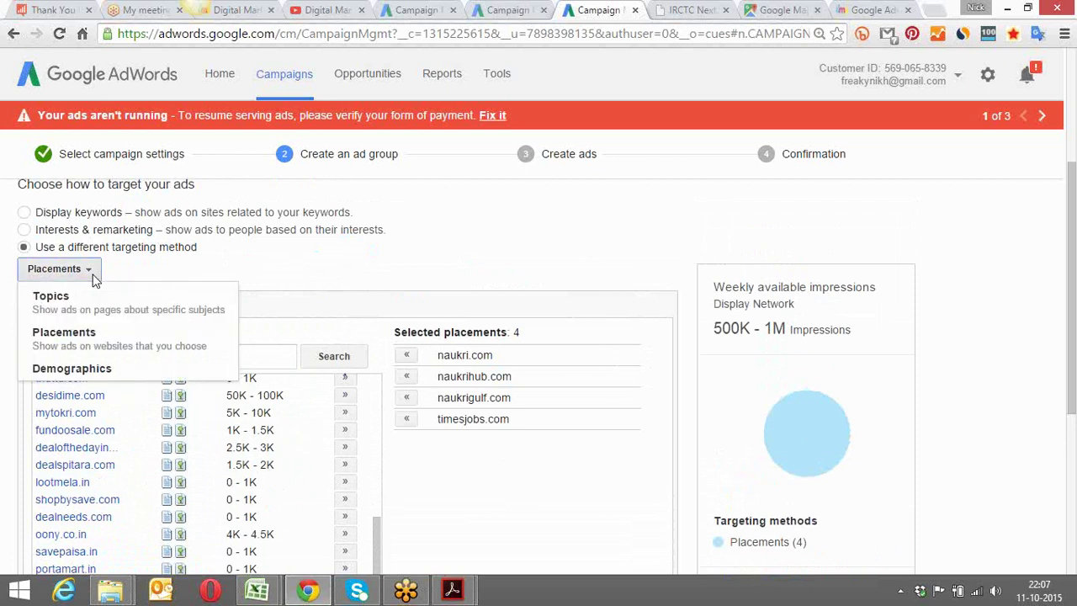
{"action": "left_click", "coordinate": [102, 370]}
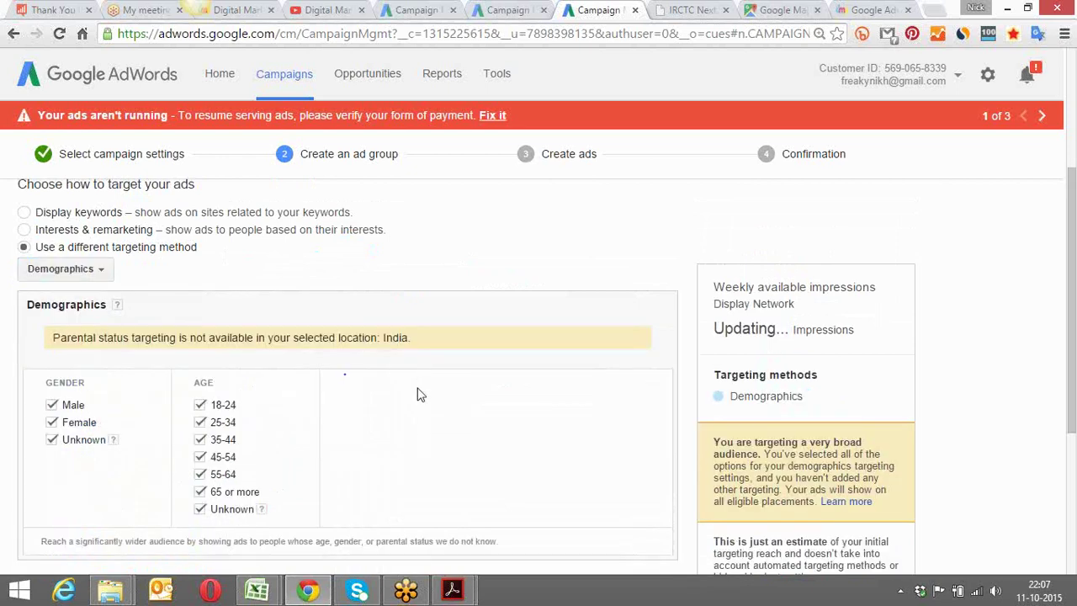
{"action": "scroll", "coordinate": [418, 395], "scroll_direction": "down", "scroll_amount": 2}
{"action": "scroll", "coordinate": [418, 396], "scroll_direction": "down", "scroll_amount": 1}
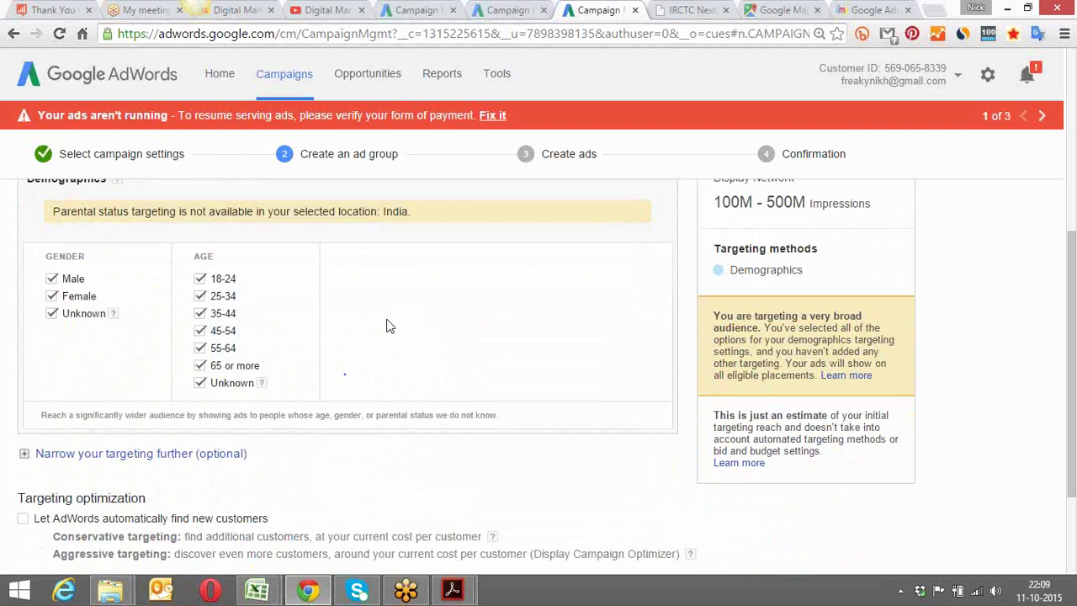
{"action": "scroll", "coordinate": [387, 326], "scroll_direction": "down", "scroll_amount": 3}
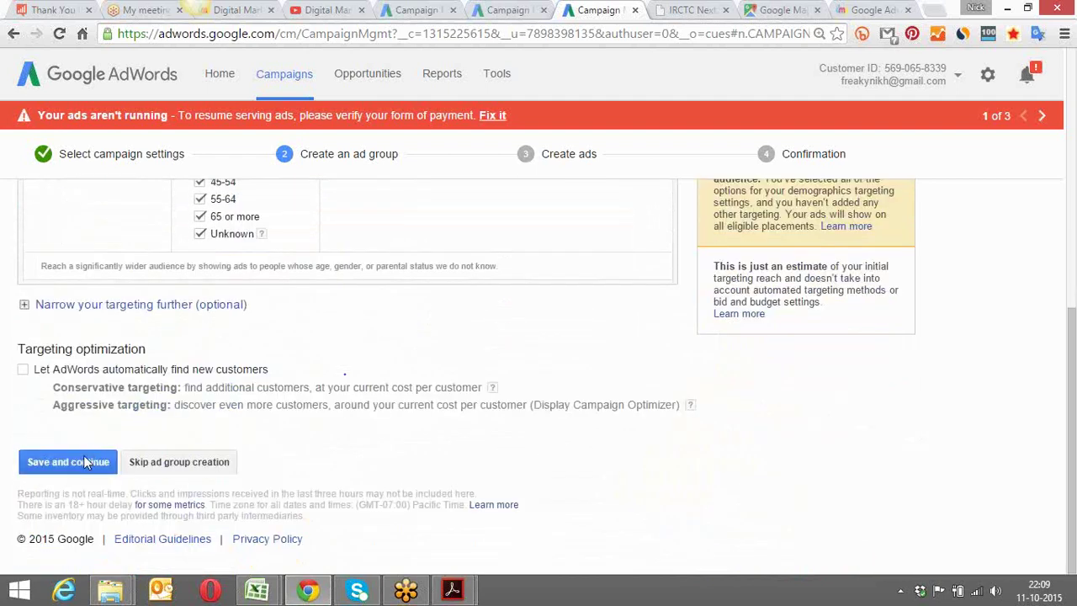
Try Save and continue and review the demographics targeting error
{"action": "left_click", "coordinate": [85, 461]}
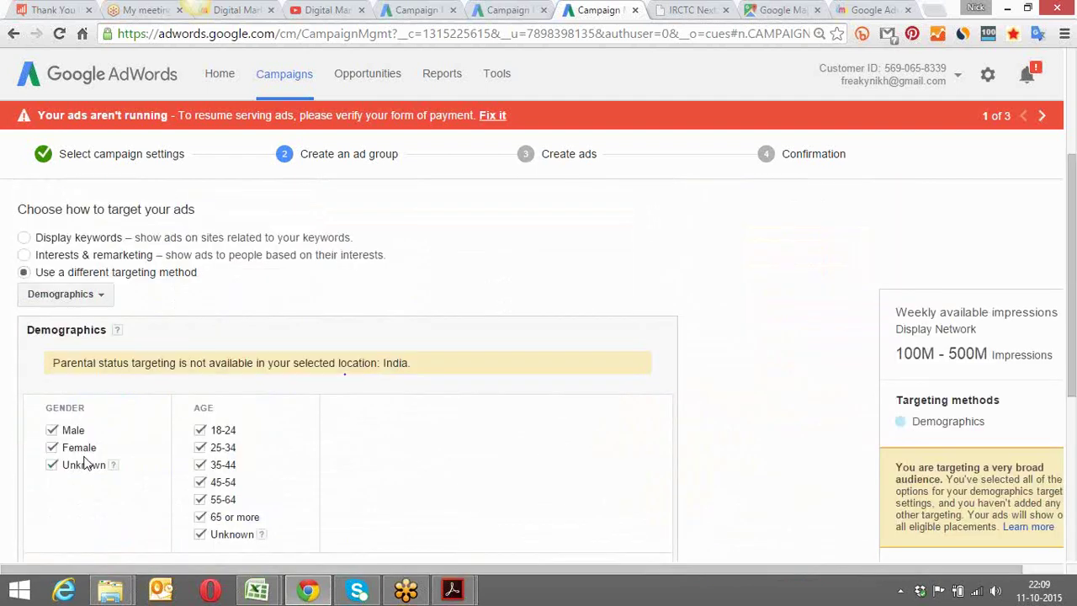
{"action": "scroll", "coordinate": [305, 315], "scroll_direction": "up", "scroll_amount": 4}
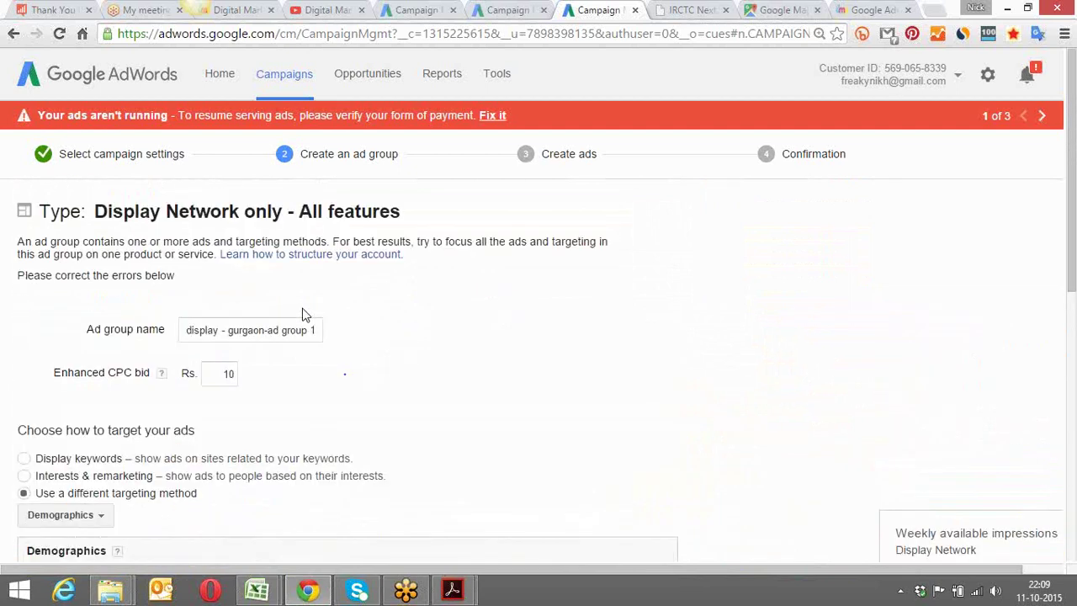
{"action": "scroll", "coordinate": [306, 314], "scroll_direction": "down", "scroll_amount": 8}
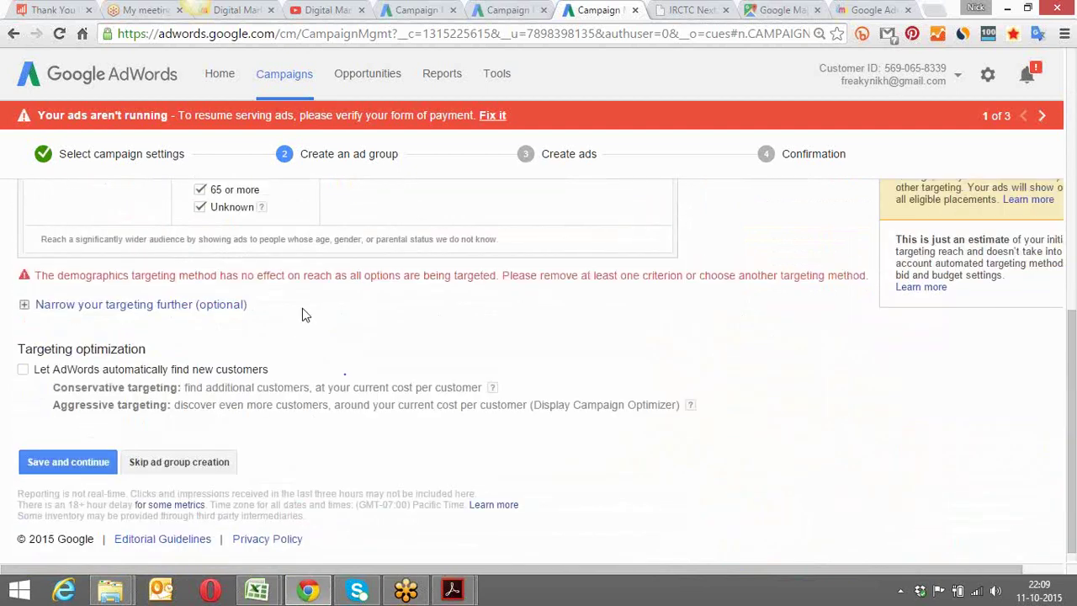
{"action": "scroll", "coordinate": [305, 314], "scroll_direction": "up", "scroll_amount": 2}
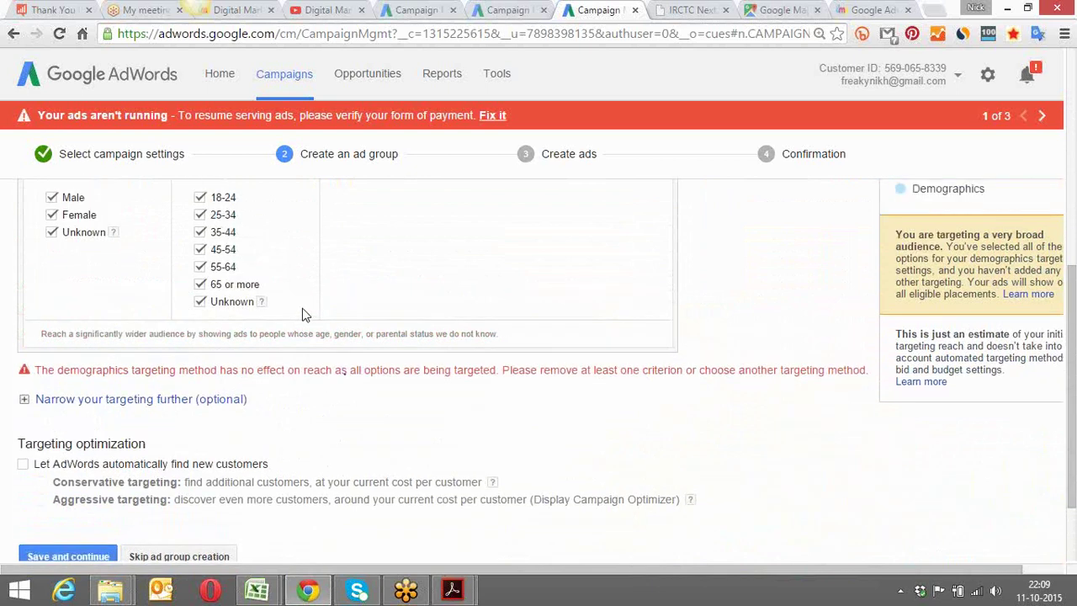
{"action": "scroll", "coordinate": [305, 315], "scroll_direction": "up", "scroll_amount": 1}
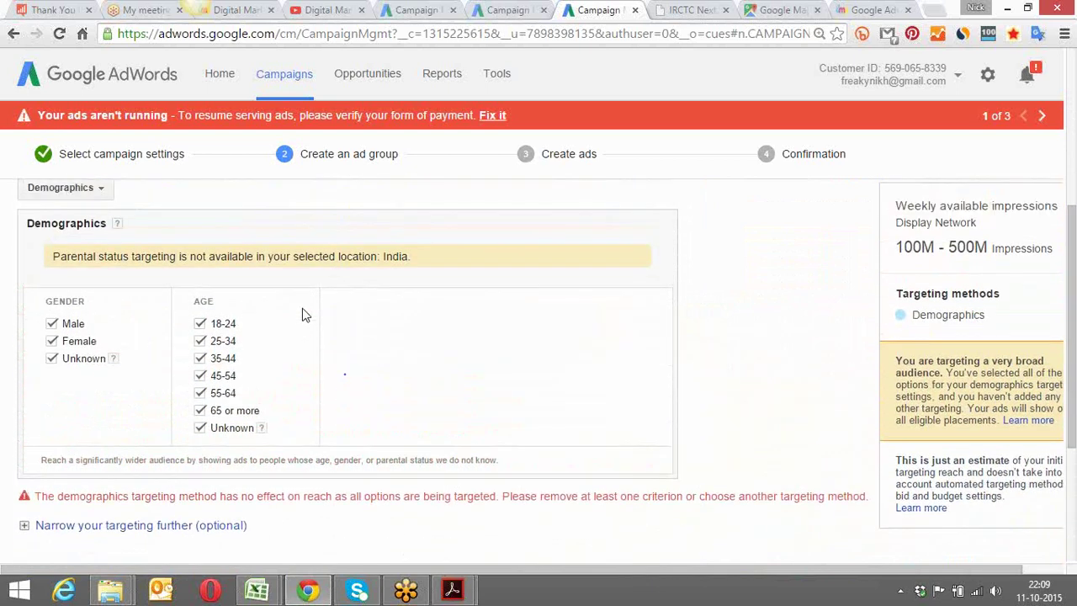
{"action": "scroll", "coordinate": [305, 314], "scroll_direction": "up", "scroll_amount": 1}
{"action": "scroll", "coordinate": [305, 315], "scroll_direction": "down", "scroll_amount": 1}
{"action": "scroll", "coordinate": [133, 240], "scroll_direction": "up", "scroll_amount": 1}
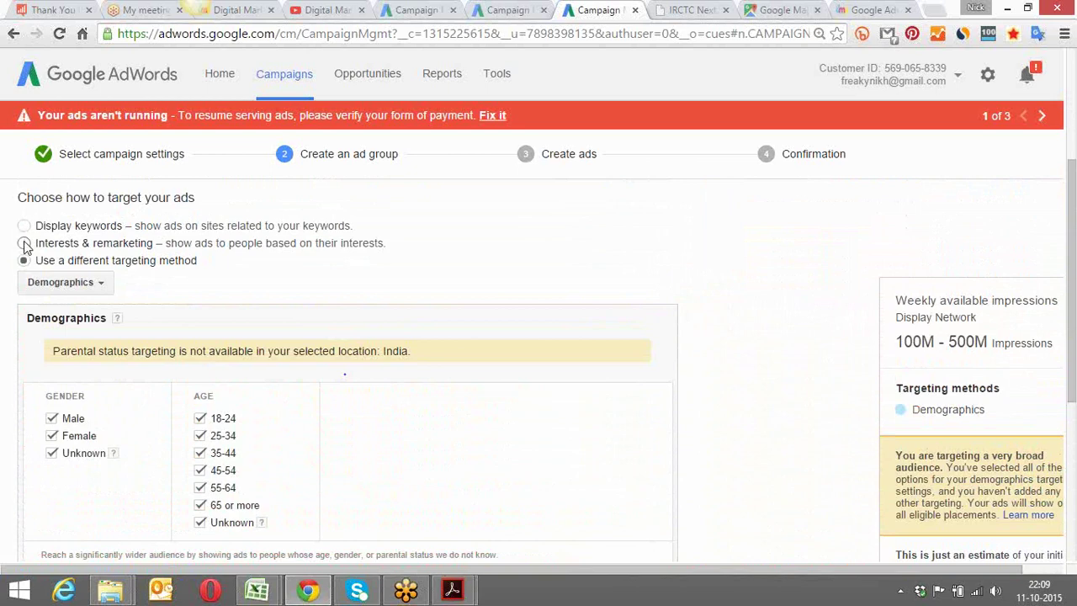
Switch targeting back to Interests & remarketing with six audiences and save again
{"action": "left_click", "coordinate": [25, 243]}
{"action": "scroll", "coordinate": [283, 265], "scroll_direction": "down", "scroll_amount": 1}
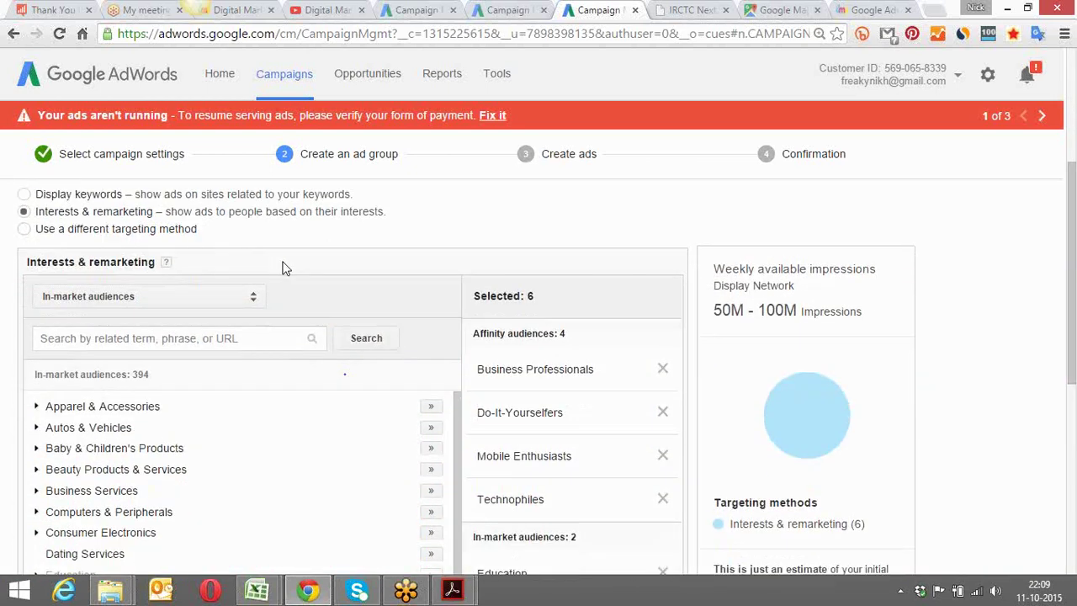
{"action": "scroll", "coordinate": [283, 267], "scroll_direction": "down", "scroll_amount": 5}
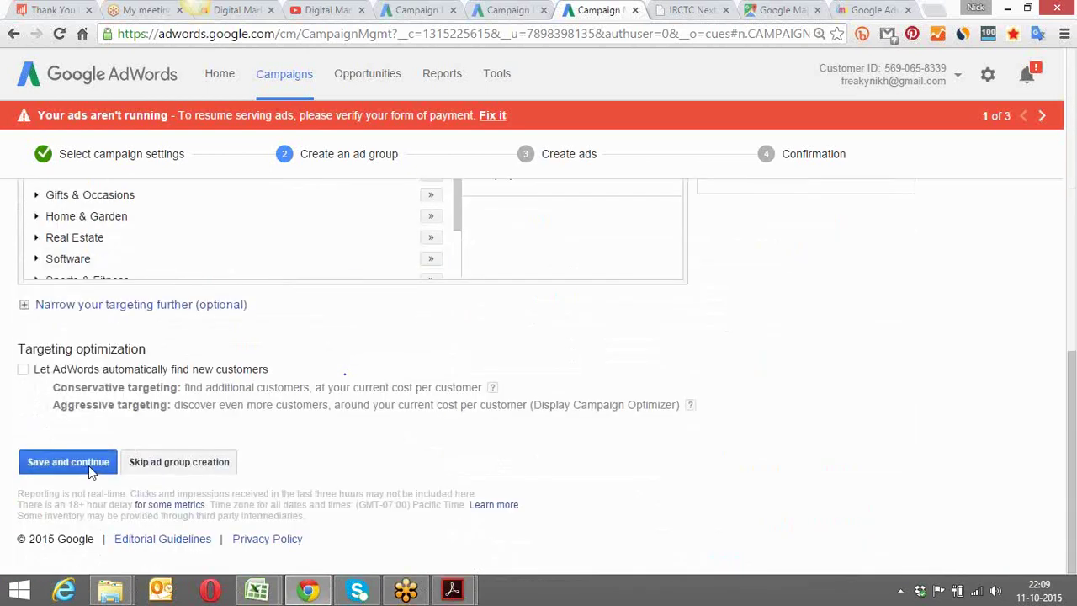
{"action": "left_click", "coordinate": [89, 466]}
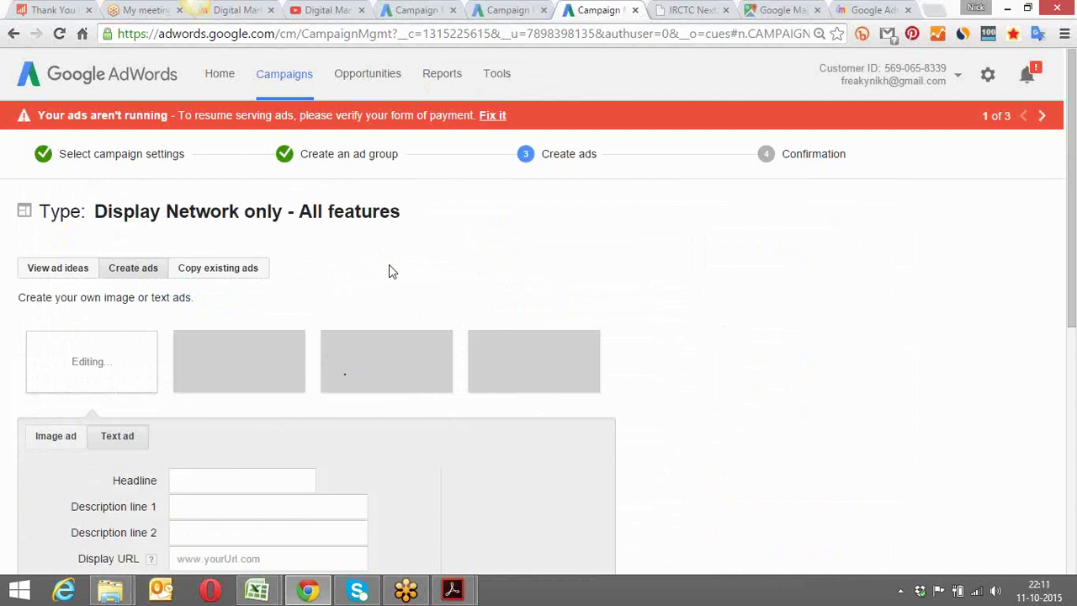
On the loaded Create ads step, bring up the form that generates ad ideas from a website
{"action": "scroll", "coordinate": [389, 264], "scroll_direction": "down", "scroll_amount": 1}
{"action": "scroll", "coordinate": [389, 264], "scroll_direction": "up", "scroll_amount": 1}
{"action": "left_click", "coordinate": [133, 275]}
Link the ad ideas to the copied dmpaathshala.com Google AdWords course page, auto-filling Final URL
{"action": "left_click", "coordinate": [63, 274]}
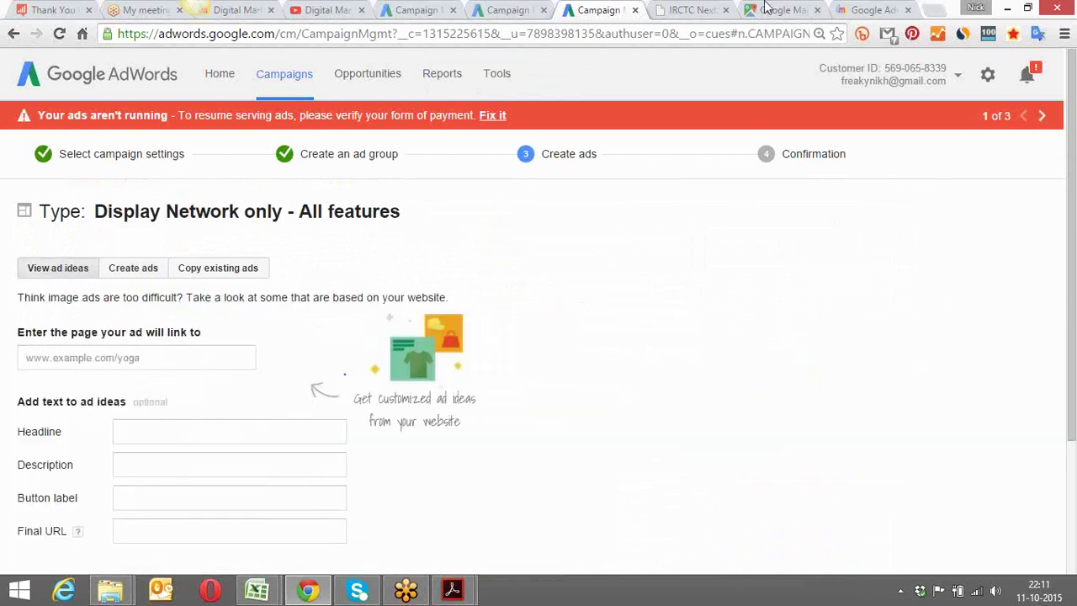
{"action": "left_click", "coordinate": [867, 10]}
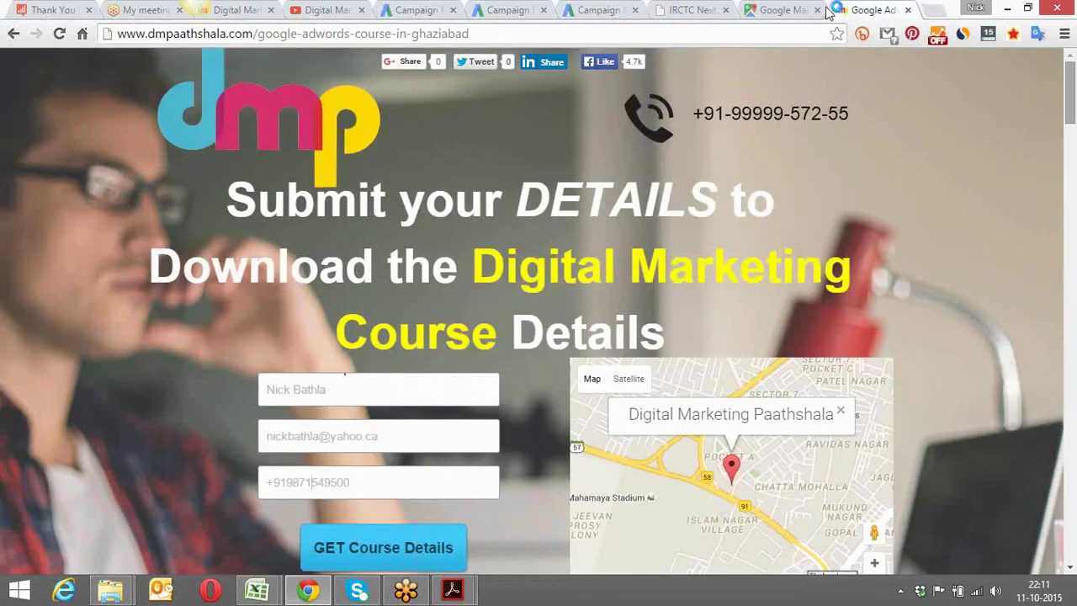
{"action": "left_click", "coordinate": [659, 31]}
{"action": "key", "text": "ctrl+c"}
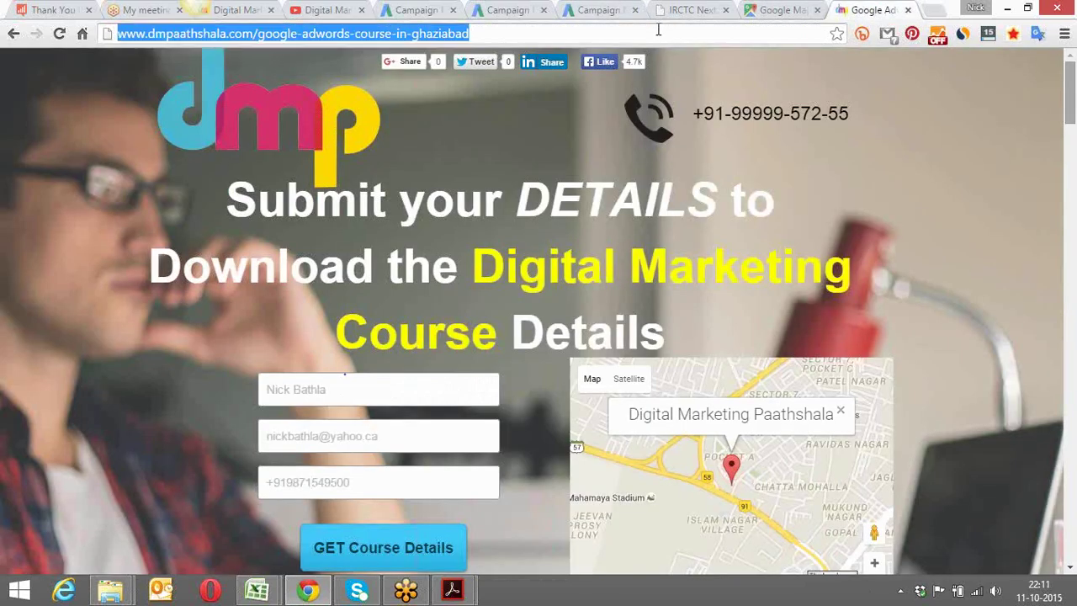
{"action": "left_click", "coordinate": [596, 10]}
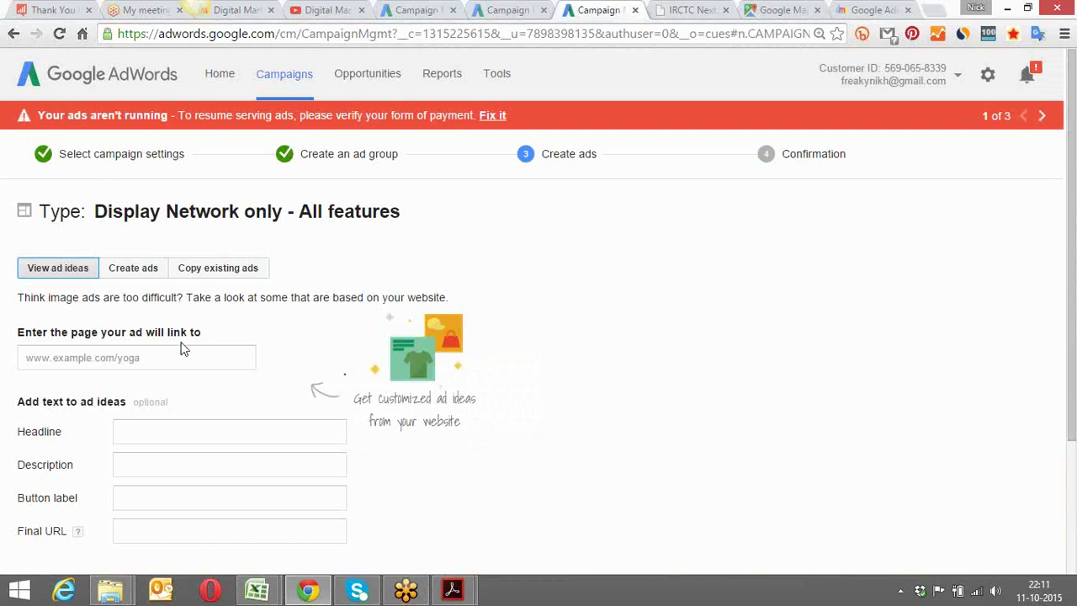
{"action": "left_click", "coordinate": [146, 358]}
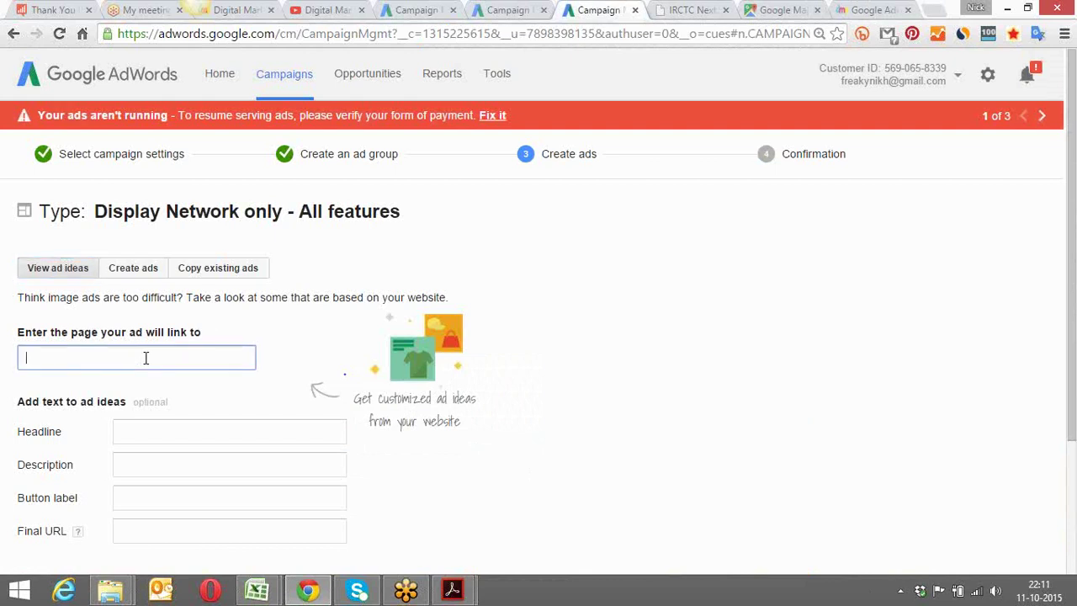
{"action": "key", "text": "ctrl+v"}
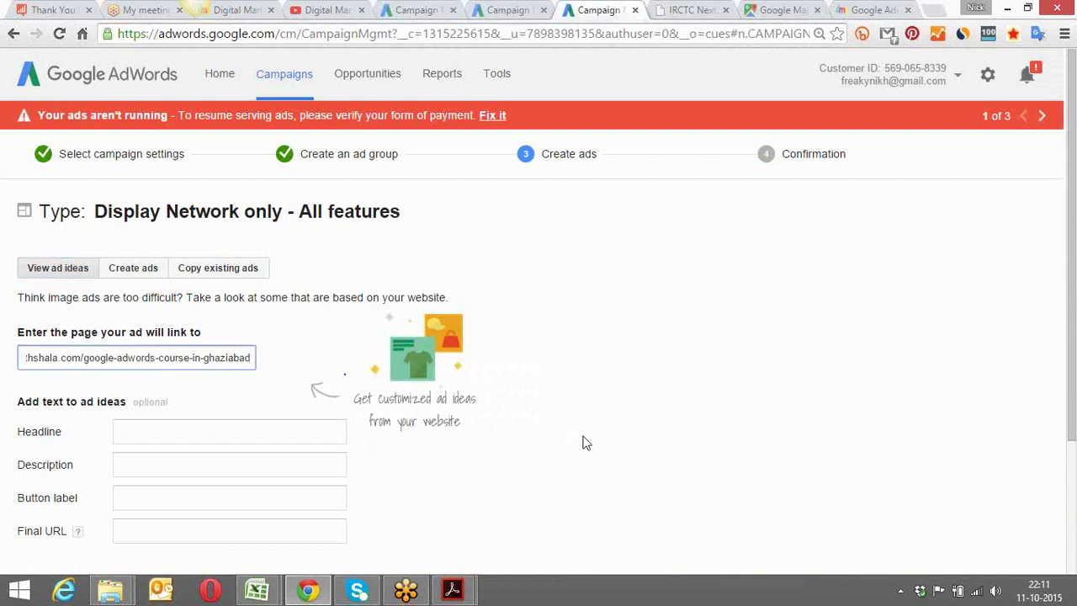
{"action": "left_click", "coordinate": [587, 442]}
{"action": "scroll", "coordinate": [587, 443], "scroll_direction": "down", "scroll_amount": 3}
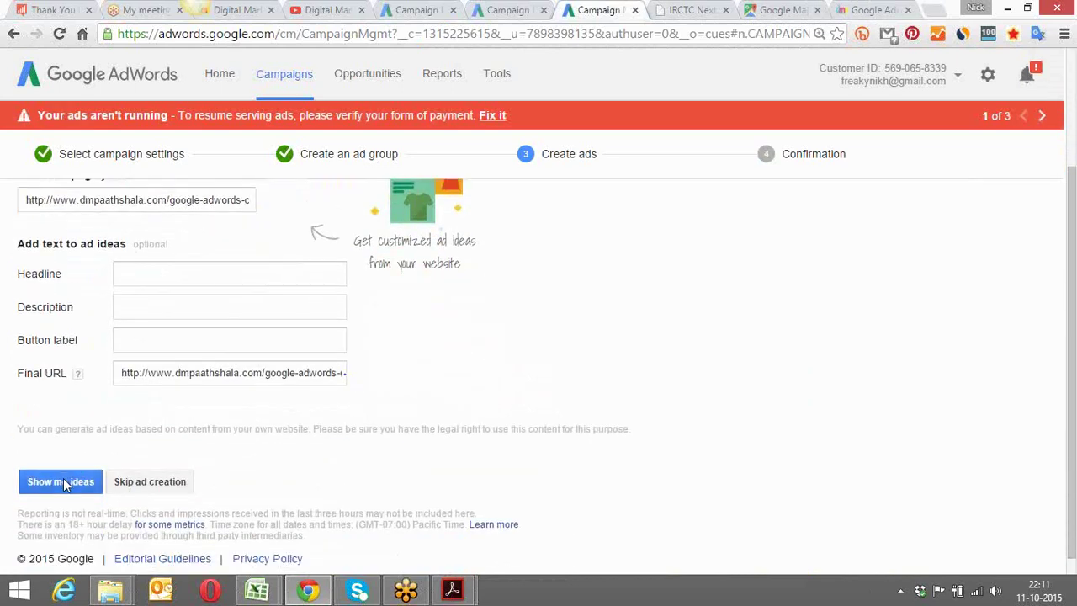
{"action": "scroll", "coordinate": [316, 459], "scroll_direction": "up", "scroll_amount": 3}
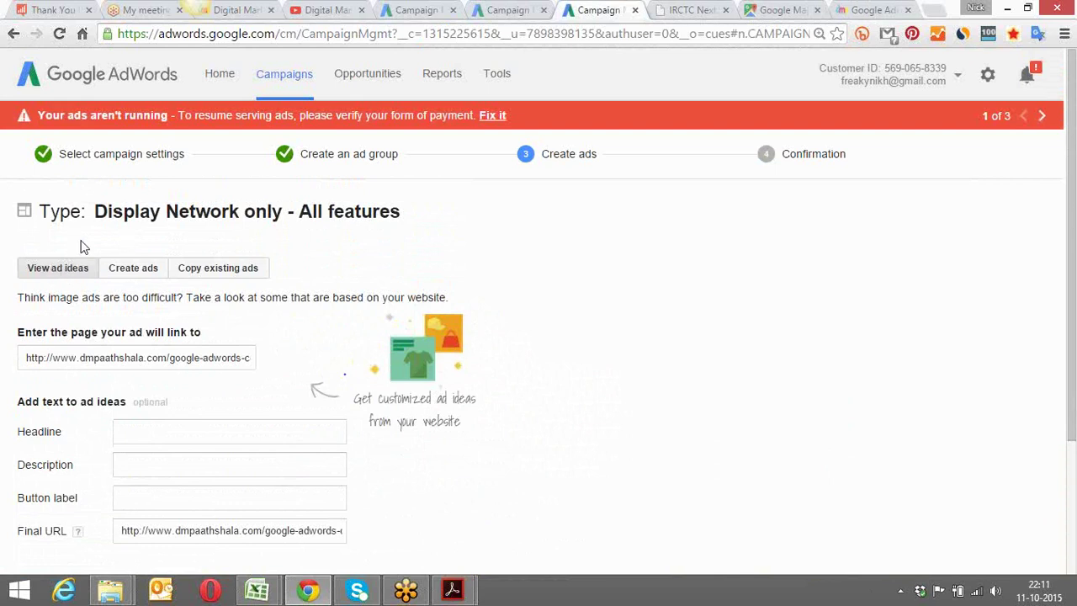
{"action": "scroll", "coordinate": [82, 246], "scroll_direction": "down", "scroll_amount": 3}
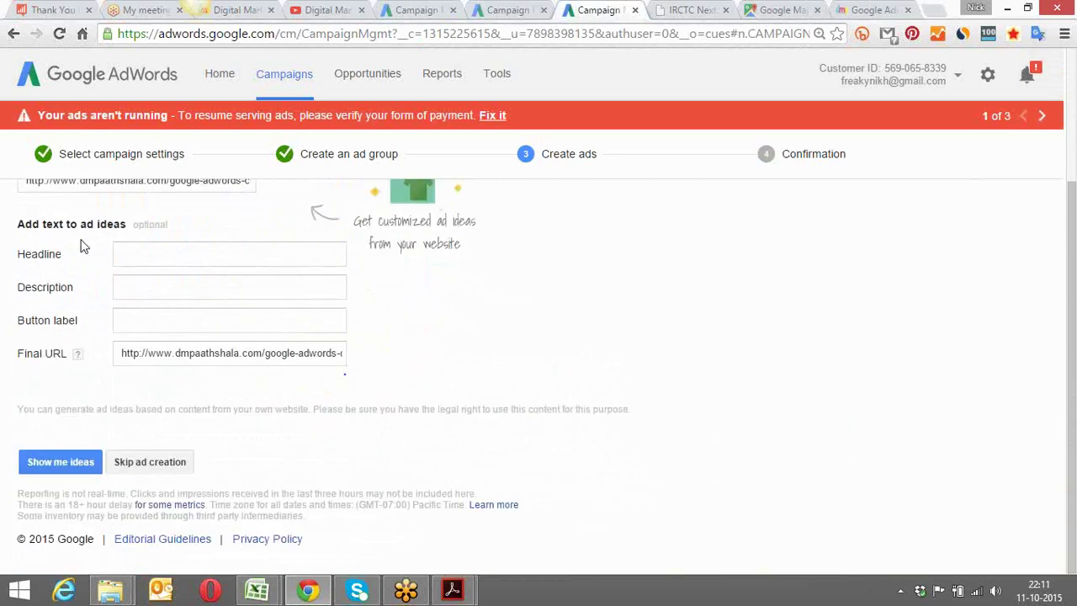
{"action": "scroll", "coordinate": [82, 246], "scroll_direction": "up", "scroll_amount": 2}
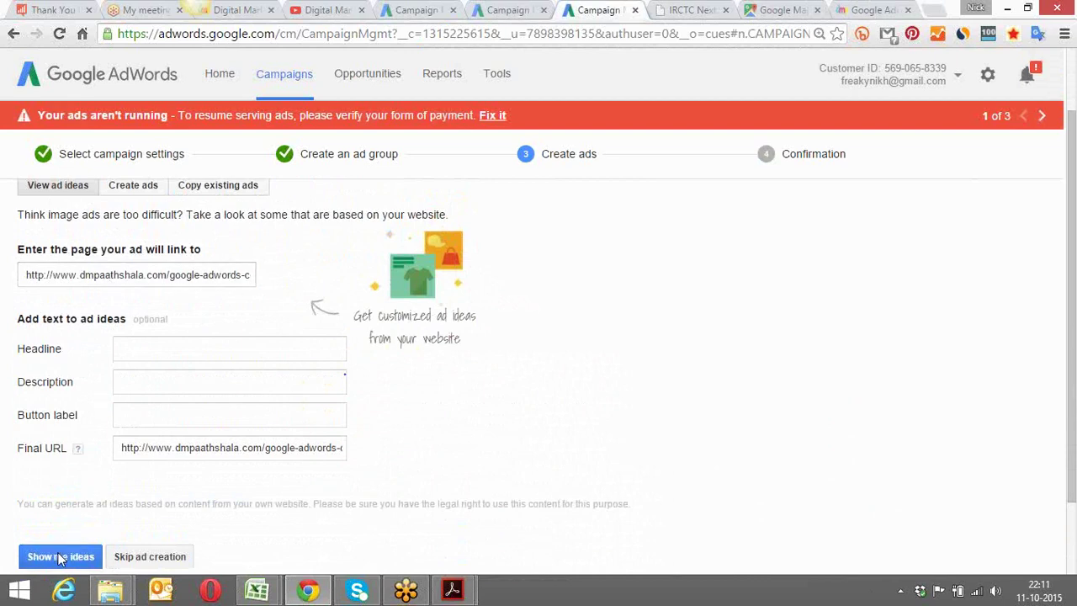
Generate image ad ideas headlined 'Laptop Deals in Black Friday' and browse the Pictorial, Modular and Minimalist cards
{"action": "left_click", "coordinate": [60, 556]}
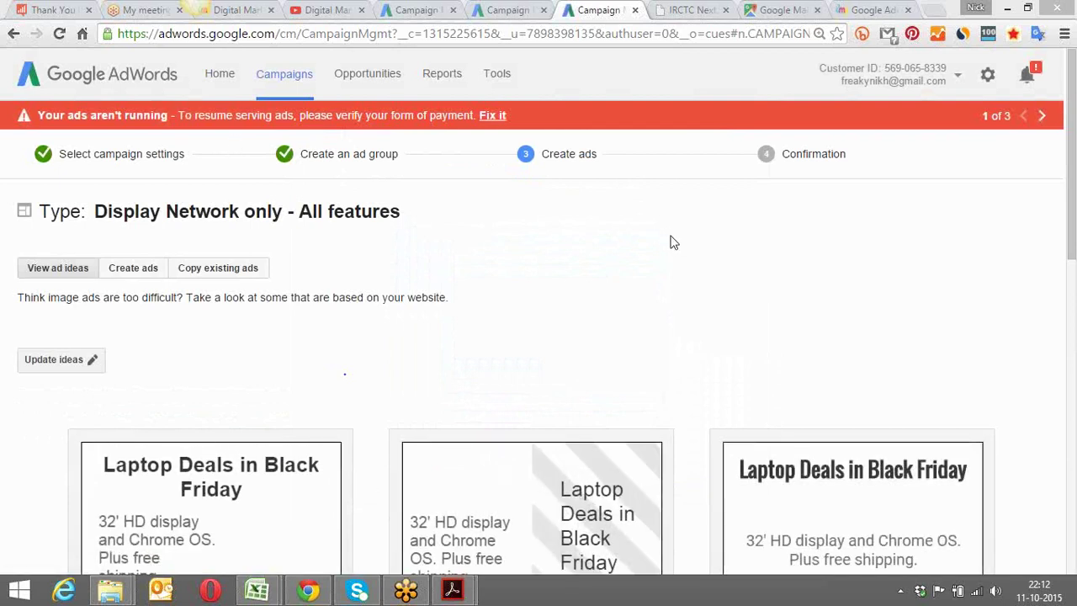
{"action": "scroll", "coordinate": [673, 242], "scroll_direction": "down", "scroll_amount": 6}
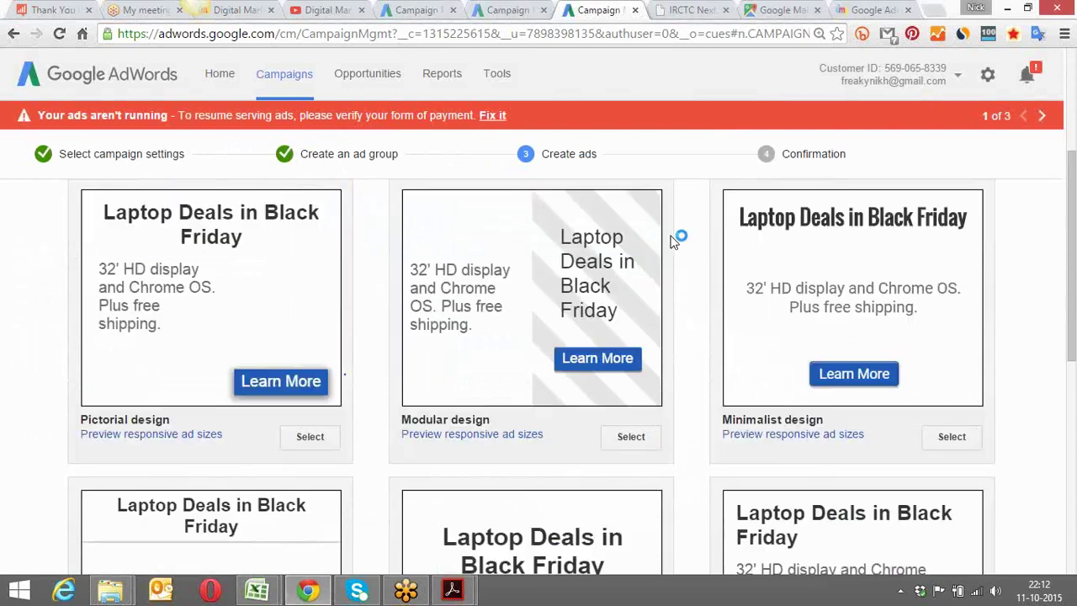
{"action": "scroll", "coordinate": [673, 242], "scroll_direction": "up", "scroll_amount": 6}
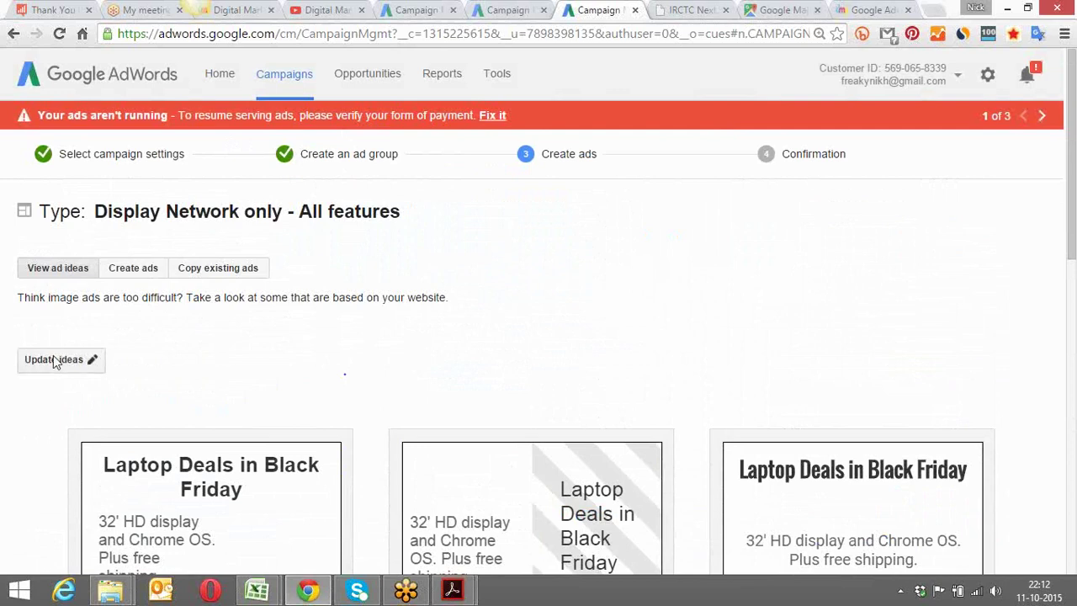
Clear the ideas' headline, description and Learn More button label, then refresh the ideas
{"action": "left_click", "coordinate": [80, 363]}
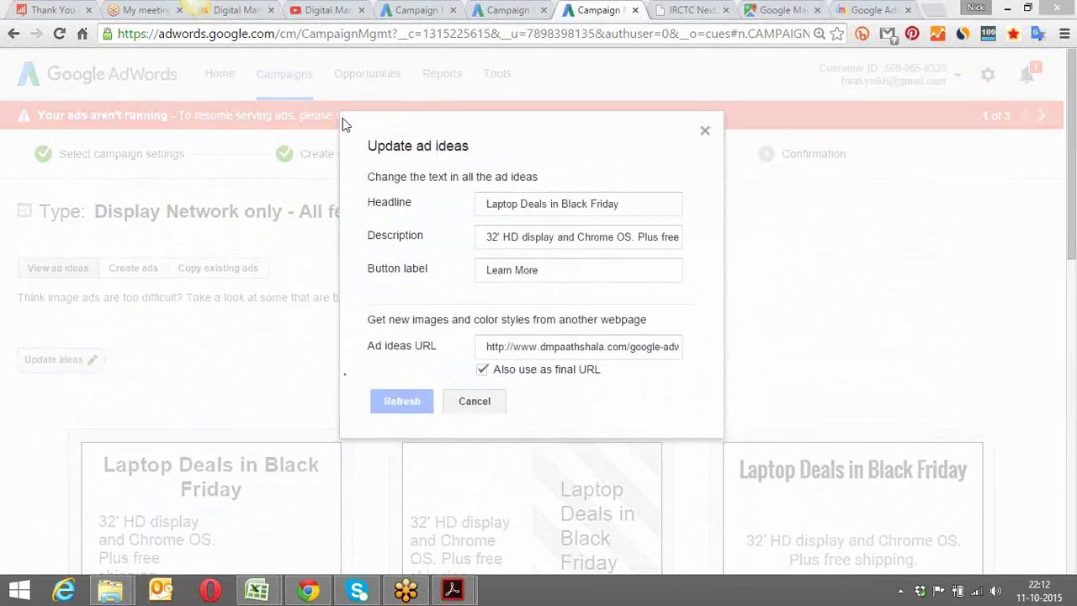
{"action": "left_click", "coordinate": [559, 205]}
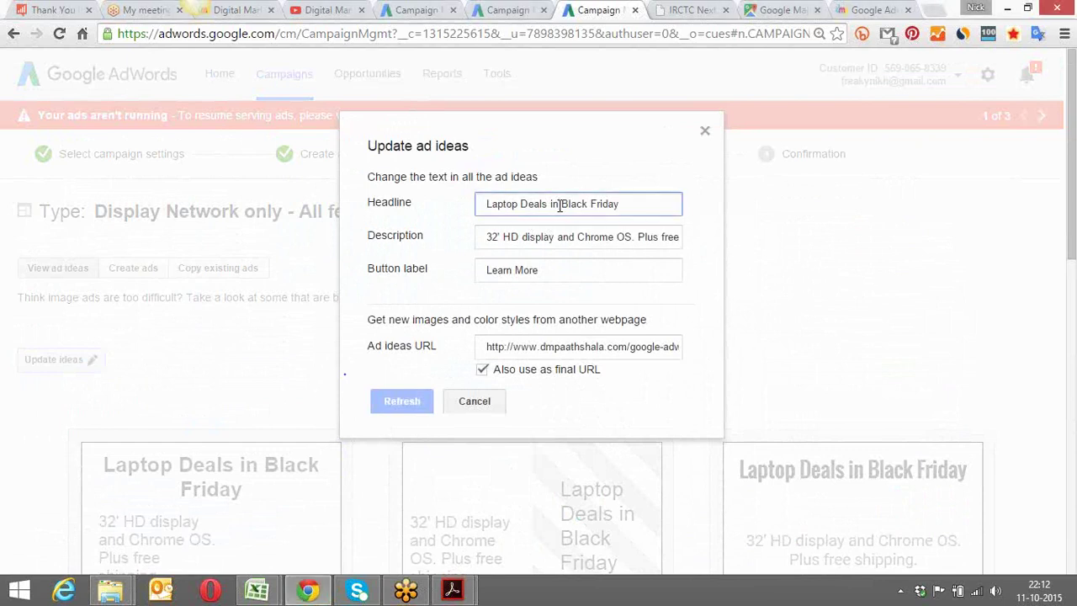
{"action": "key", "text": "ctrl+a"}
{"action": "key", "text": "BackSpace"}
{"action": "left_click", "coordinate": [564, 238]}
{"action": "key", "text": "ctrl+a"}
{"action": "key", "text": "BackSpace"}
{"action": "left_click", "coordinate": [554, 270]}
{"action": "key", "text": "ctrl+a"}
{"action": "key", "text": "BackSpace"}
{"action": "left_click", "coordinate": [407, 455]}
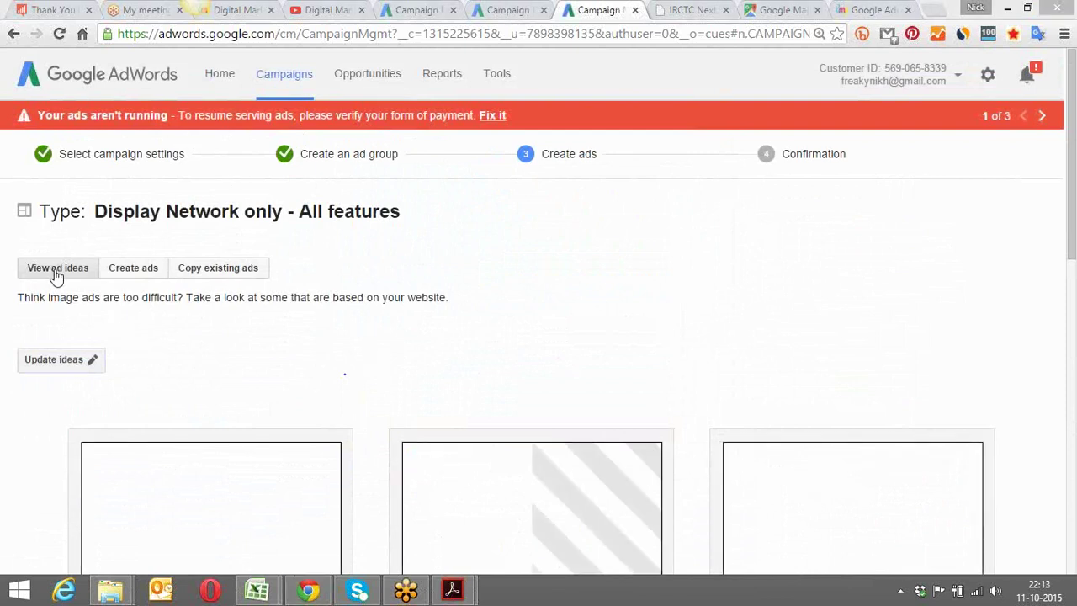
Discard the generated ad ideas and reopen an empty ad-ideas form with the link field active
{"action": "left_click", "coordinate": [139, 270]}
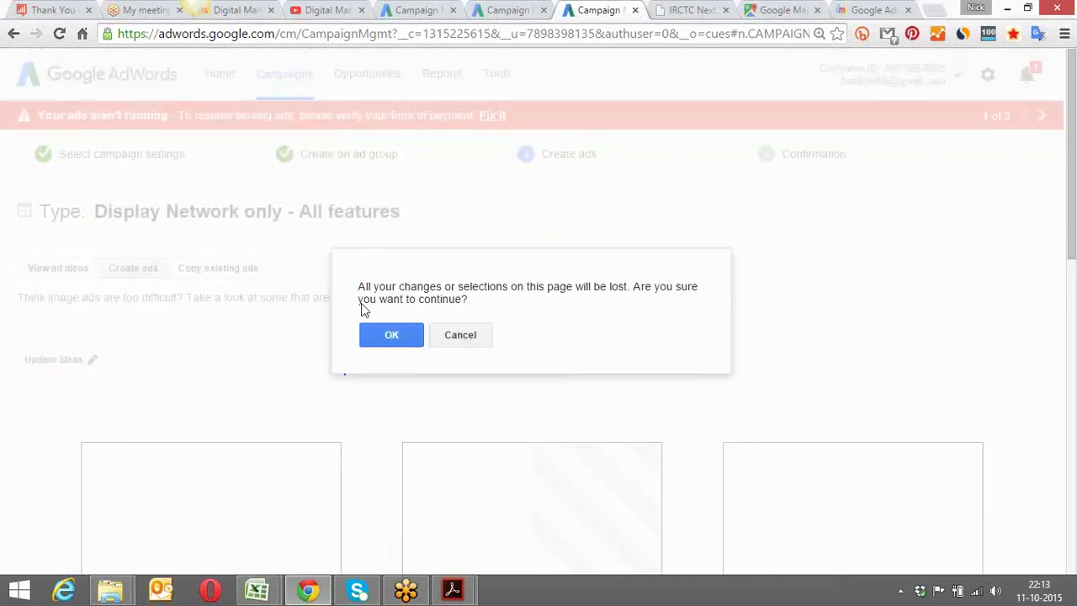
{"action": "left_click", "coordinate": [370, 334]}
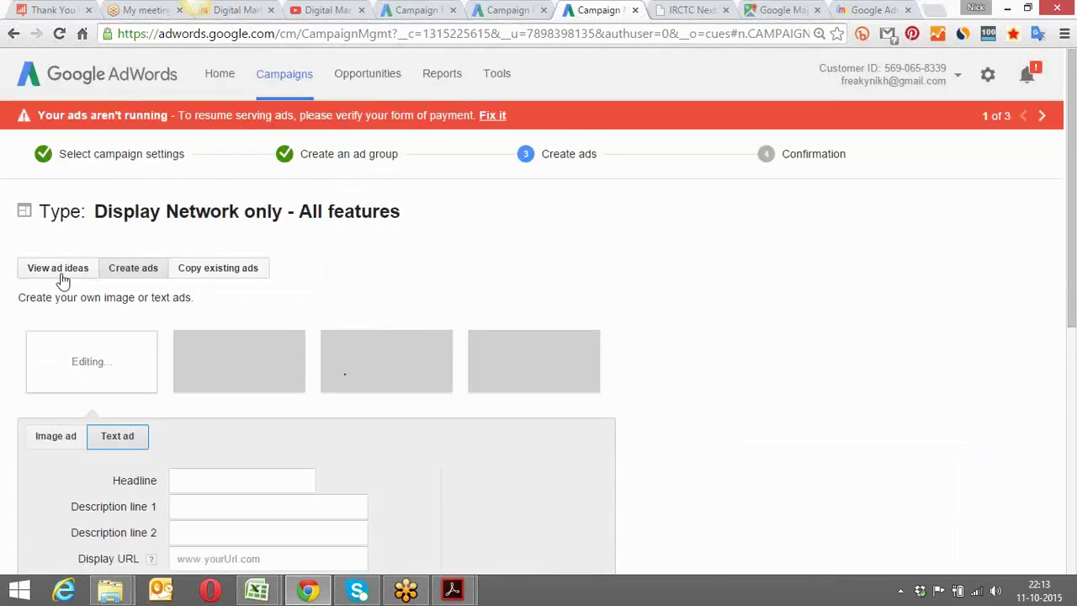
{"action": "left_click", "coordinate": [59, 275]}
{"action": "left_click", "coordinate": [135, 360]}
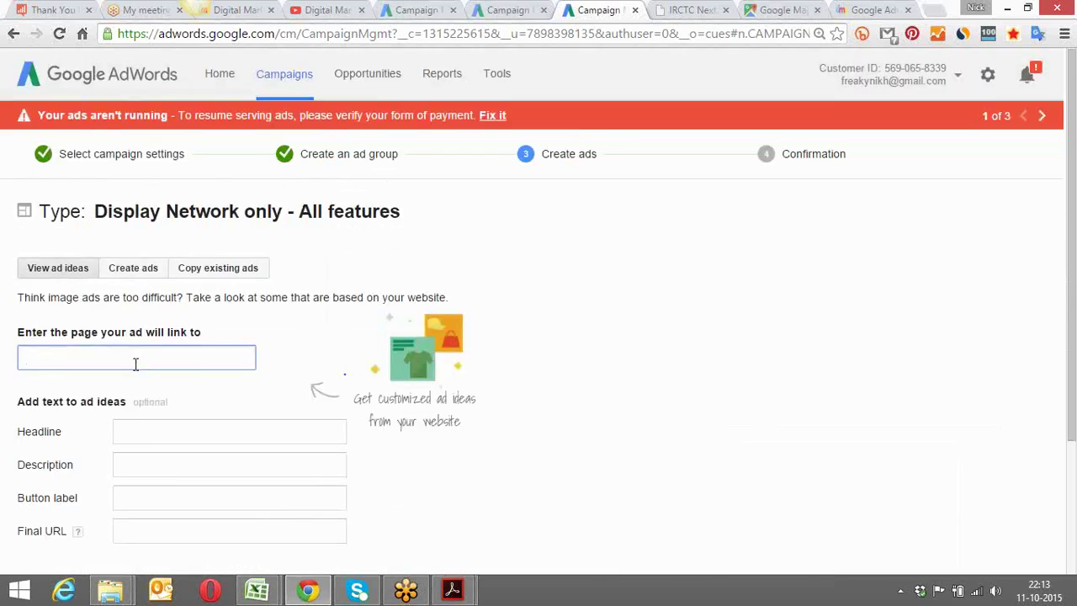
{"action": "left_click", "coordinate": [871, 9]}
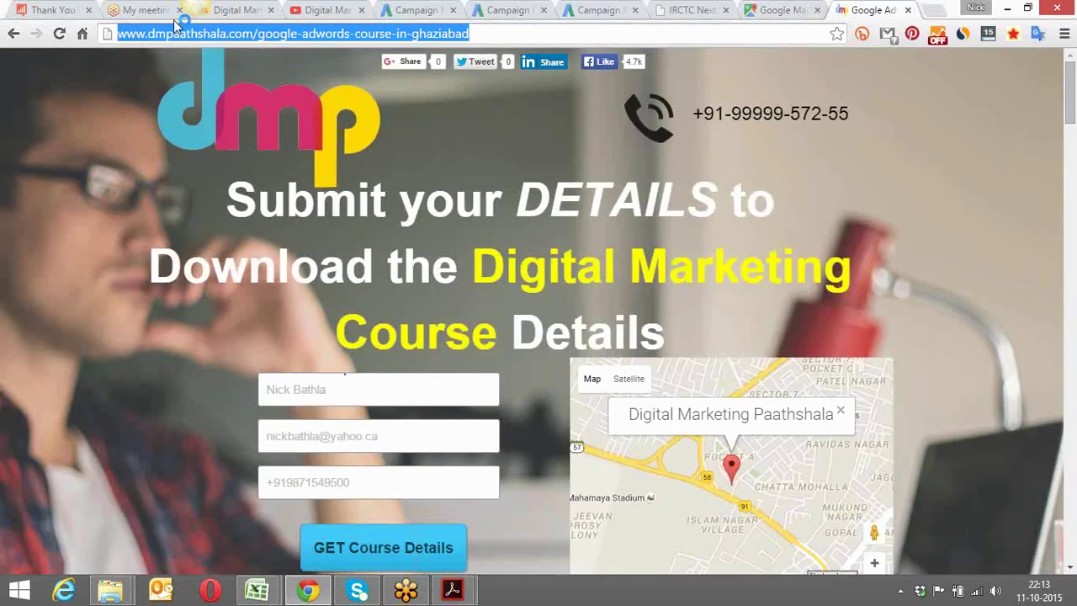
Open the Snapdeal kids-toys page in a new browser tab from the 'sna' address suggestions
{"action": "left_click", "coordinate": [234, 20]}
{"action": "left_click", "coordinate": [236, 32]}
{"action": "left_click", "coordinate": [251, 32]}
{"action": "left_click_drag", "start_coordinate": [250, 32], "coordinate": [127, 34]}
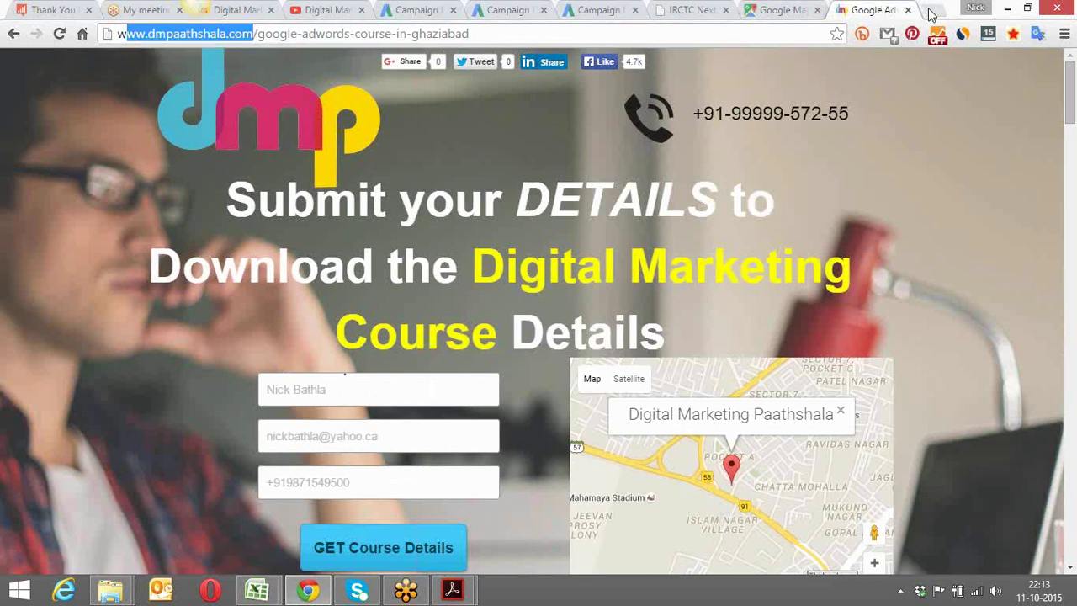
{"action": "left_click", "coordinate": [933, 11]}
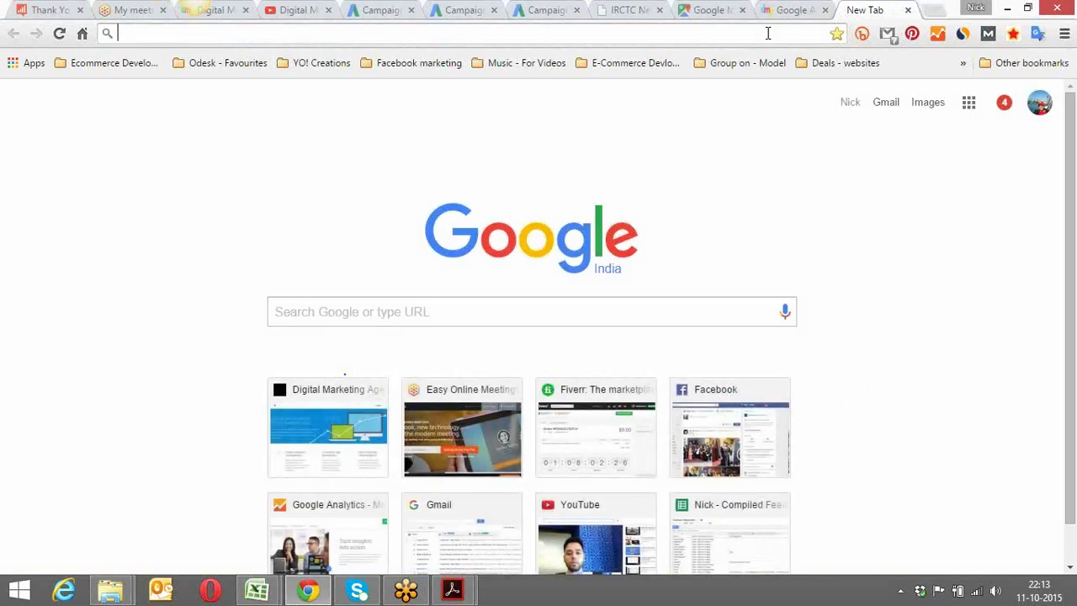
{"action": "type", "text": "snapdeal.com"}
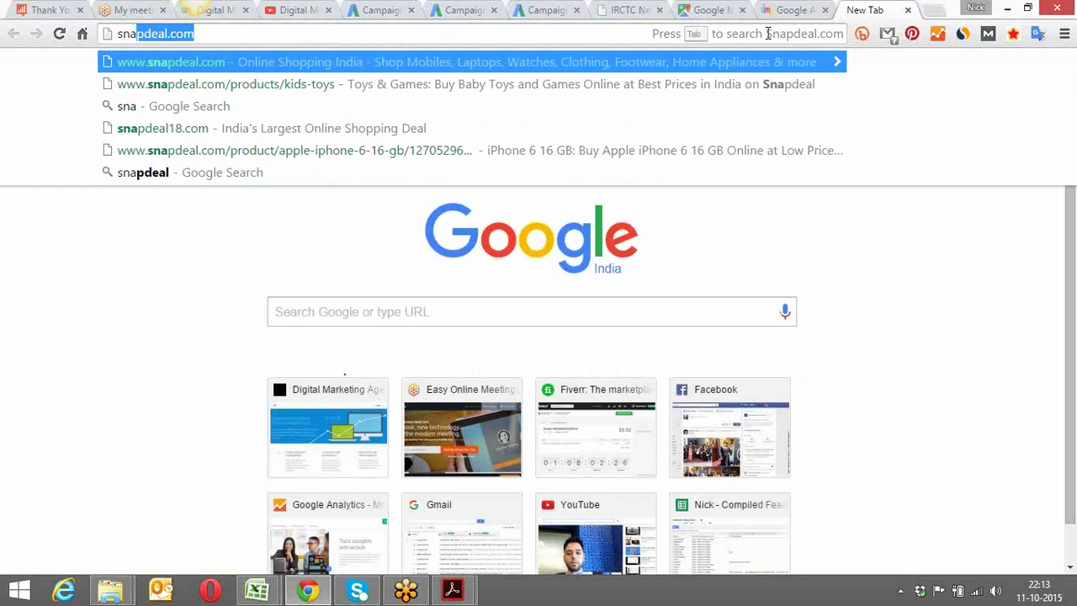
{"action": "key", "text": "End"}
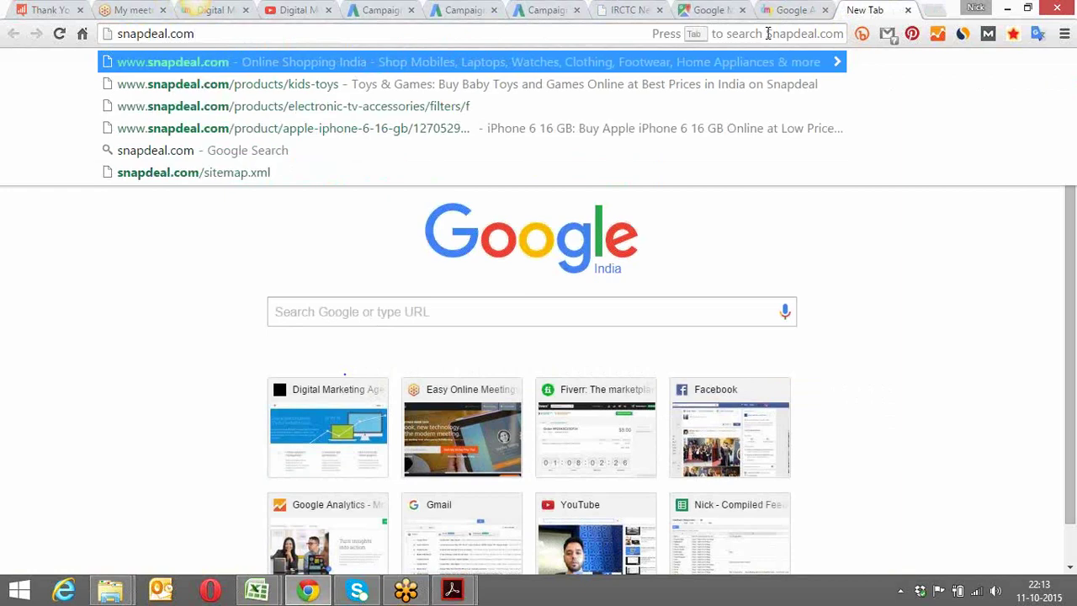
{"action": "key", "text": "Down"}
{"action": "key", "text": "Return"}
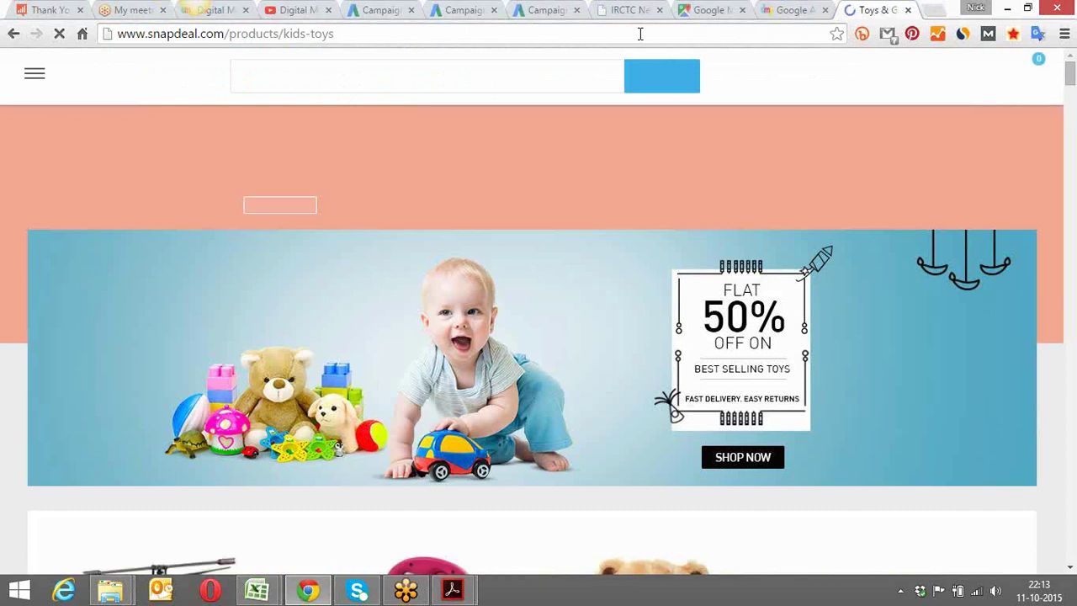
Copy the Snapdeal kids-toys page address and go back to the AdWords campaign tab
{"action": "left_click", "coordinate": [639, 33]}
{"action": "key", "text": "ctrl+c"}
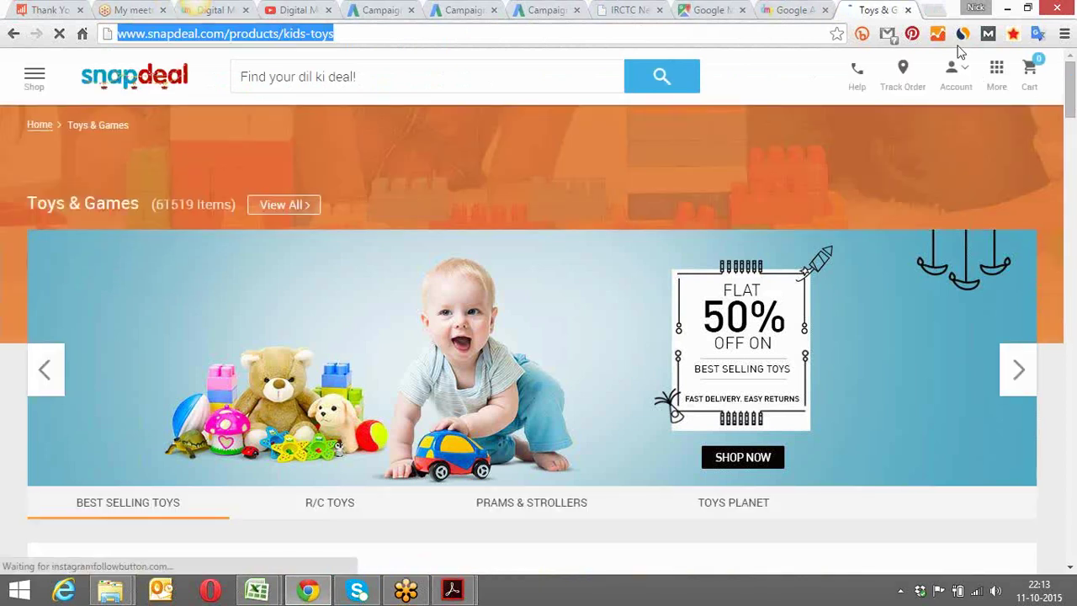
{"action": "left_click", "coordinate": [714, 9]}
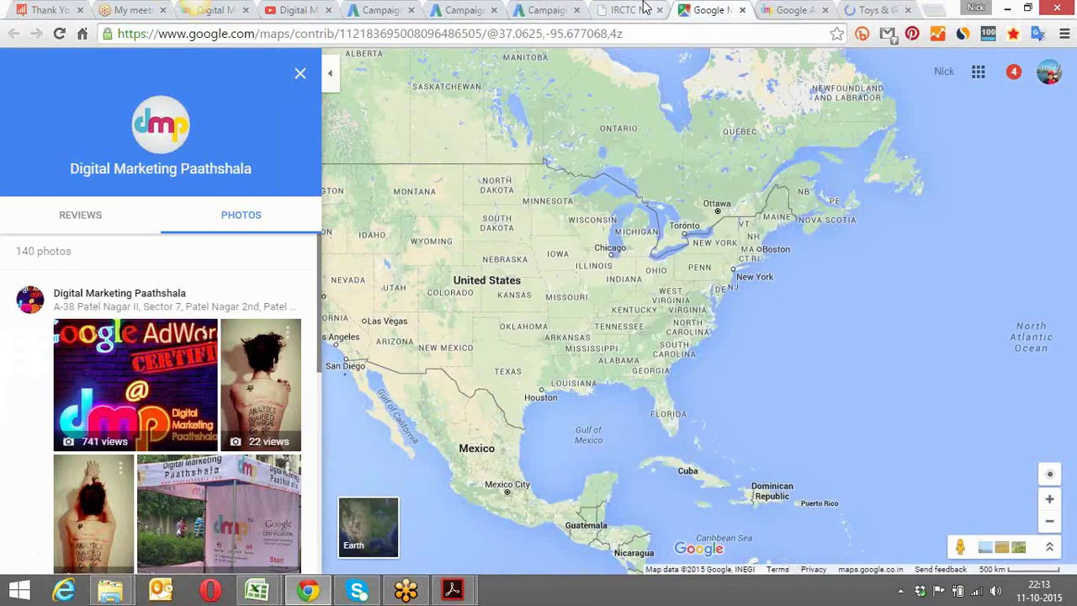
{"action": "left_click", "coordinate": [631, 9]}
{"action": "left_click", "coordinate": [534, 8]}
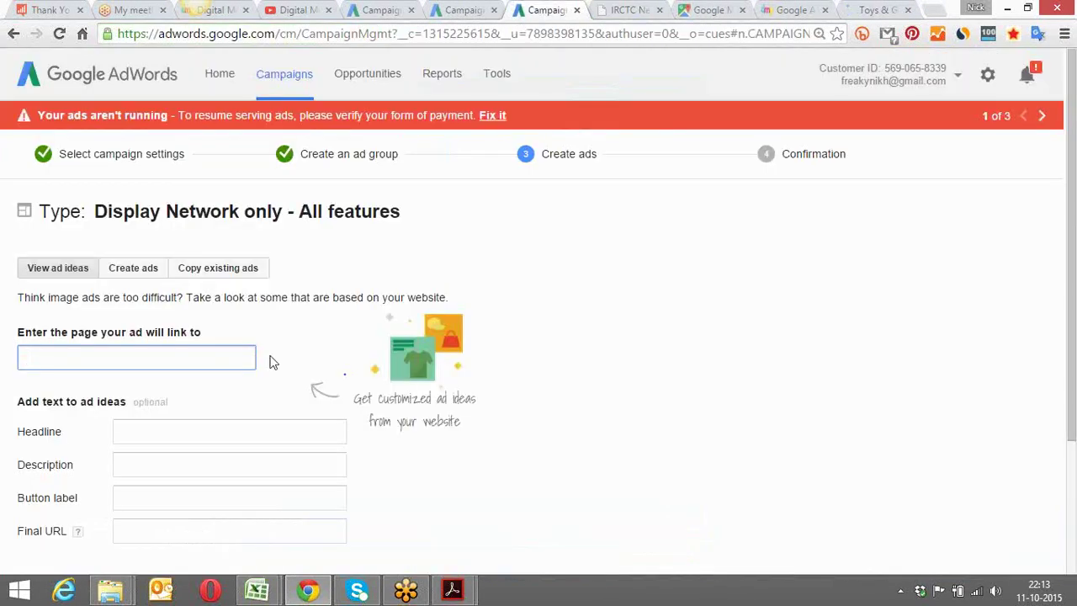
Paste the Snapdeal kids-toys address as the link page and generate 'Toys & Games' image ad ideas
{"action": "key", "text": "ctrl+v"}
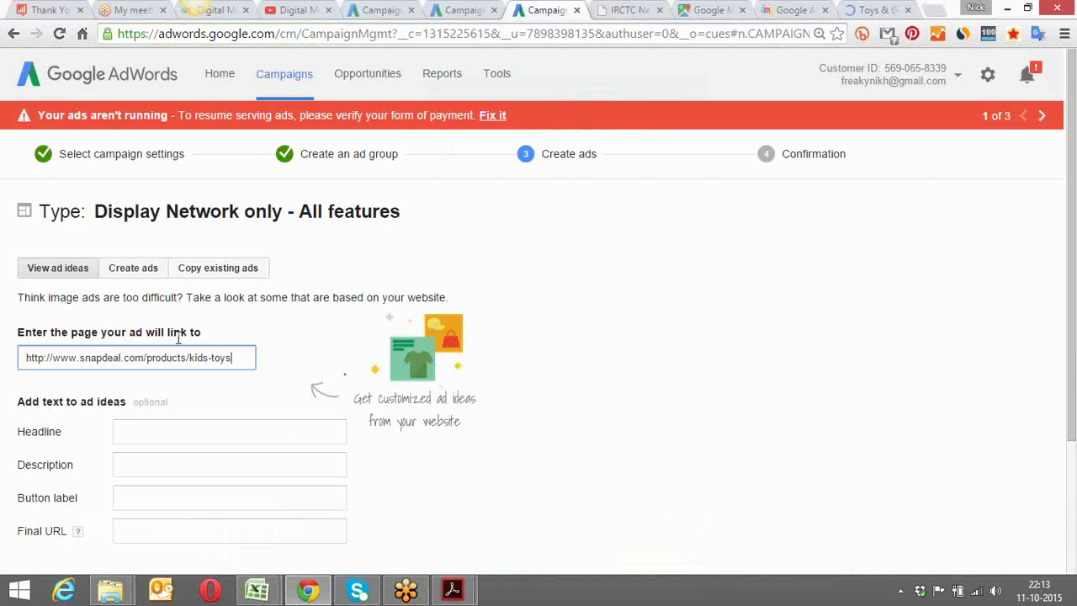
{"action": "left_click", "coordinate": [281, 332]}
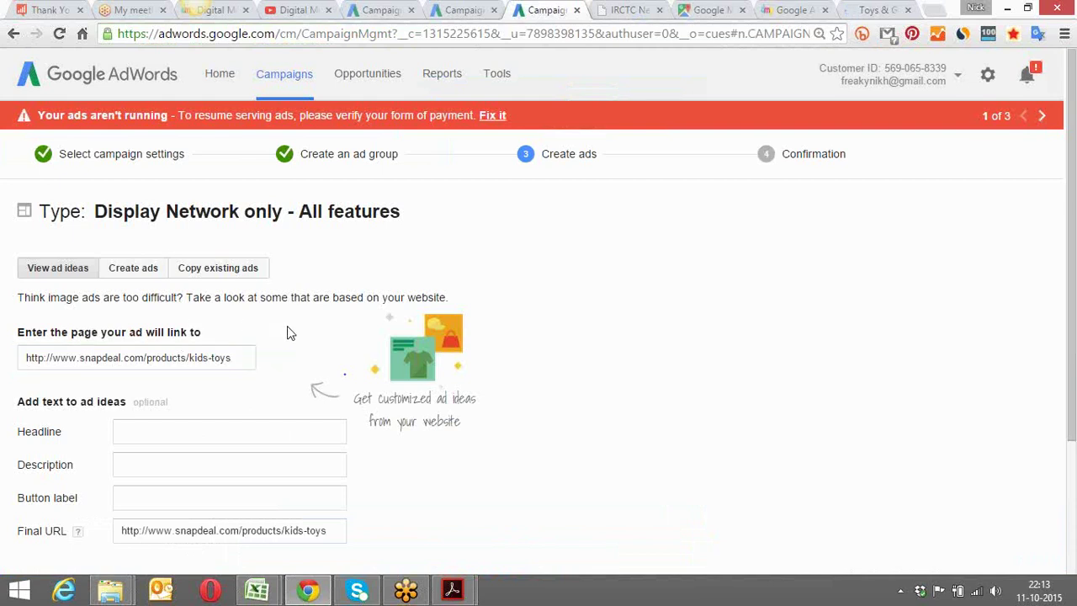
{"action": "scroll", "coordinate": [287, 333], "scroll_direction": "down", "scroll_amount": 2}
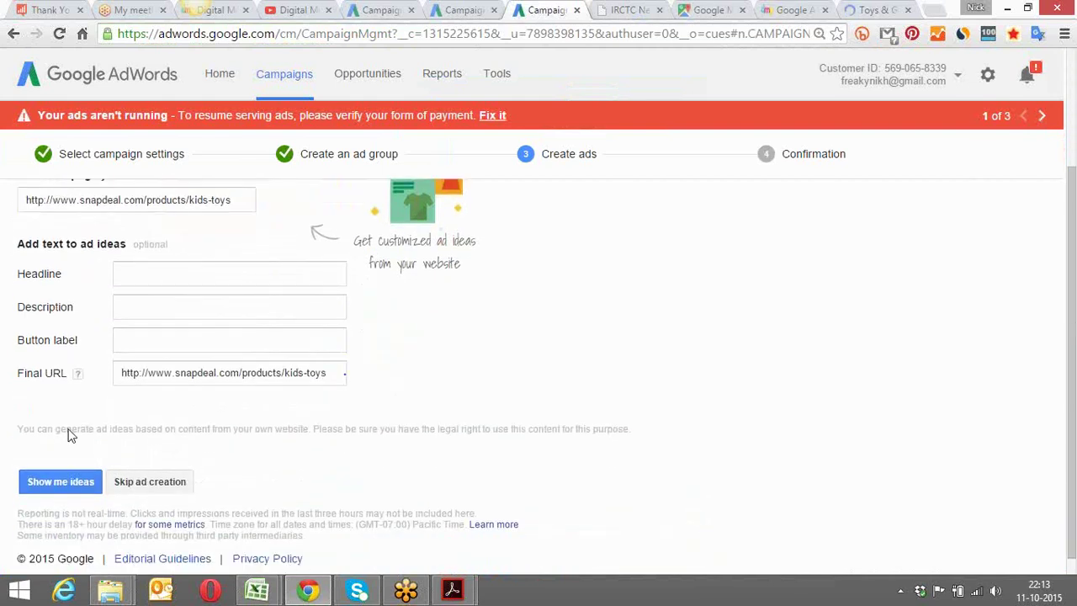
{"action": "left_click", "coordinate": [60, 482]}
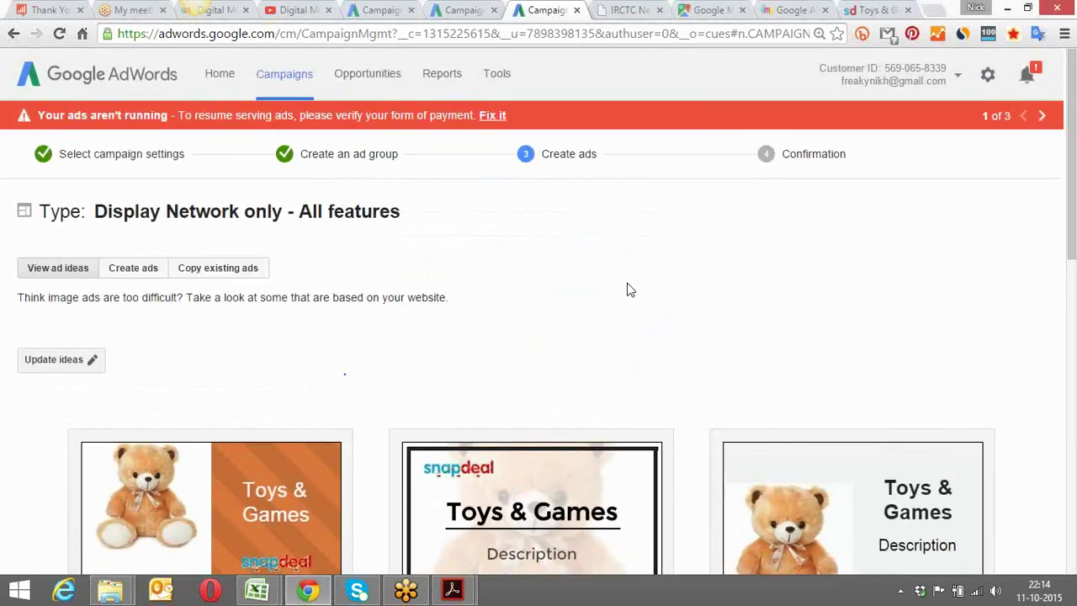
{"action": "scroll", "coordinate": [627, 291], "scroll_direction": "down", "scroll_amount": 1}
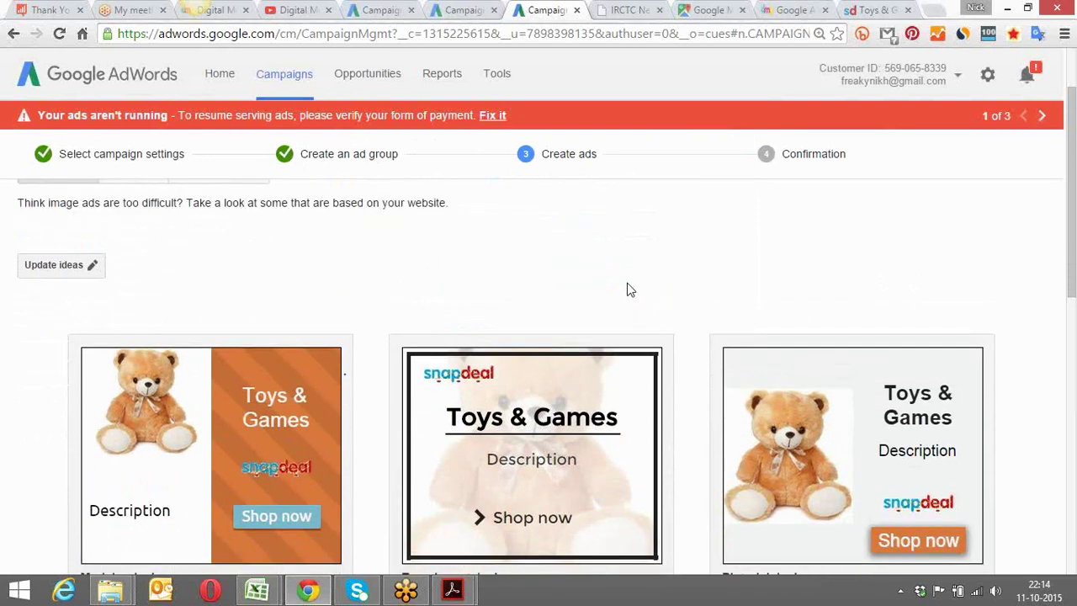
{"action": "scroll", "coordinate": [627, 290], "scroll_direction": "up", "scroll_amount": 1}
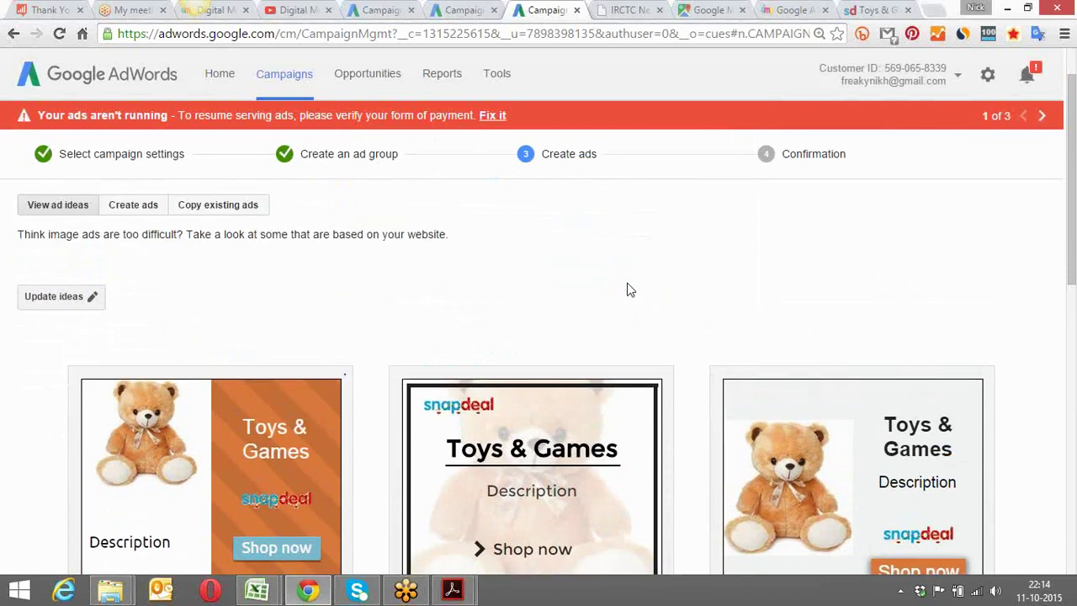
{"action": "scroll", "coordinate": [627, 290], "scroll_direction": "down", "scroll_amount": 2}
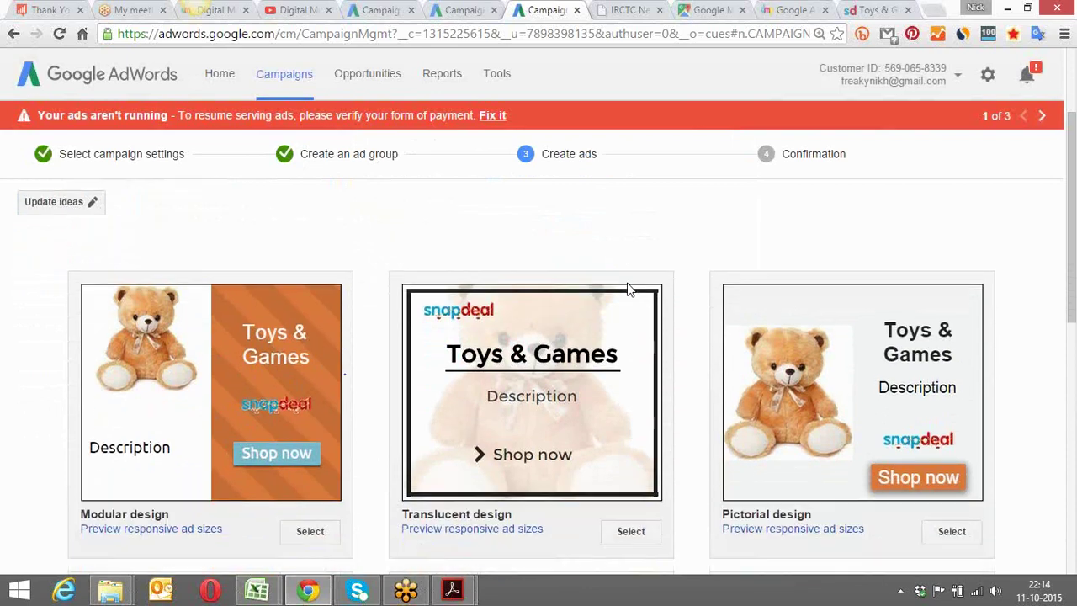
{"action": "scroll", "coordinate": [627, 291], "scroll_direction": "down", "scroll_amount": 3}
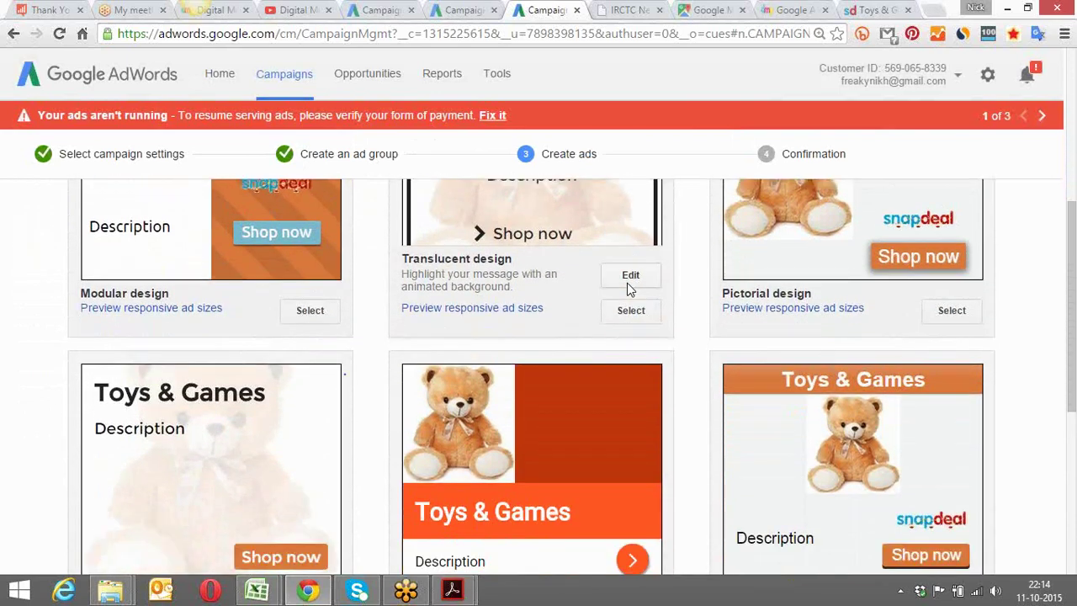
{"action": "scroll", "coordinate": [626, 290], "scroll_direction": "up", "scroll_amount": 6}
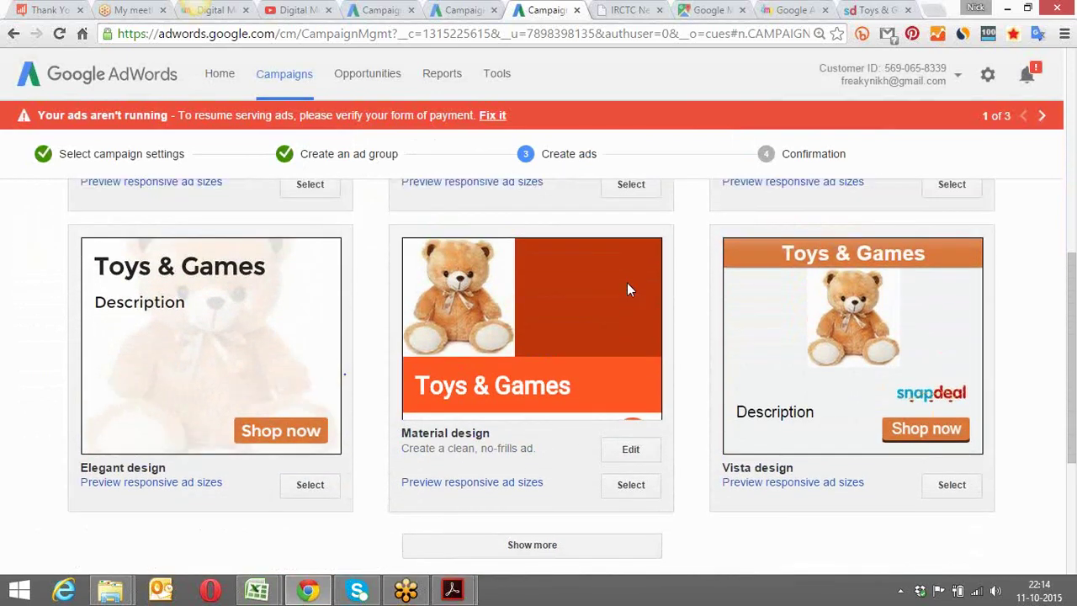
{"action": "scroll", "coordinate": [628, 288], "scroll_direction": "down", "scroll_amount": 2}
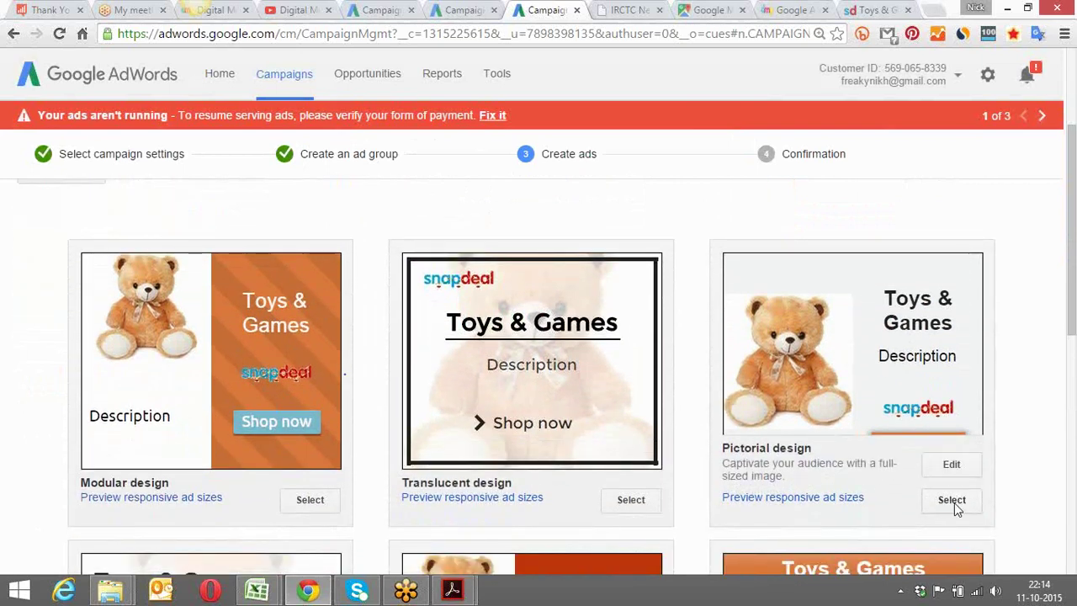
{"action": "left_click", "coordinate": [950, 465]}
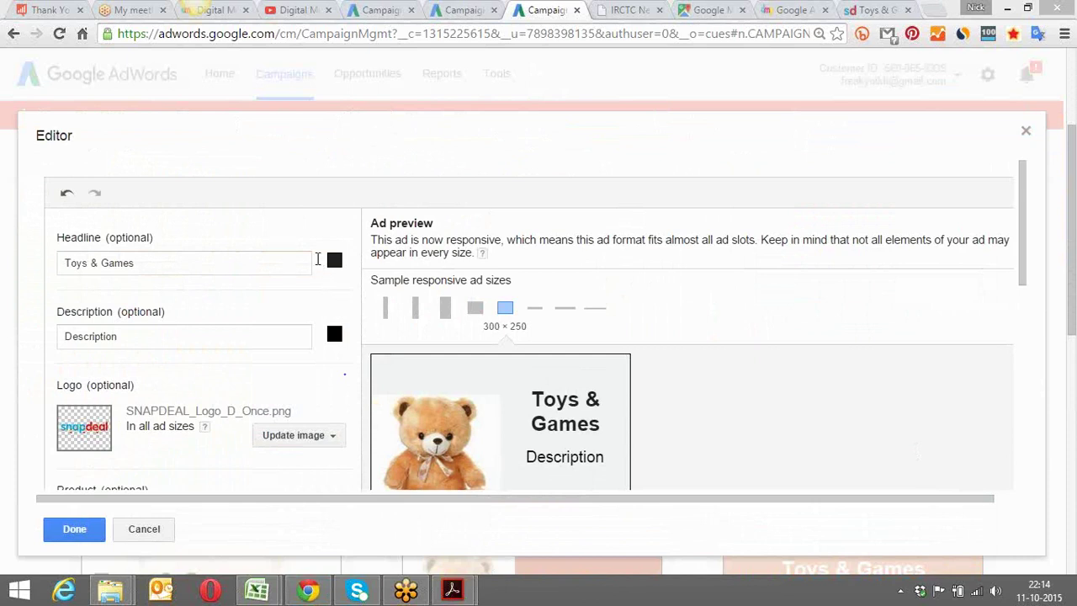
{"action": "left_click_drag", "start_coordinate": [218, 260], "coordinate": [60, 259]}
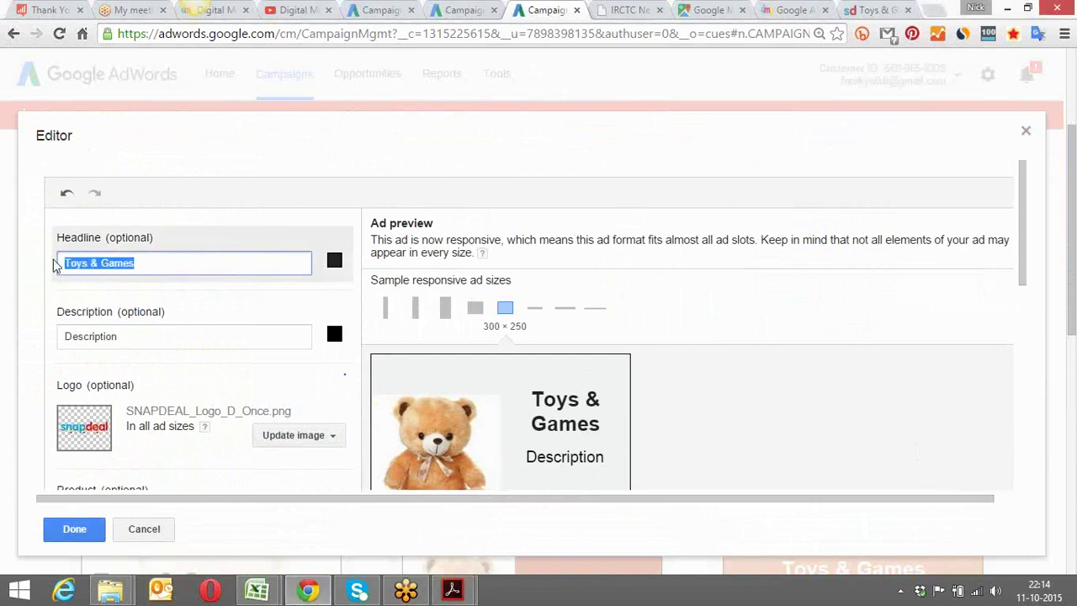
{"action": "left_click_drag", "start_coordinate": [127, 336], "coordinate": [39, 335]}
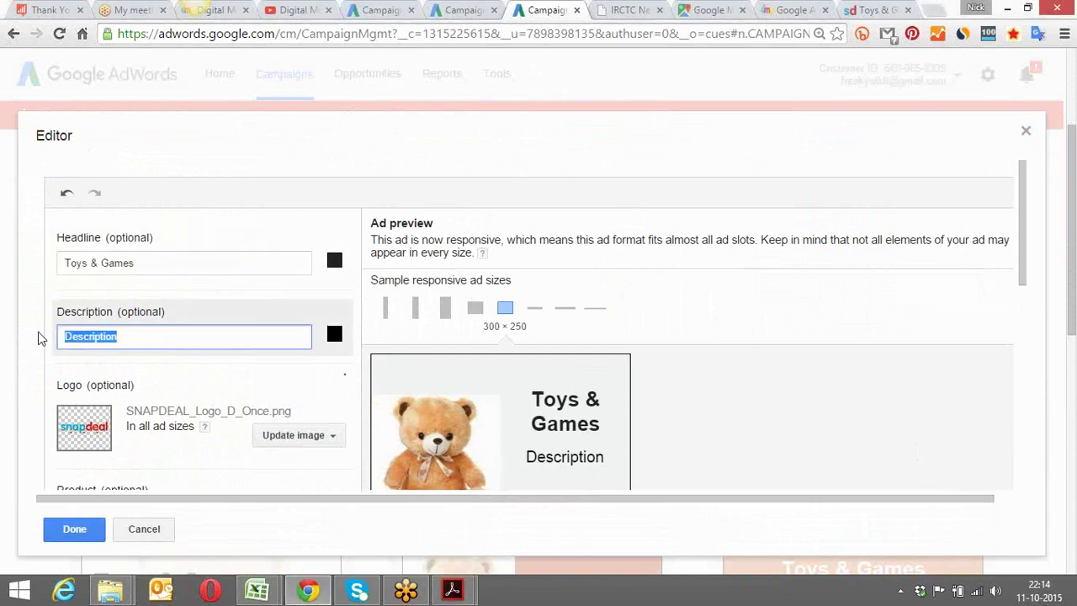
{"action": "left_click", "coordinate": [210, 452]}
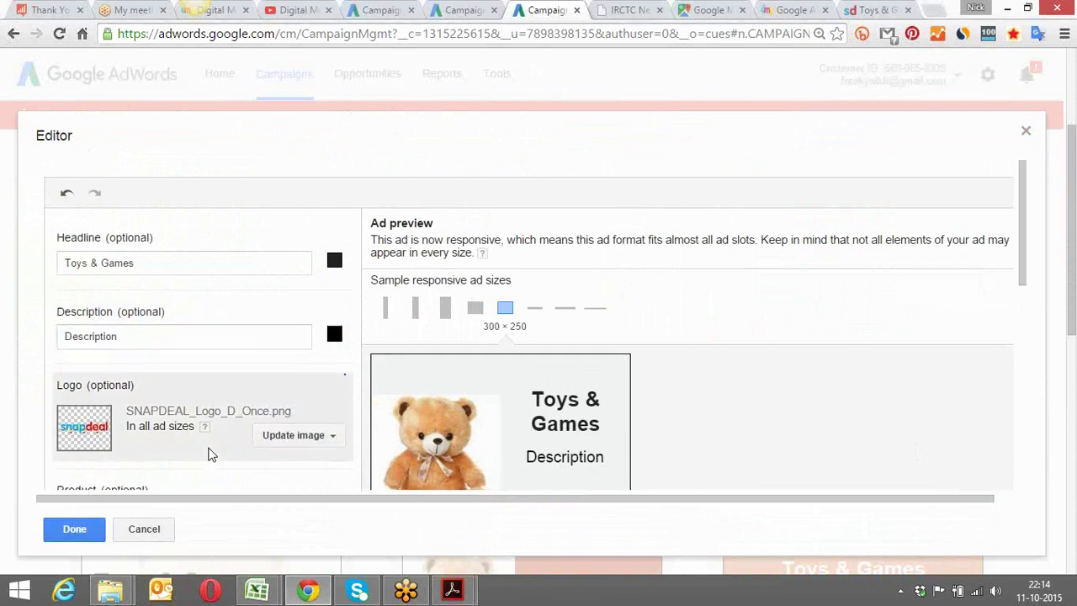
{"action": "scroll", "coordinate": [212, 455], "scroll_direction": "down", "scroll_amount": 1}
{"action": "scroll", "coordinate": [211, 452], "scroll_direction": "down", "scroll_amount": 3}
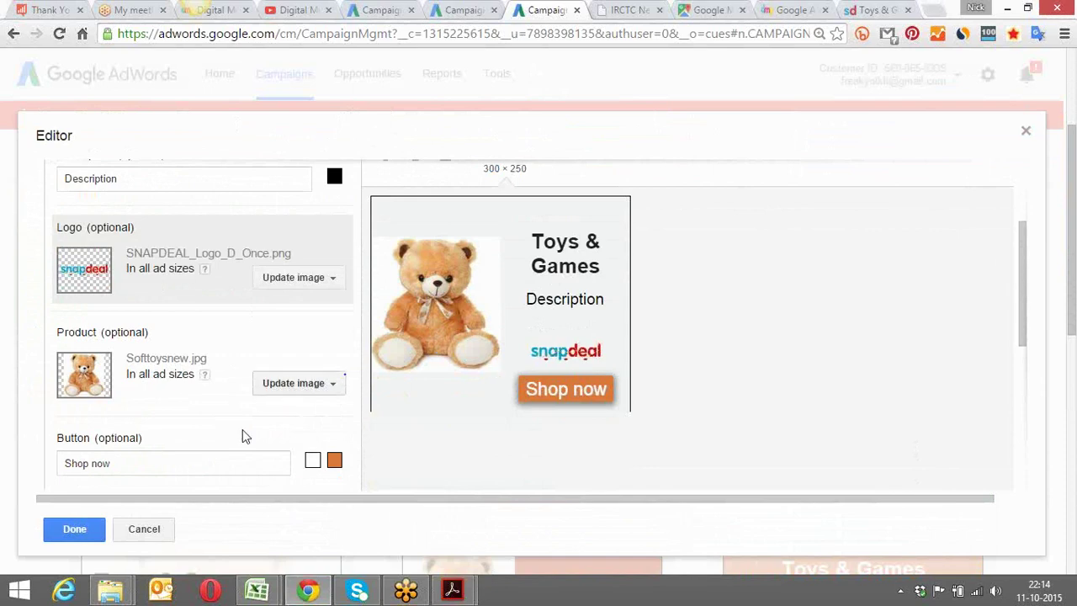
{"action": "left_click", "coordinate": [138, 531]}
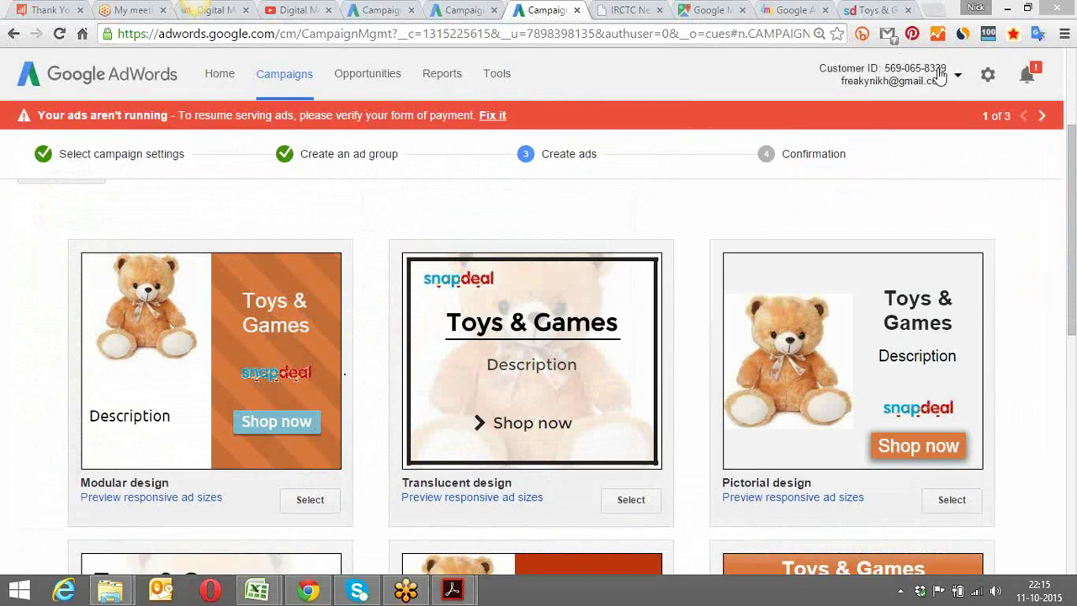
{"action": "left_click_drag", "start_coordinate": [946, 70], "coordinate": [888, 74]}
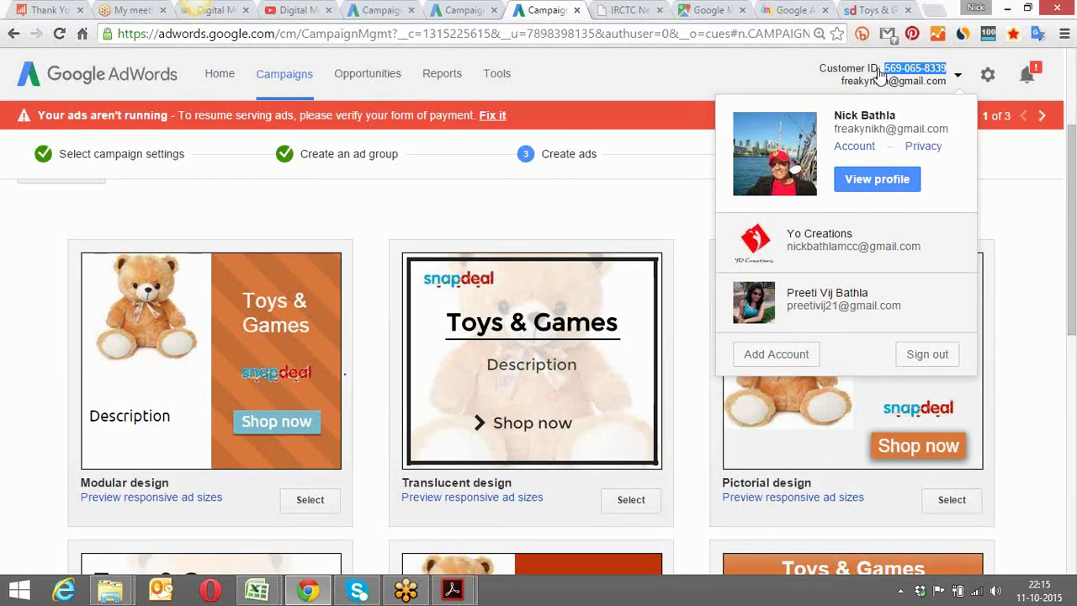
{"action": "left_click", "coordinate": [673, 60]}
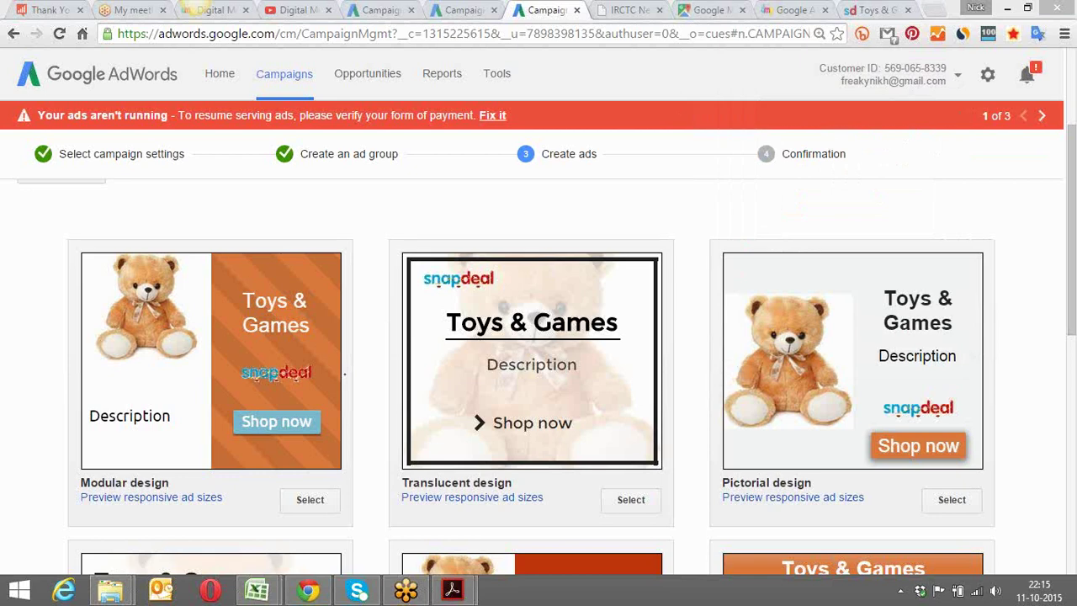
{"action": "mouse_move", "coordinate": [867, 481]}
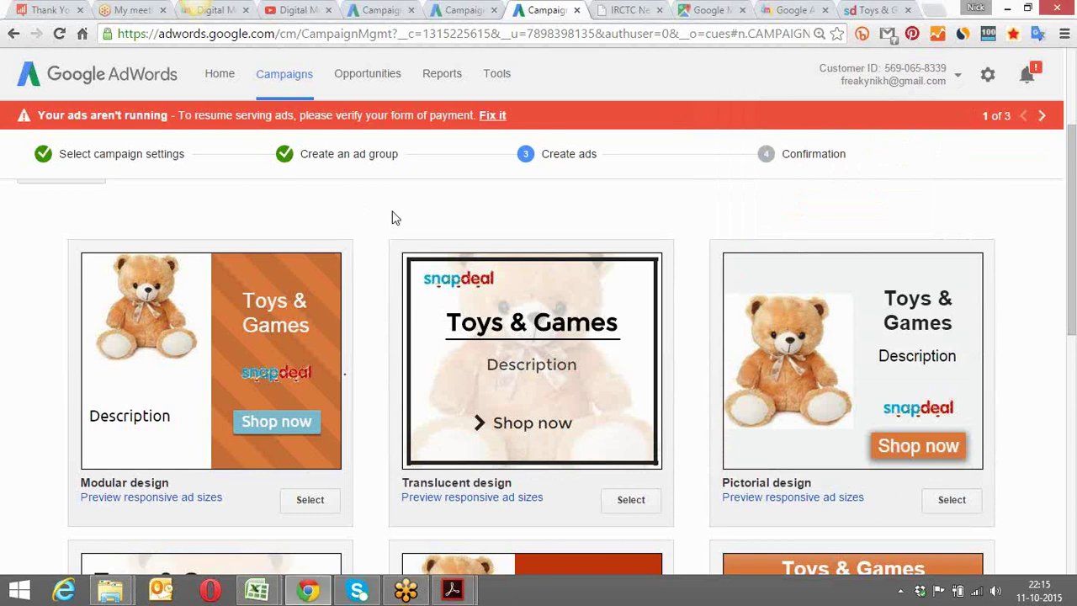
{"action": "scroll", "coordinate": [392, 217], "scroll_direction": "up", "scroll_amount": 1}
{"action": "scroll", "coordinate": [394, 217], "scroll_direction": "up", "scroll_amount": 1}
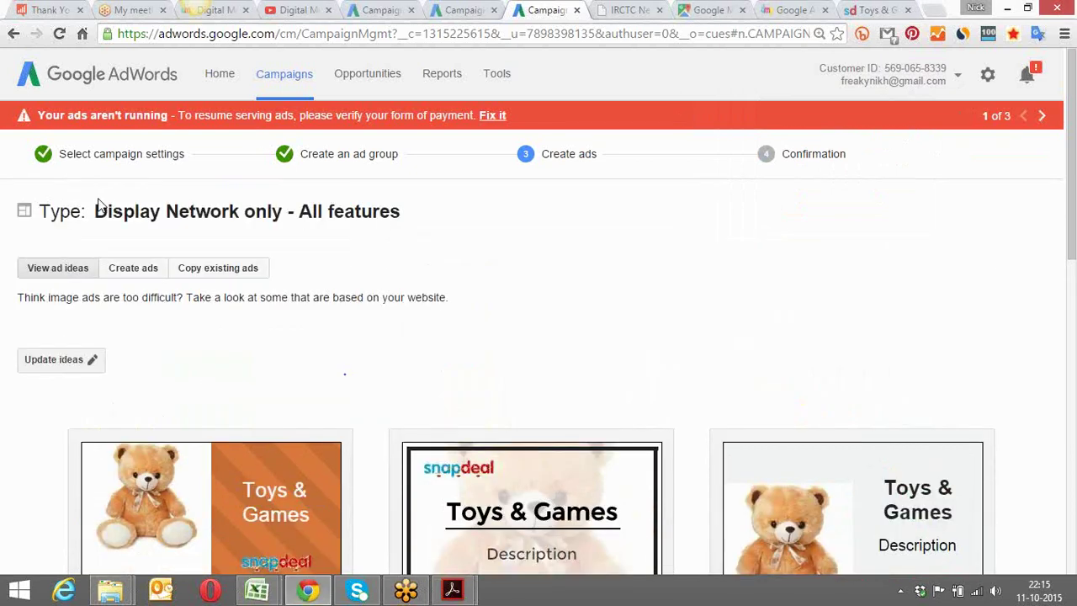
Switch to Create ads and confirm discarding the Snapdeal ad ideas
{"action": "left_click", "coordinate": [131, 268]}
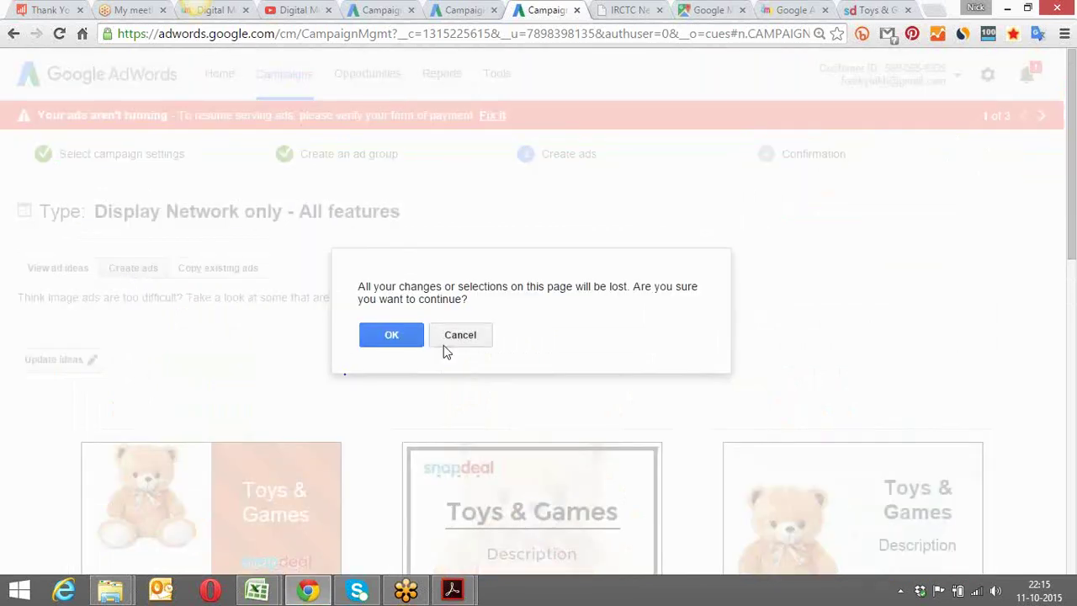
{"action": "left_click", "coordinate": [390, 336]}
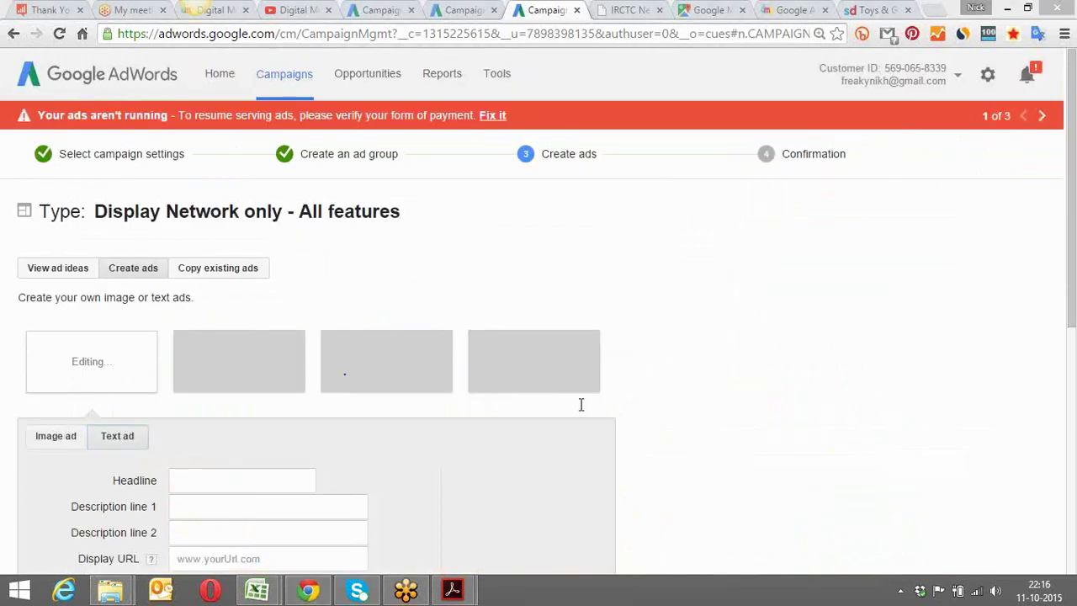